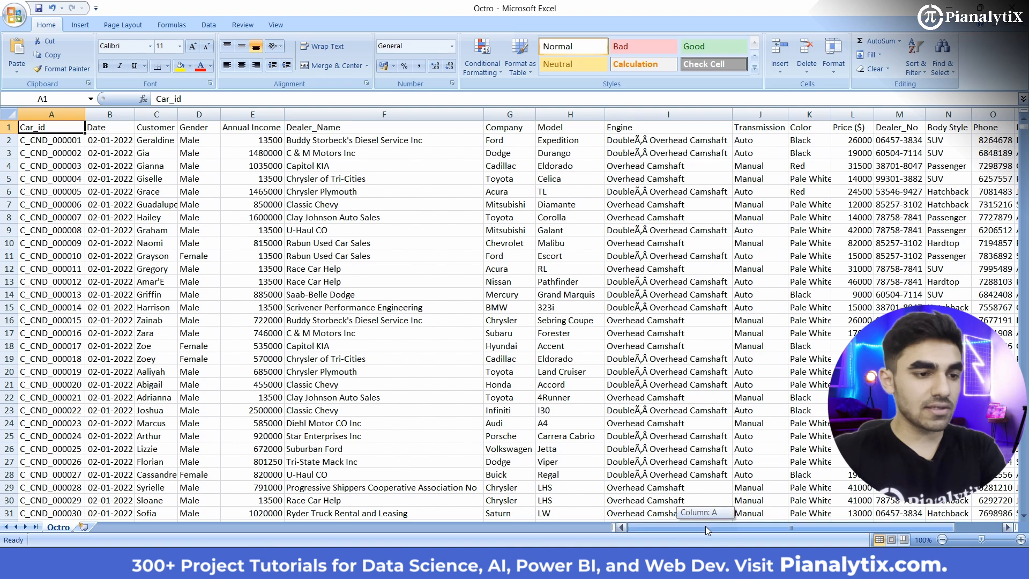
Step: Switch from the Octro workbook to Power BI Desktop and open a new blank report
left_click_drag(705, 525, 639, 530)
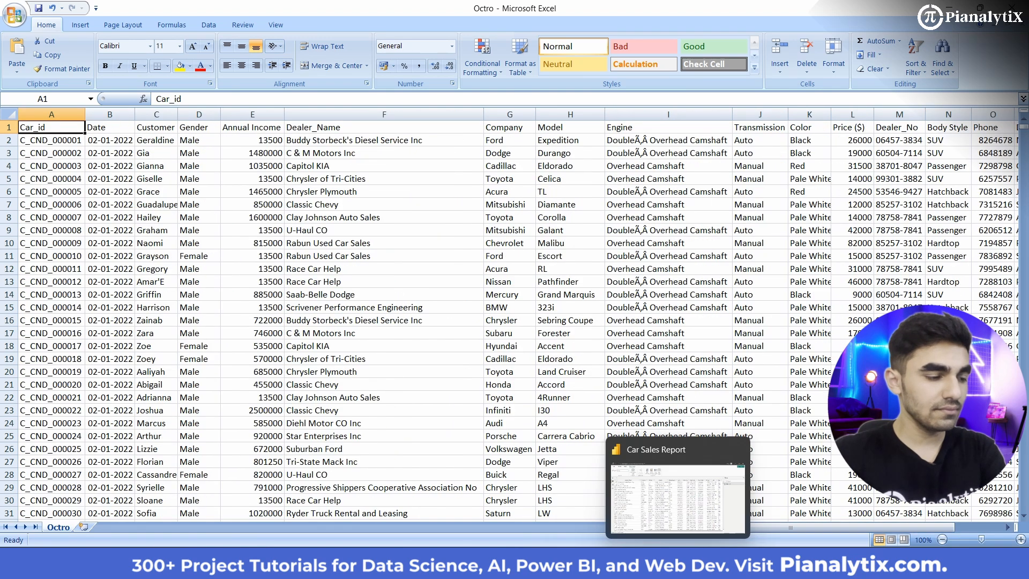
left_click(679, 562)
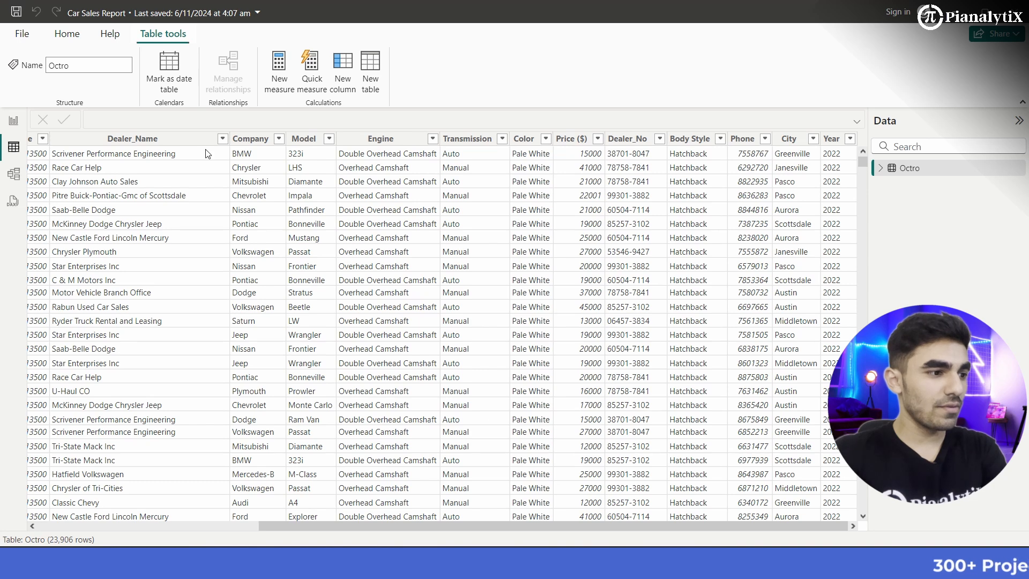
left_click(22, 36)
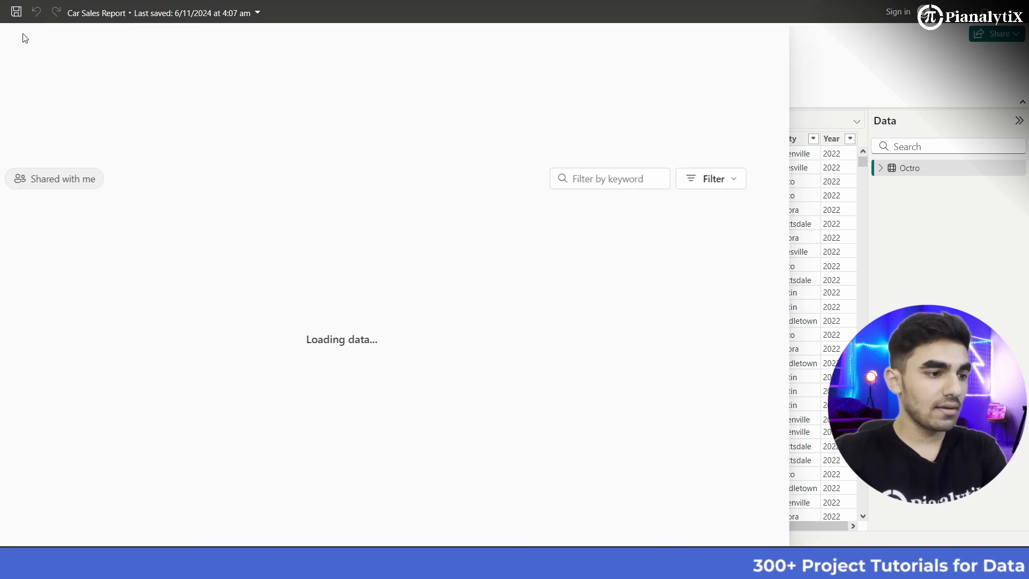
key("Escape")
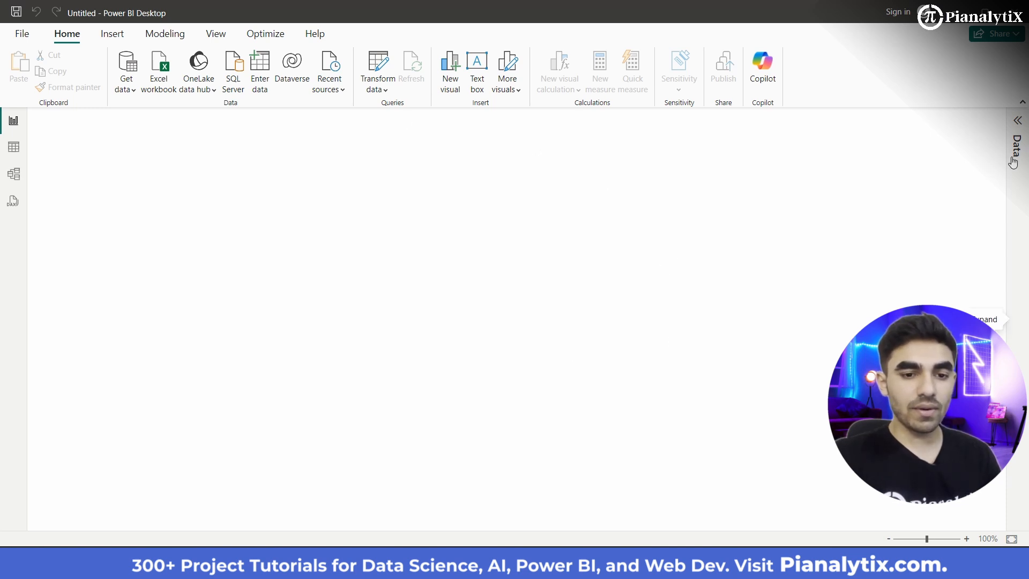
left_click(1017, 121)
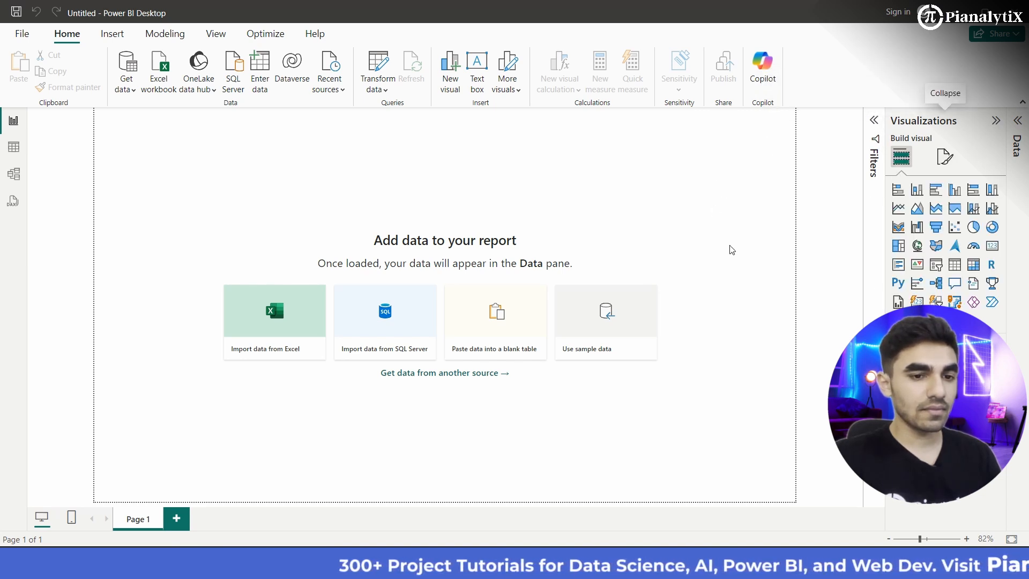
scroll(470, 213, "down", 2)
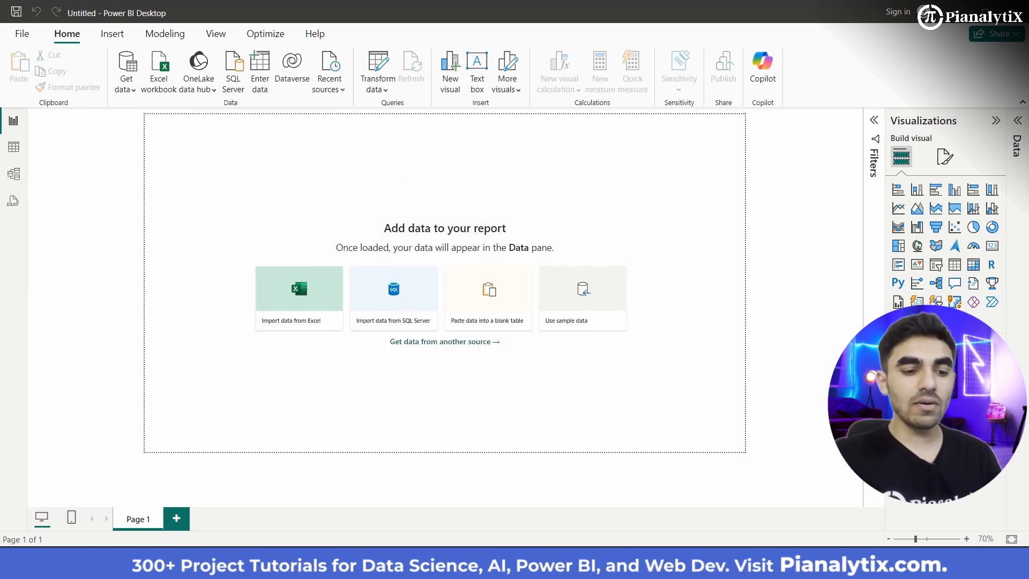
Step: Review Pages 1 and 2 of the finished Car Sales Report, filtering Page 2 to Austin
mouse_move(678, 564)
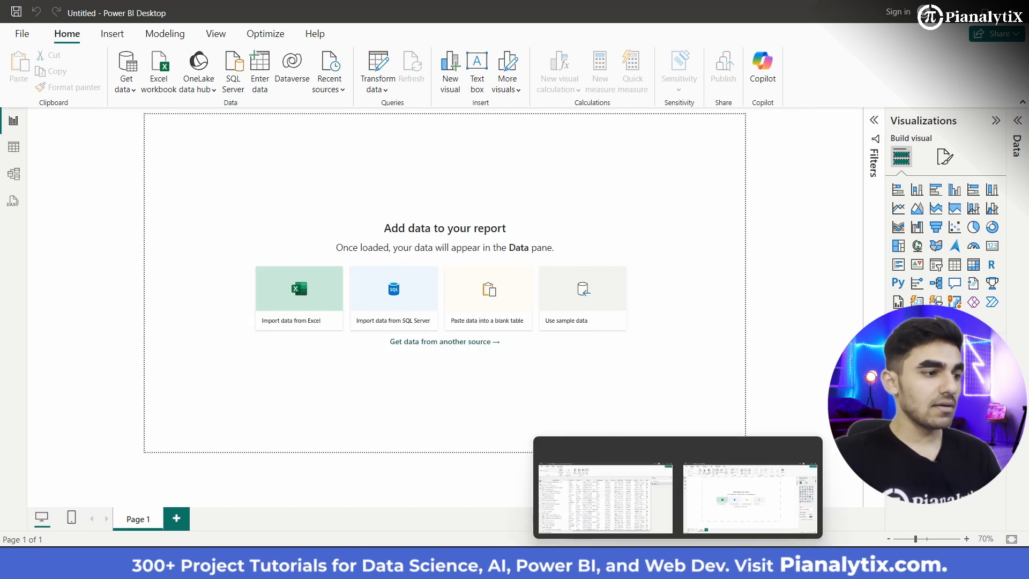
left_click(620, 489)
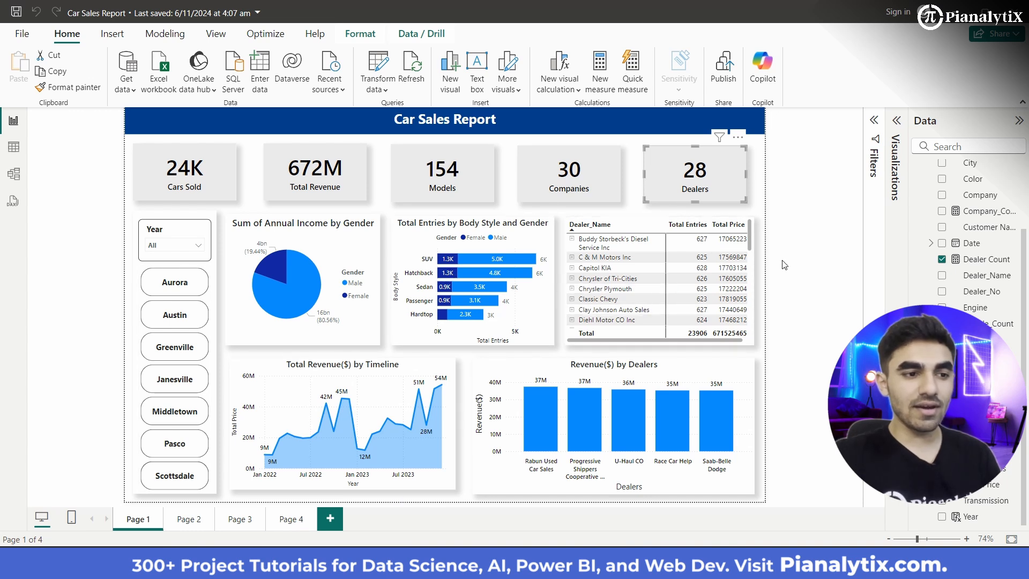
left_click(774, 227)
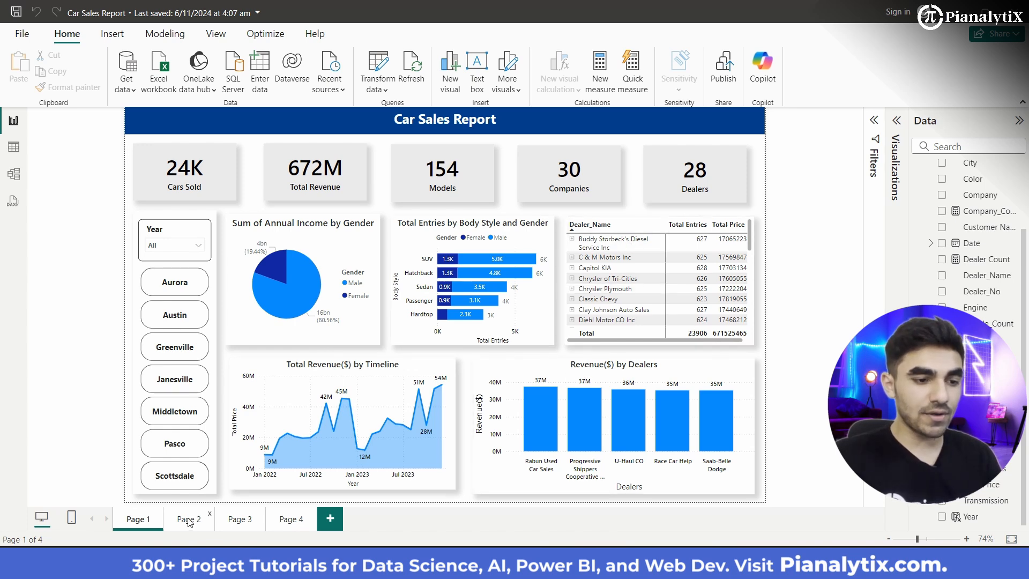
mouse_move(548, 430)
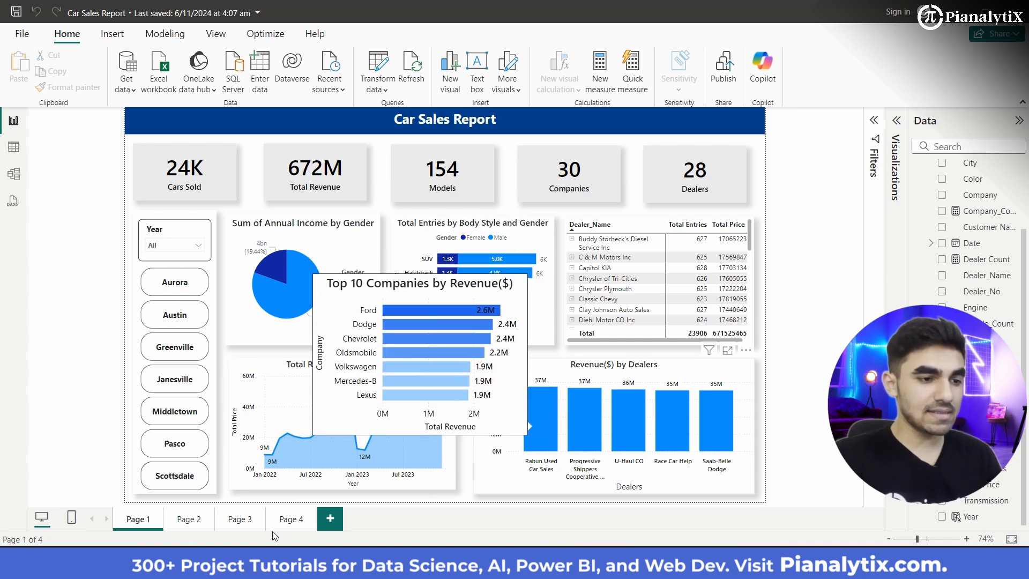
left_click(190, 520)
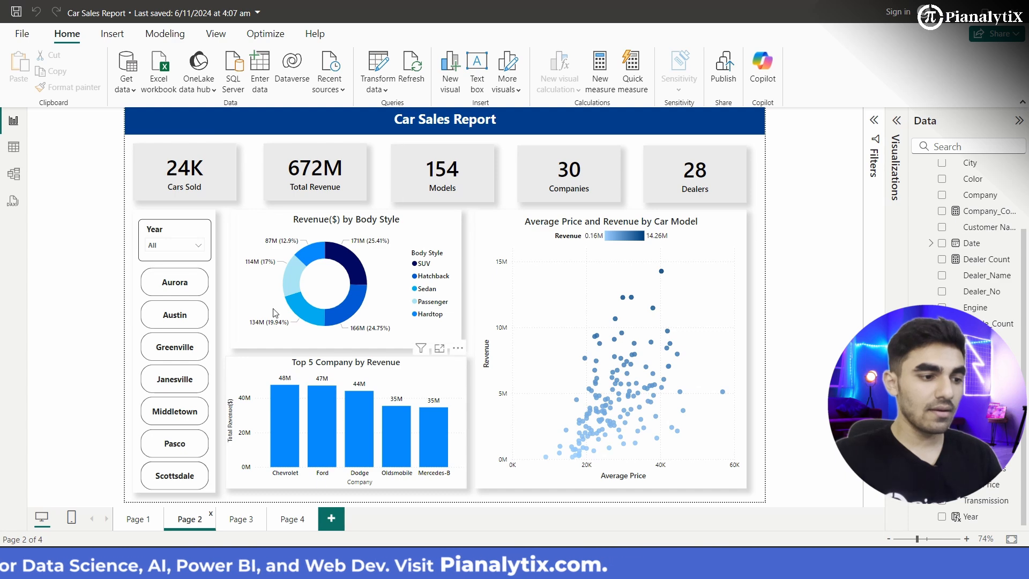
left_click(190, 319)
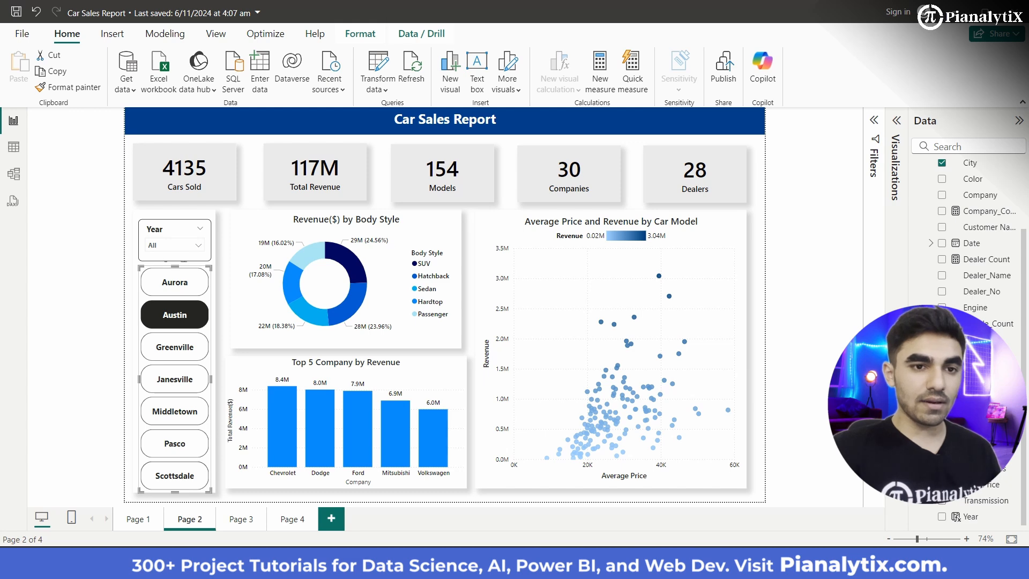
Step: In the untitled report, import Octro.csv from the PowerBI Projects folder as a Text/CSV source and open it for transformation in Power Query
left_click(749, 487)
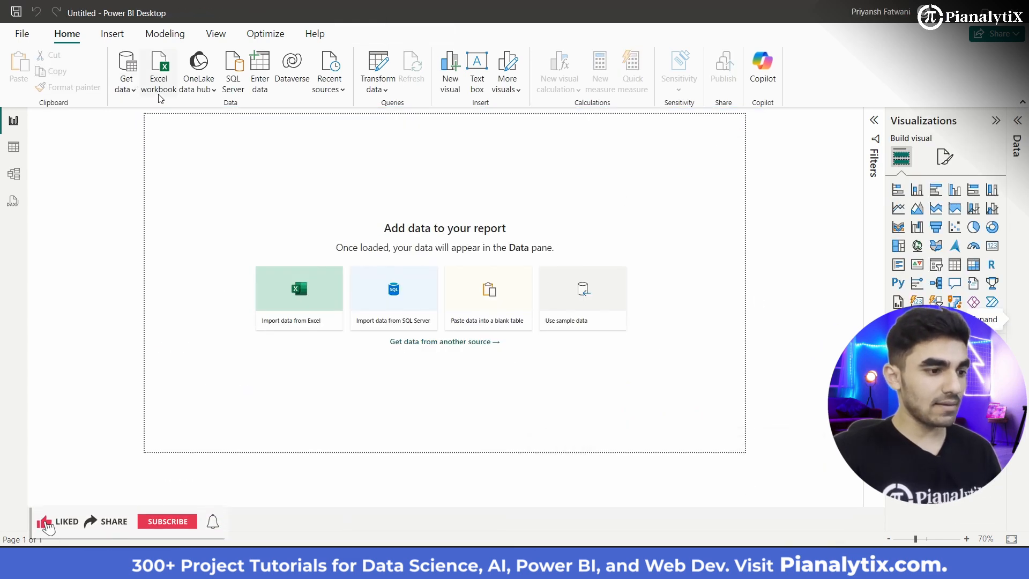
left_click(136, 94)
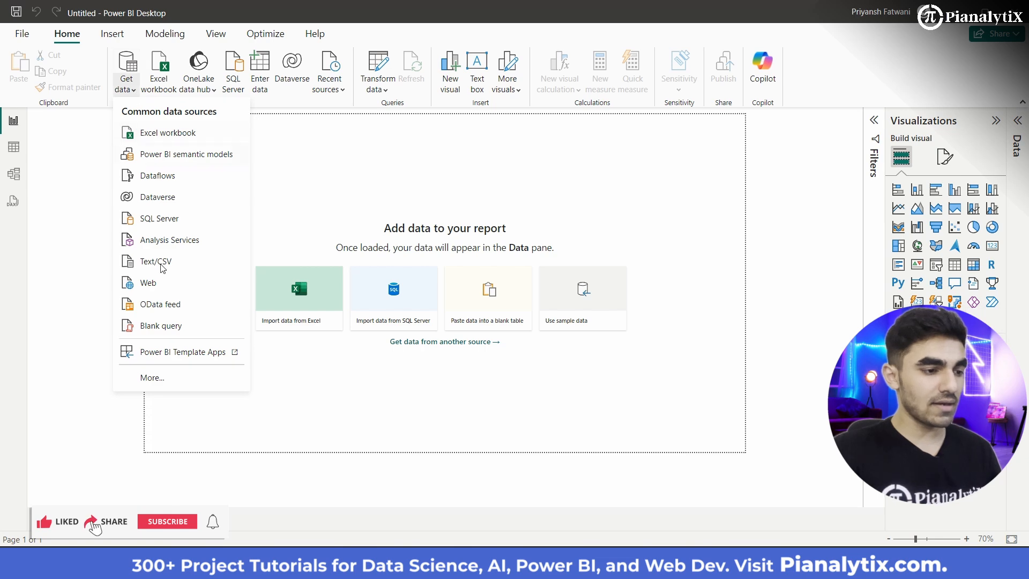
left_click(162, 262)
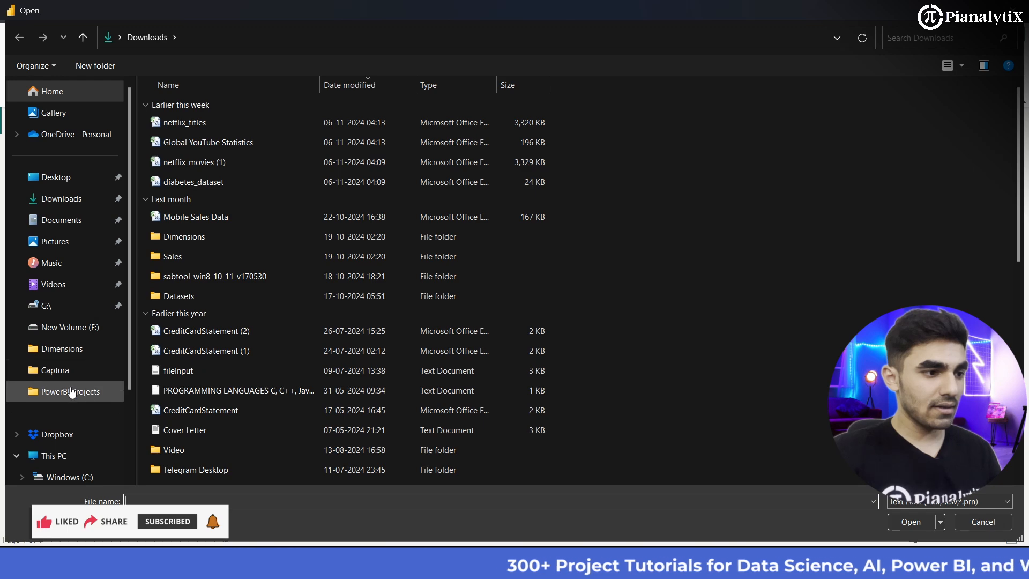
left_click(70, 392)
left_click(199, 110)
left_click(921, 525)
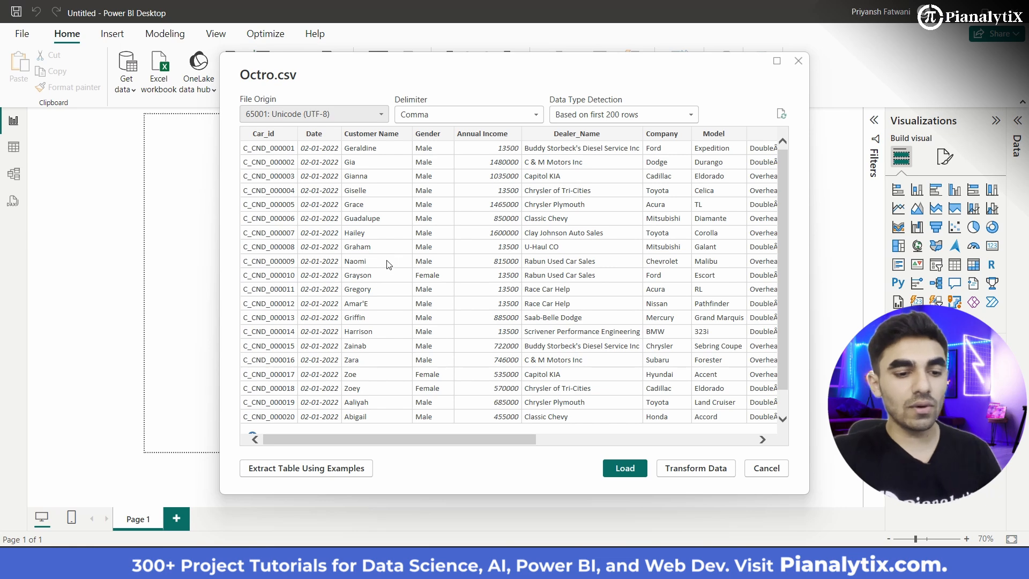
scroll(389, 264, "right", 5)
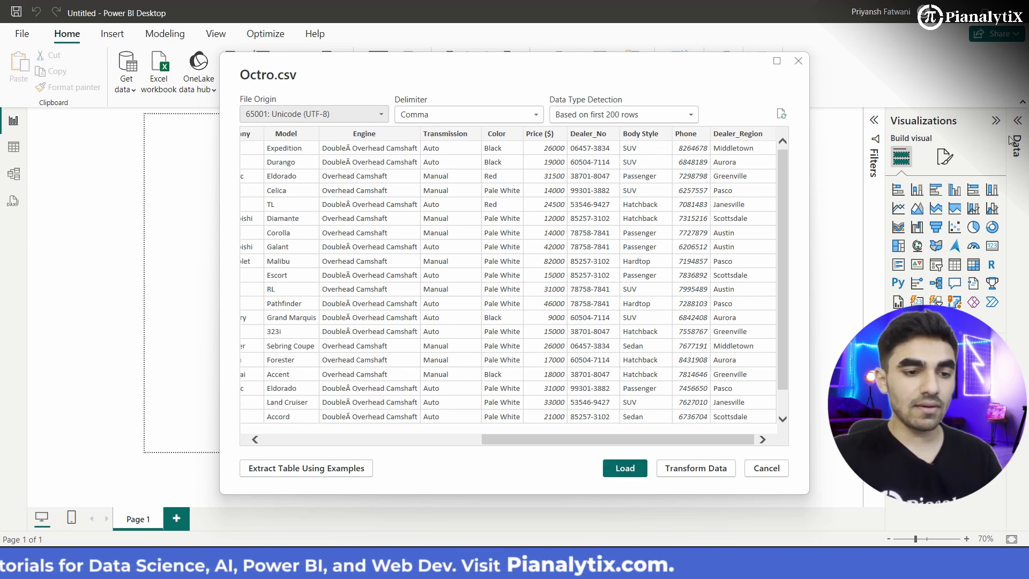
left_click(675, 473)
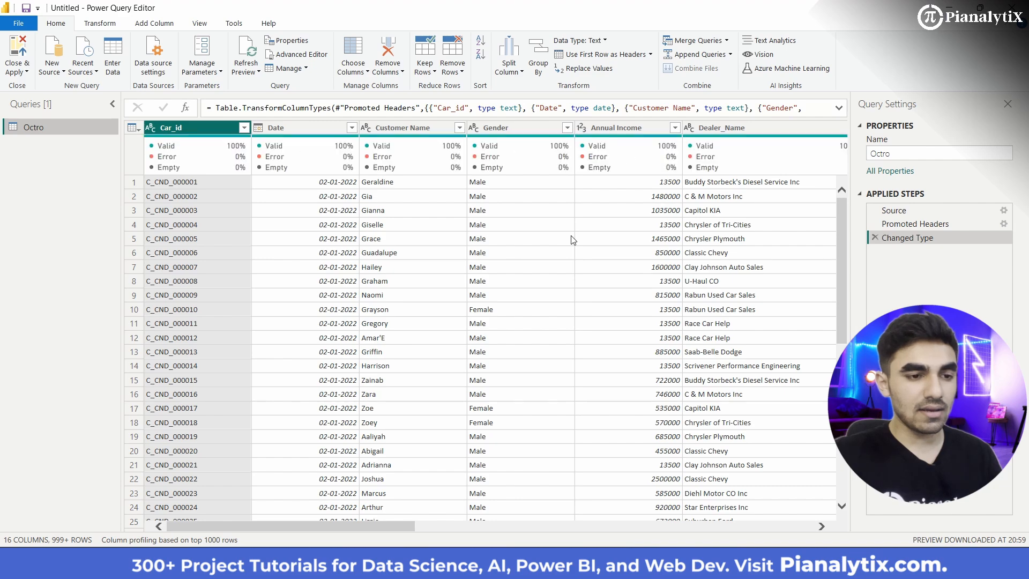
Step: Rename the Dealer_Region column of the Octro query to City
scroll(589, 341, "right", 10)
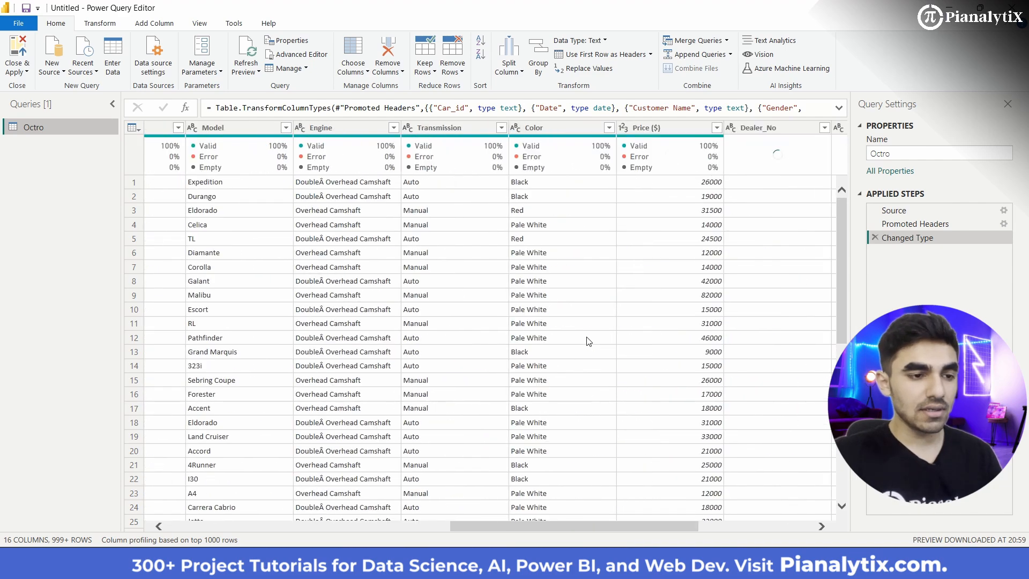
scroll(589, 341, "left", 10)
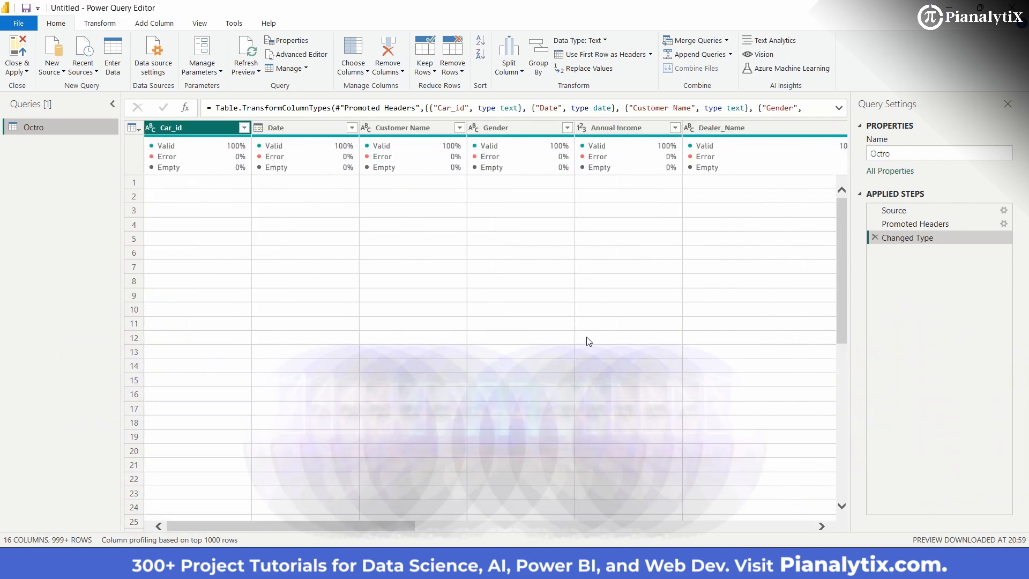
scroll(589, 342, "right", 3)
scroll(589, 341, "right", 5)
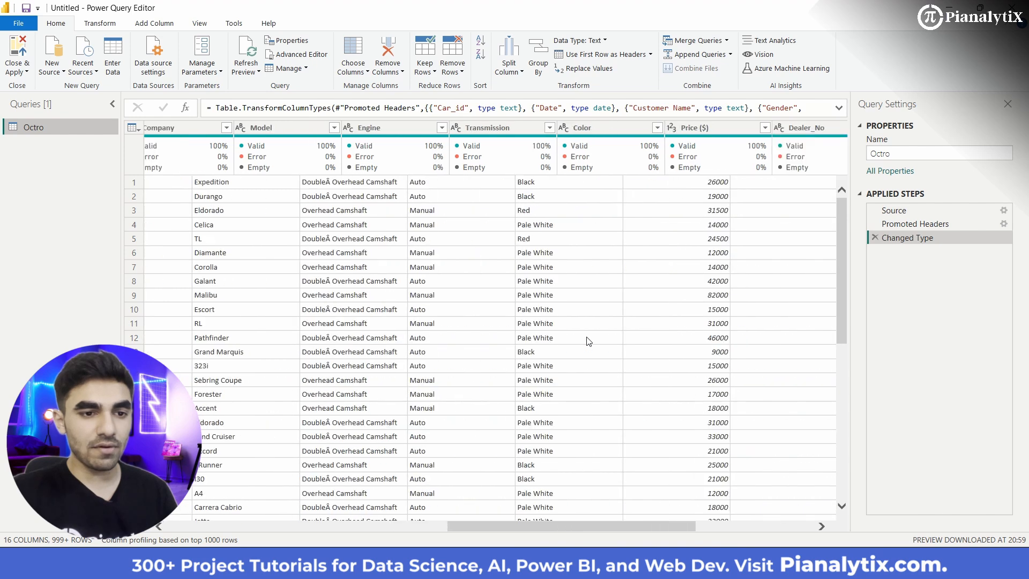
left_click(786, 129)
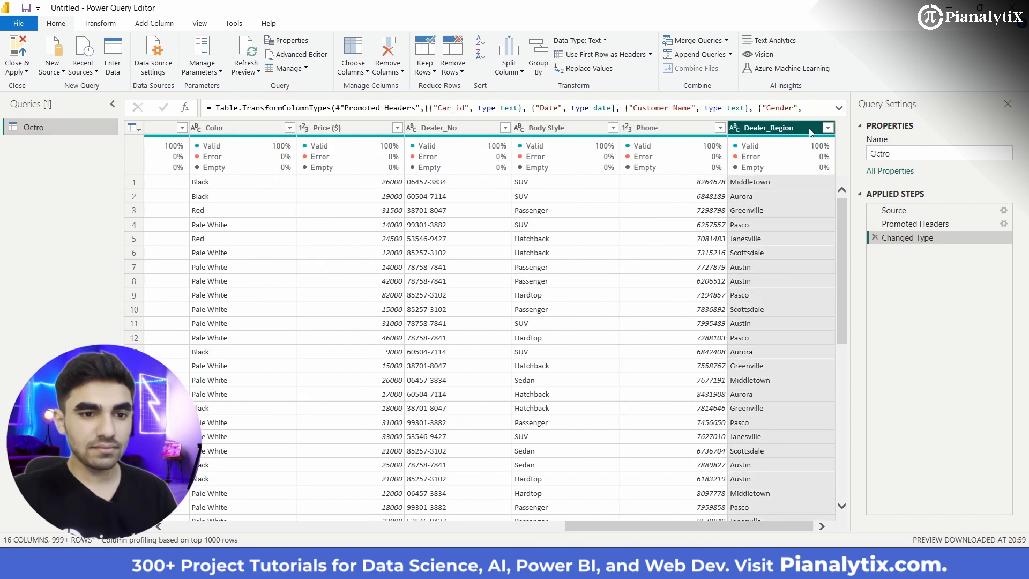
right_click(799, 131)
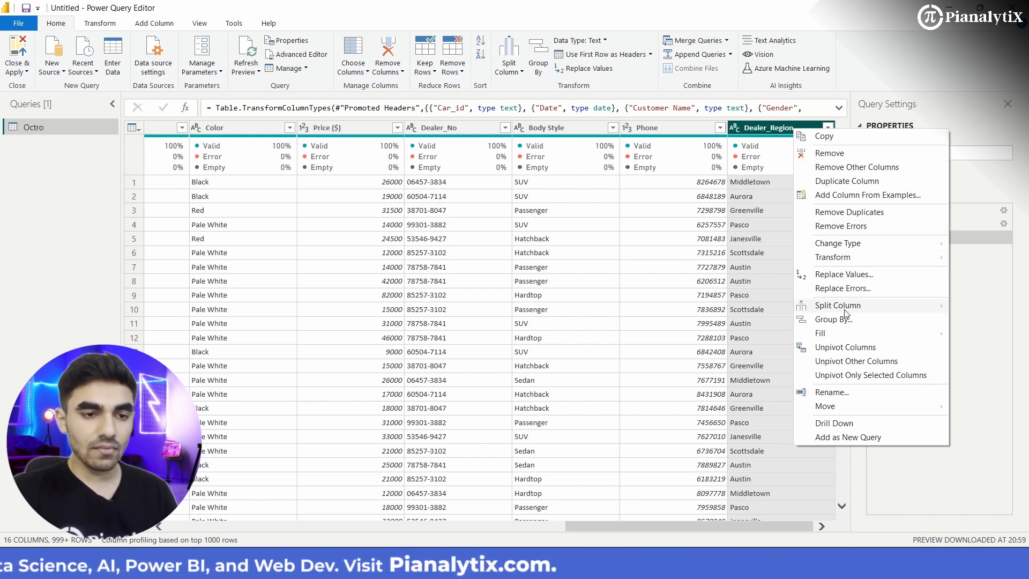
left_click(834, 392)
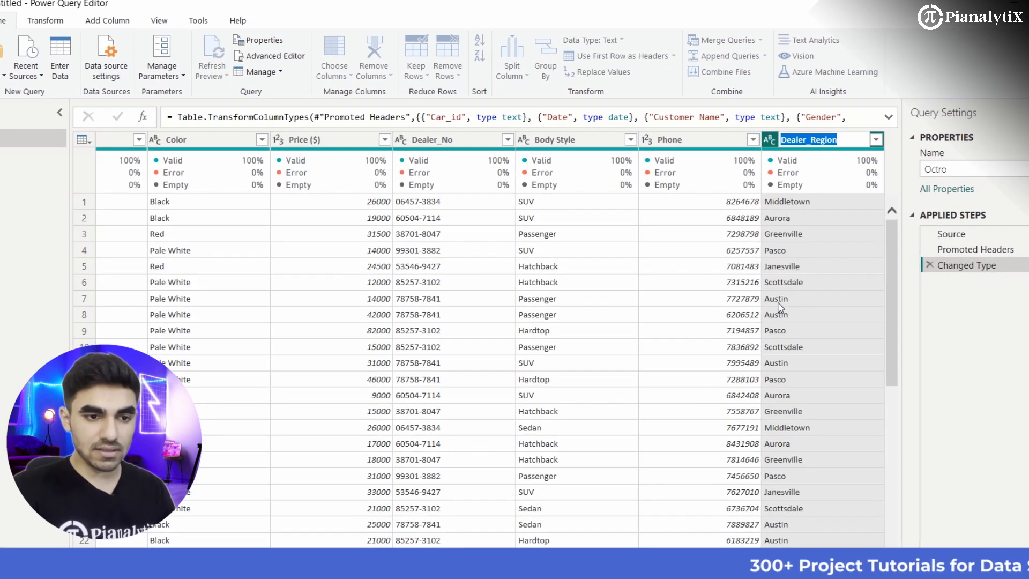
type("City")
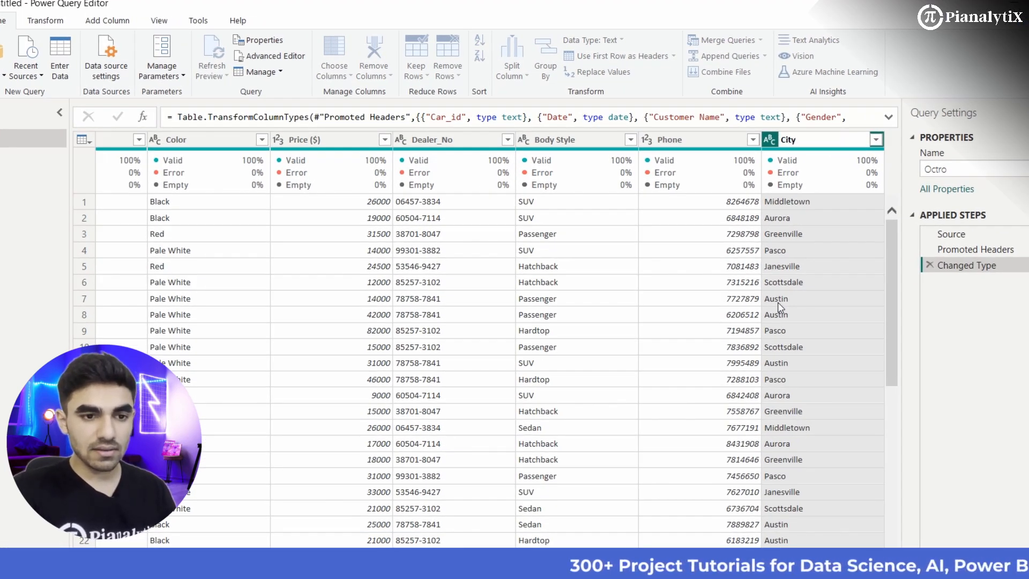
key("Return")
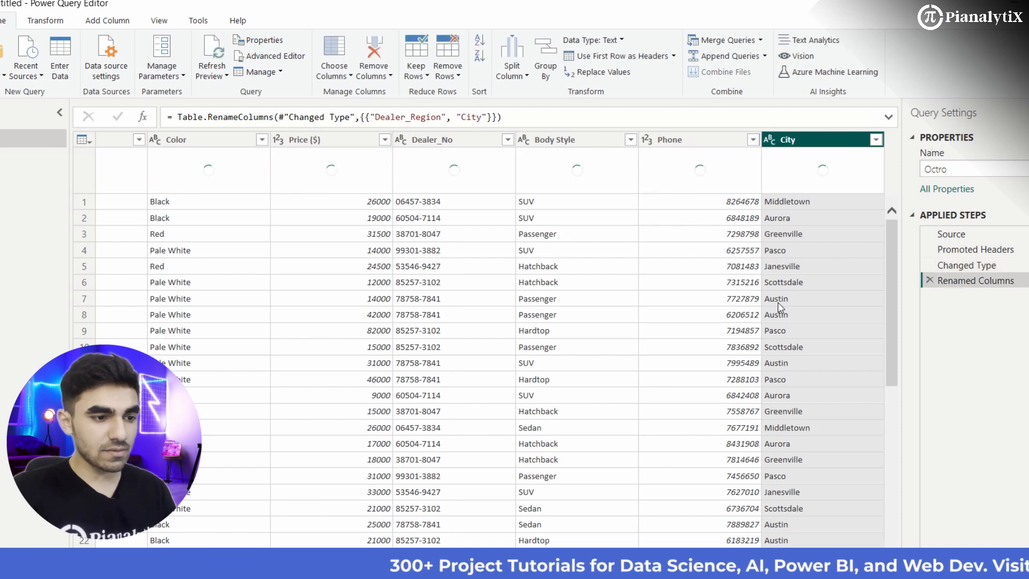
scroll(479, 336, "left", 10)
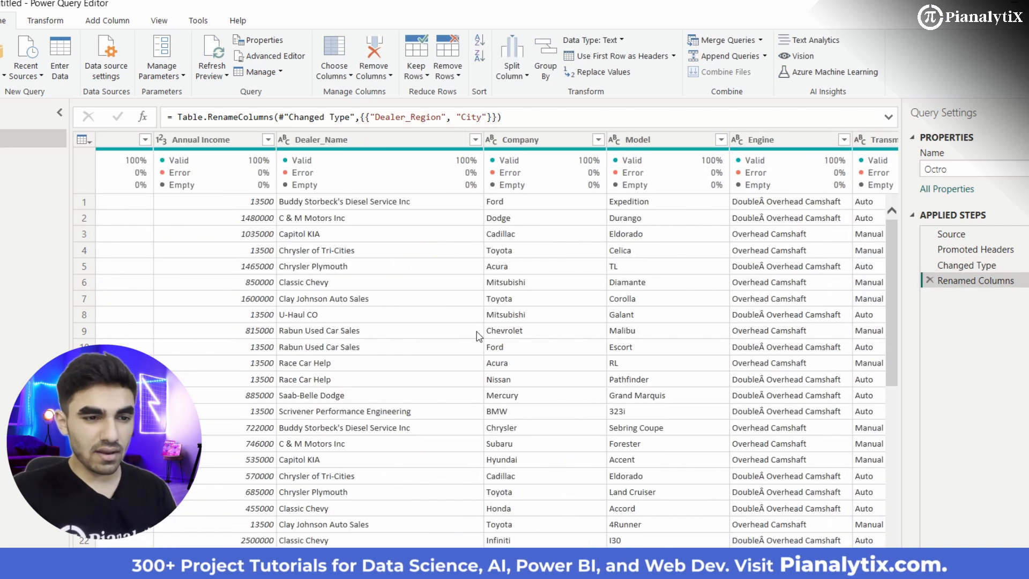
scroll(653, 325, "right", 3)
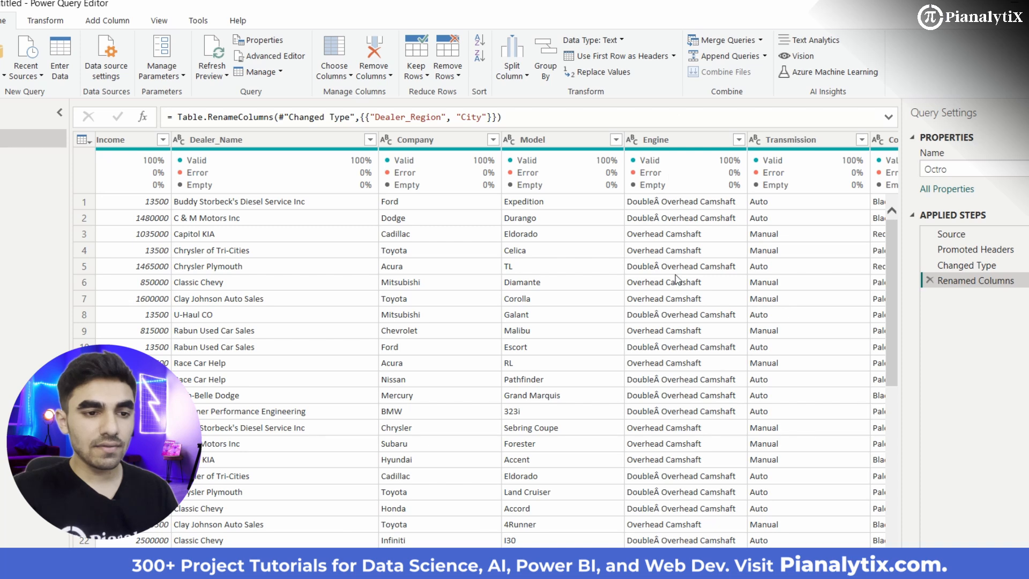
left_click(665, 141)
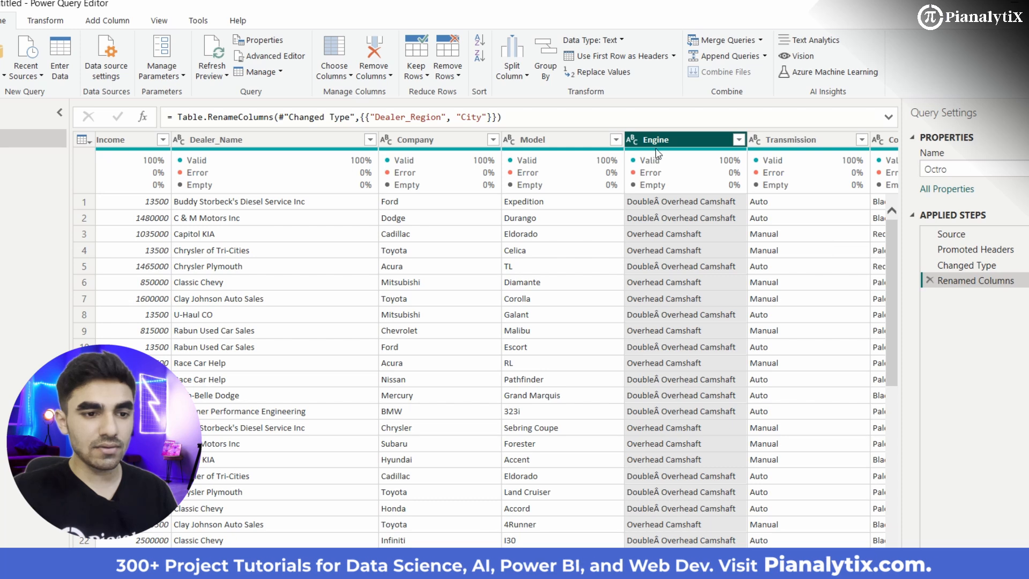
mouse_move(678, 142)
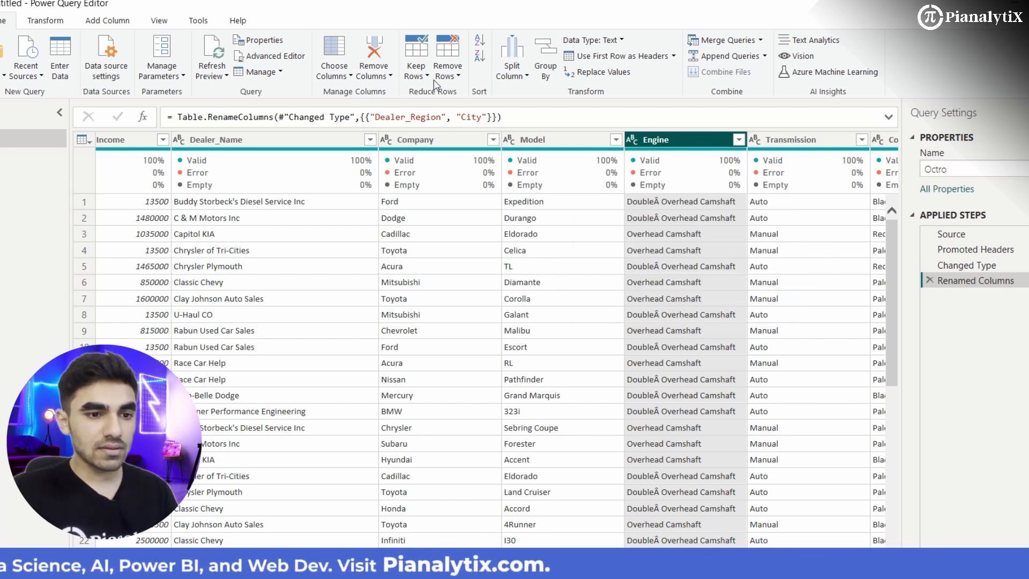
right_click(695, 147)
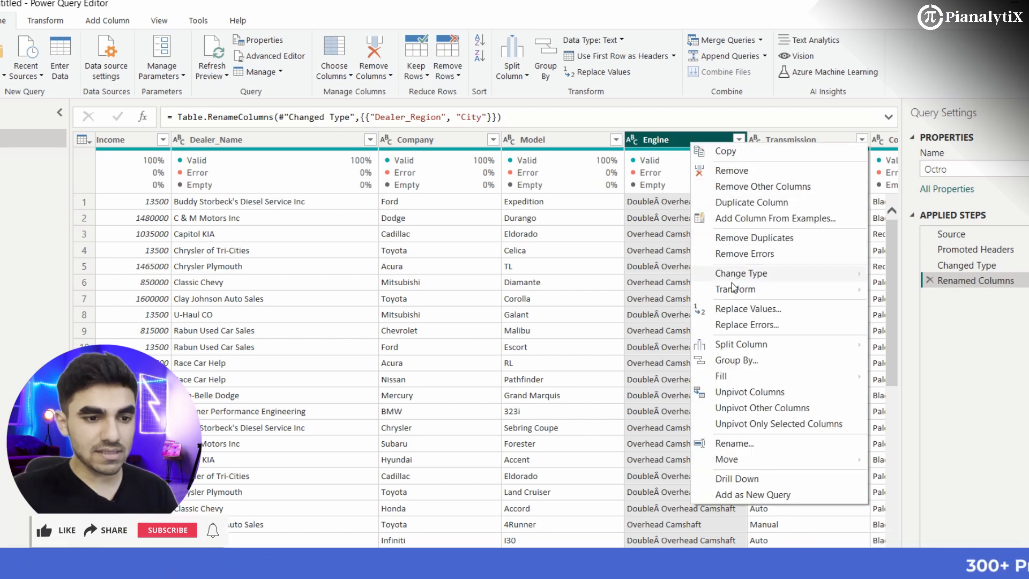
left_click(735, 314)
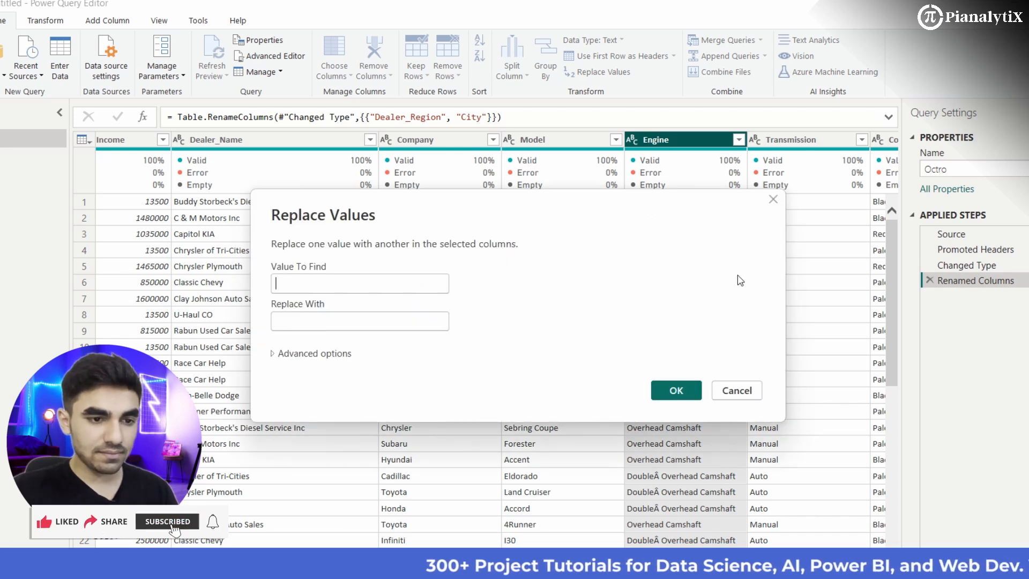
left_click(774, 200)
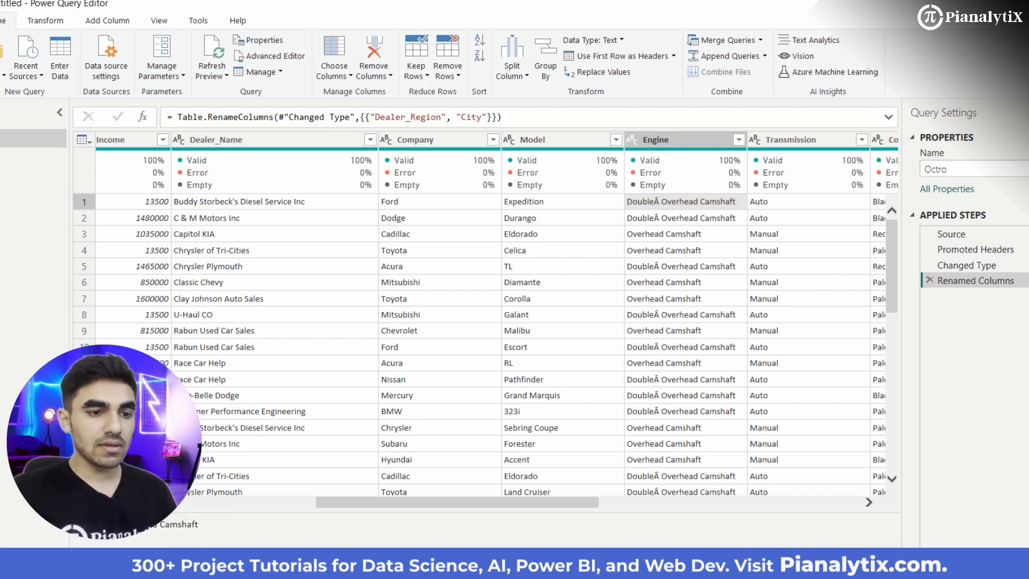
Step: Replace every Â character in the Octro query's Engine column with an empty value
left_click(579, 301)
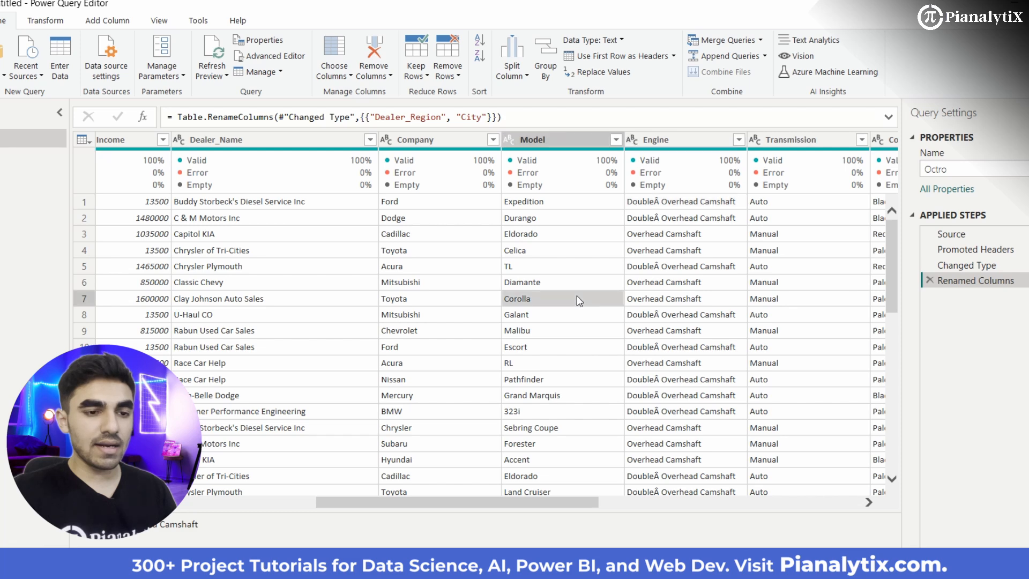
left_click(673, 144)
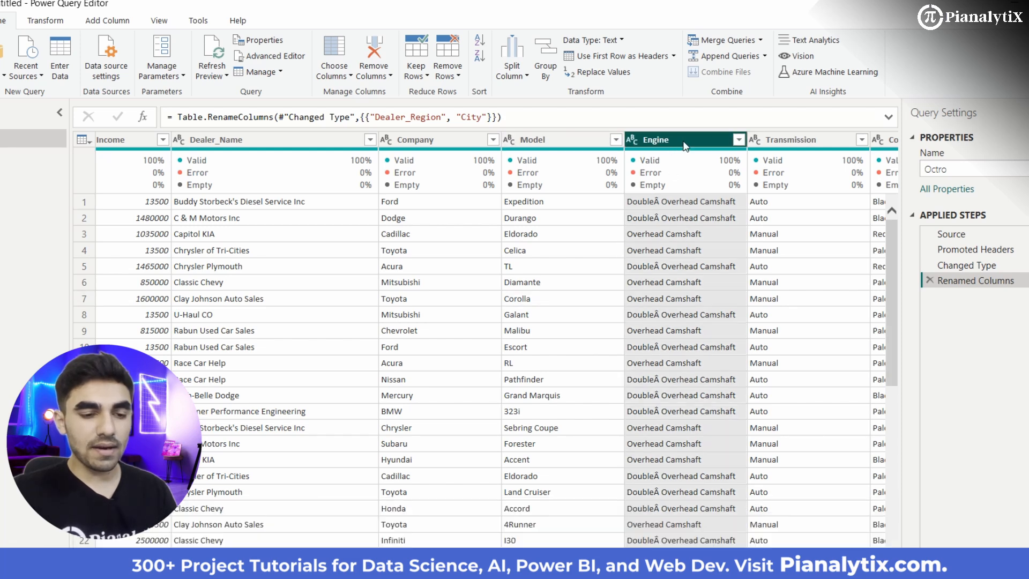
right_click(685, 147)
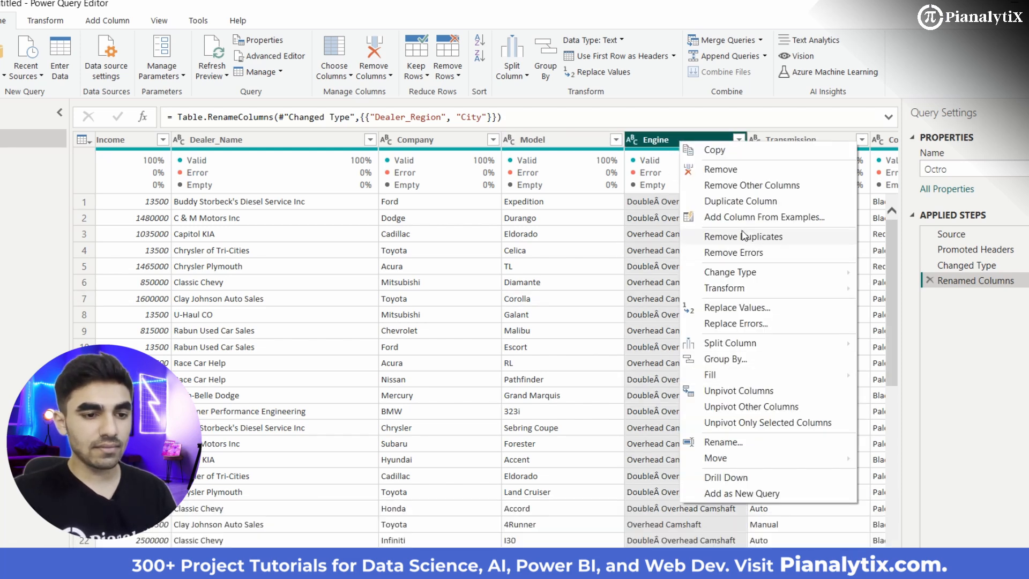
left_click(741, 309)
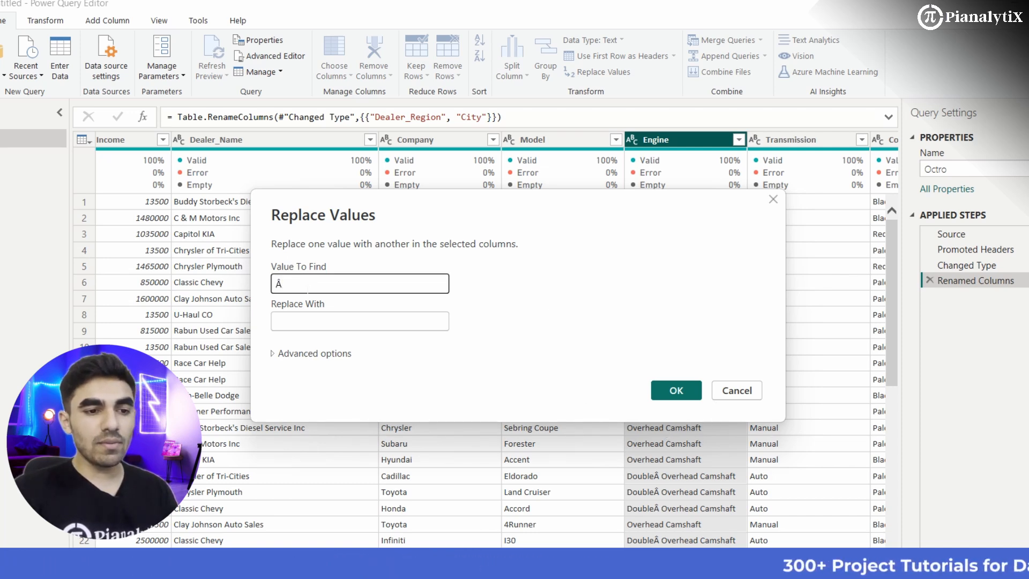
key("Tab")
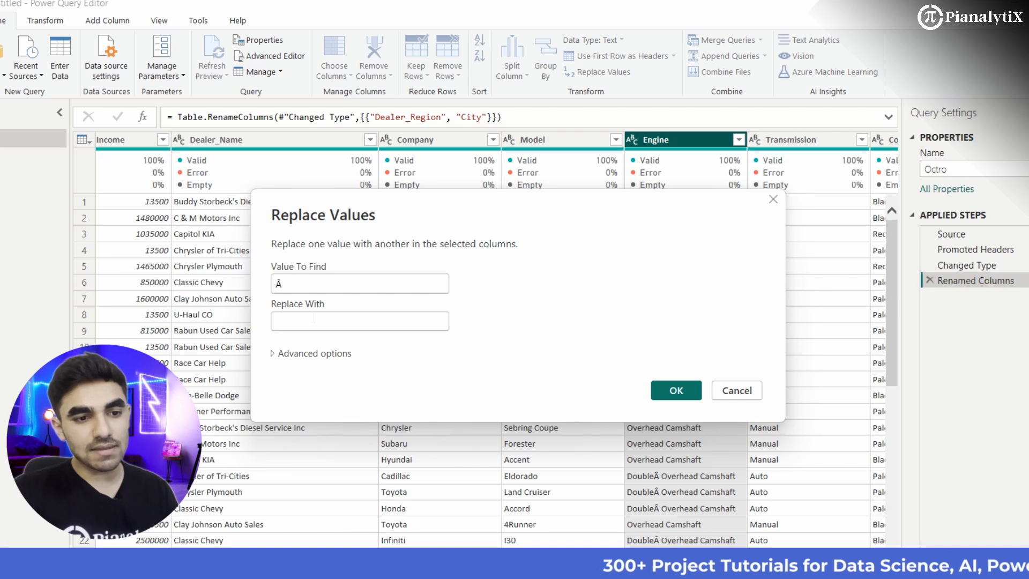
left_click_drag(620, 209, 559, 309)
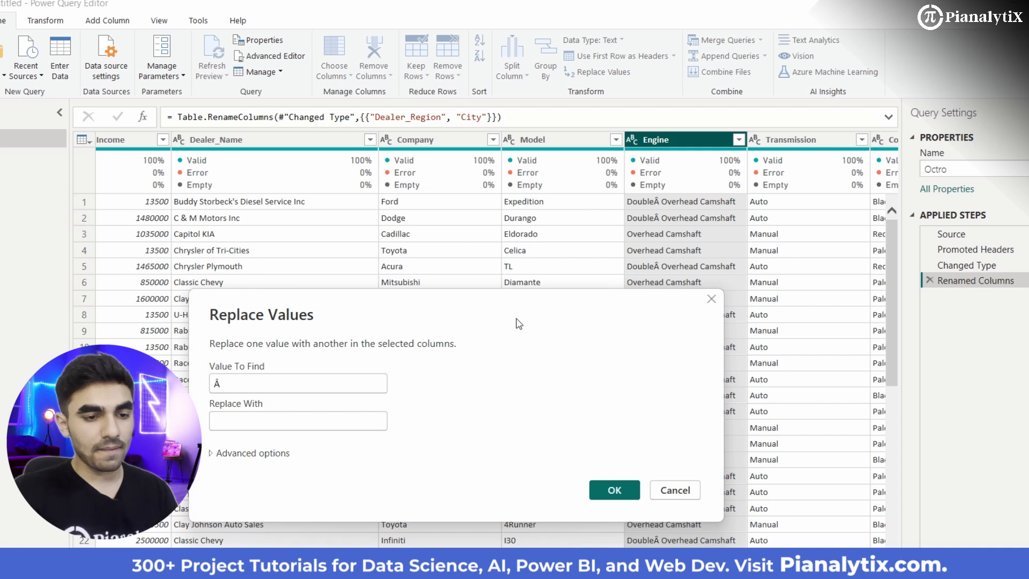
left_click_drag(516, 292, 503, 214)
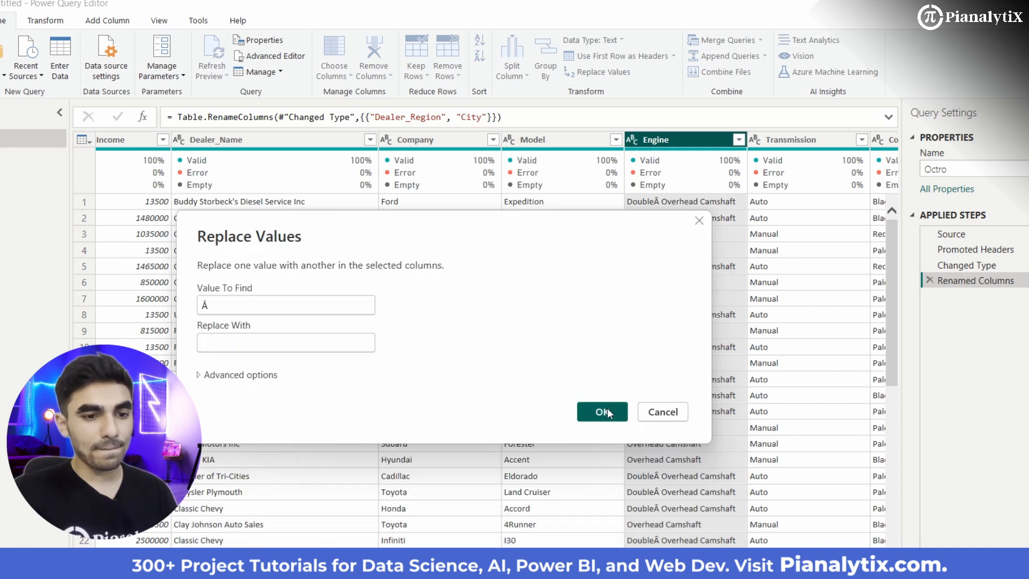
left_click(604, 412)
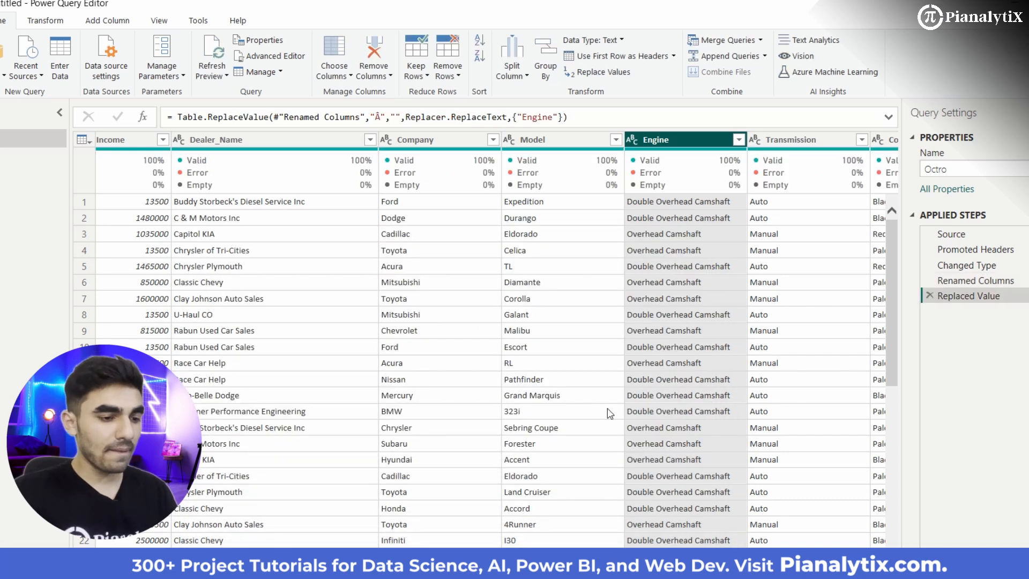
Step: Review the cleaned Engine values and check the valid, error and empty percentages across all columns of the Octro query
scroll(815, 335, "right", 5)
scroll(408, 404, "left", 6)
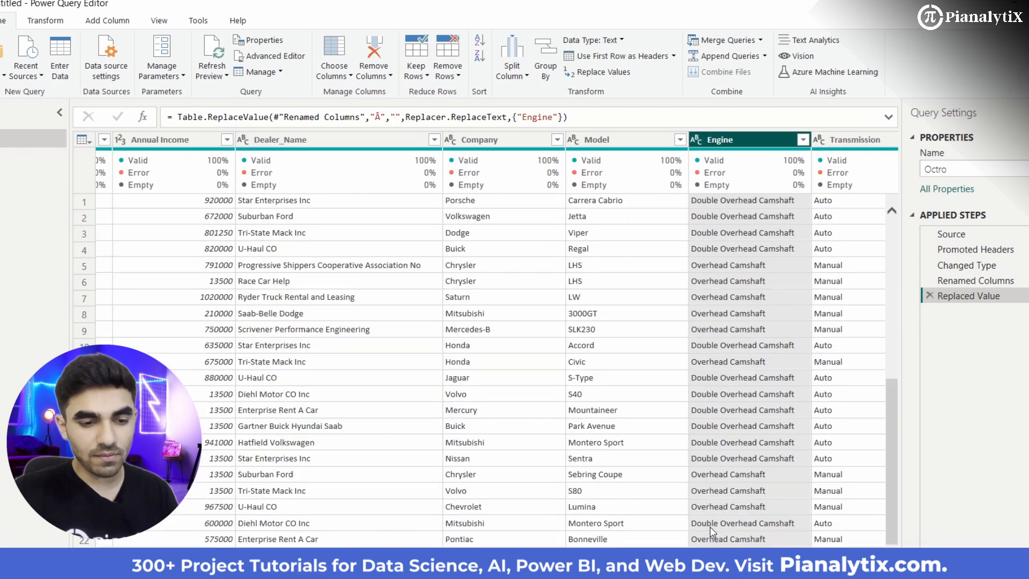
scroll(713, 504, "down", 20)
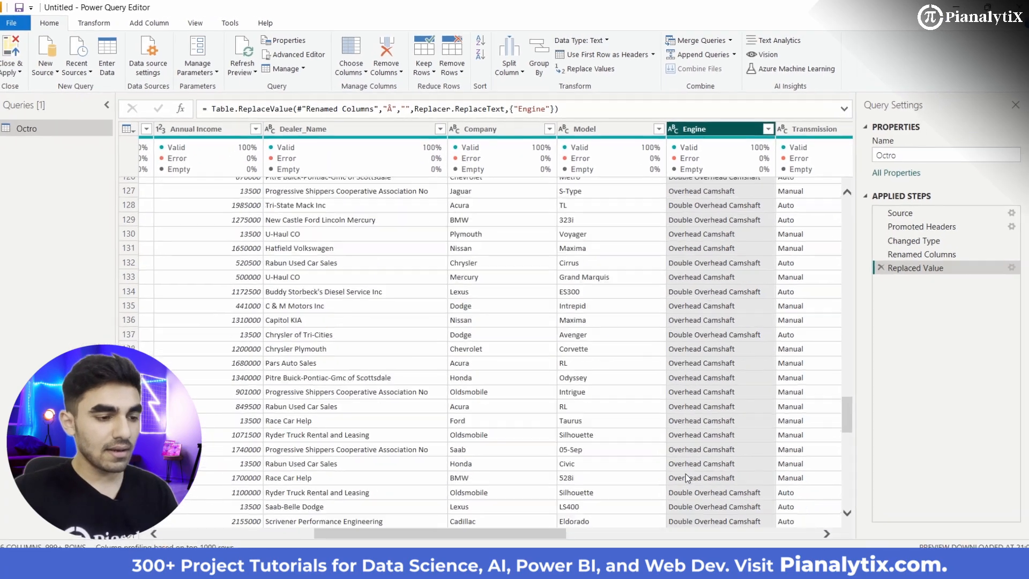
scroll(692, 402, "down", 20)
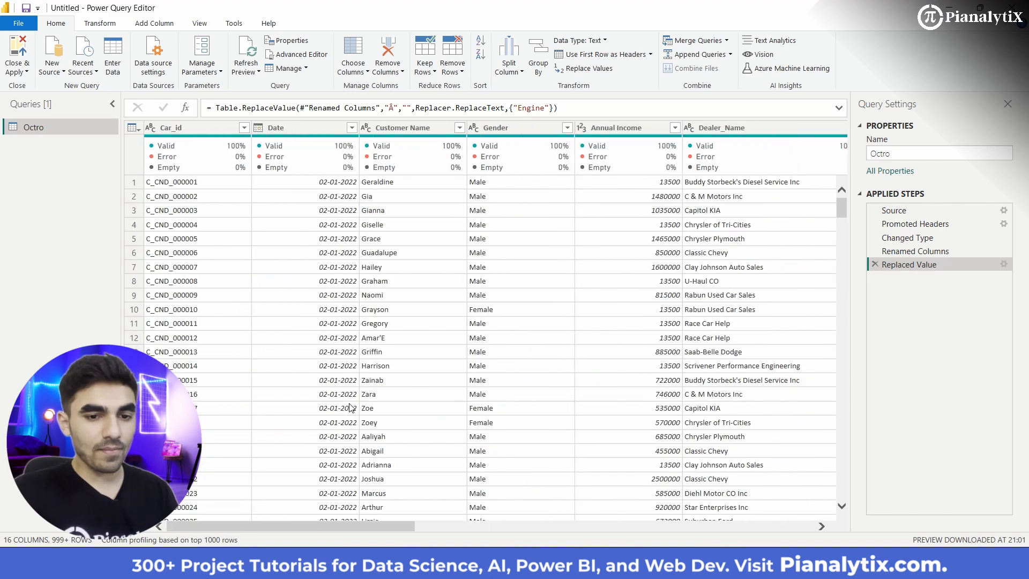
scroll(350, 407, "right", 10)
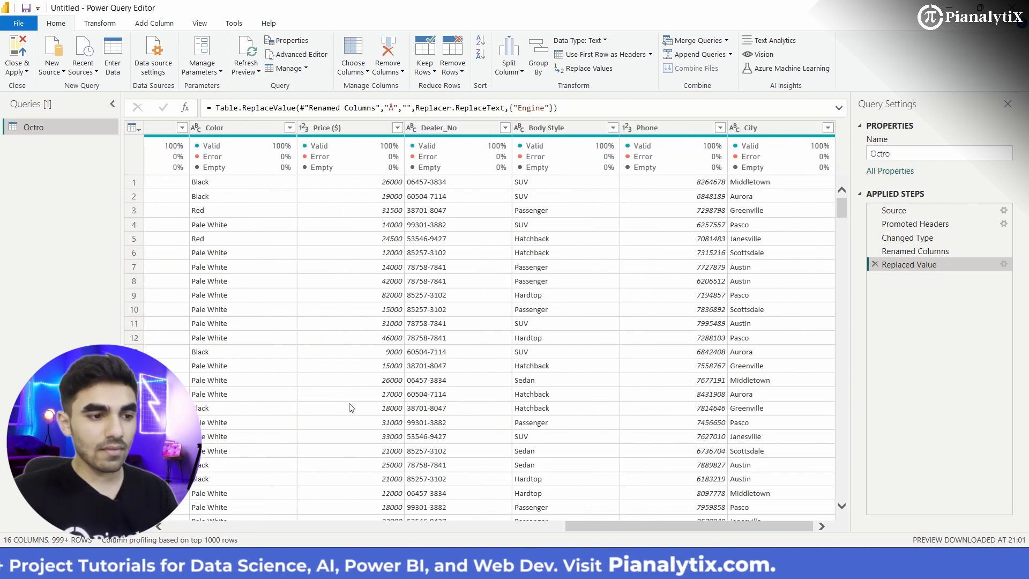
scroll(349, 407, "left", 10)
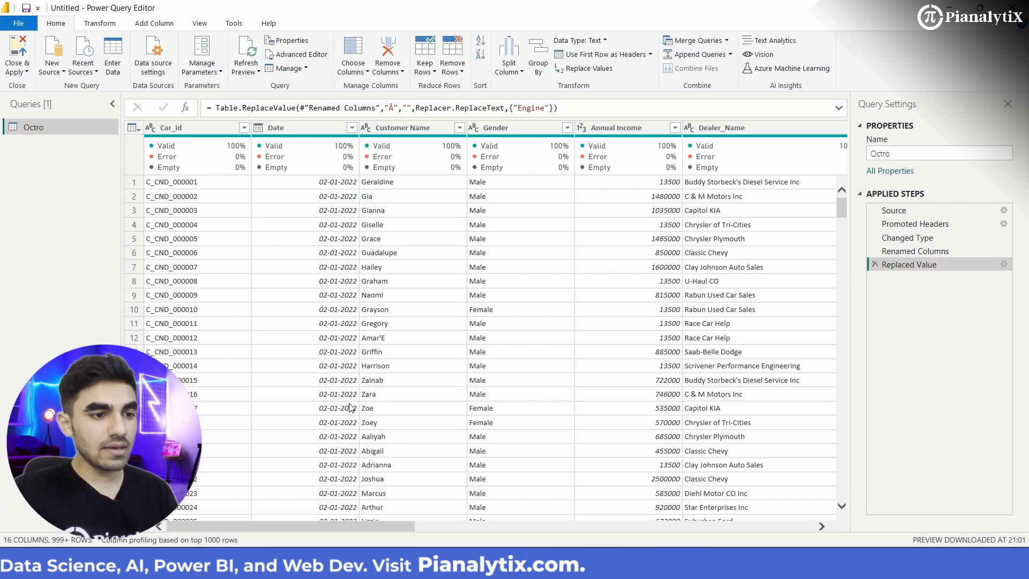
scroll(349, 408, "right", 10)
scroll(386, 418, "left", 4)
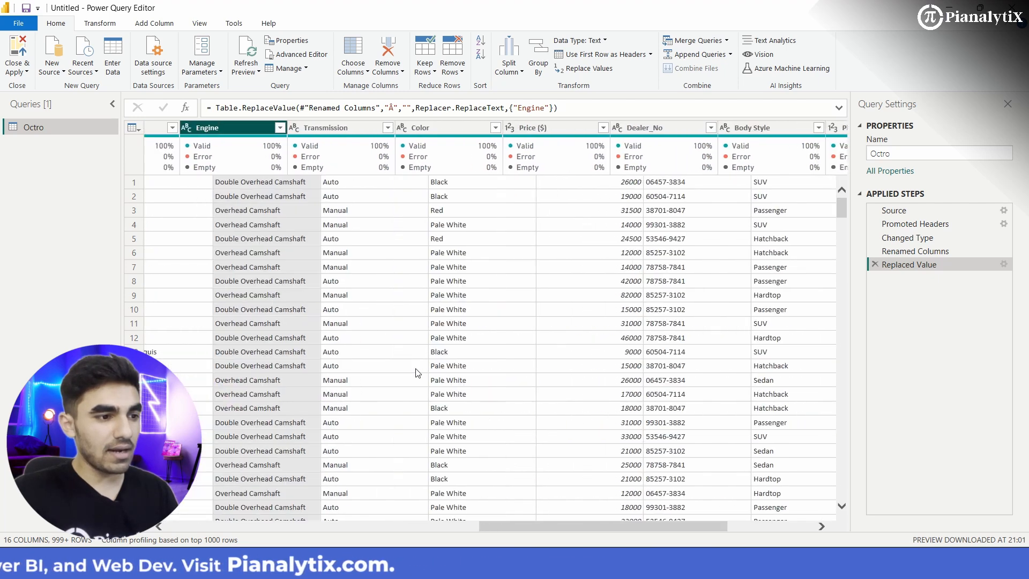
scroll(418, 372, "left", 8)
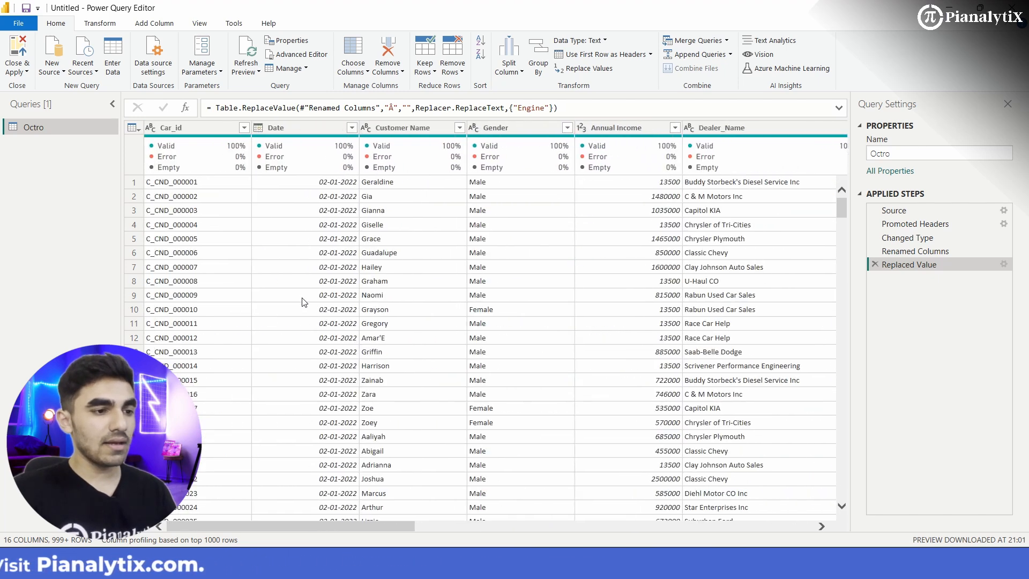
mouse_move(226, 143)
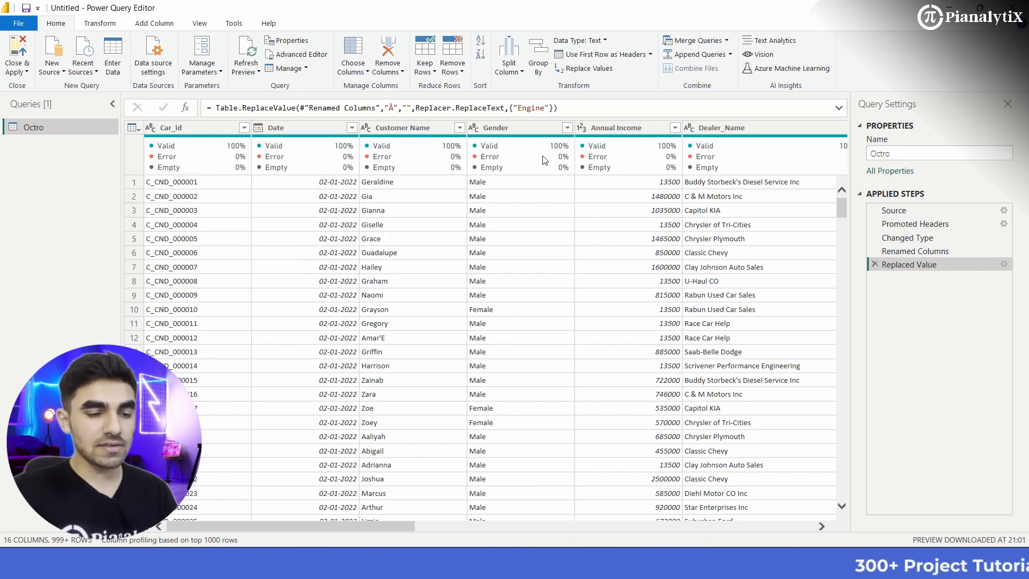
mouse_move(546, 160)
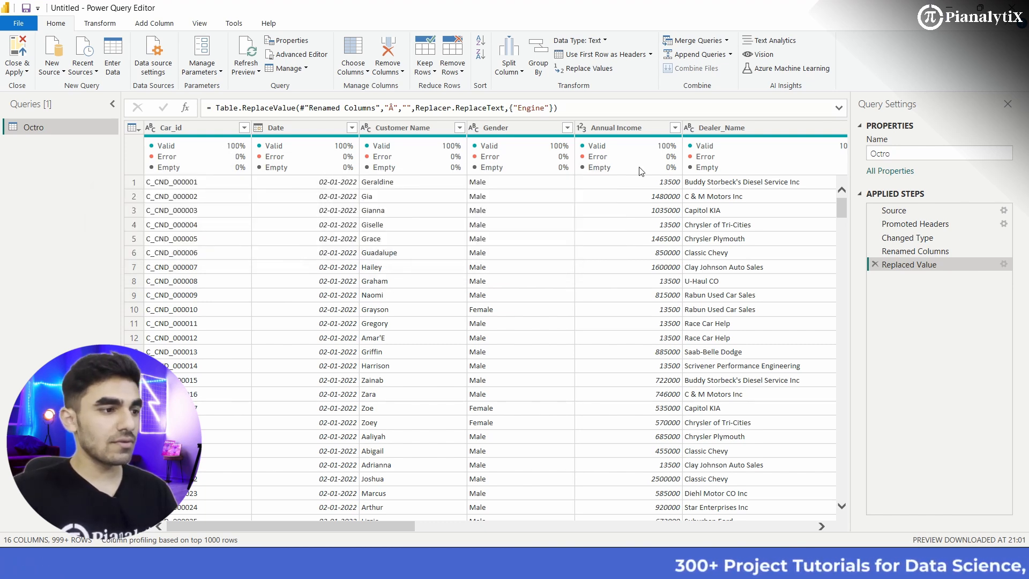
scroll(610, 385, "right", 2)
scroll(610, 385, "right", 3)
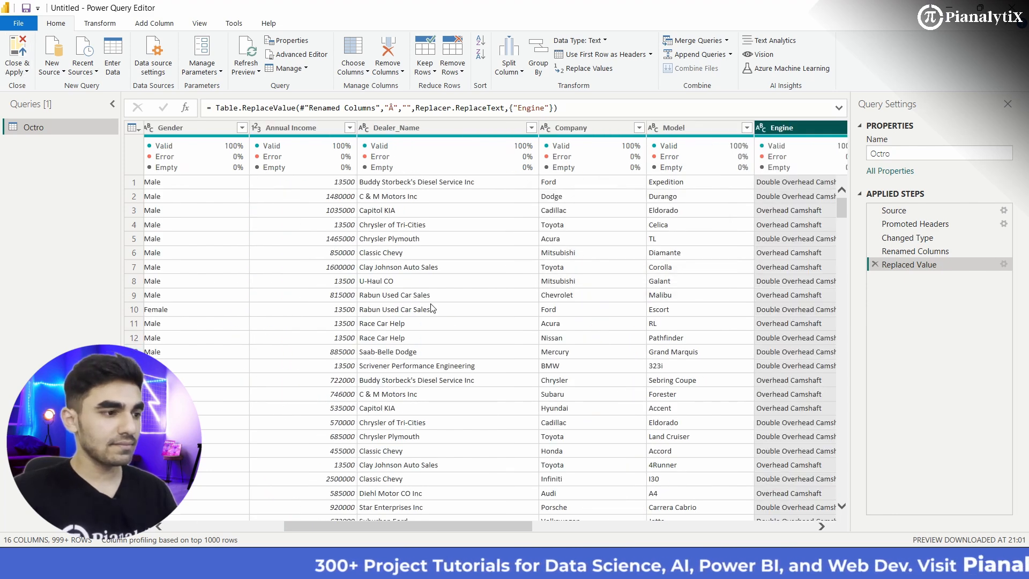
Step: Close Power Query and apply the pending query changes to load the Octro table into the report
left_click(16, 74)
left_click(34, 85)
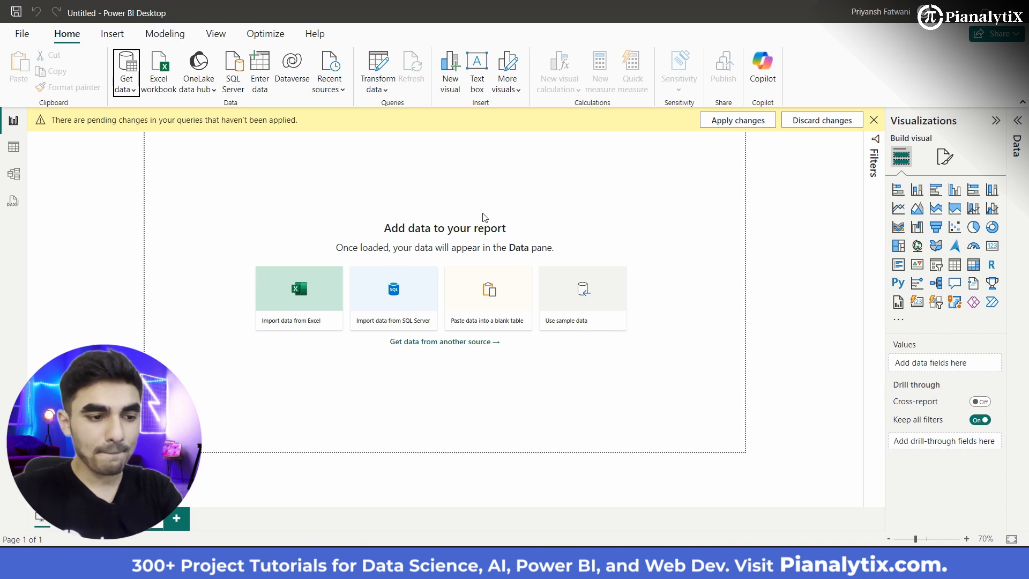
left_click(737, 120)
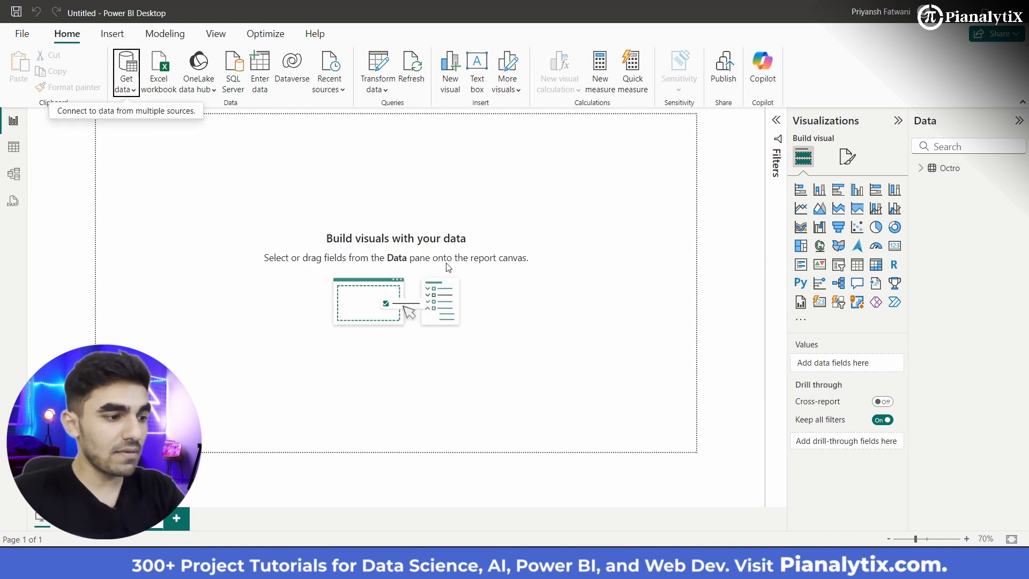
Step: Show the Octro table's rows and add a calculated column whose formula begins with Year = FORMAT(
left_click(12, 148)
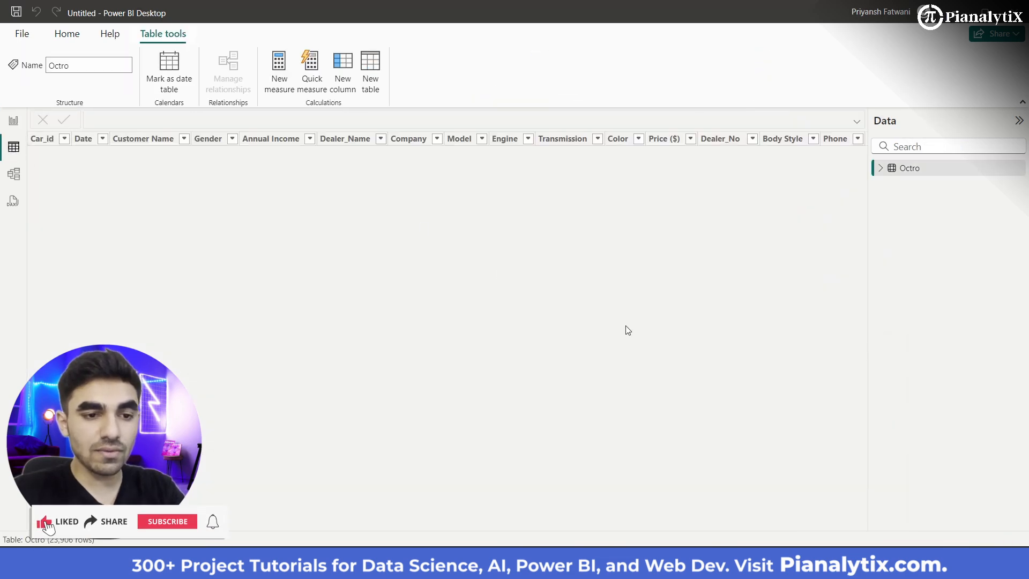
scroll(629, 331, "right", 5)
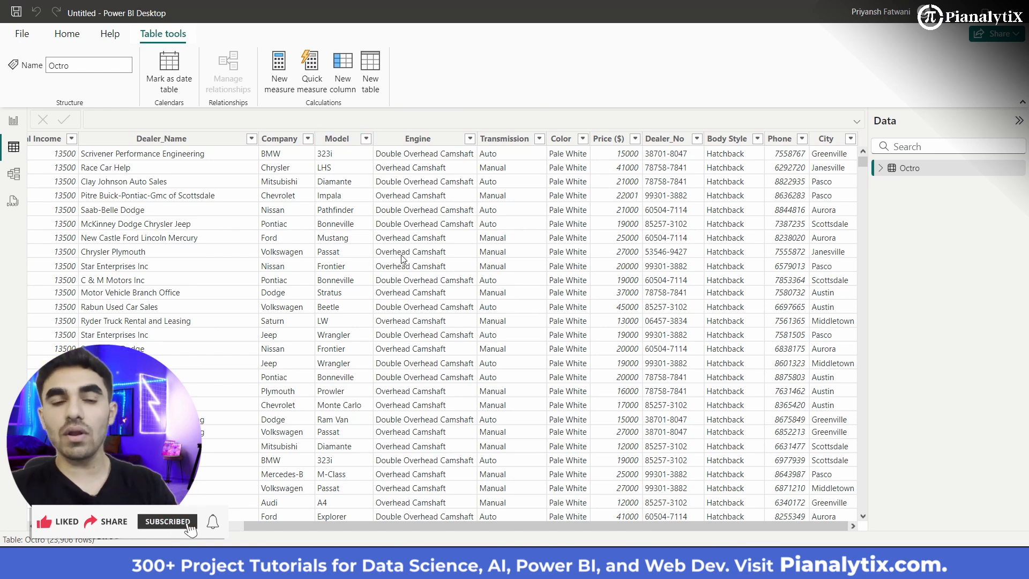
left_click(341, 81)
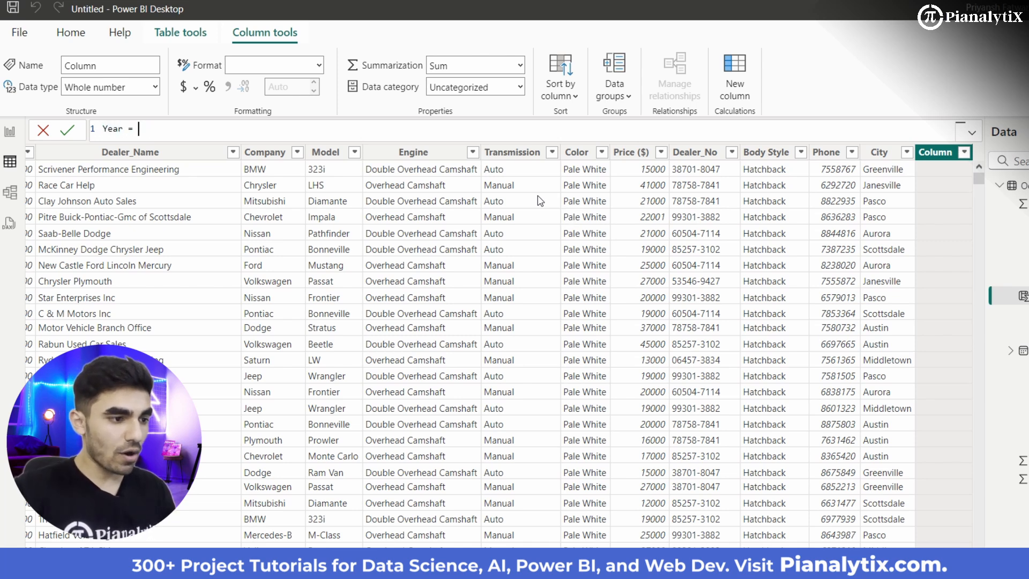
type("F")
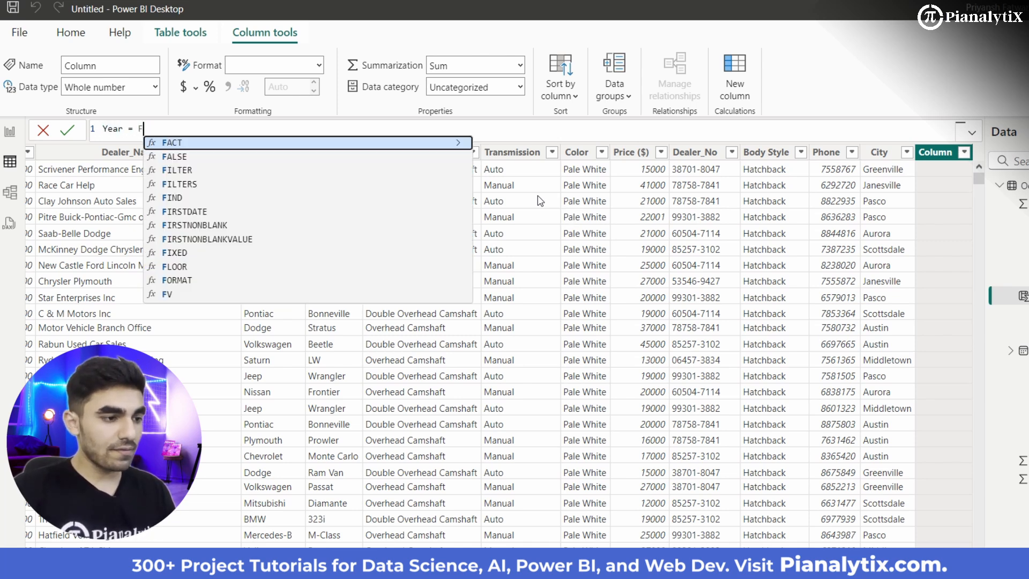
type("ORMAT(")
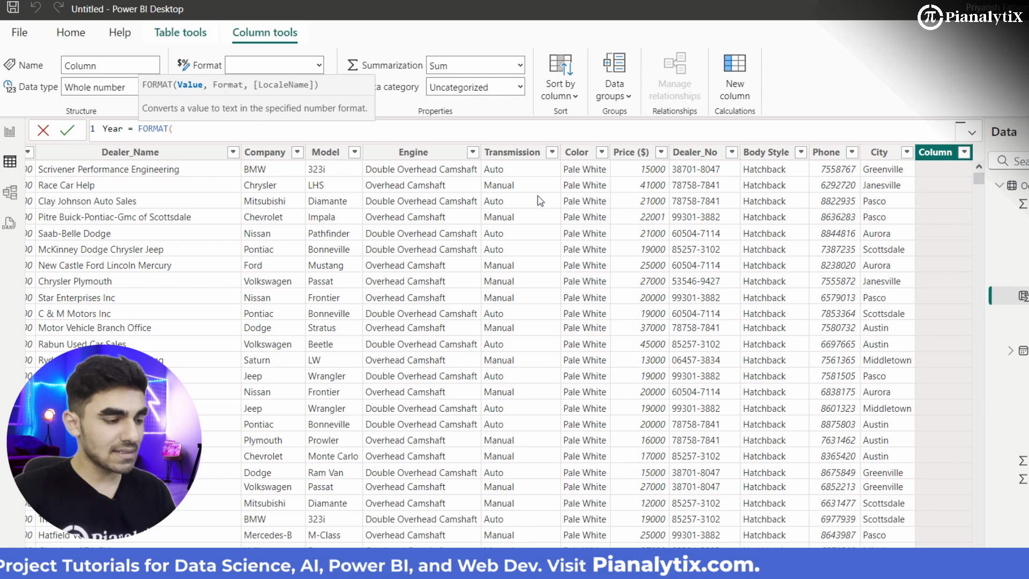
scroll(364, 276, "left", 5)
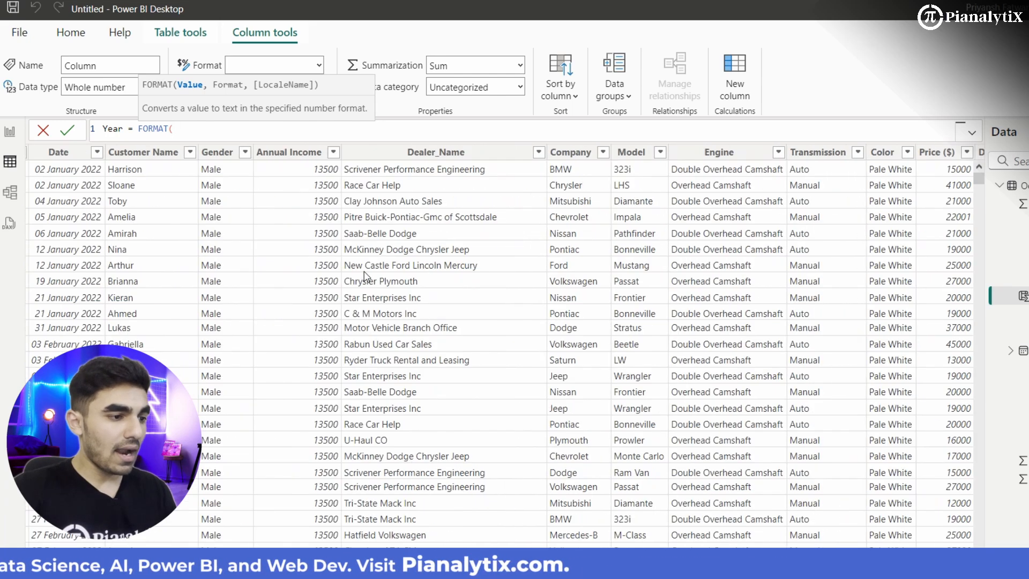
scroll(365, 276, "left", 2)
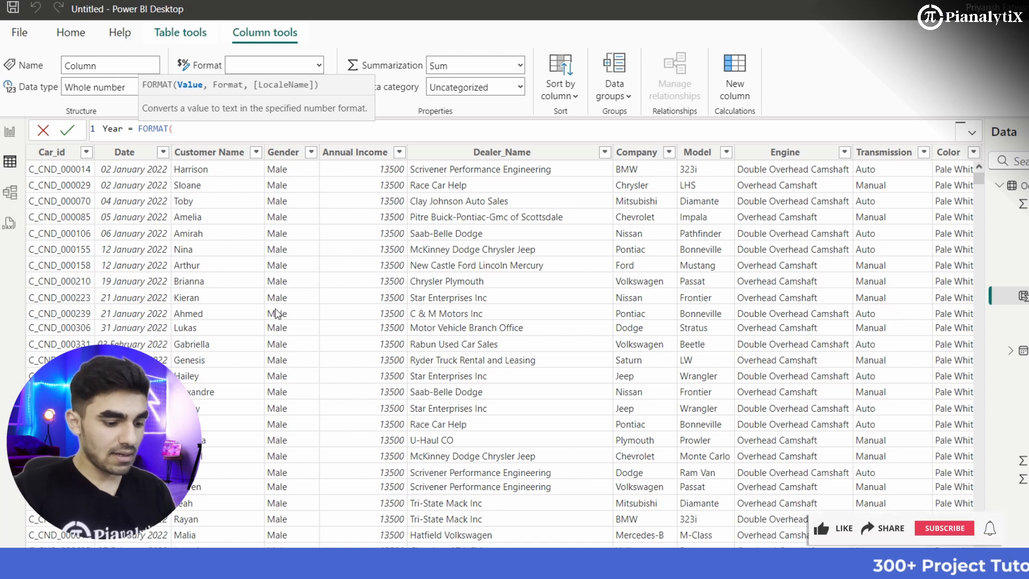
type("dat")
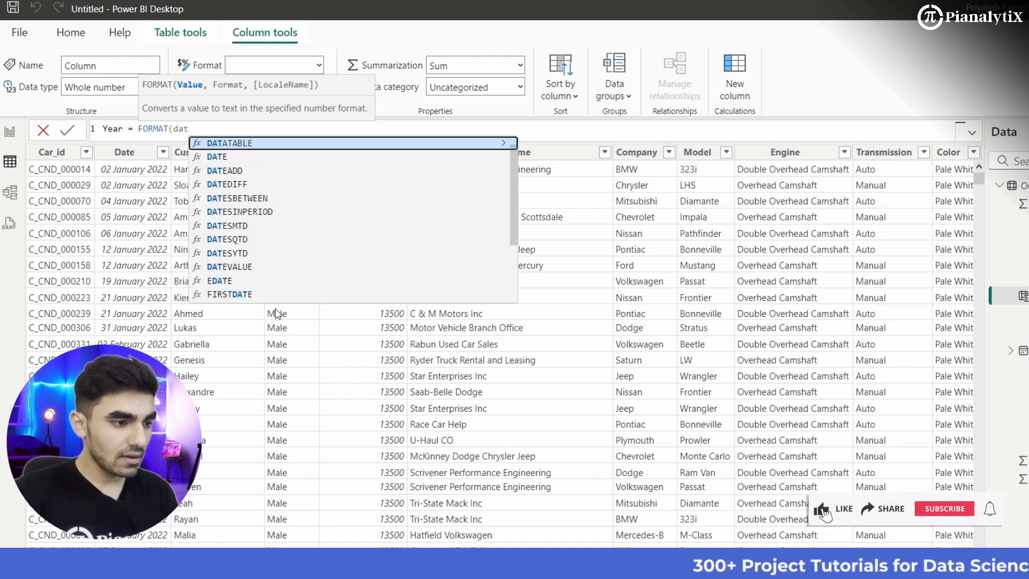
type("e")
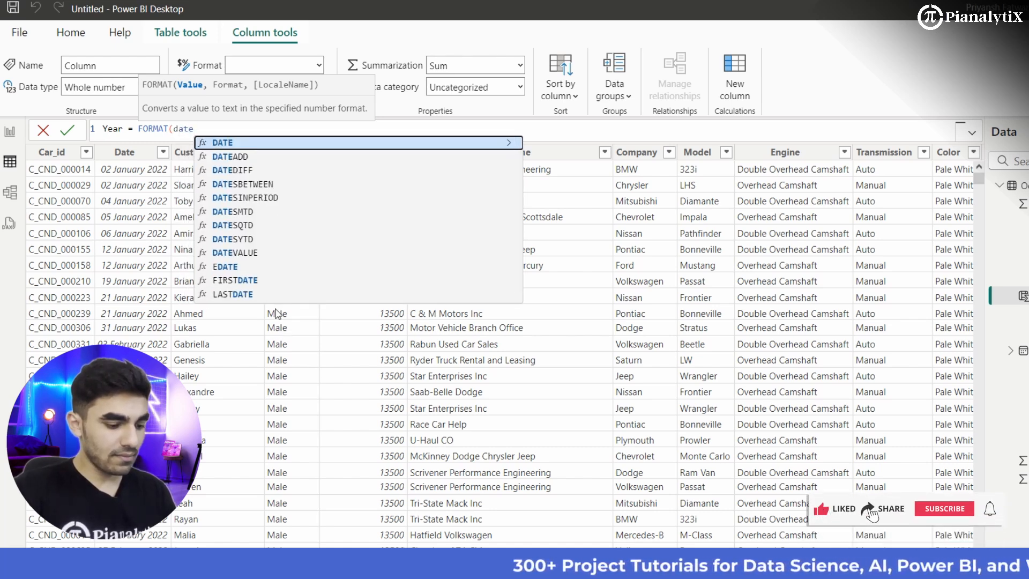
key("BackSpace")
key("BackSpace")
key("BackSpace")
key("BackSpace")
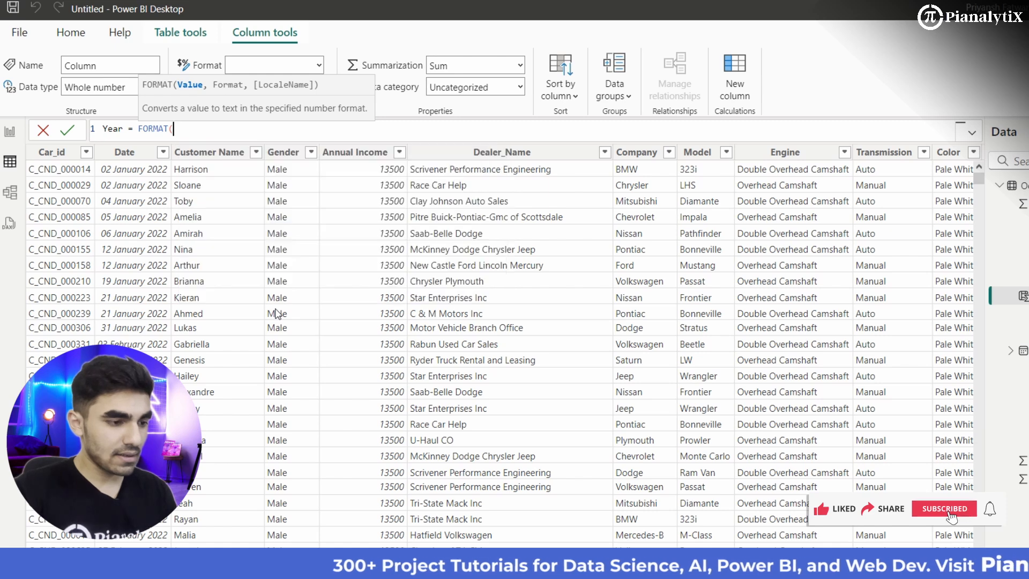
Step: Insert Octro[Date] as the value argument of the Year column's FORMAT formula
type("Dat")
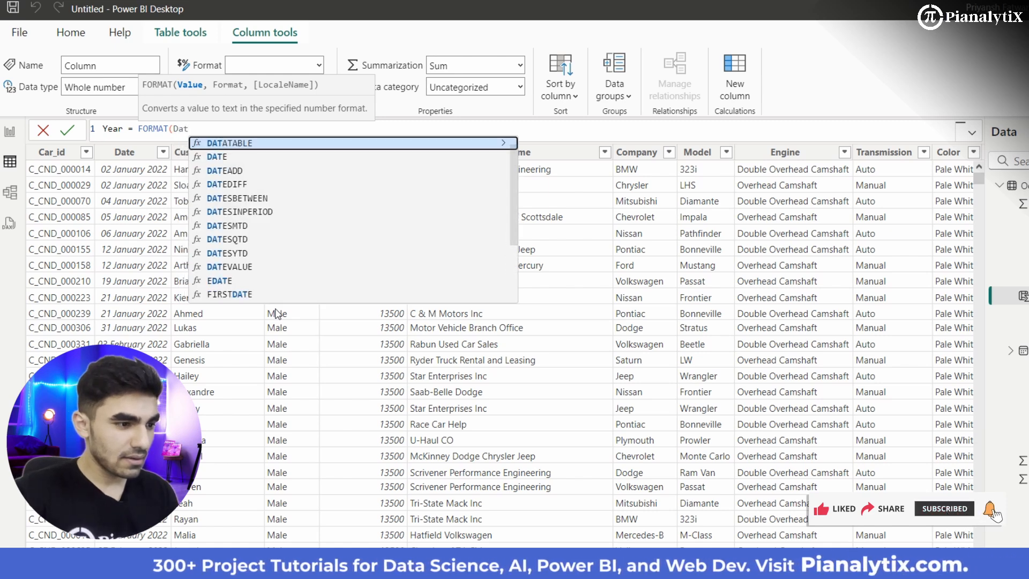
type("e")
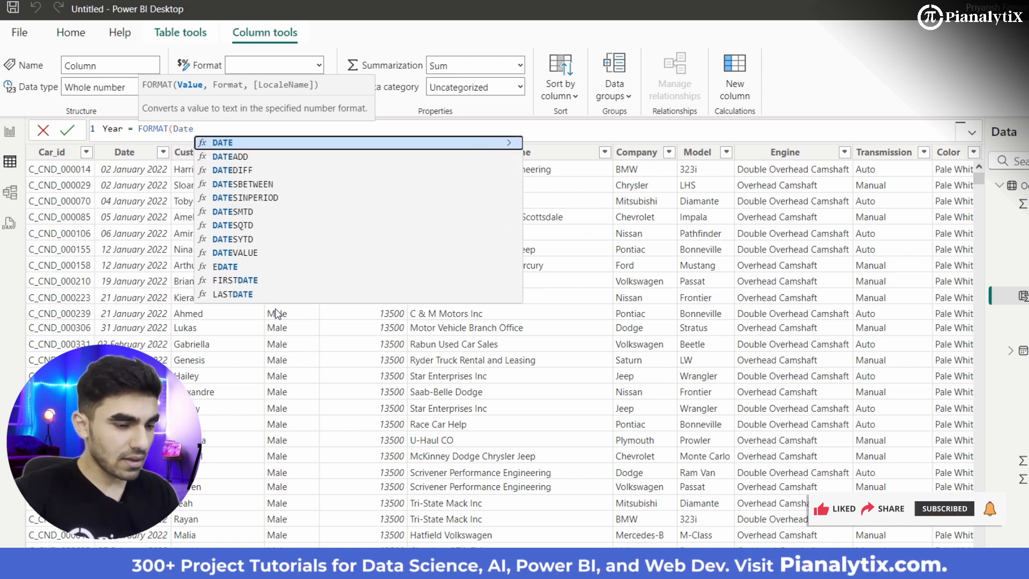
key("Down")
key("Down")
key("Down")
key("Down")
key("Down")
key("Down")
key("Down")
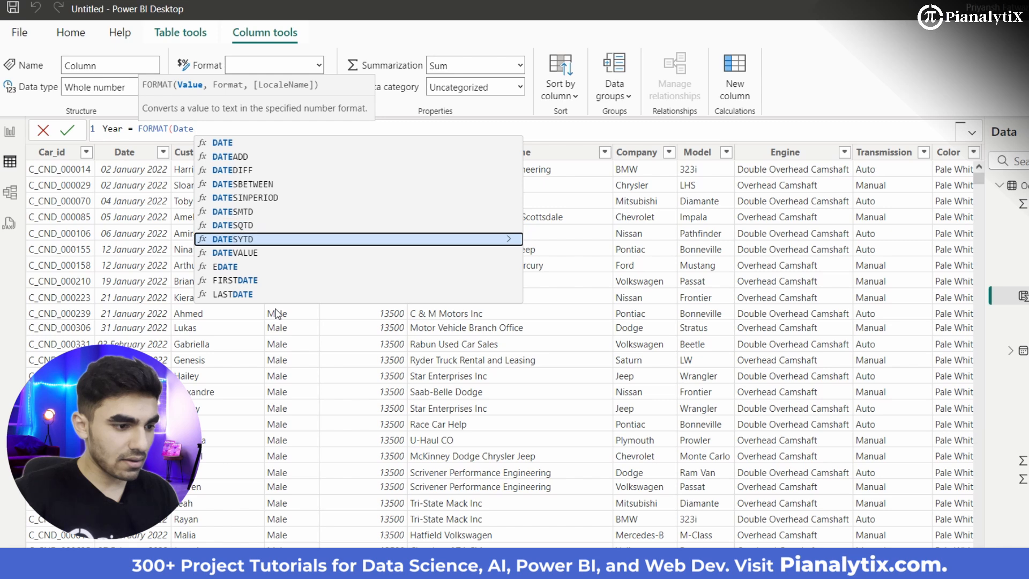
key("Down")
key("Down")
key("Down")
key("Down")
key("Down")
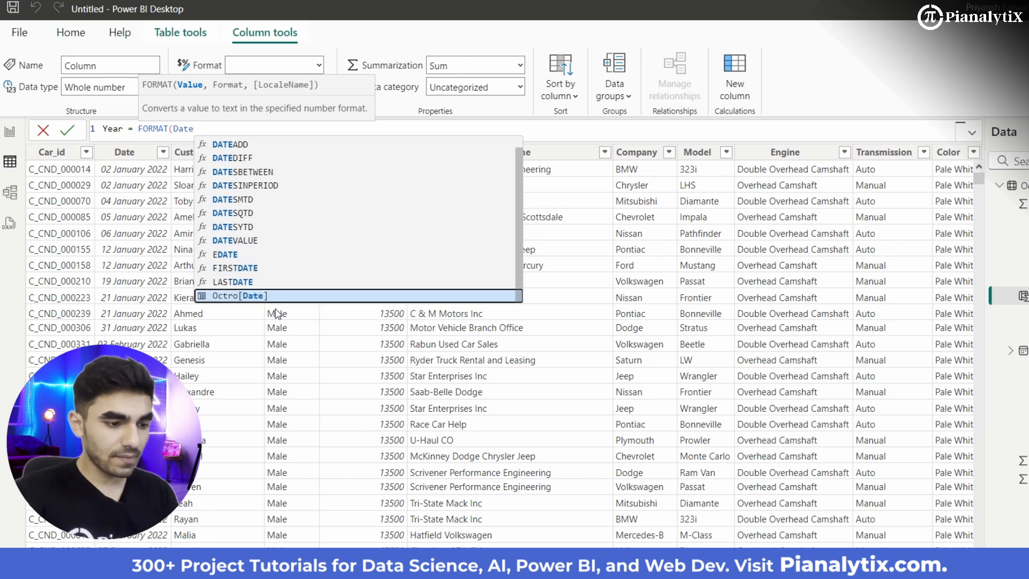
key("Up")
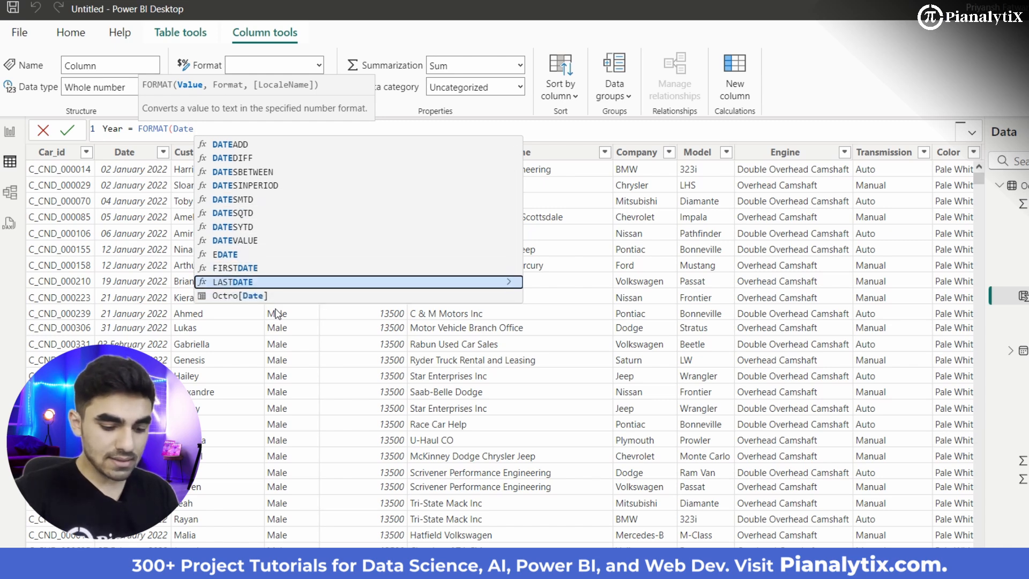
key("Down")
key("Tab")
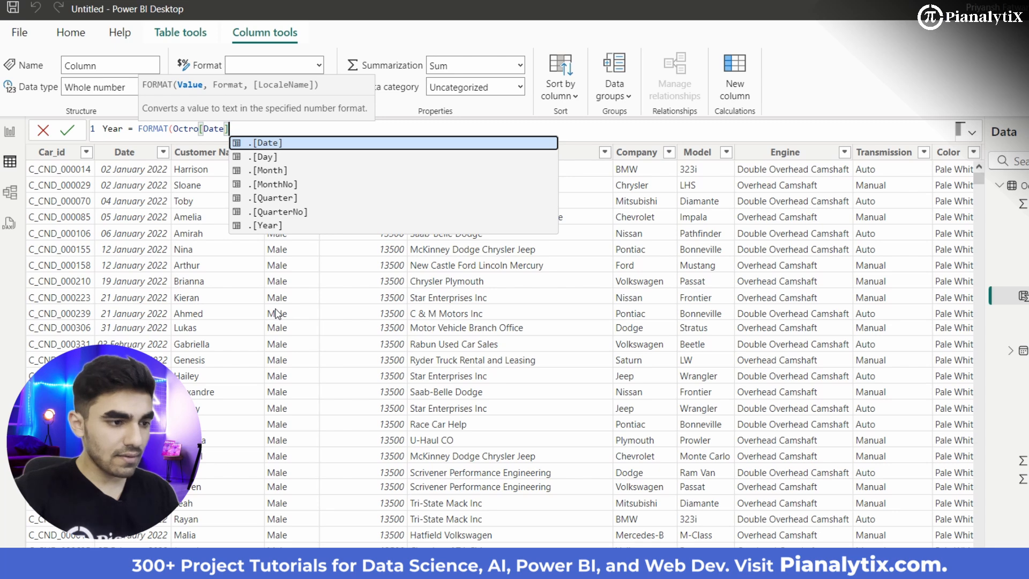
Step: Complete the Year formula with the format string "YYY", commit it, and correct the string to "YYYY"
type(",")
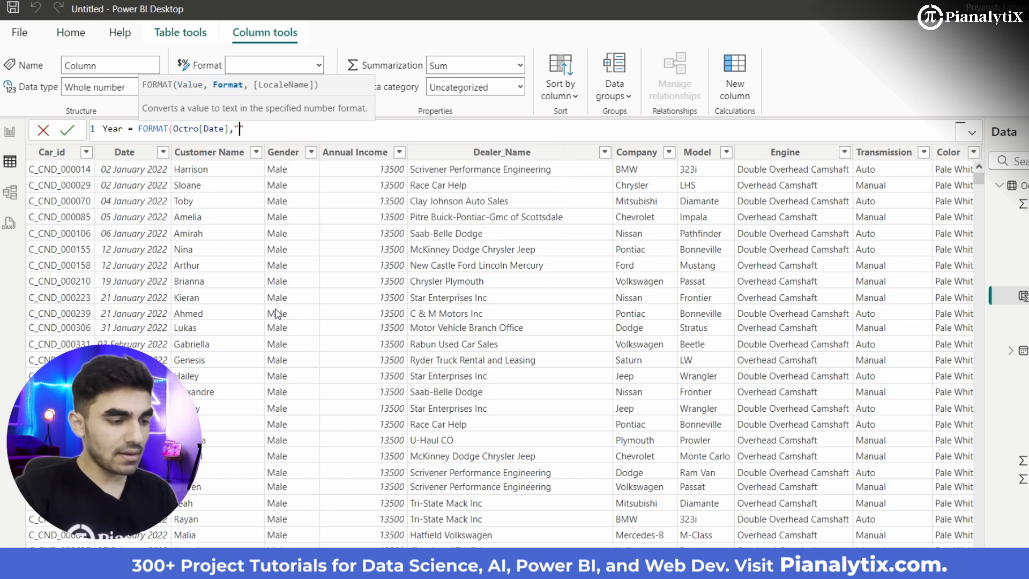
type("\"YYY")
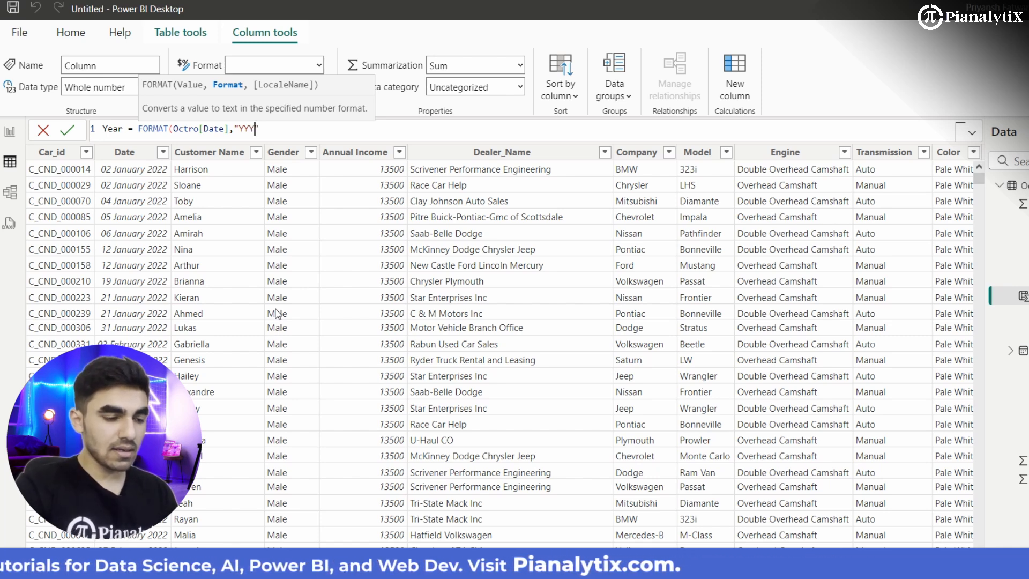
type("\"")
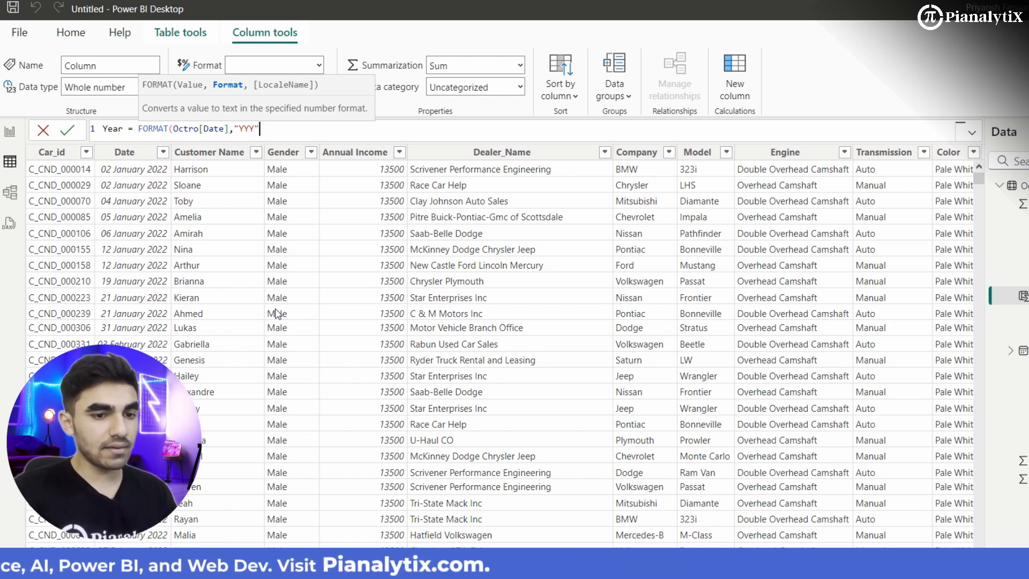
type(")")
key("Return")
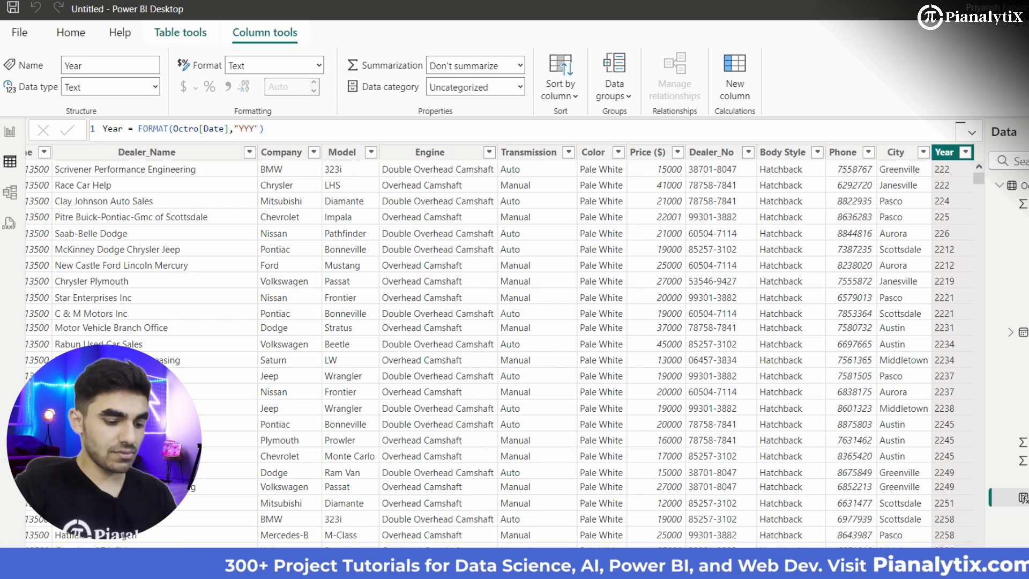
left_click(256, 129)
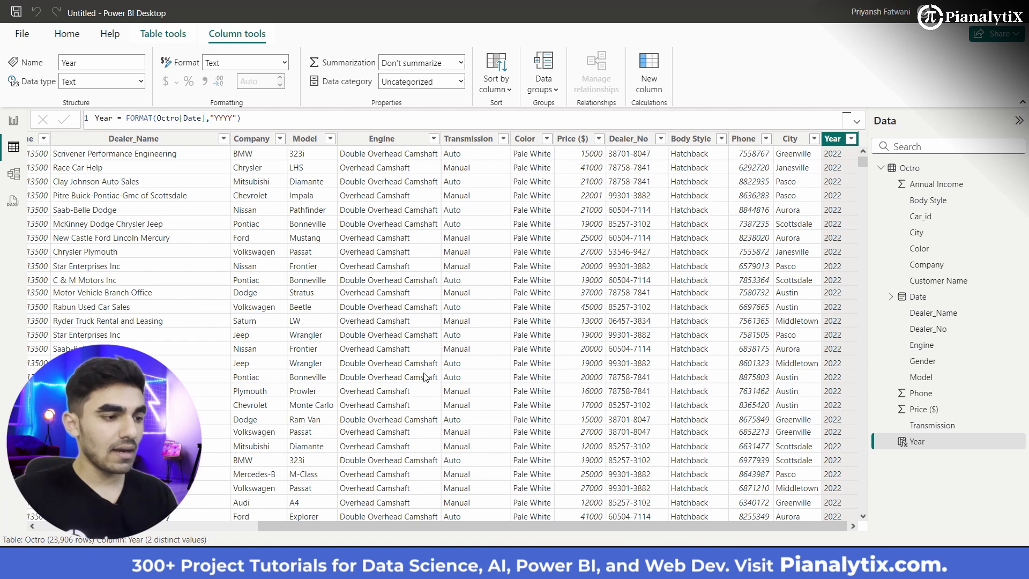
Step: Compare the Year column with the Date column and look through all columns of the Octro table
scroll(425, 377, "left", 10)
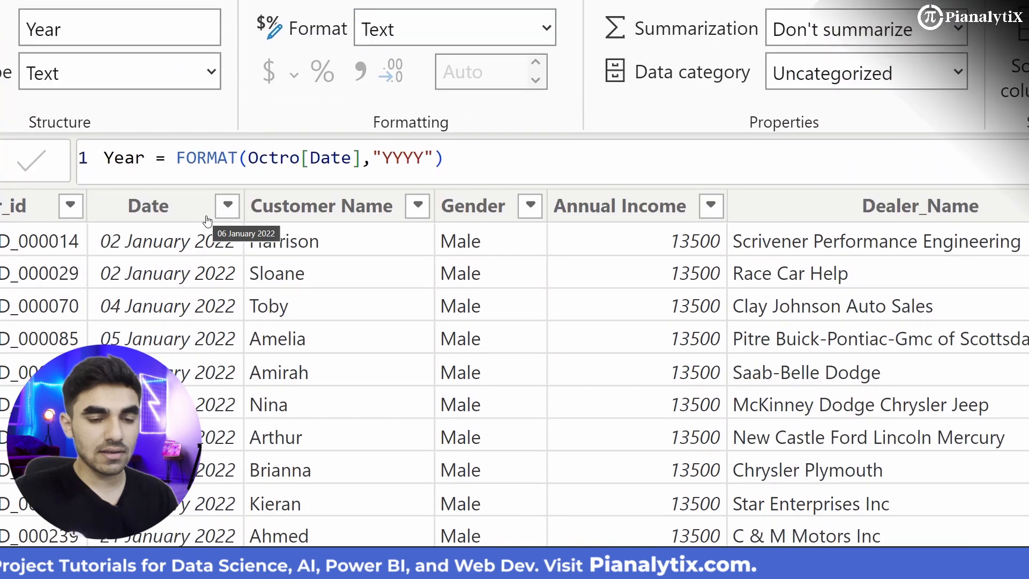
scroll(590, 391, "right", 10)
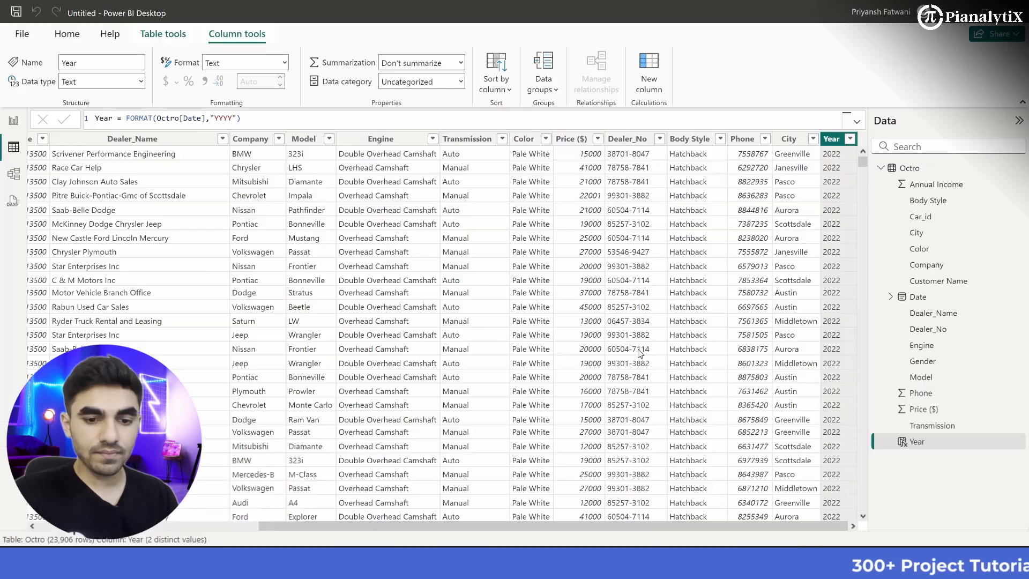
left_click(643, 343)
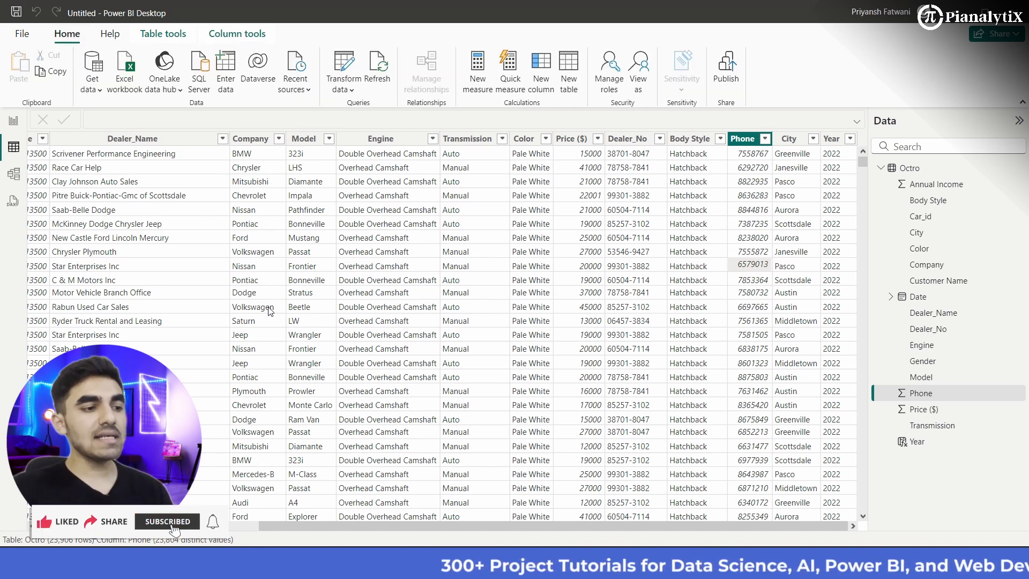
scroll(271, 311, "left", 5)
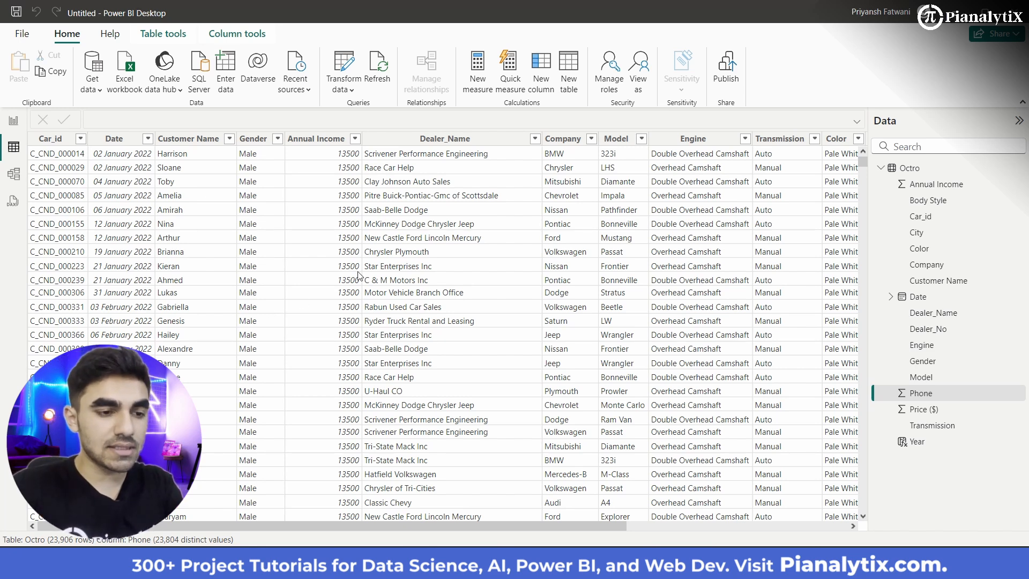
scroll(359, 275, "right", 2)
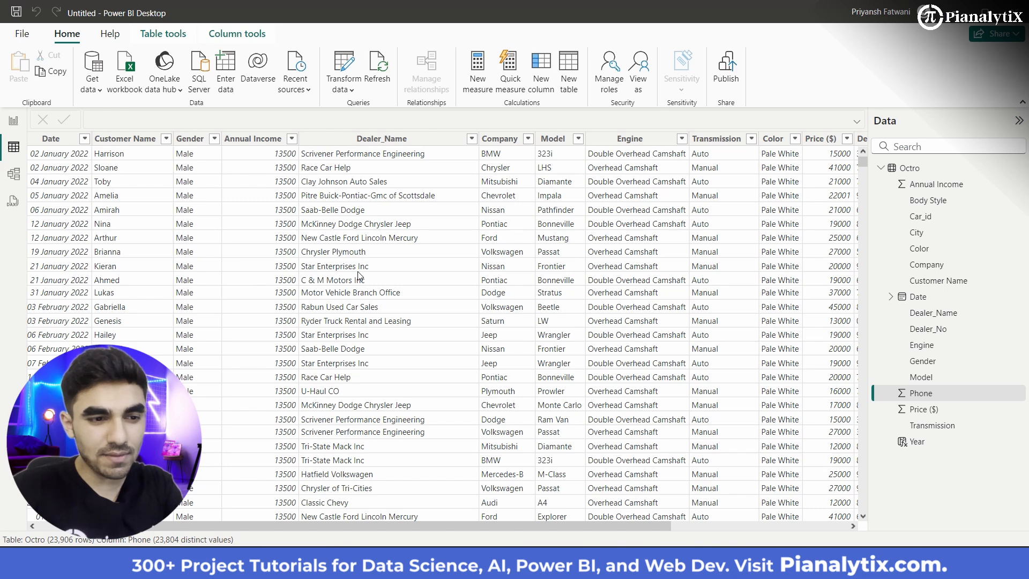
scroll(358, 275, "right", 4)
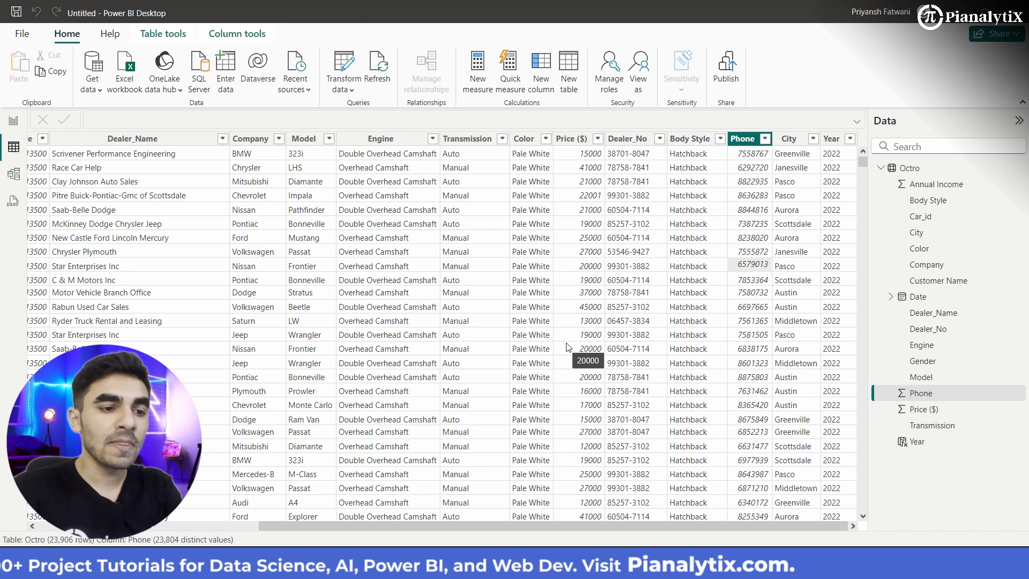
scroll(568, 347, "left", 6)
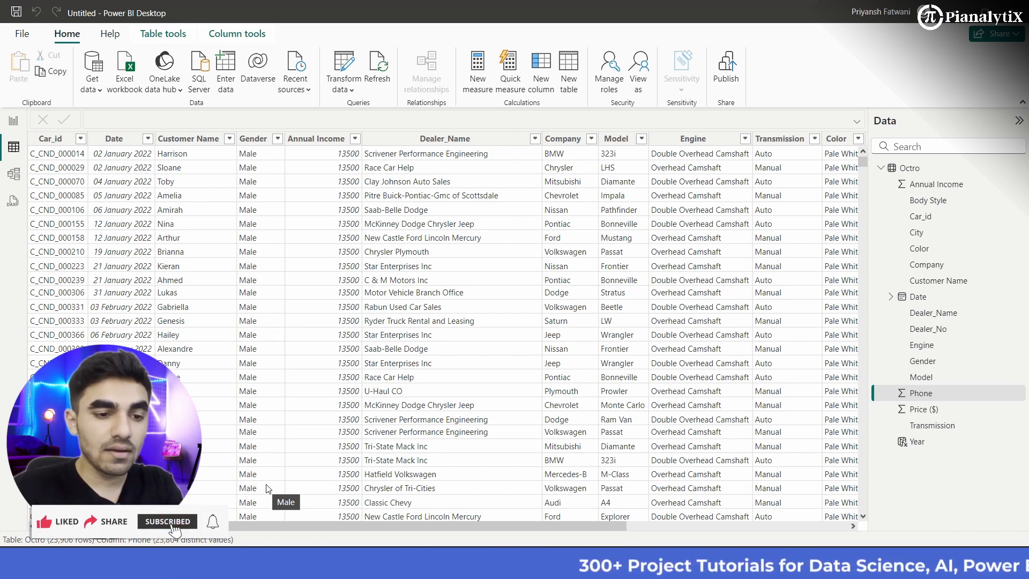
scroll(394, 435, "right", 6)
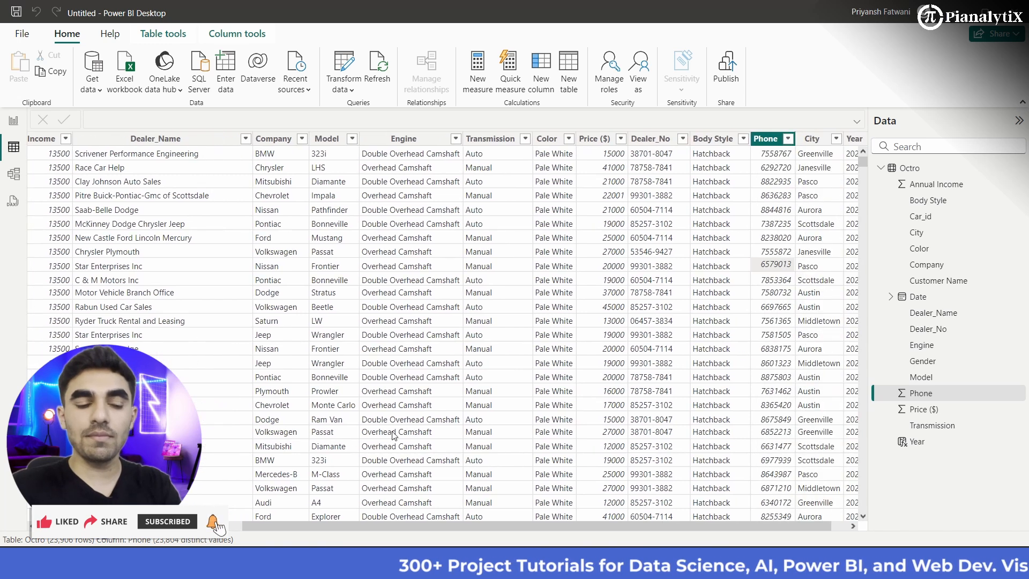
scroll(394, 436, "left", 6)
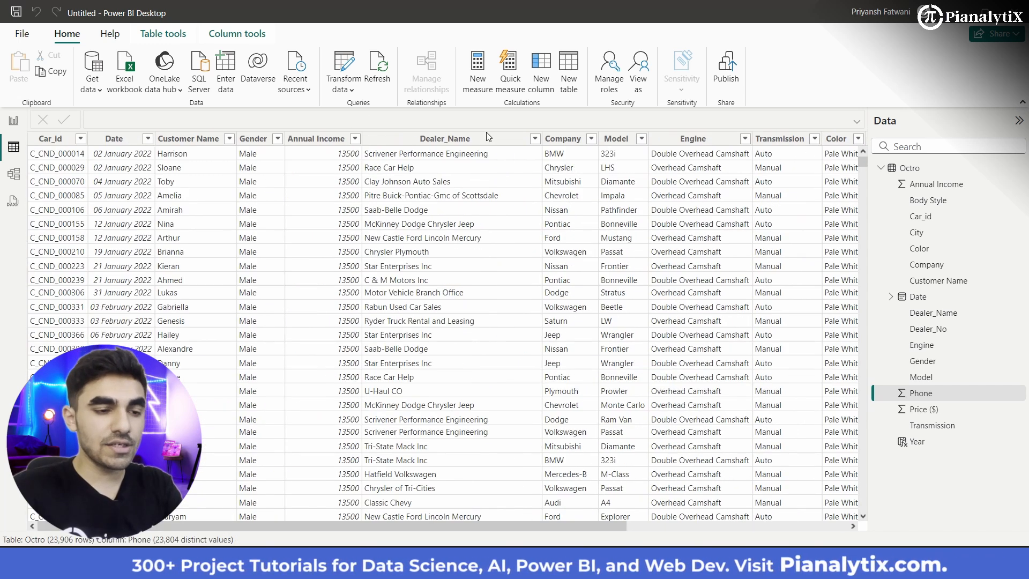
Step: Create a new measure in the Octro table with the formula Avg_Price = AVERAGE(Octro[Price ($)])
left_click(477, 83)
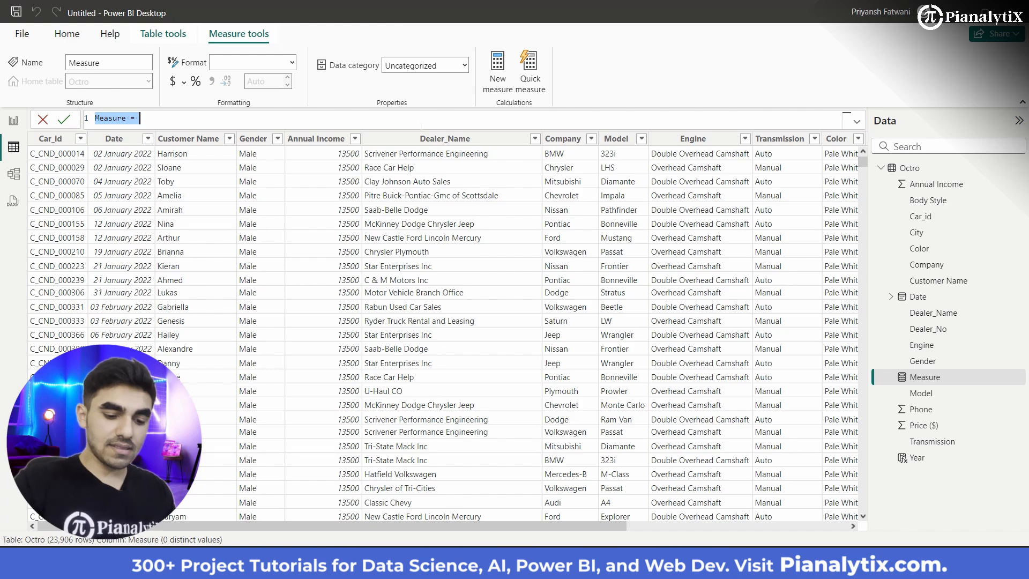
type("Avg")
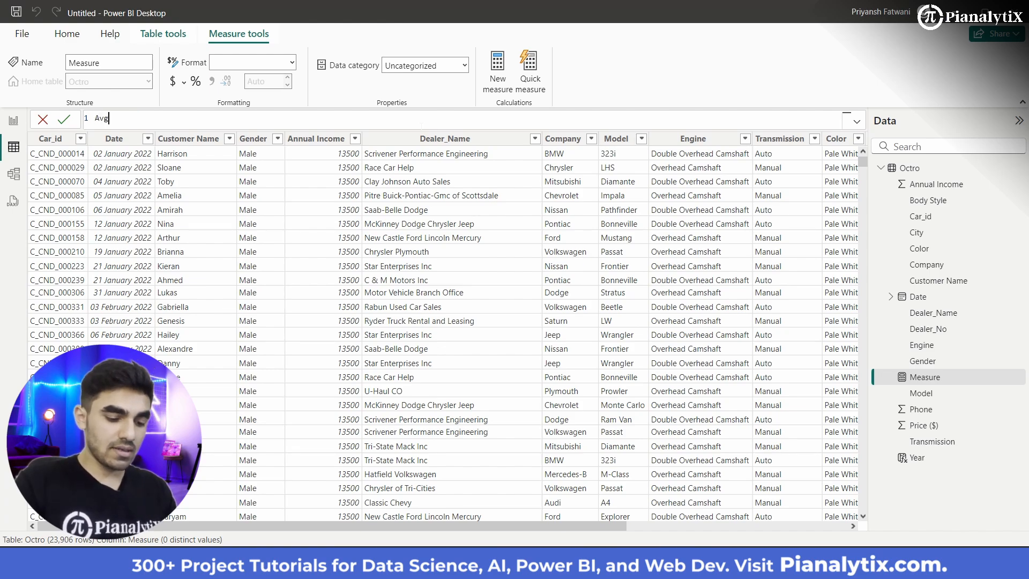
type("_Price = ")
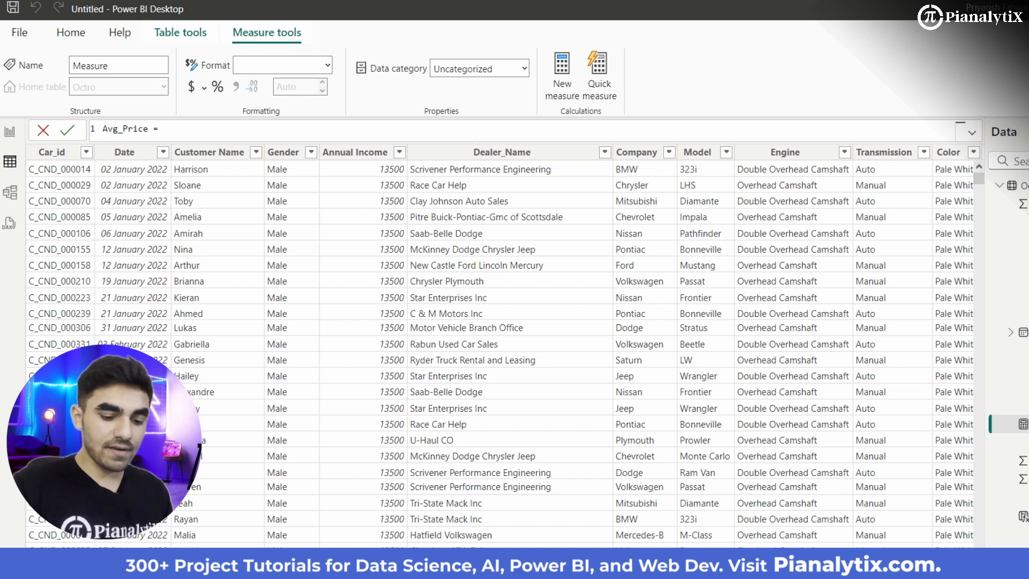
type("Aver")
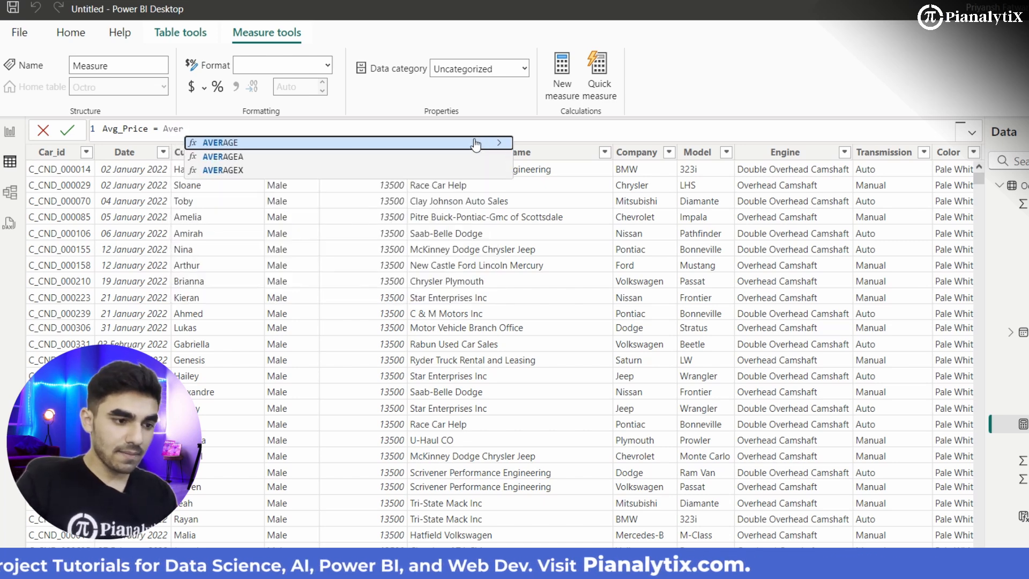
key("Tab")
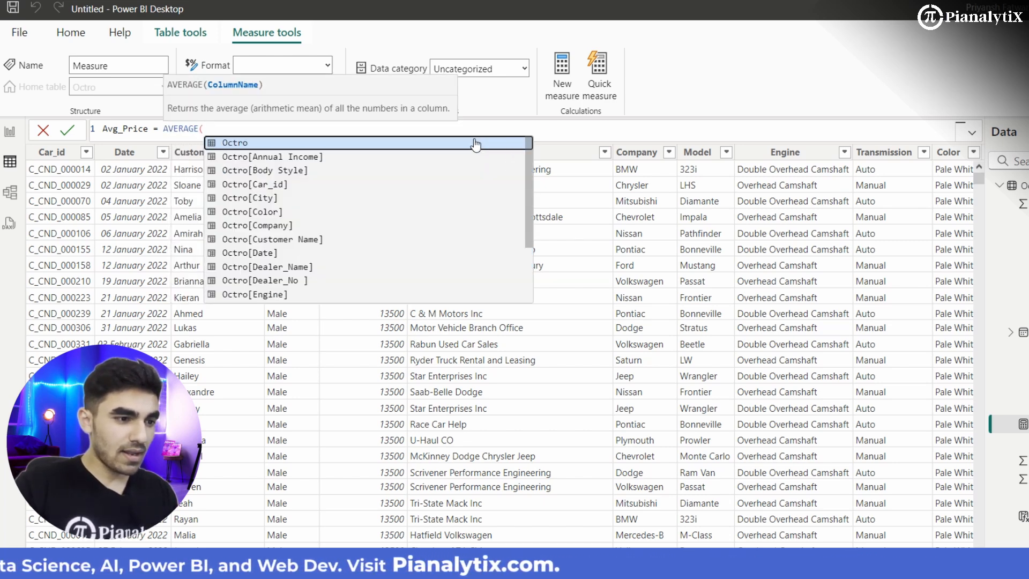
key("Down")
key("Down")
key("Down")
key("Down")
key("Down")
key("Down")
key("Down")
key("Down")
key("Down")
key("Down")
key("Down")
key("Down")
key("Down")
key("Down")
key("Down")
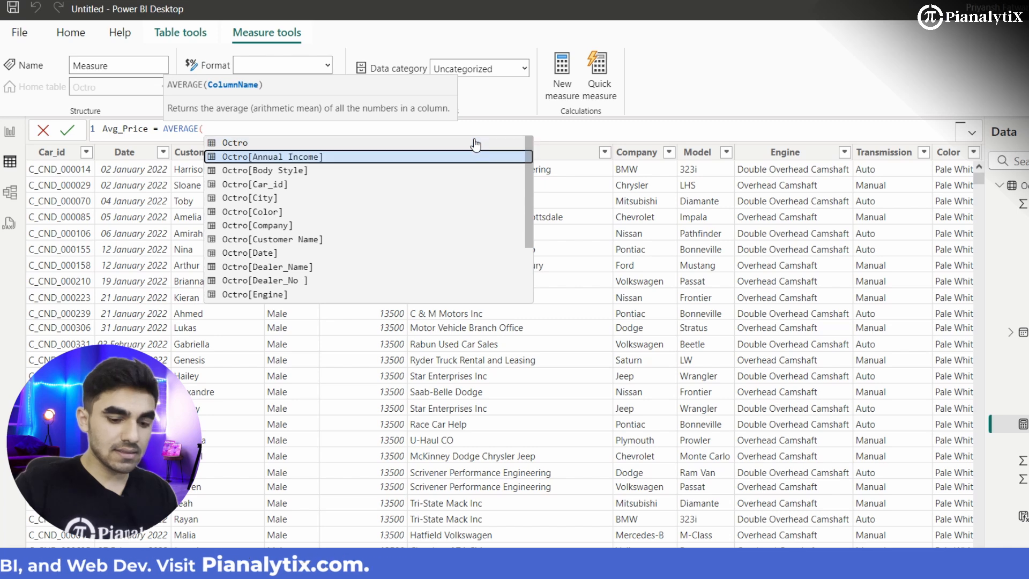
key("Up")
key("Down")
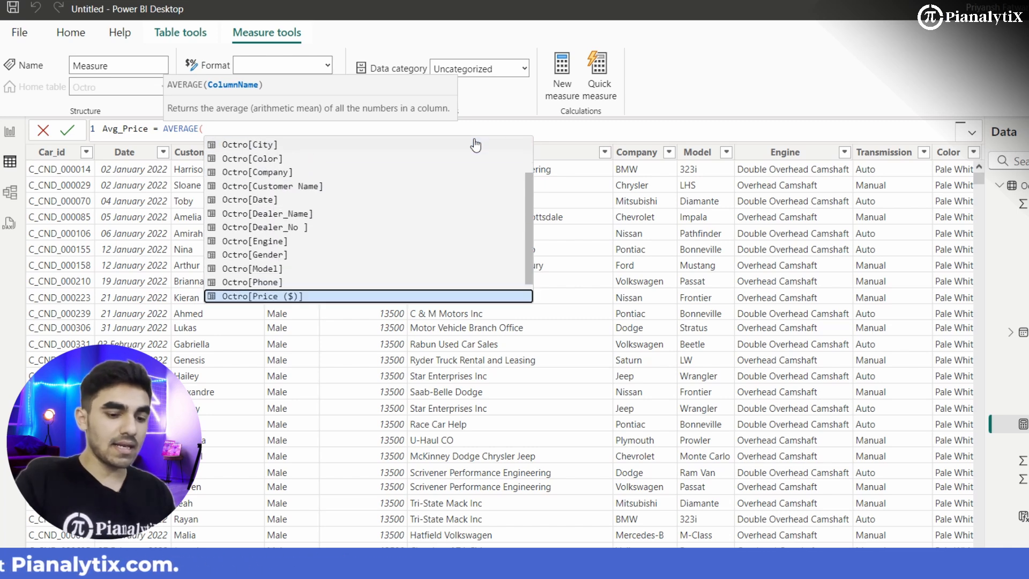
key("Tab")
type(")")
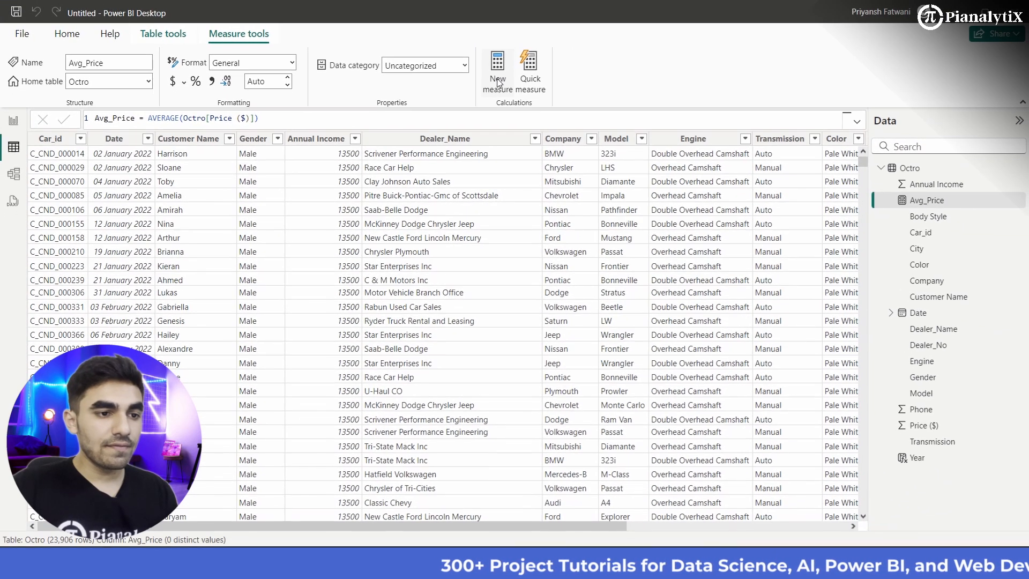
Step: Create a new measure in the Octro table with the formula Company_Count = DISTINCTCOUNT(Octro[Company])
left_click(541, 83)
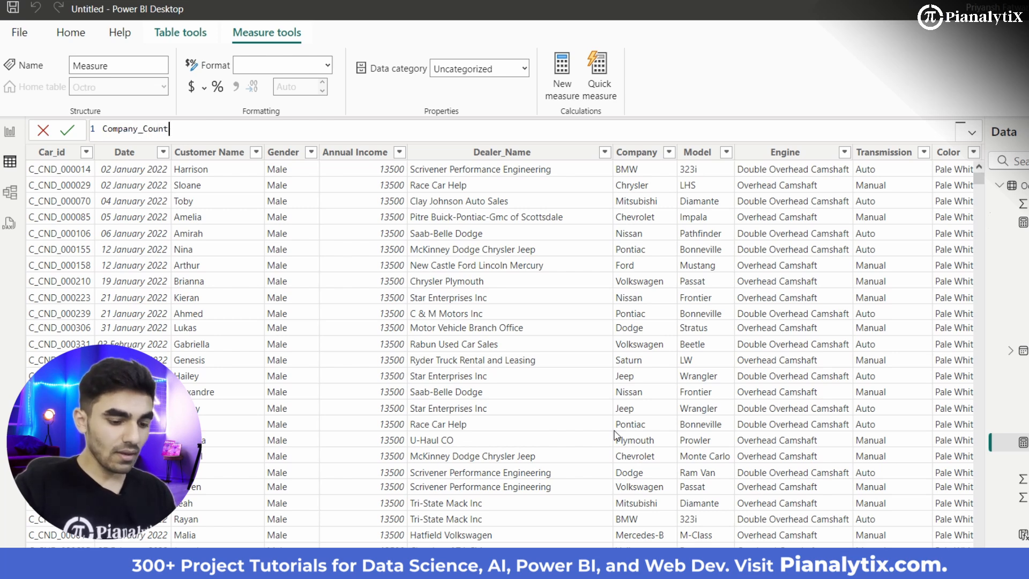
type("=")
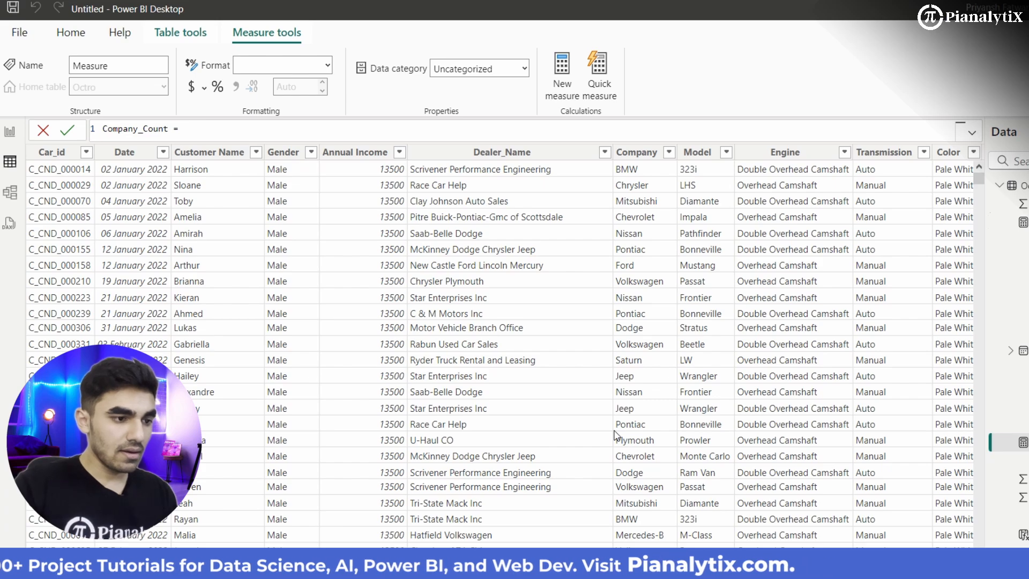
type(" Distin")
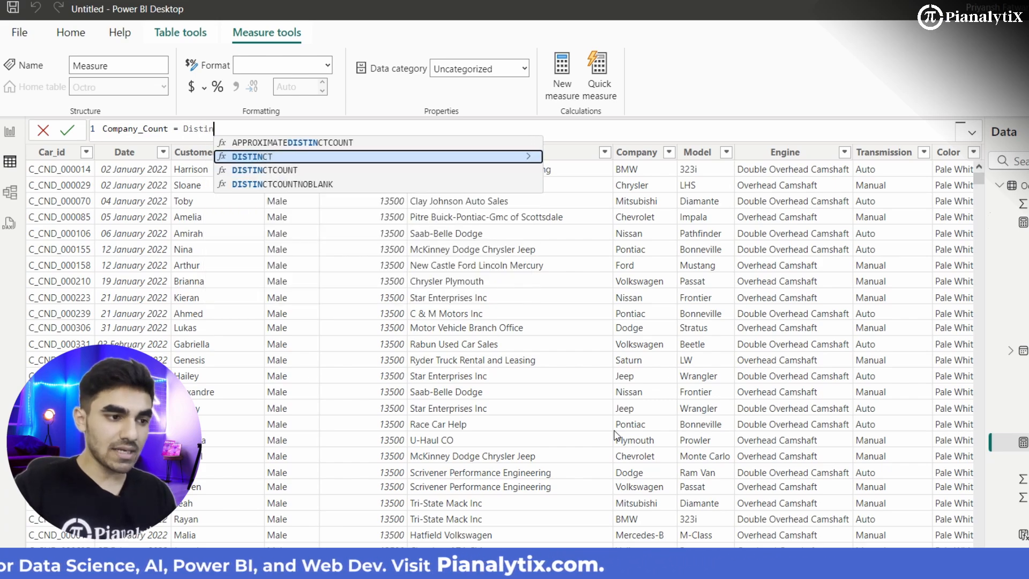
key("Down")
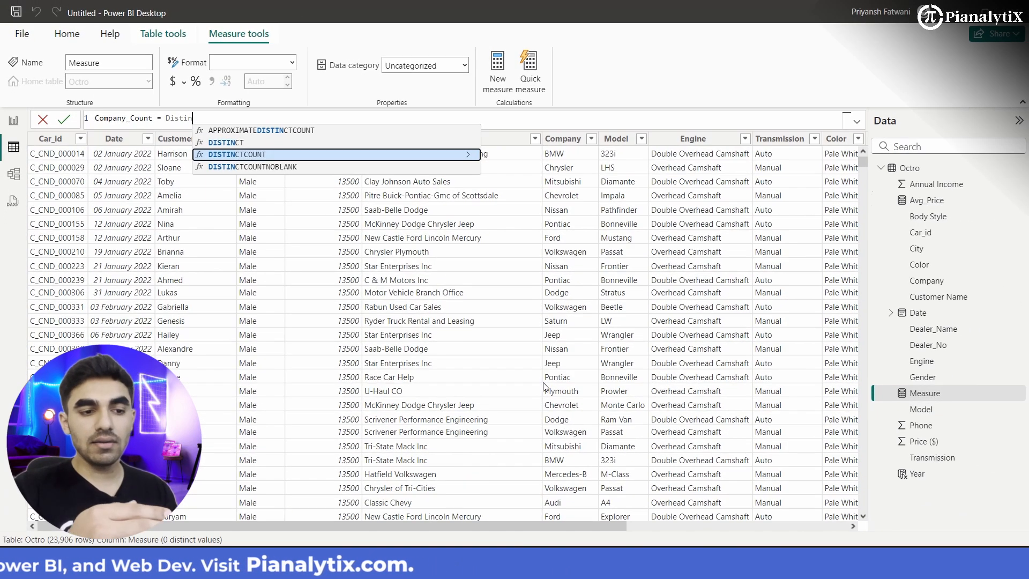
key("Tab")
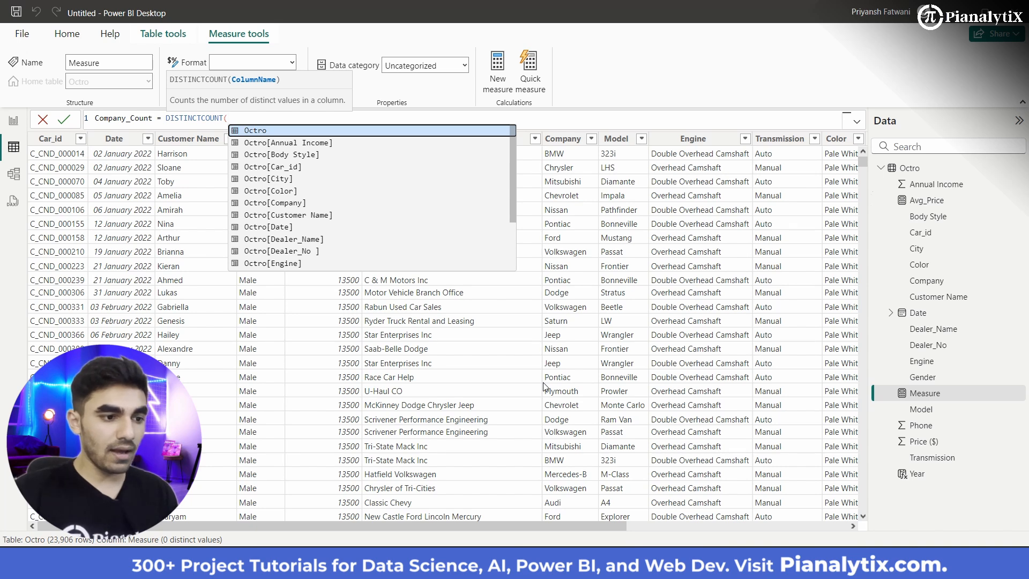
key("Down")
key("Down")
key("Down")
key("Down")
key("Down")
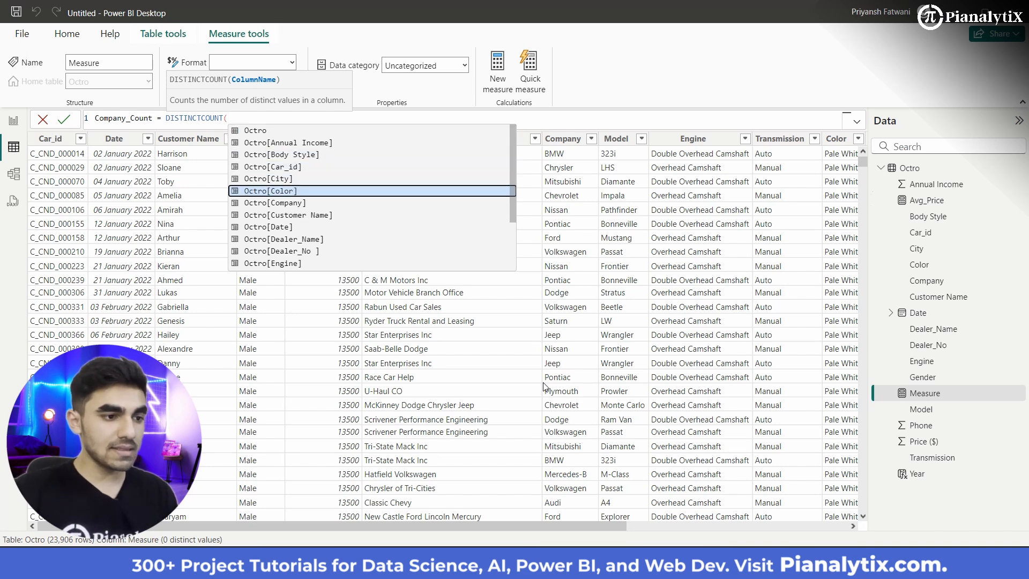
key("Down")
key("Tab")
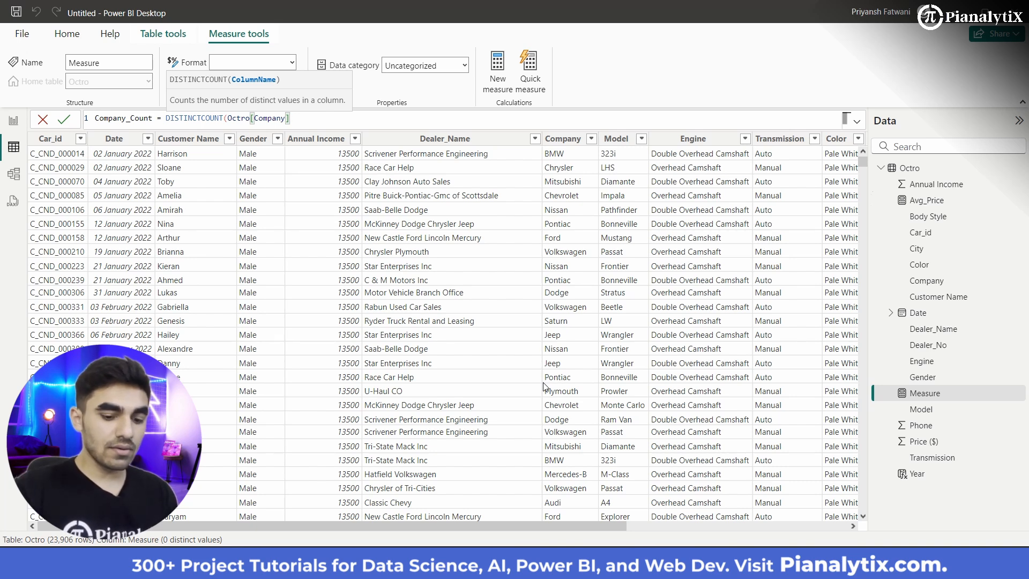
key("Return")
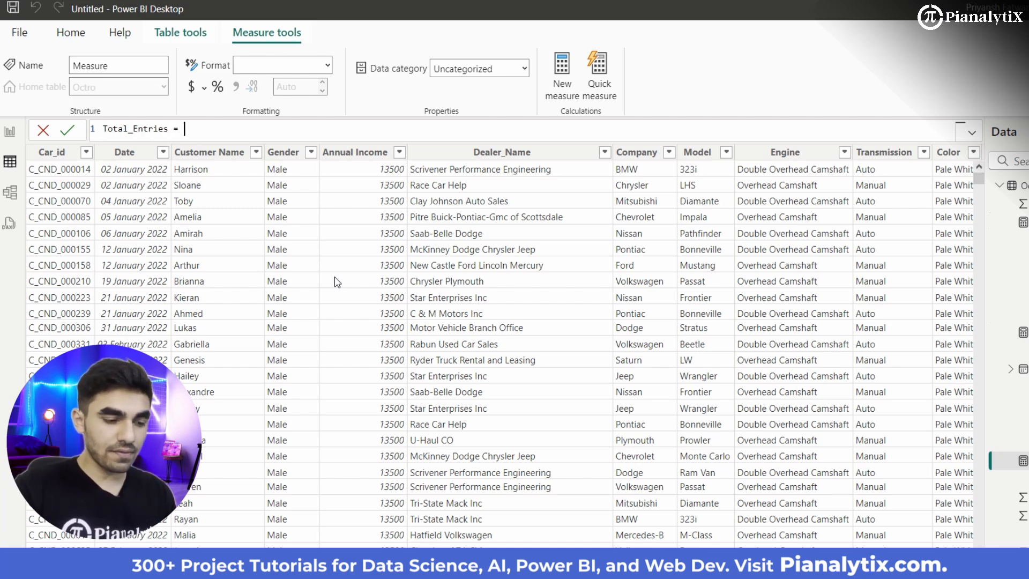
Step: Define the Octro table's new measure as Total_Entries = COUNT(Octro[Car_id]) and commit it
type("coun")
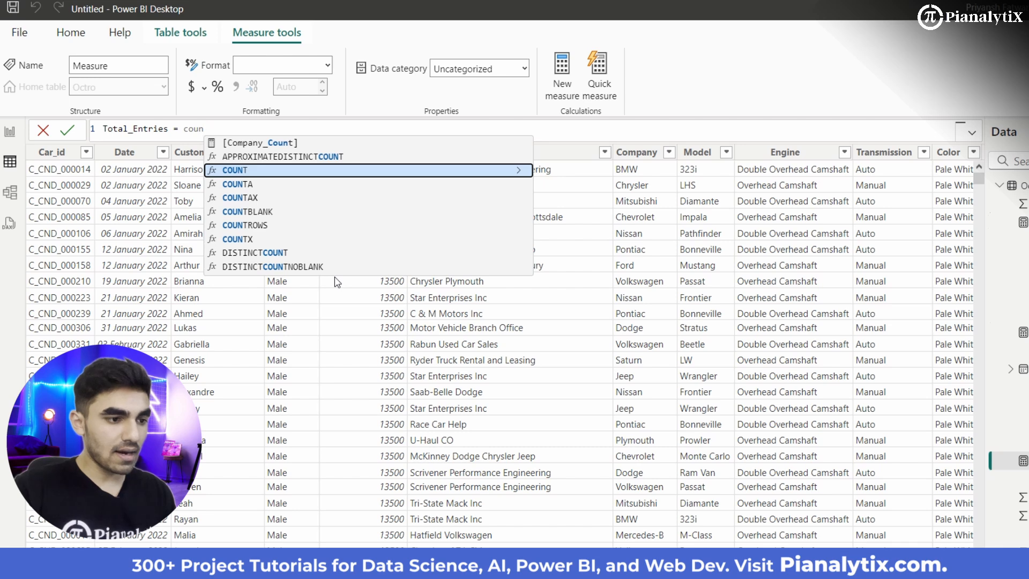
key("Tab")
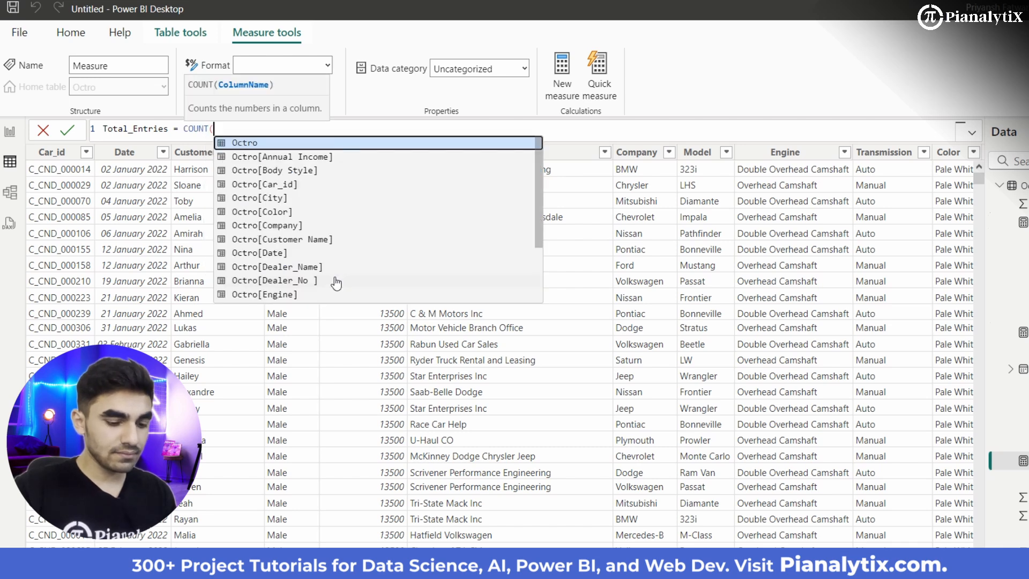
key("Down")
key("Down")
key("Down")
key("Tab")
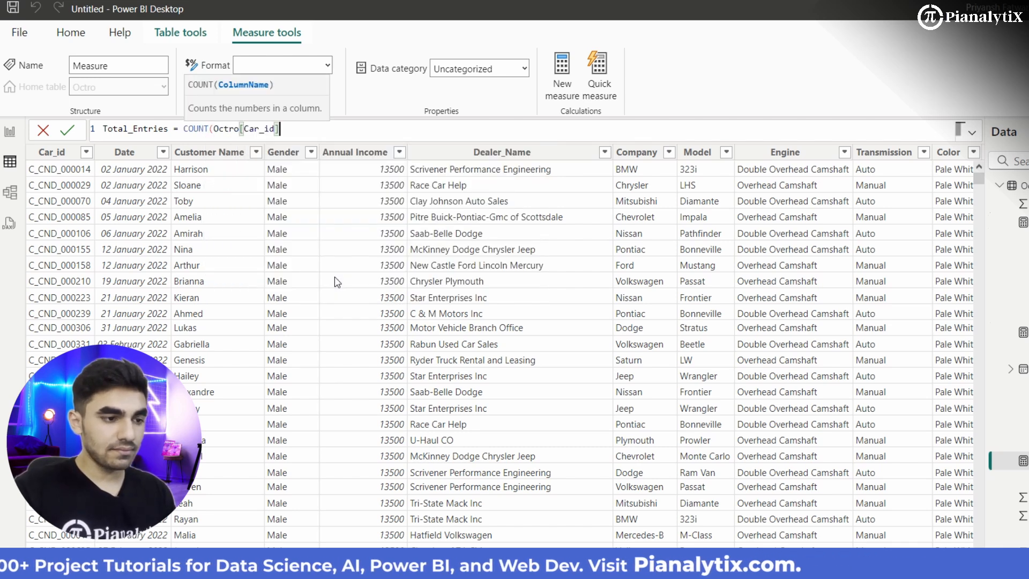
type(")")
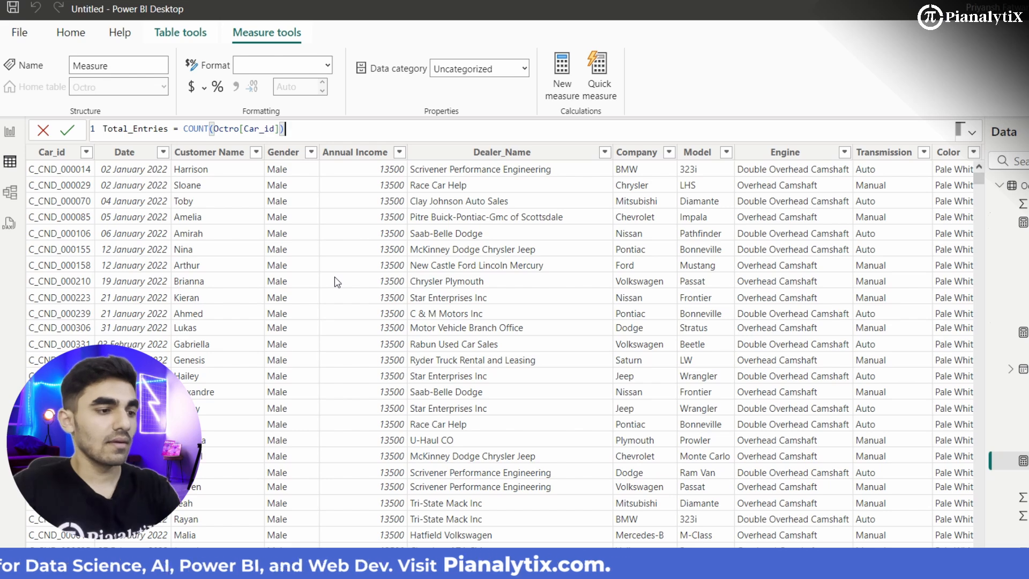
key("Return")
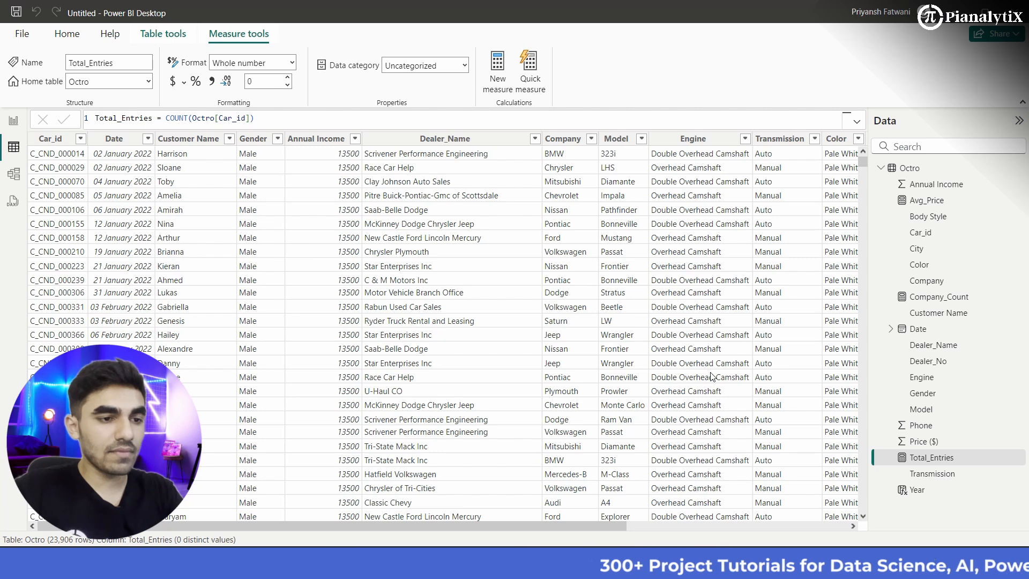
Step: Add another measure to the Octro table with the formula Model_Count = DISTINCTCOUNT(Octro[Model])
left_click(498, 69)
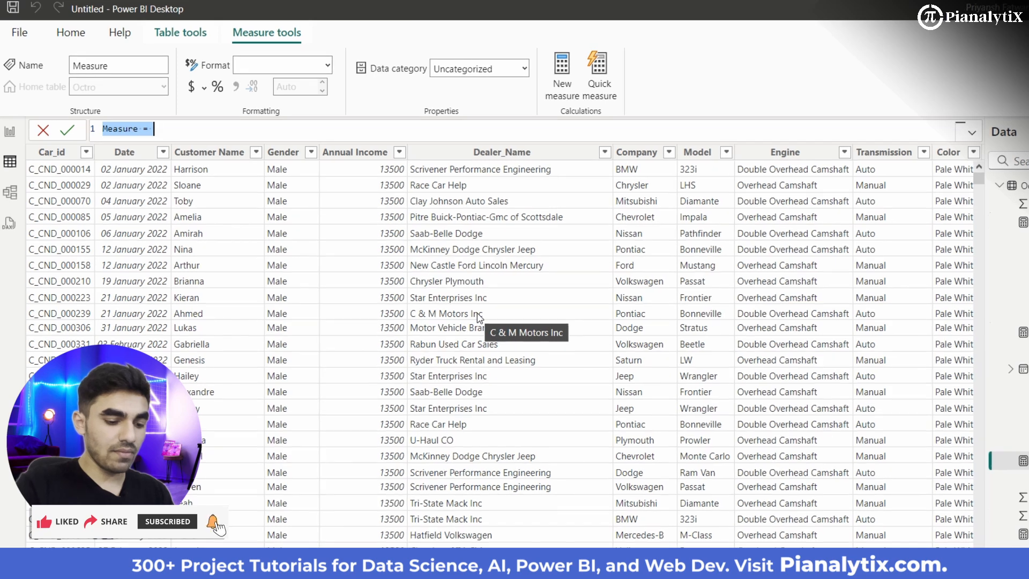
type("Model_C")
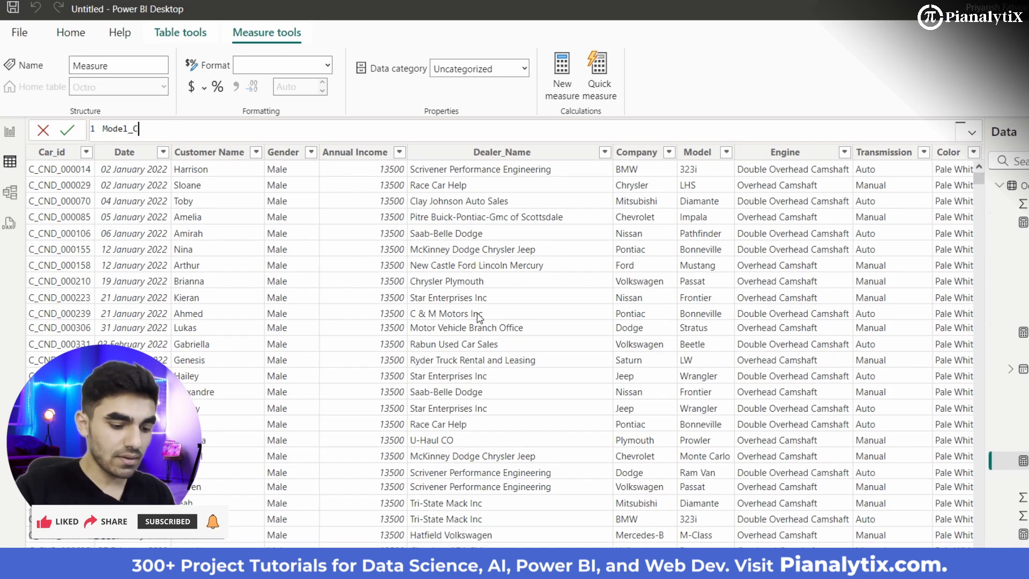
type("opunt =n di")
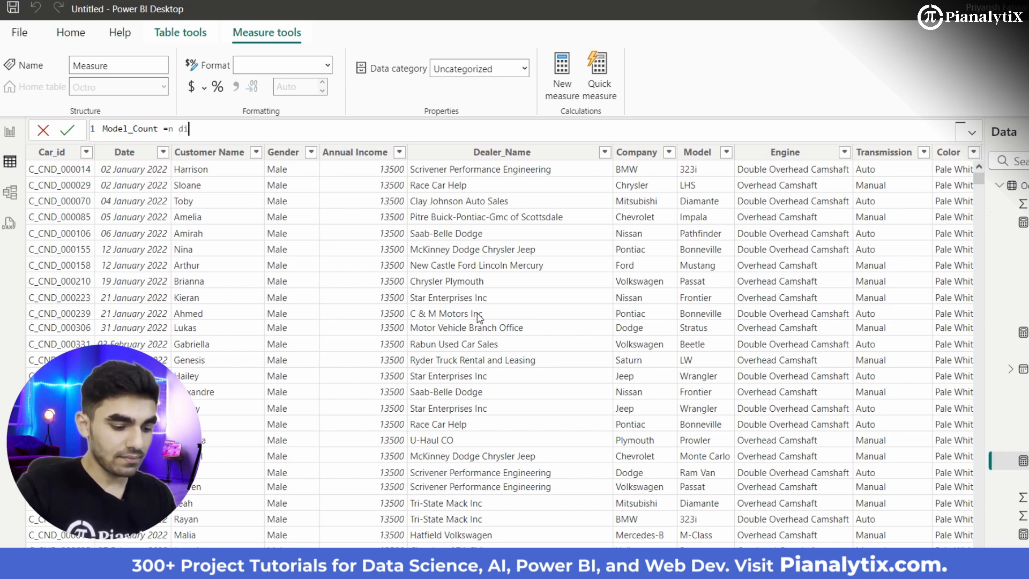
key("BackSpace")
key("BackSpace")
key("BackSpace")
key("BackSpace")
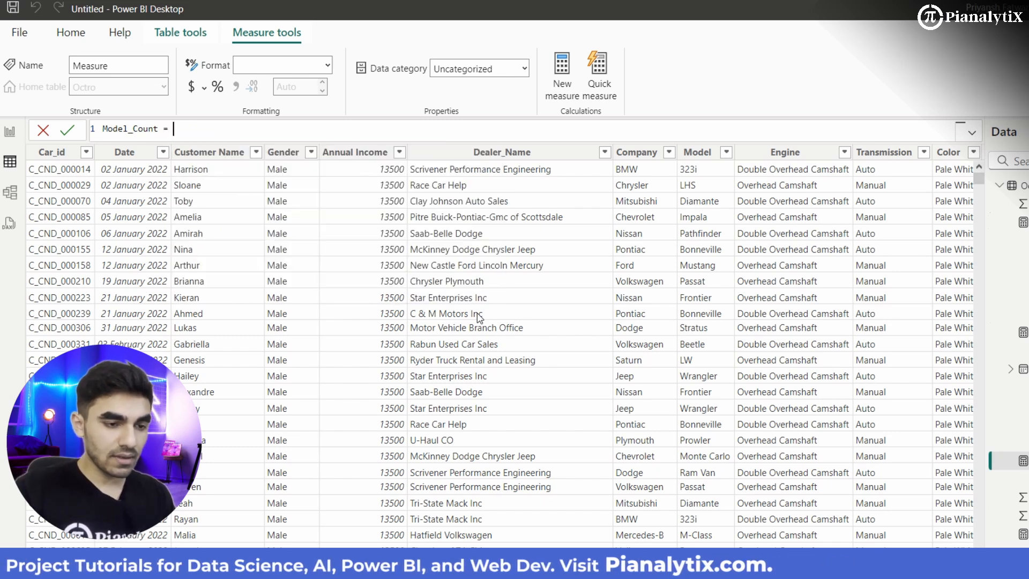
type("d")
key("Down")
key("Down")
key("Tab")
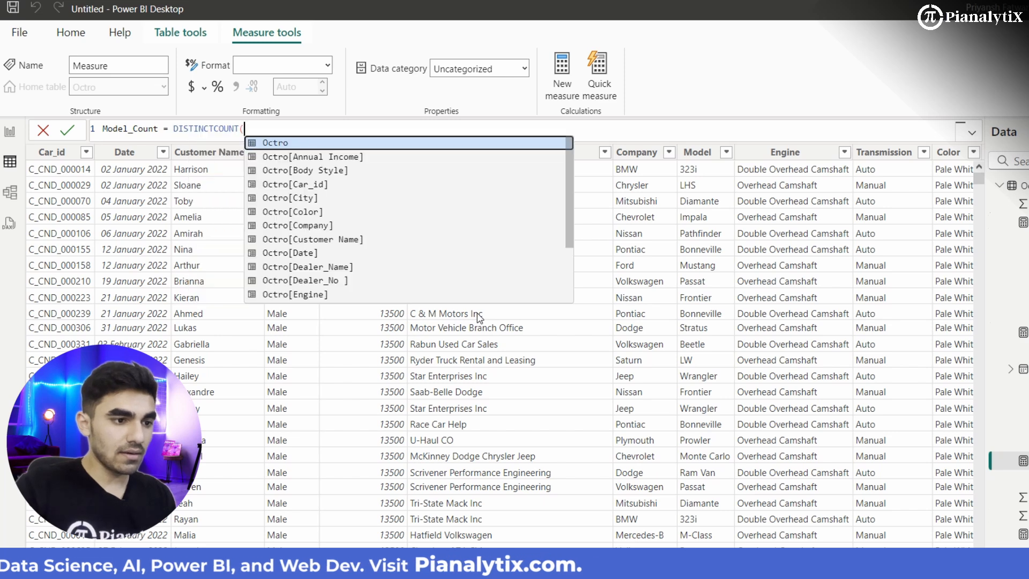
type("Mo")
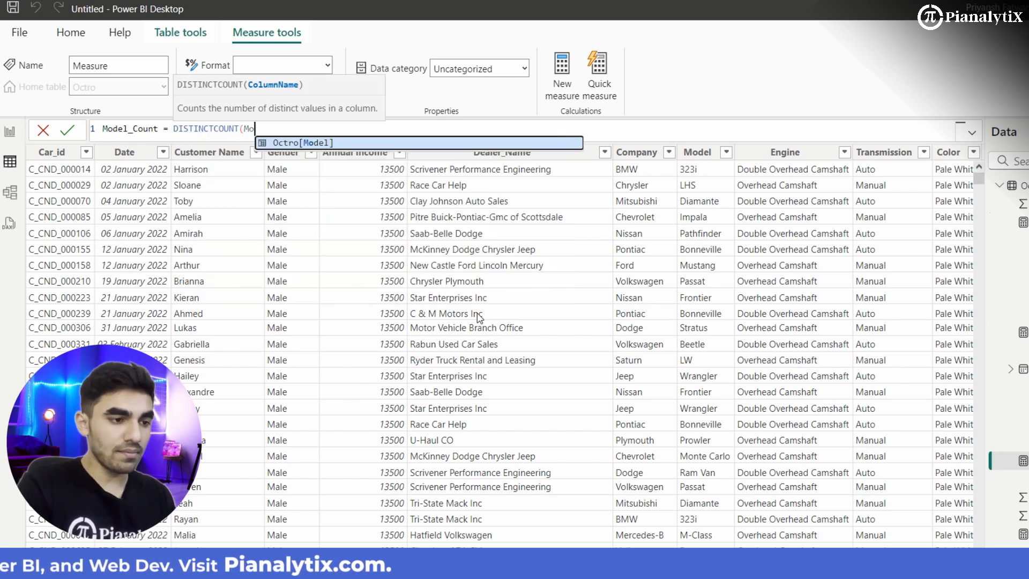
key("Tab")
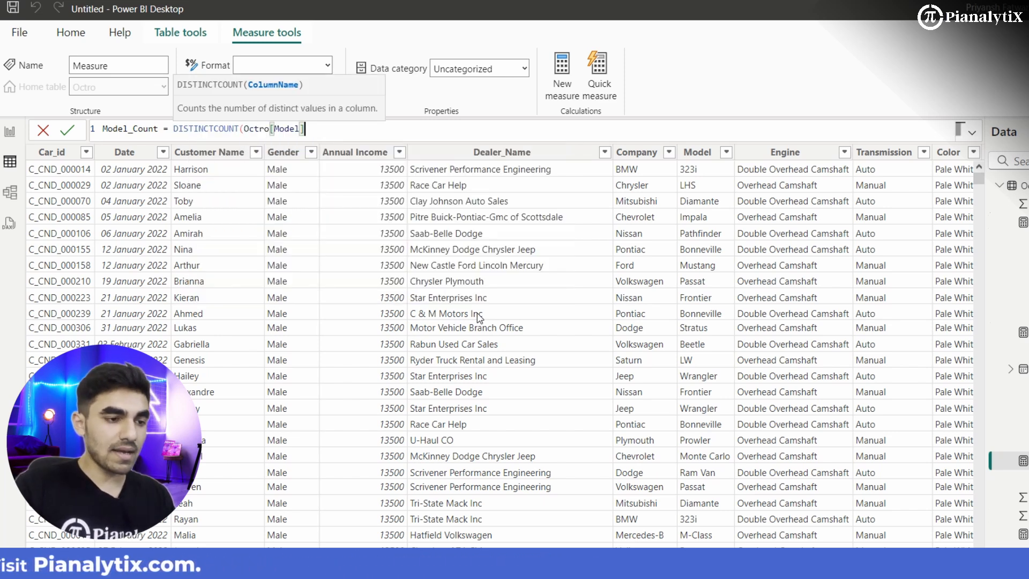
type(")")
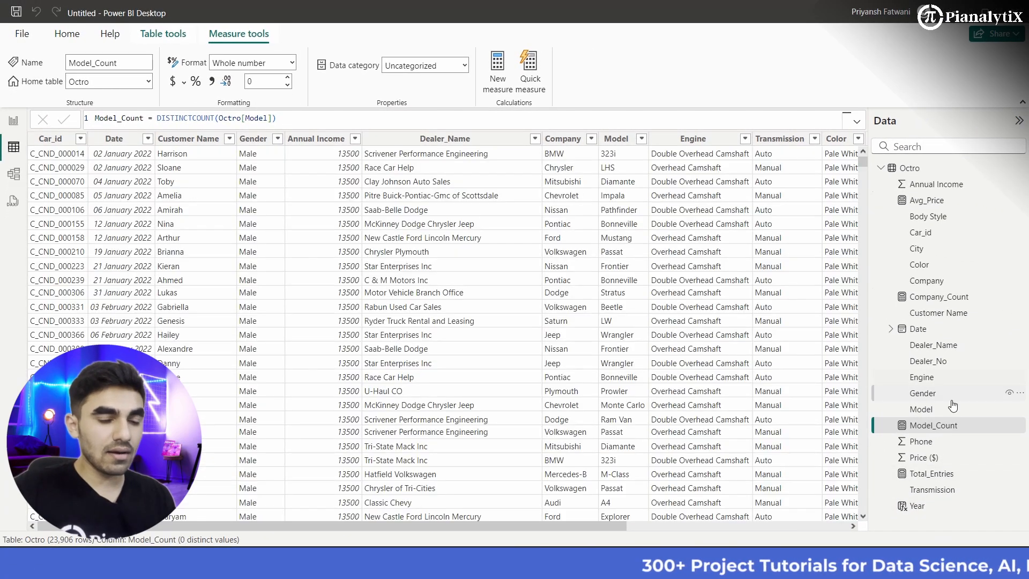
Step: Create a measure for the highest car price with the formula MaxPrice = MAX(Octro[Price ($)])
left_click(499, 96)
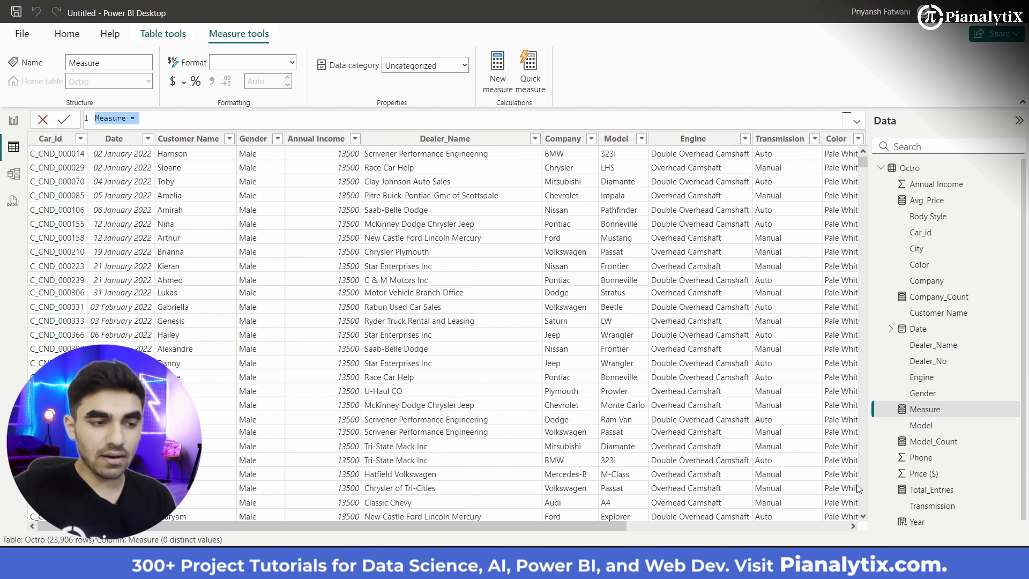
scroll(942, 493, "down", 1)
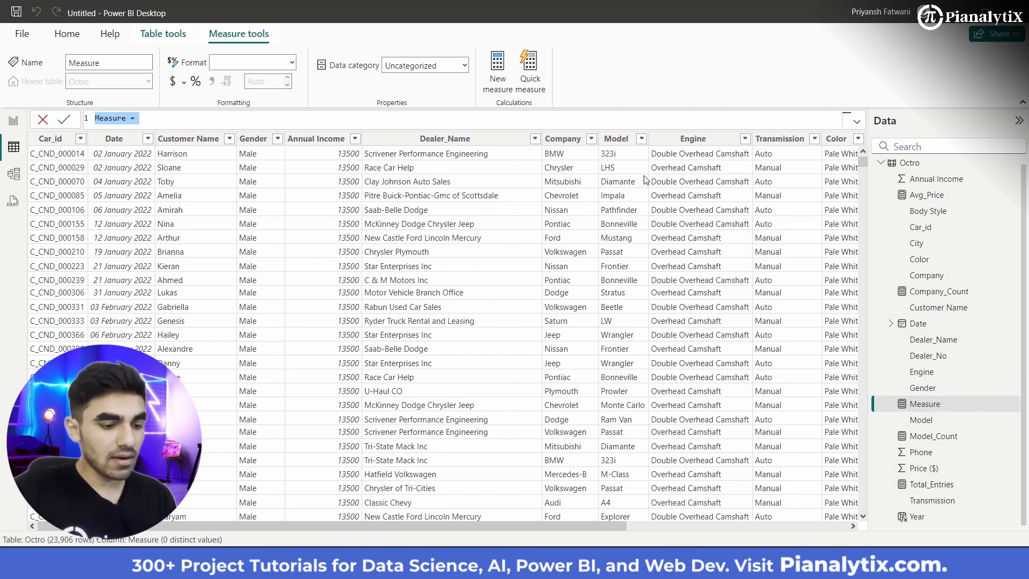
scroll(683, 248, "right", 3)
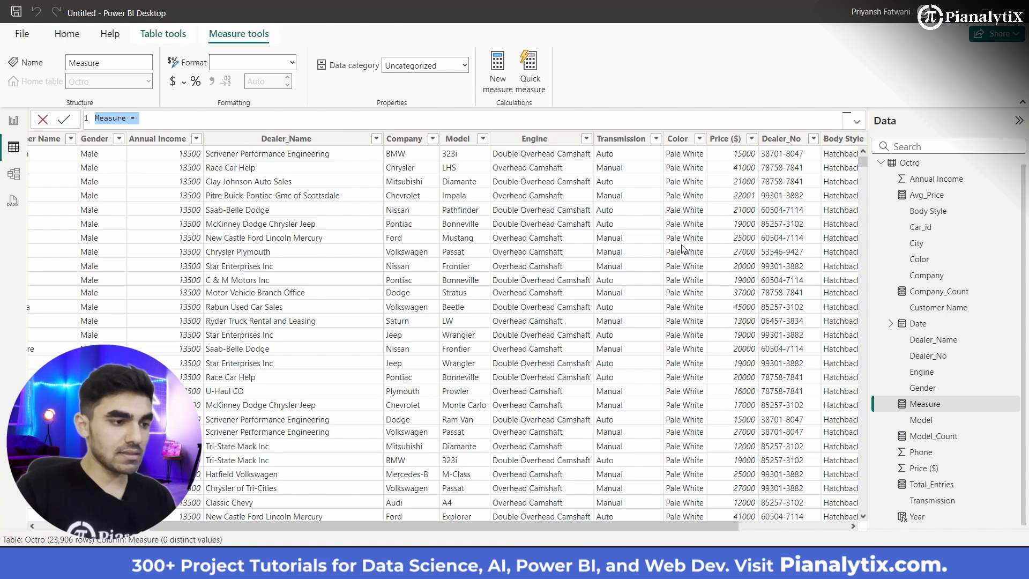
scroll(683, 248, "left", 3)
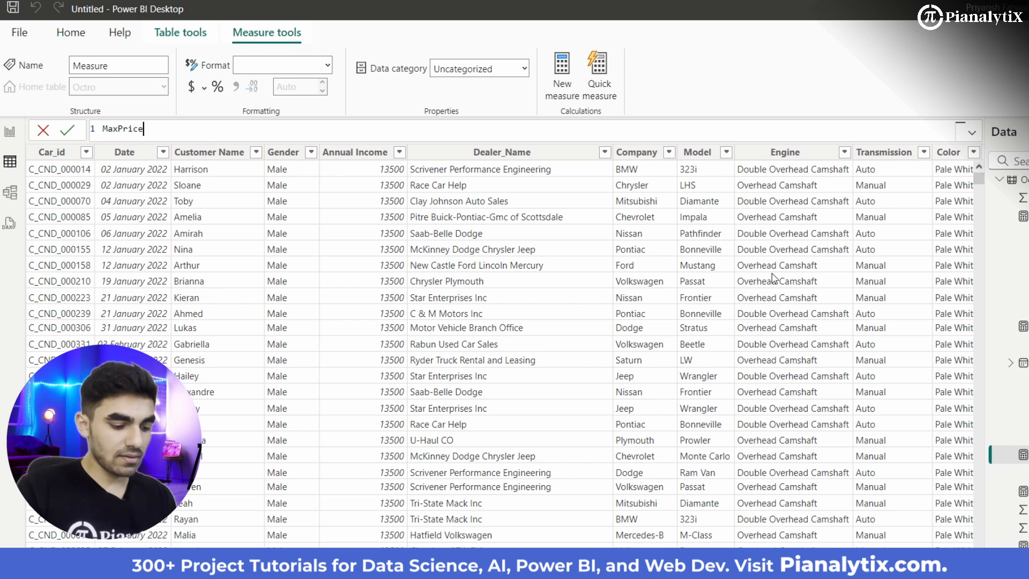
type("Max")
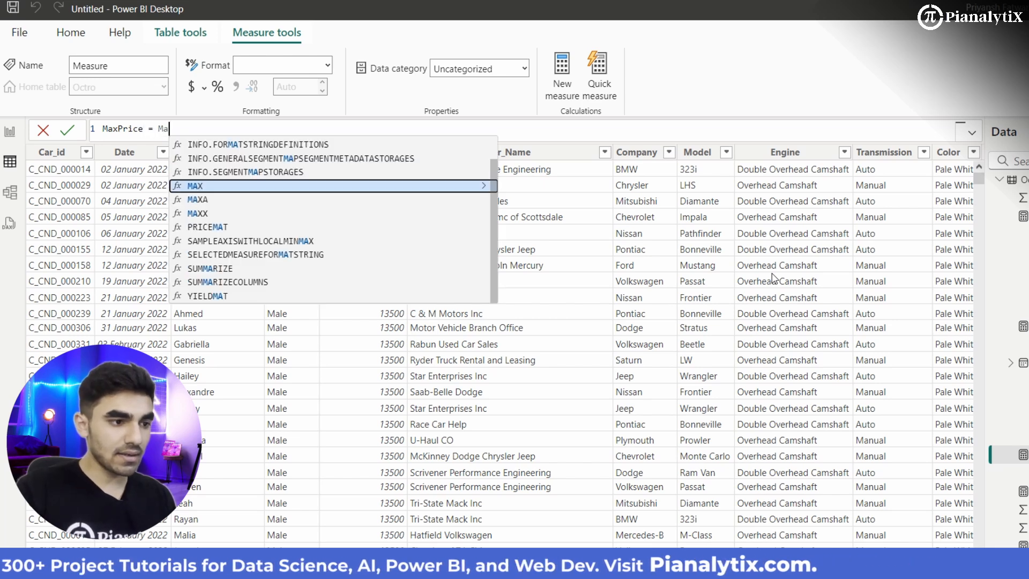
key("Tab")
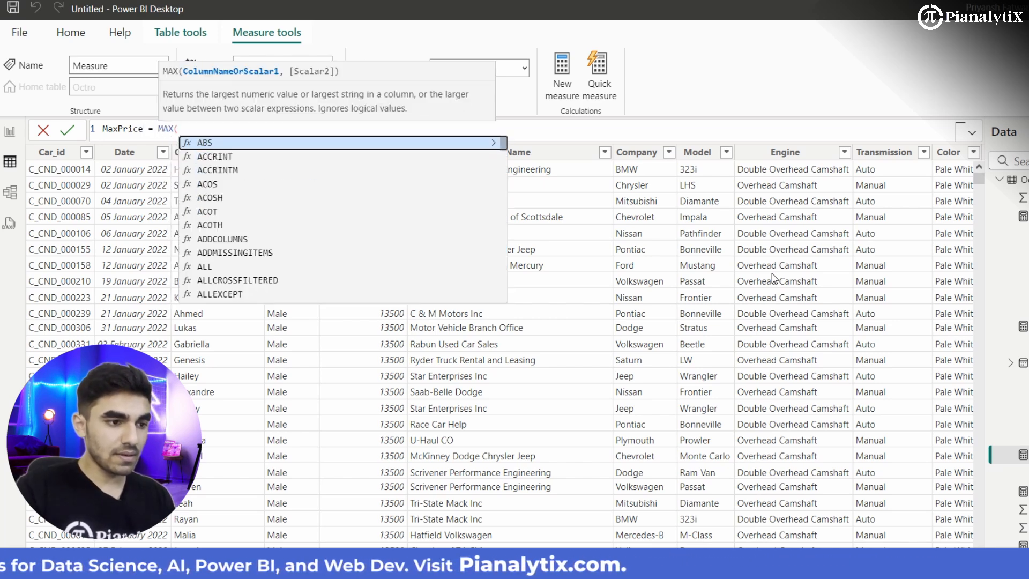
type("Pri")
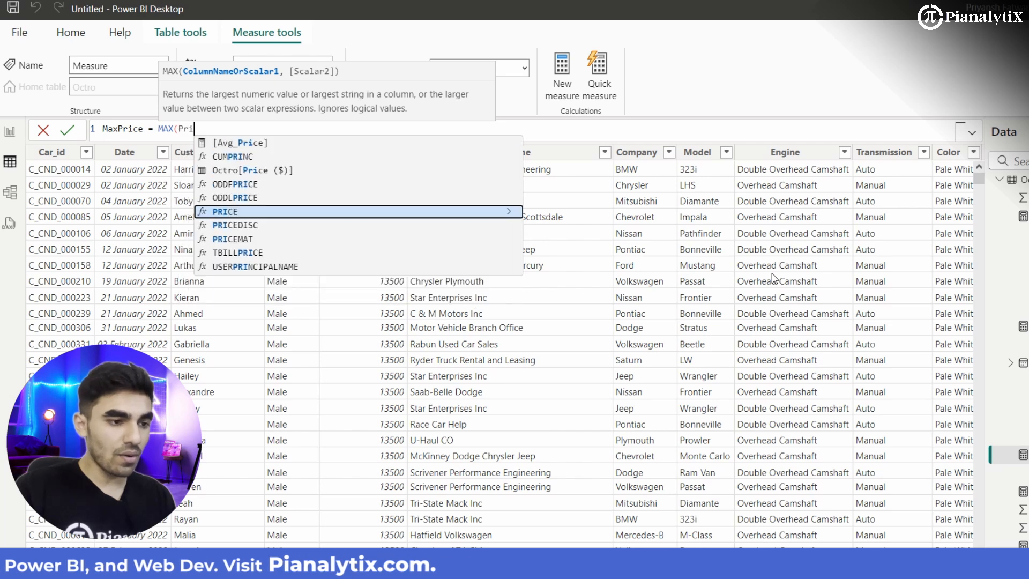
key("Up")
key("Up")
key("Up")
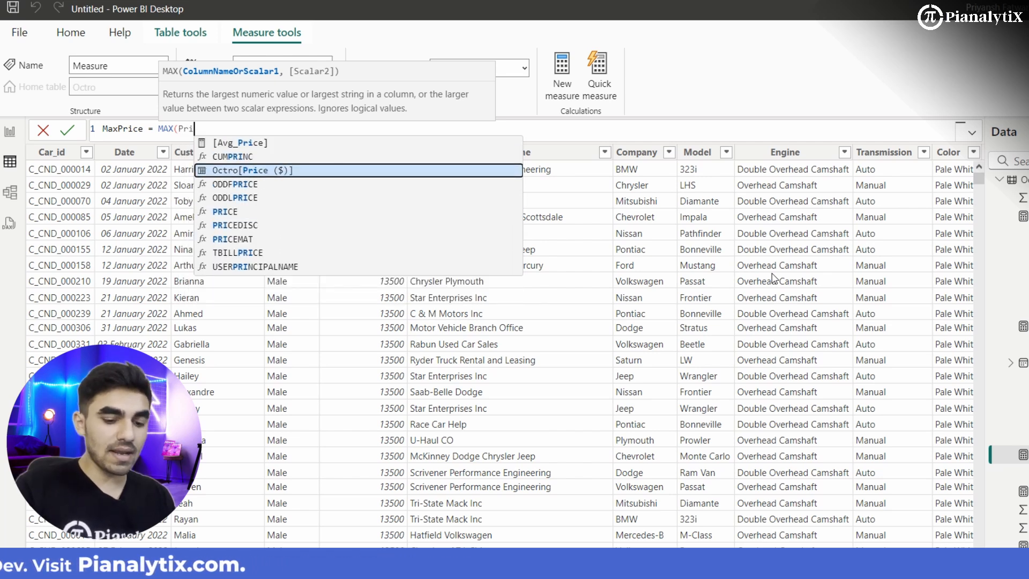
key("Tab")
type(")")
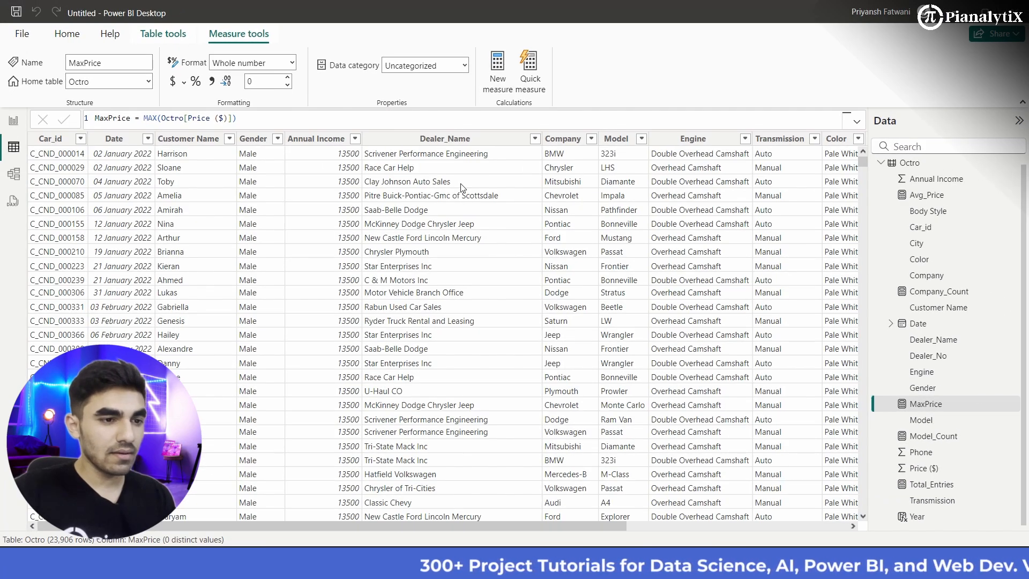
Step: Create a measure for the lowest car price with the formula MinPrice = MIN(Octro[Price ($)]) and commit it
left_click(498, 79)
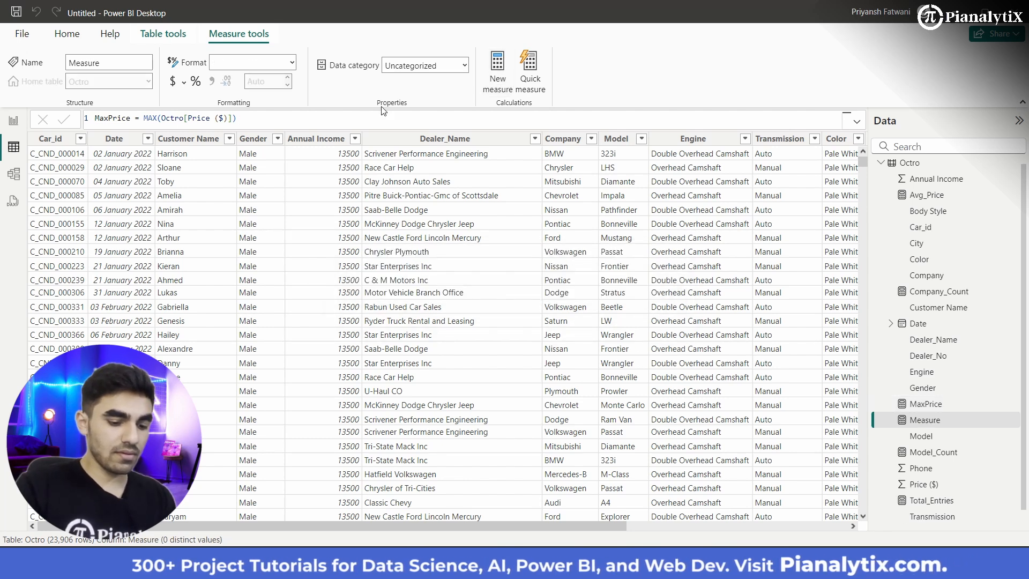
type("Mi")
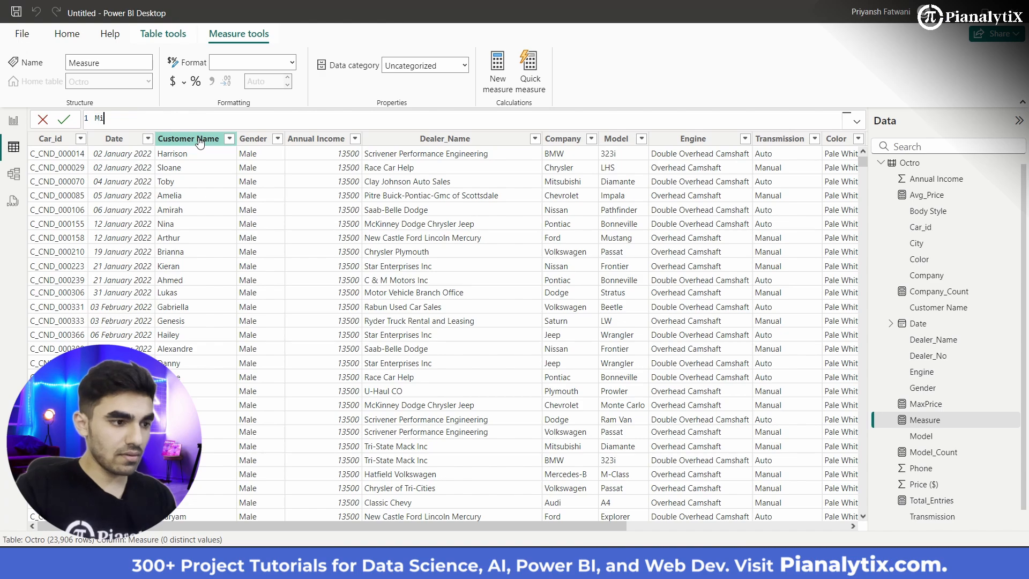
type("nPrice ")
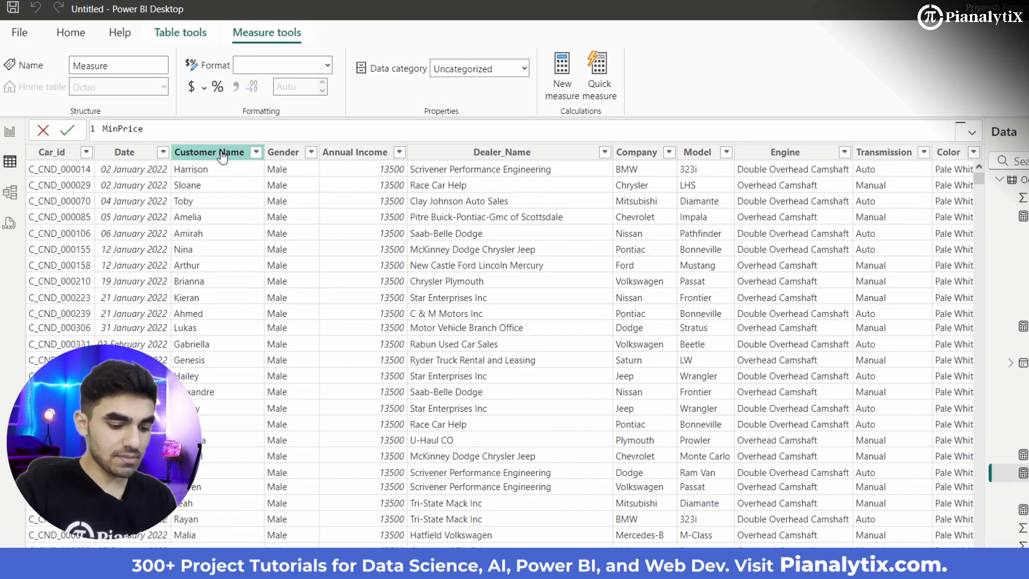
type("= Min")
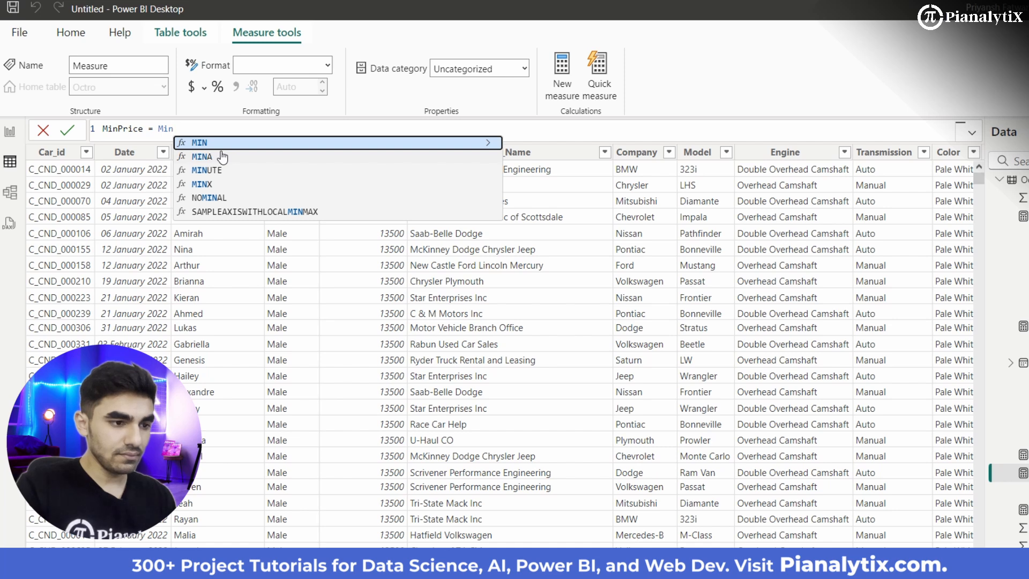
key("Tab")
type("Pri")
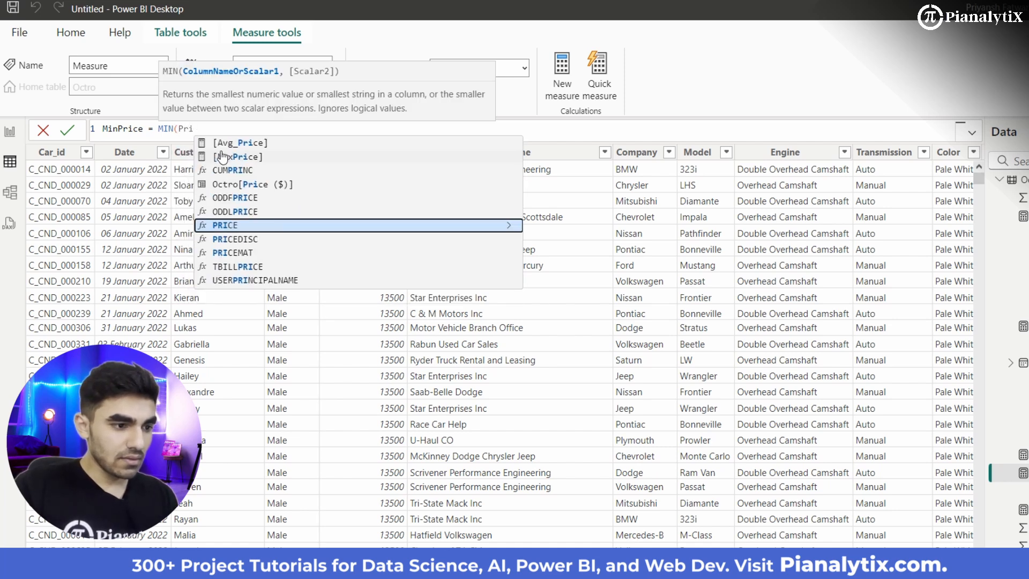
type("c")
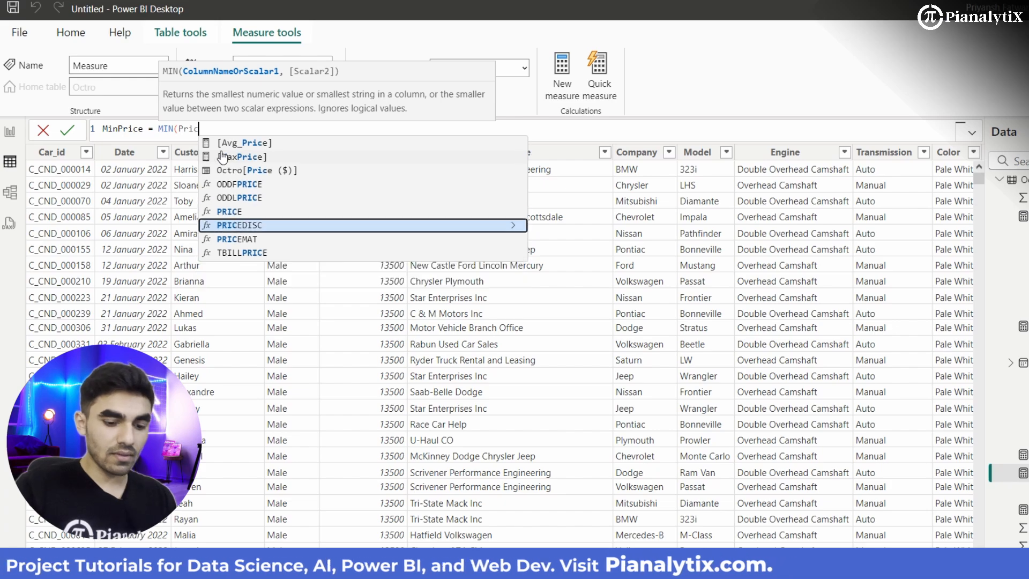
key("Down")
key("Down")
key("Up")
key("Up")
key("Up")
key("Up")
key("Up")
key("Up")
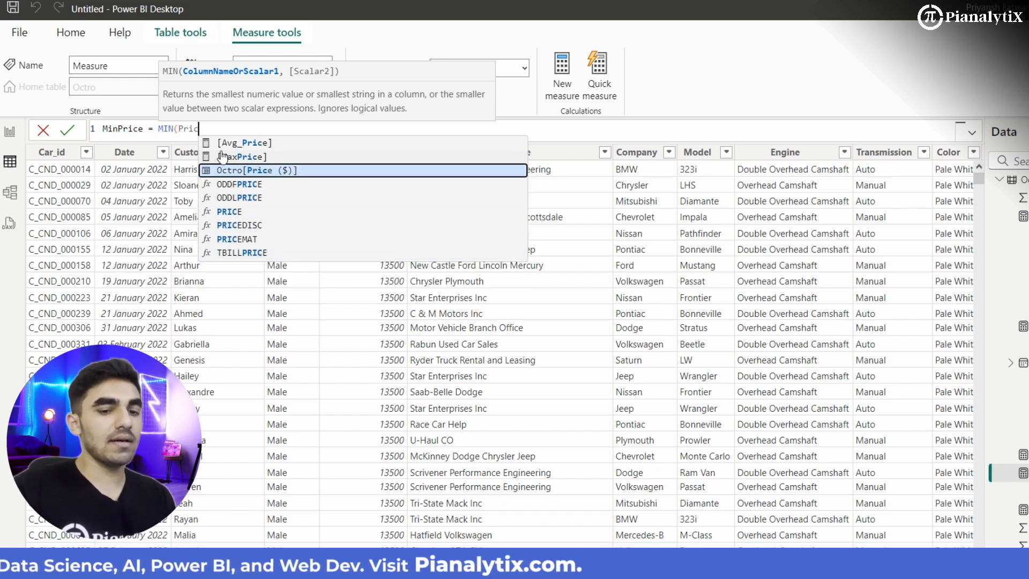
key("Tab")
type(")")
key("Return")
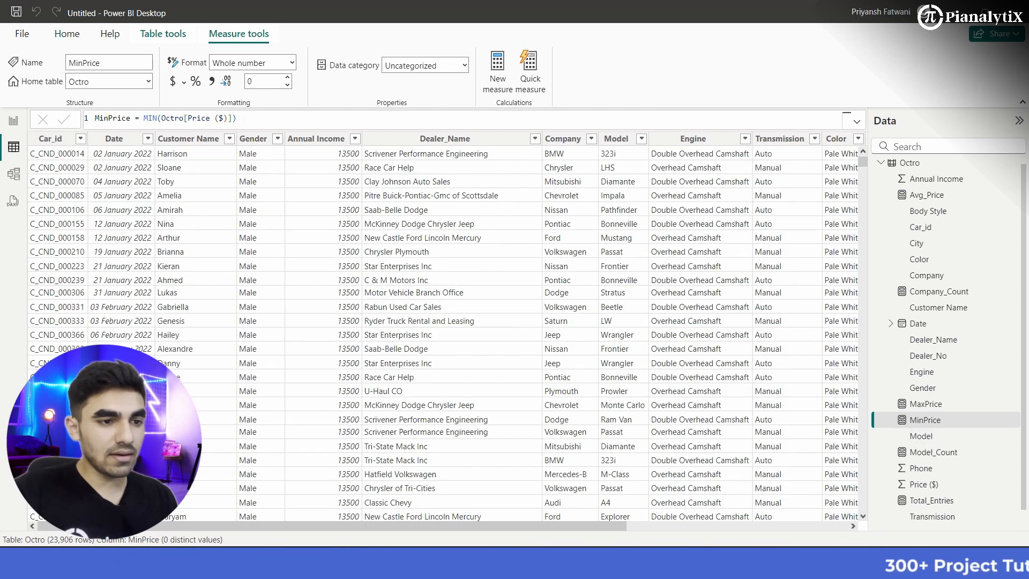
Step: Add a measure to the Octro table with the formula Dealer_Count = DISTINCTCOUNT(Octro[Dealer_Name]) and commit it
left_click(498, 81)
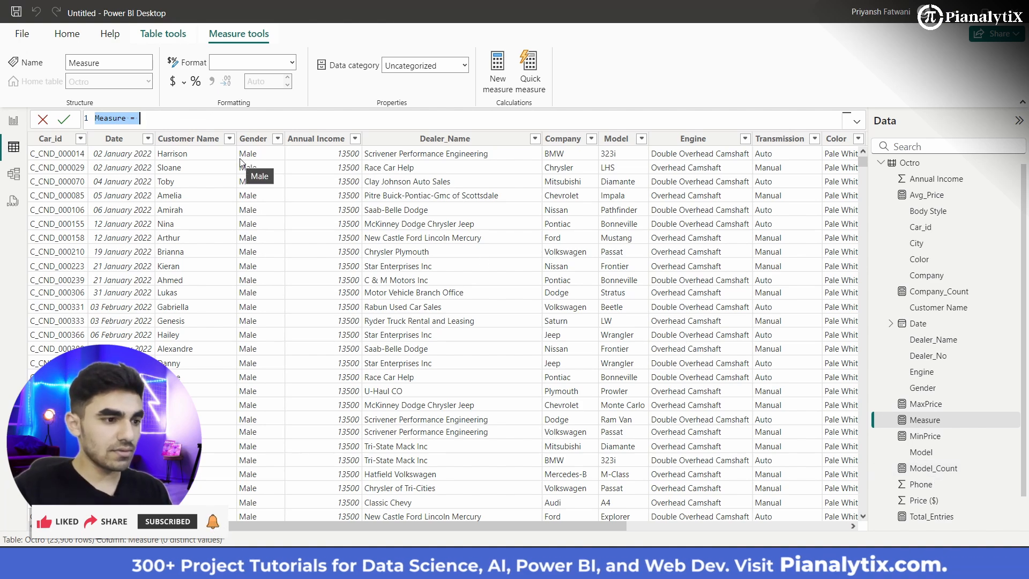
type("ealer_Count")
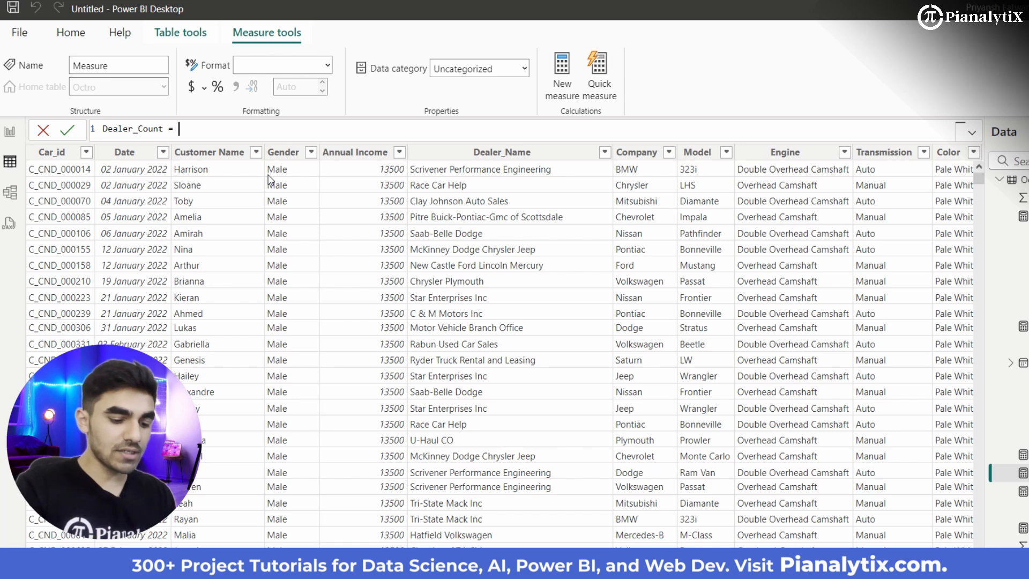
type("Dis")
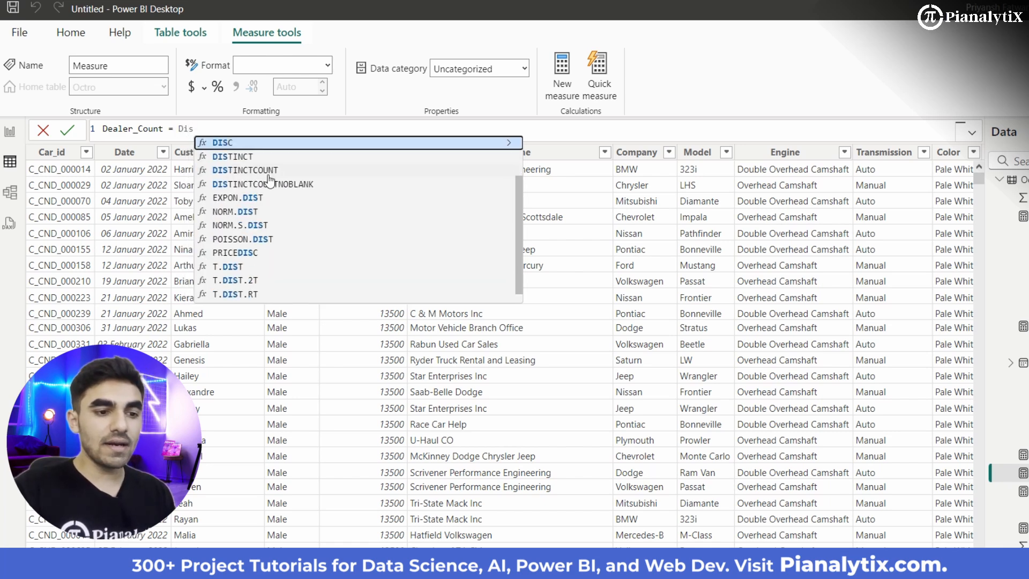
type("t")
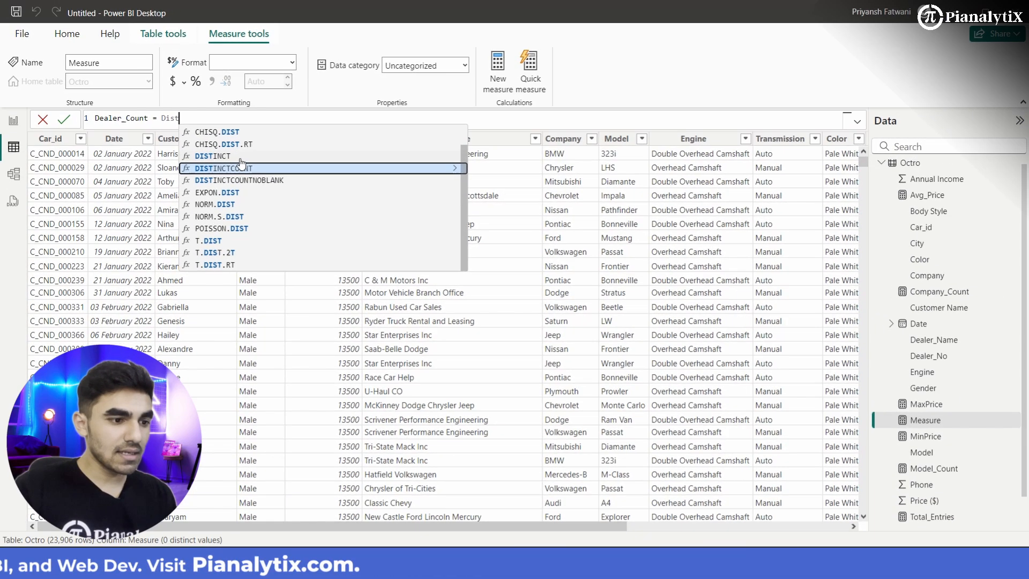
left_click(261, 178)
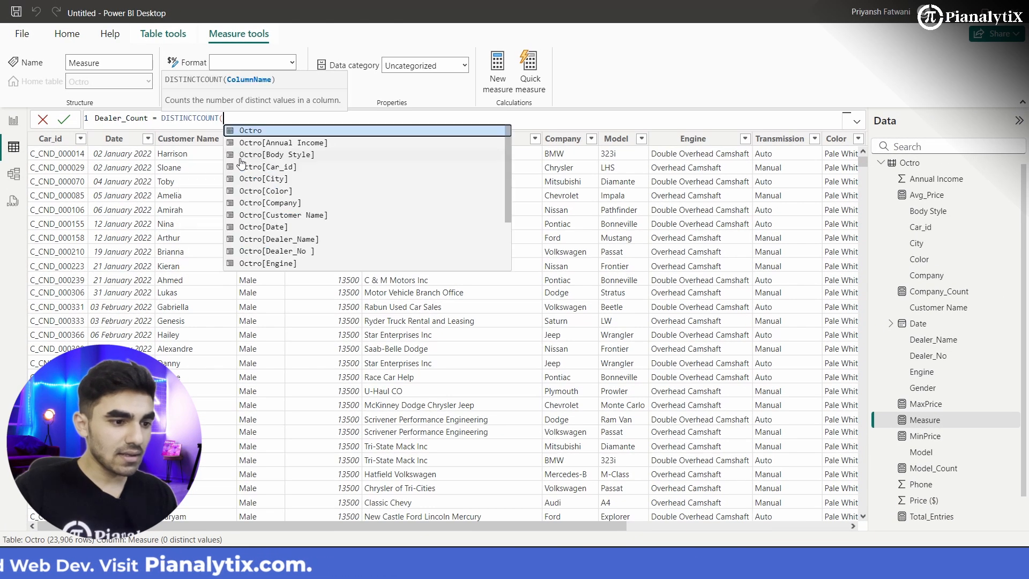
key("Down")
key("Down")
key("Down")
key("Down")
key("Down")
key("Down")
key("Down")
key("Down")
key("Down")
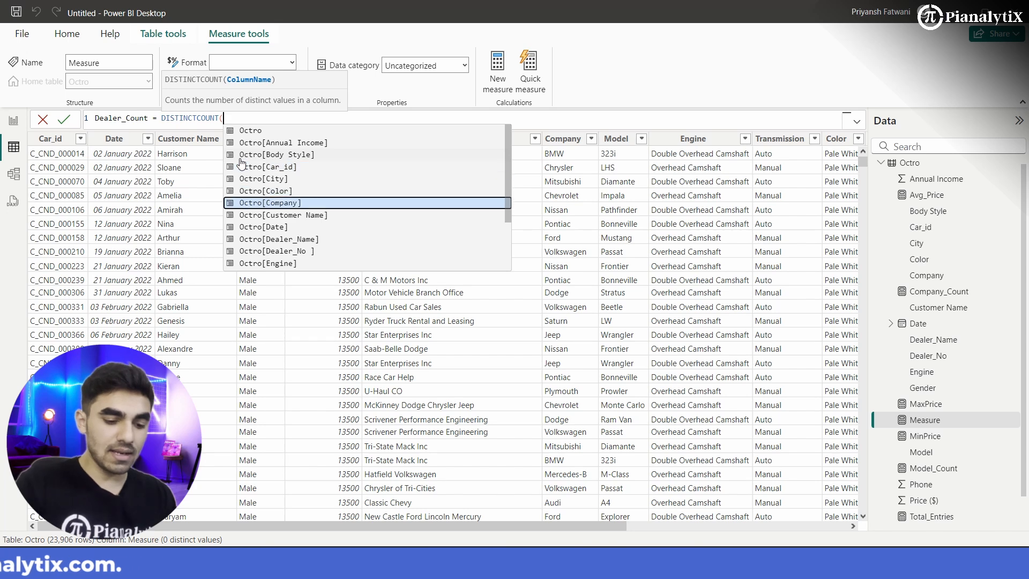
key("Tab")
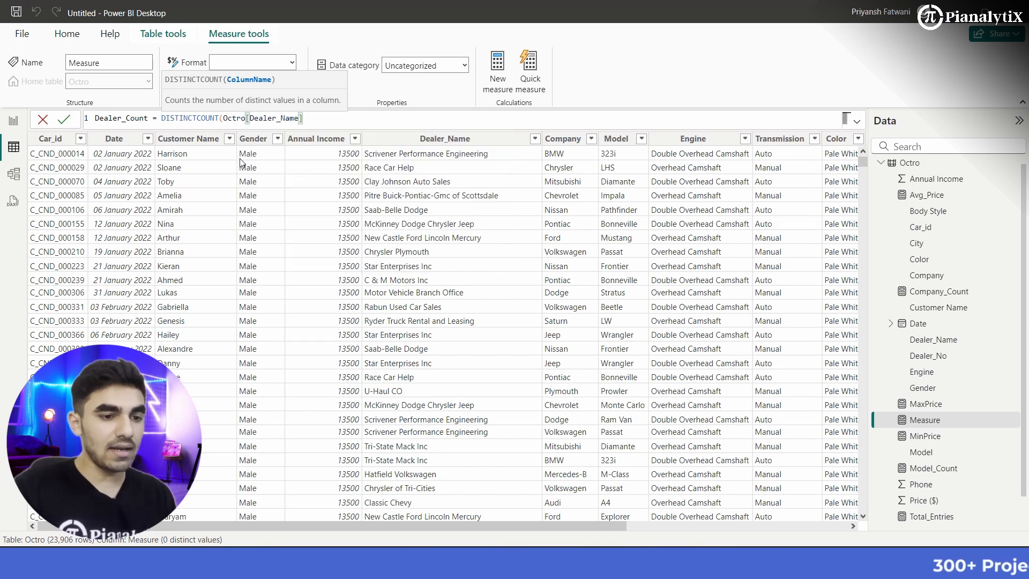
type(")")
key("Return")
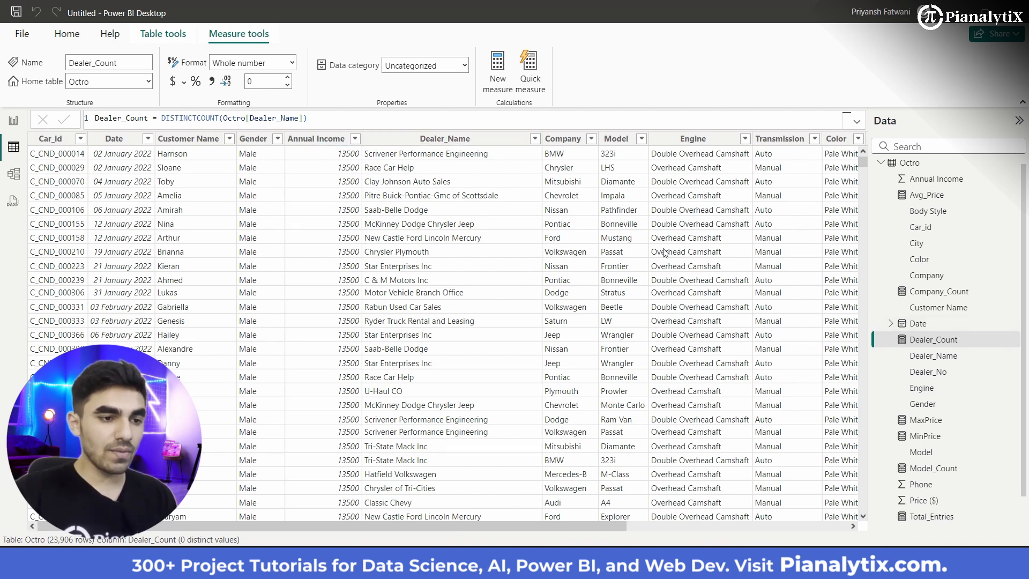
Step: Start a new measure in the Octro table and name it Male_Count
left_click(497, 75)
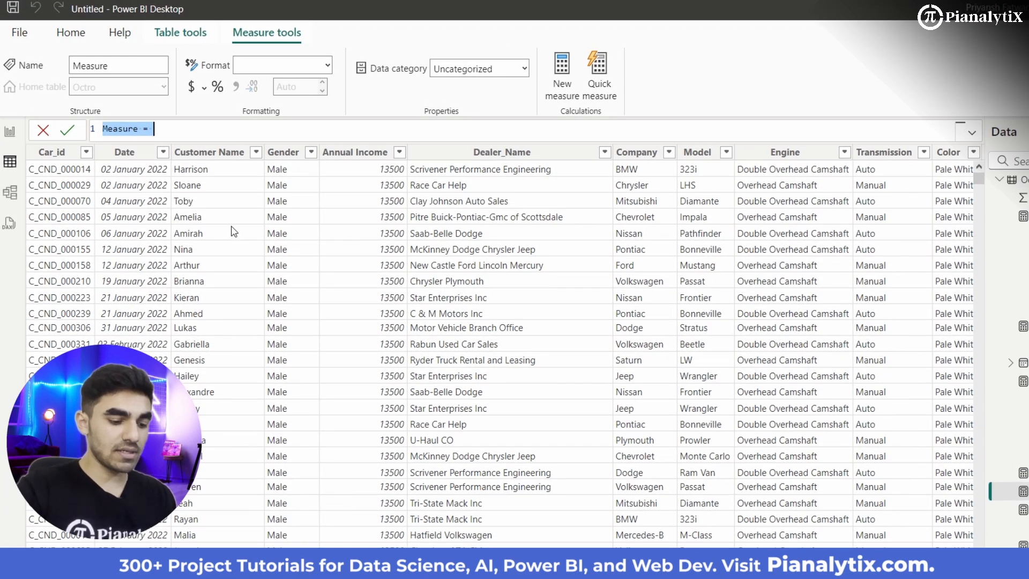
type("Male_")
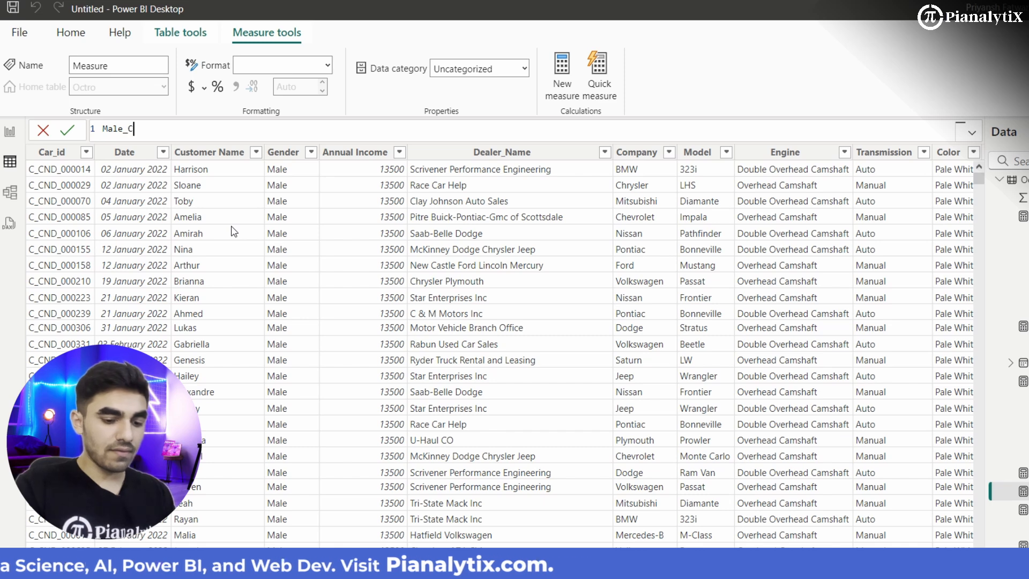
type("Count =-")
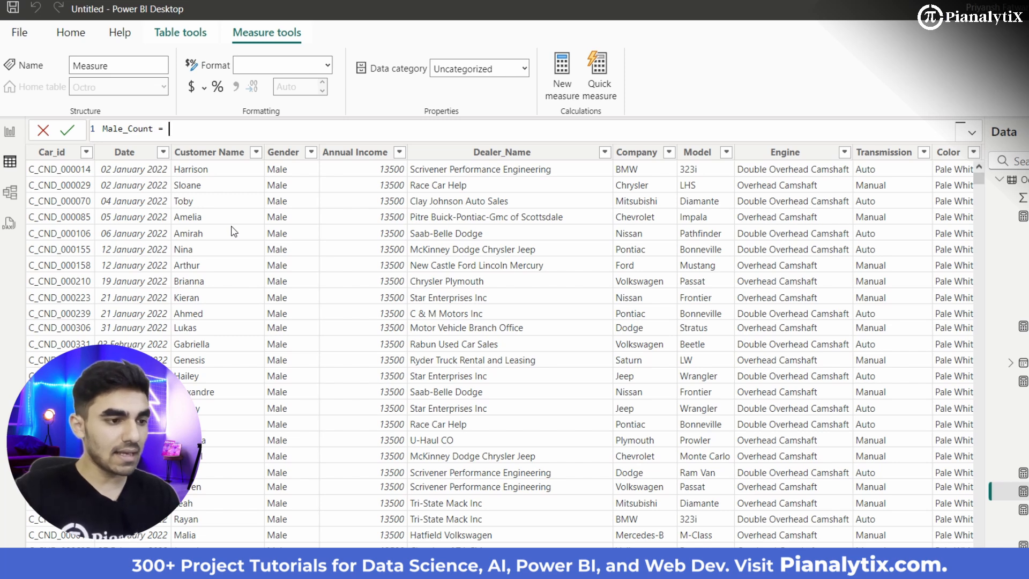
Step: Begin the Male_Count formula with CALCULATE, using COUNT(Octro[Gender]) as its expression
type("CALCULATE(")
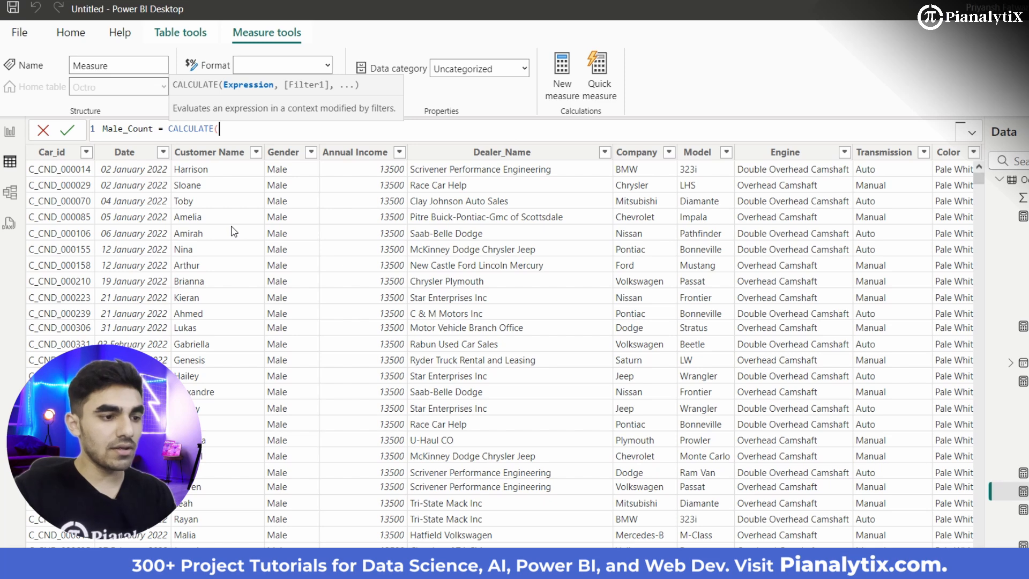
type("n")
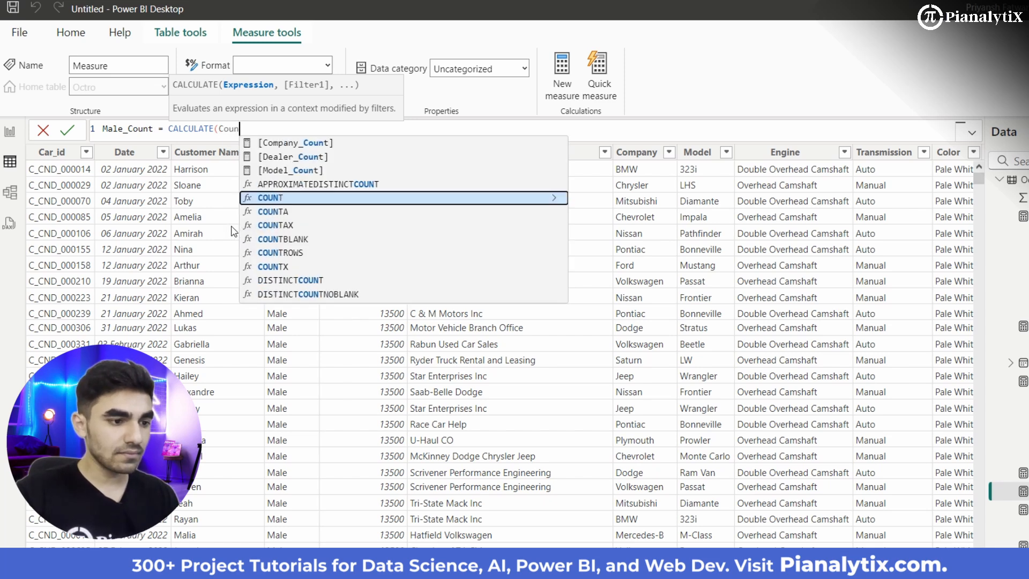
key("Tab")
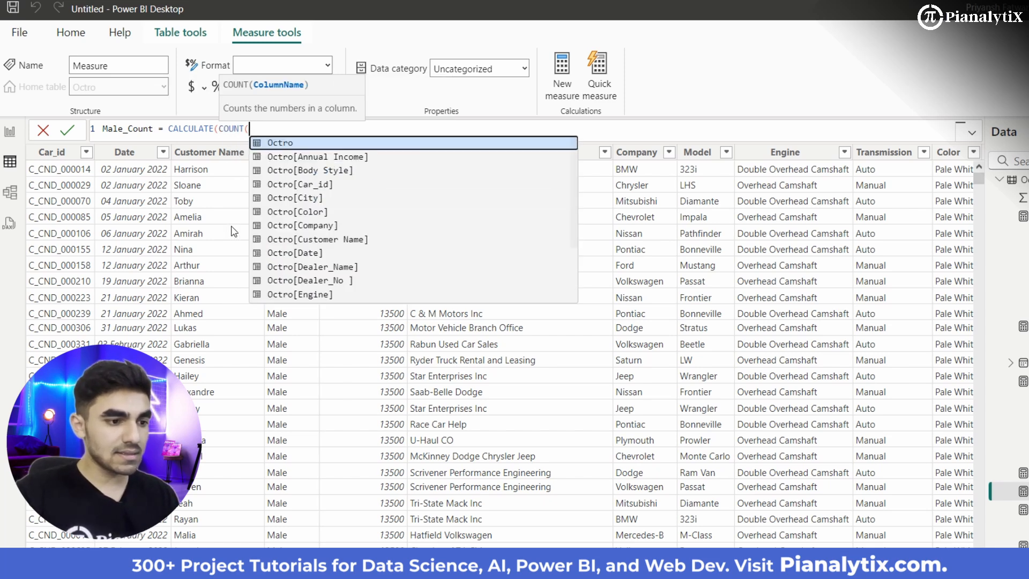
key("Down")
key("Down")
key("Down")
key("Down")
key("Down")
key("Down")
key("Down")
key("Down")
key("Down")
key("Down")
key("Down")
key("Down")
key("Down")
key("Down")
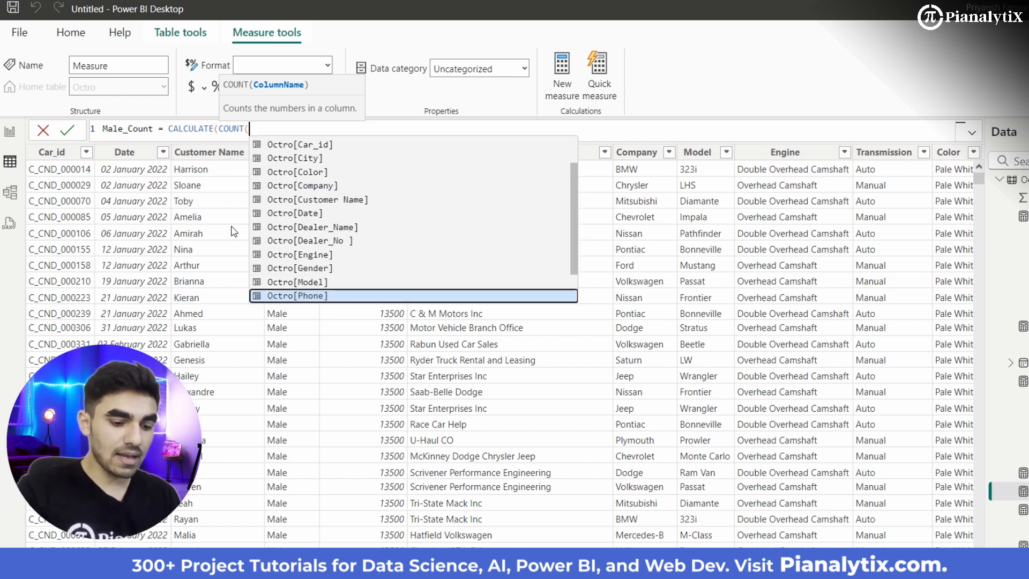
key("Up")
key("Up")
key("Tab")
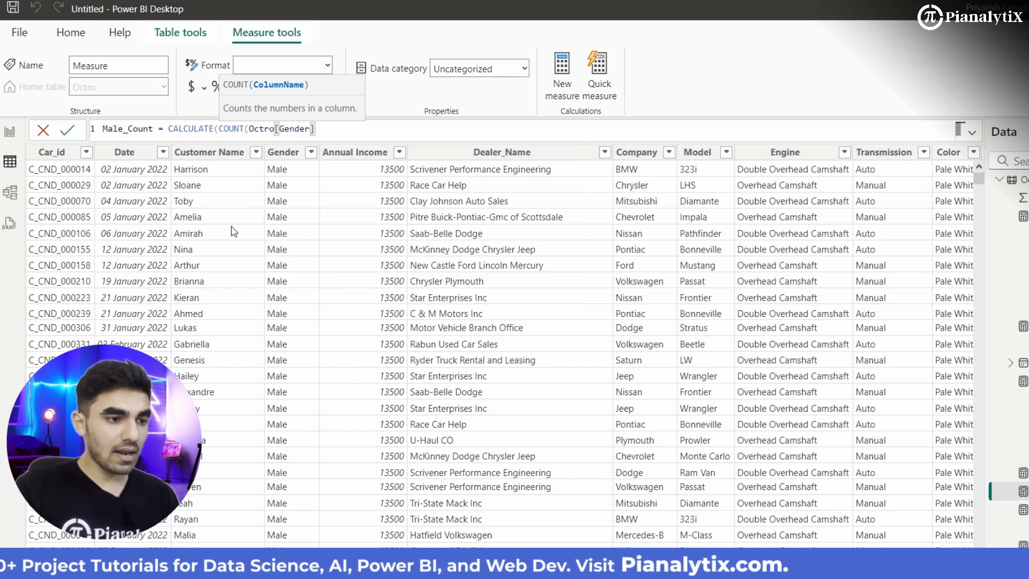
type(")")
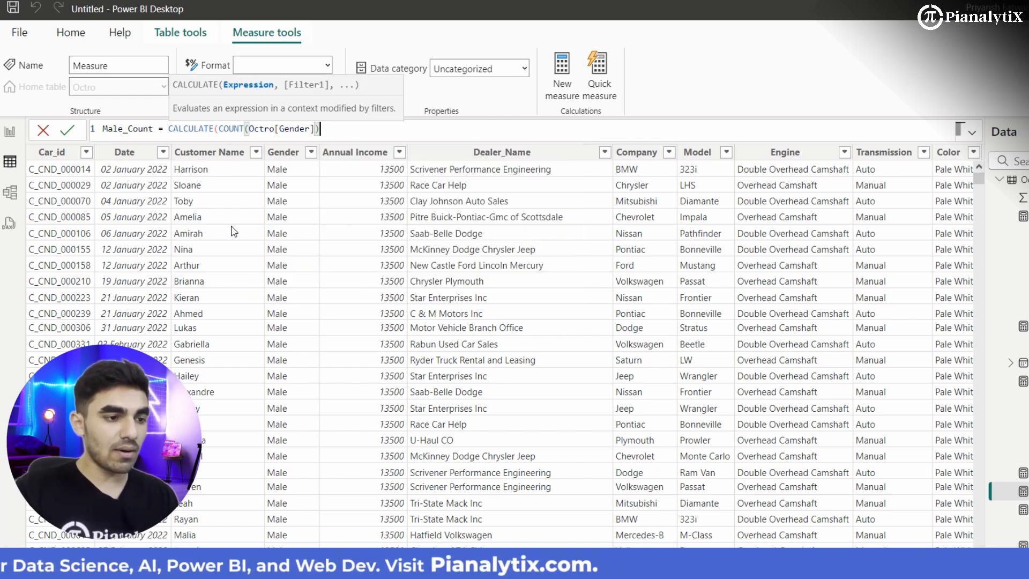
type(",")
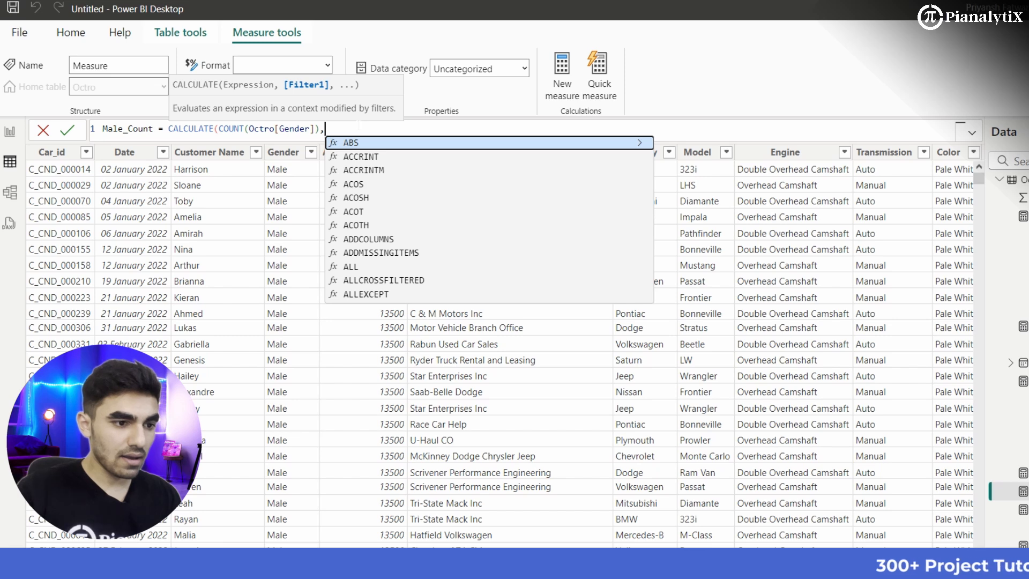
Step: Complete the Male_Count formula with the filter Octro[Gender]="Male", close the parenthesis and commit the measure
type("gen")
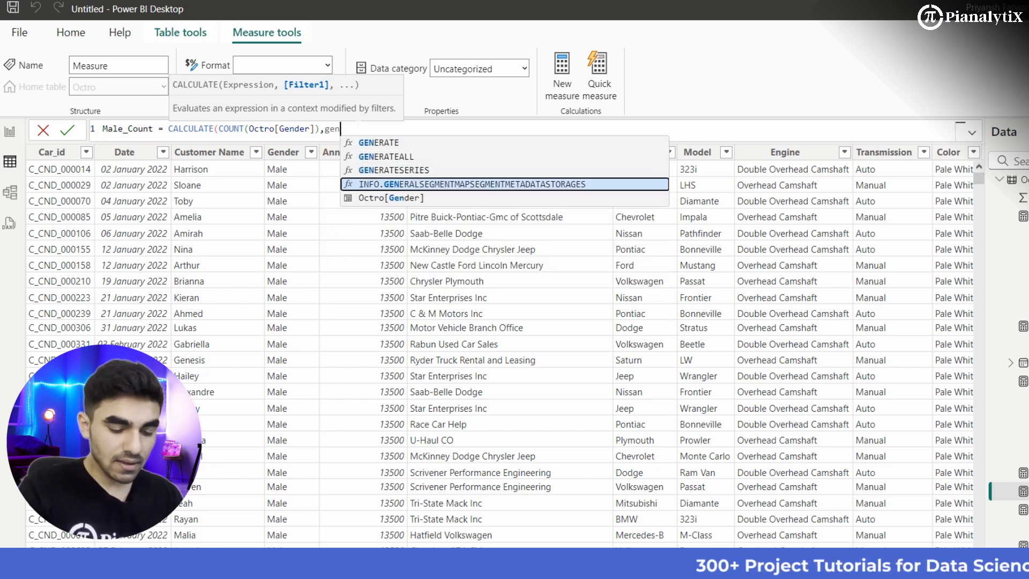
key("Down")
key("Tab")
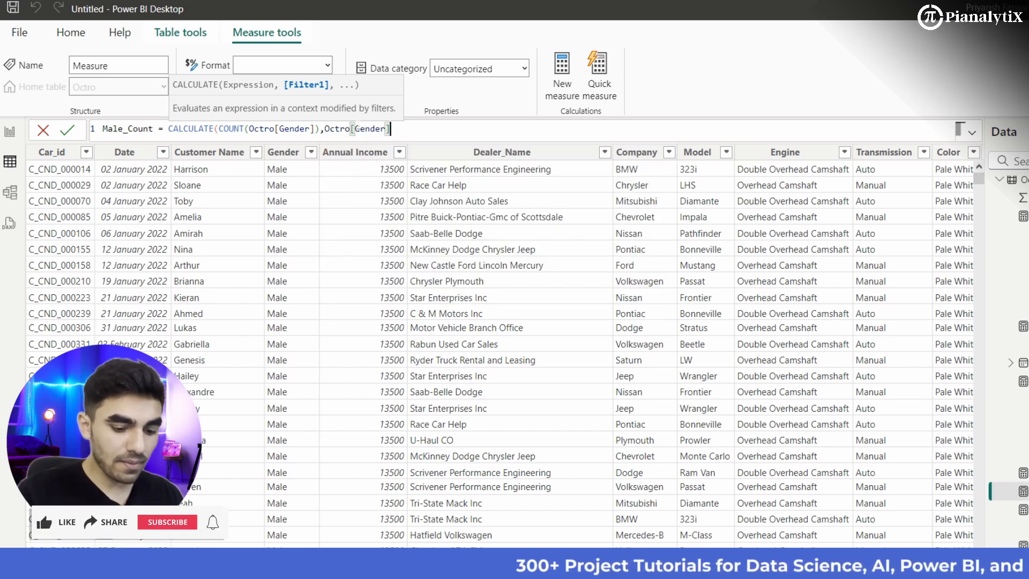
type("=")
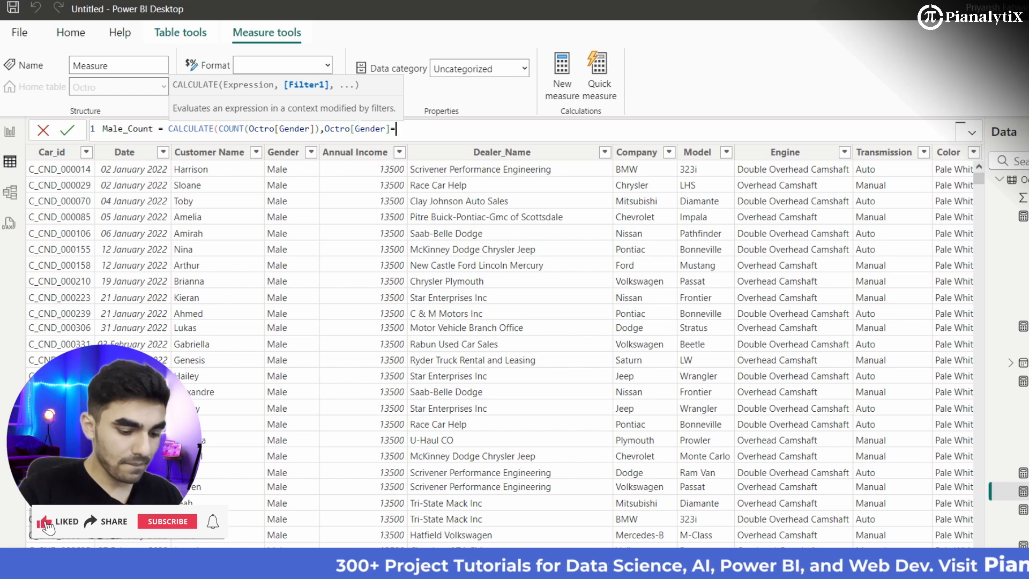
type("\"\"")
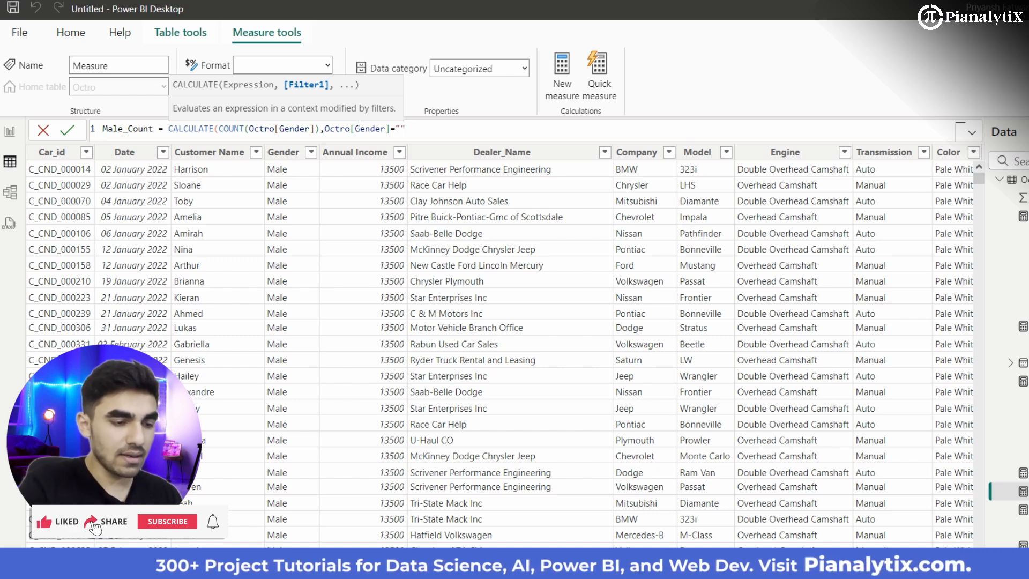
type("Male")
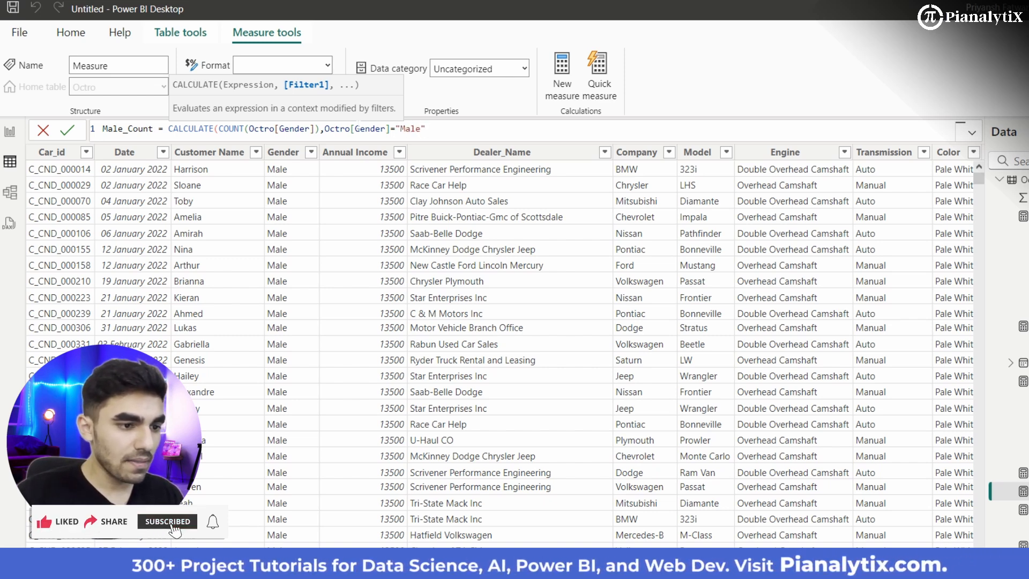
key("Right")
type(")")
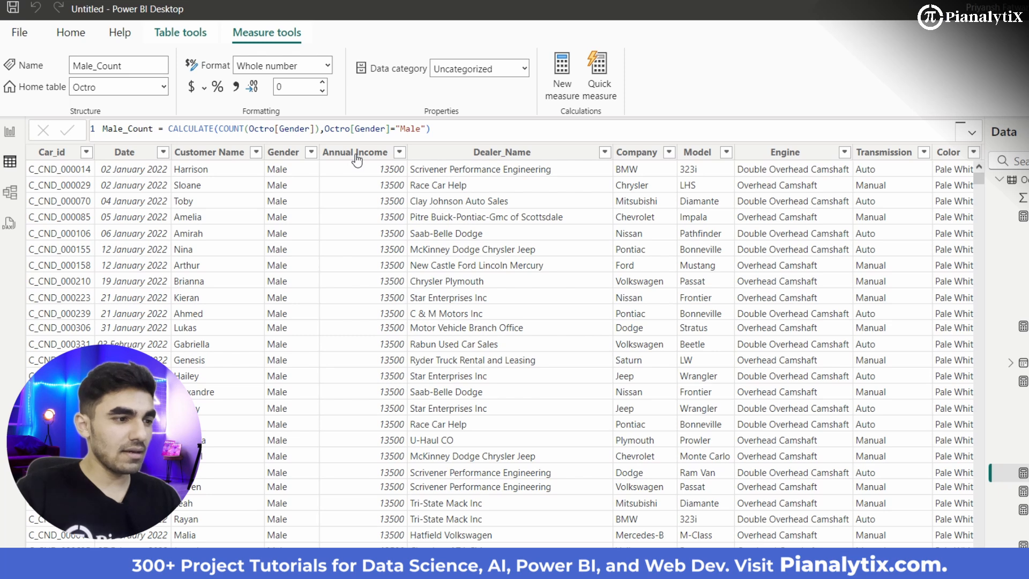
Step: Copy the whole Male_Count formula and paste it into a new measure named Female_Count
key("shift+Home")
key("ctrl+c")
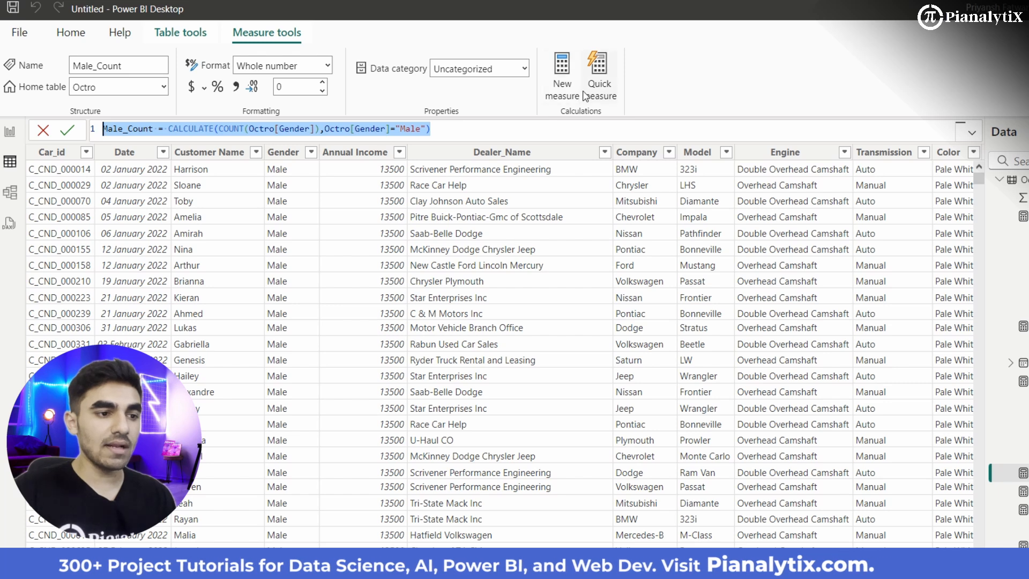
left_click(559, 98)
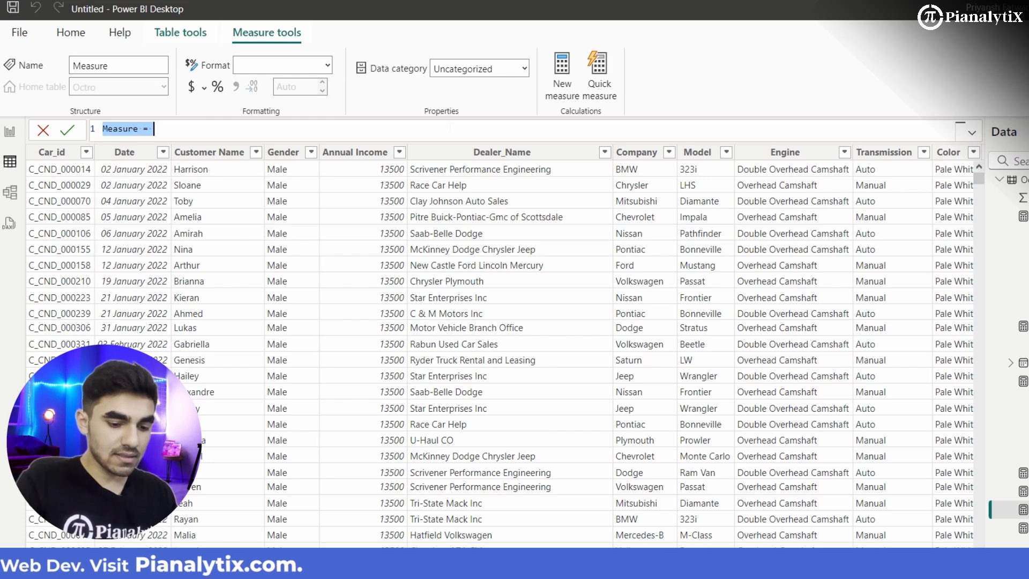
type("Female_Count")
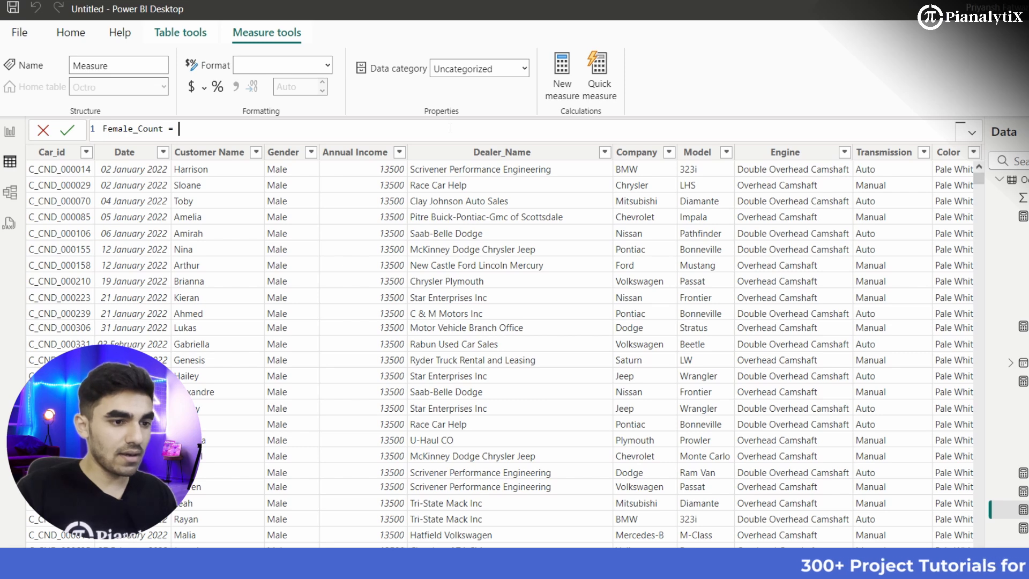
key("ctrl+v")
Step: Change the gender filter value in the Female_Count formula to "Female"
key("Left")
key("Left")
key("Left")
key("Left")
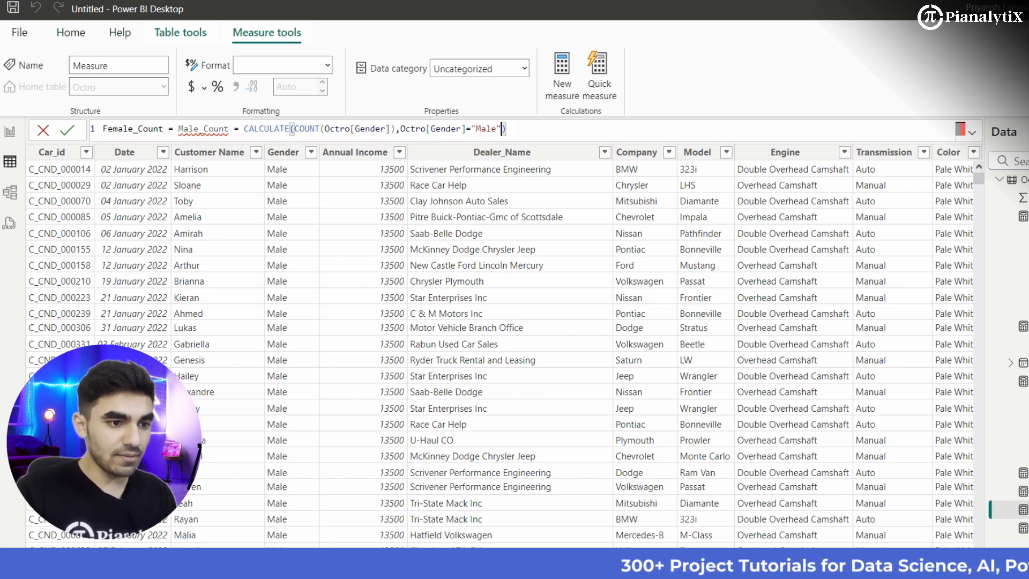
key("BackSpace")
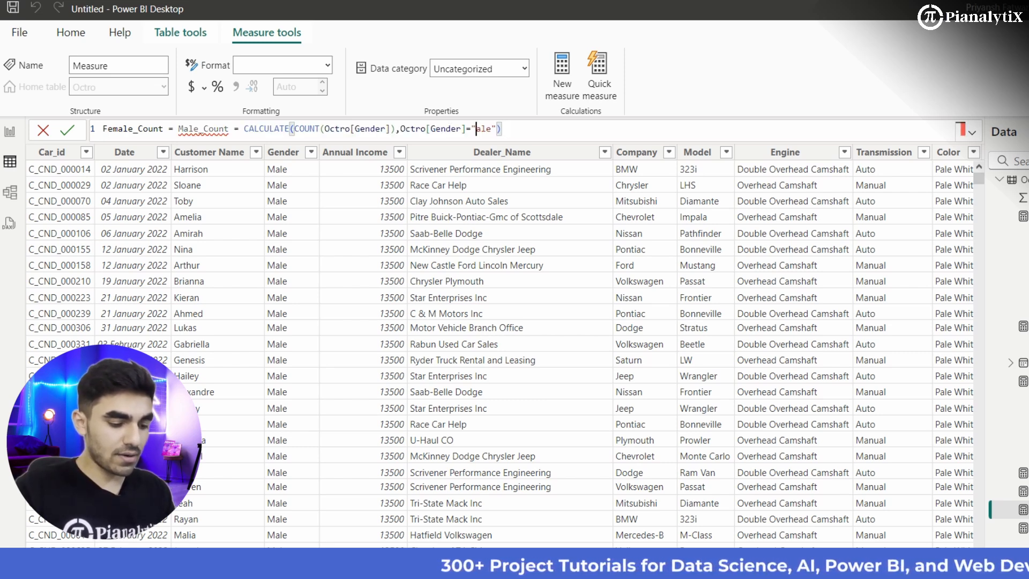
type("Fe")
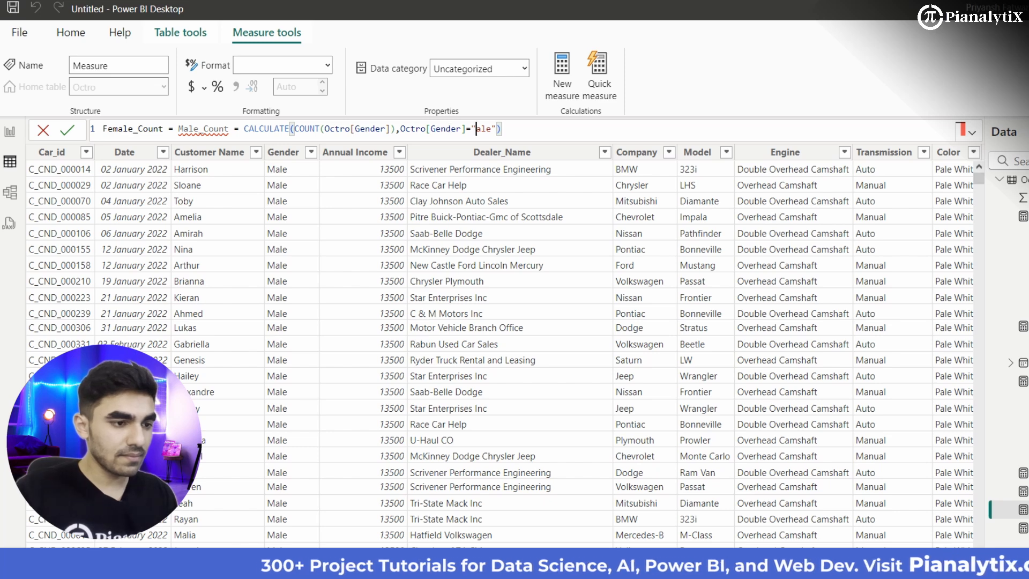
type("m")
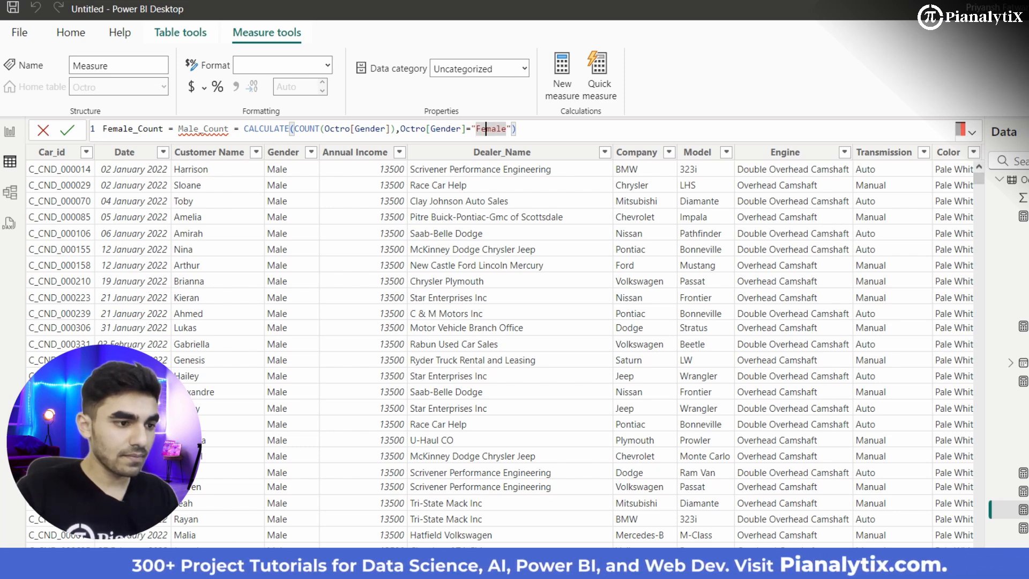
Step: Remove the leftover "Male_Count =" from the Female_Count formula and commit the measure
key("Left")
key("Left")
key("Left")
key("Left")
key("Left")
key("Left")
key("Left")
key("Left")
key("Left")
key("Left")
key("Left")
key("Left")
key("Left")
key("Left")
key("Left")
key("Left")
key("Left")
key("Left")
key("Left")
key("Left")
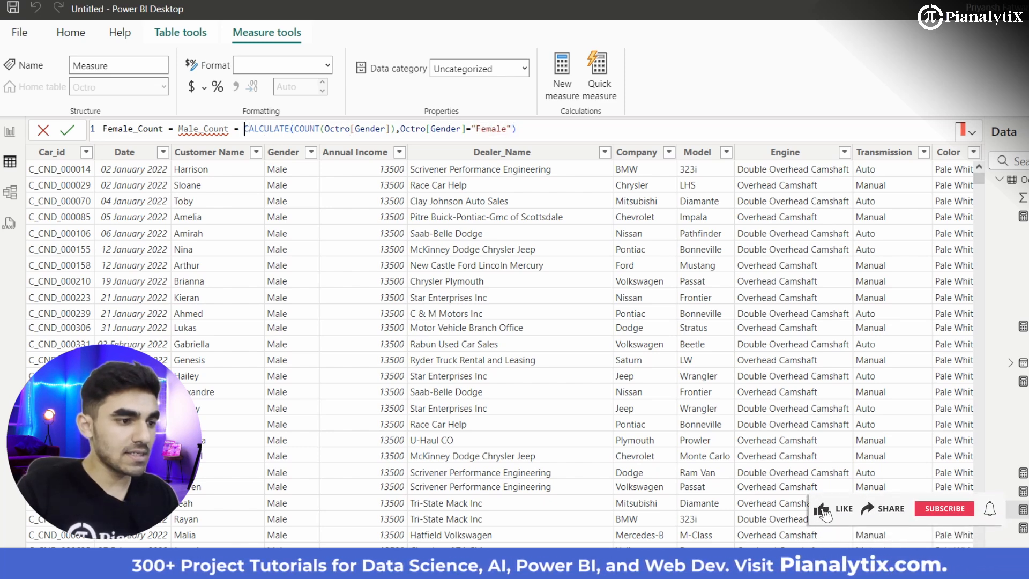
key("BackSpace")
key("BackSpace")
key("BackSpace")
key("BackSpace")
key("BackSpace")
key("BackSpace")
key("BackSpace")
key("BackSpace")
key("BackSpace")
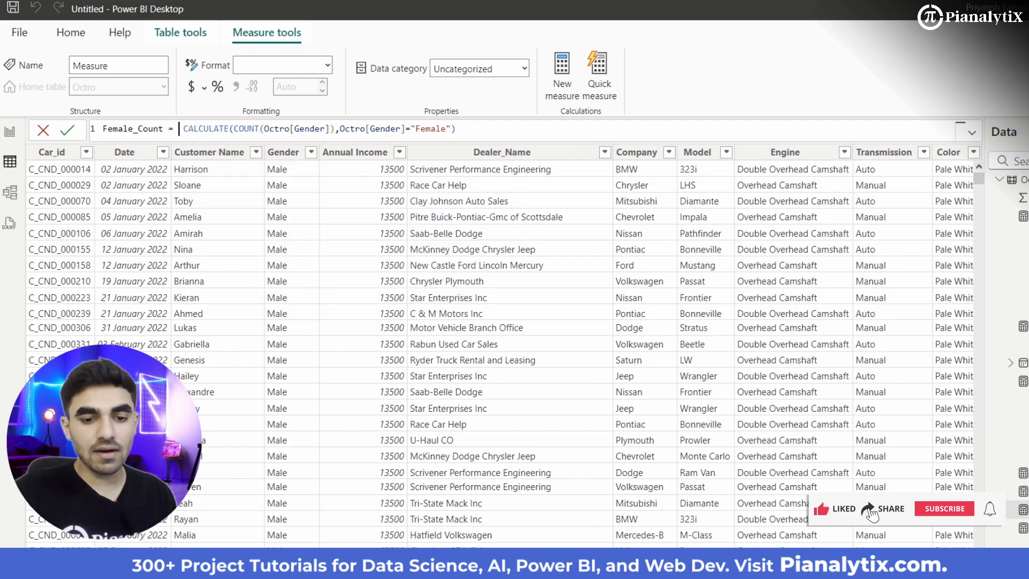
key("Return")
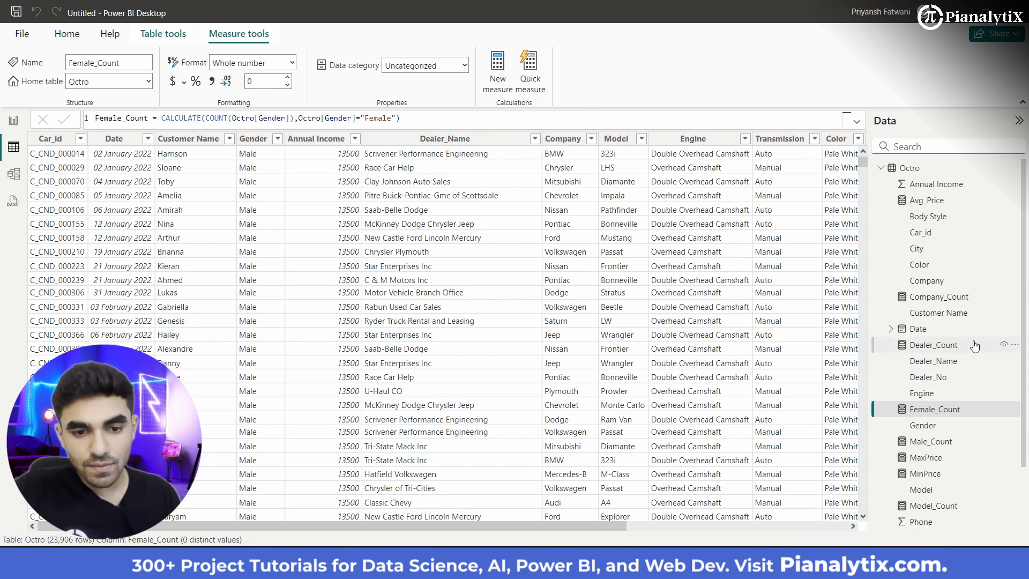
Step: Start another new measure in the Octro table and name it Total_Price
scroll(973, 346, "down", 2)
scroll(975, 346, "down", 1)
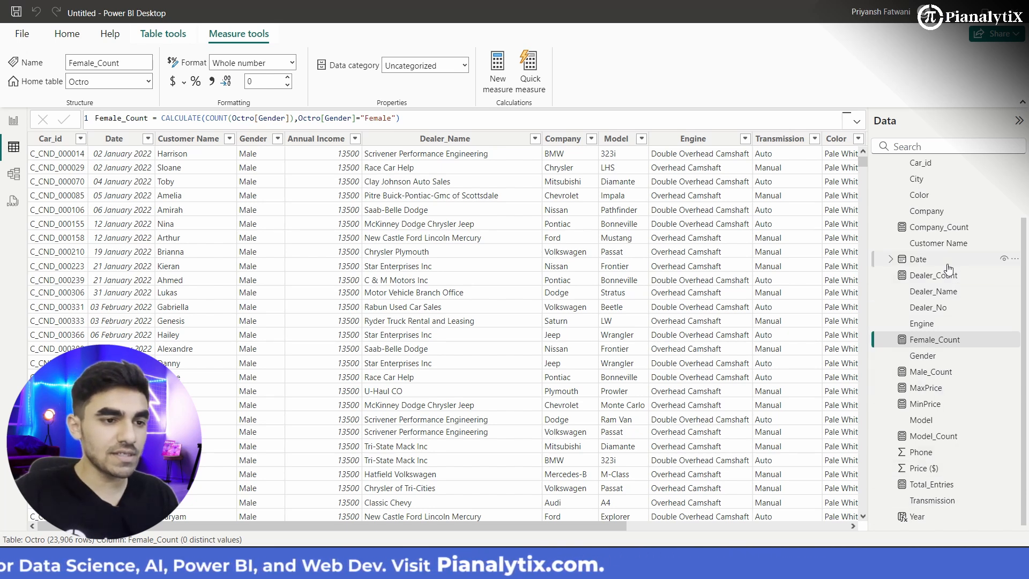
left_click(506, 84)
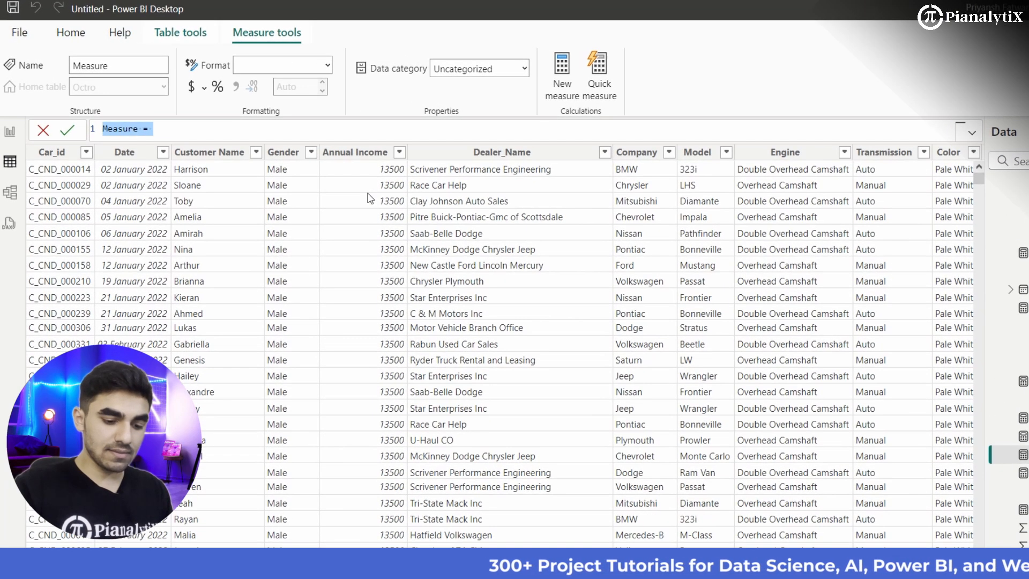
type("Tot")
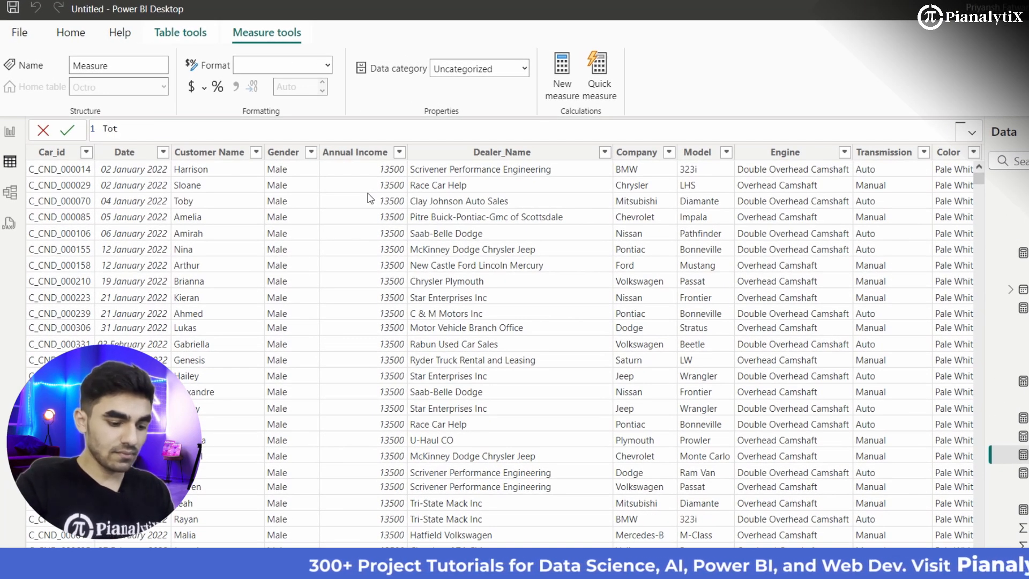
type("al_Price =-")
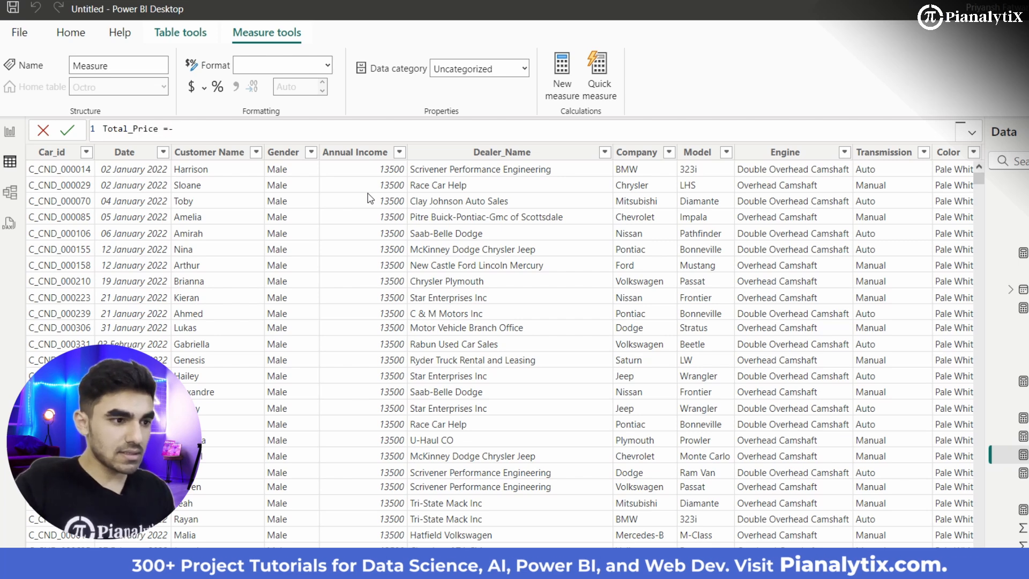
key("BackSpace")
type(" saum")
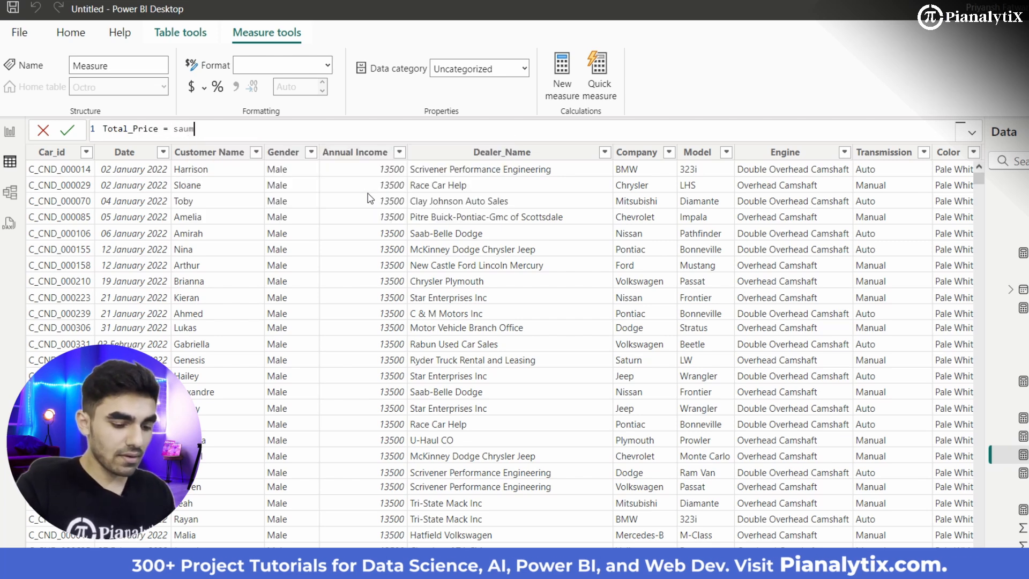
key("BackSpace")
key("BackSpace")
key("BackSpace")
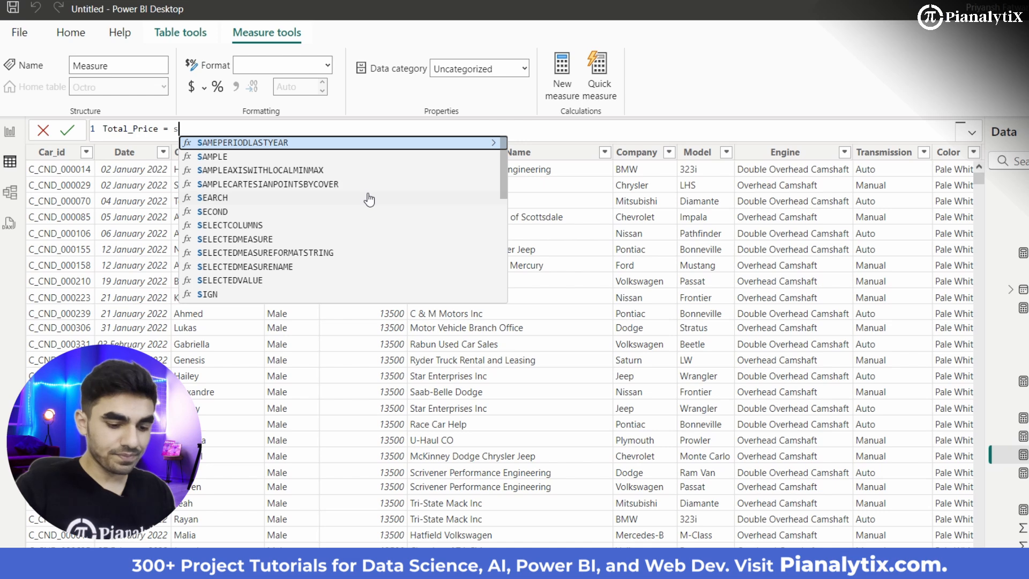
Step: Complete the Total_Price formula as SUM(Octro[Price ($)]) and commit the measure
type("u")
key("Down")
key("Down")
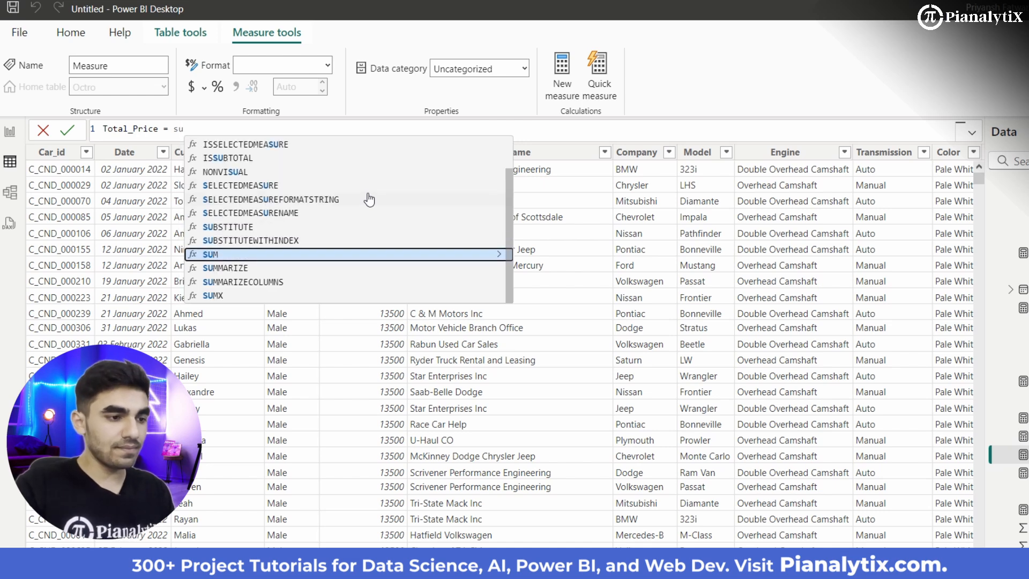
key("Tab")
type("Pr")
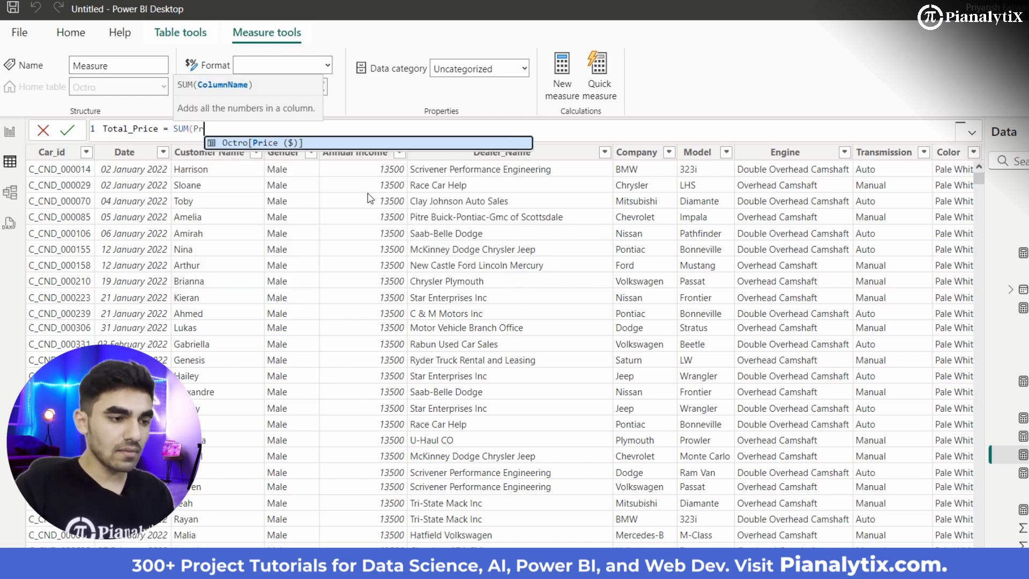
type("i")
key("Tab")
type(")")
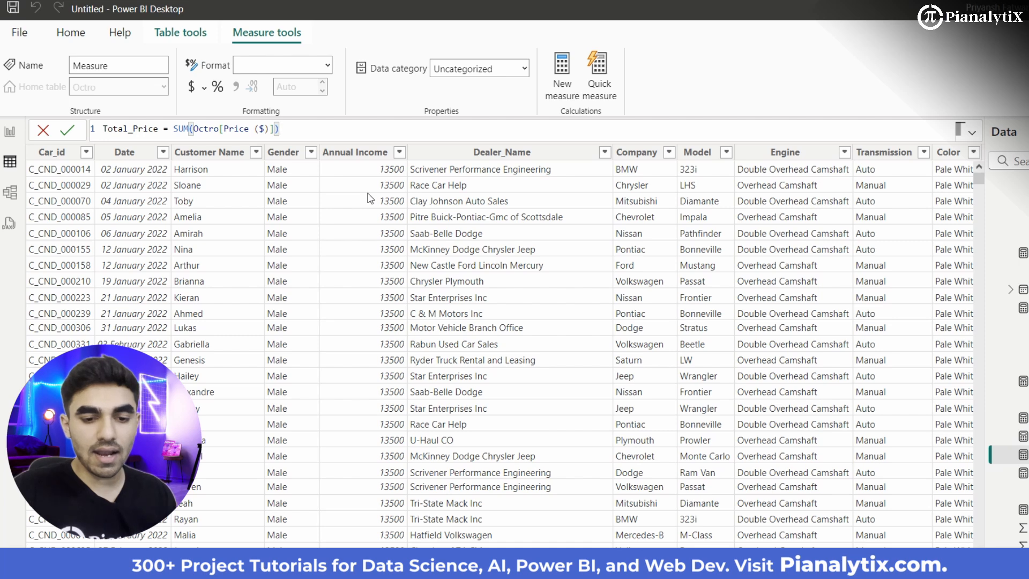
key("Return")
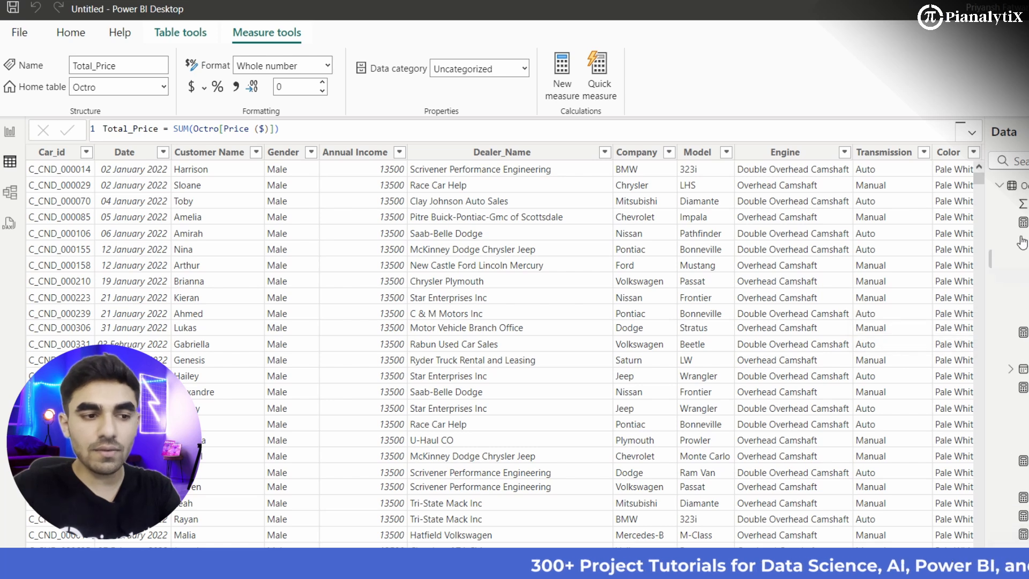
Step: Switch to the report canvas and add a text box reading "Car Sales Report"
scroll(1010, 326, "up", 2)
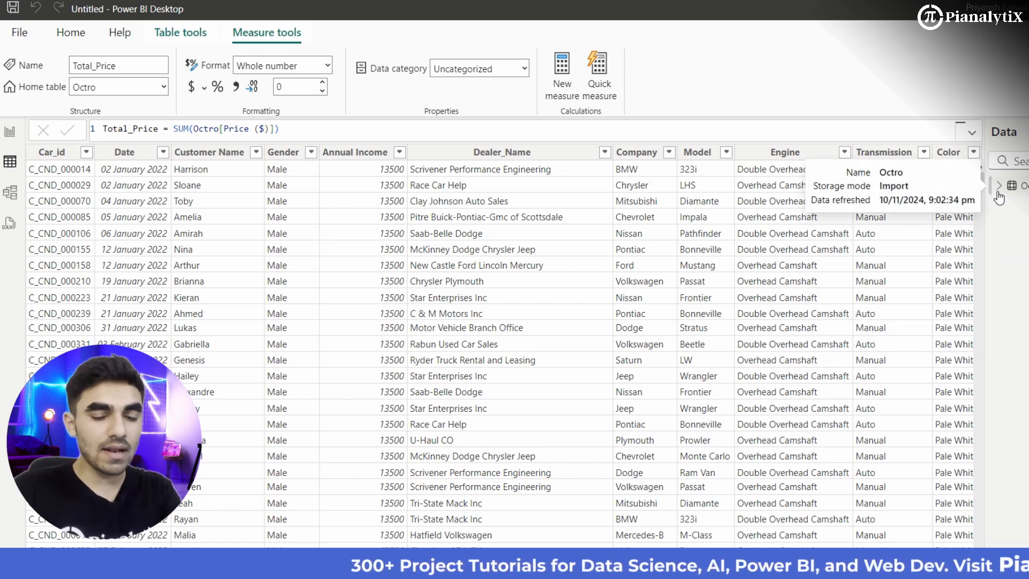
scroll(1000, 198, "down", 3)
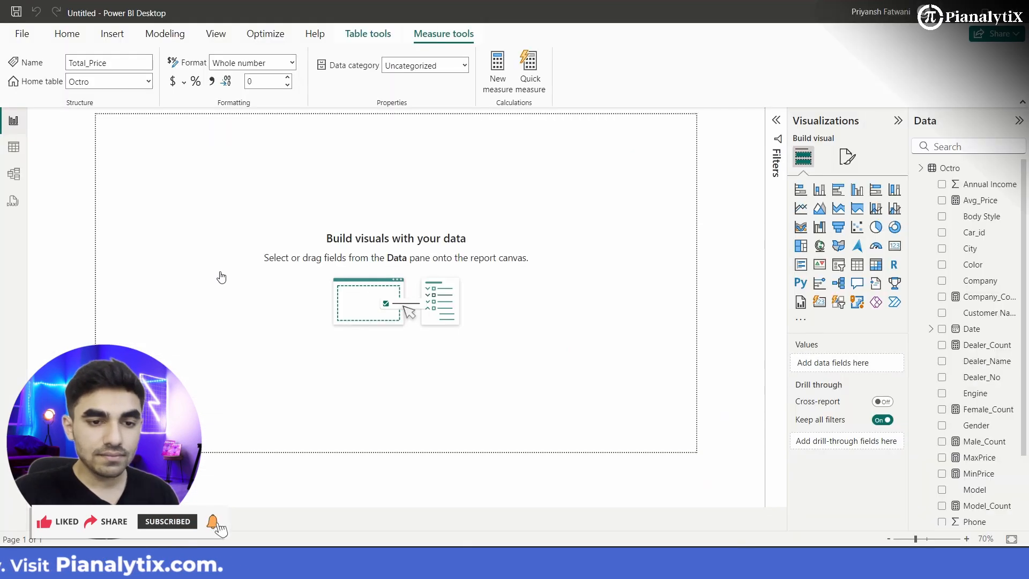
left_click(464, 329)
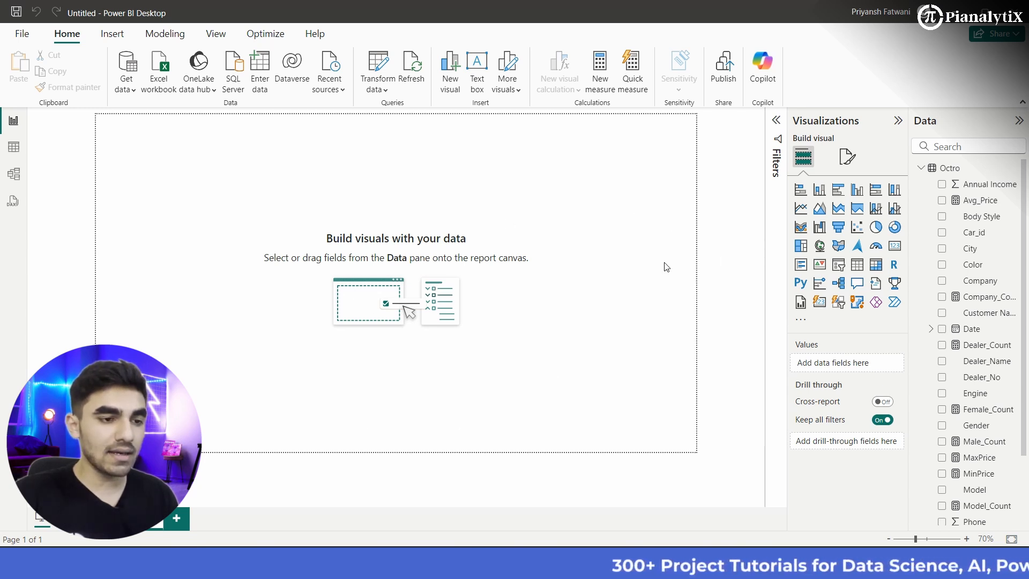
left_click(480, 83)
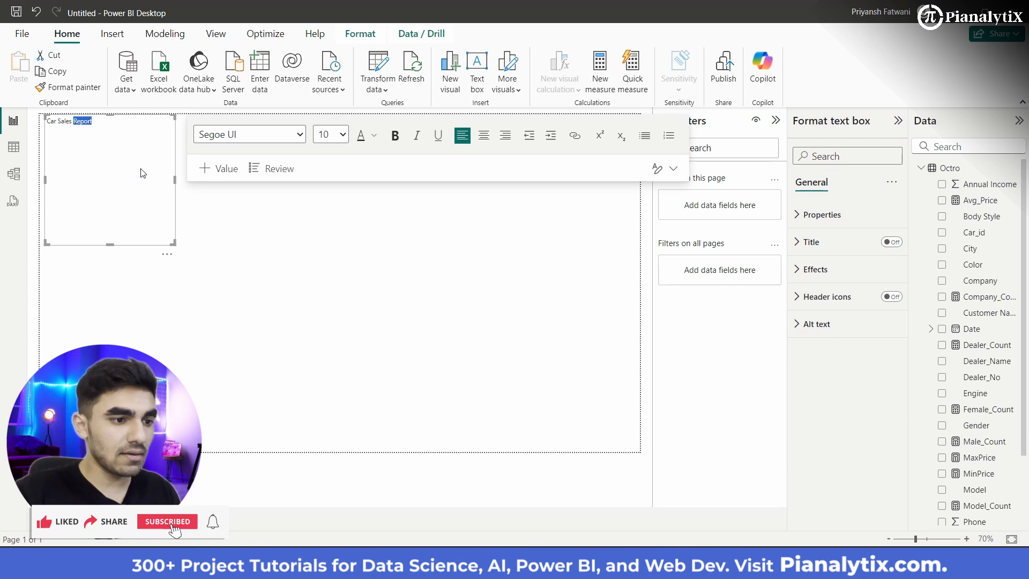
Step: Try to set the text box's font size to 20 and bold without selecting its text
left_click(142, 173)
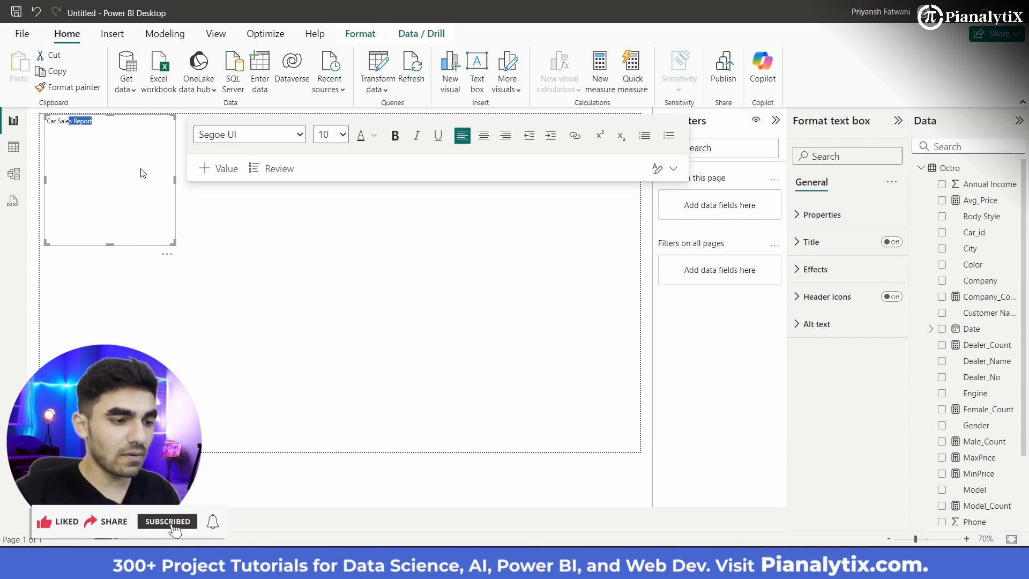
left_click(338, 139)
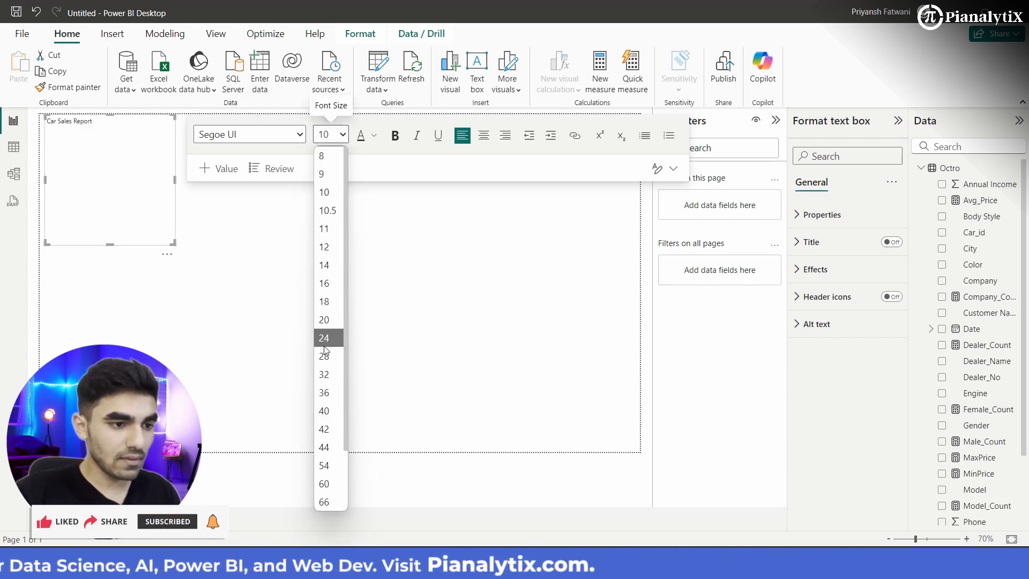
left_click(328, 320)
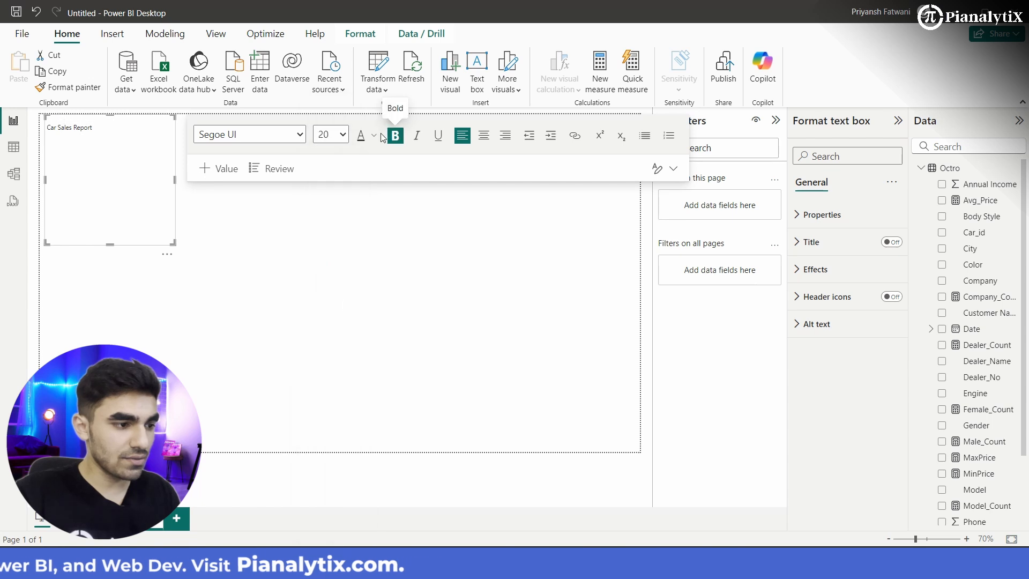
left_click(382, 138)
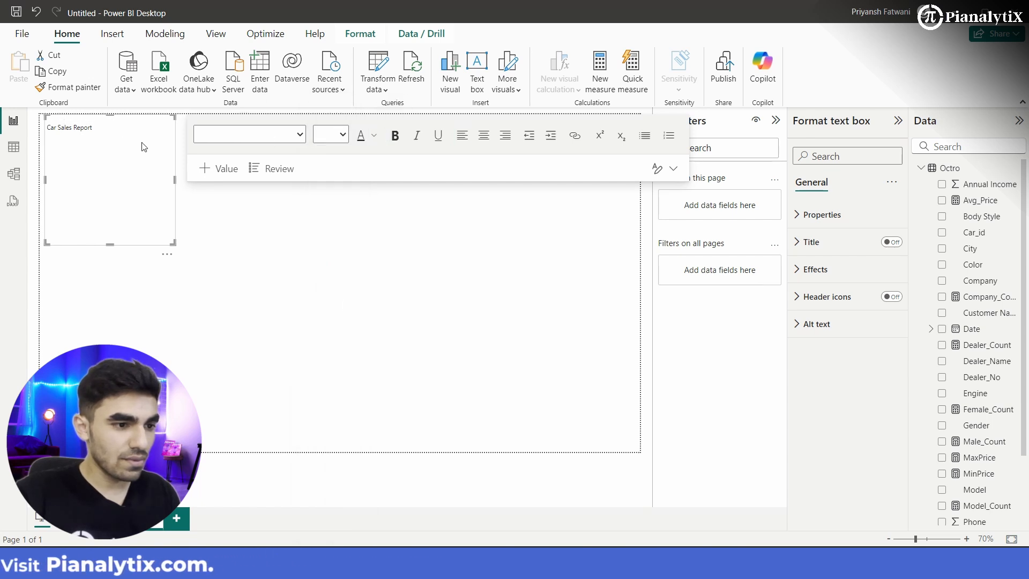
Step: Format the "Car Sales Report" text with white font color, size 20 and bold
left_click(373, 140)
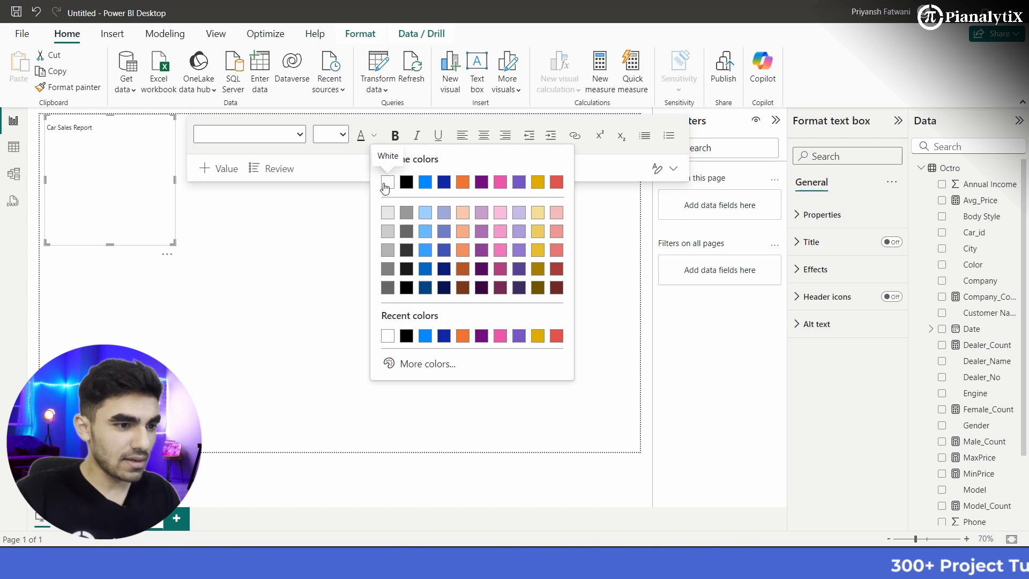
left_click(385, 185)
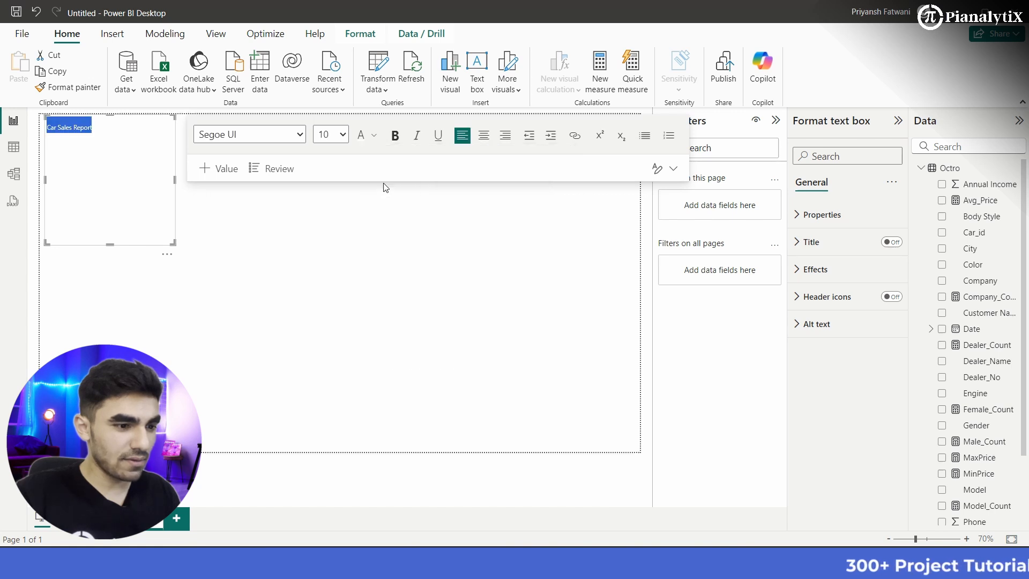
left_click(341, 134)
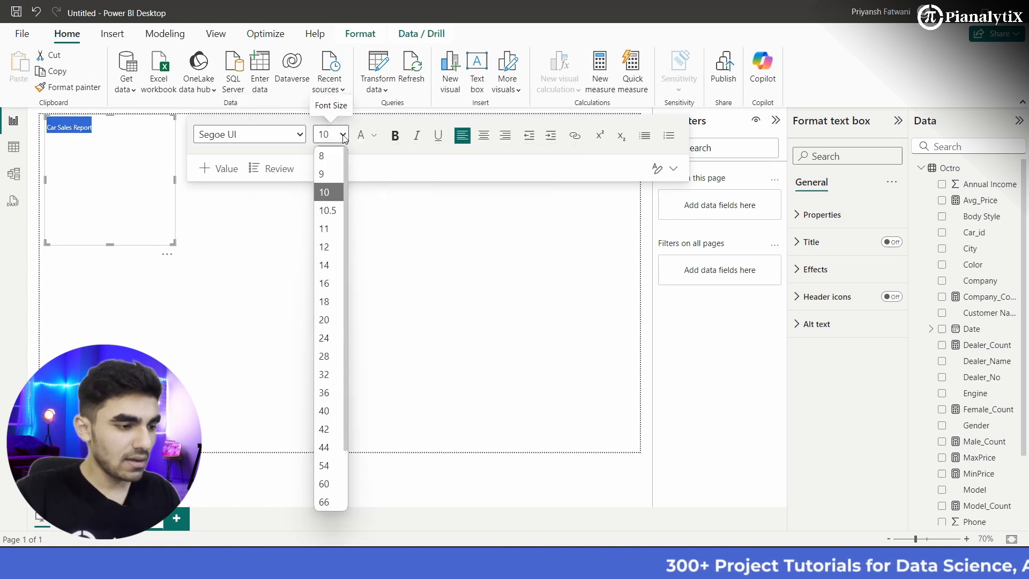
left_click(328, 320)
left_click(396, 135)
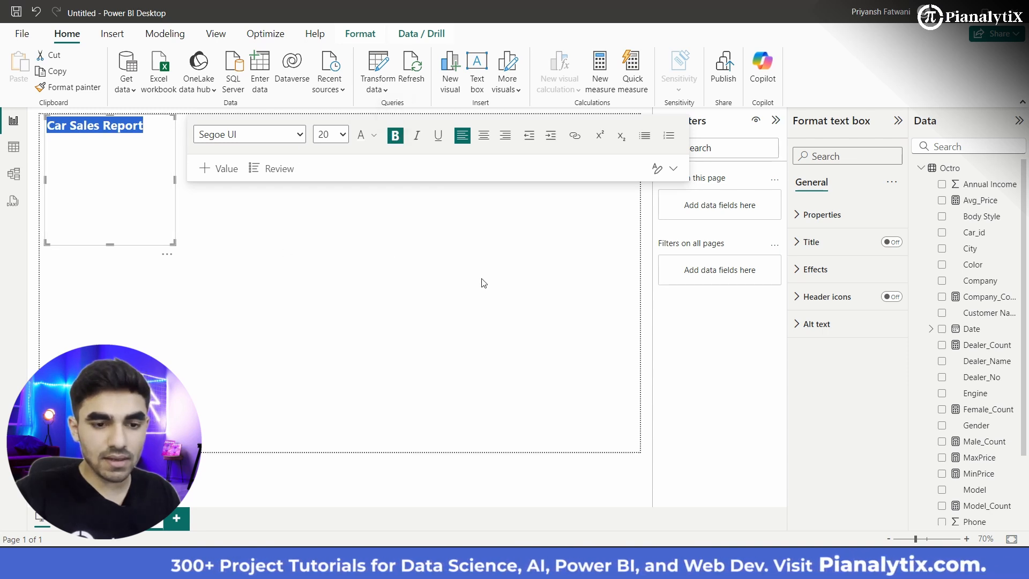
Step: Set the text box's background color to hex #003E8A in its effects settings
left_click(829, 221)
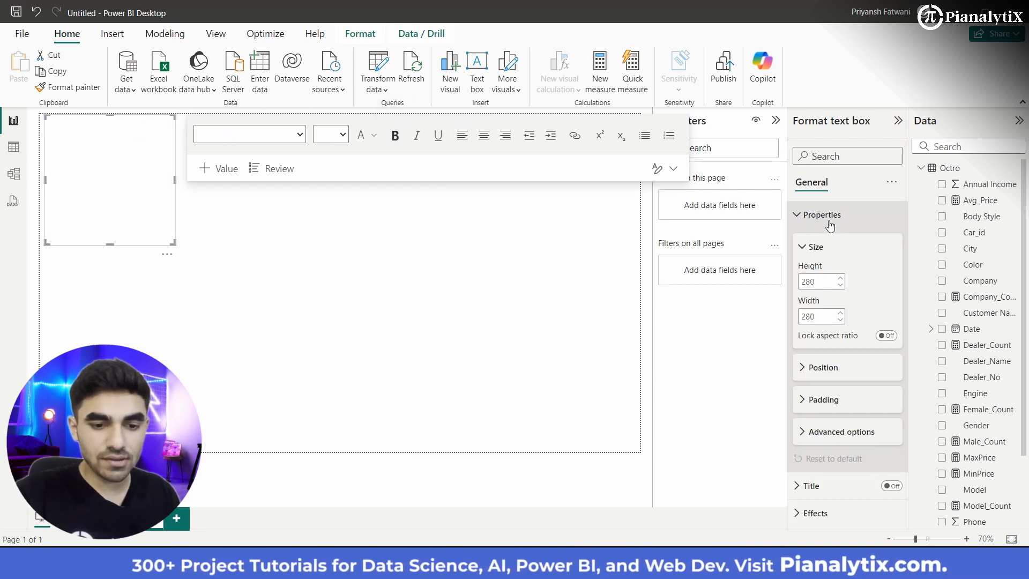
scroll(828, 460, "down", 2)
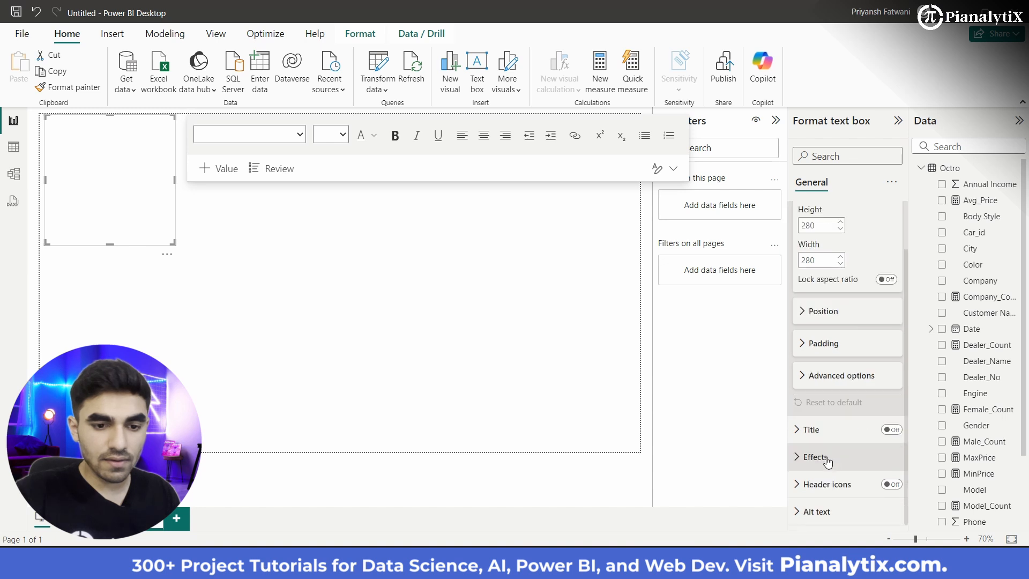
left_click(816, 458)
scroll(829, 451, "down", 4)
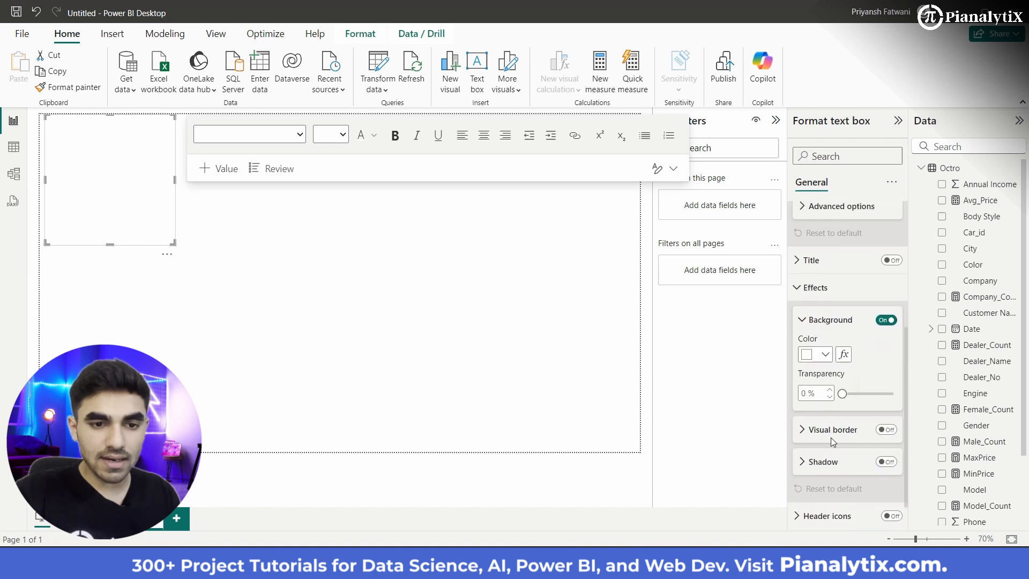
left_click(827, 355)
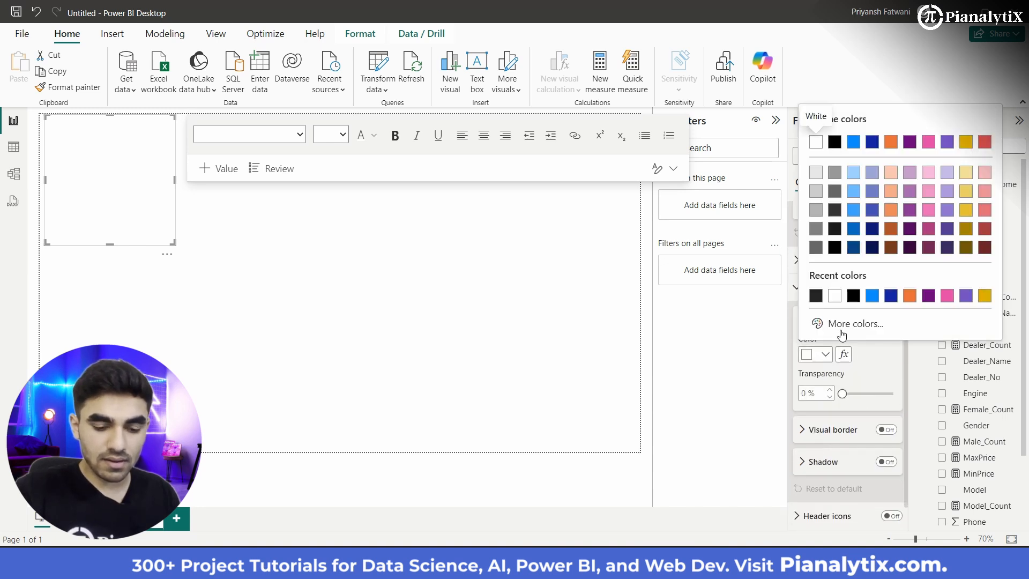
left_click(842, 333)
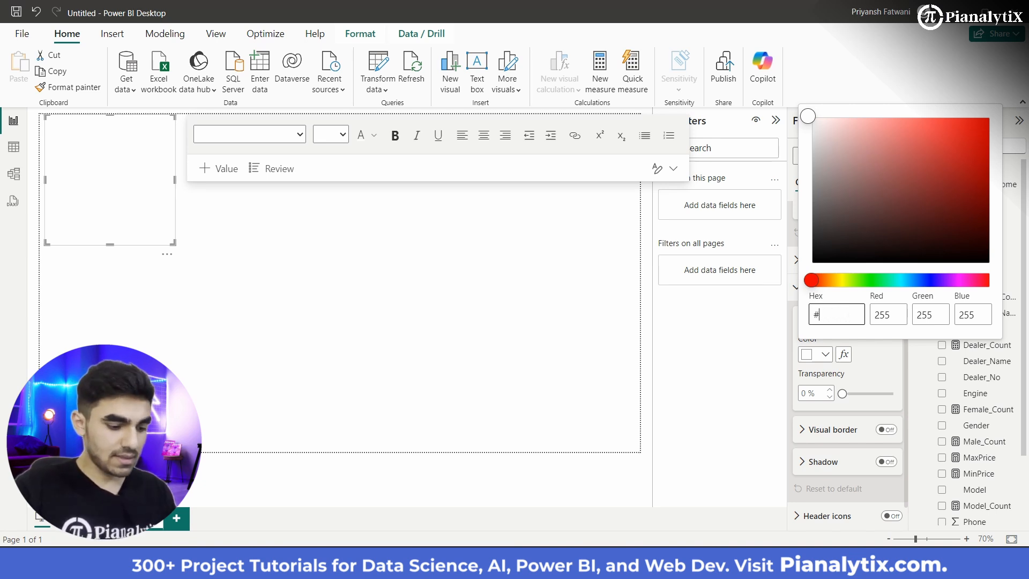
type("#003E")
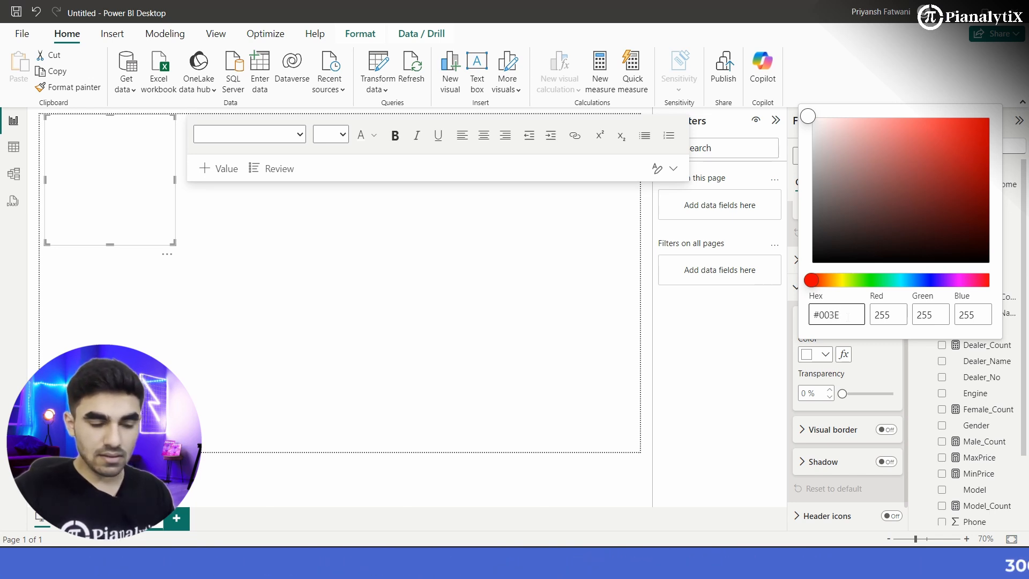
type("8A")
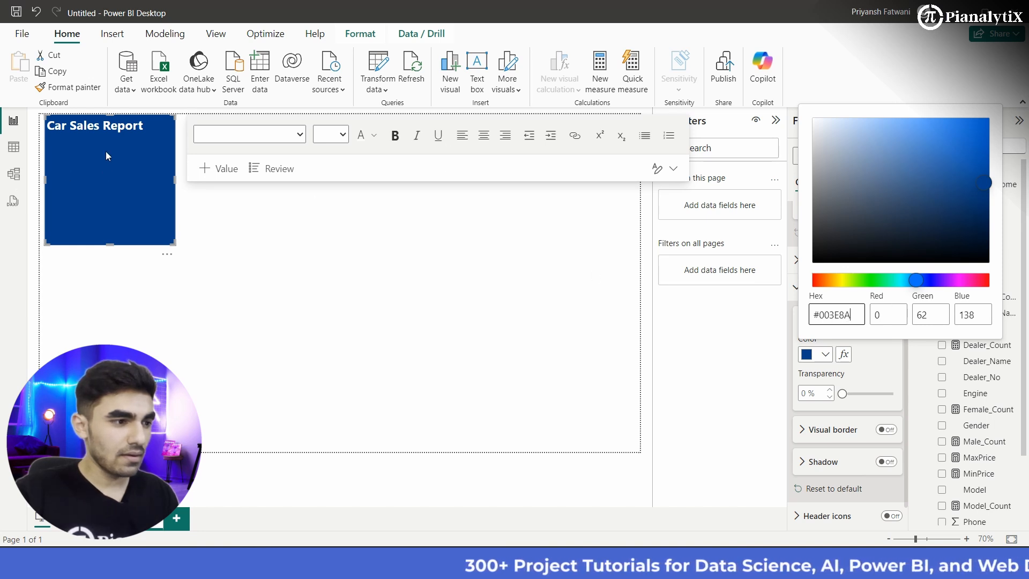
Step: Center-align the "Car Sales Report" text within its text box
left_click(134, 128)
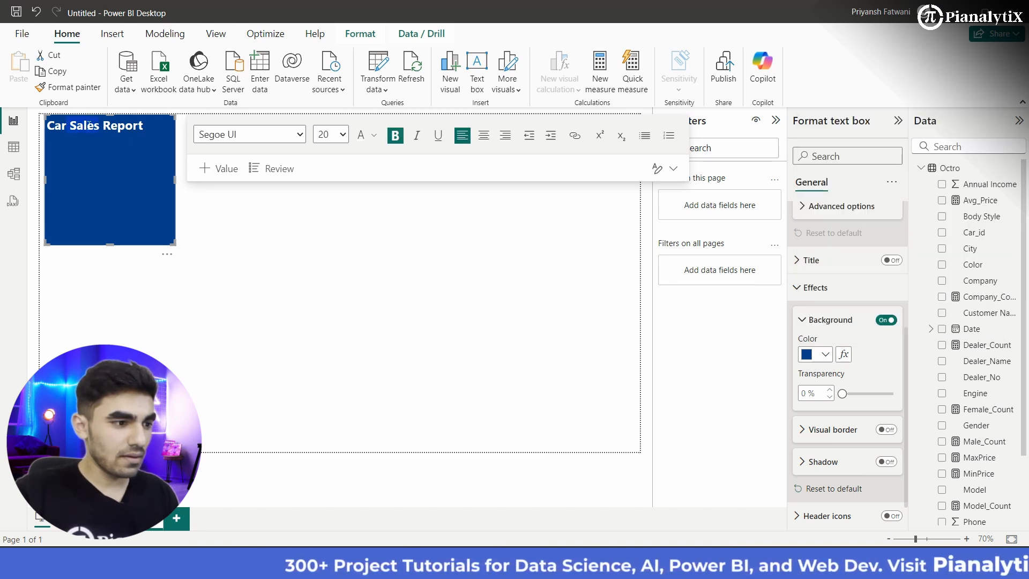
left_click_drag(143, 126, 81, 128)
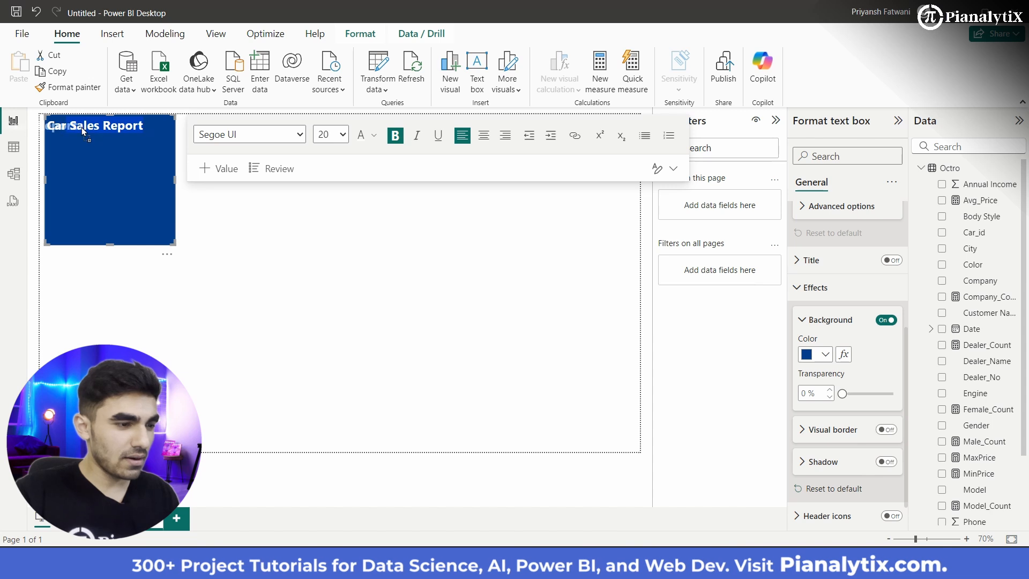
left_click(145, 126)
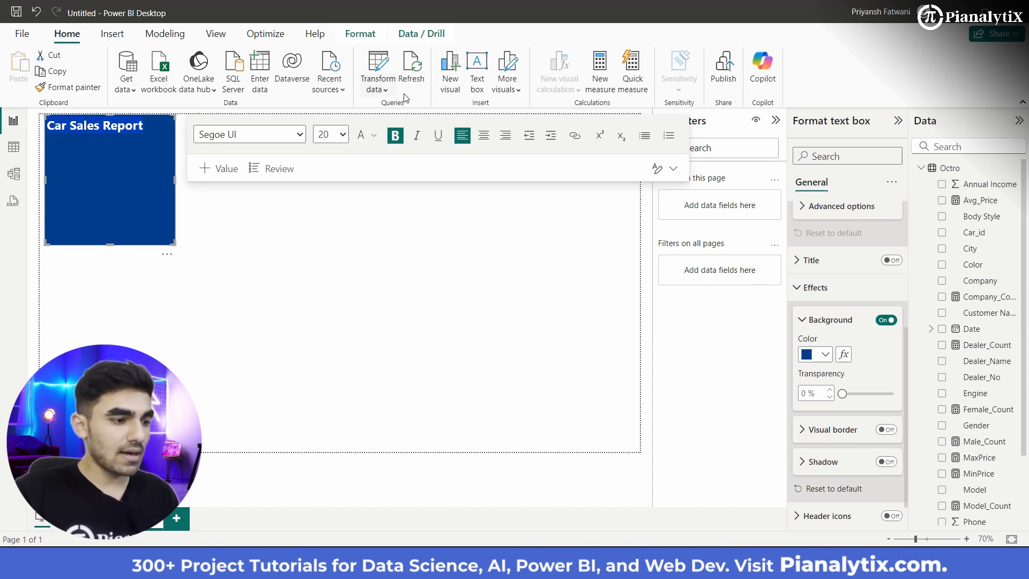
left_click(482, 135)
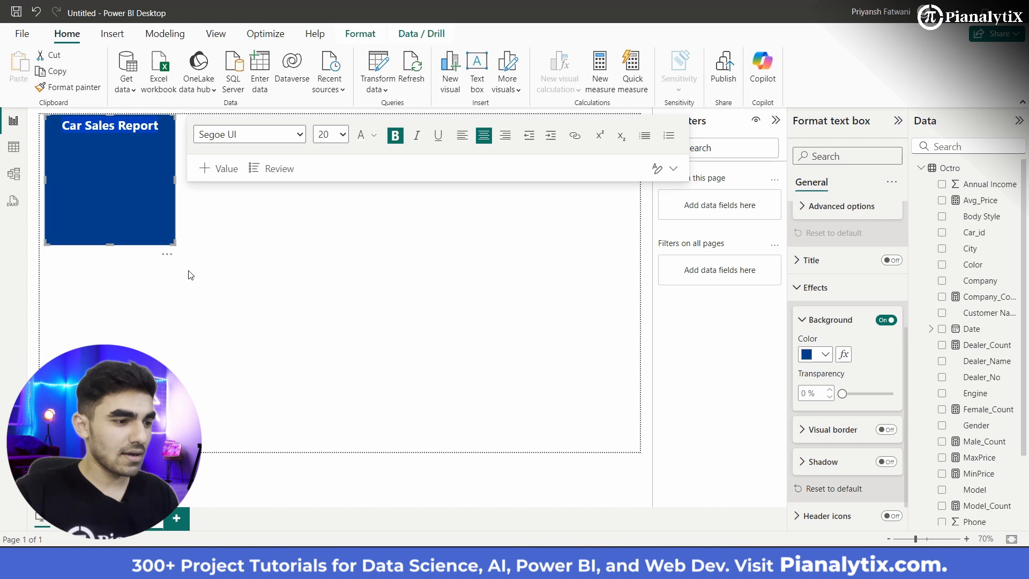
Step: Shrink the title text box's height to a narrow band around its single line of text
left_click(126, 264)
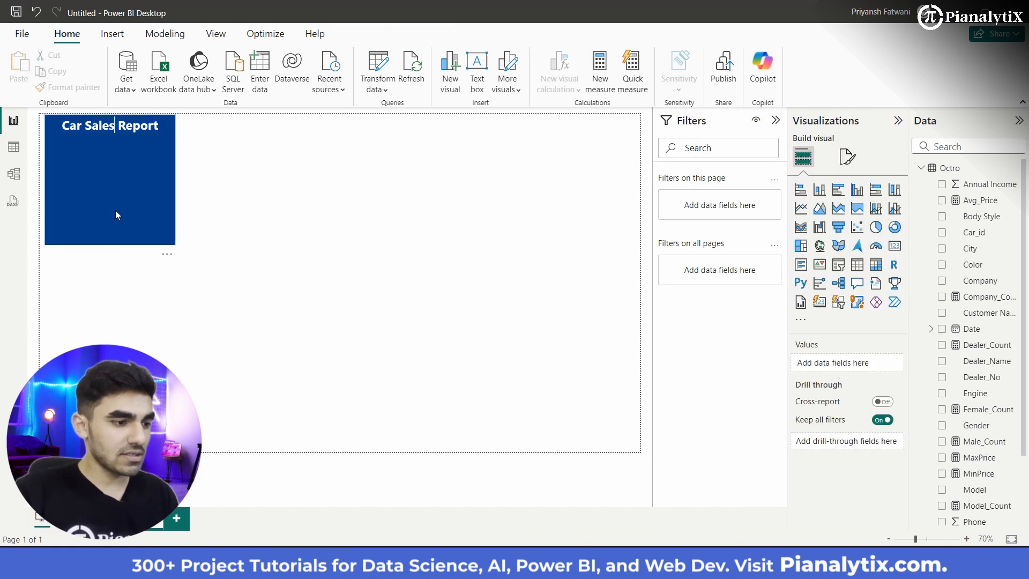
left_click(109, 240)
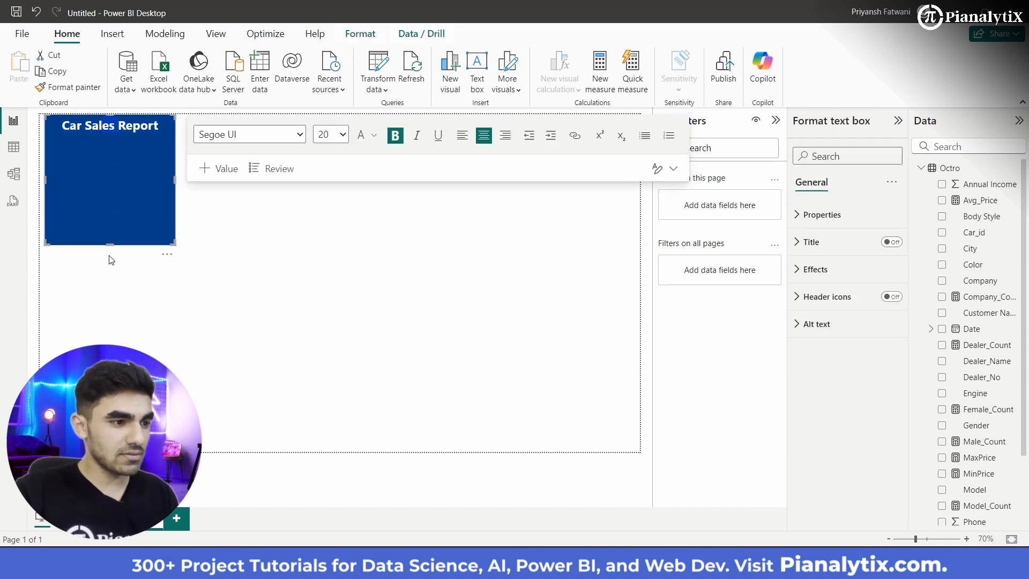
left_click_drag(110, 245, 122, 150)
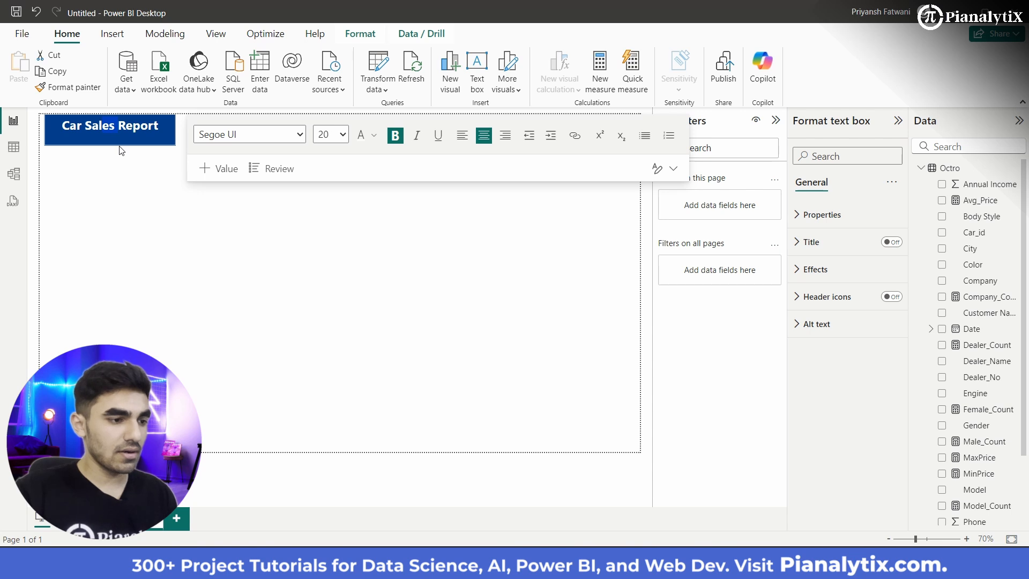
left_click(168, 167)
Step: Stretch the title text box across the full page width, trim its height slightly, and deselect it
left_click(175, 129)
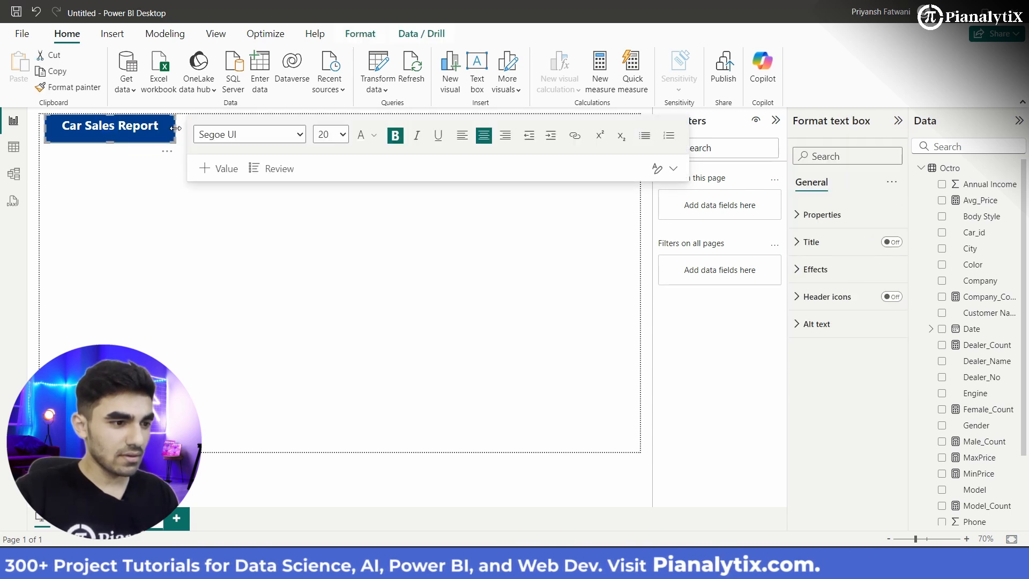
left_click(174, 129)
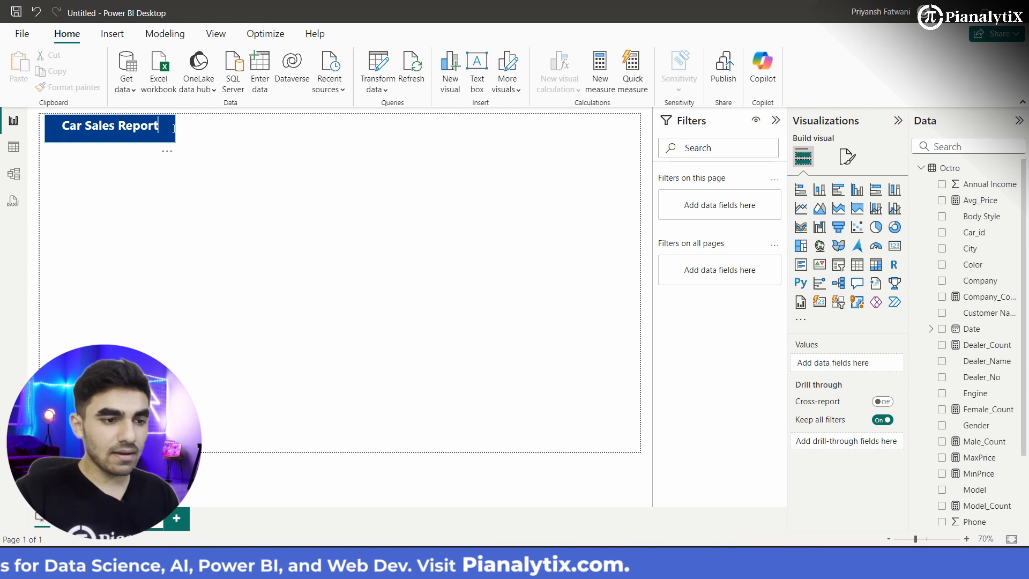
left_click(174, 128)
left_click_drag(174, 128, 641, 124)
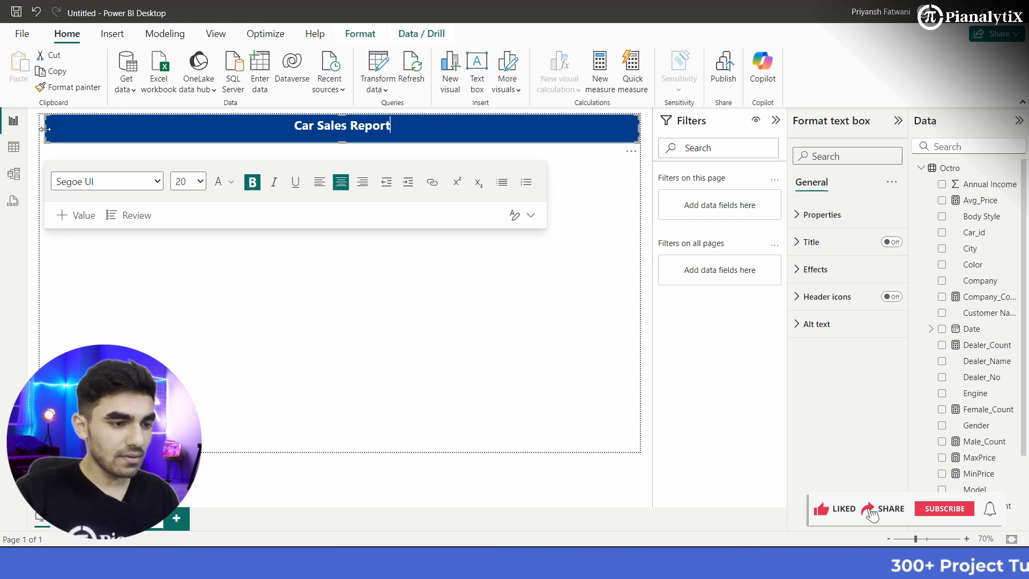
left_click_drag(45, 129, 40, 129)
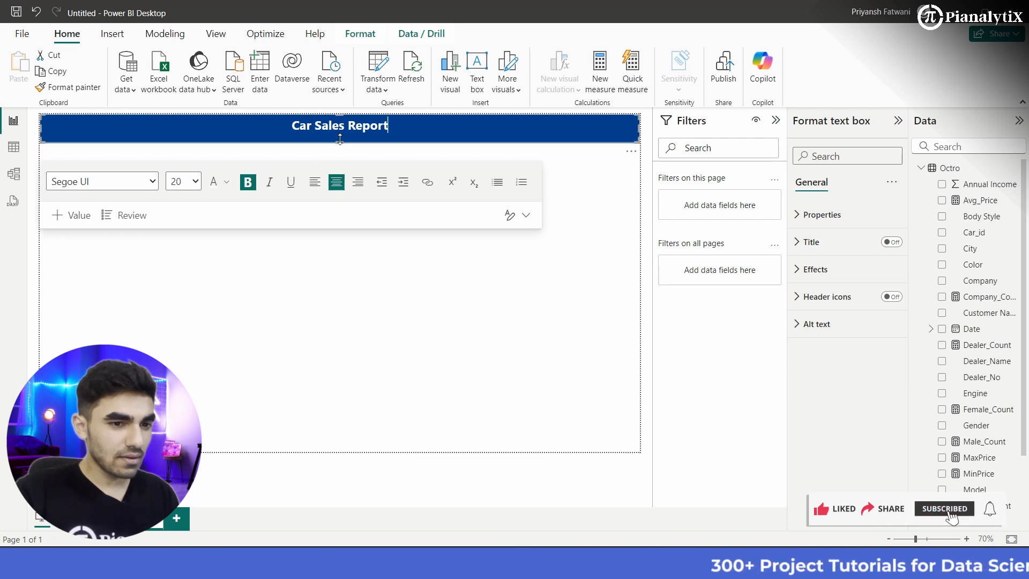
left_click_drag(340, 142, 340, 136)
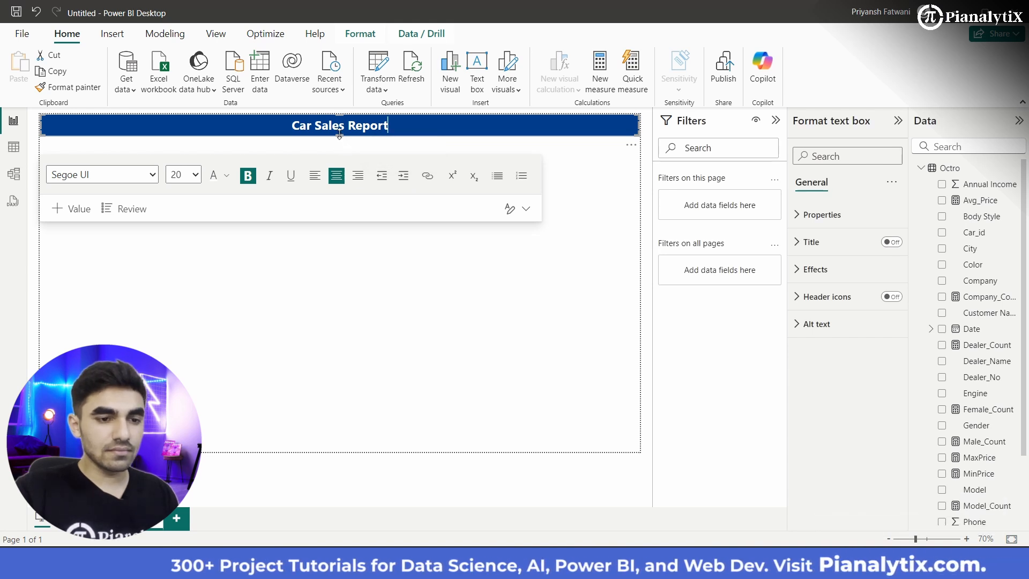
left_click_drag(339, 139, 340, 136)
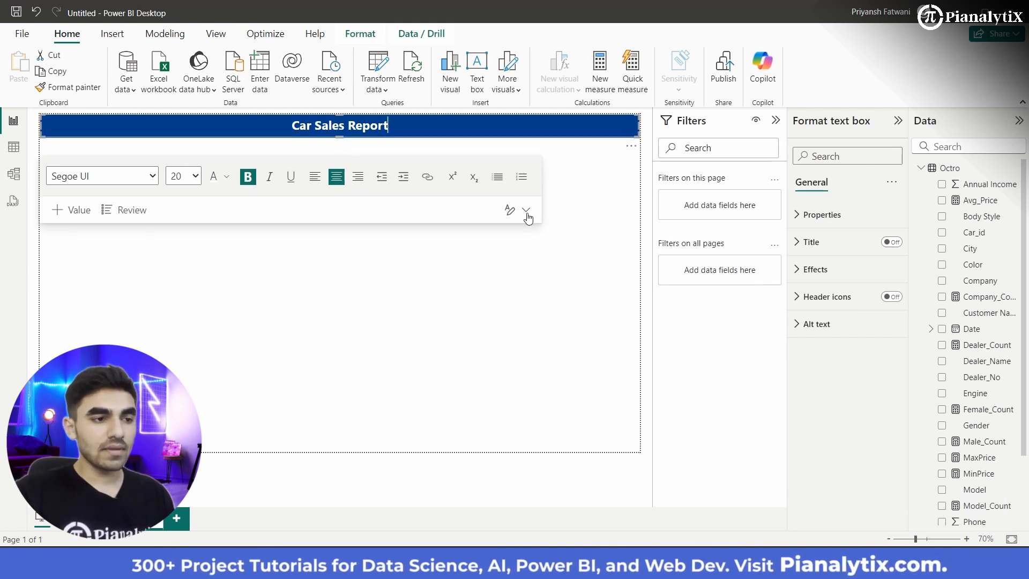
left_click(592, 229)
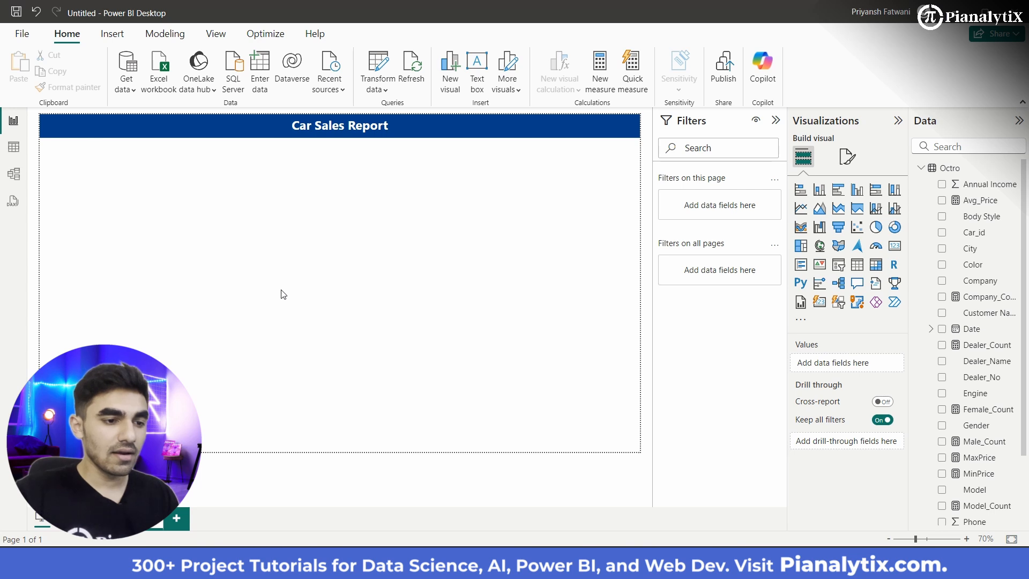
Step: Save the report as "Car Sales Report Video" in the PowerBI Projects folder
key("ctrl+s")
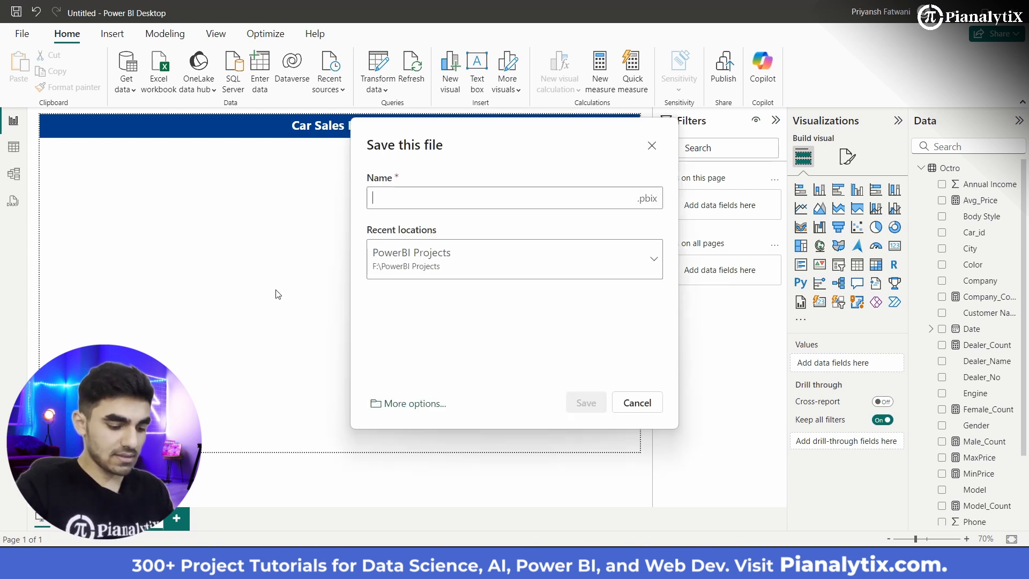
type("Ca")
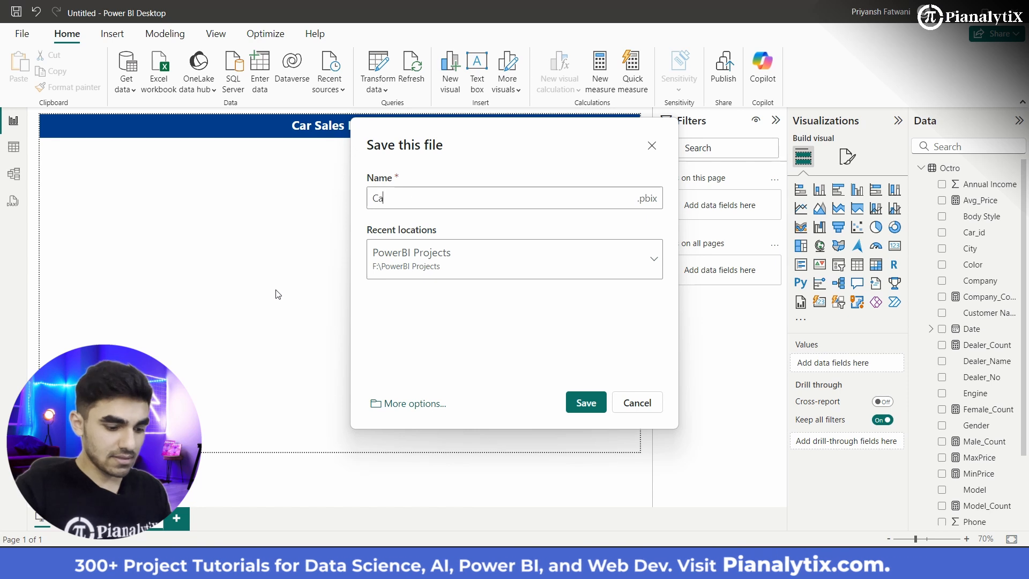
type("r Sales re")
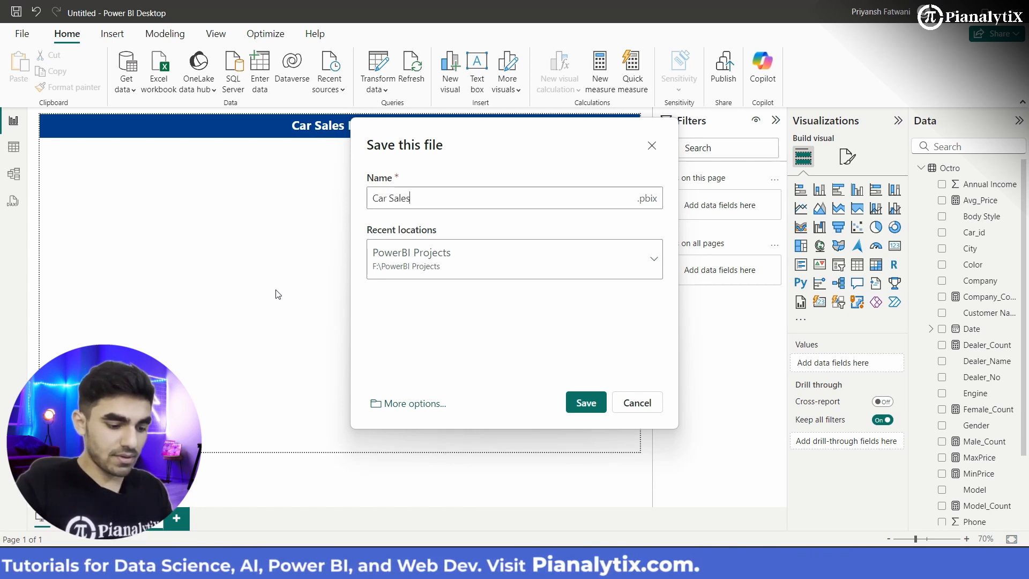
key("BackSpace")
key("BackSpace")
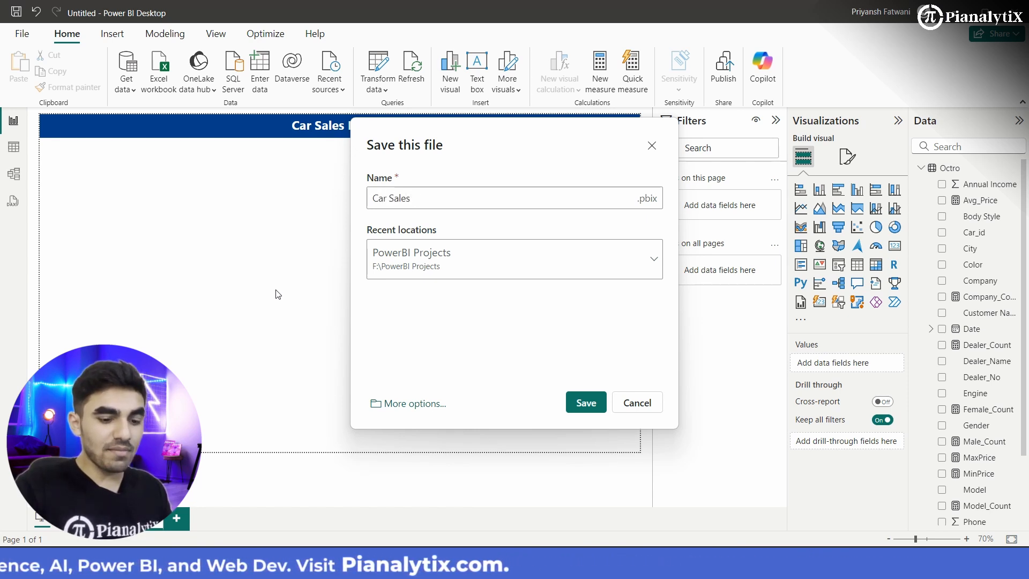
type("Rp")
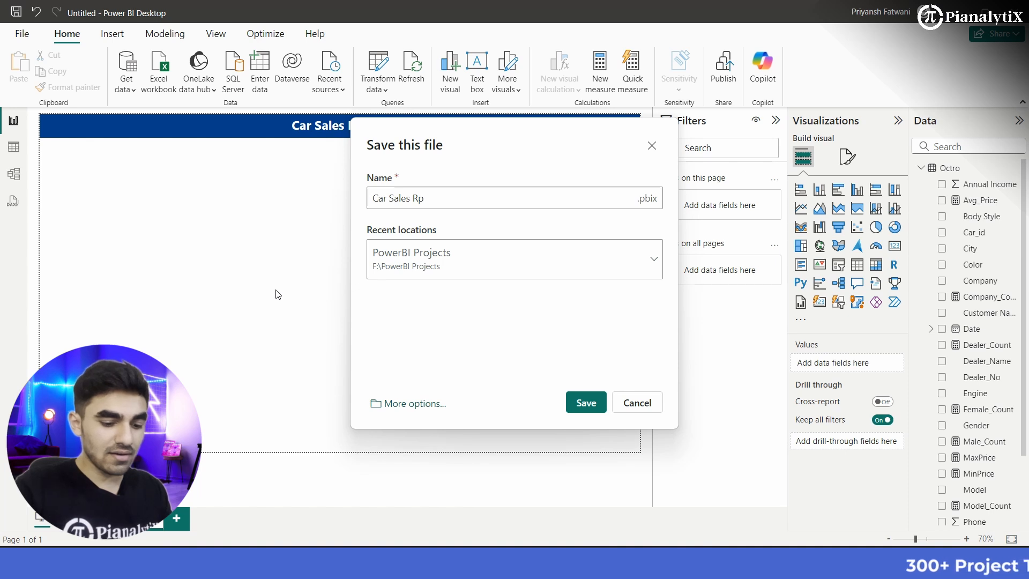
key("BackSpace")
type("e")
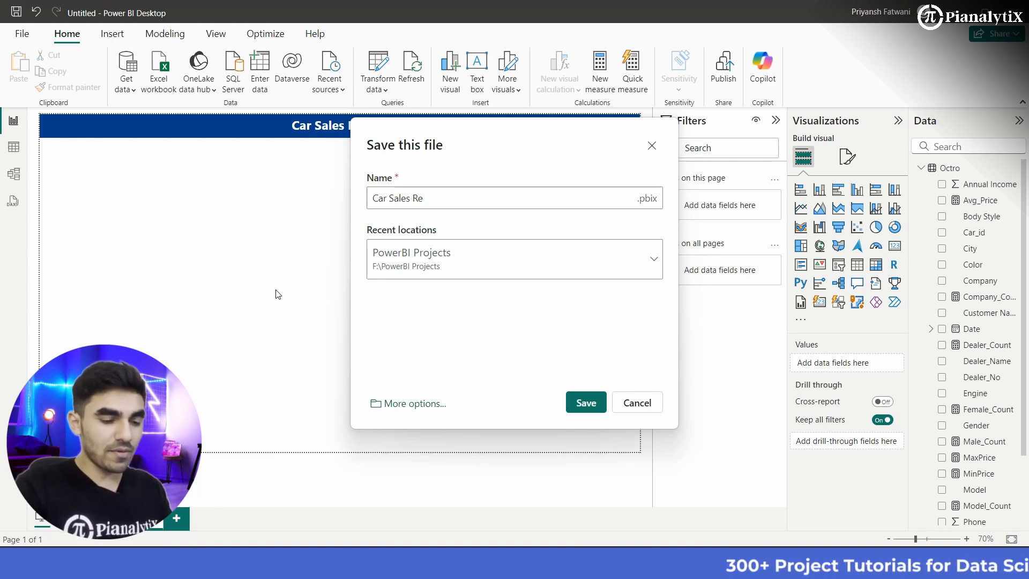
type("po")
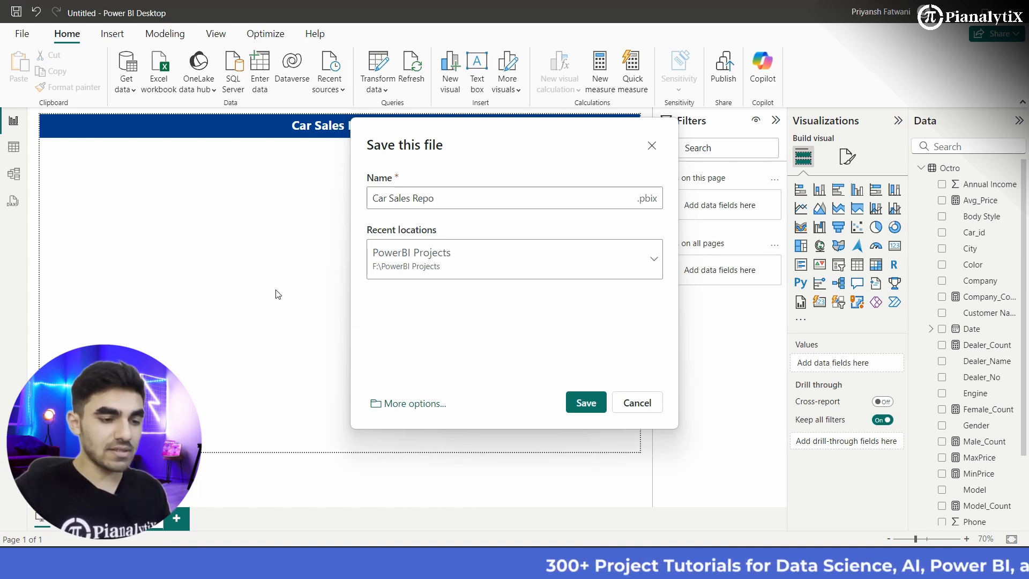
type("rt Video")
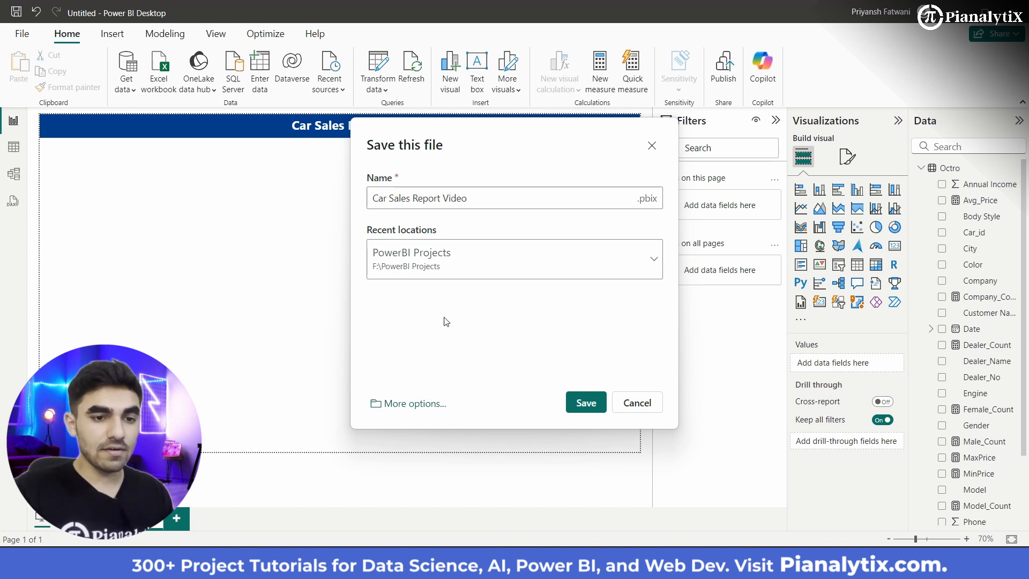
left_click(592, 411)
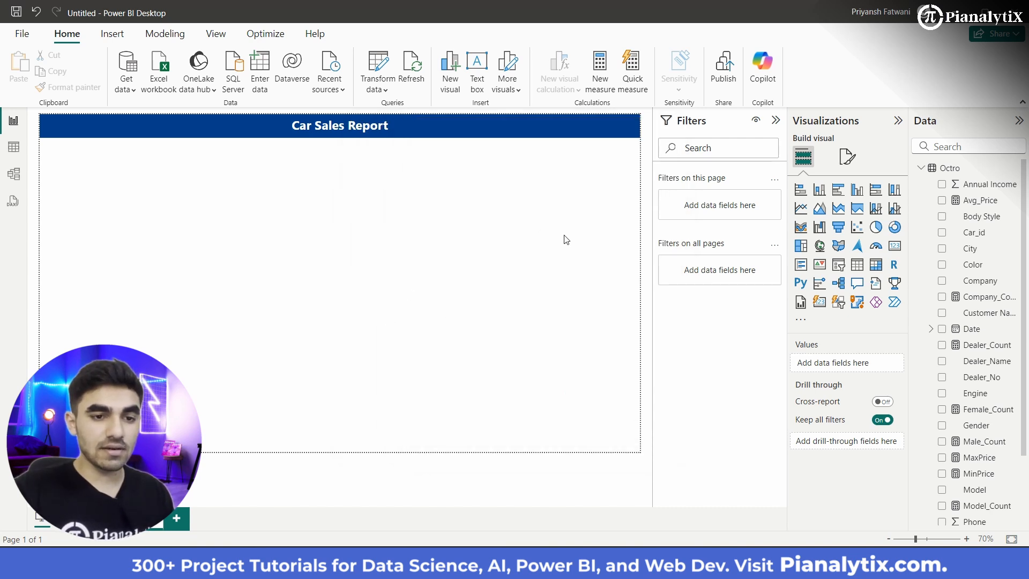
Step: Collapse the filter pane and set the page canvas to a custom size, 795 px high and 1390 px wide
left_click(777, 121)
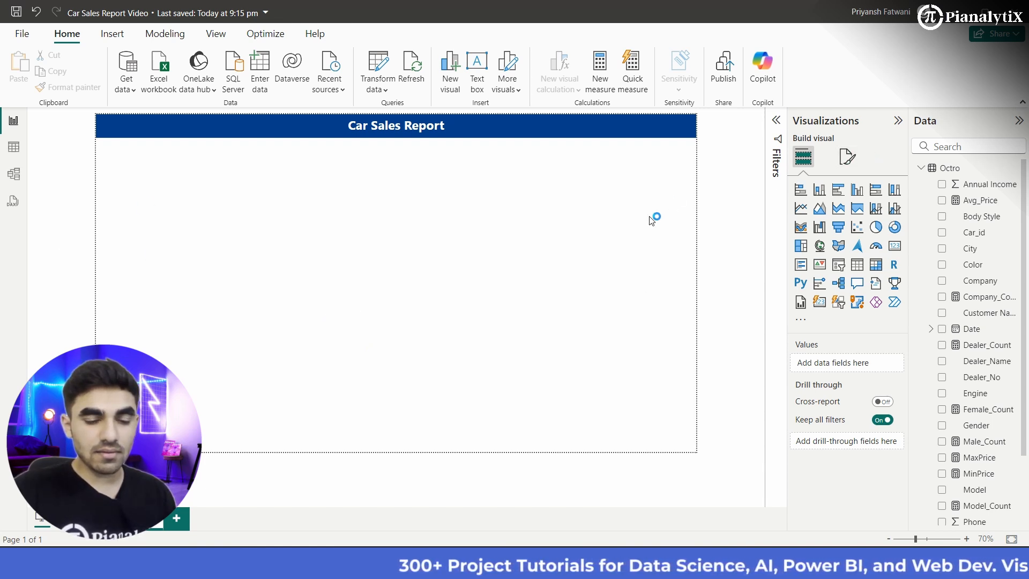
left_click(847, 159)
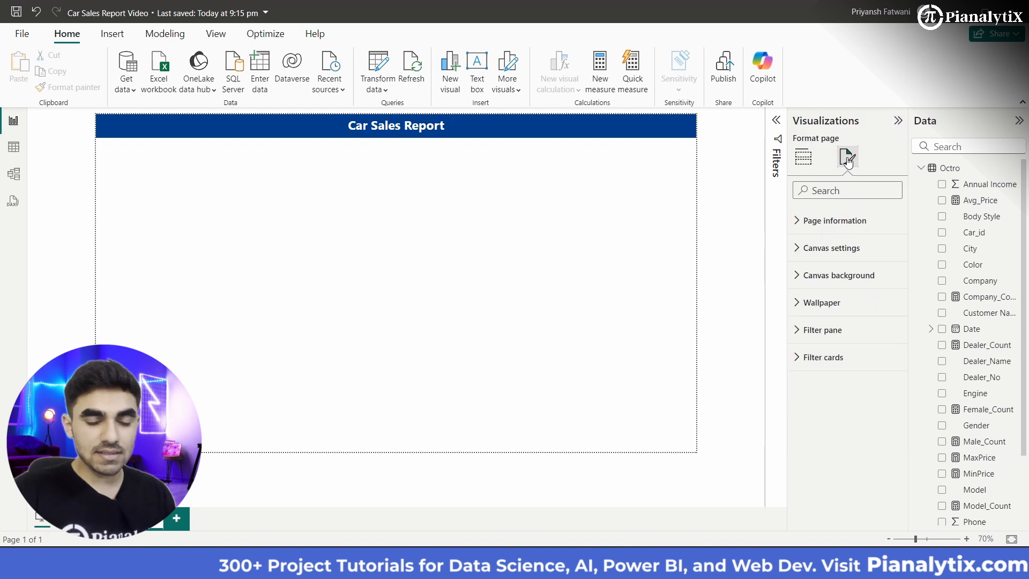
left_click(816, 256)
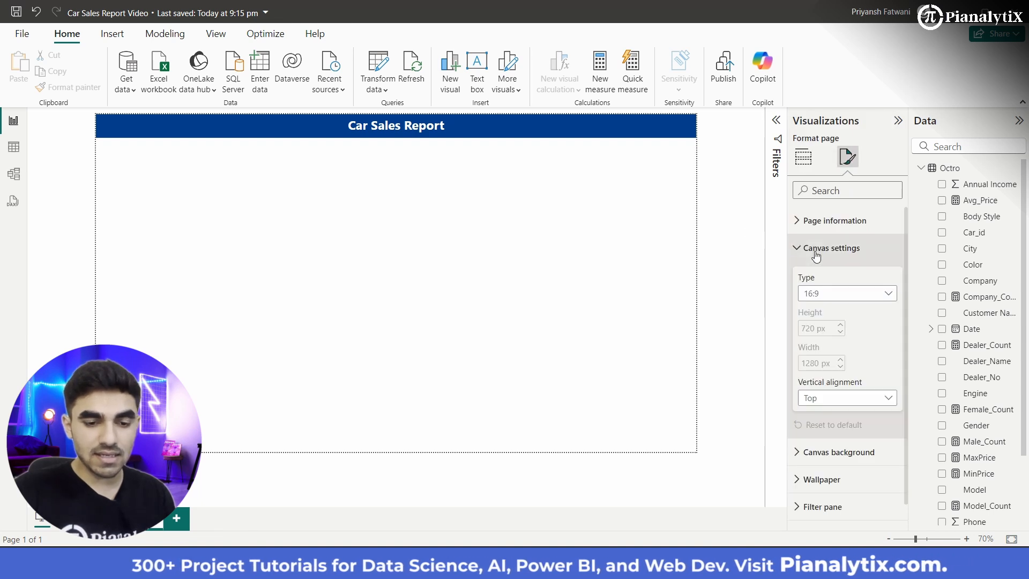
left_click(837, 296)
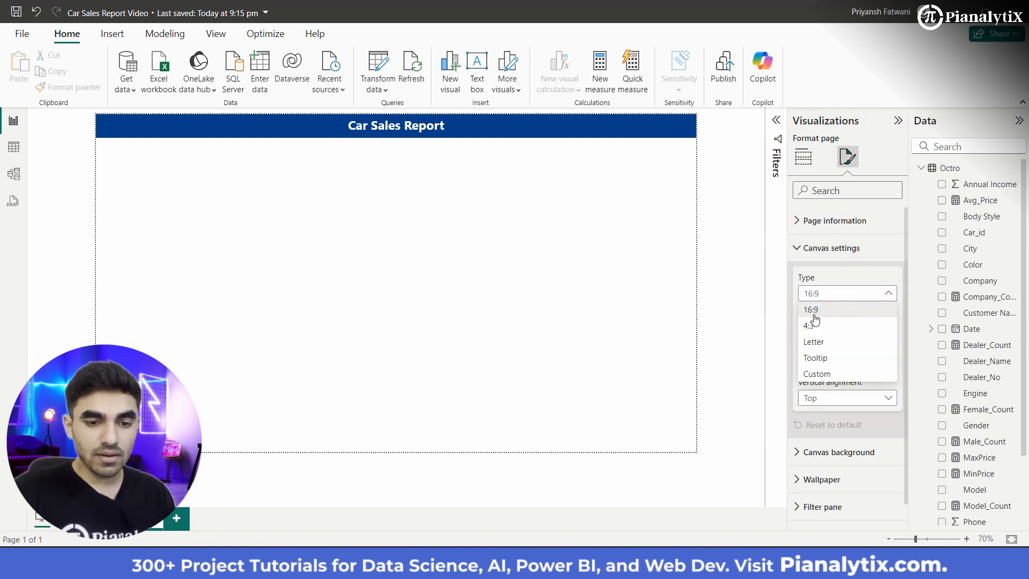
left_click(823, 374)
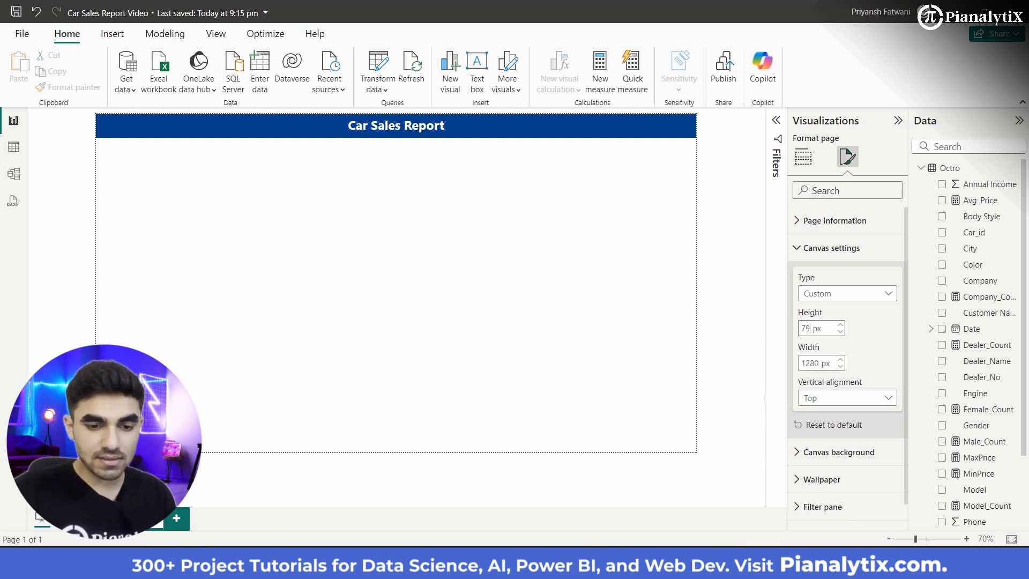
key("Return")
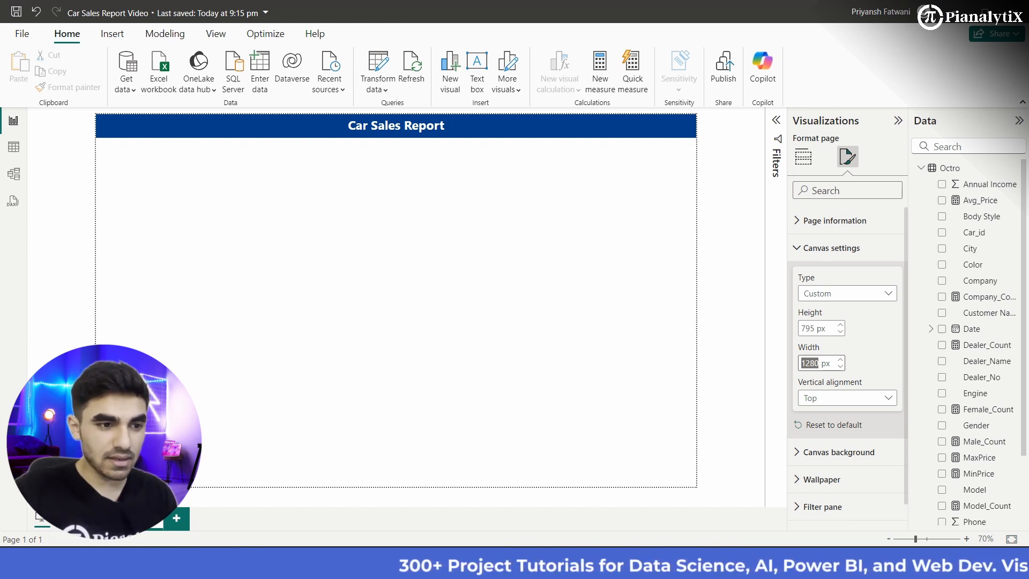
type("1390")
key("Return")
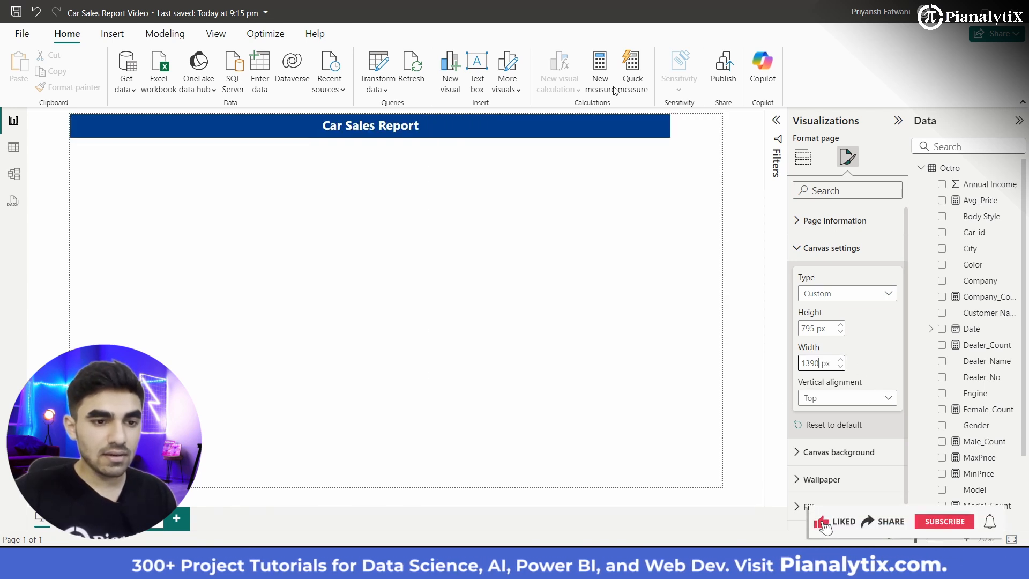
Step: Stretch the "Car Sales Report" text box to the page's right edge and deselect it
left_click(645, 126)
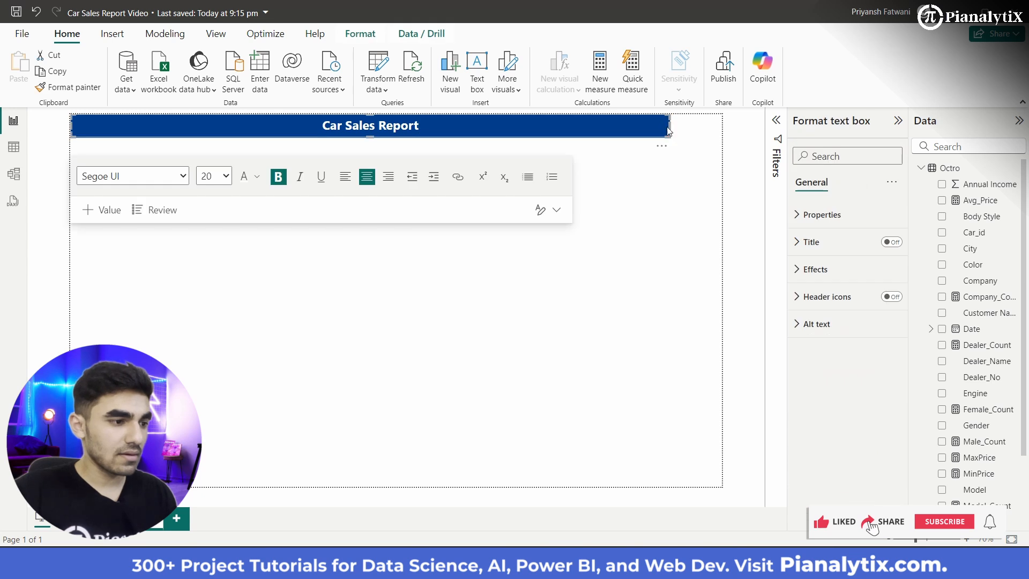
left_click_drag(670, 127, 721, 127)
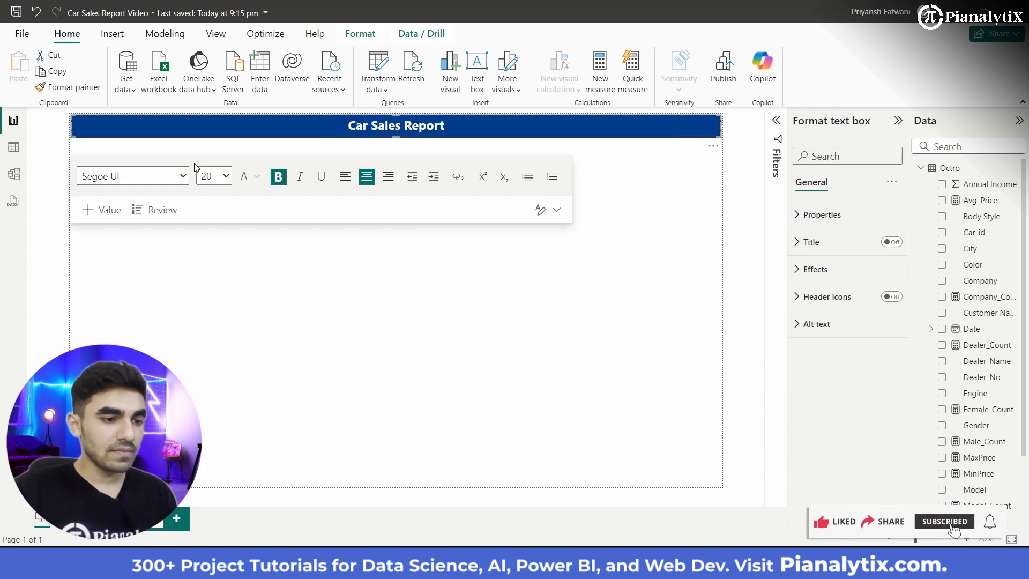
left_click(471, 348)
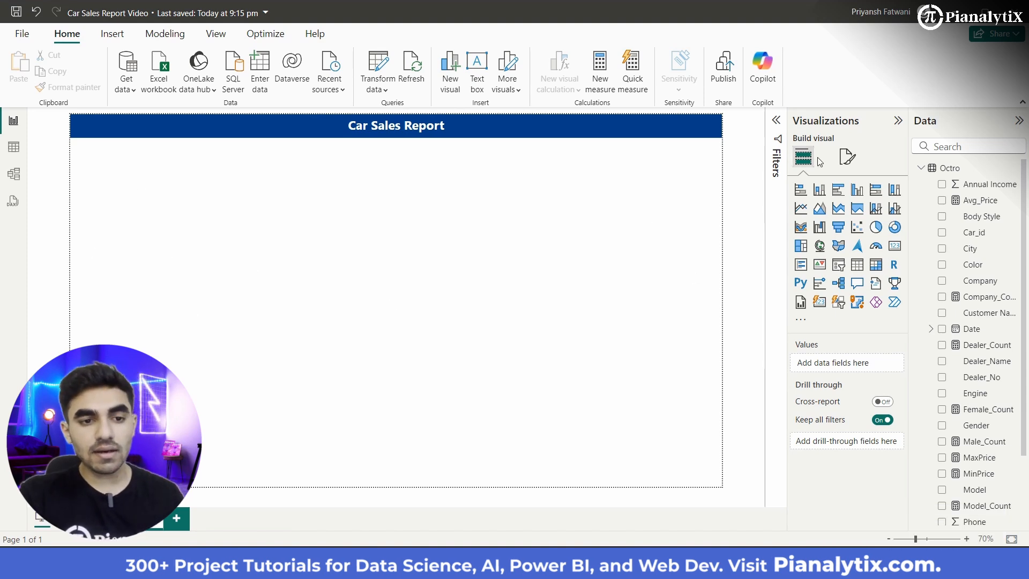
Step: Set the custom page canvas width to 1290 px
left_click(848, 157)
left_click(816, 259)
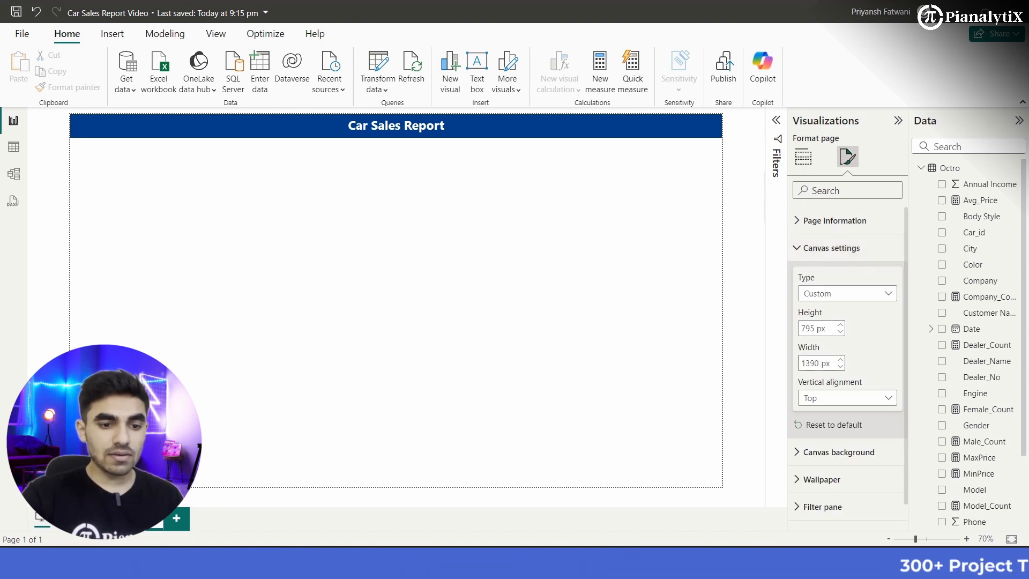
double_click(810, 364)
left_click(802, 363)
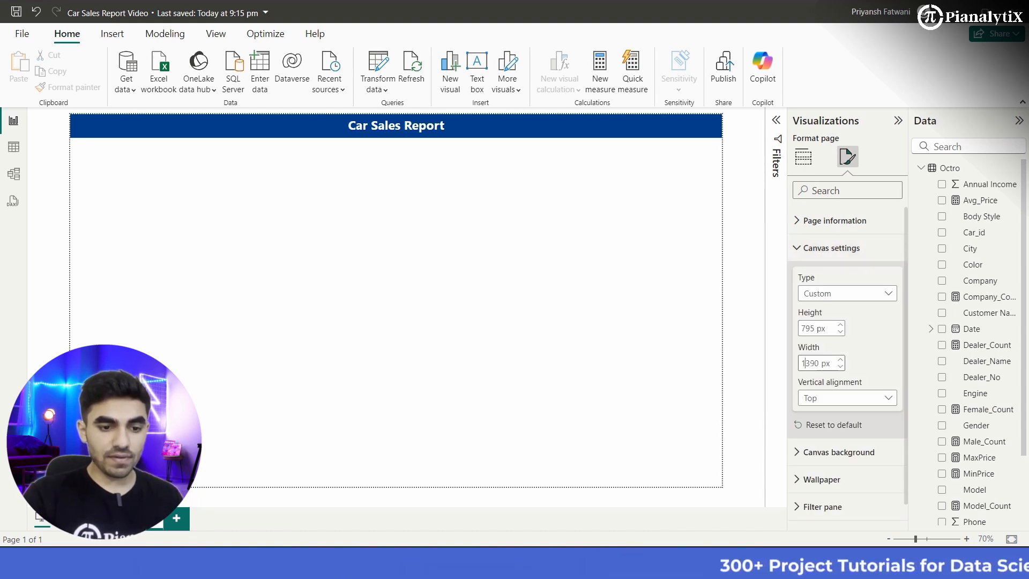
key("Right")
key("Delete")
type("2")
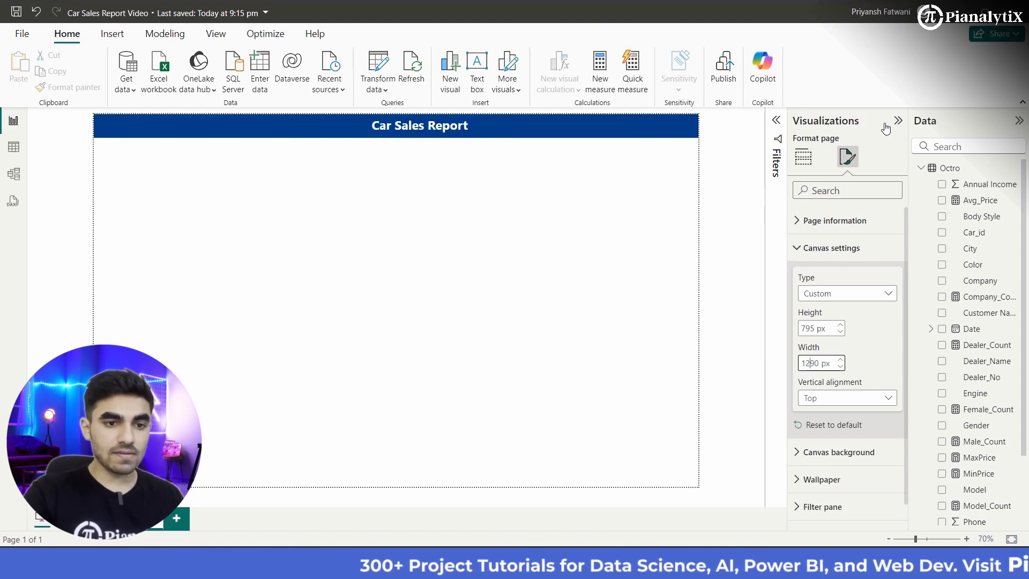
left_click(564, 318)
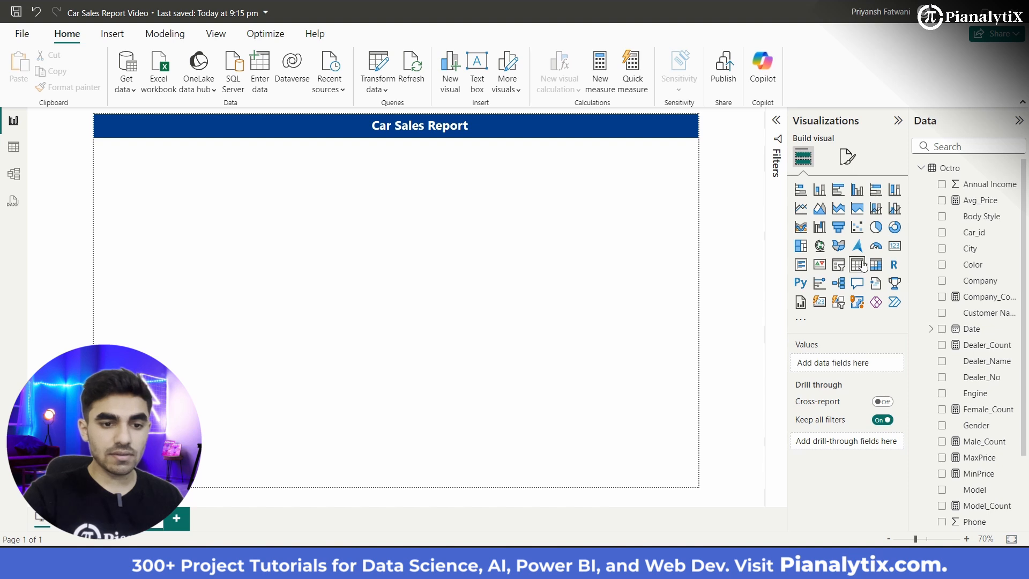
Step: Insert a card visual showing Total_Entries and delete the stray Total_Entries table beneath it
left_click(894, 247)
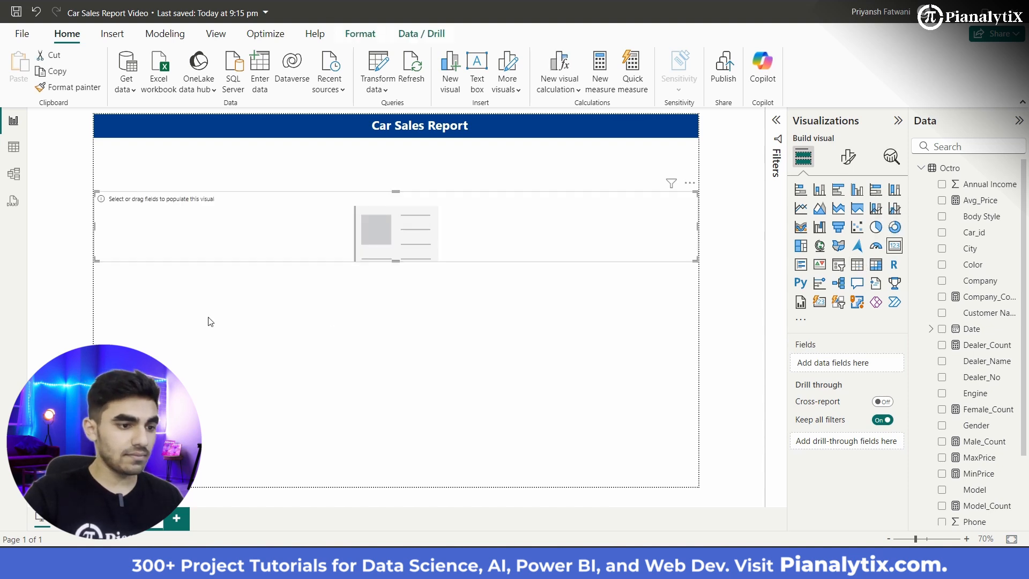
left_click(336, 292)
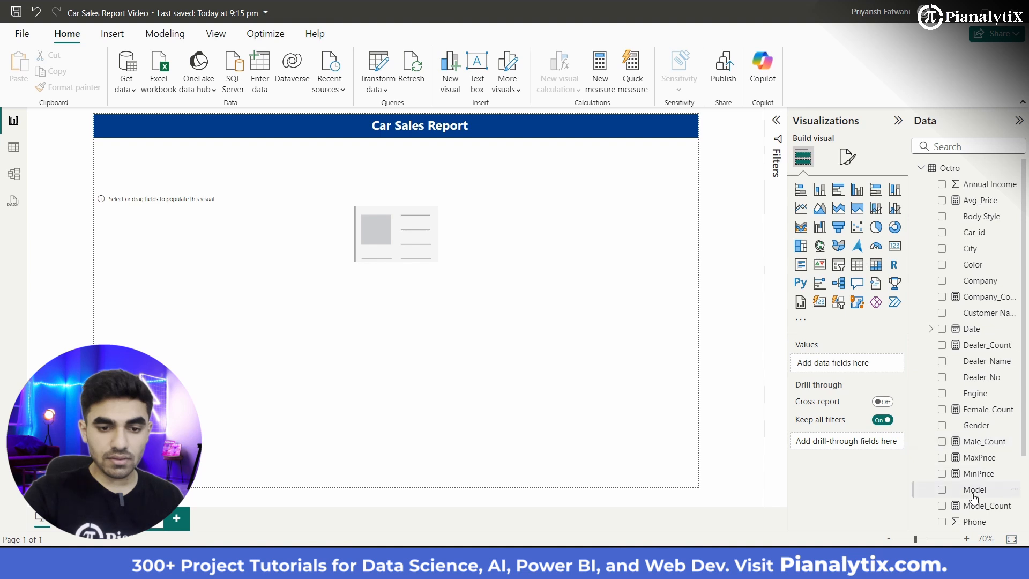
scroll(975, 497, "down", 4)
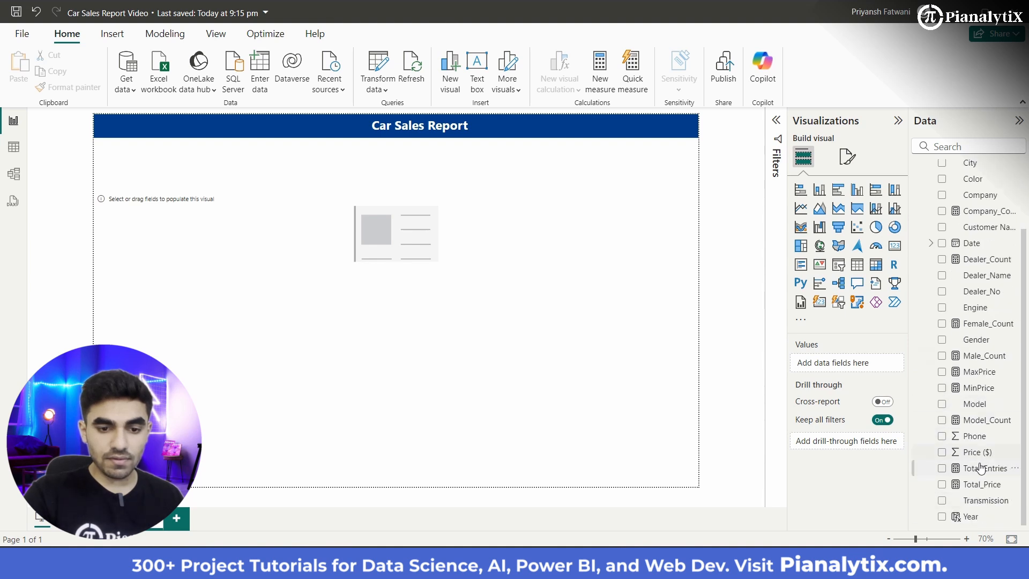
left_click_drag(905, 438, 856, 368)
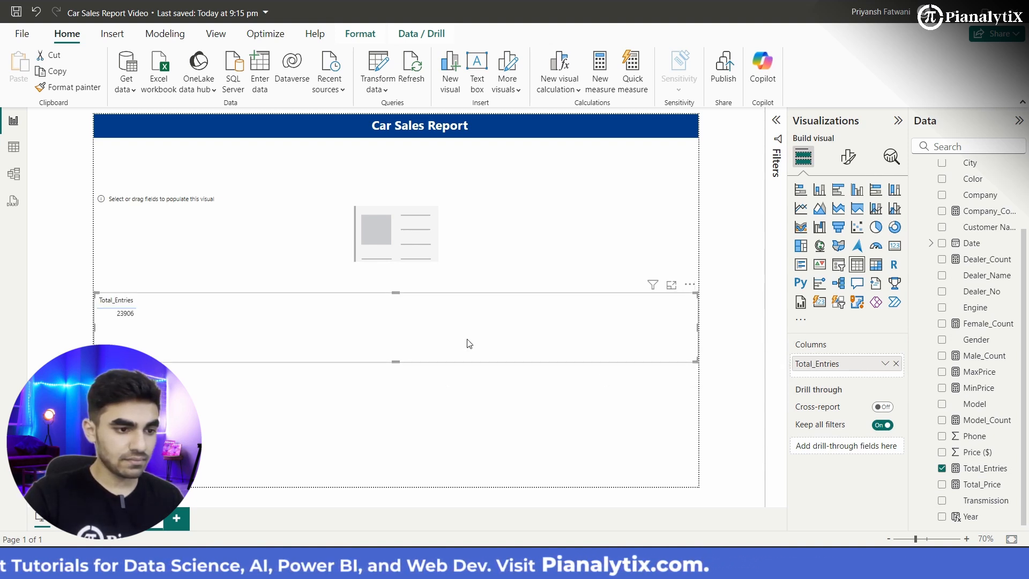
left_click(418, 241)
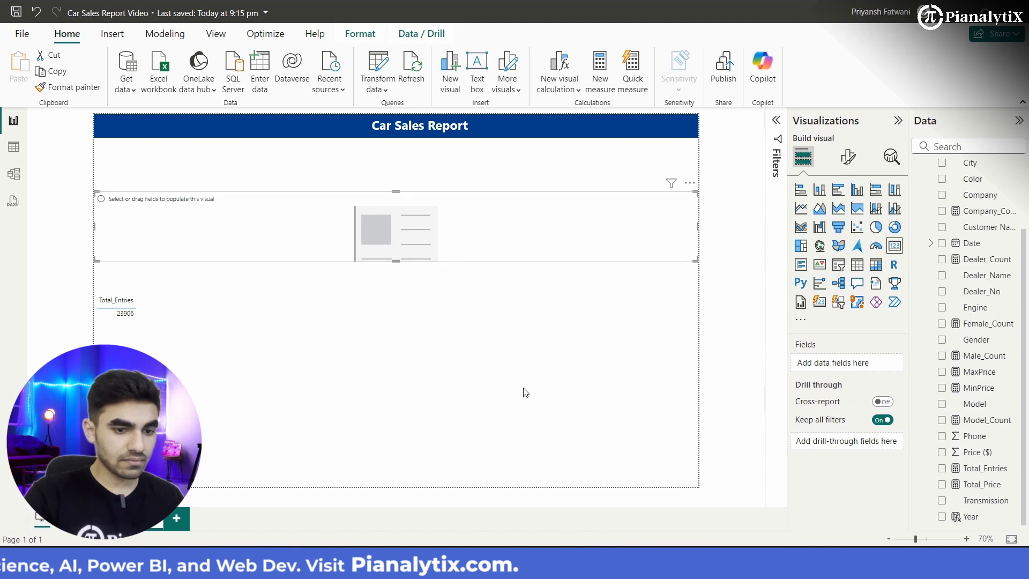
left_click_drag(985, 476, 857, 363)
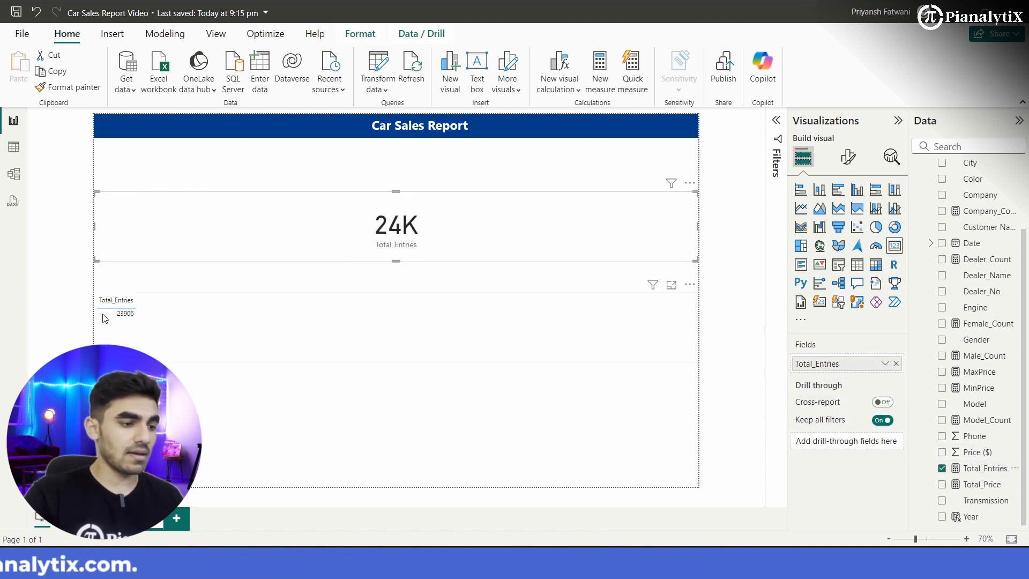
left_click(690, 284)
left_click(713, 349)
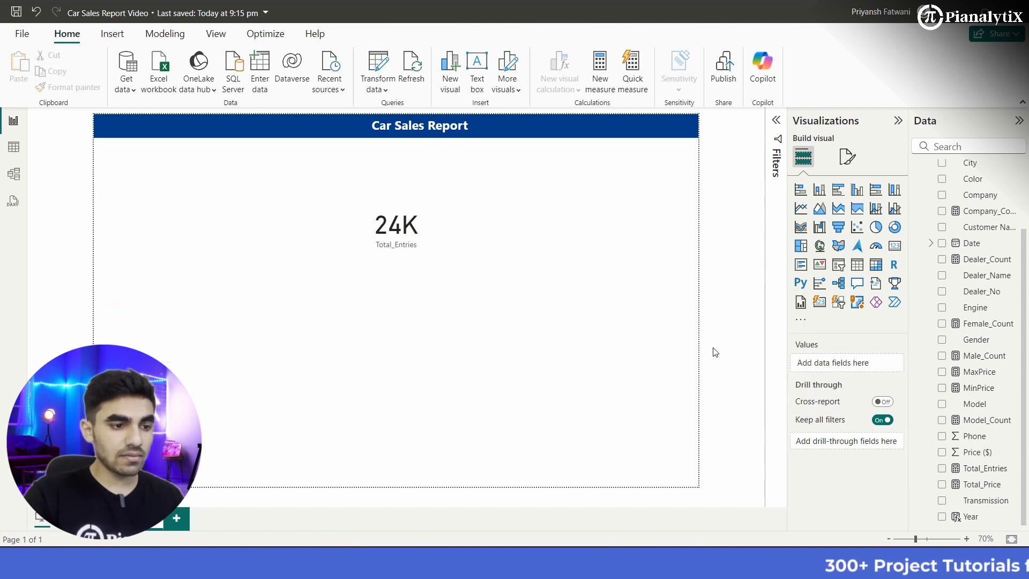
Step: Shrink the Total_Entries card to a small square and place it below the left part of the banner
left_click(692, 252)
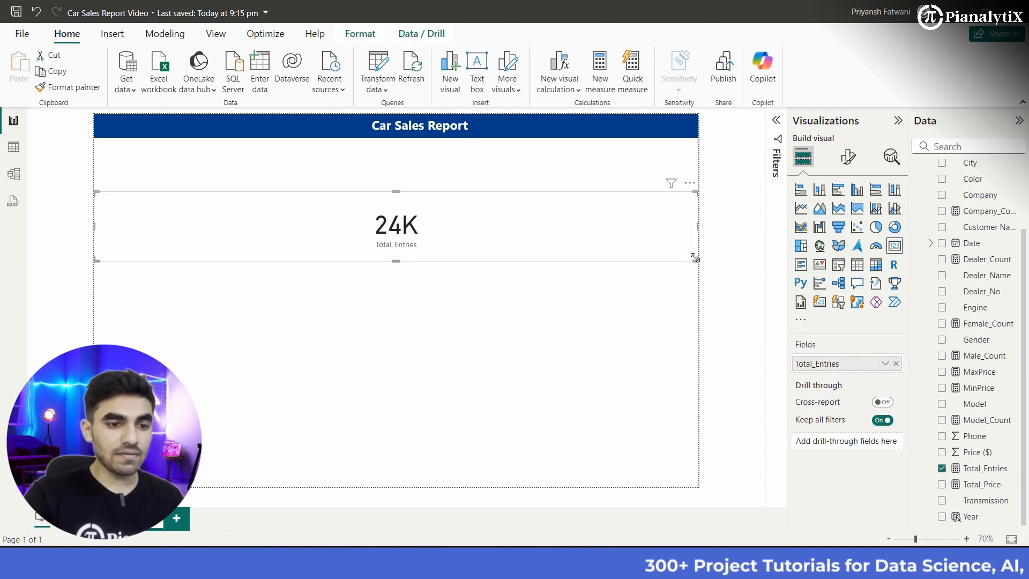
left_click_drag(695, 258, 309, 237)
mouse_move(232, 248)
left_mouse_down()
mouse_move(175, 269)
mouse_move(217, 258)
left_mouse_up()
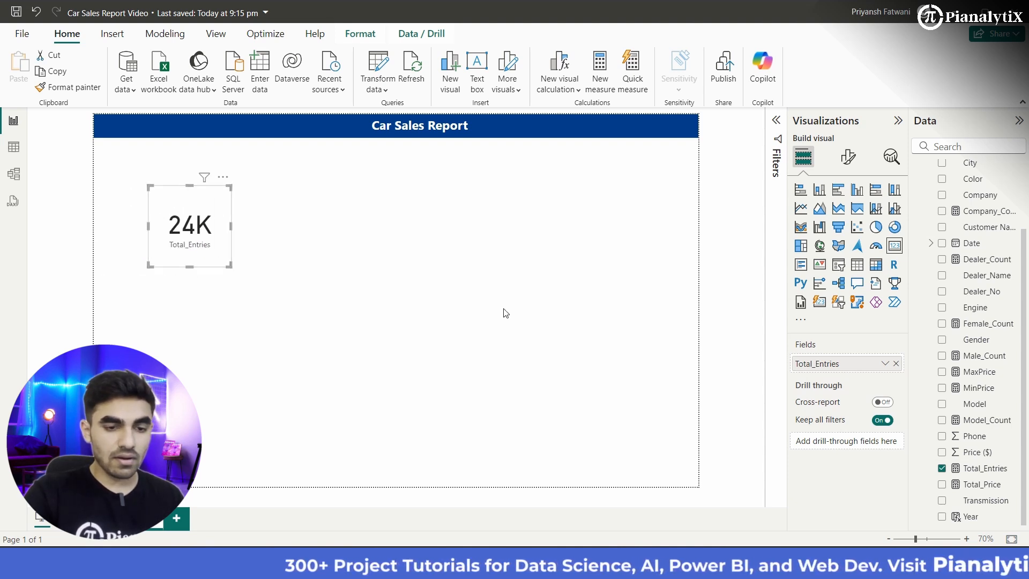
Step: Open the card's Total_Entries field name for renaming in this visual only
left_click(885, 364)
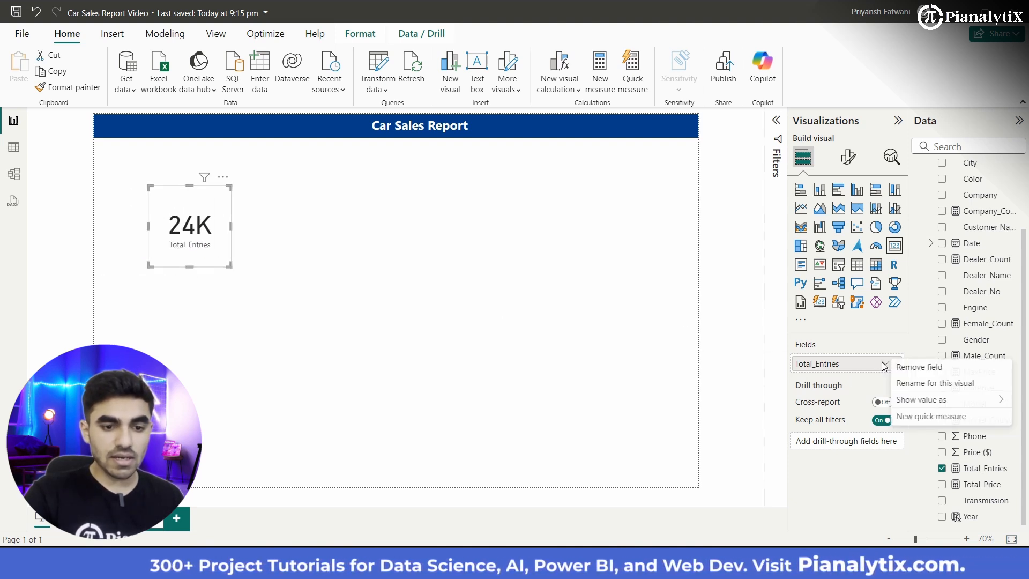
left_click(913, 383)
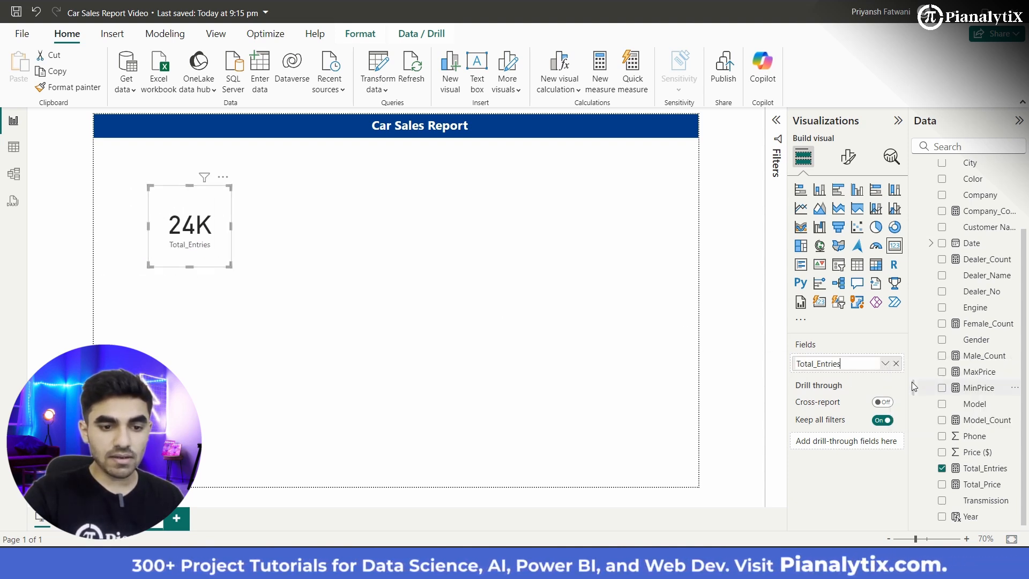
left_click(885, 364)
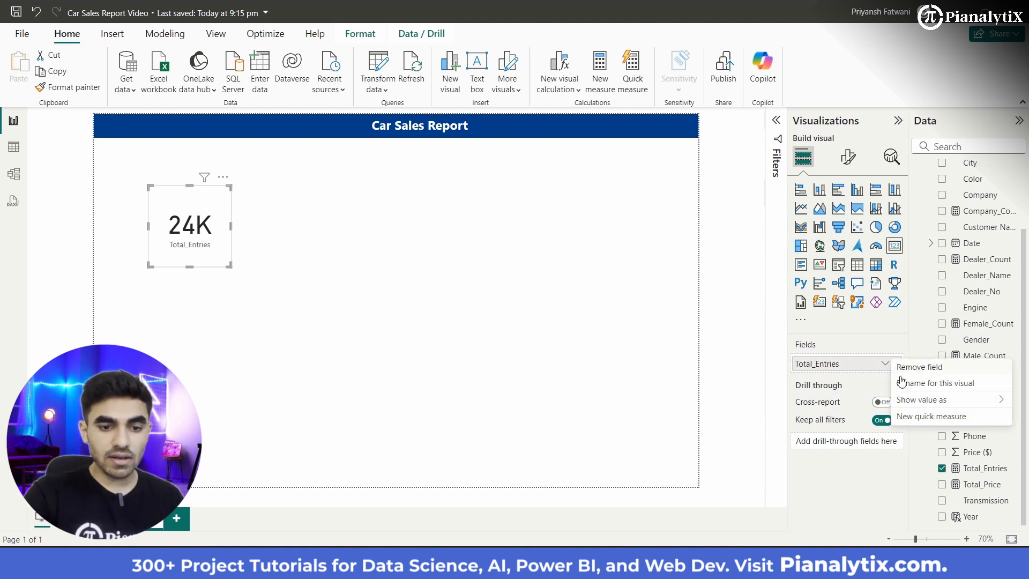
left_click(906, 383)
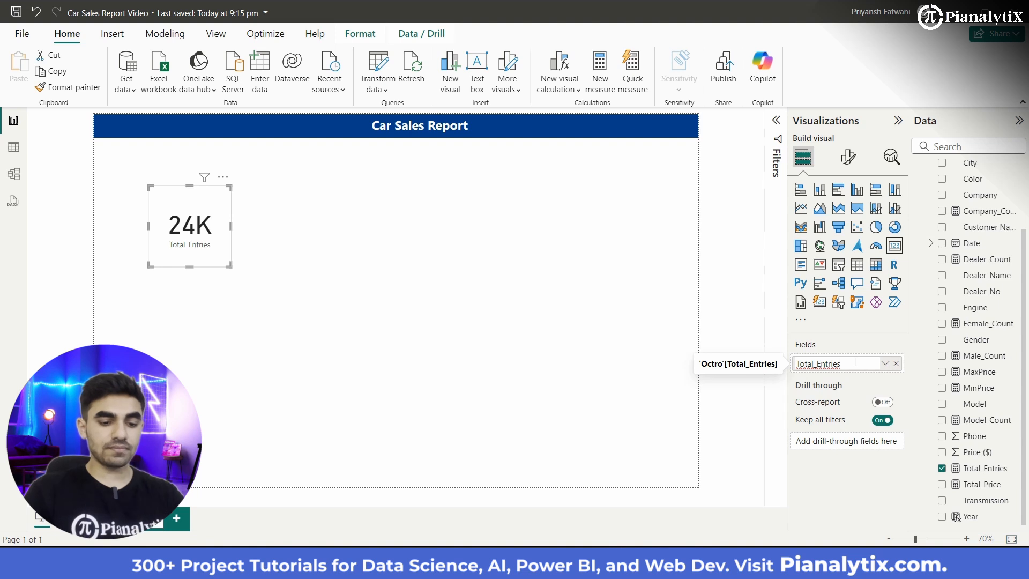
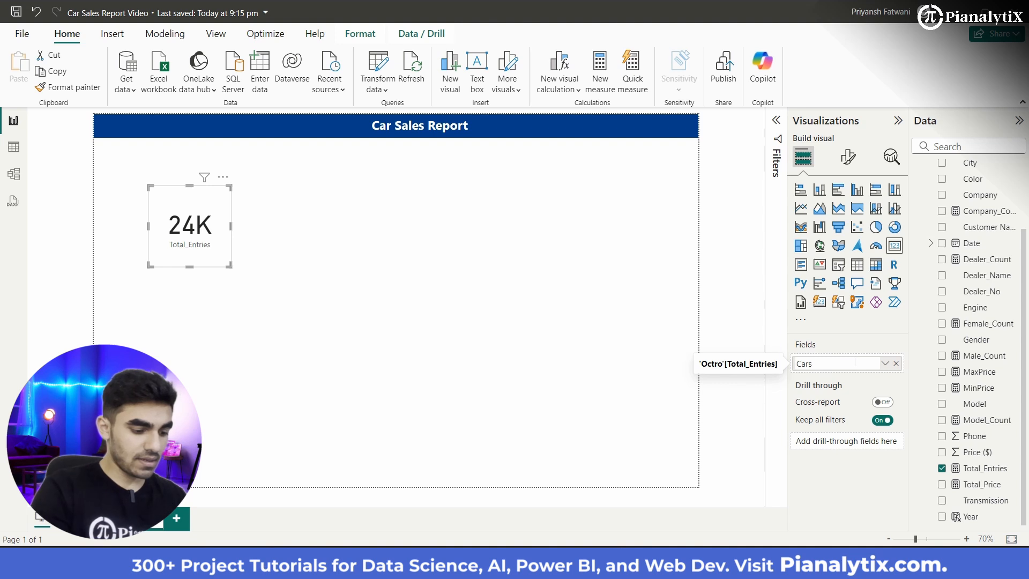
Step: Rename the card's Total_Entries field to "Cars Sold" for this visual
type("Cars Sold")
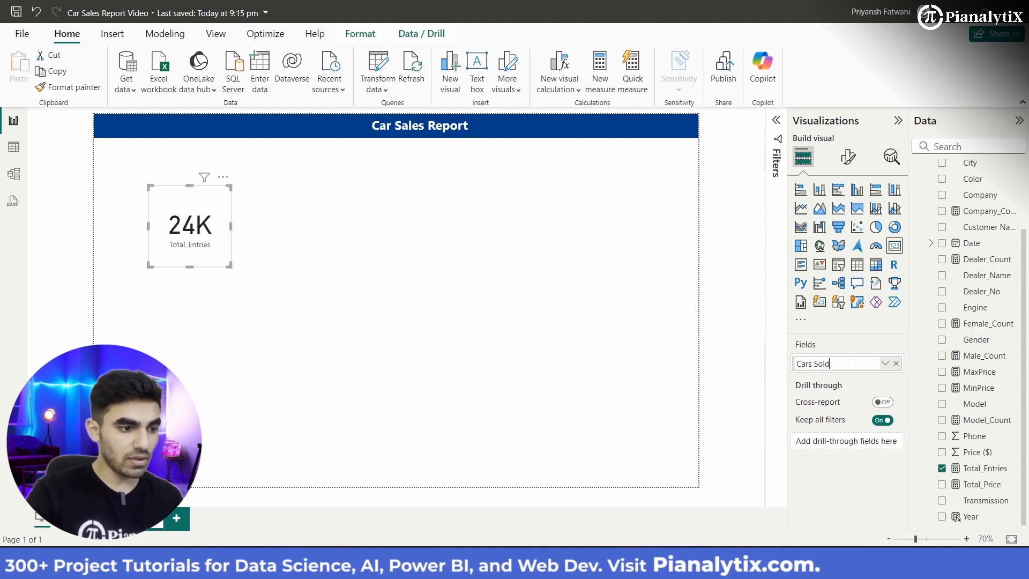
key("Return")
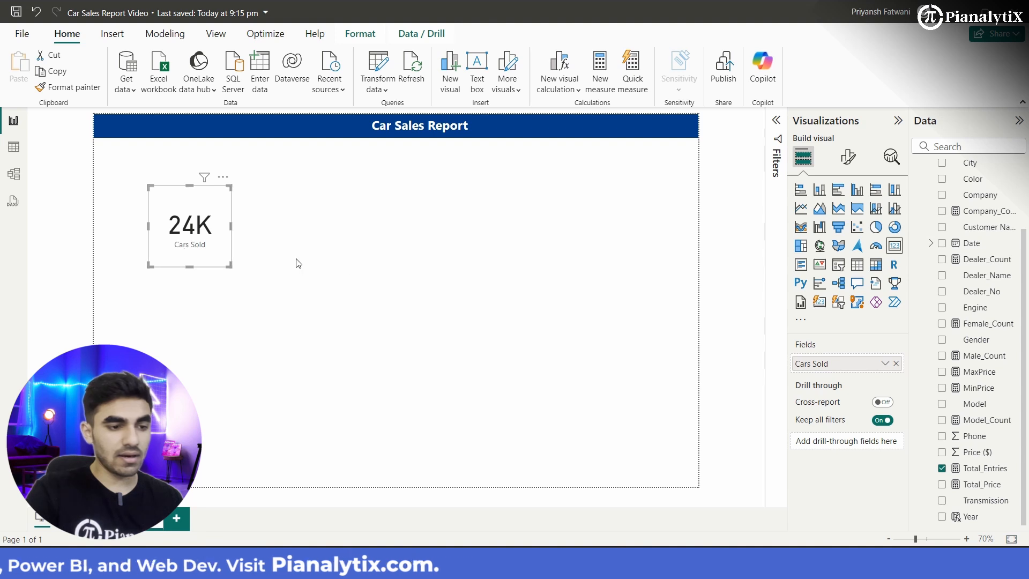
Step: Set the Cars Sold card's background color to the custom hex value #DADADA
left_click(849, 157)
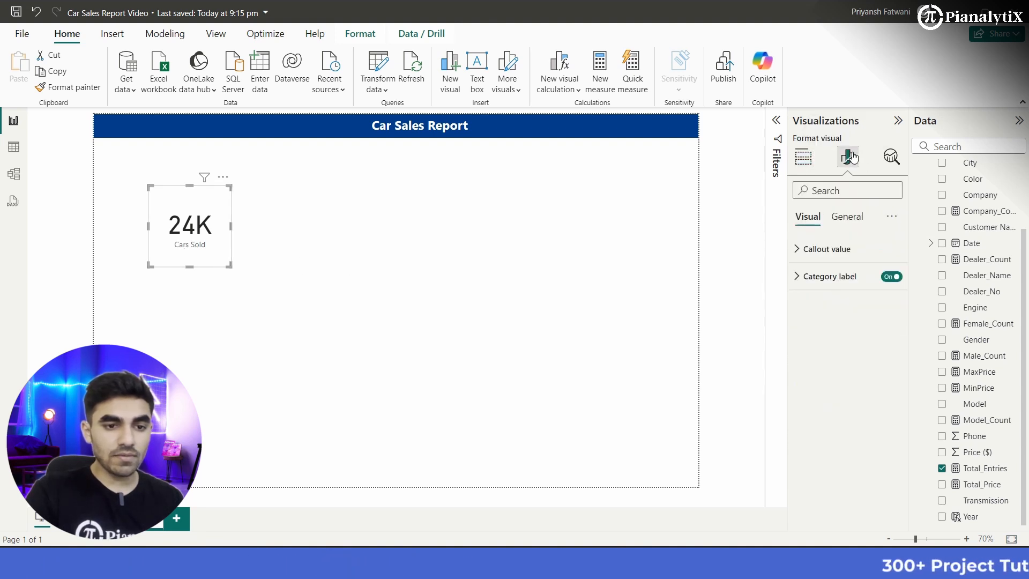
left_click(846, 217)
left_click(817, 304)
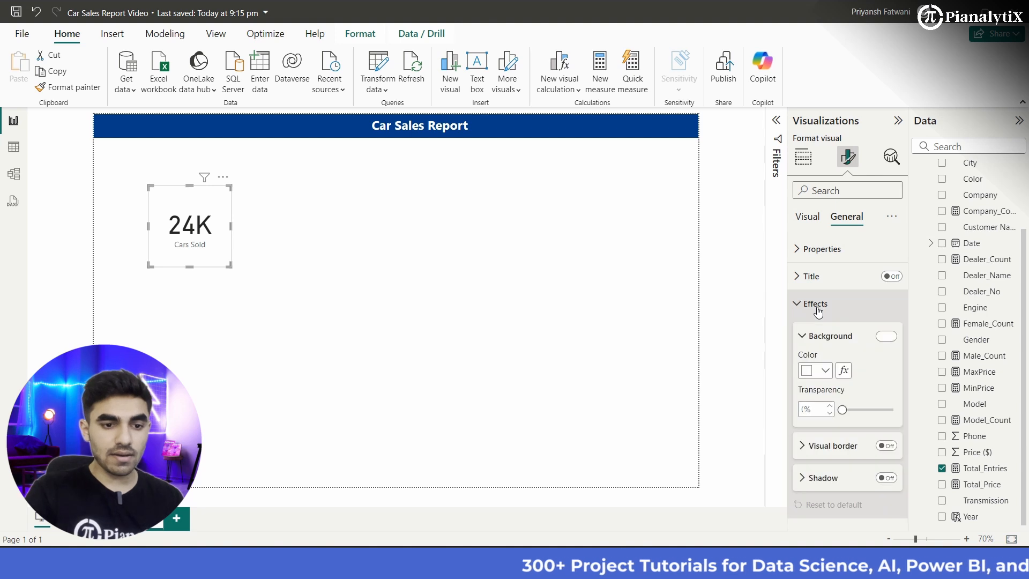
left_click(819, 370)
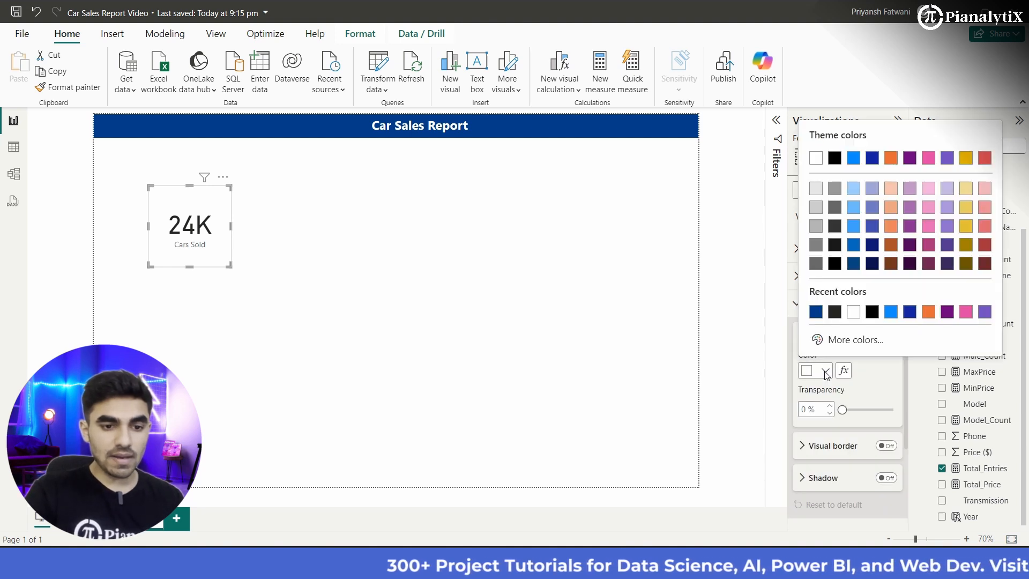
left_click(867, 345)
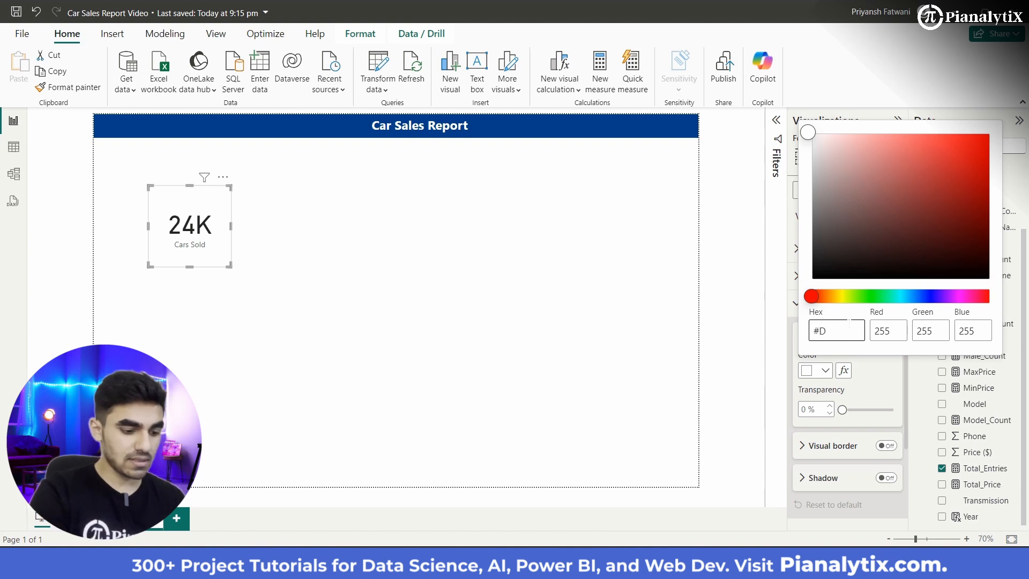
type("ADADA")
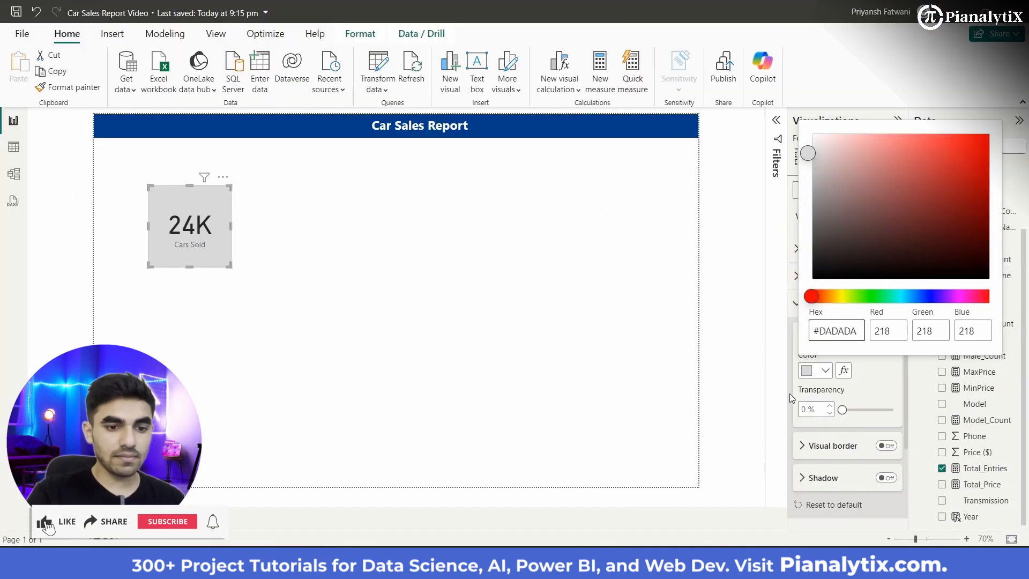
Step: Turn on the Cars Sold card's visual border and shadow, and round the border corners to 4 px
left_click(852, 452)
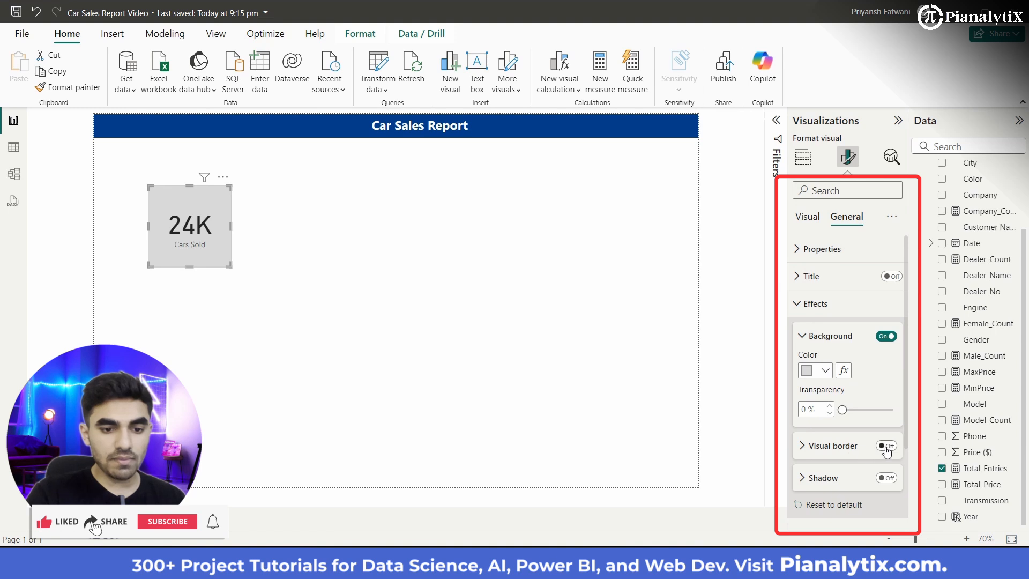
left_click(887, 477)
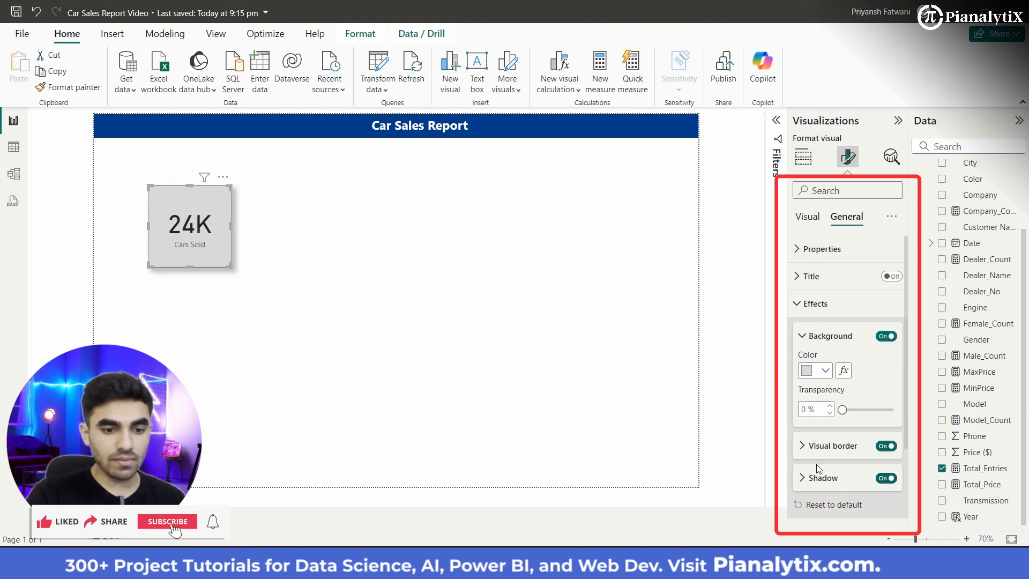
left_click(846, 453)
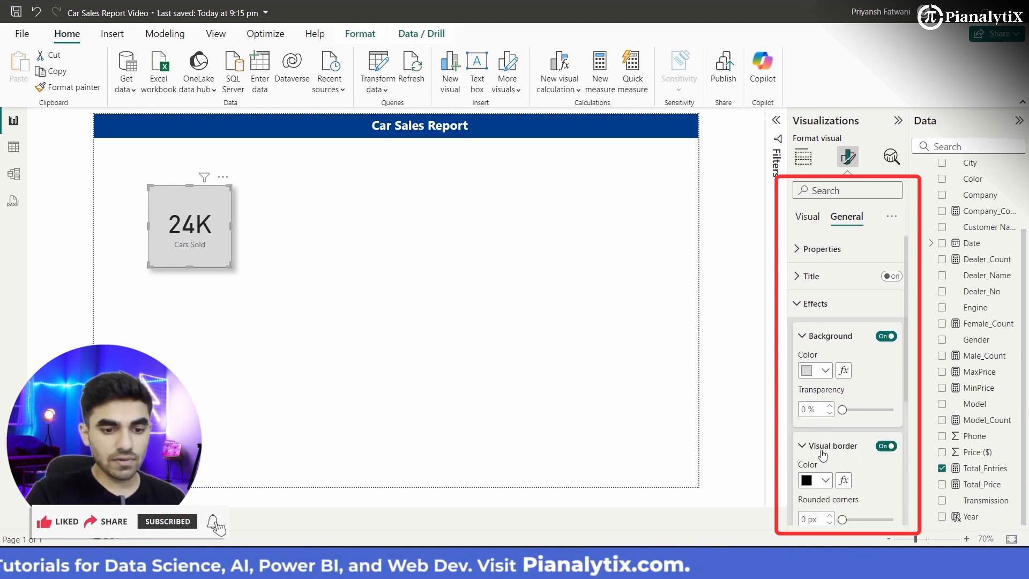
scroll(844, 429, "down", 3)
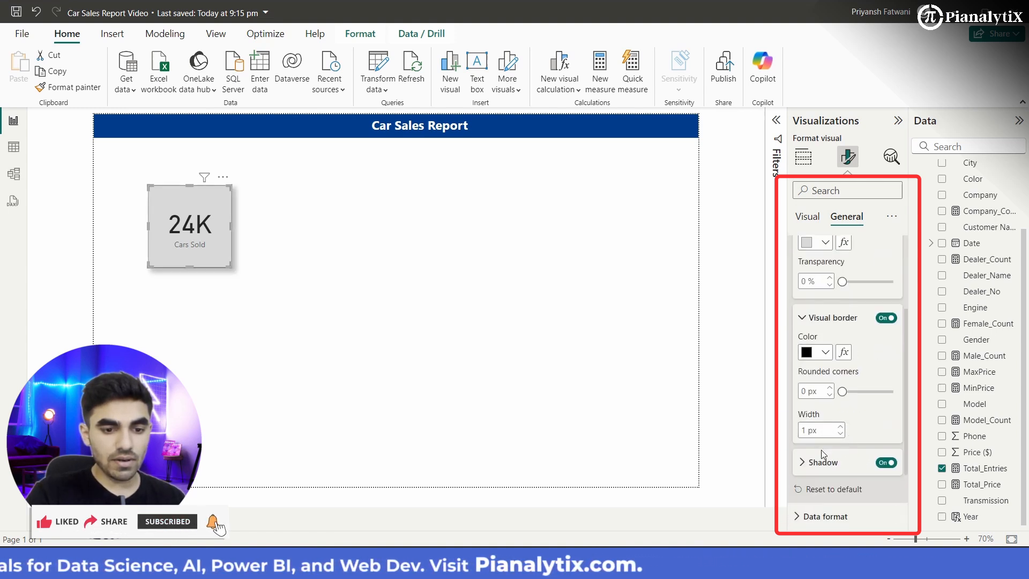
left_click(831, 386)
left_click(831, 386)
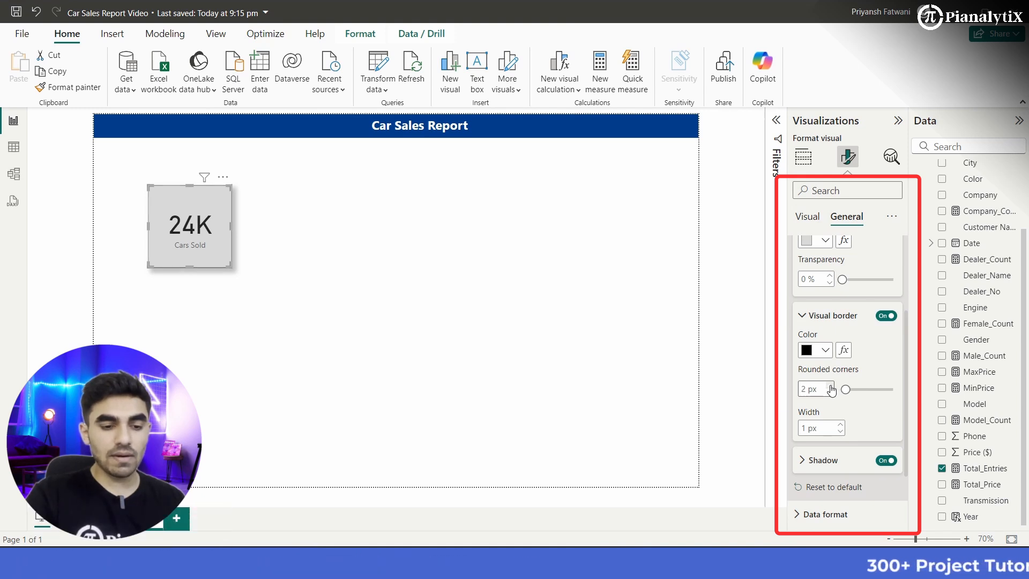
left_click(830, 386)
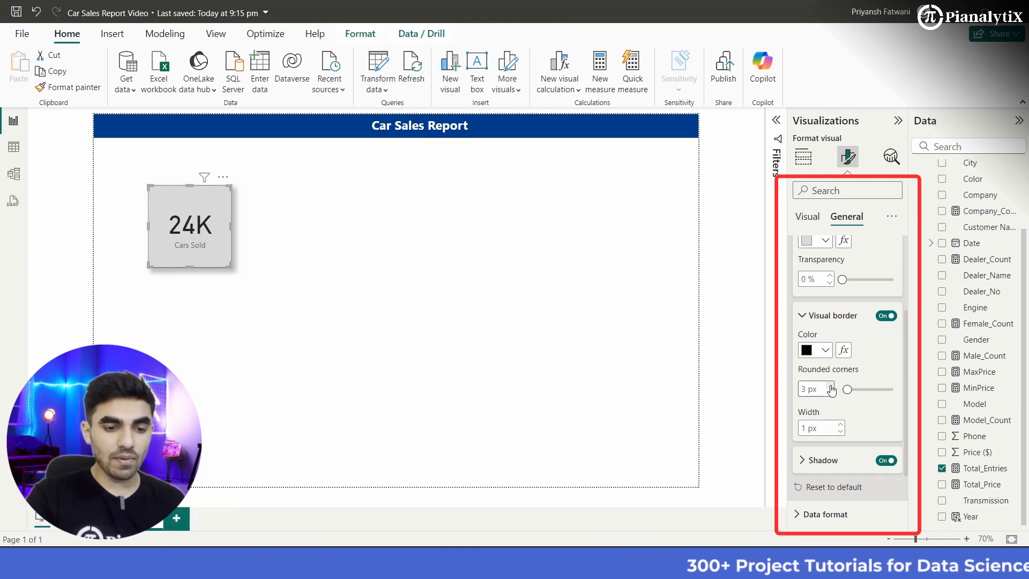
left_click(831, 386)
scroll(826, 423, "down", 2)
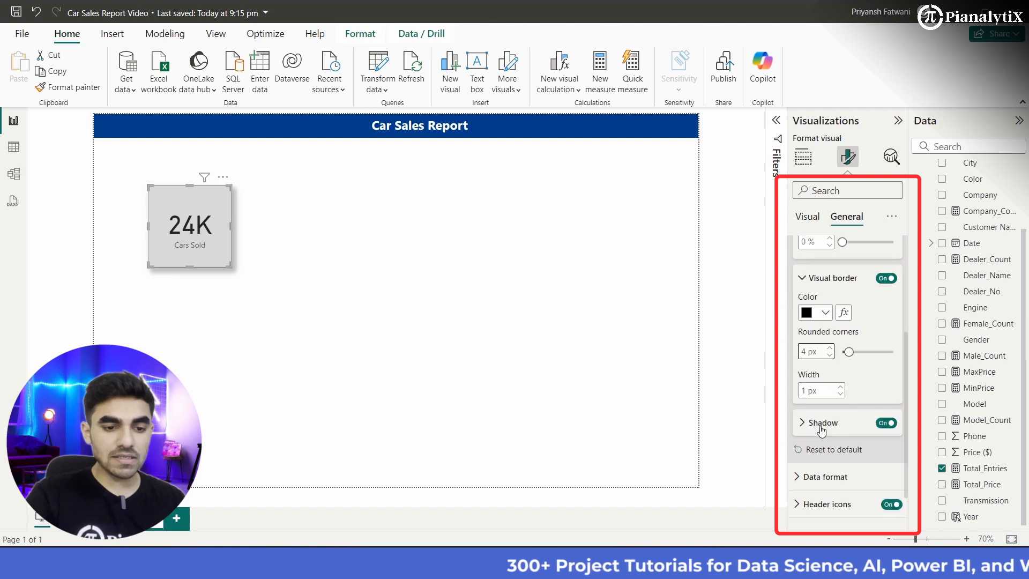
left_click(823, 375)
scroll(820, 418, "down", 1)
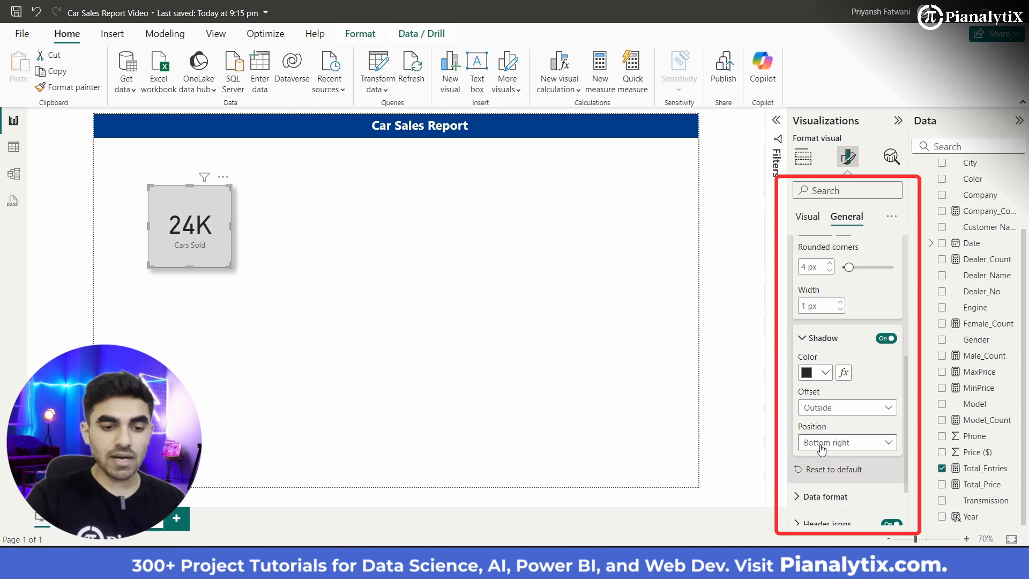
left_click(320, 274)
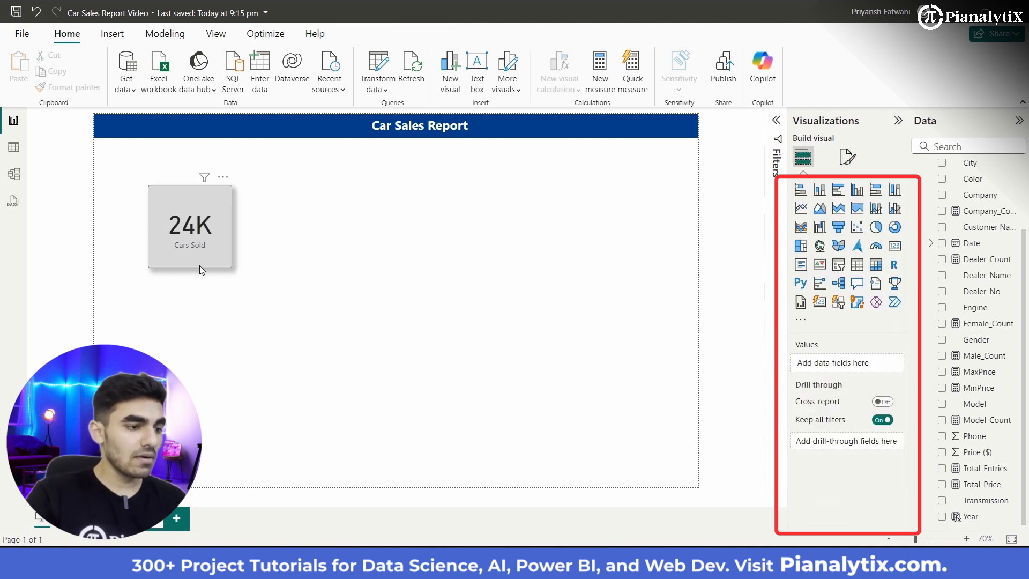
Step: Make the Cars Sold card's category label bold and near-black
left_click(175, 250)
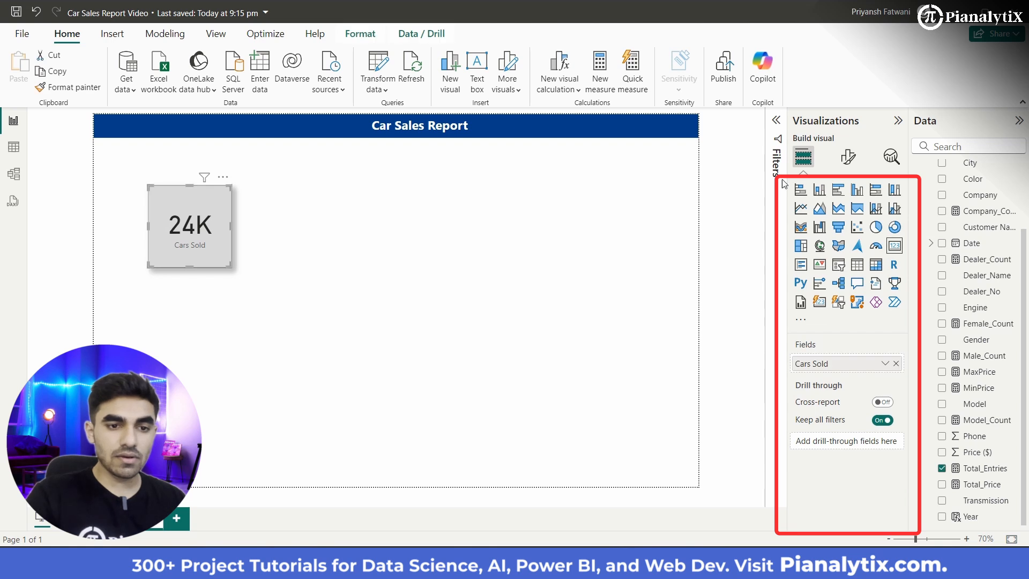
left_click(846, 159)
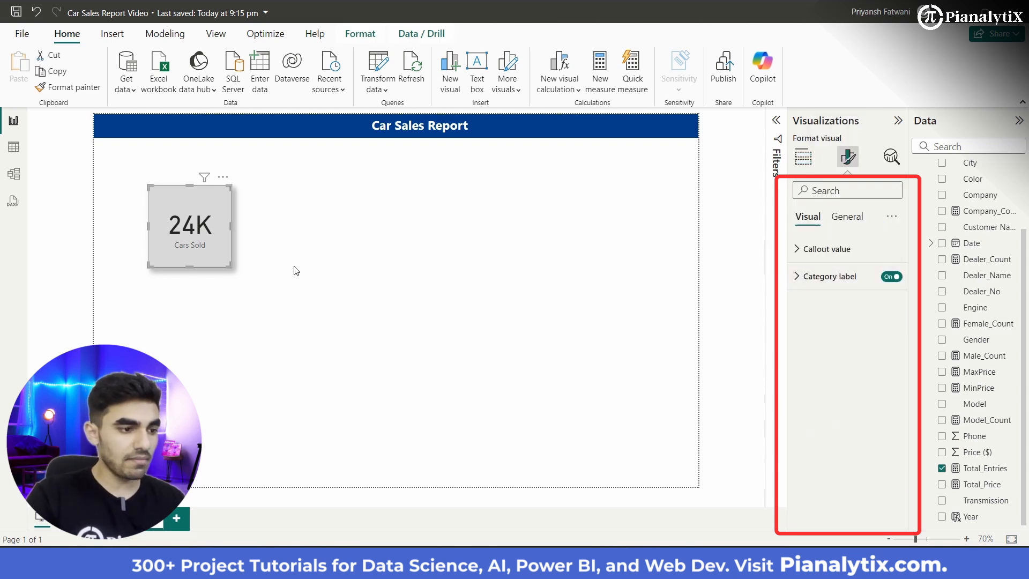
left_click(847, 276)
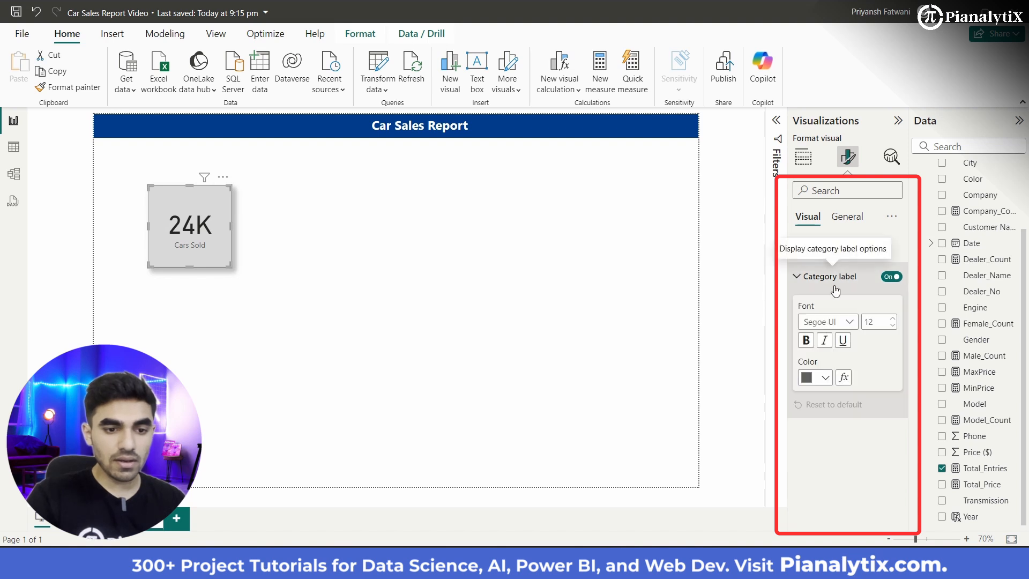
left_click(816, 378)
left_click(853, 320)
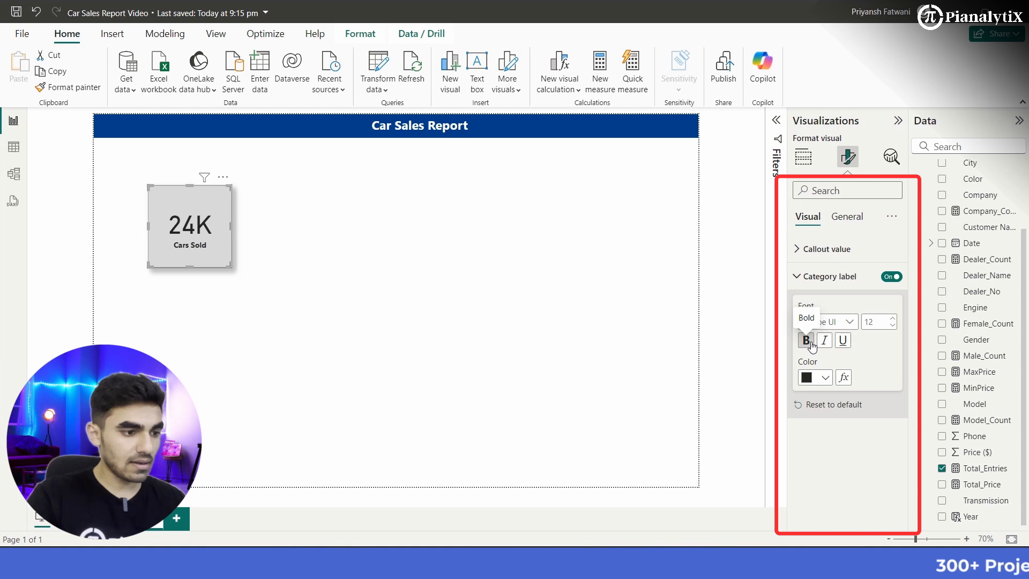
Step: Set the card's callout value font to Segoe UI Semibold and its category label font size to 15
left_click(830, 249)
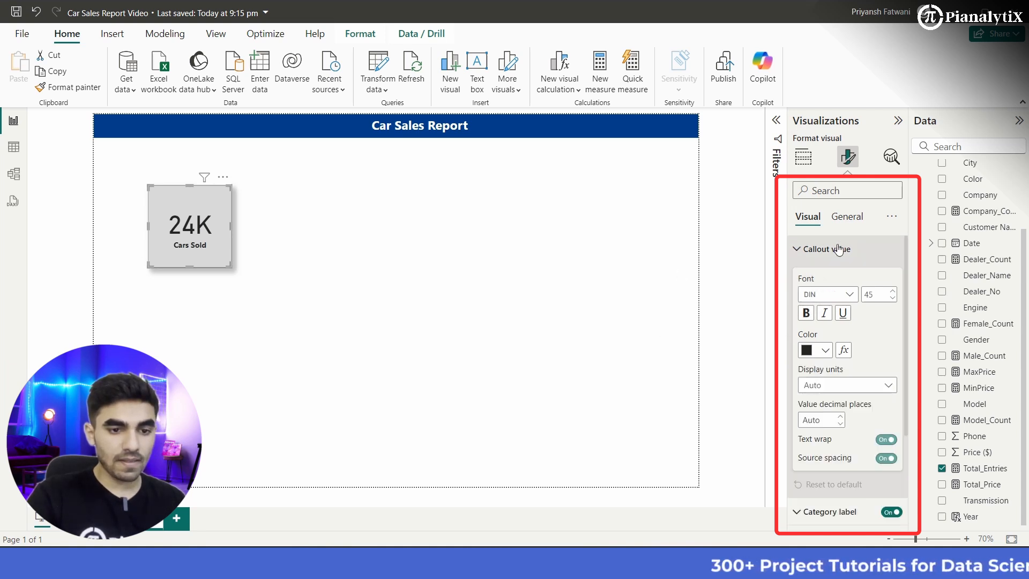
left_click(836, 294)
scroll(852, 345, "down", 3)
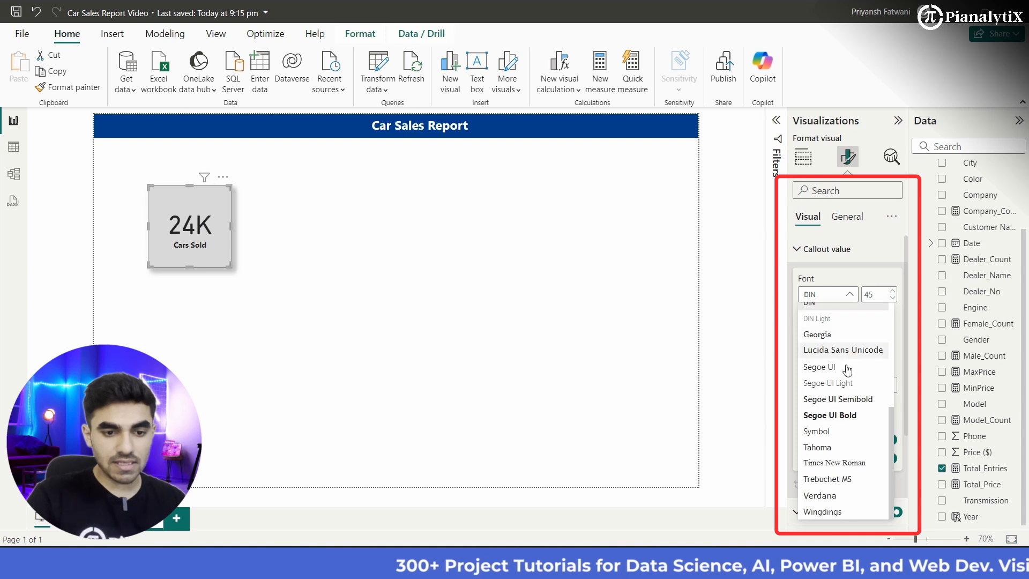
left_click(843, 398)
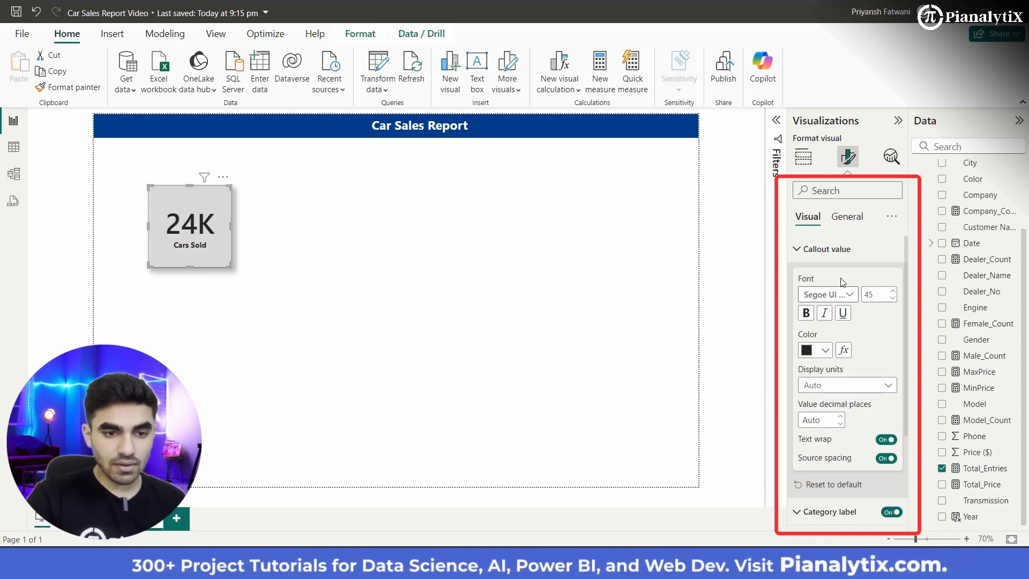
left_click(827, 248)
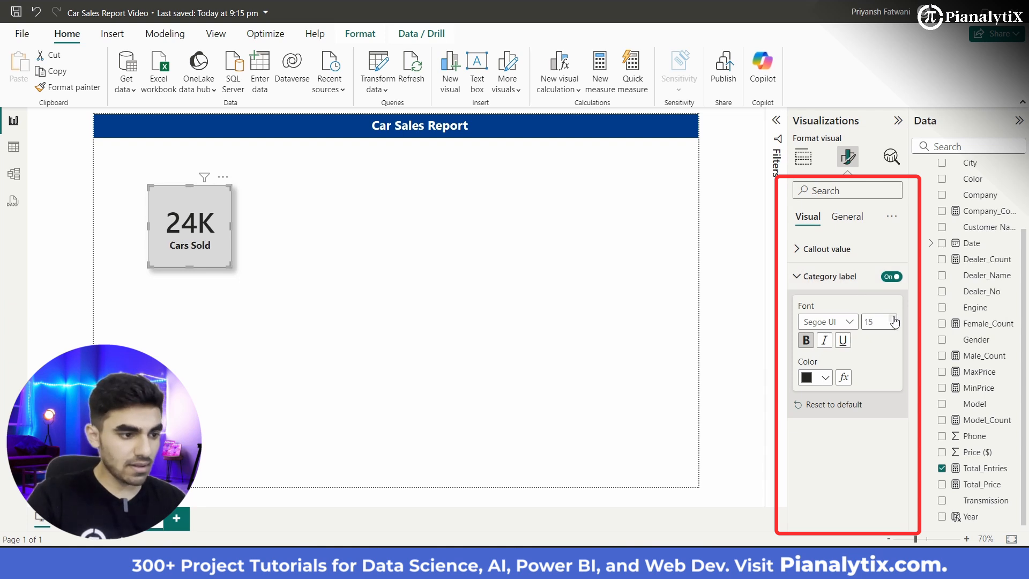
left_click(346, 266)
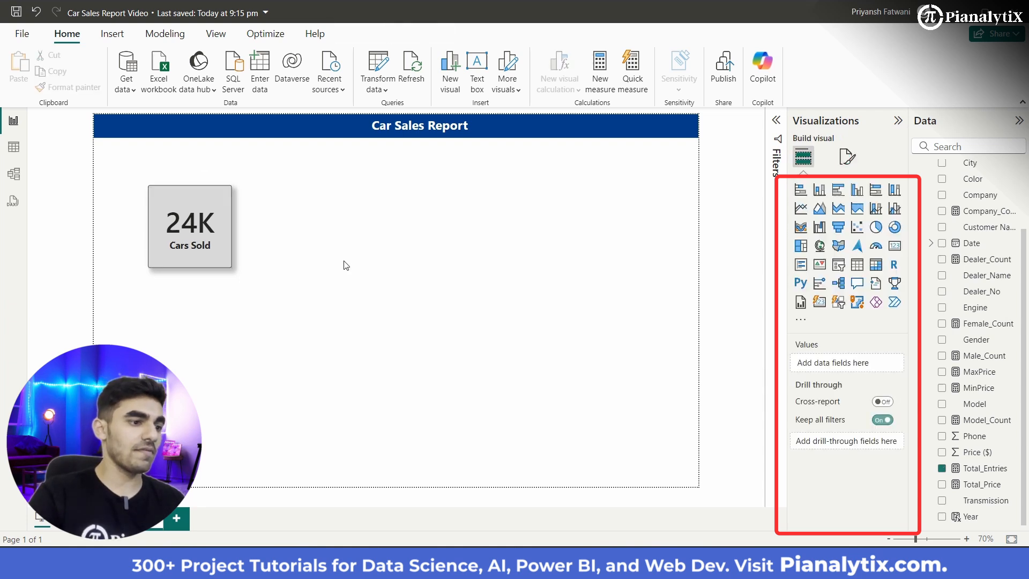
Step: Reduce the height of the Cars Sold card slightly, keeping its width
left_click(199, 250)
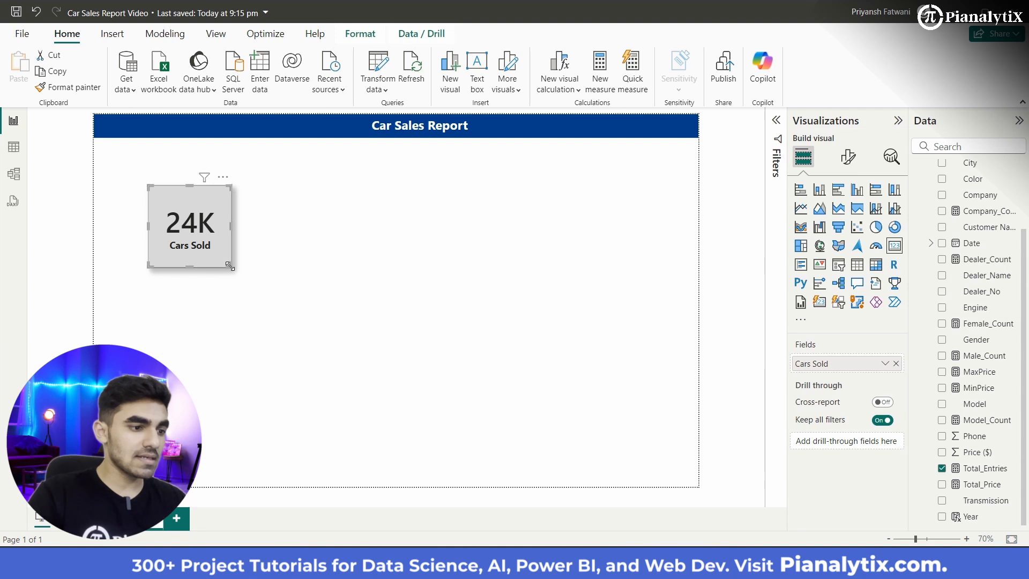
left_click_drag(230, 266, 230, 249)
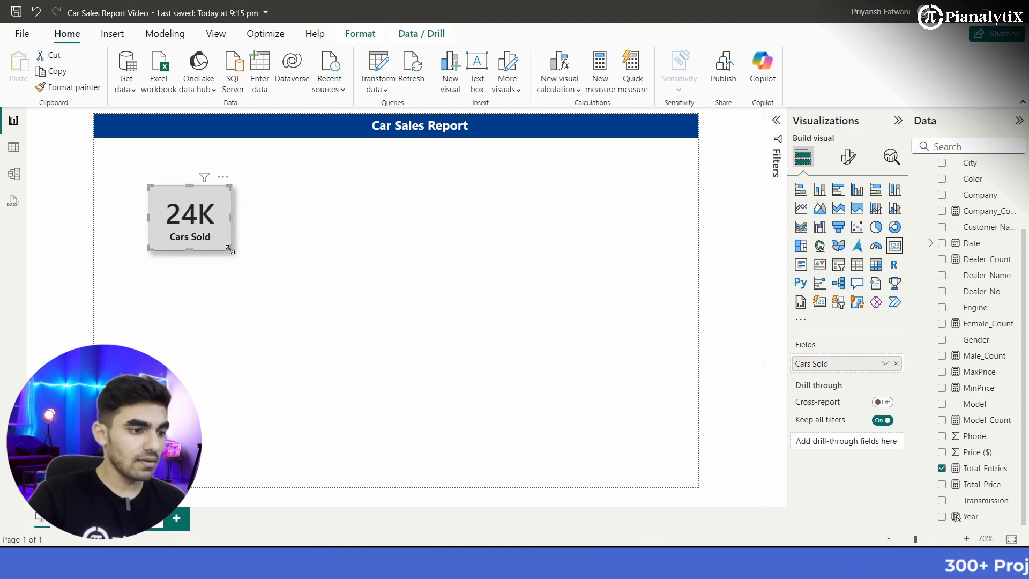
left_click(276, 251)
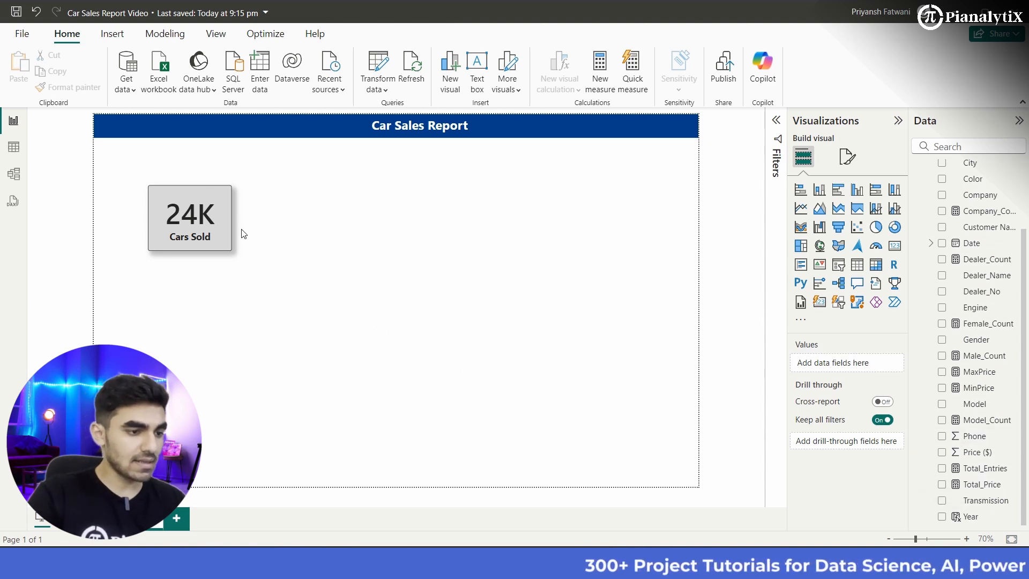
Step: Copy the formatted Cars Sold card and paste three duplicates of it onto the page
left_click(214, 227)
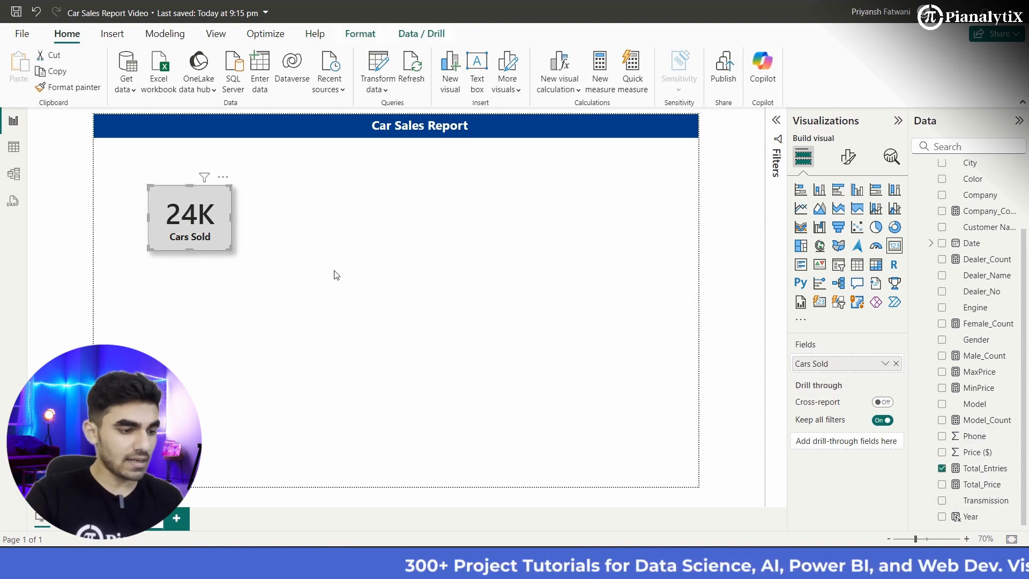
left_click(384, 278)
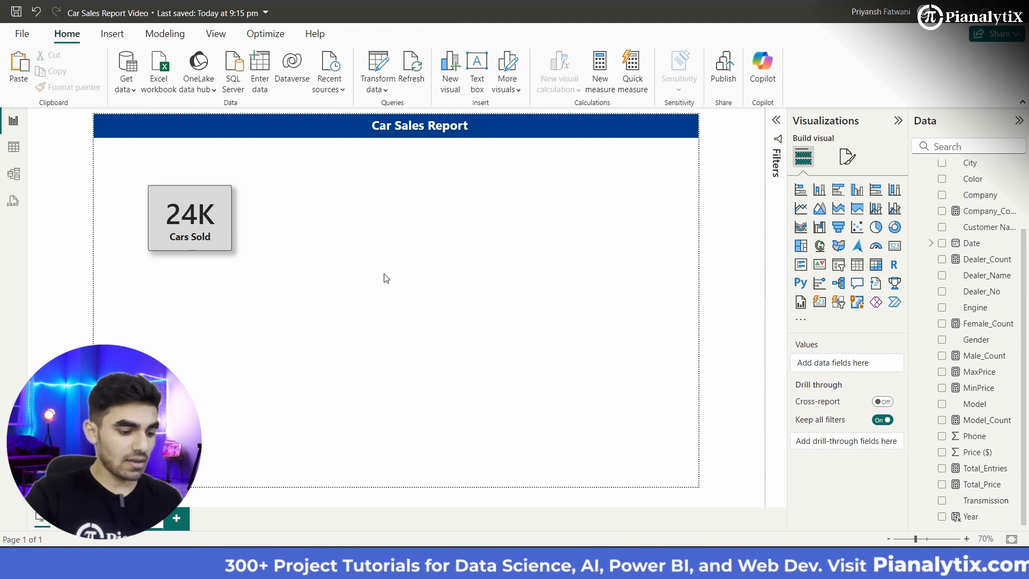
key("ctrl+v")
key("ctrl+v")
key("ctrl+v")
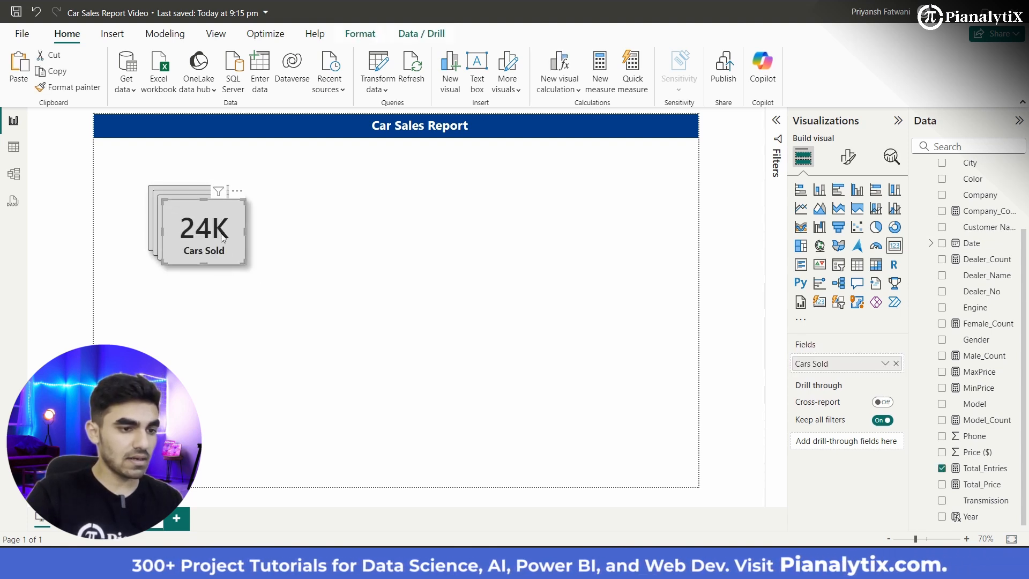
Step: Move the three duplicate cards apart across the area below the banner, to the right of the original
left_click_drag(222, 266, 588, 200)
left_click_drag(209, 246, 508, 193)
left_click_drag(217, 222, 353, 187)
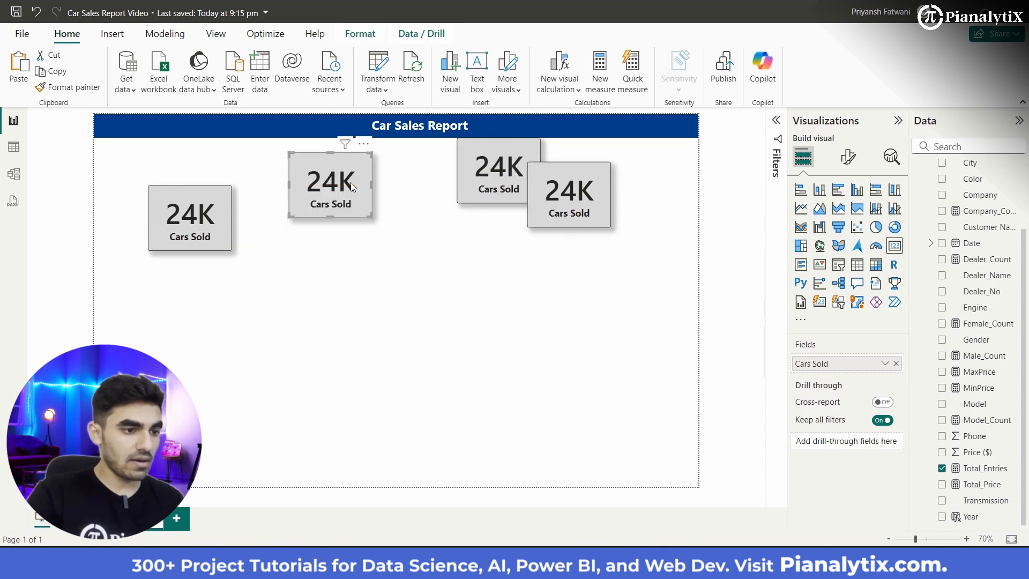
Step: Replace the second card's Cars Sold field with the Total_Price measure and rename it Total Revenue for this visual
left_click(898, 365)
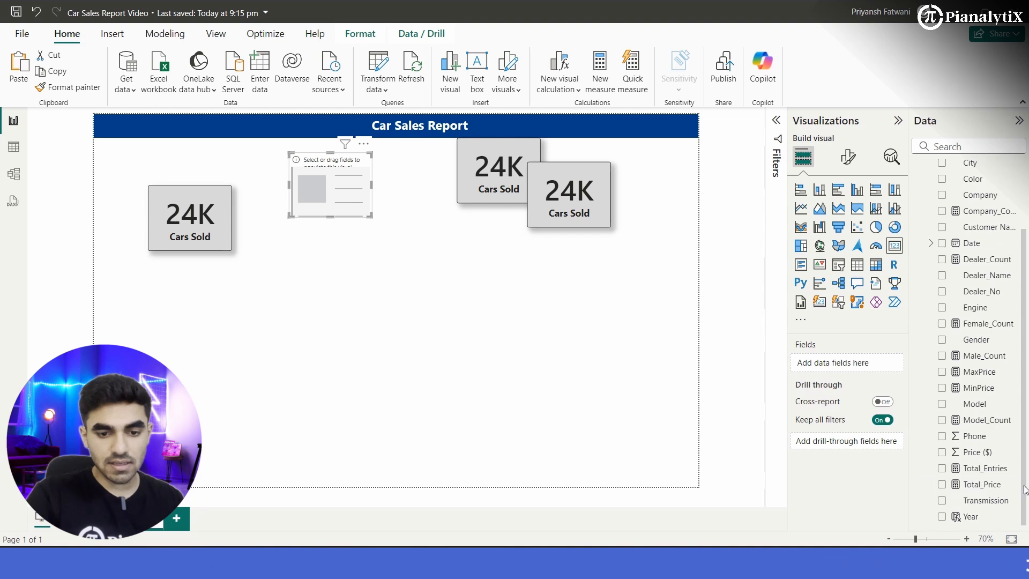
left_click_drag(857, 361, 857, 362)
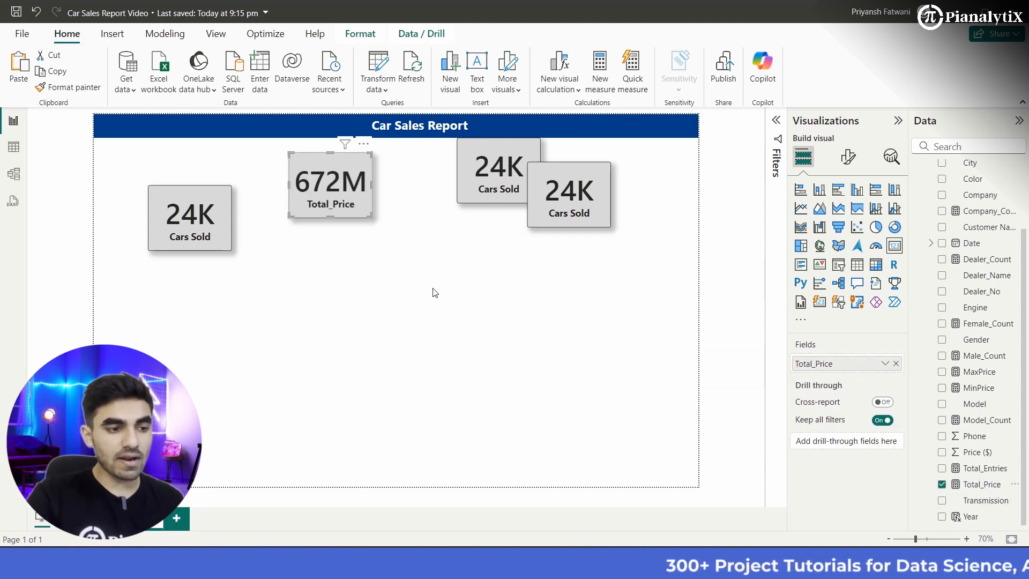
left_click(885, 364)
left_click(907, 384)
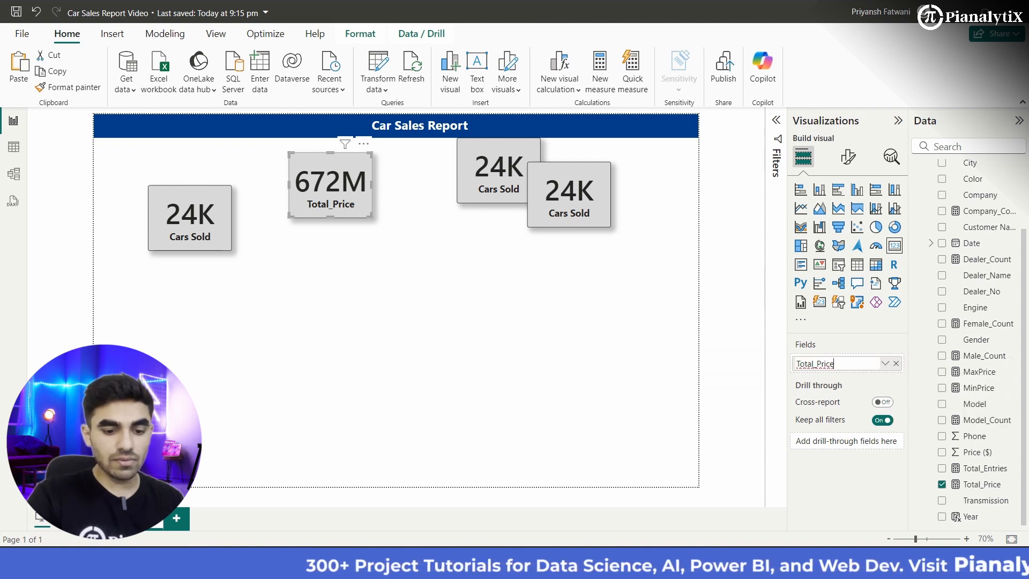
key("BackSpace")
key("BackSpace")
key("BackSpace")
key("BackSpace")
key("BackSpace")
key("BackSpace")
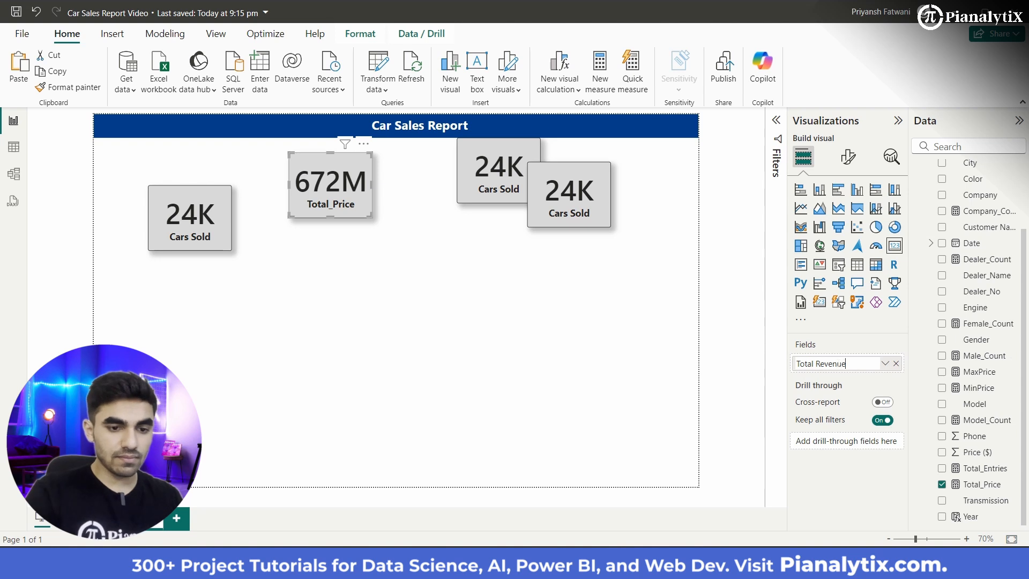
key("Return")
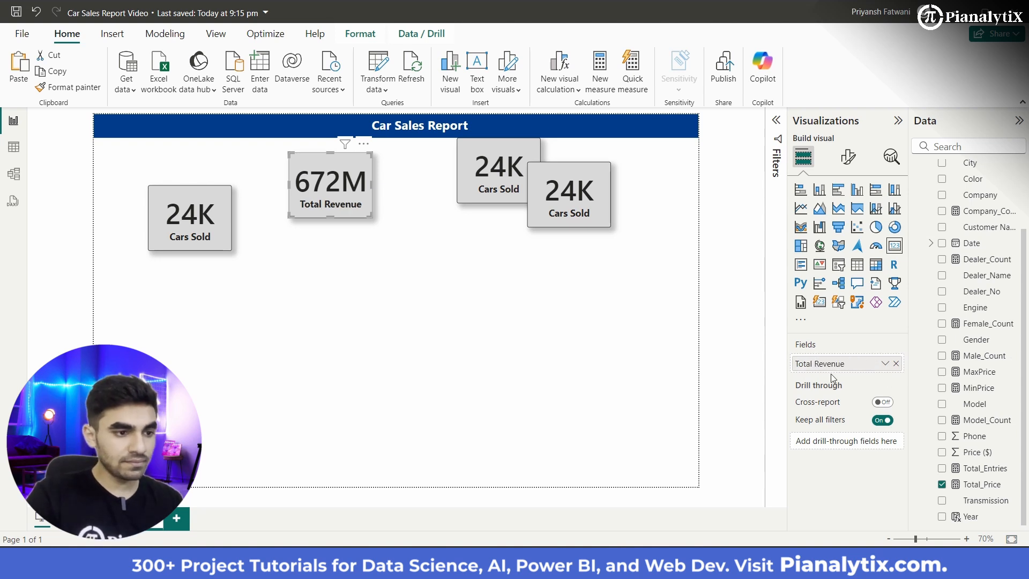
Step: Replace the Cars Sold field in the third card, just beneath the banner, with the Company_Count measure
left_click(525, 183)
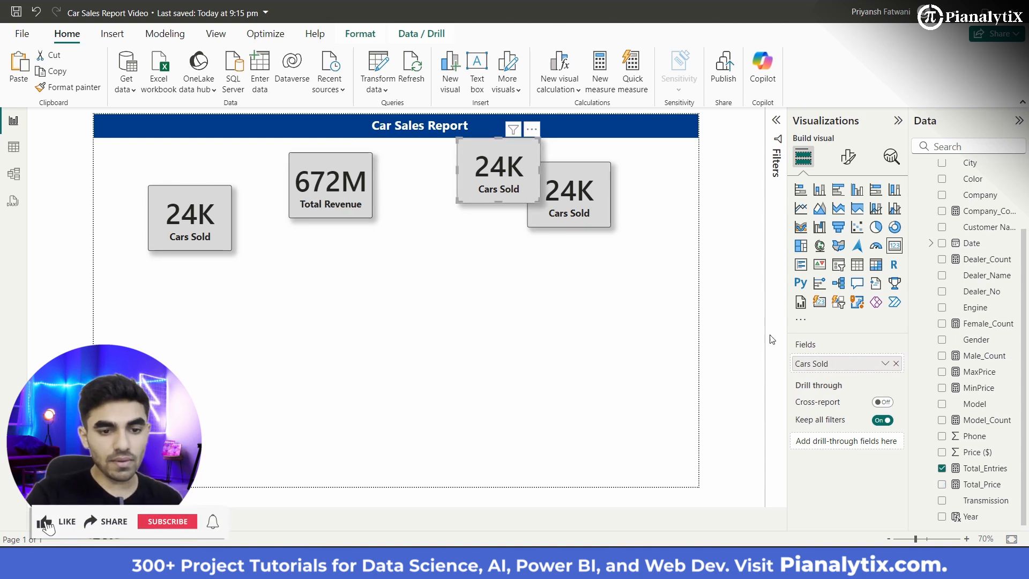
left_click(896, 364)
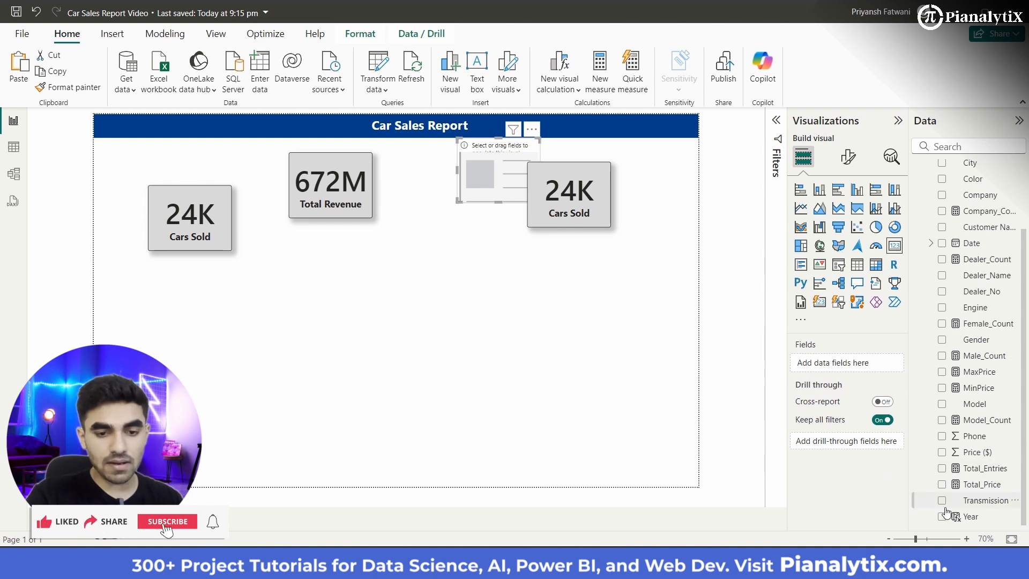
scroll(987, 334, "up", 3)
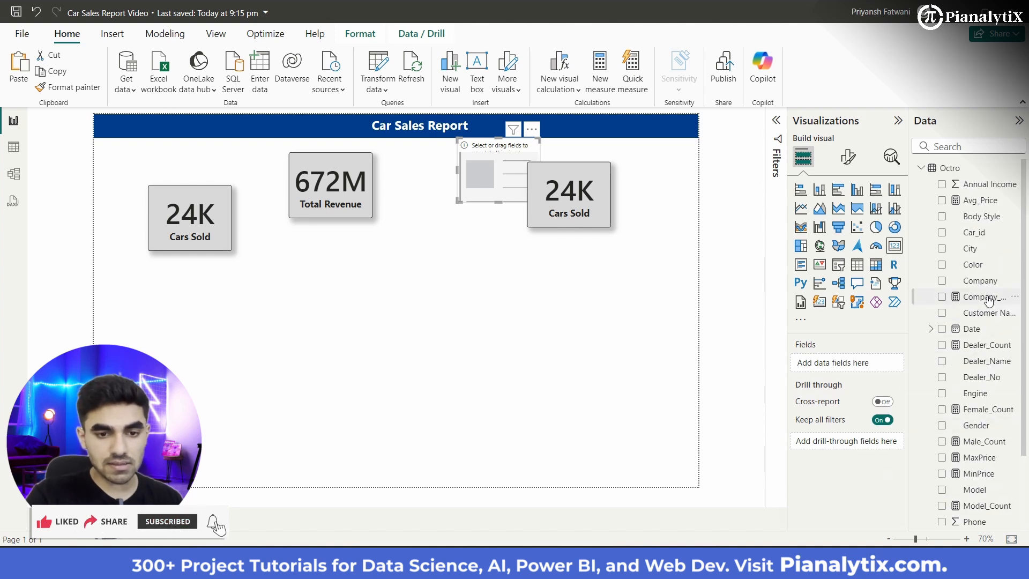
left_click_drag(842, 369, 861, 367)
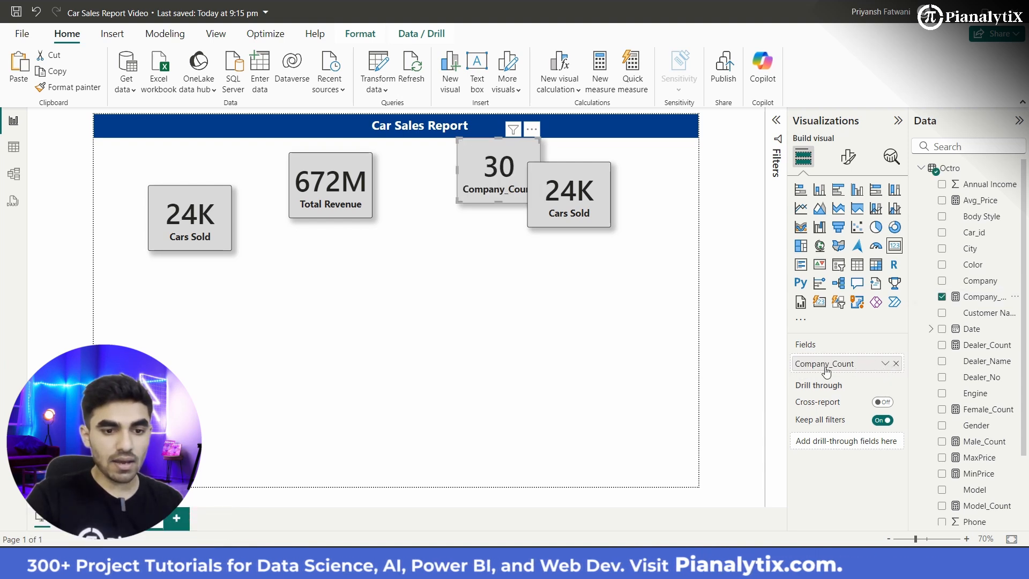
left_click_drag(882, 368, 858, 366)
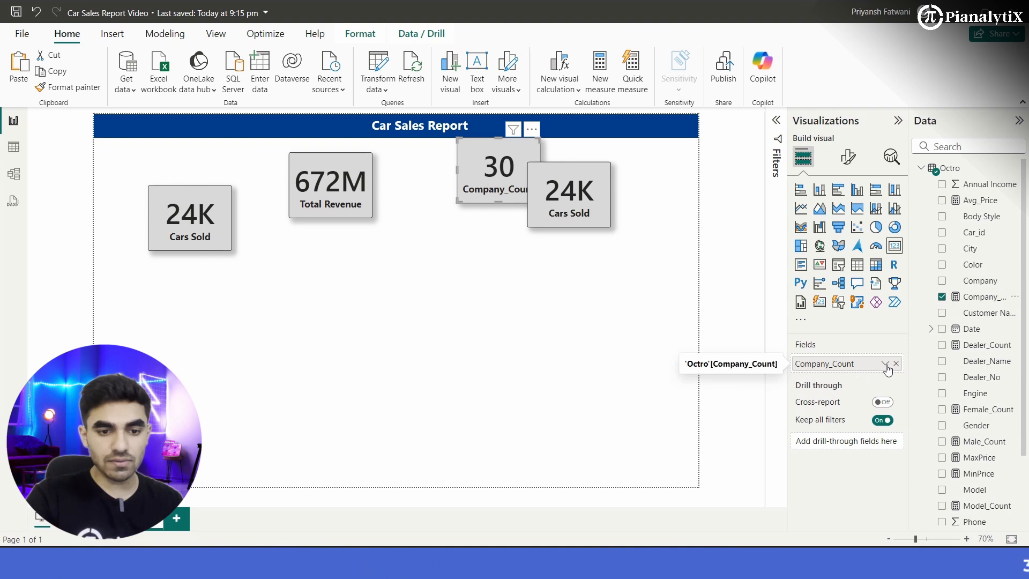
Step: Rename the Company_Count field to Companies for this visual and move the card clear of the overlapping Cars Sold card
left_click(886, 364)
left_click(917, 384)
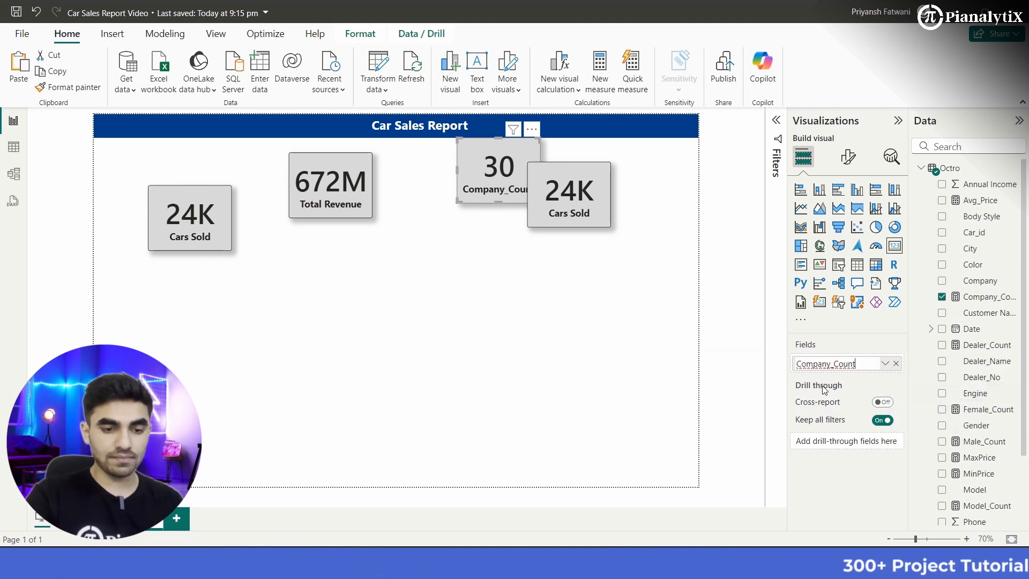
key("BackSpace")
key("BackSpace")
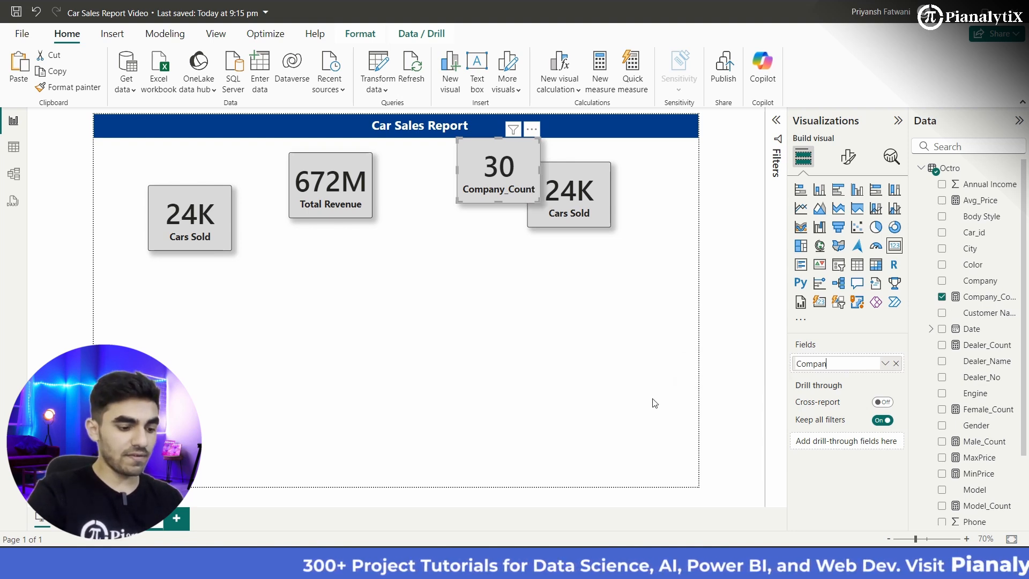
type("ies")
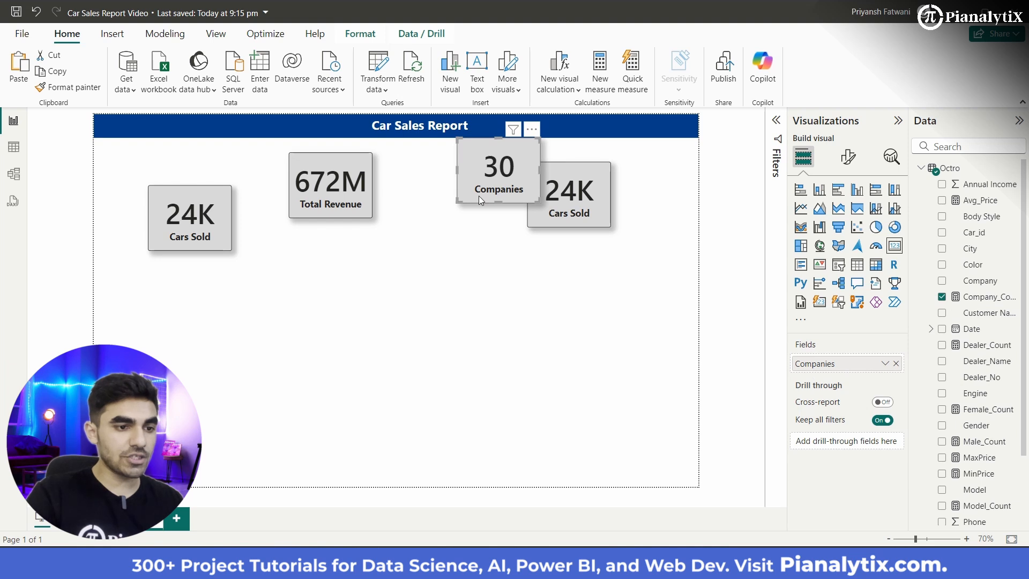
left_click_drag(478, 195, 420, 224)
Step: Replace the Cars Sold field in the card to the right of Companies with the Dealer_Count measure
left_click(558, 201)
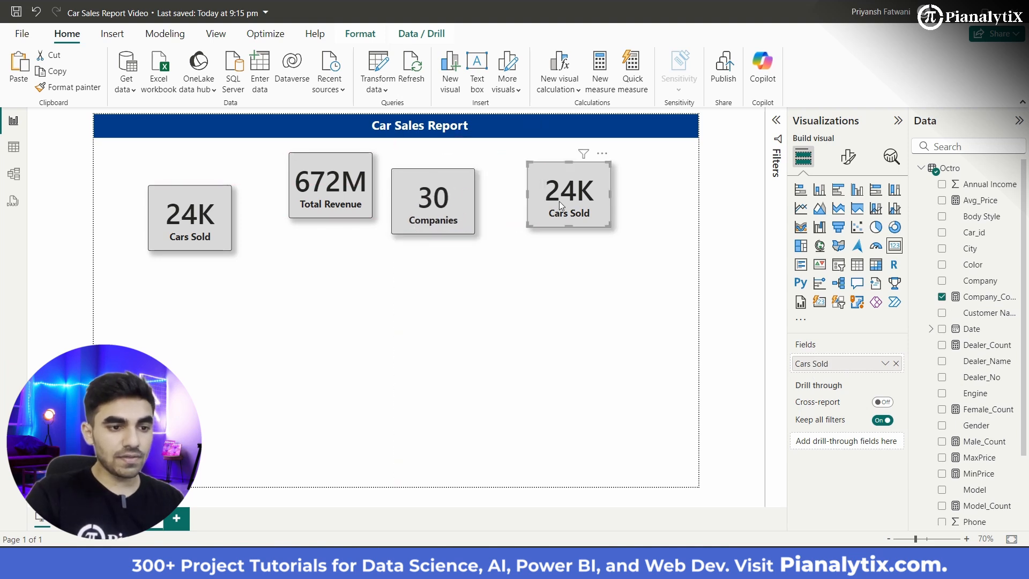
left_click(897, 364)
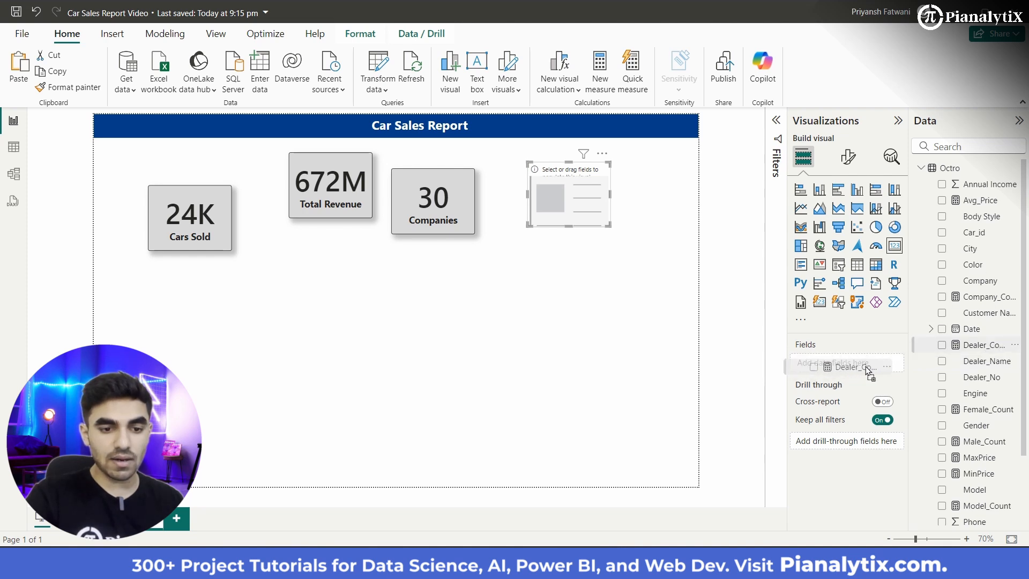
left_click_drag(866, 367, 867, 368)
Step: Rename the Dealer_Count field to Dealers for this visual
left_click(885, 365)
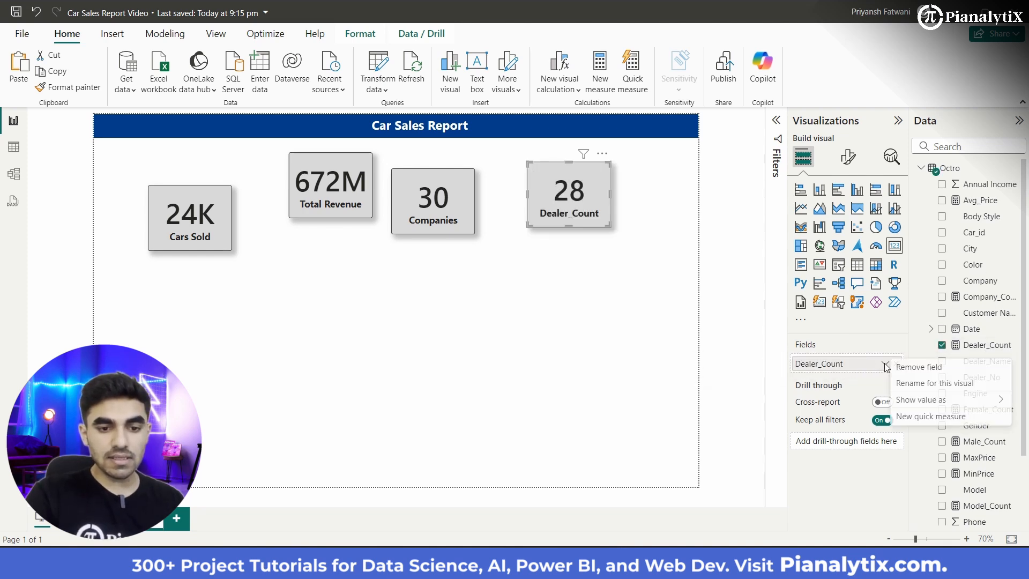
left_click(928, 385)
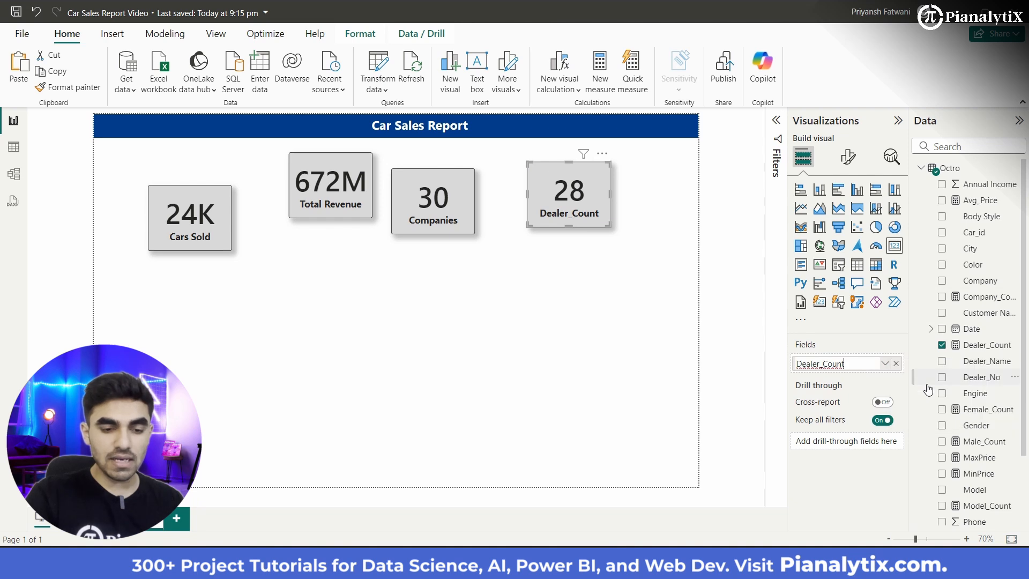
key("BackSpace")
key("BackSpace")
key("BackSpace")
key("BackSpace")
key("BackSpace")
key("BackSpace")
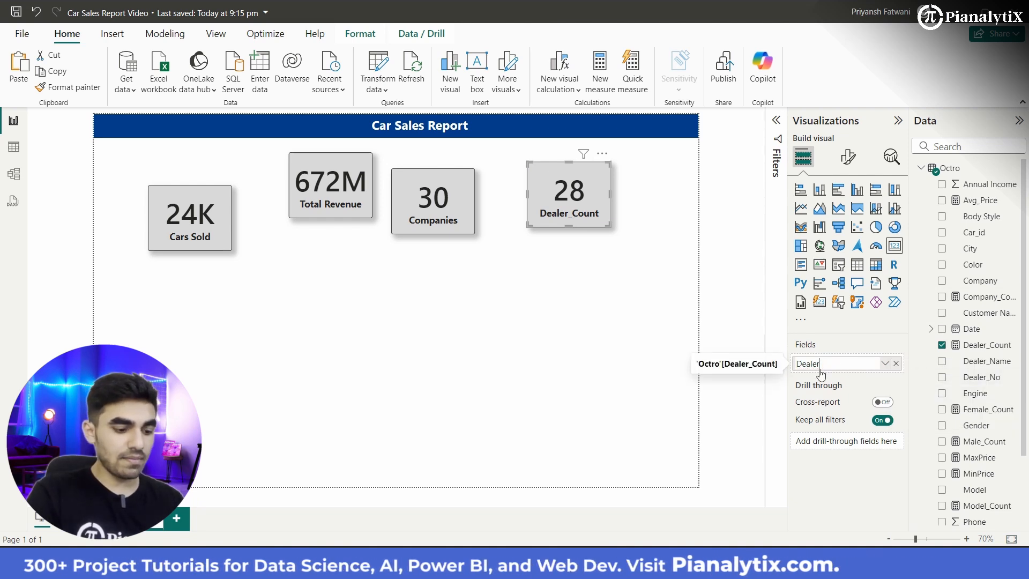
type("s")
key("Return")
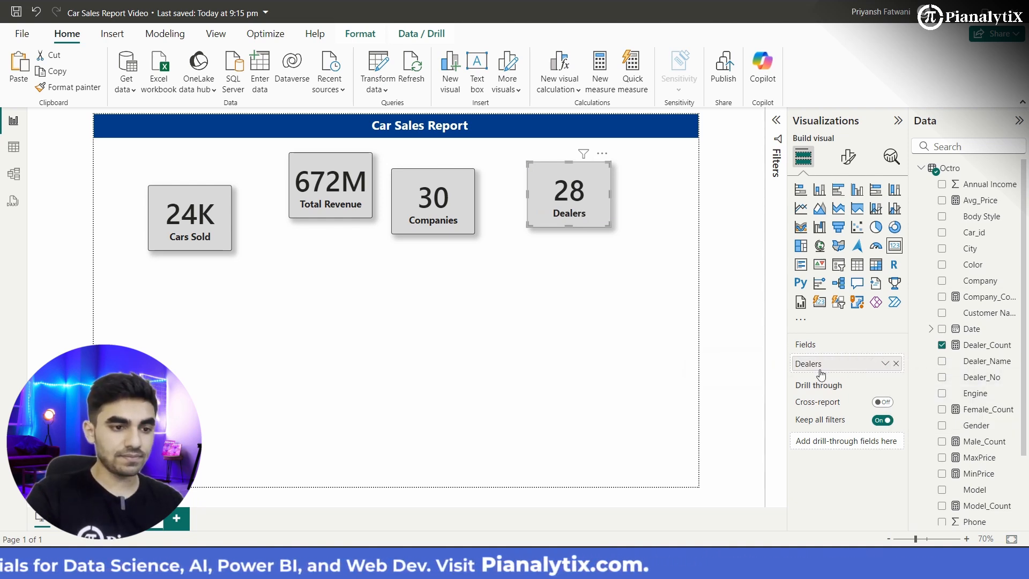
Step: Paste another copy of the Cars Sold card and place it in the middle of the page below the others
left_click(564, 330)
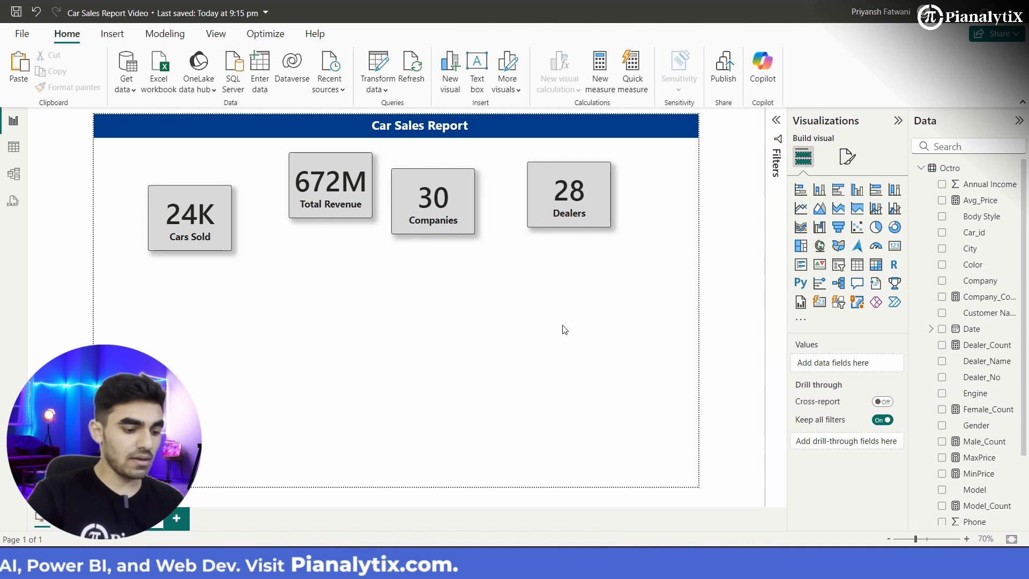
key("ctrl+v")
left_click_drag(189, 223, 390, 333)
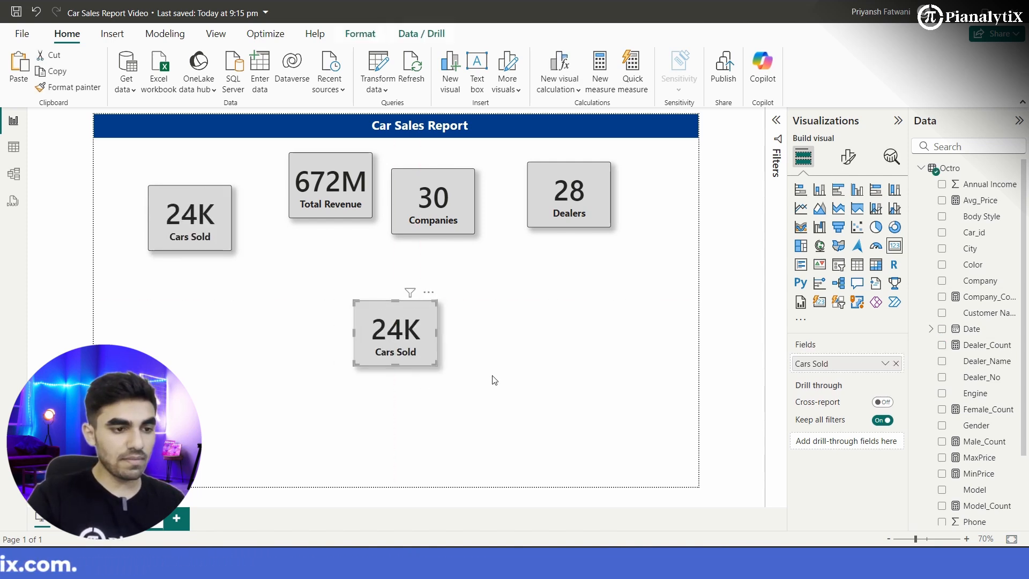
Step: Replace the pasted card's Cars Sold field with the Model_Count measure and rename it Models for this visual
left_click(895, 363)
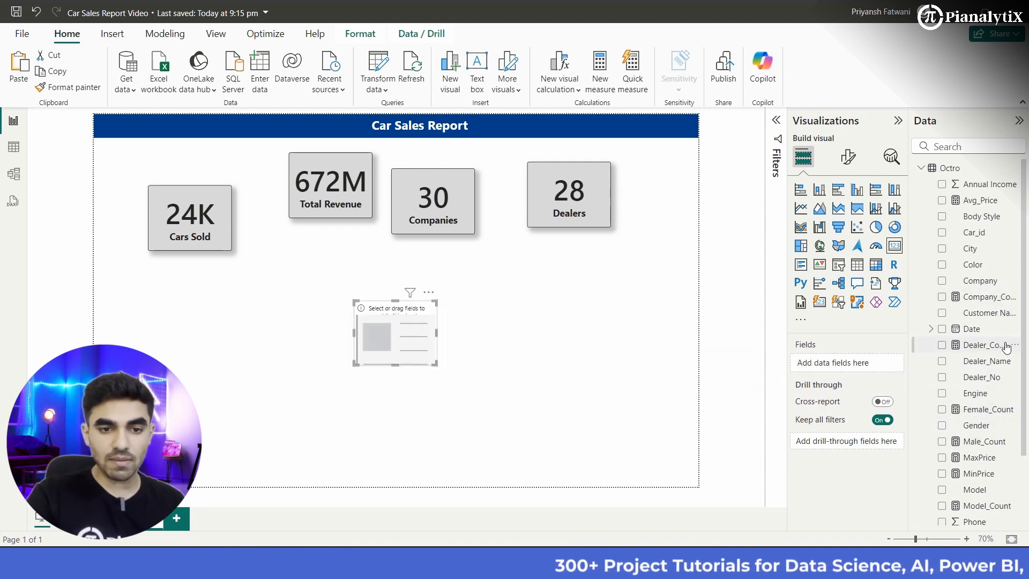
scroll(1003, 365, "down", 3)
scroll(976, 397, "down", 1)
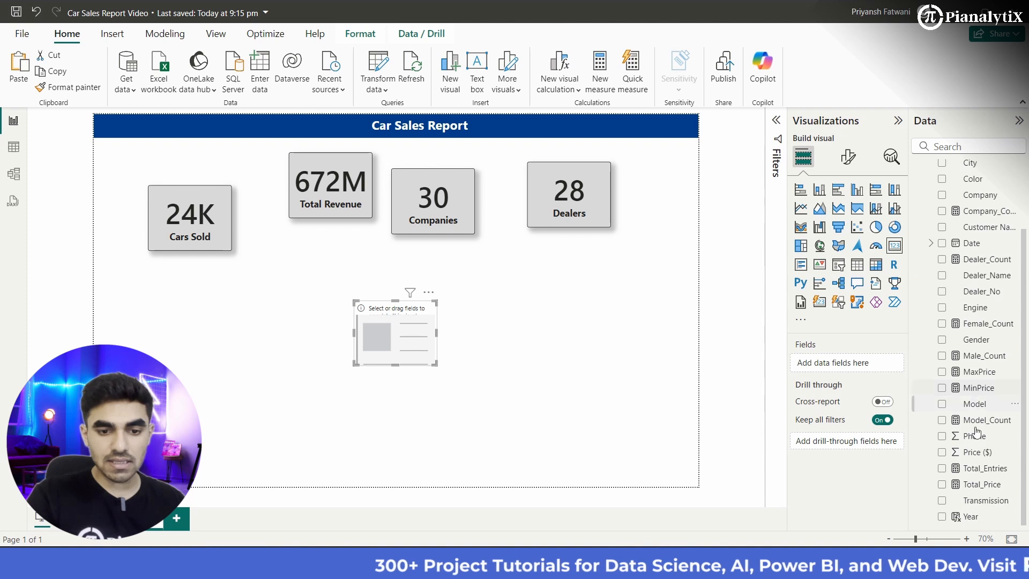
left_click_drag(986, 427, 868, 369)
left_click(885, 365)
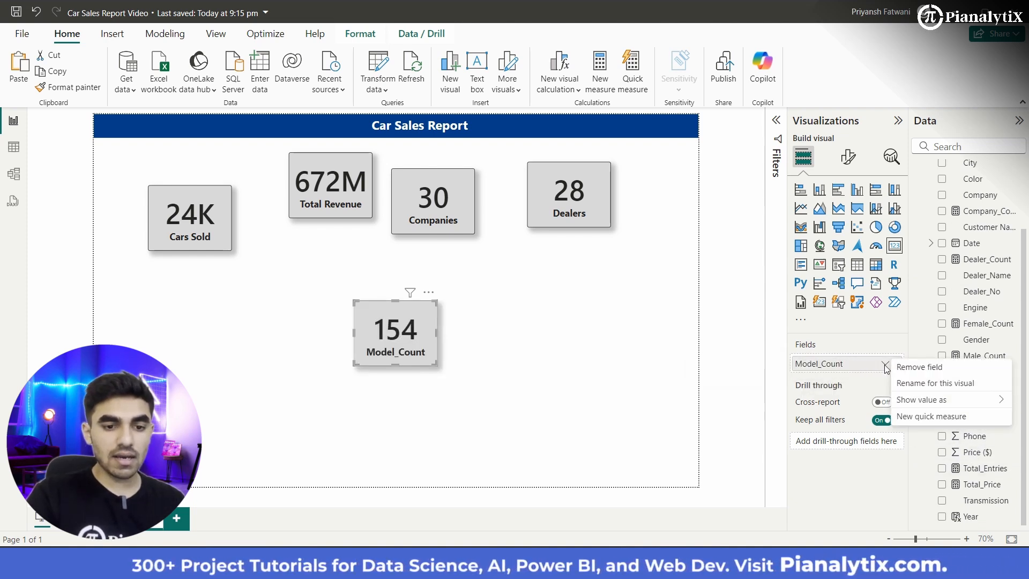
left_click(906, 383)
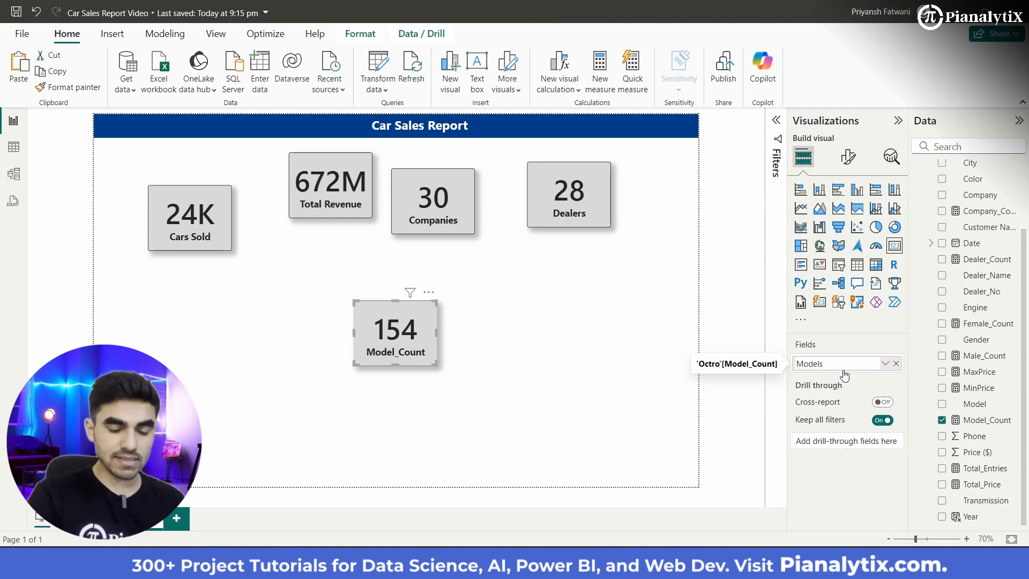
key("Return")
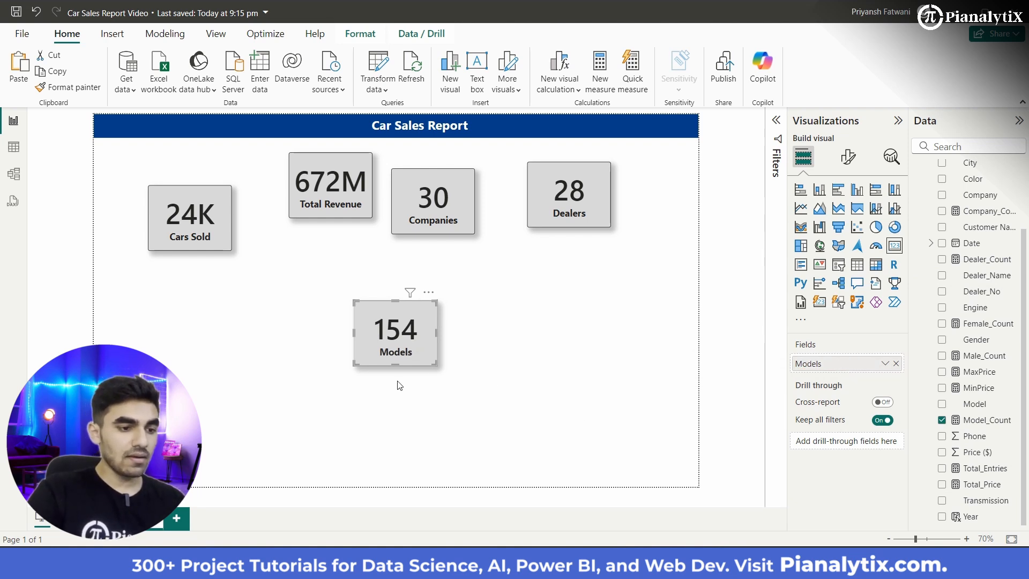
left_click(494, 386)
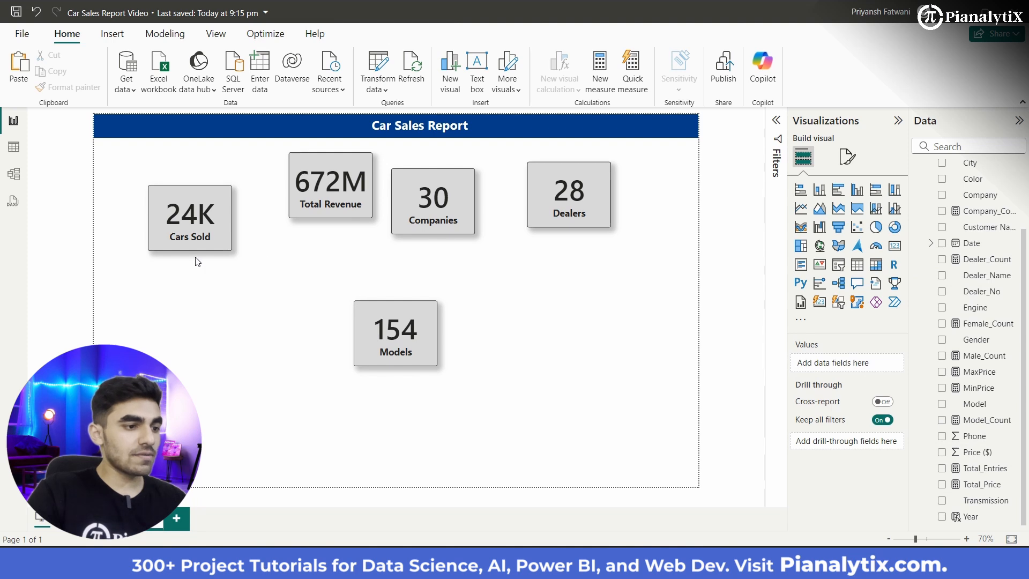
Step: Move the Cars Sold card to the page's left edge just below the banner and place the Total Revenue card beside it
left_click_drag(198, 242, 149, 204)
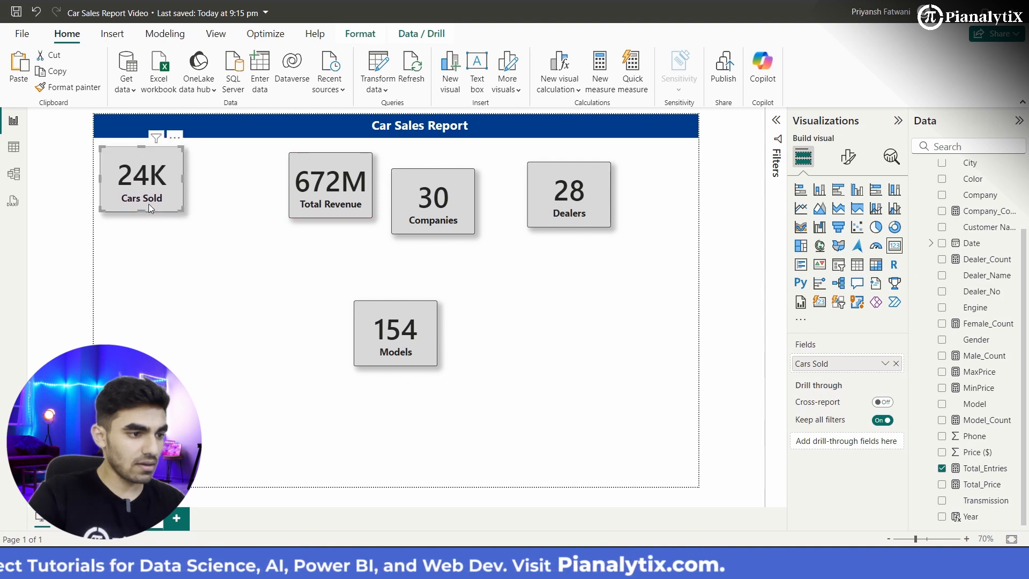
left_click_drag(304, 197, 120, 194)
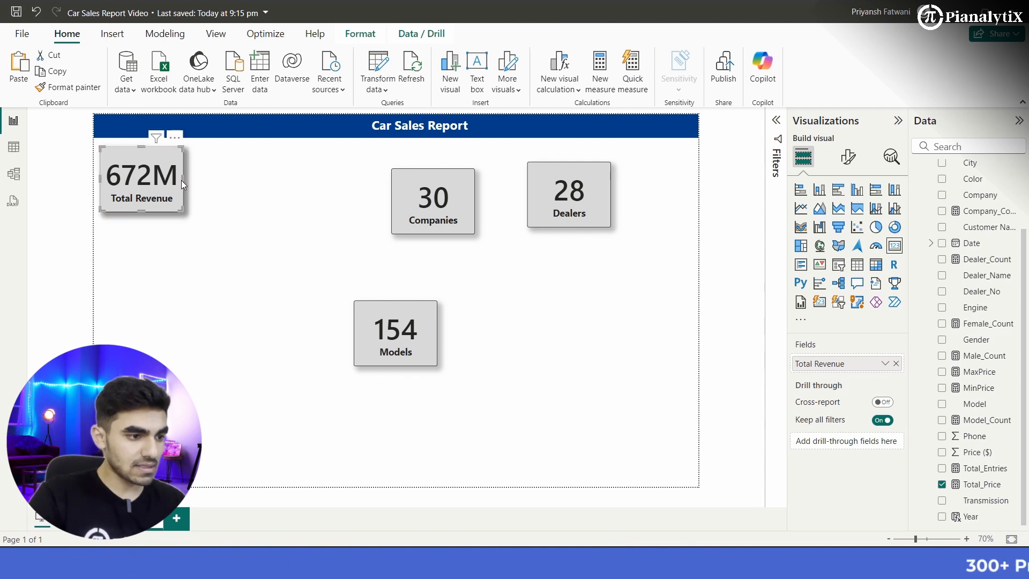
left_click_drag(182, 180, 273, 186)
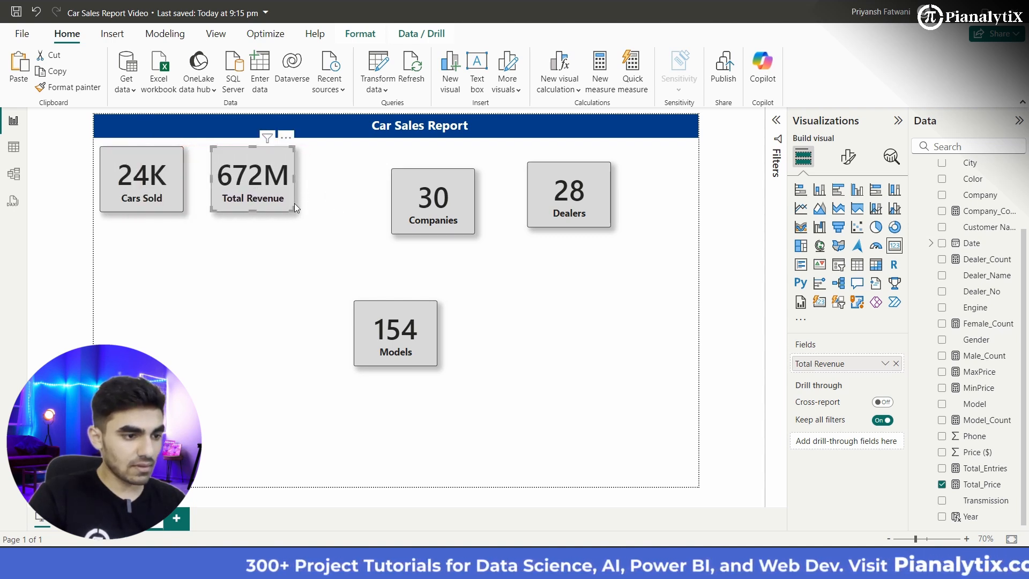
Step: Widen the Total Revenue card slightly, resize the Cars Sold card to match it, and align both side by side below the banner
left_click_drag(295, 205, 303, 205)
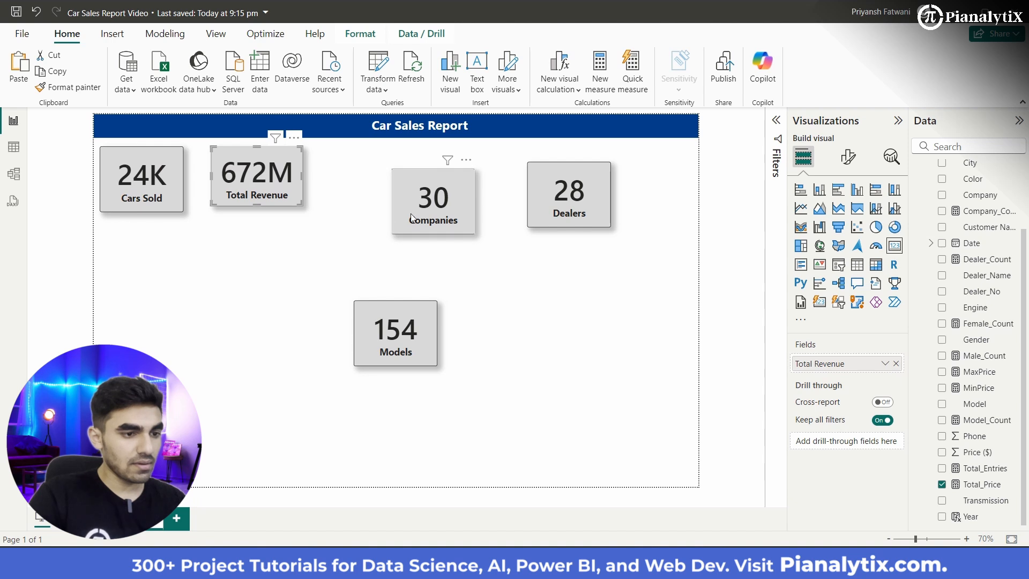
left_click_drag(131, 182, 227, 179)
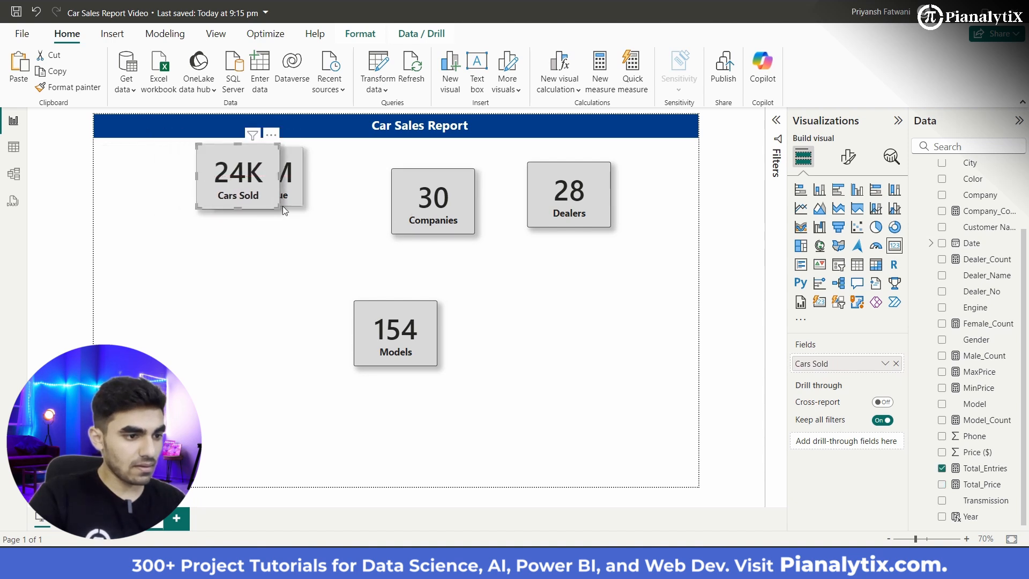
left_click_drag(278, 207, 301, 207)
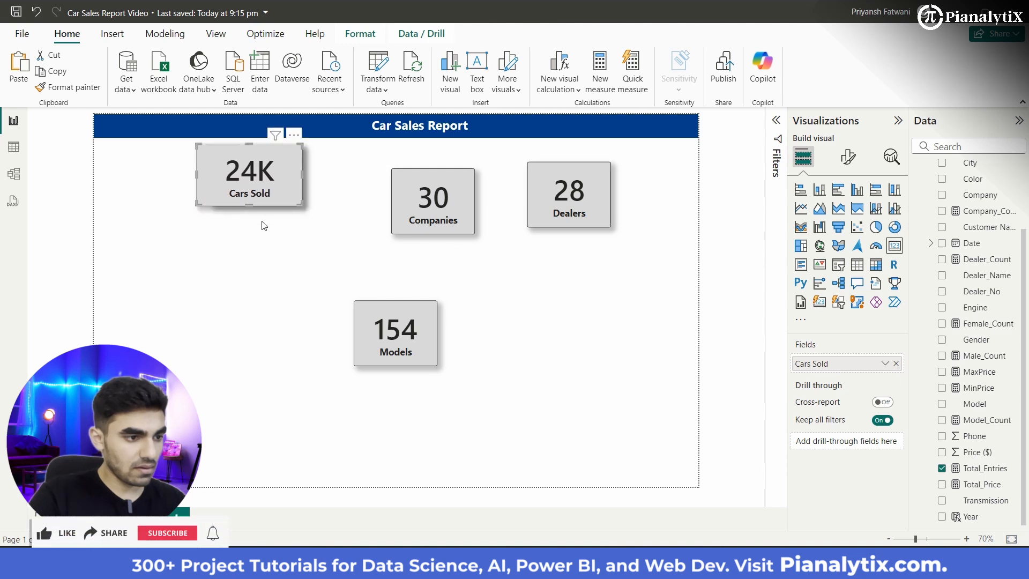
left_click_drag(253, 174, 155, 188)
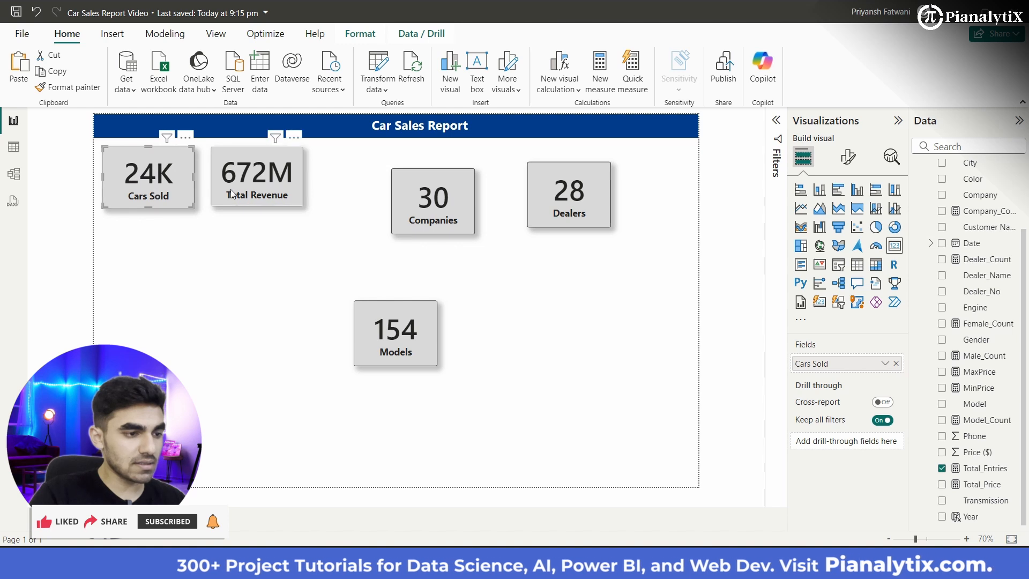
left_click_drag(234, 194, 238, 195)
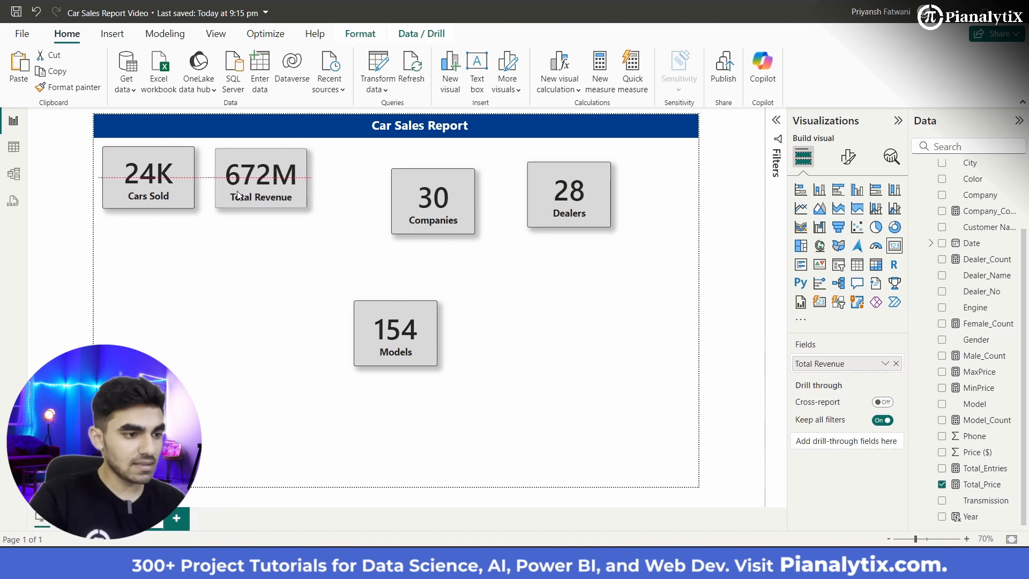
Step: Resize the Companies card to match Total Revenue, place it mid-row, and resize the Models card to match by overlaying it there
left_click_drag(411, 208, 233, 192)
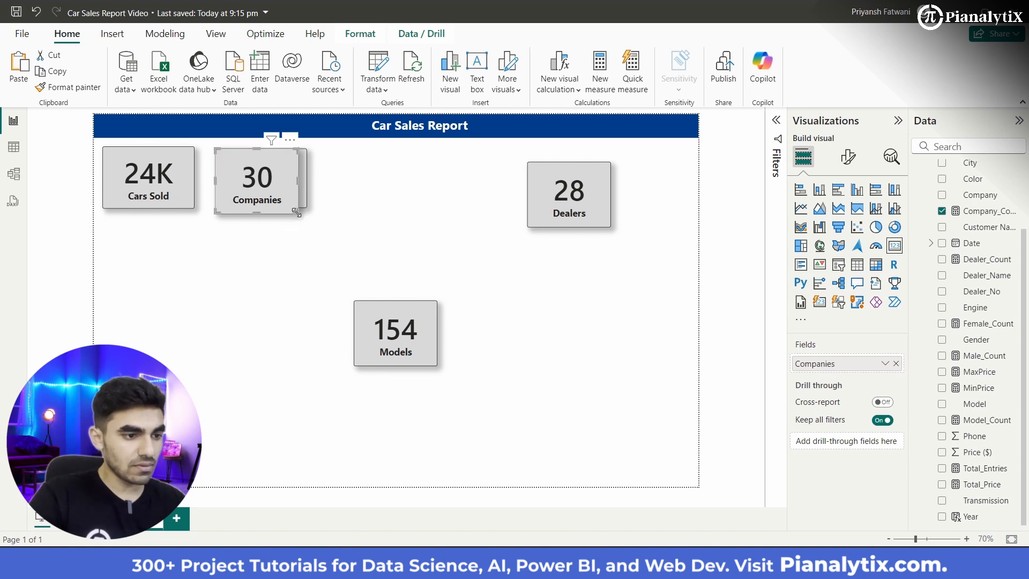
left_click_drag(267, 182, 394, 185)
left_click_drag(406, 339, 433, 208)
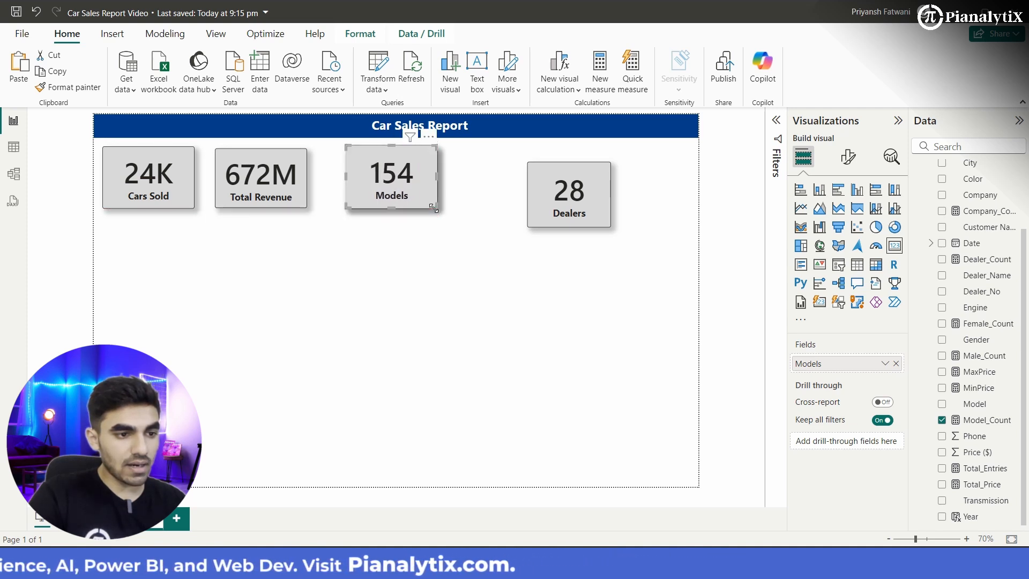
left_click_drag(393, 150, 394, 153)
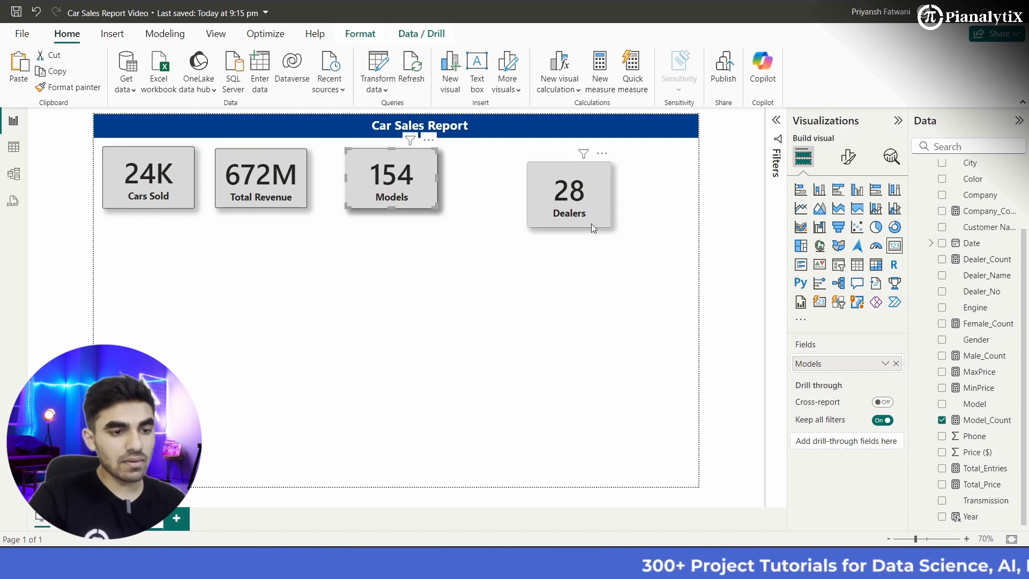
Step: Spread the Total Revenue, Models and Dealers cards along the row, resizing the Dealers card to match Models and placing it at the row's right end
left_click_drag(610, 202, 661, 200)
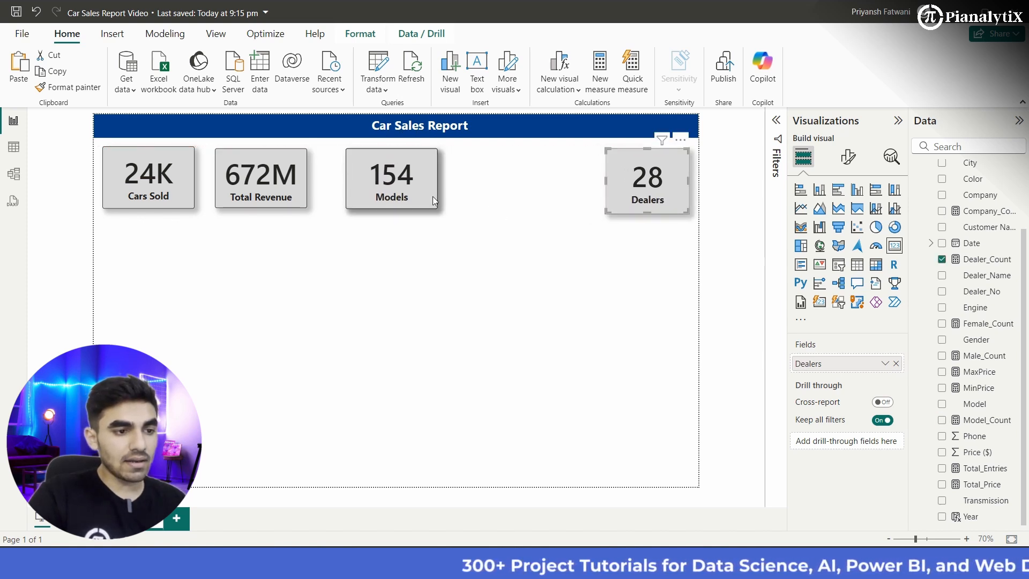
left_click_drag(432, 196, 534, 194)
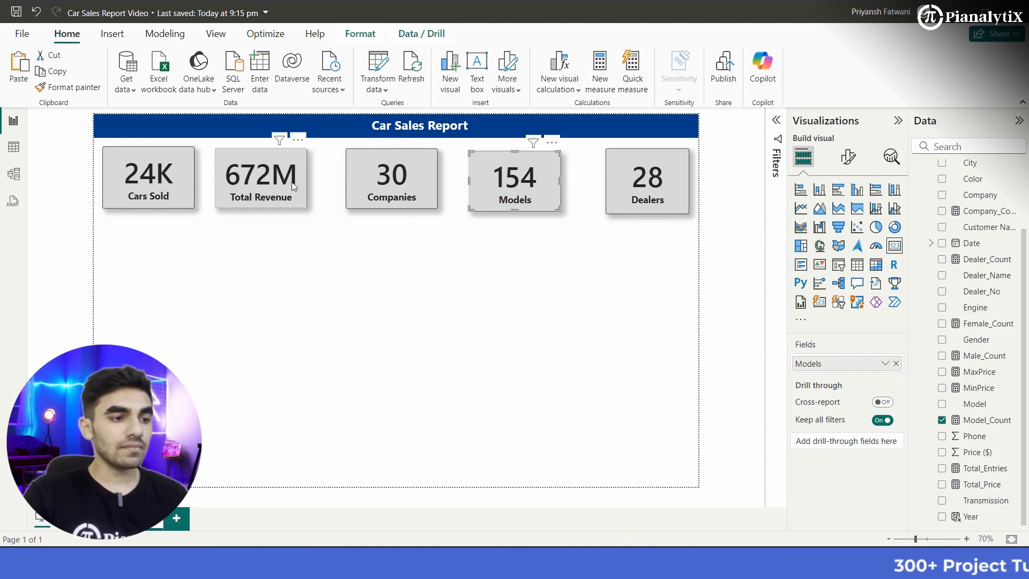
left_click_drag(292, 182, 305, 181)
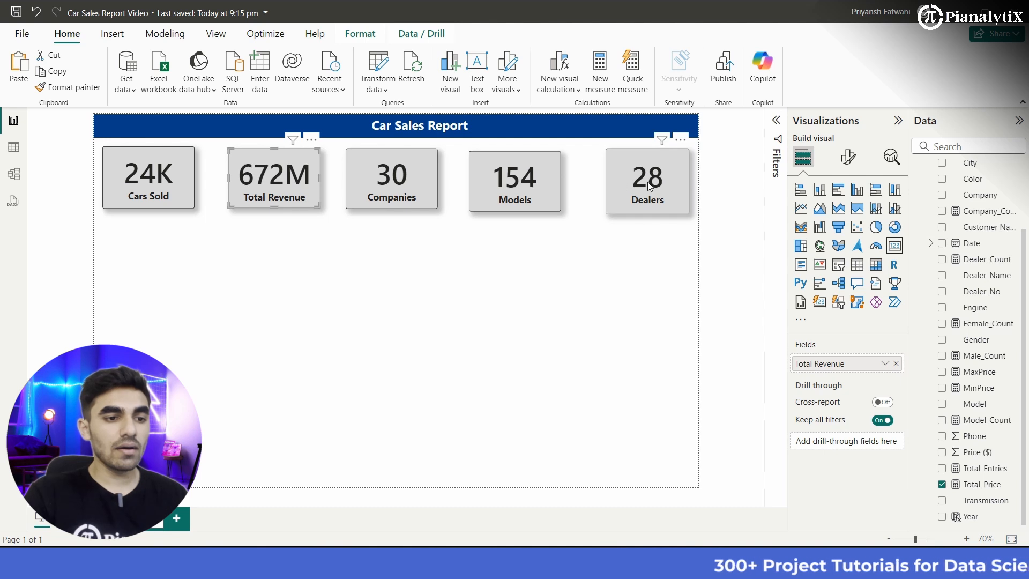
left_click_drag(650, 186, 507, 189)
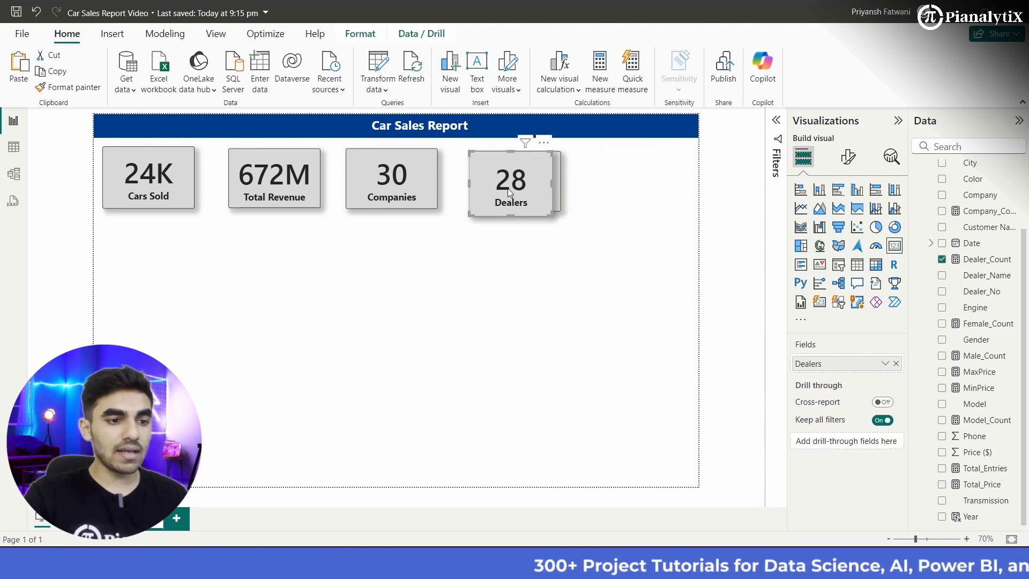
left_click_drag(552, 216, 641, 189)
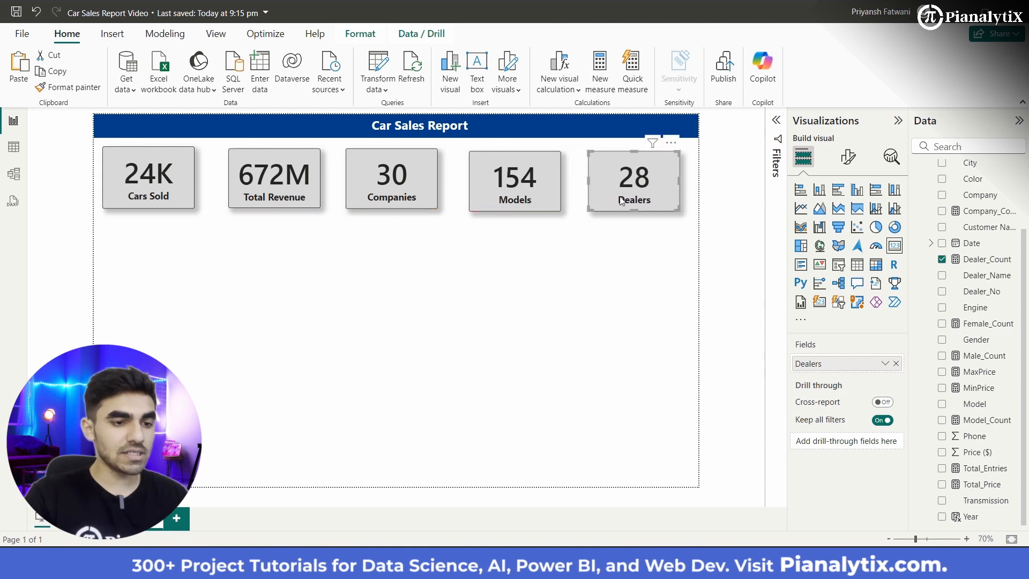
left_click(599, 284)
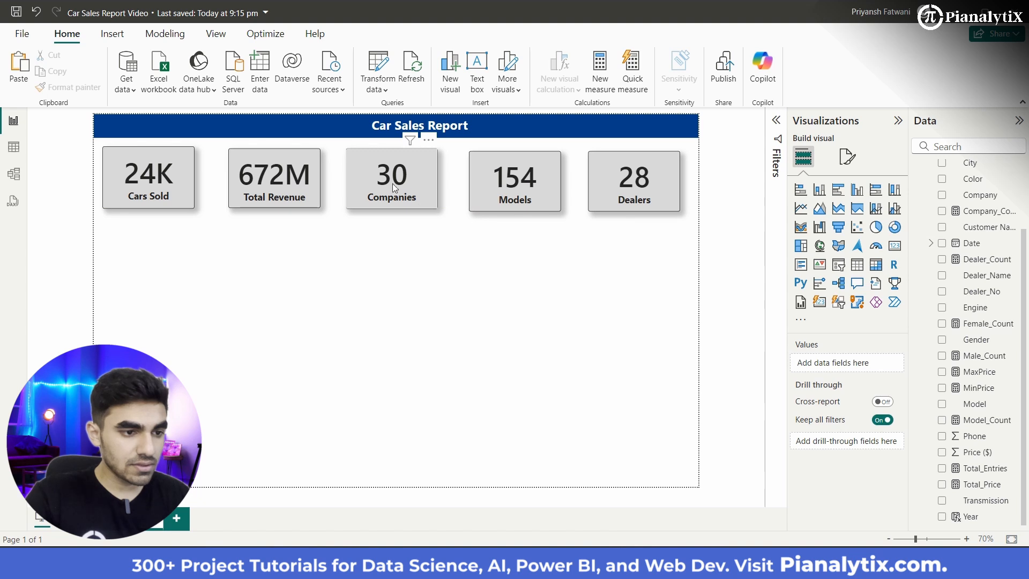
Step: Align the Companies, Cars Sold and Total Revenue cards with the Models card's height and even out the gaps between them
left_click_drag(395, 184, 397, 191)
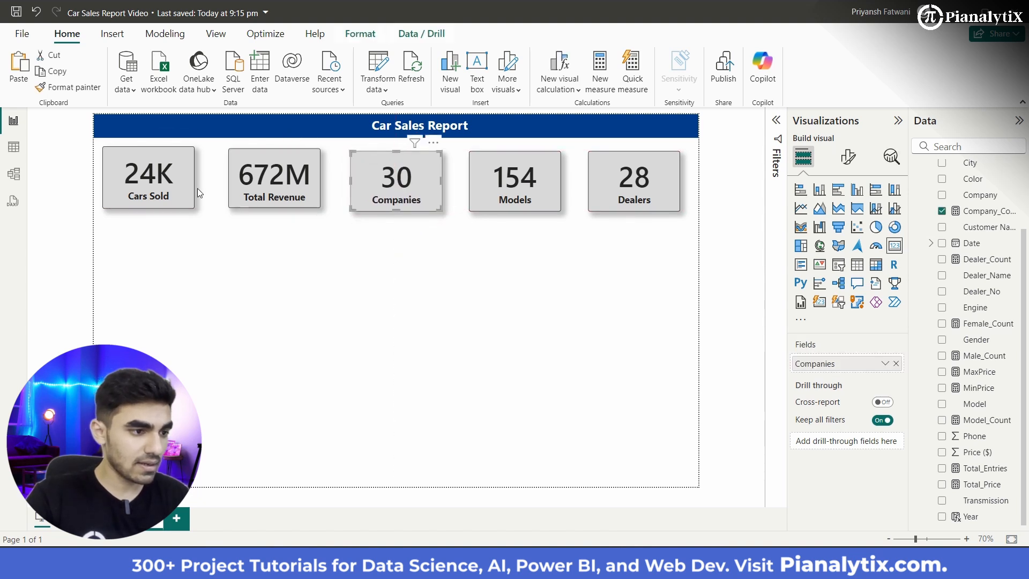
mouse_move(165, 185)
left_mouse_down()
mouse_move(165, 198)
mouse_move(165, 187)
left_mouse_up()
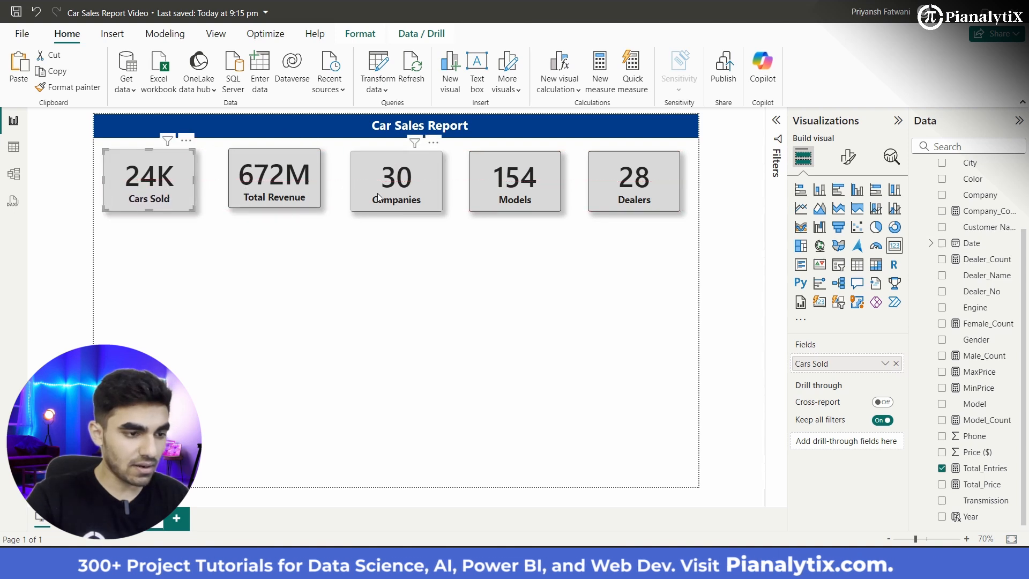
mouse_move(291, 188)
left_mouse_down()
mouse_move(399, 203)
mouse_move(275, 200)
left_mouse_up()
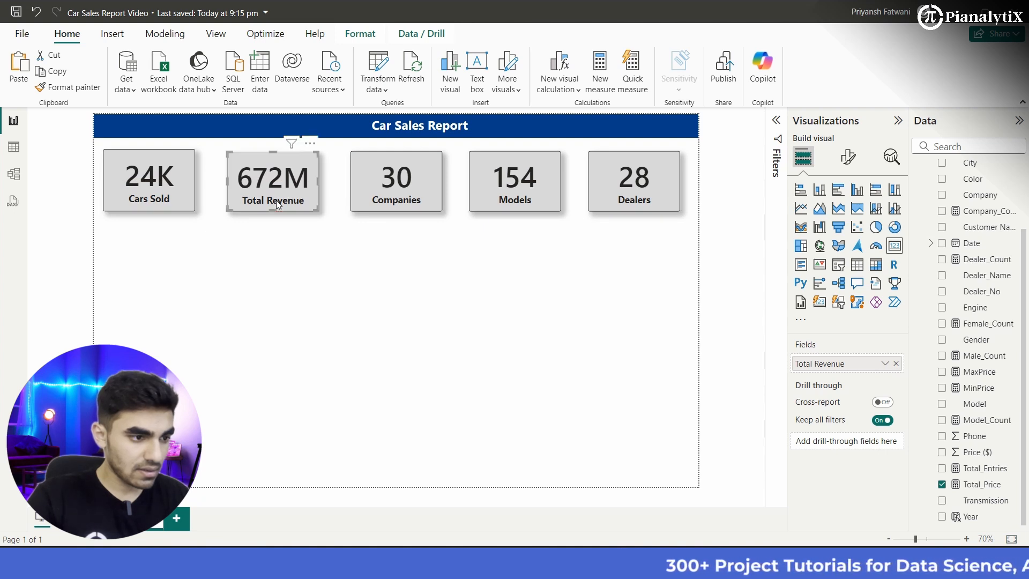
left_click_drag(172, 191, 141, 186)
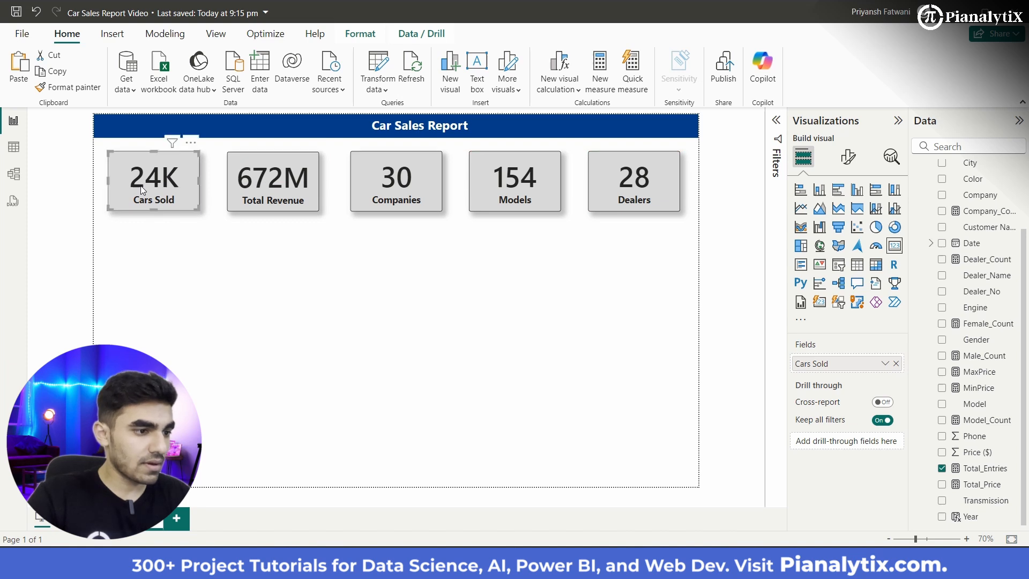
left_click(274, 267)
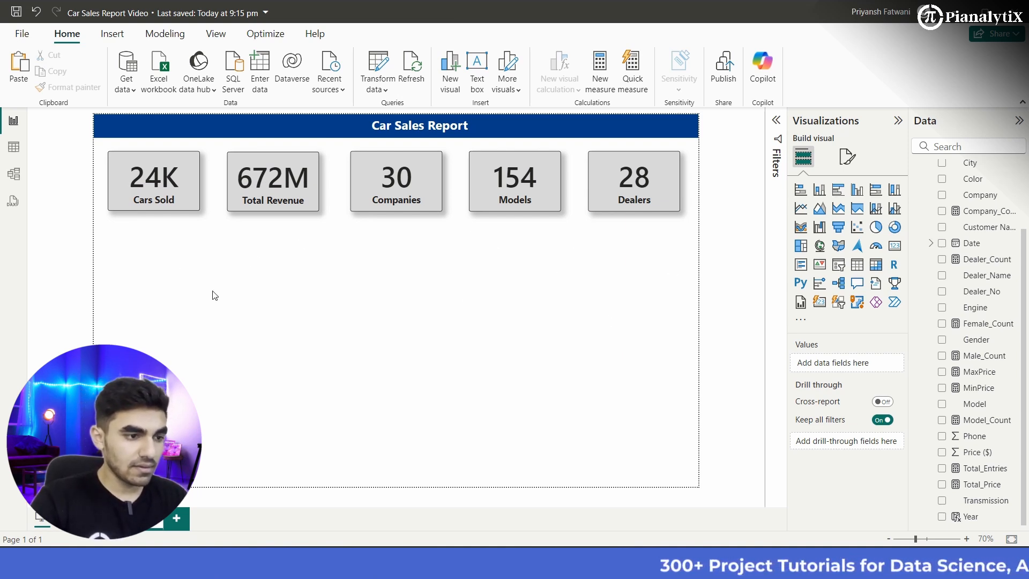
Step: Move all five cards slightly closer to the banner with their upper edges aligned, and save the report
left_click(159, 184)
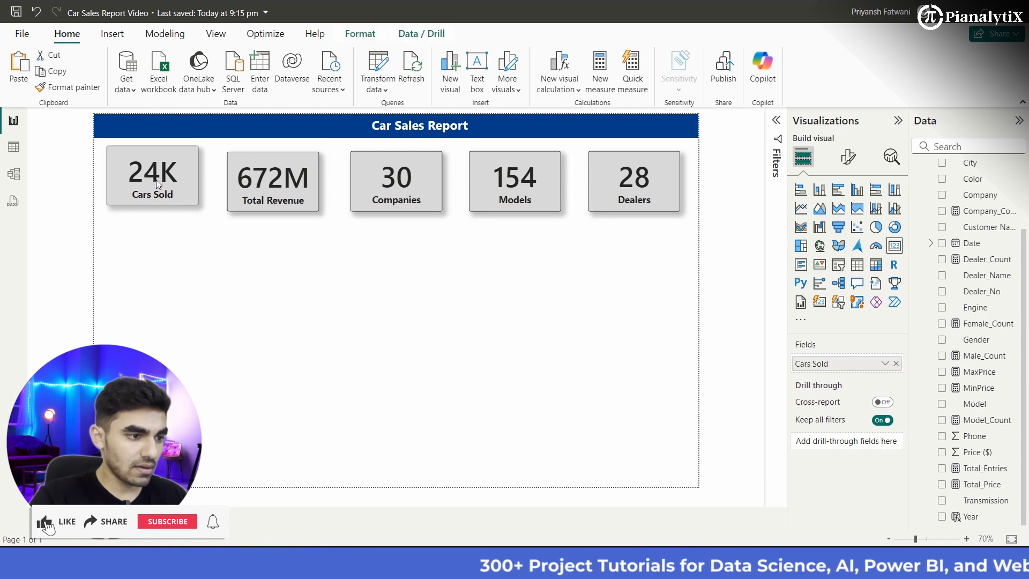
left_click_drag(157, 181, 157, 180)
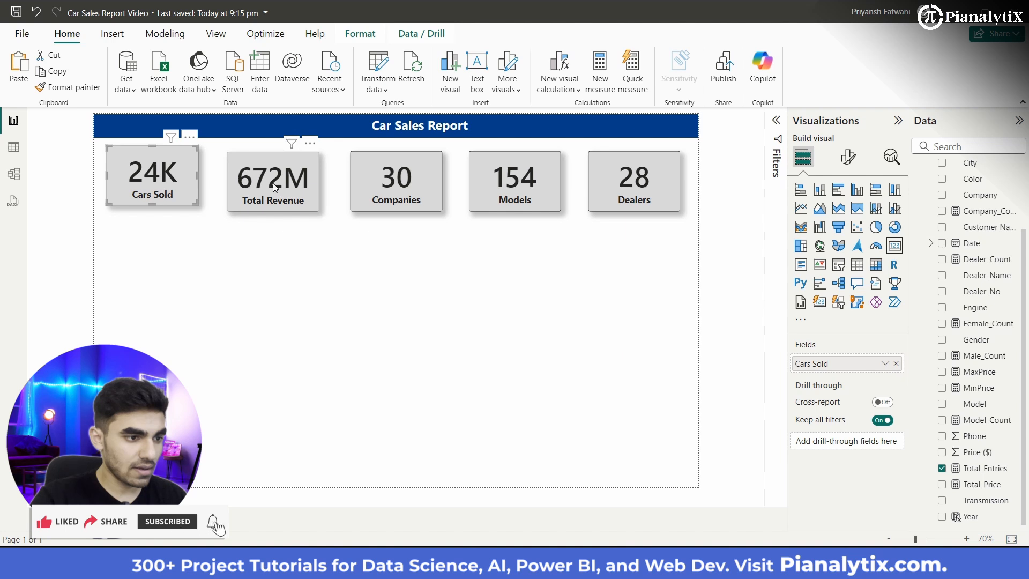
left_click_drag(274, 186, 277, 181)
left_click_drag(384, 199, 381, 197)
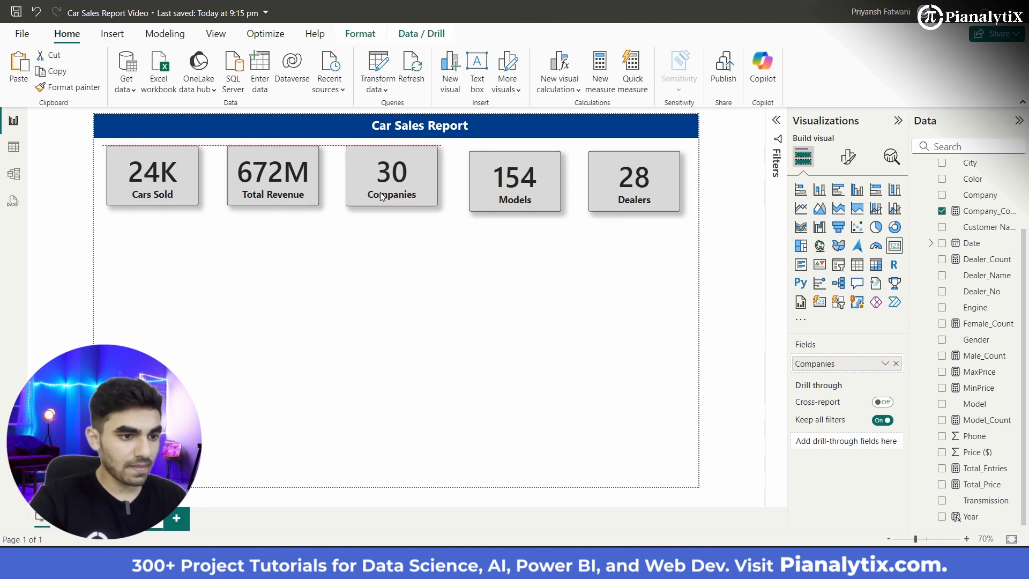
left_click_drag(502, 199, 504, 194)
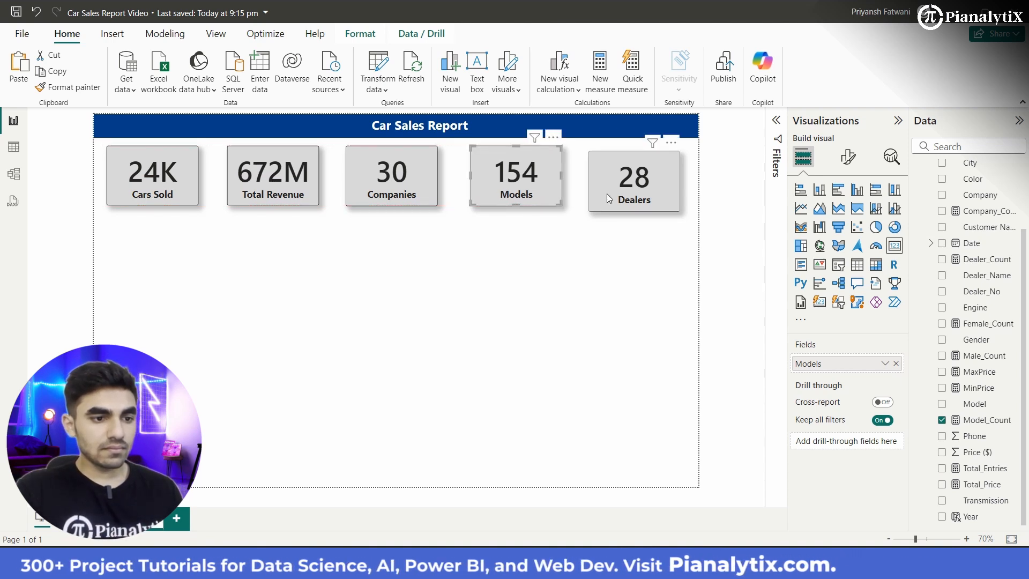
left_click_drag(621, 189, 626, 187)
left_click(574, 278)
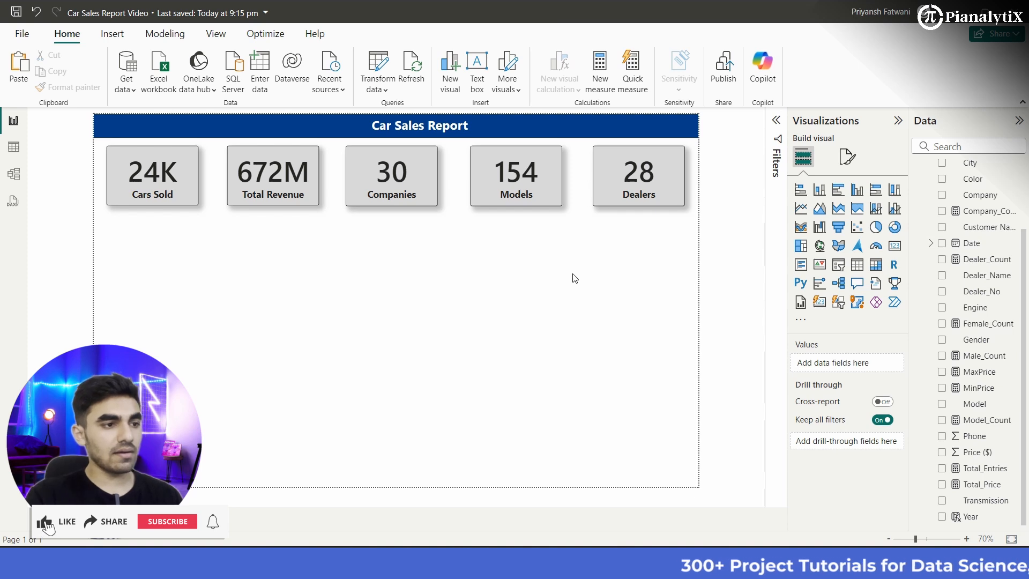
key("ctrl+s")
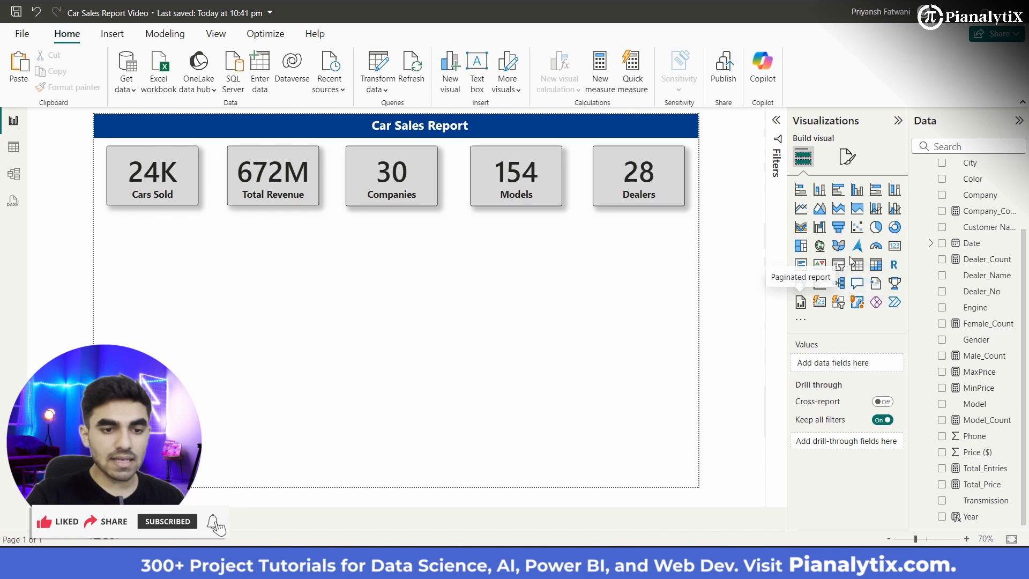
Step: Add a small slicer below the Cars Sold card and assign the Year field to it
left_click(839, 267)
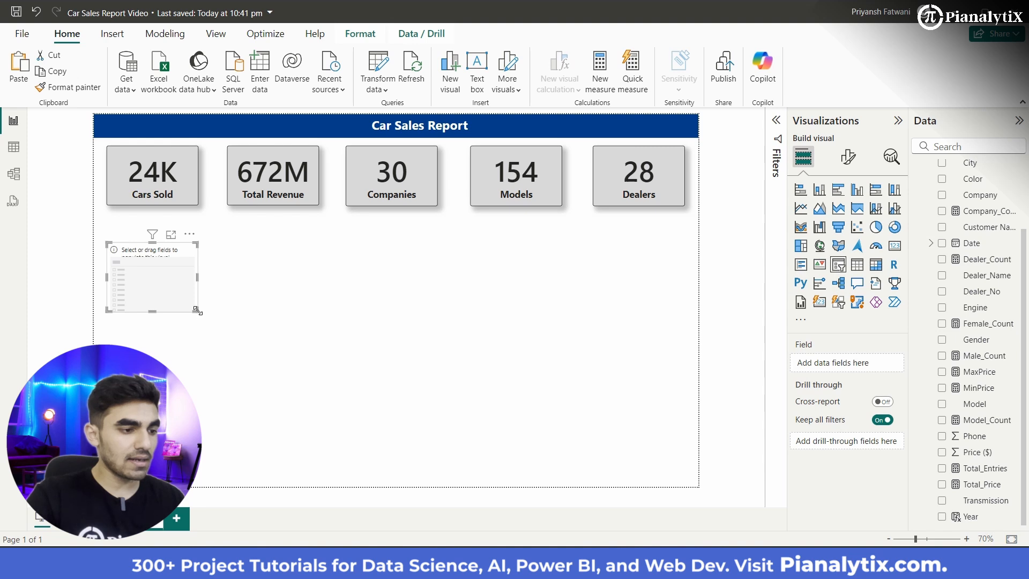
left_click_drag(197, 310, 198, 301)
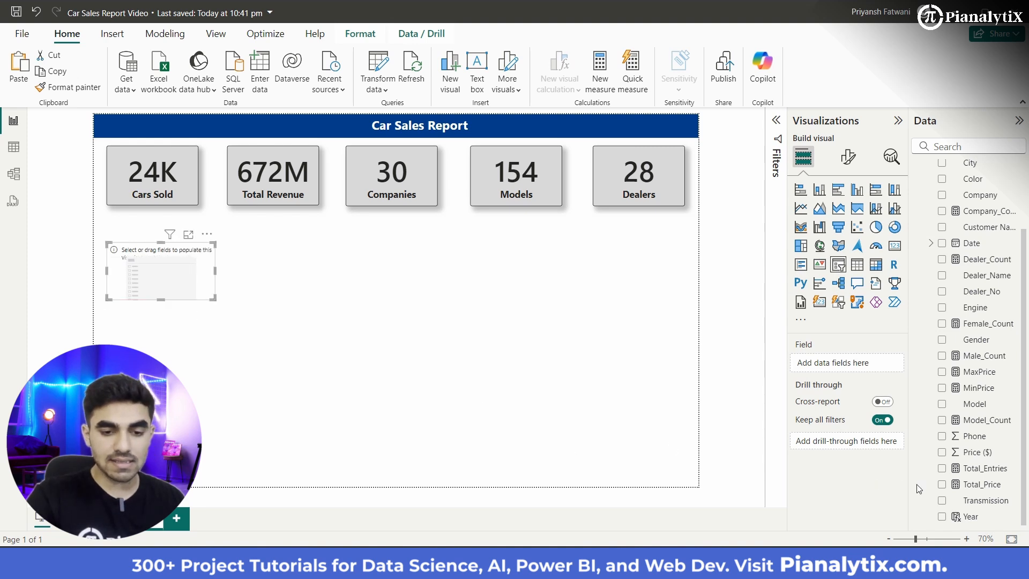
left_click_drag(902, 375, 847, 363)
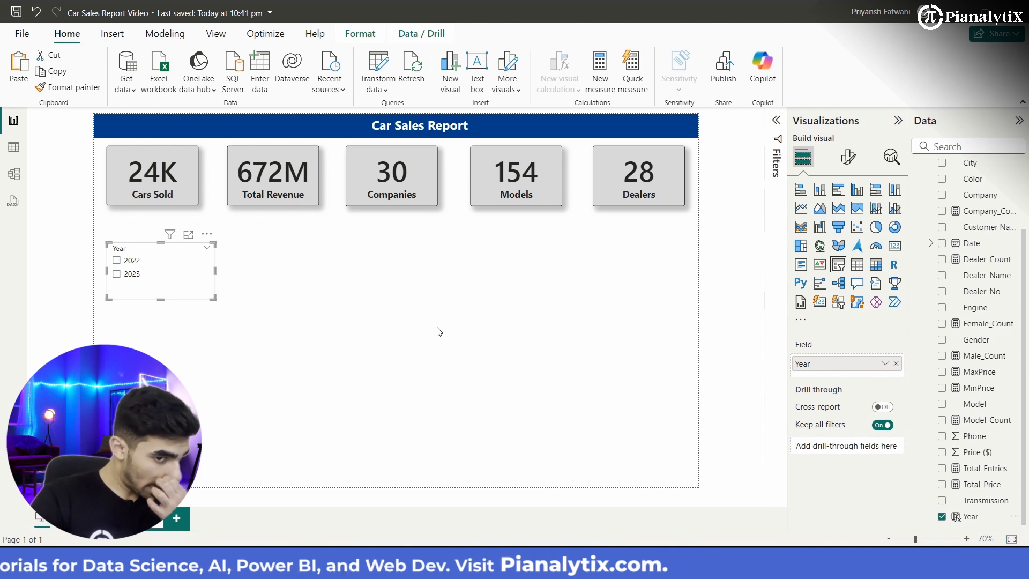
Step: Set the Year slicer's style to Dropdown
left_click(848, 157)
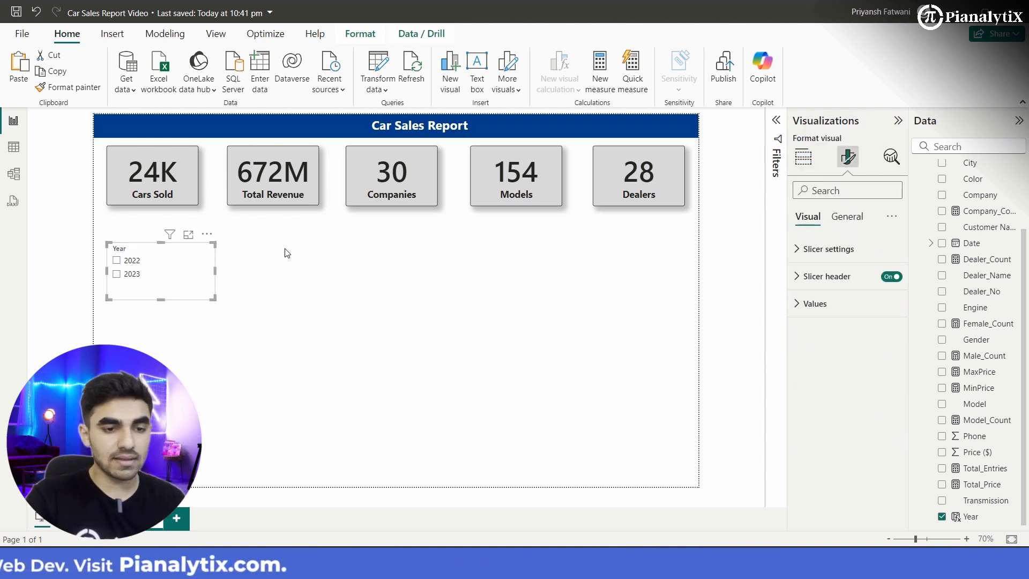
left_click(828, 251)
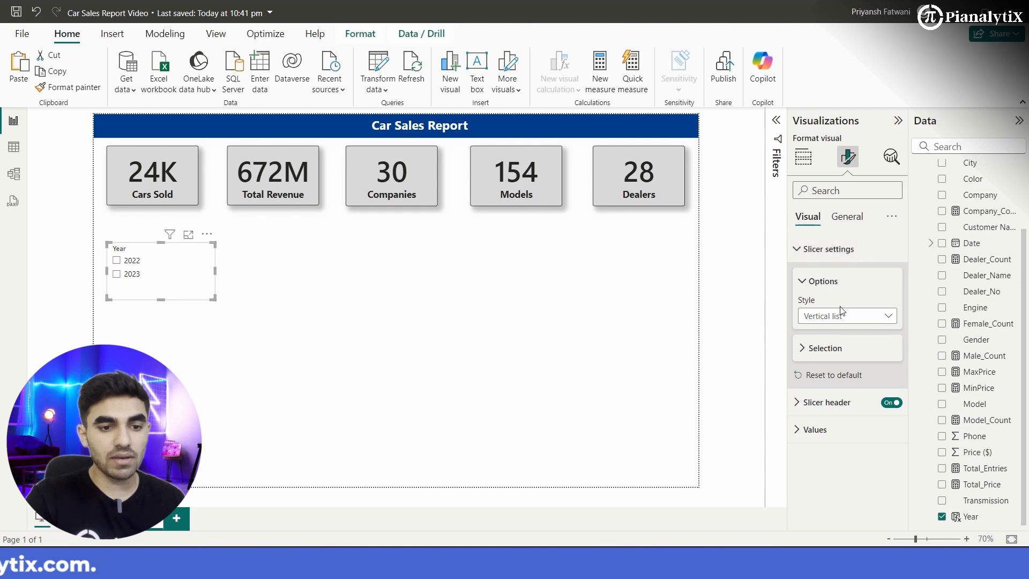
left_click(846, 320)
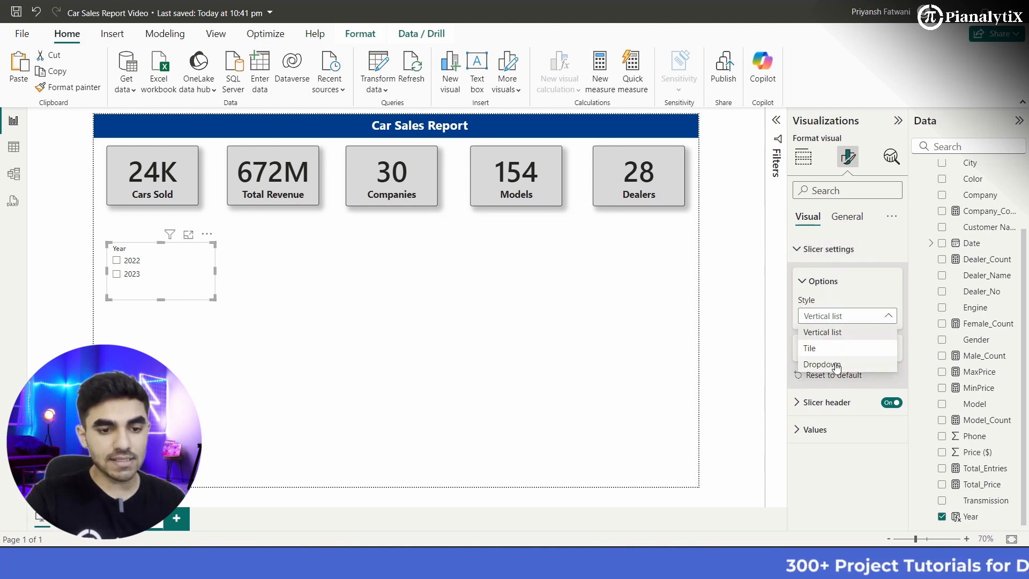
left_click(835, 365)
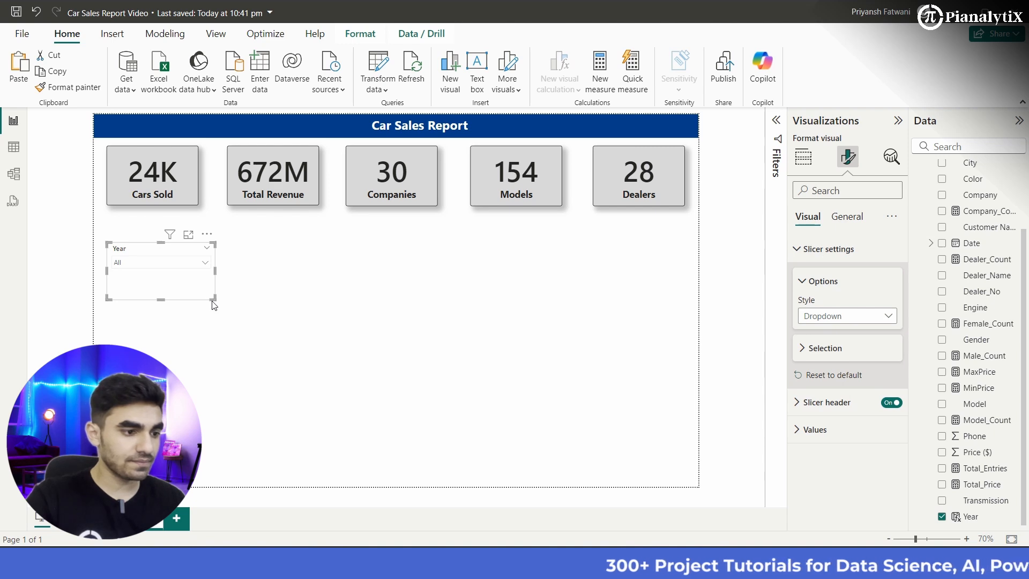
Step: Shrink the Year slicer to a compact box and place it directly beneath the Cars Sold card
left_click_drag(213, 299, 172, 288)
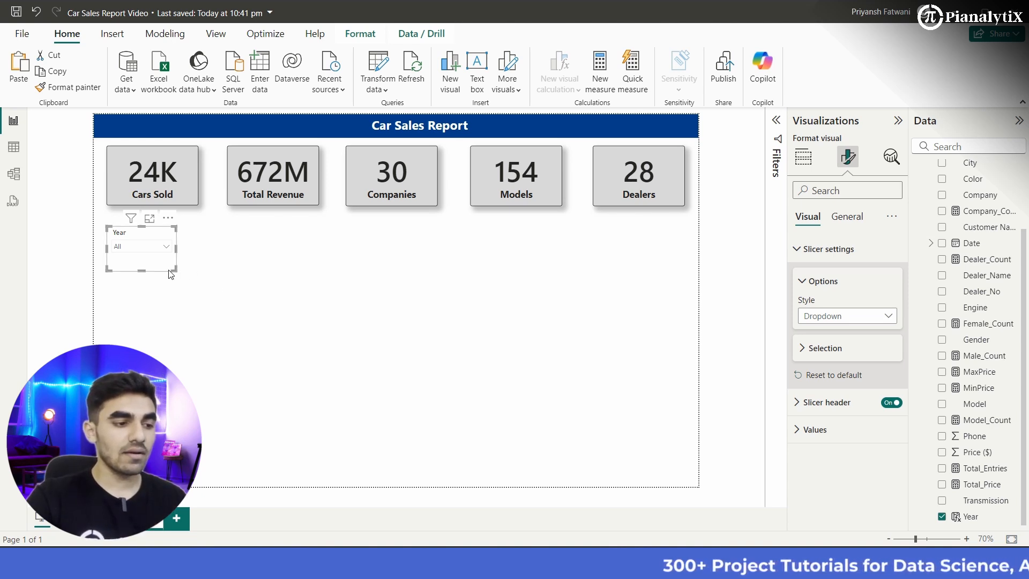
left_click_drag(176, 268, 175, 267)
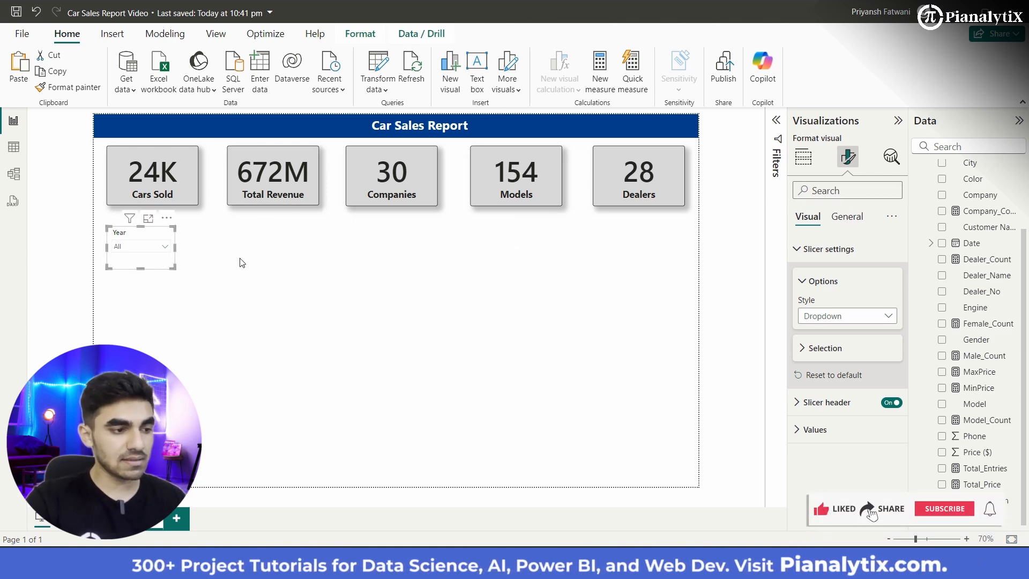
Step: Turn on the visual border and turn off the background for the Year slicer
left_click(848, 218)
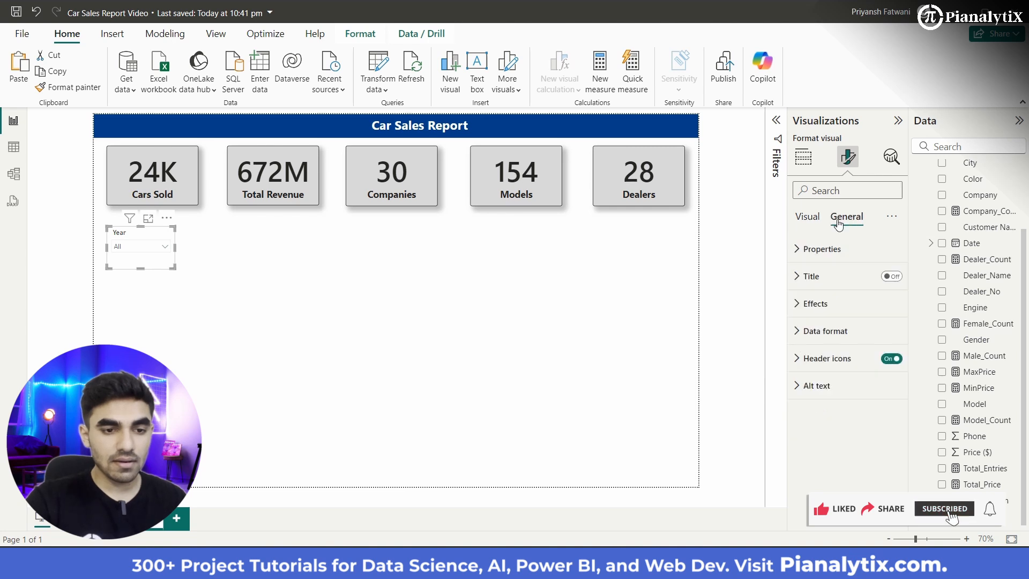
left_click(825, 304)
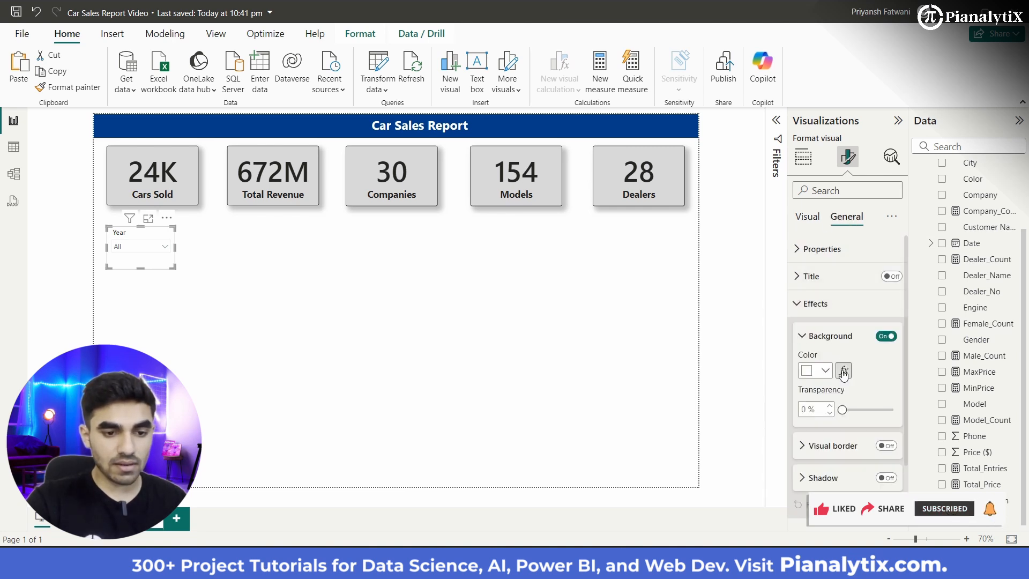
scroll(846, 368, "down", 2)
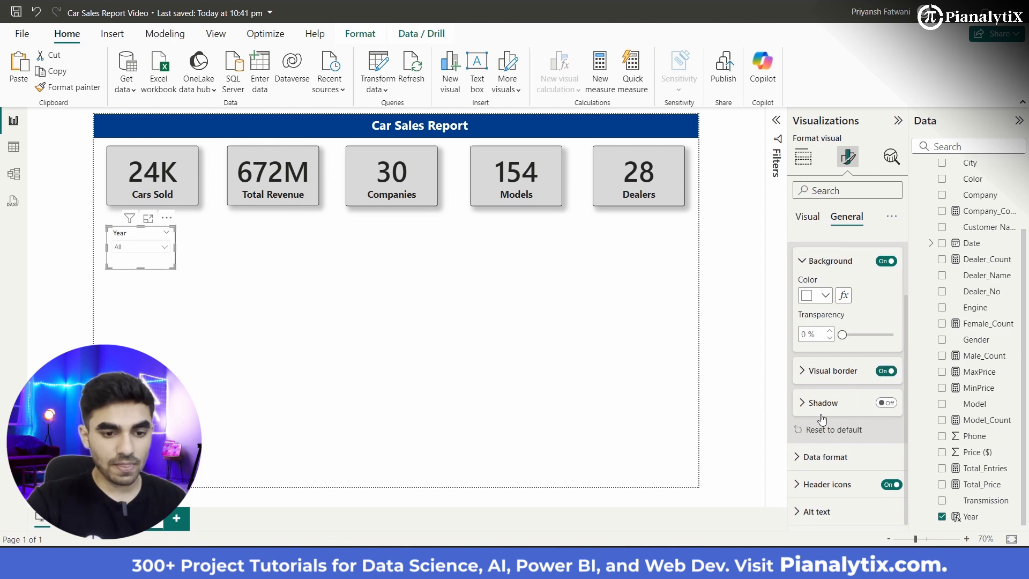
left_click(809, 377)
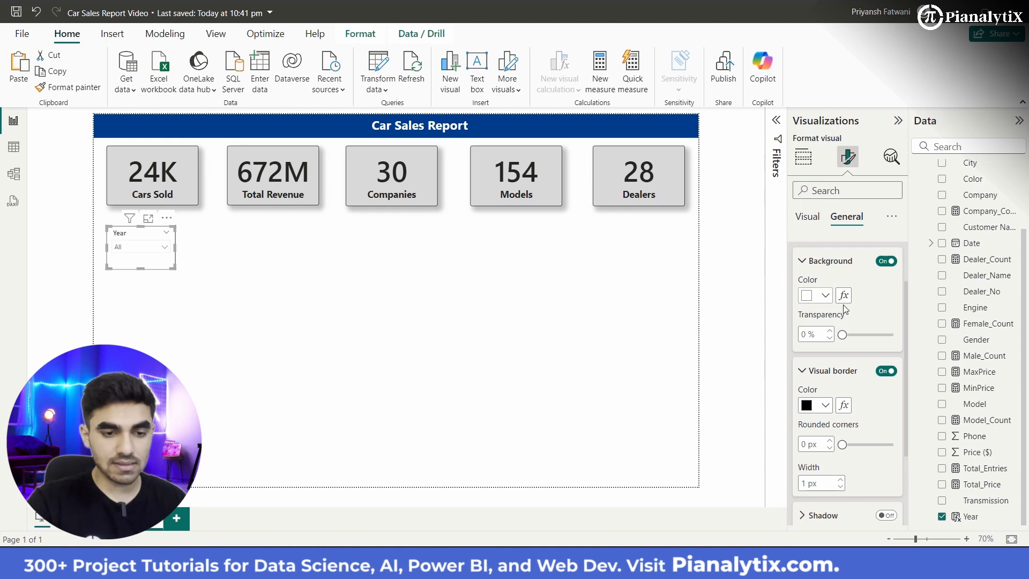
left_click(886, 261)
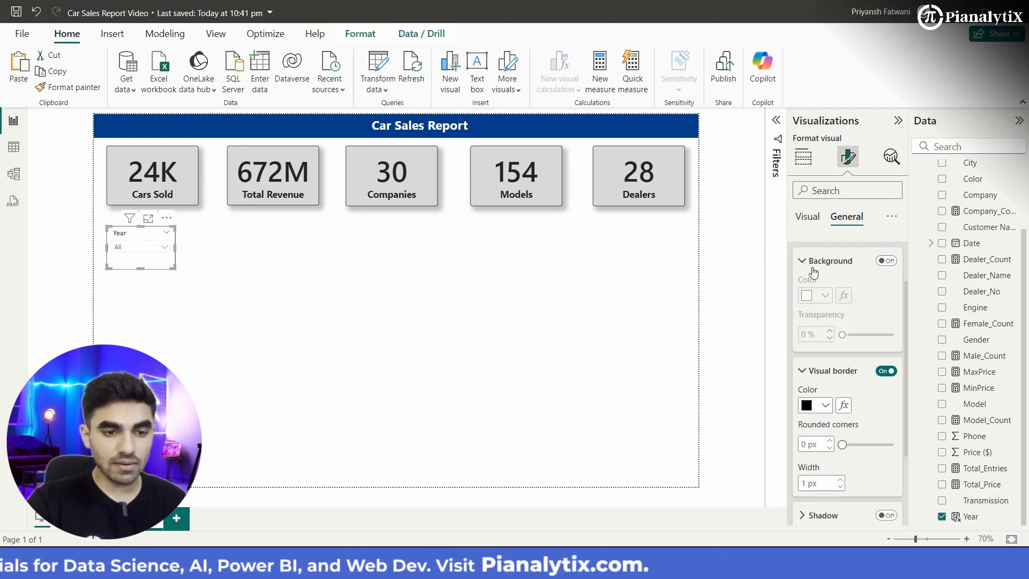
Step: Set the Year slicer's header text to a heavier Segoe UI font at size 13
scroll(813, 338, "up", 2)
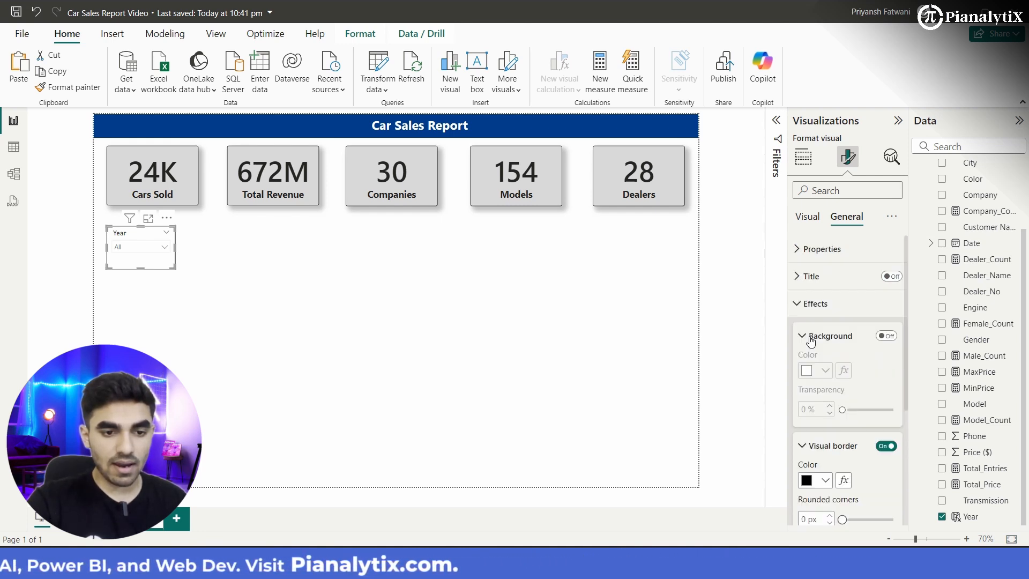
left_click(809, 220)
left_click(803, 250)
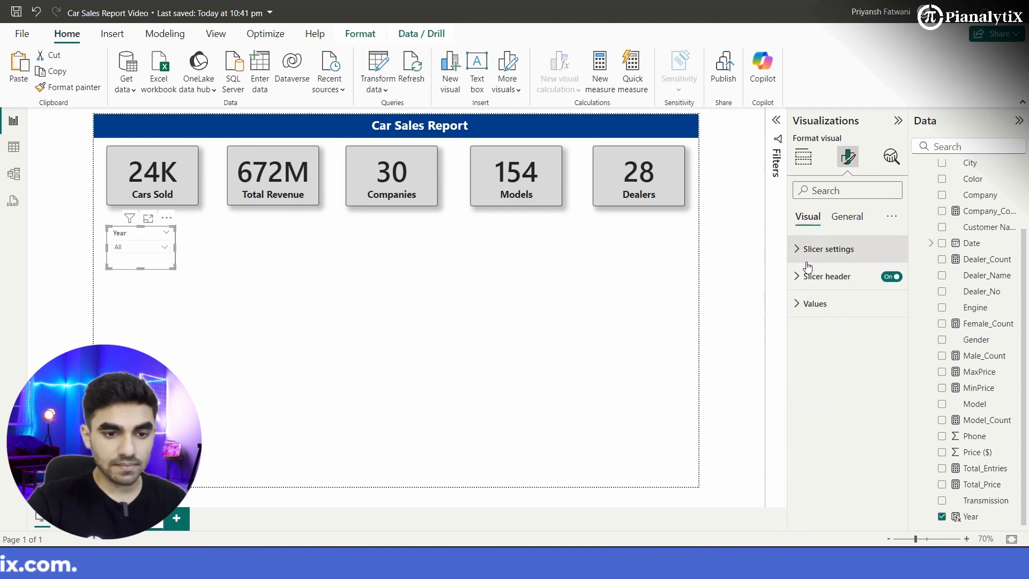
left_click(809, 305)
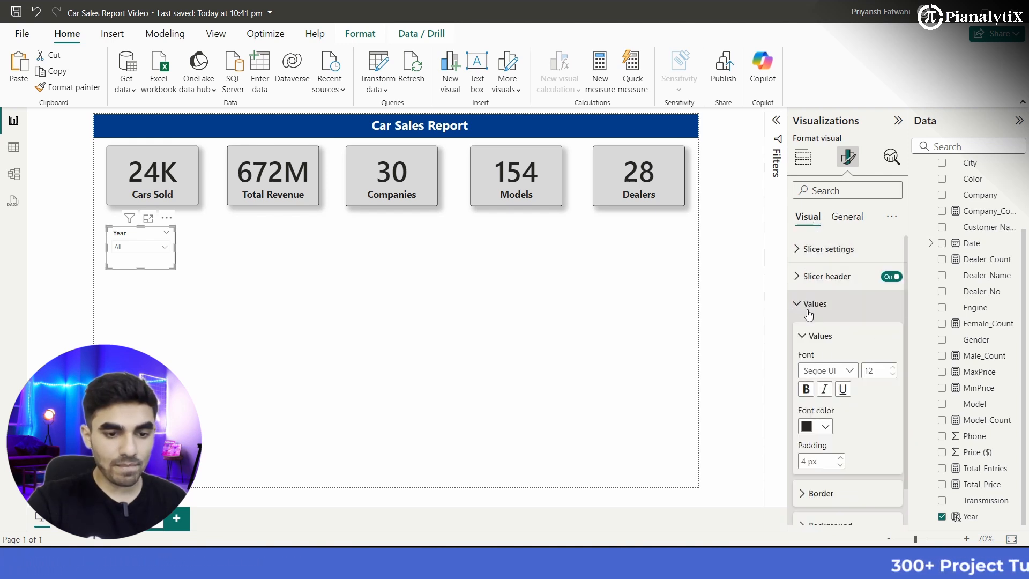
scroll(858, 333, "down", 1)
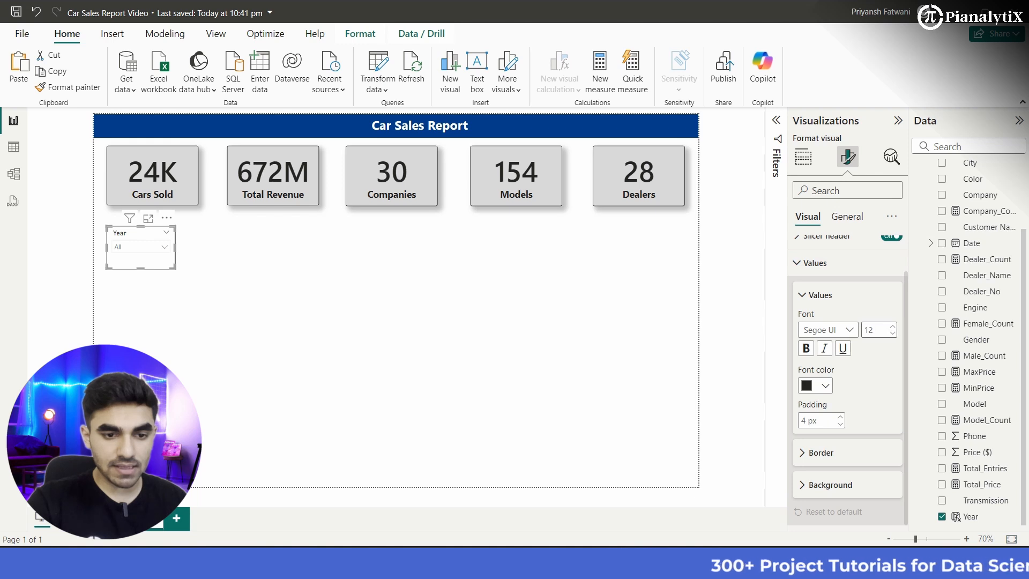
left_click(850, 330)
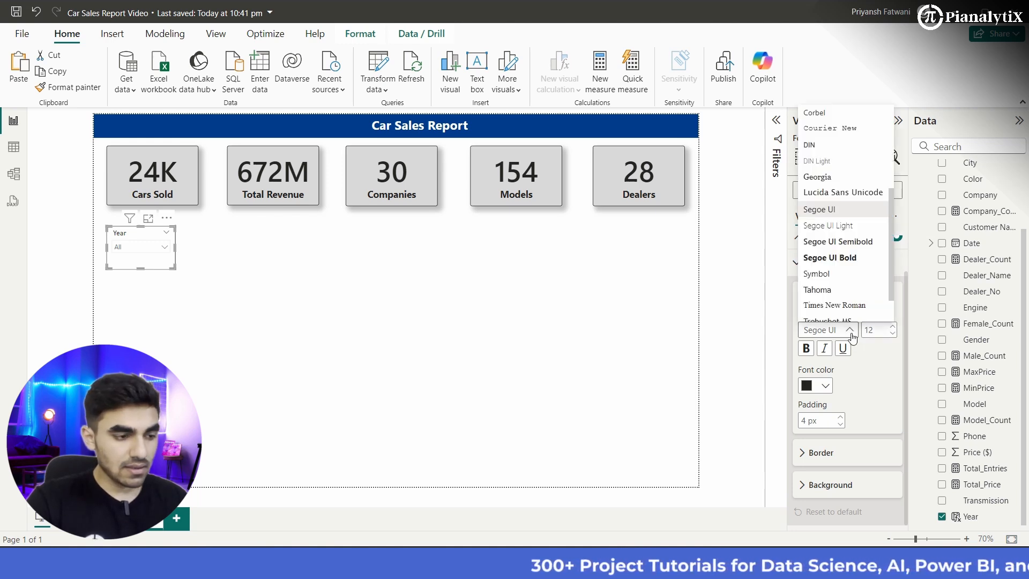
left_click(879, 422)
scroll(836, 354, "up", 1)
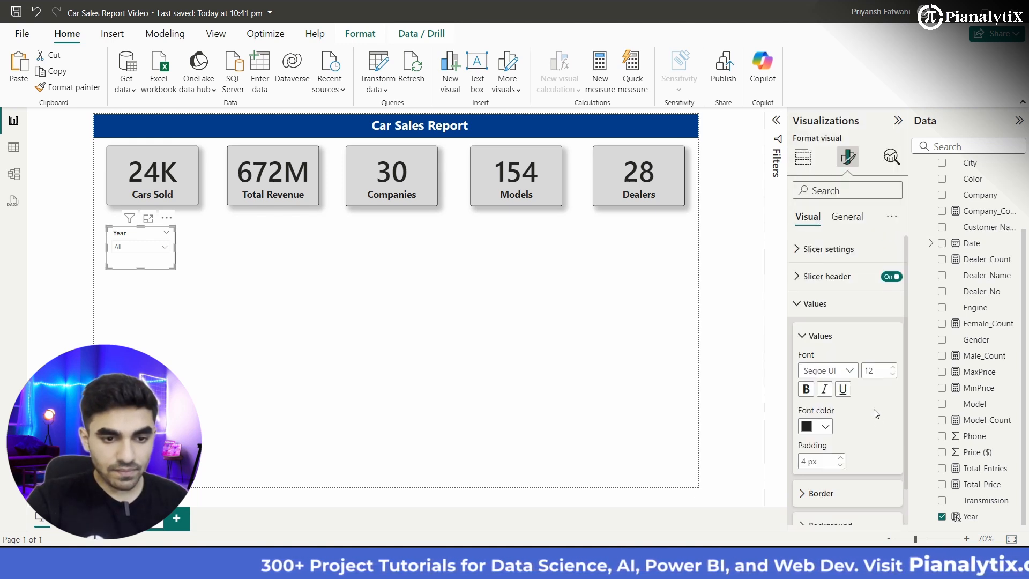
left_click(814, 289)
scroll(838, 361, "down", 1)
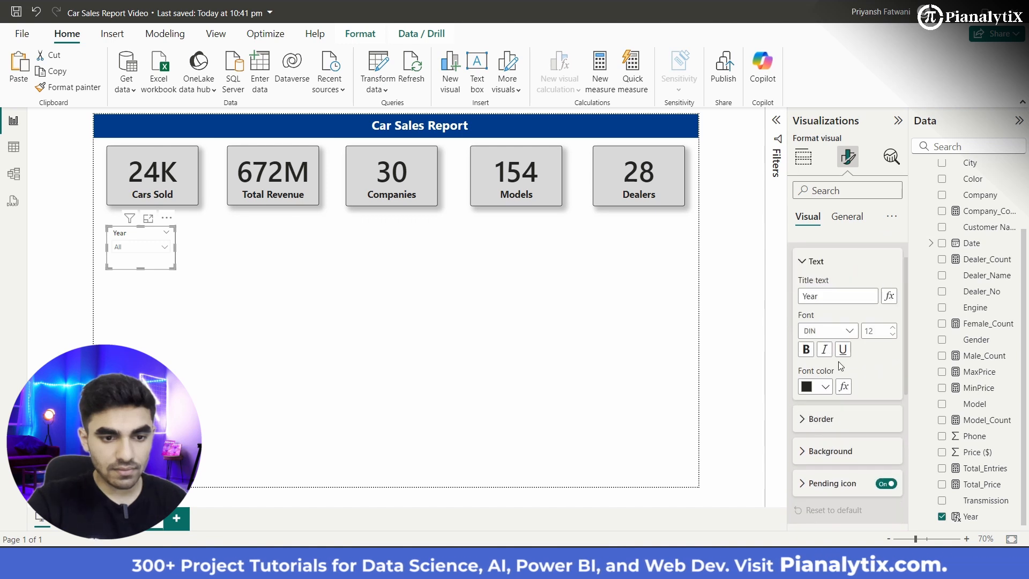
left_click(850, 335)
scroll(852, 243, "down", 5)
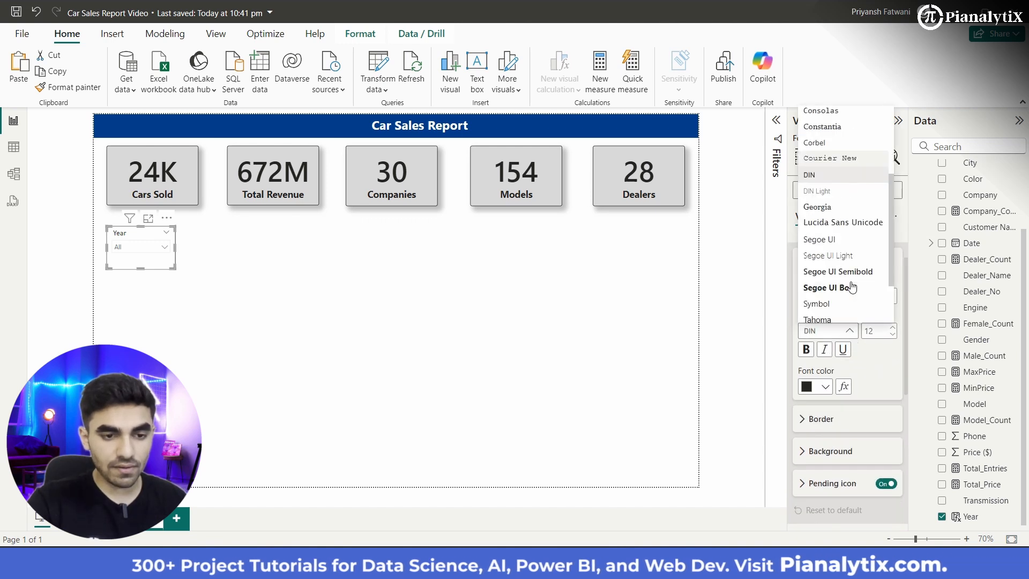
left_click(850, 206)
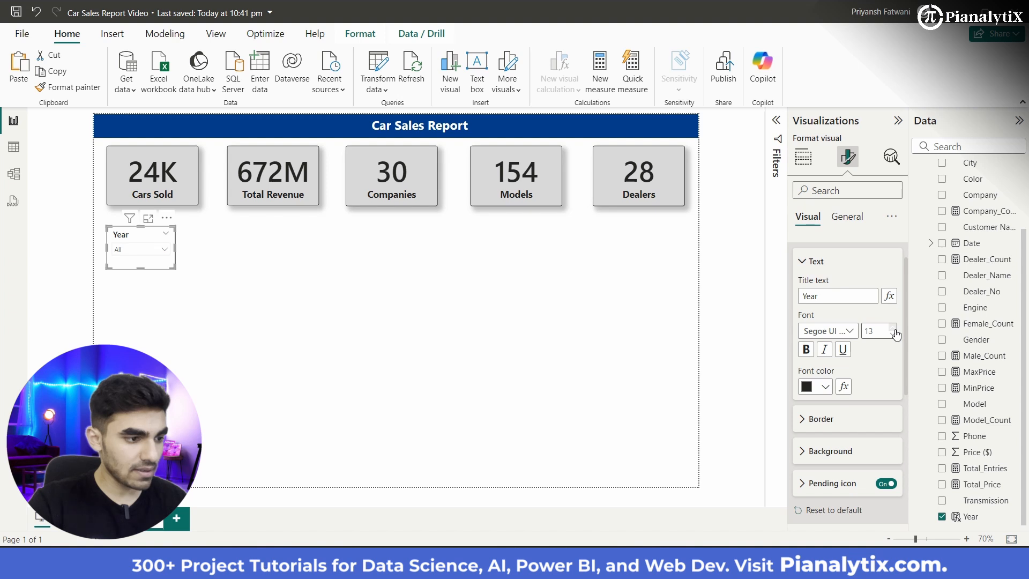
Step: Change the Year slicer's values font to Segoe UI Semibold and check its year list
scroll(857, 416, "down", 3)
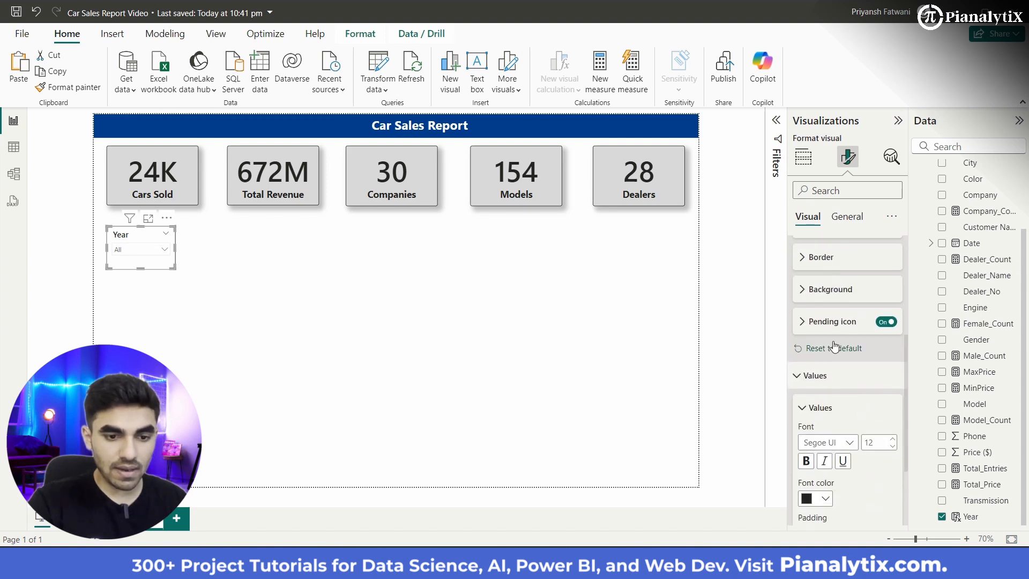
scroll(839, 348, "down", 2)
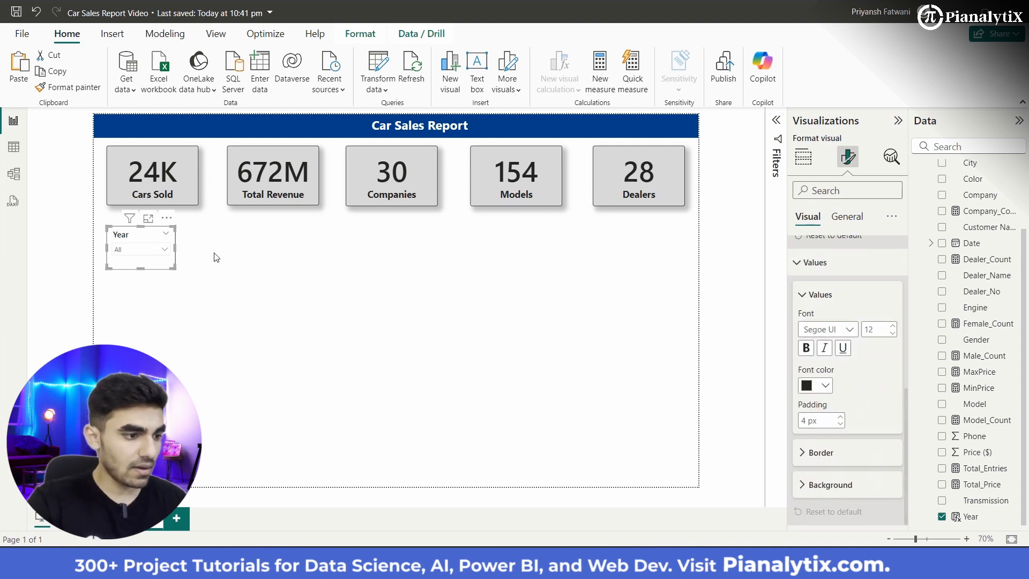
left_click(164, 251)
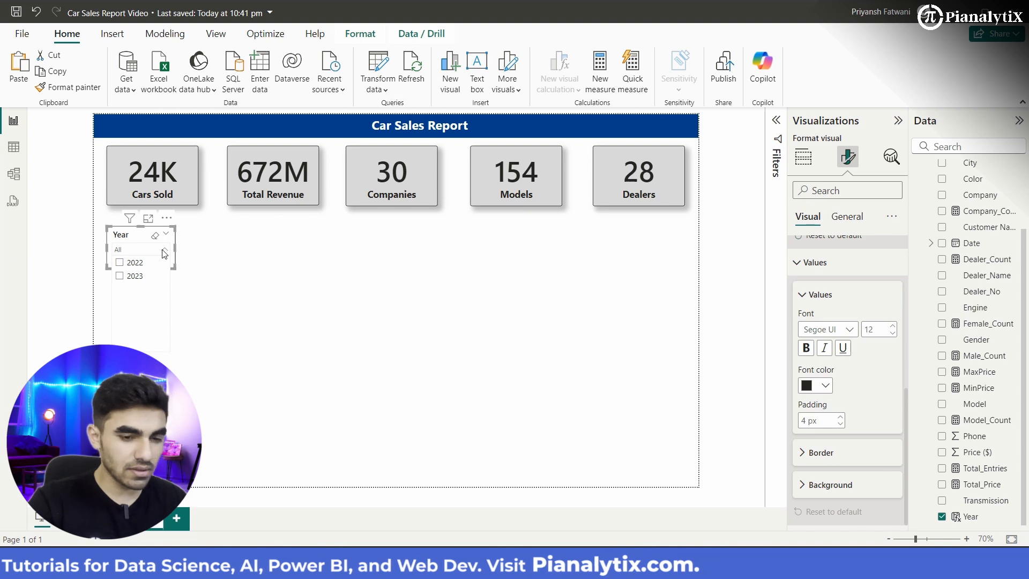
left_click(164, 251)
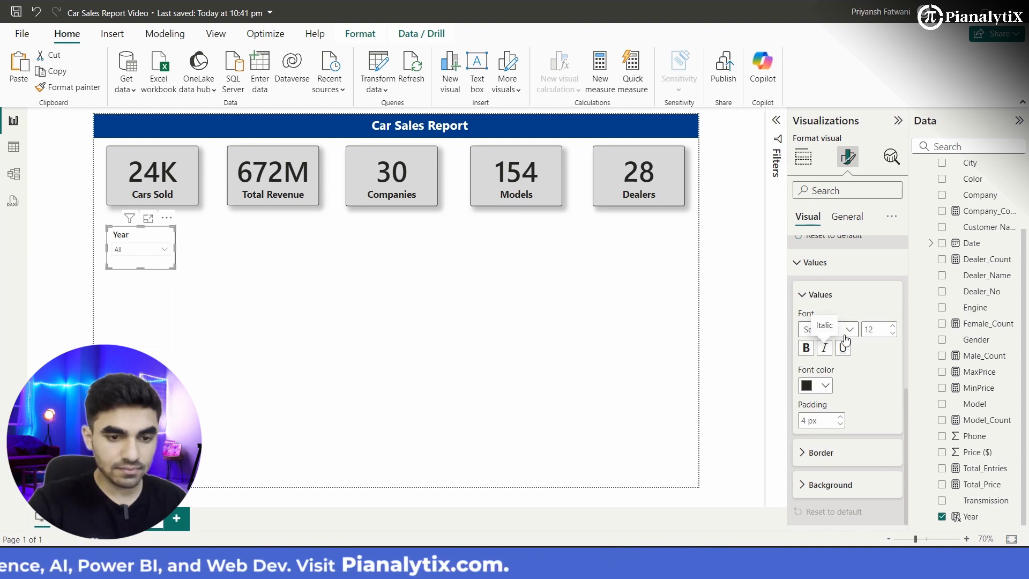
left_click(825, 329)
left_click(839, 240)
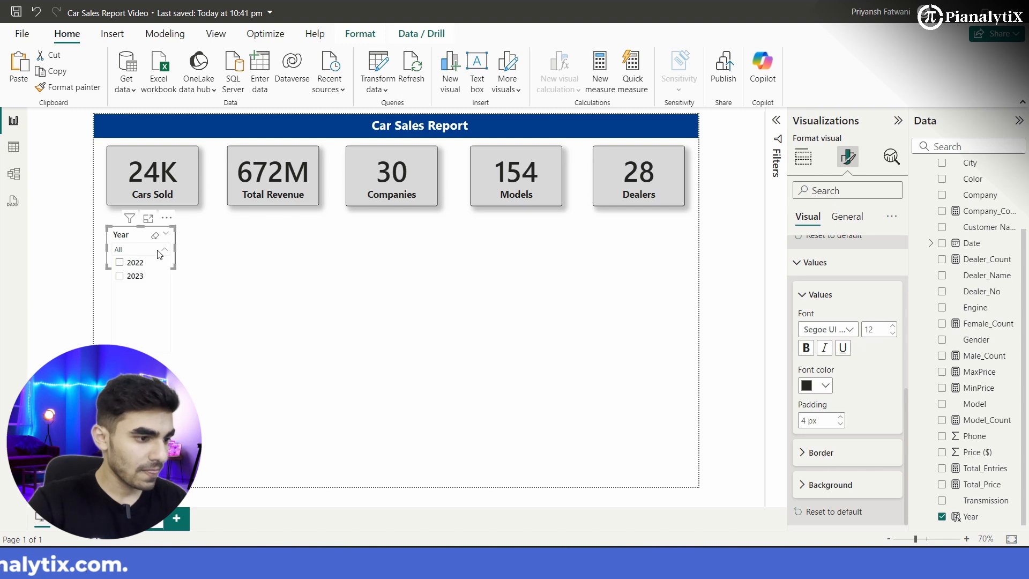
left_click(258, 273)
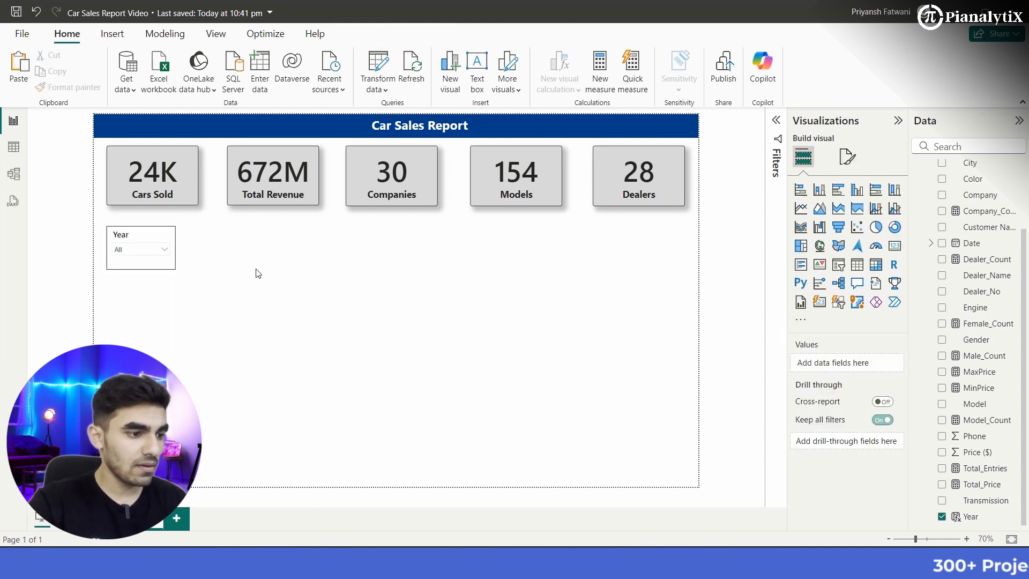
Step: Round the corners of the Year slicer's visual border to 4 px
left_click(166, 269)
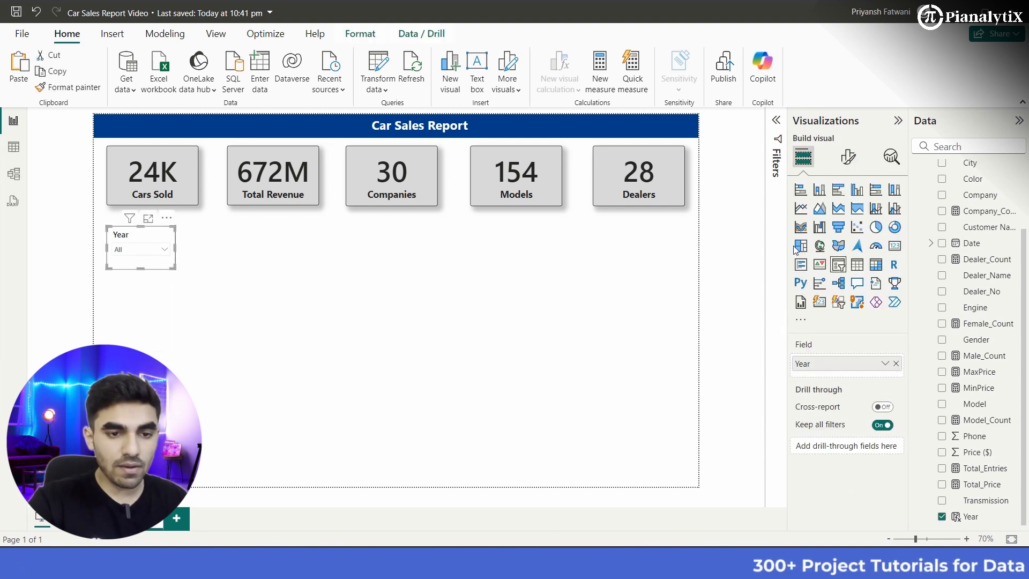
left_click(853, 158)
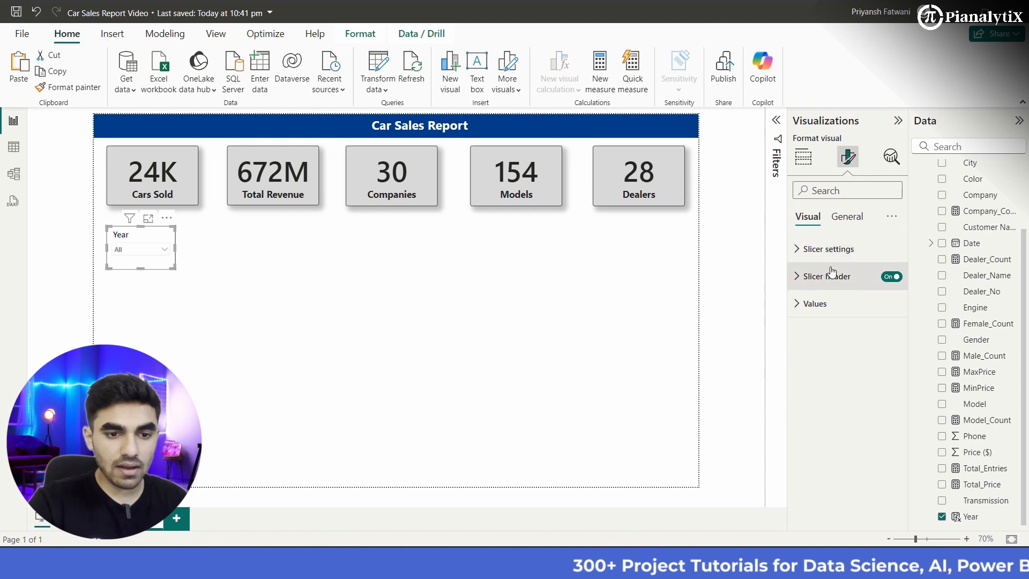
left_click(854, 219)
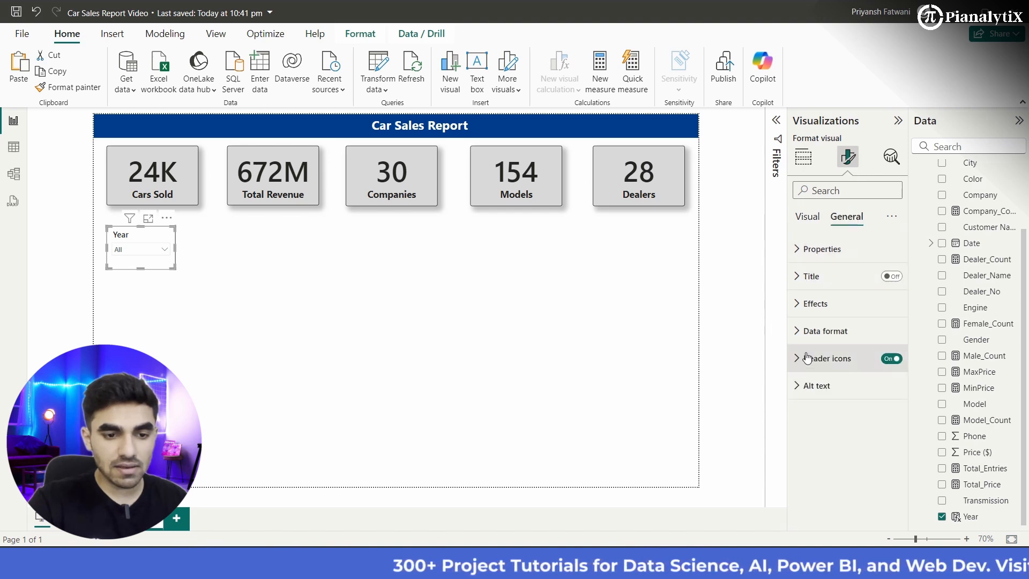
left_click(807, 330)
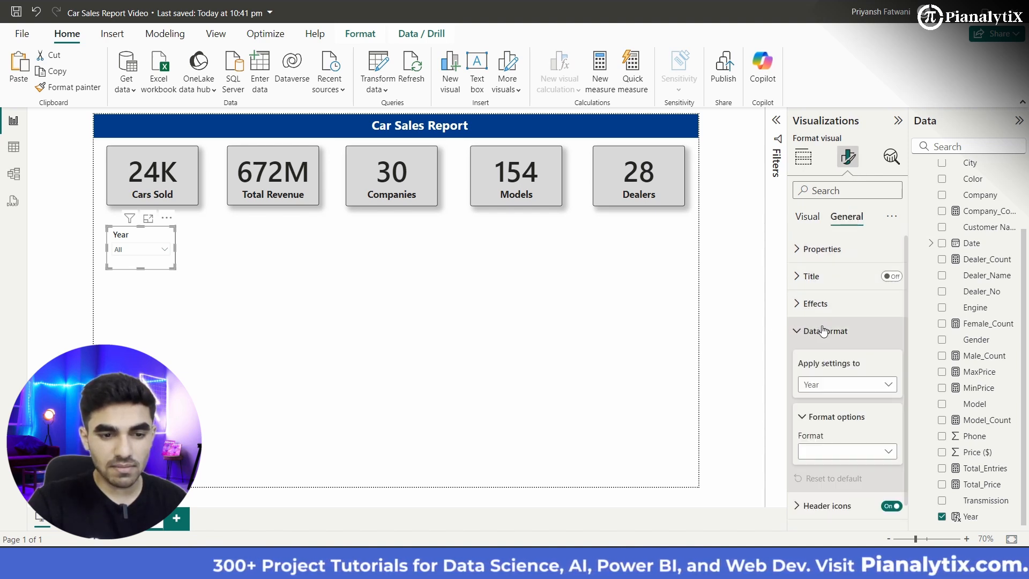
left_click(813, 304)
scroll(828, 381, "down", 2)
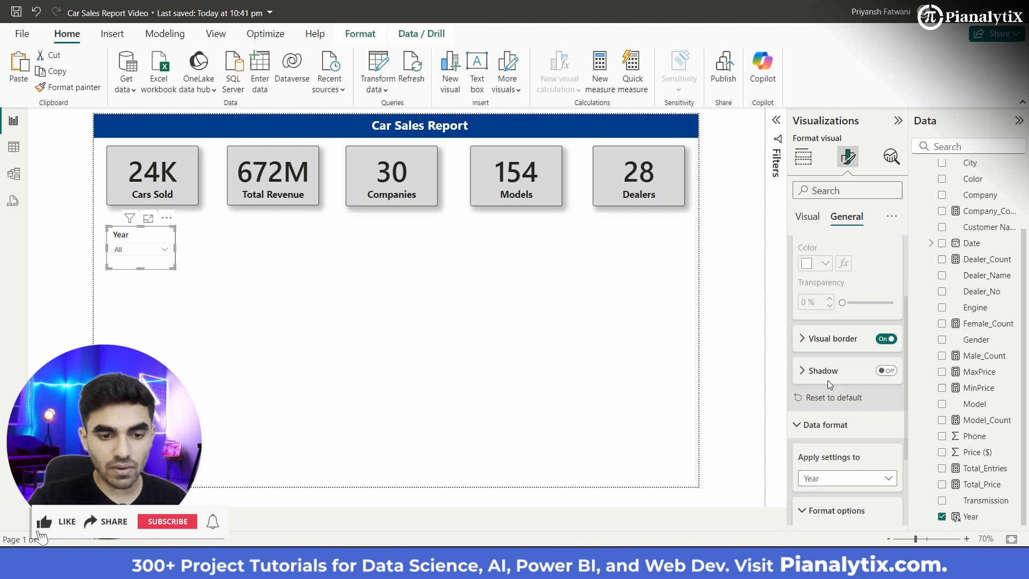
left_click(839, 345)
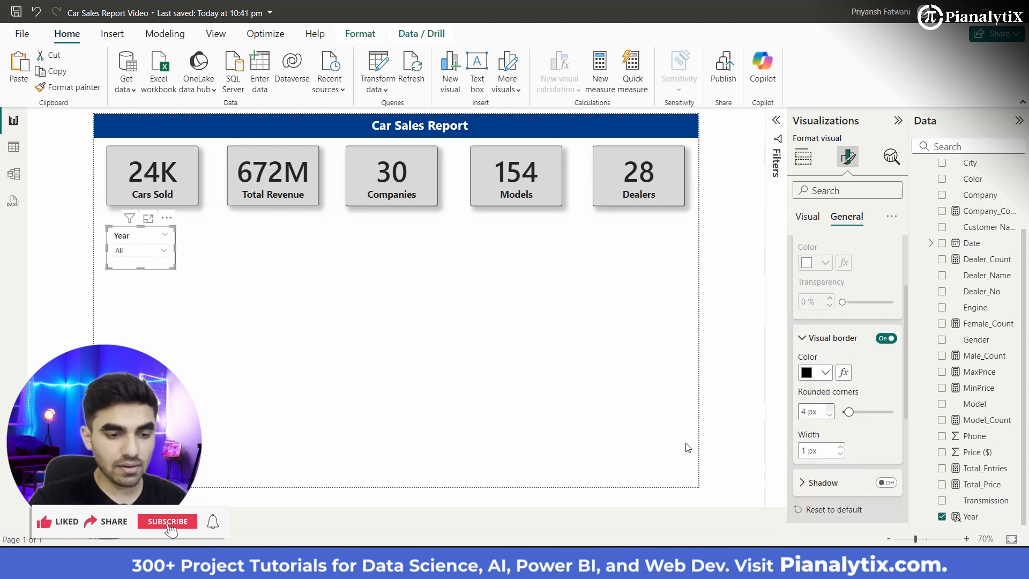
left_click(323, 422)
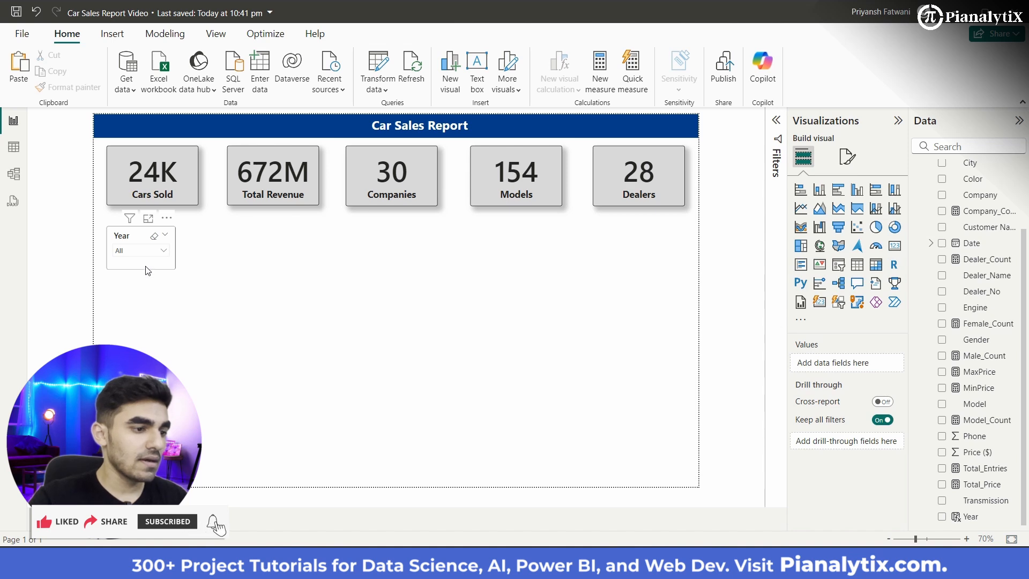
Step: Shift the Year slicer slightly lower beneath the Cars Sold card
left_click_drag(145, 271, 209, 329)
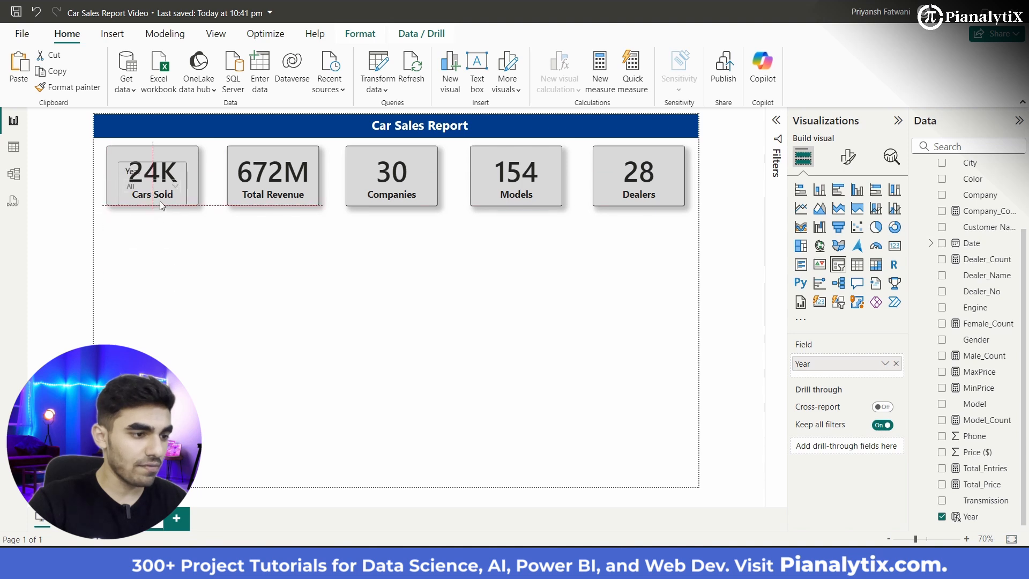
left_click_drag(160, 201, 152, 277)
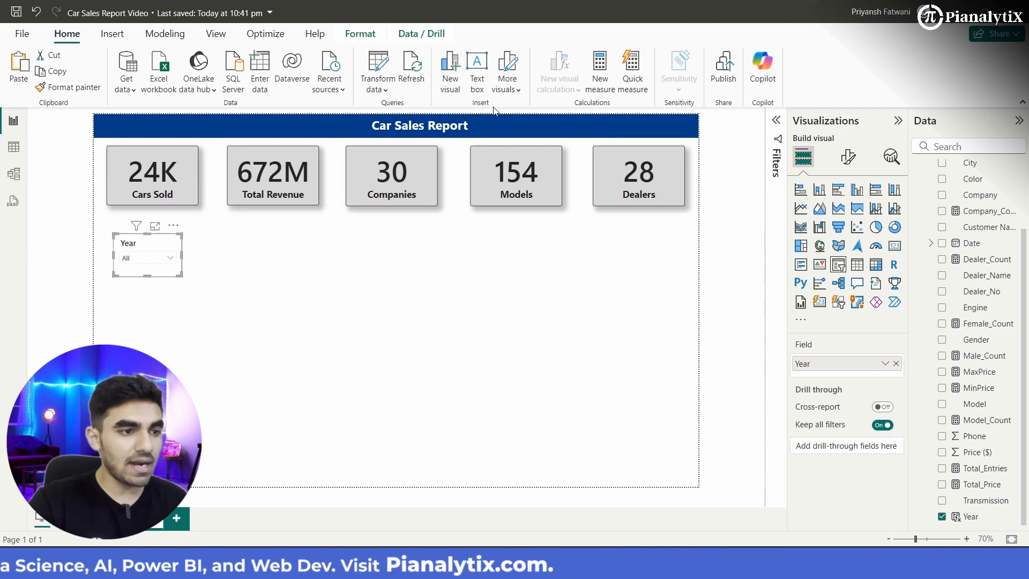
left_click(287, 323)
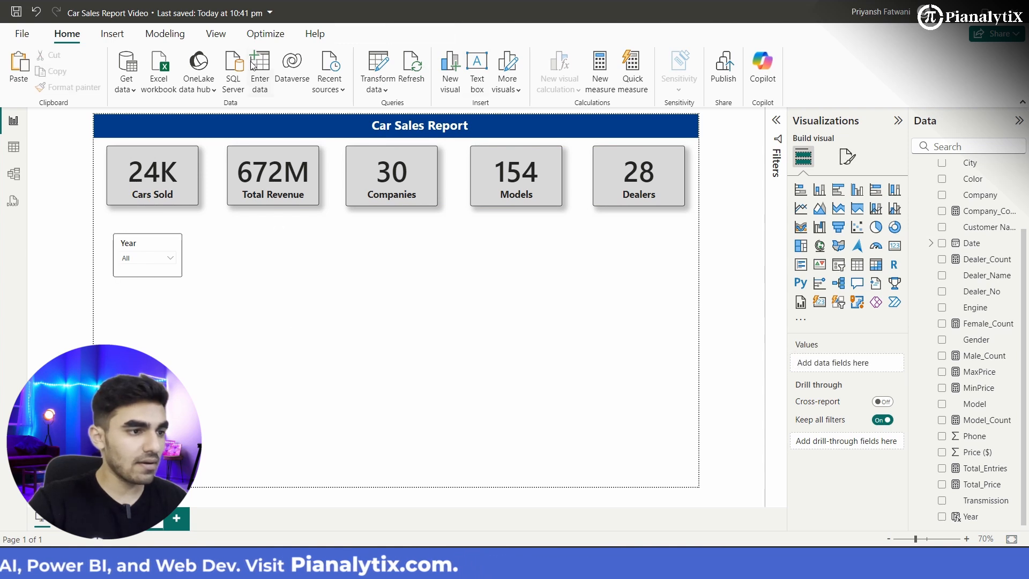
Step: Insert a narrow, tall rectangle directly beneath the Cars Sold card, flush with its left edge, moving the Year slicer aside to the page's middle
left_click(114, 37)
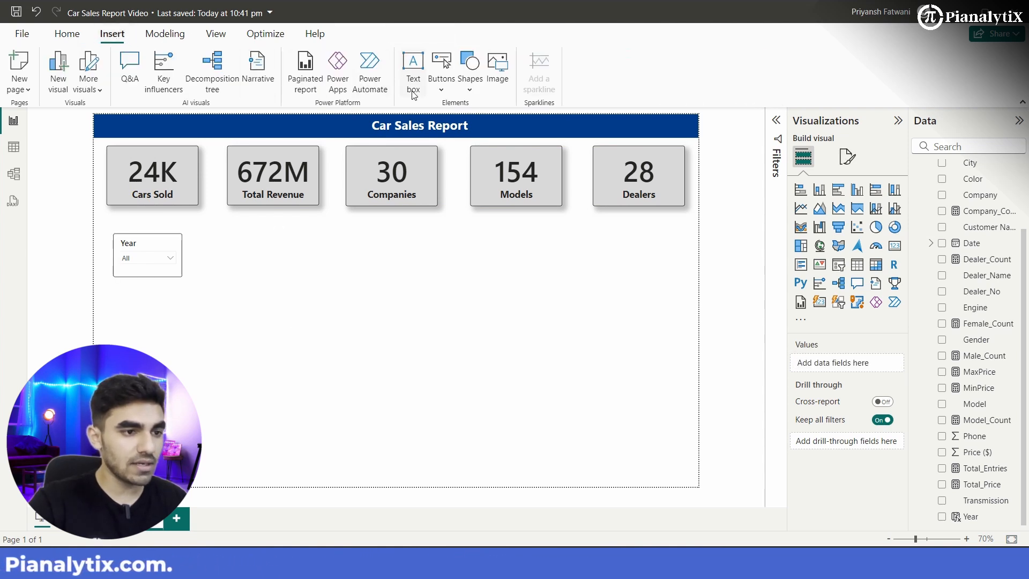
left_click(470, 92)
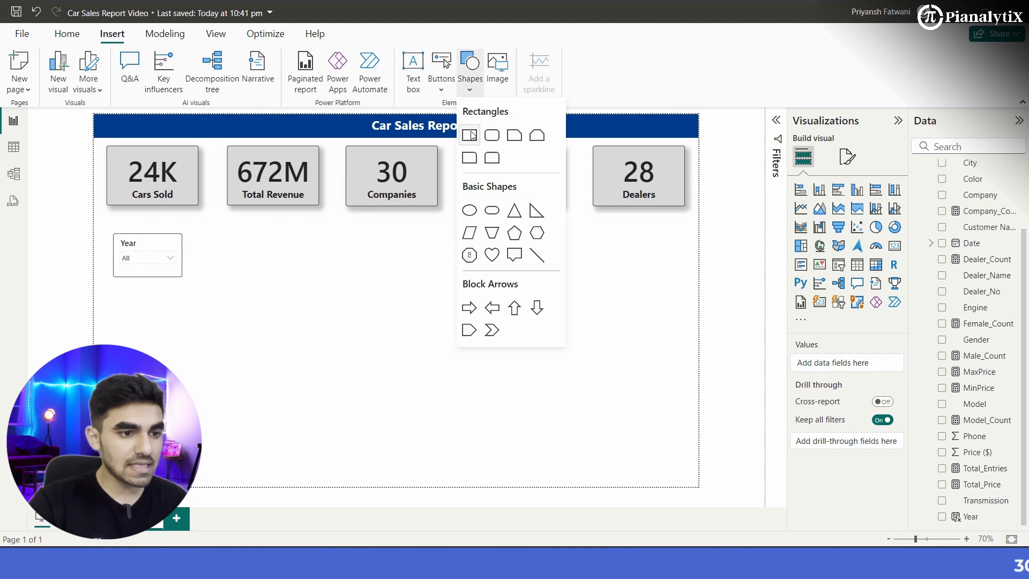
left_click(470, 135)
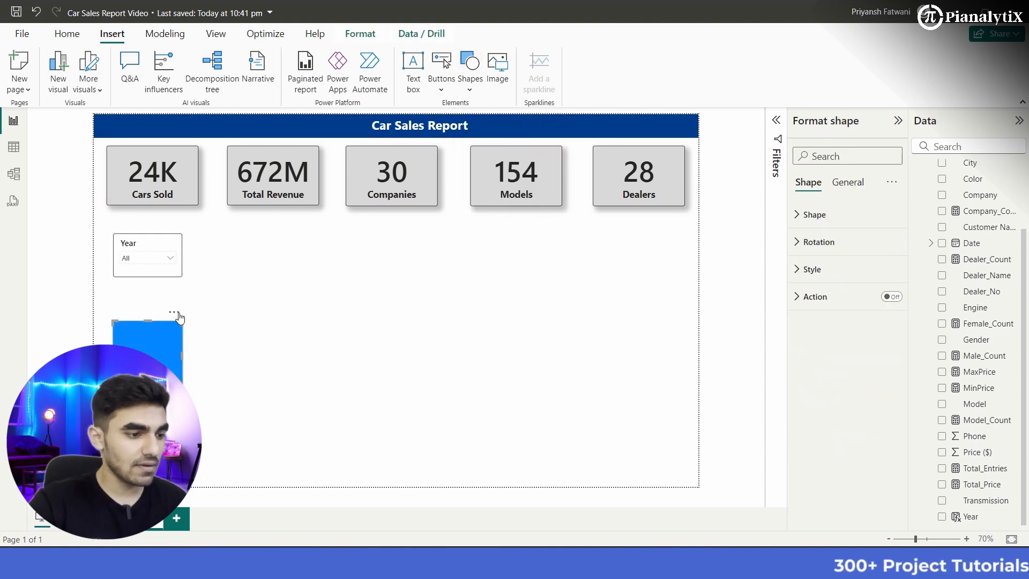
left_click_drag(182, 390, 164, 385)
left_click_drag(152, 272, 368, 323)
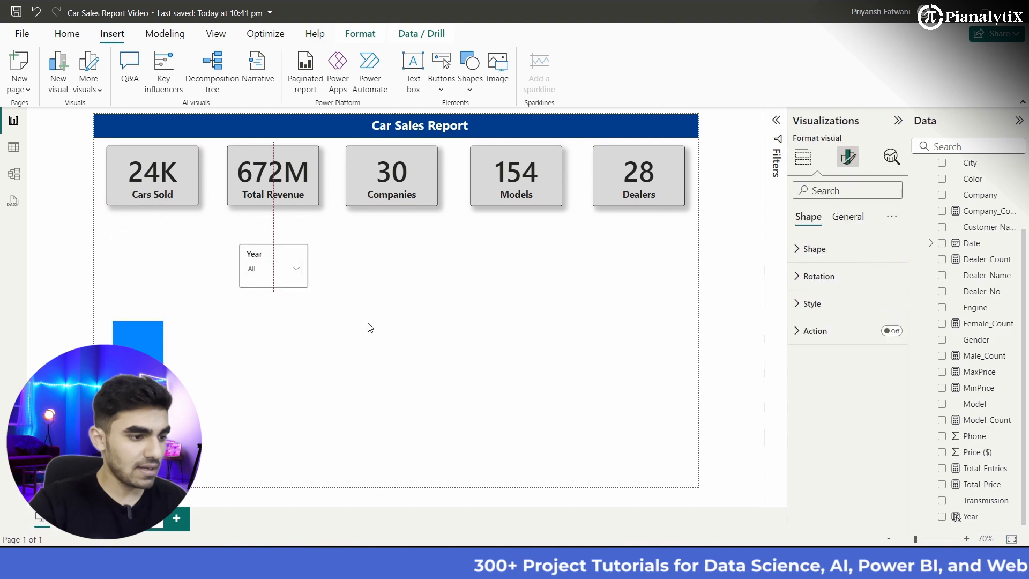
left_click_drag(153, 415, 147, 308)
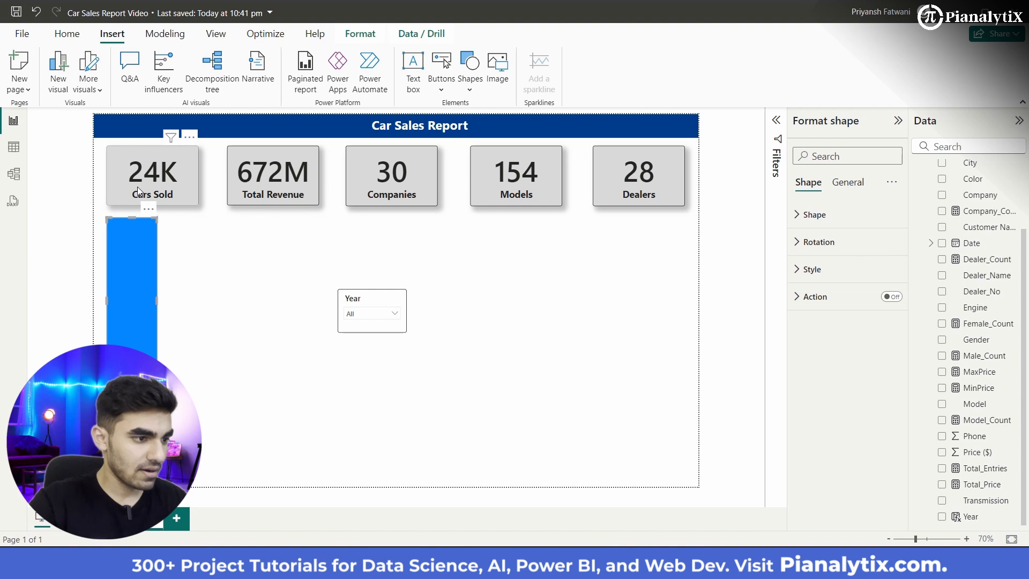
Step: Nudge the five measure cards and the tall rectangle slightly left, keeping the rectangle flush with the Cars Sold card's left edge
left_click_drag(138, 186, 136, 185)
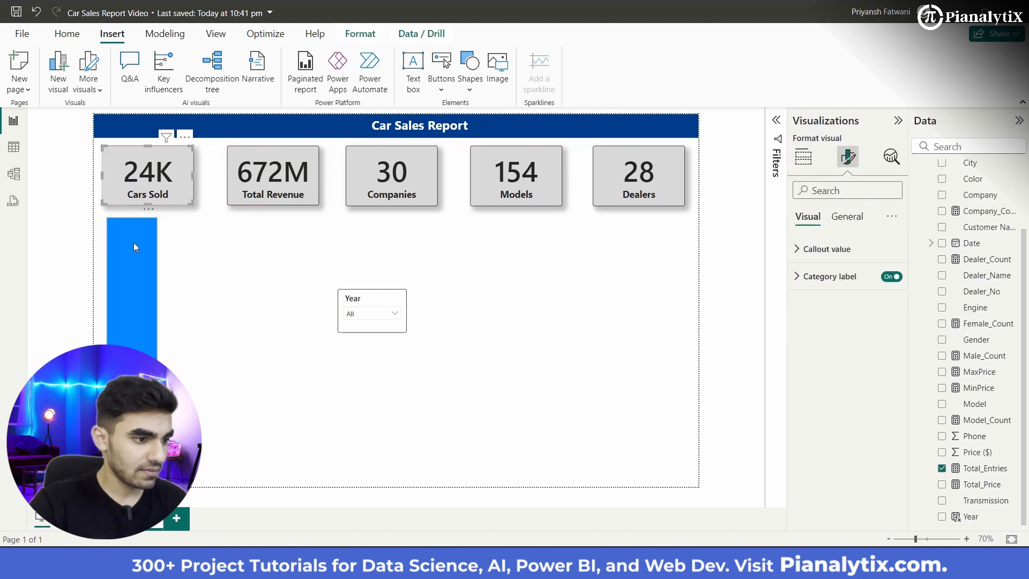
left_click_drag(133, 242, 128, 250)
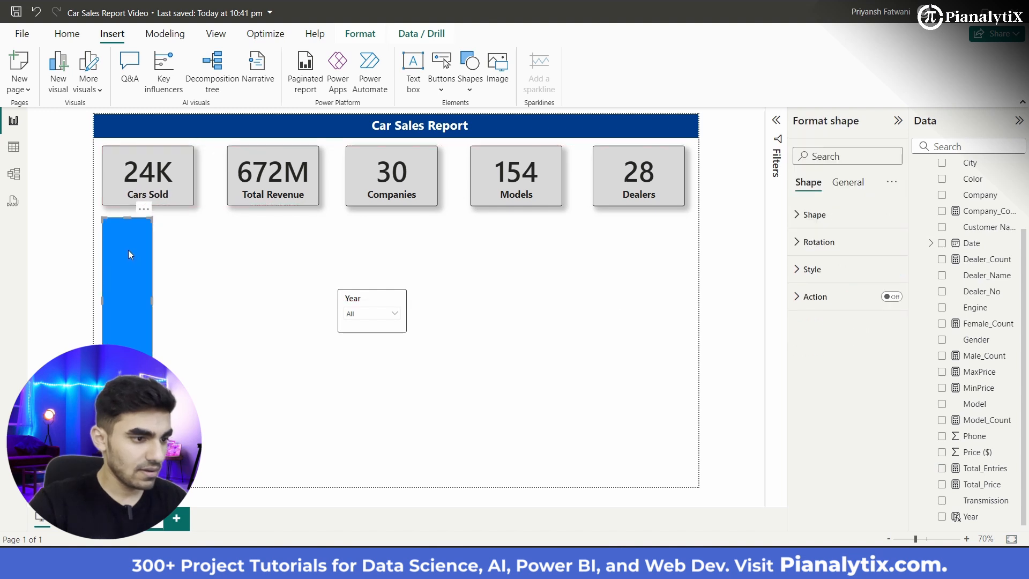
left_click_drag(275, 184, 269, 185)
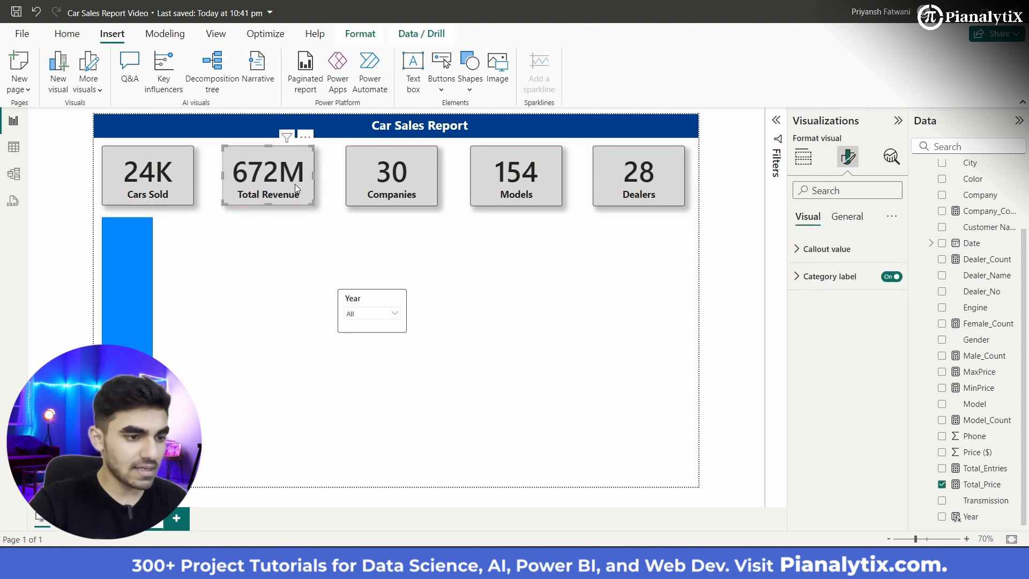
left_click_drag(378, 191, 380, 191)
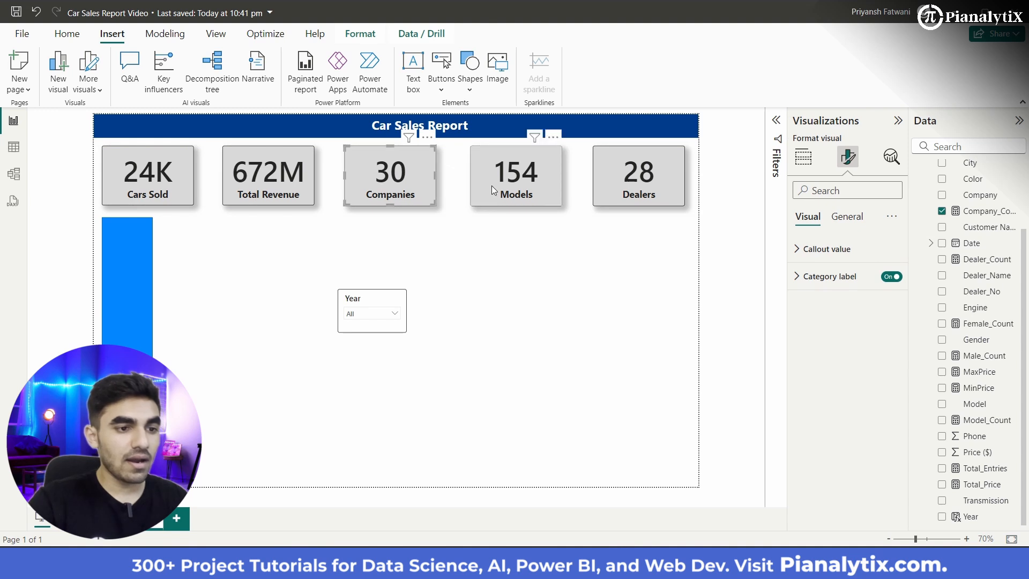
left_click_drag(493, 186, 490, 185)
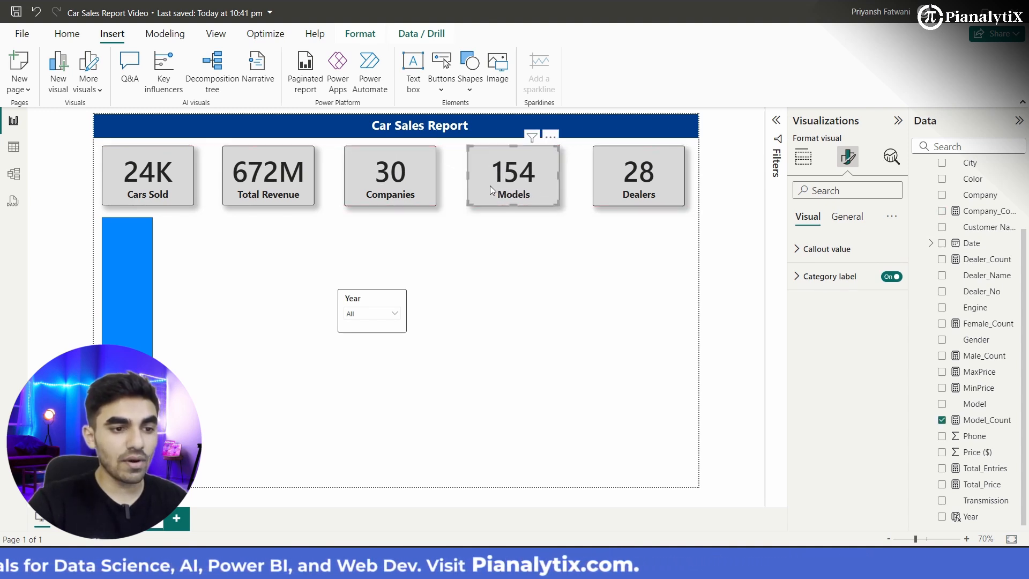
mouse_move(640, 193)
left_mouse_down()
mouse_move(651, 193)
mouse_move(640, 197)
left_mouse_up()
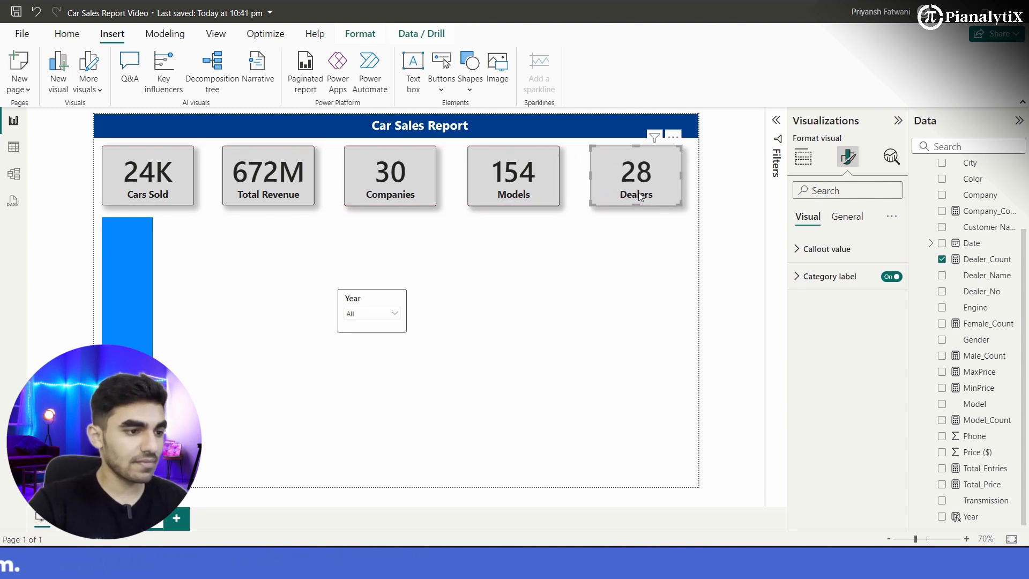
Step: Widen the blue rectangle rightward to roughly two-thirds of the Cars Sold card's width
left_click(111, 319)
left_click(249, 297)
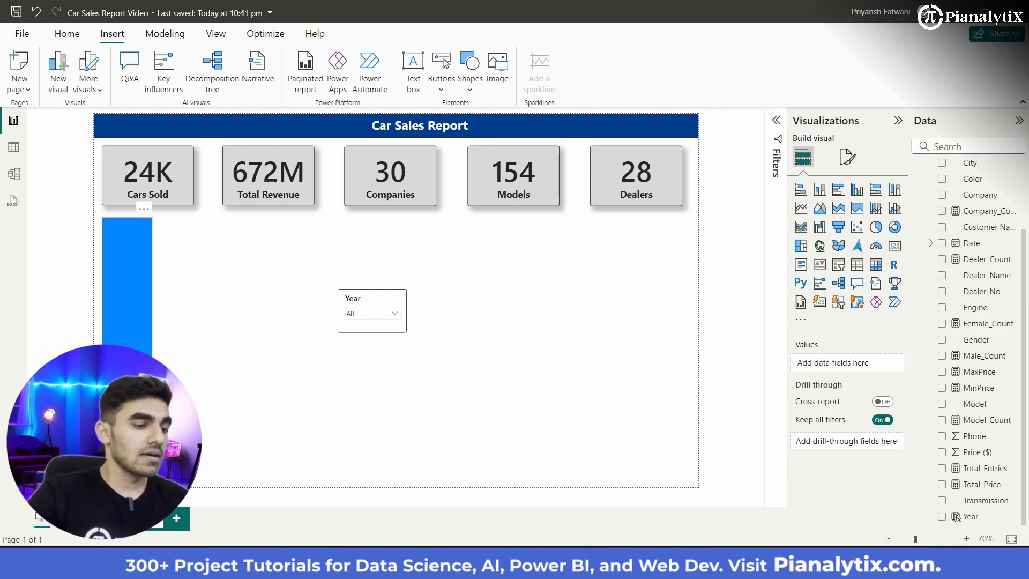
left_click(131, 365)
left_click_drag(152, 301, 166, 301)
left_click_drag(166, 348, 166, 348)
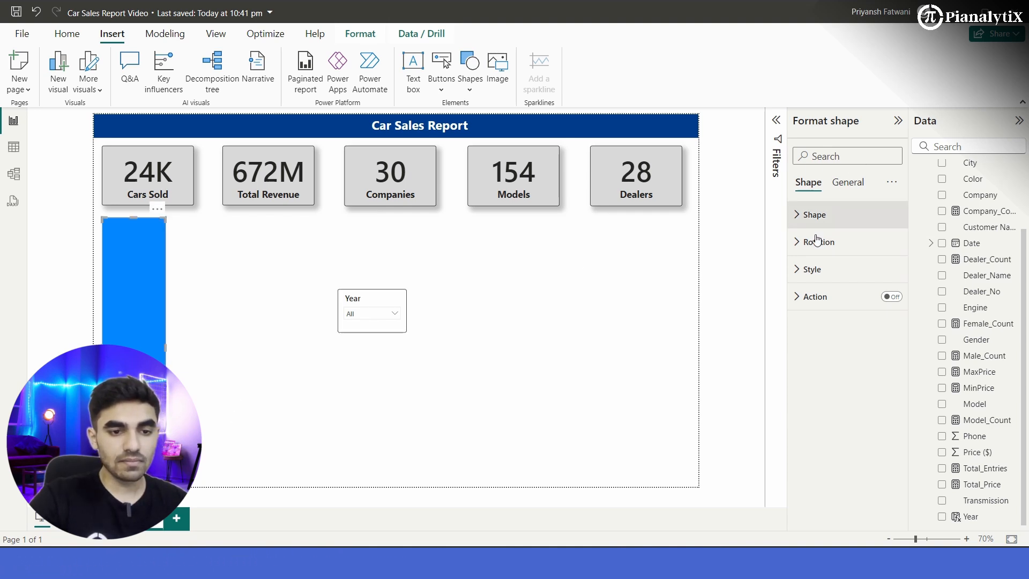
Step: Fill the tall rectangle with white, and in its shape style switch the border off and the shadow on
left_click(817, 271)
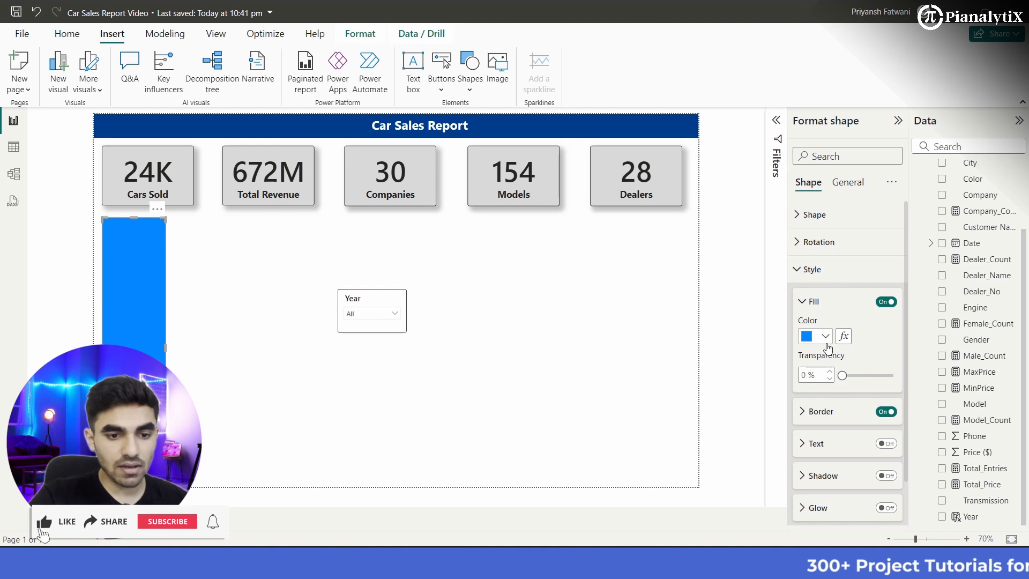
left_click(825, 336)
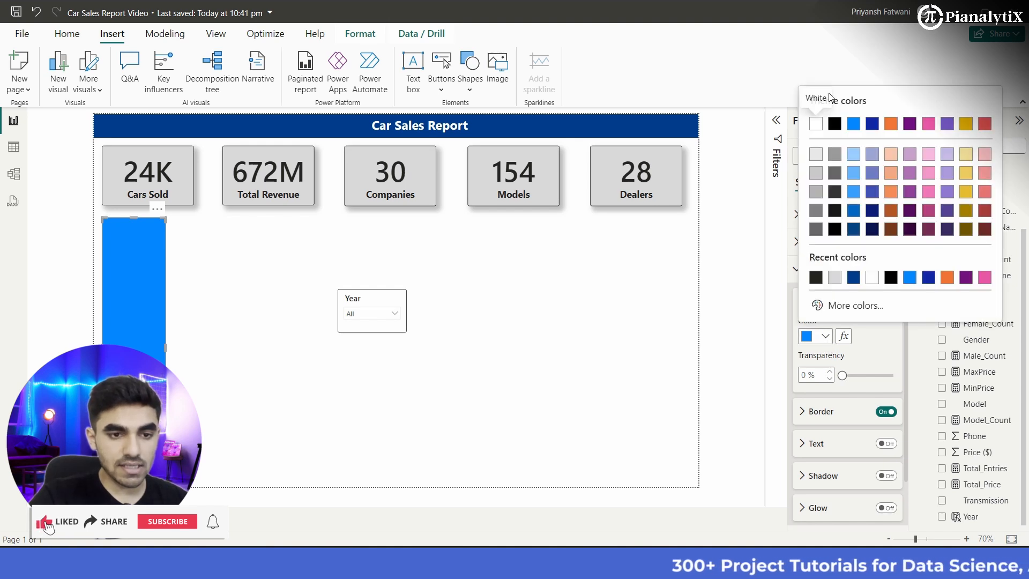
left_click(816, 124)
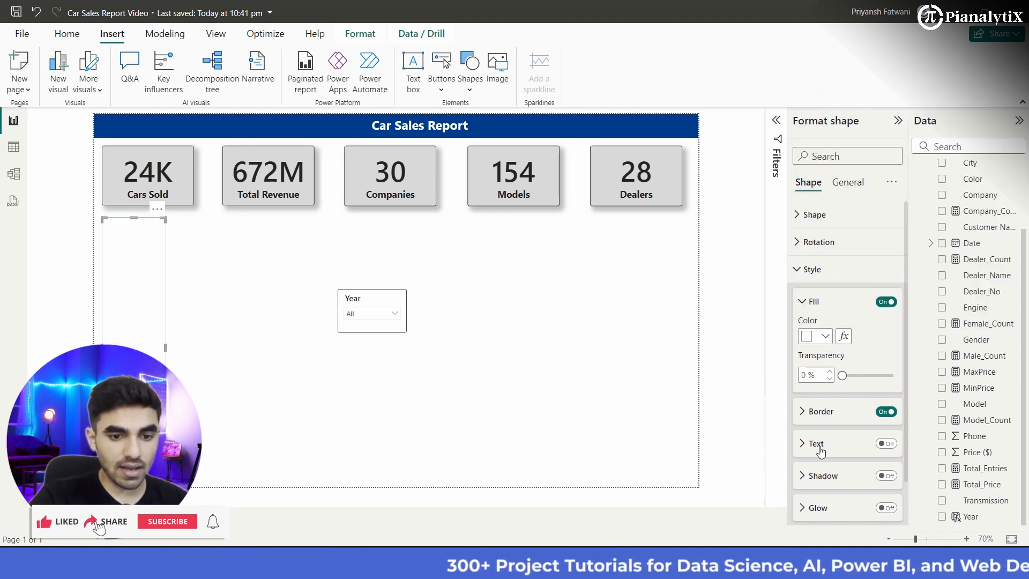
left_click(887, 412)
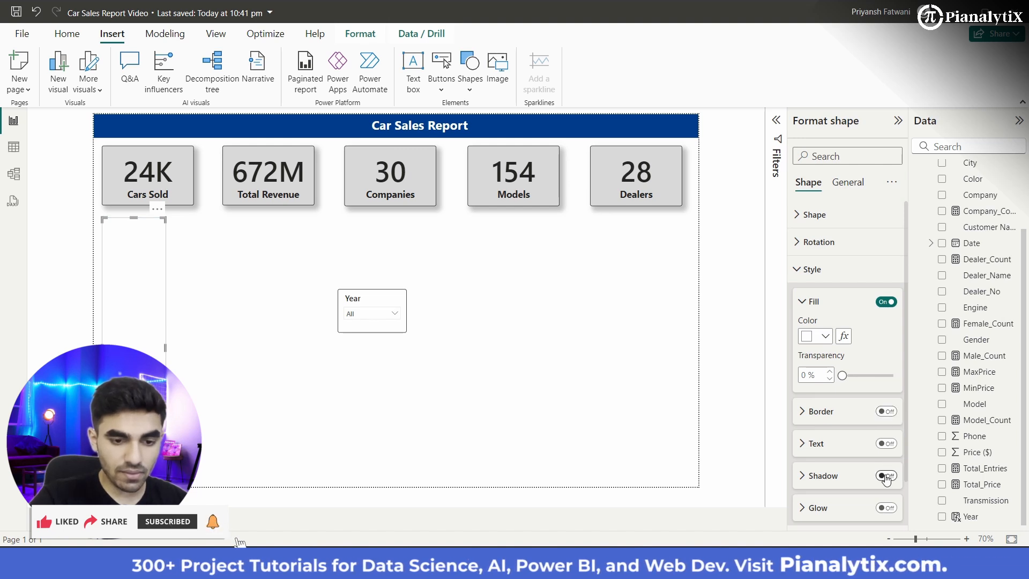
left_click(255, 354)
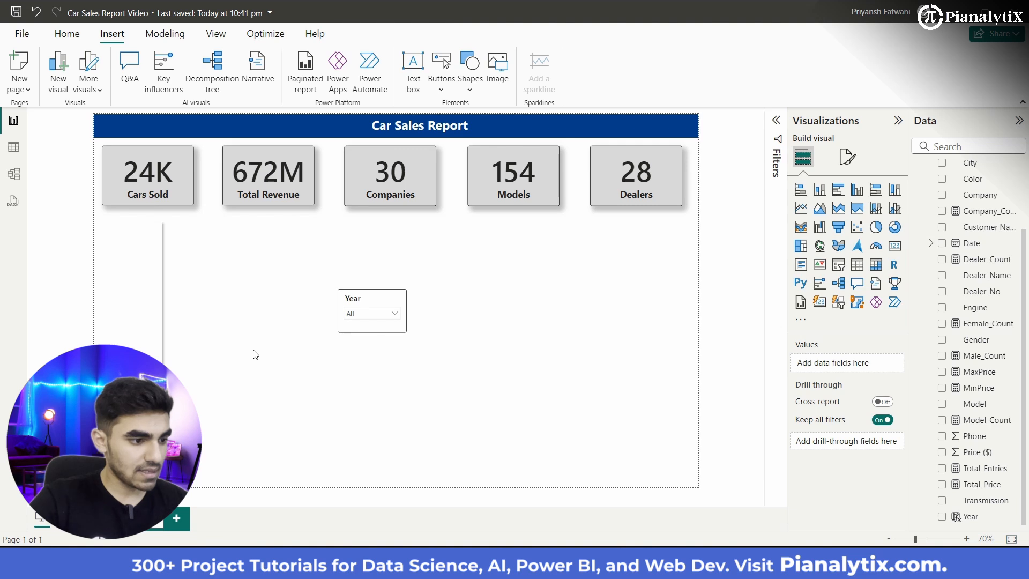
Step: Stretch the white rectangle slightly further right, to about three-quarters of the Cars Sold card's width
left_click(137, 379)
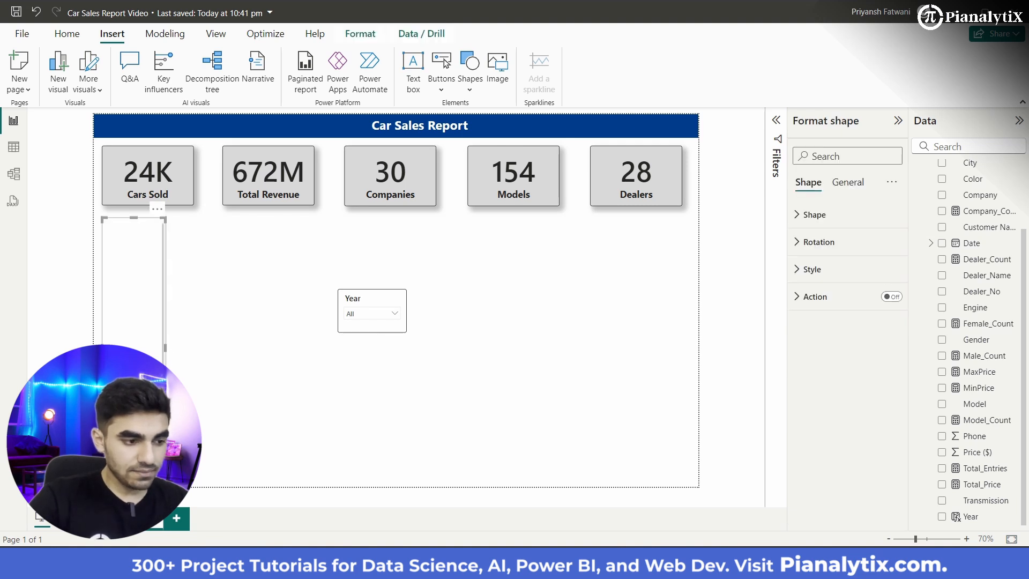
left_click(169, 355)
left_click(151, 349)
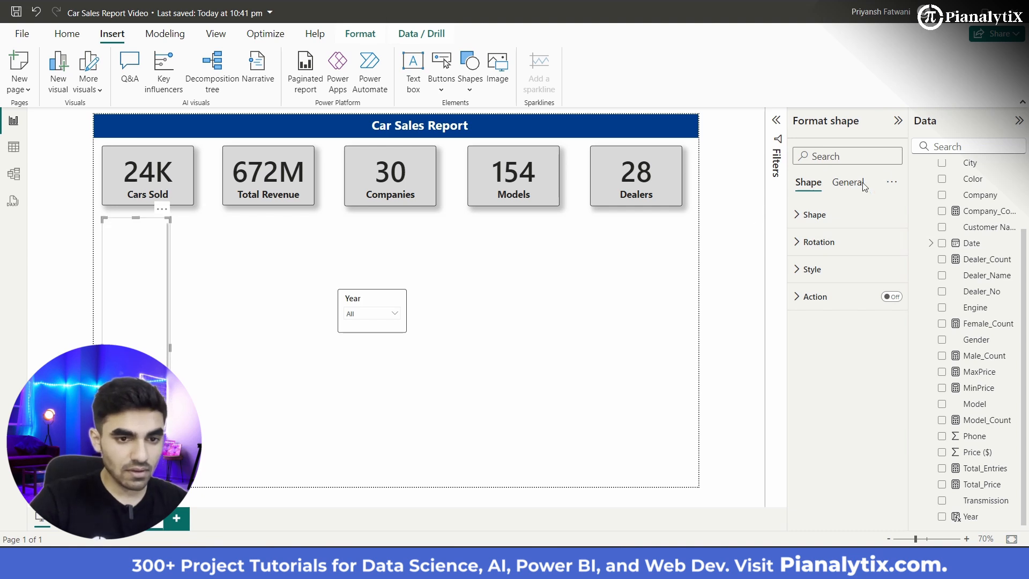
Step: Turn off the shadow in the white rectangle's shape style
left_click(812, 183)
left_click(812, 269)
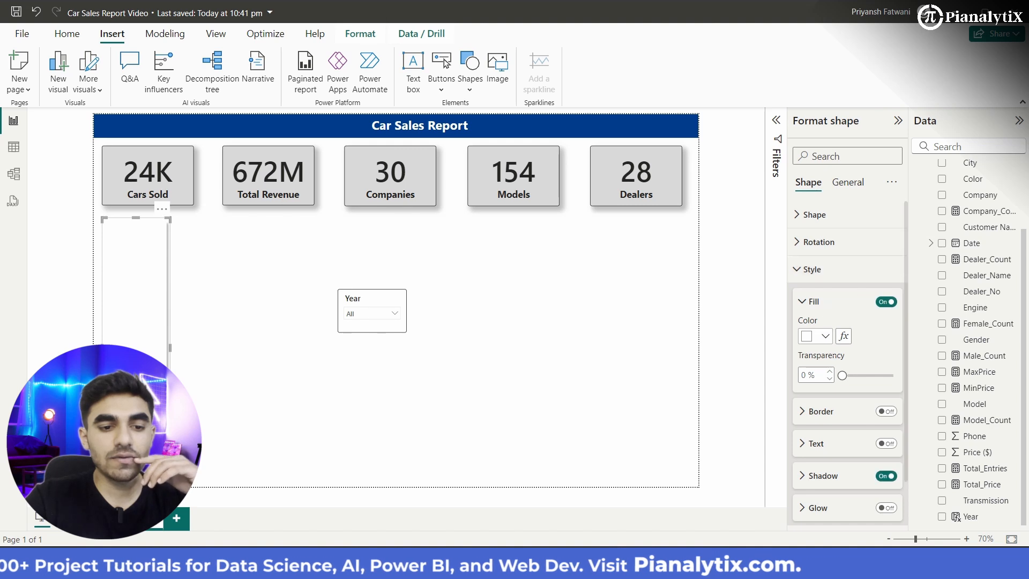
scroll(847, 376, "down", 1)
left_click(887, 425)
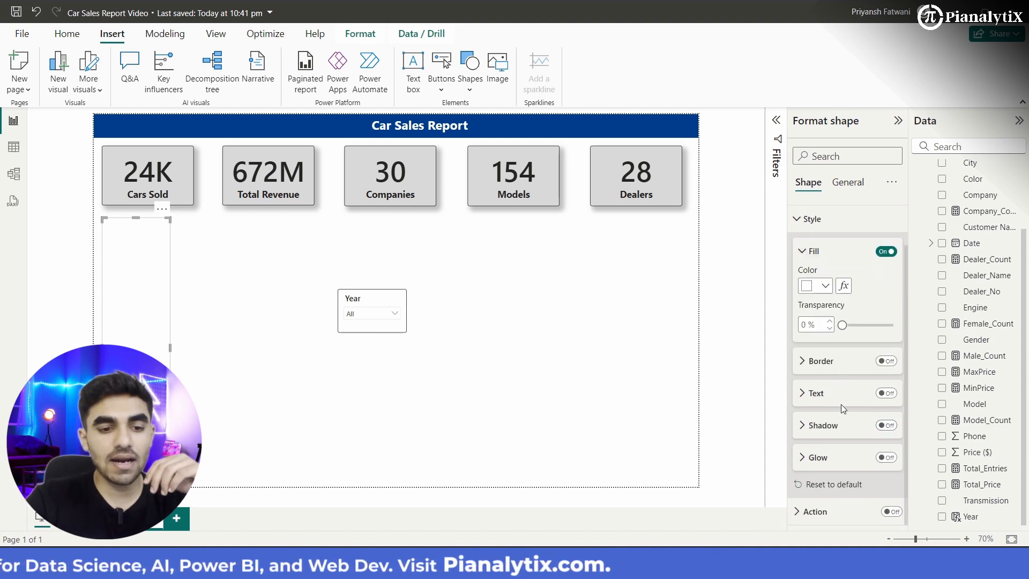
left_click(531, 391)
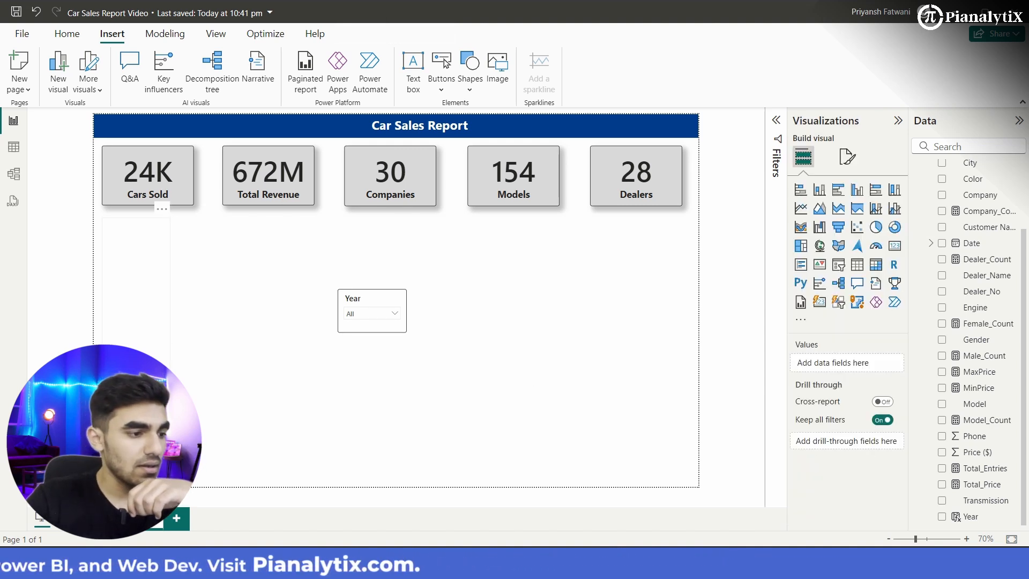
Step: Turn on the shadow in the white rectangle's general effects
left_click(150, 388)
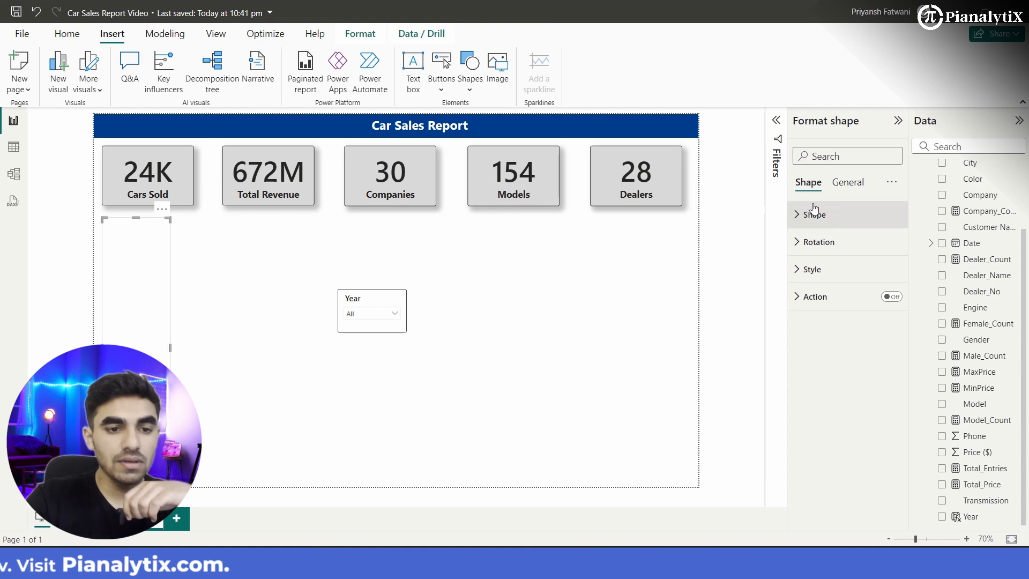
left_click(849, 183)
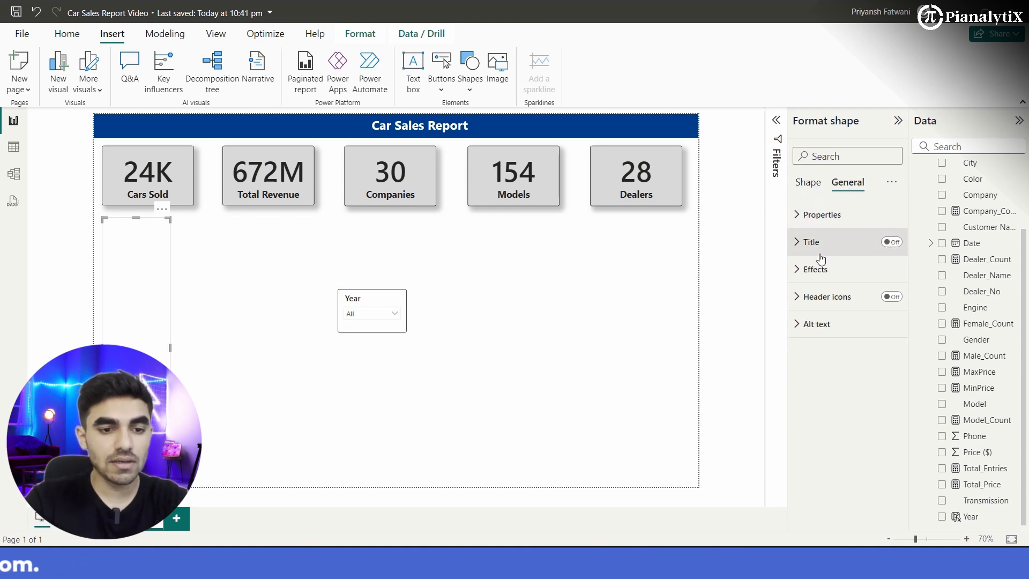
left_click(815, 269)
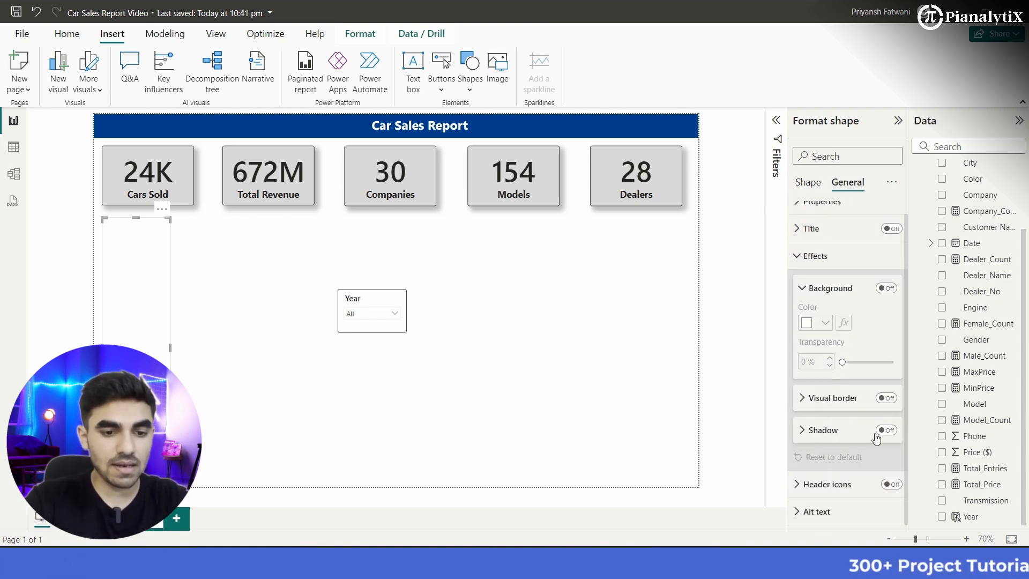
left_click(884, 431)
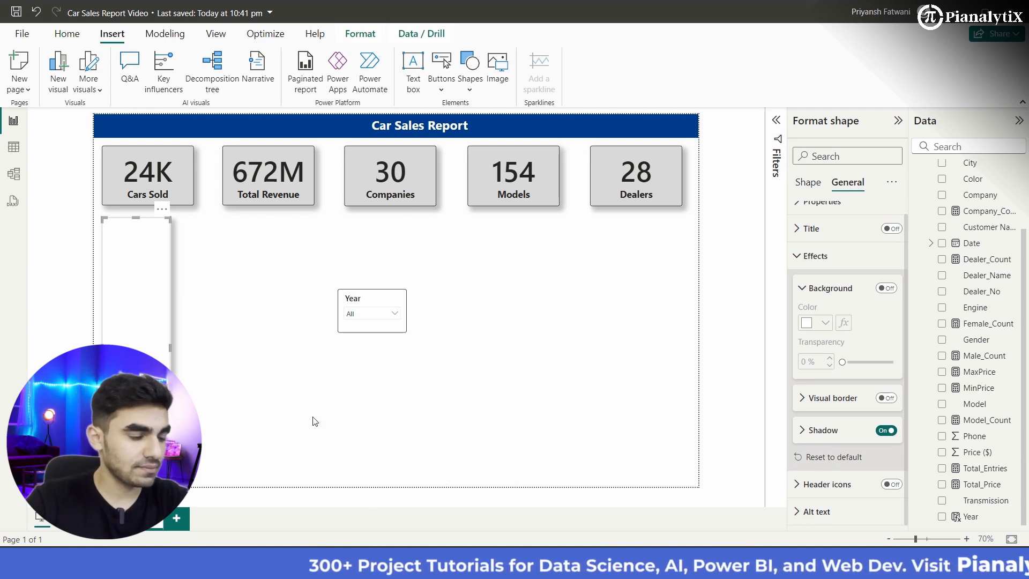
left_click(296, 380)
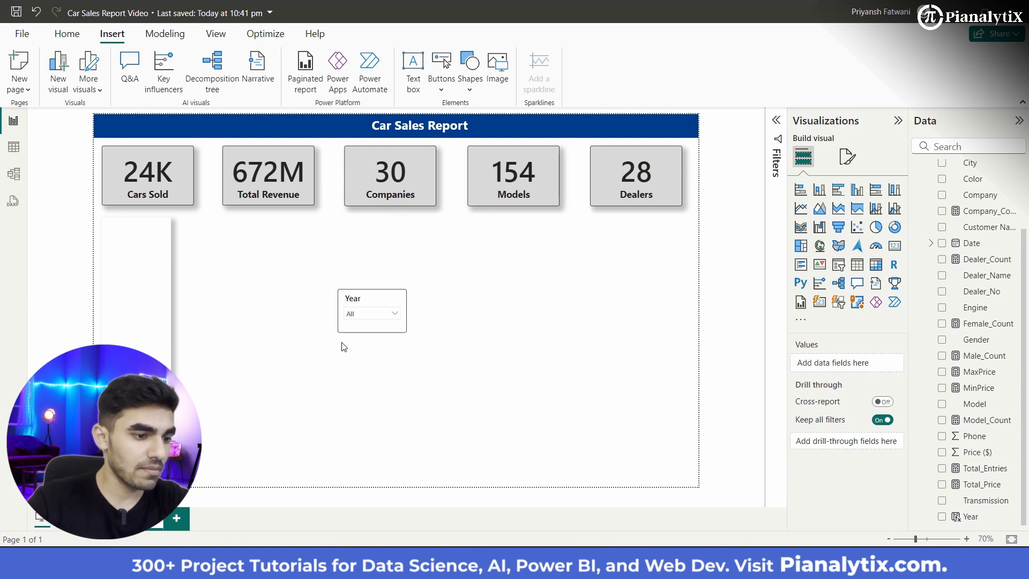
Step: Widen the white panel to about four-fifths of the Cars Sold card's width and centre the Year slicer at its upper end
left_click_drag(377, 328, 199, 297)
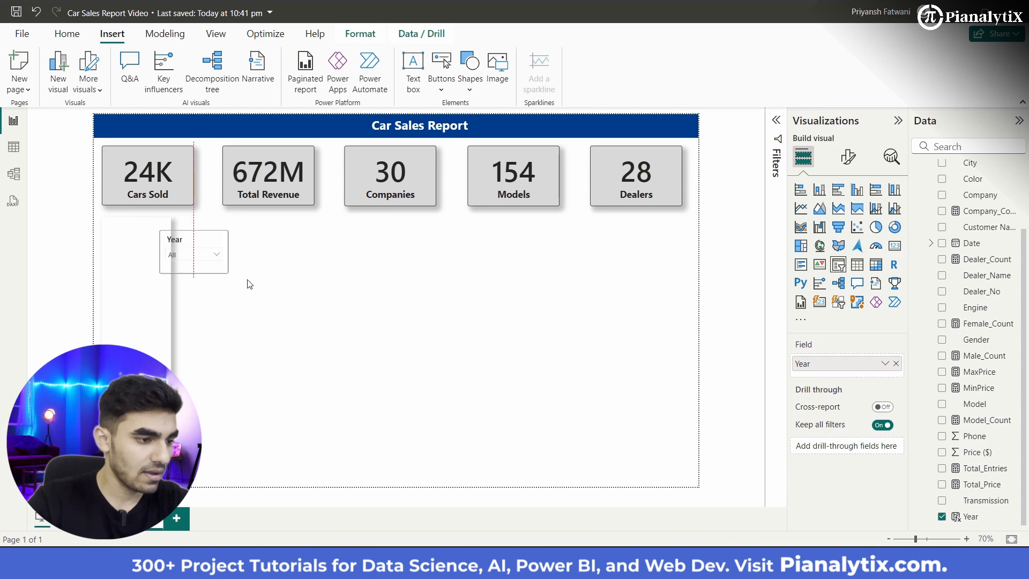
left_click(167, 321)
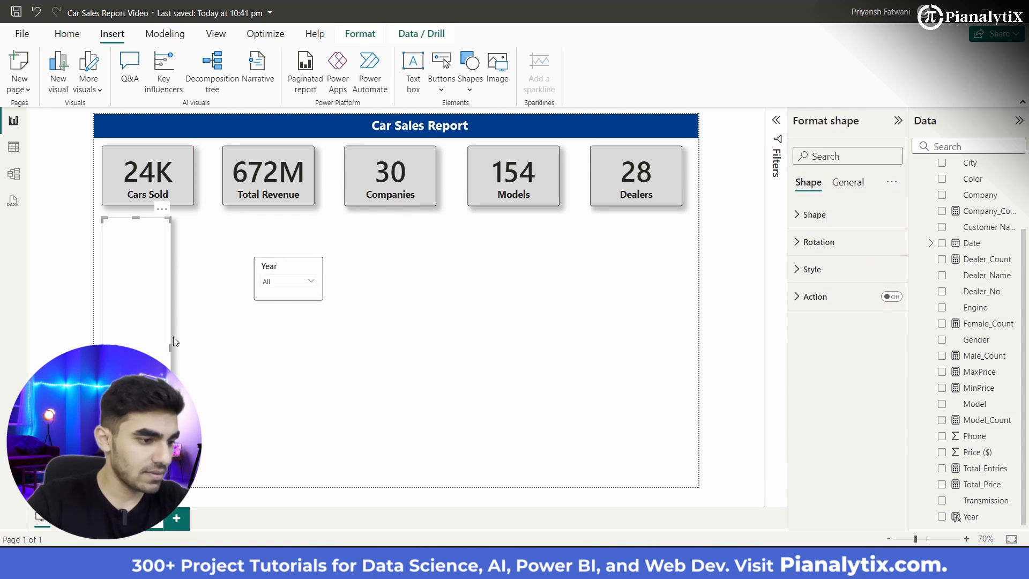
left_click_drag(170, 346, 175, 346)
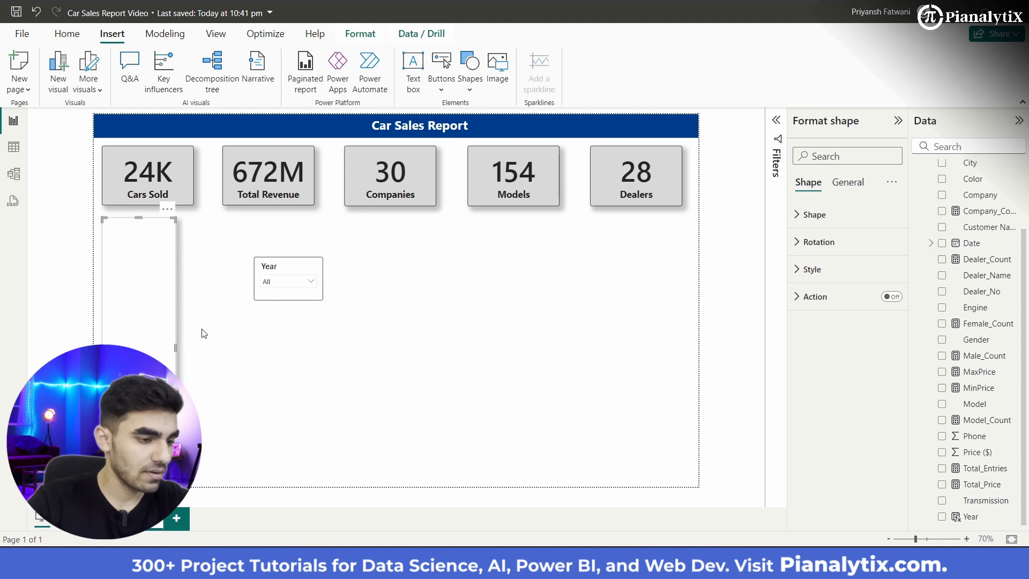
left_click_drag(287, 298, 137, 270)
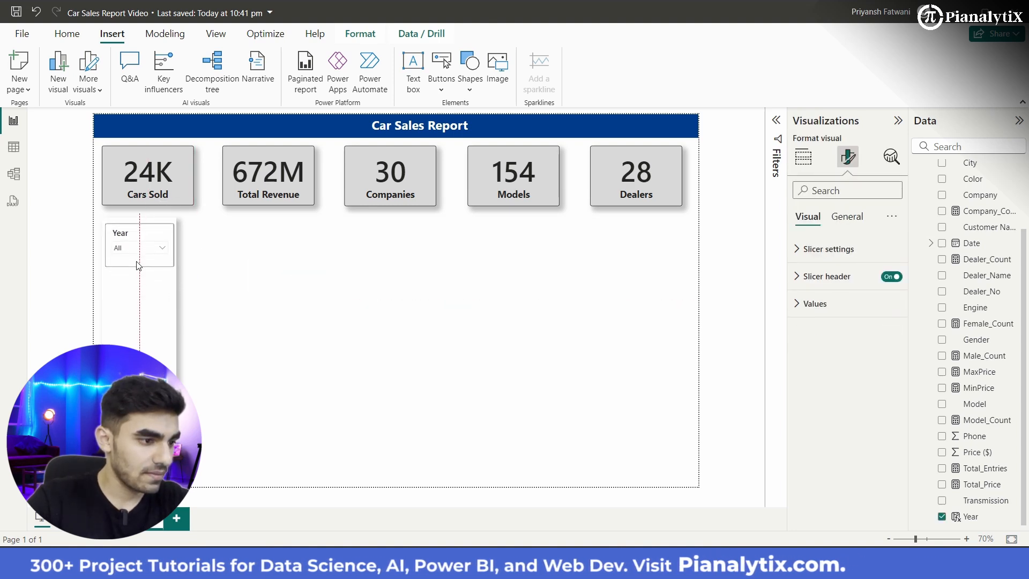
left_click_drag(138, 263, 137, 259)
key("Delete")
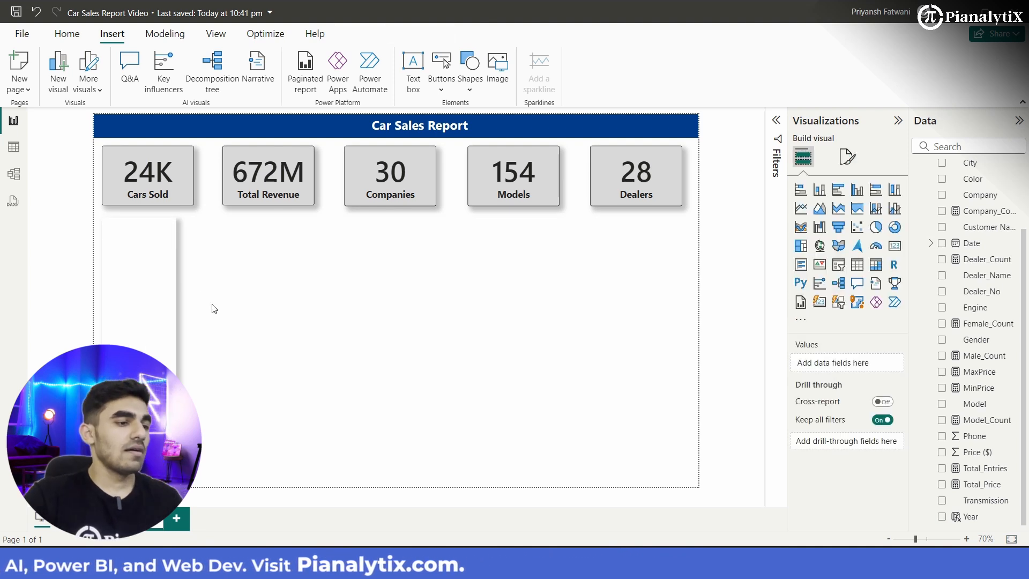
Step: Send the white panel to the back so that it lies behind the Year slicer
left_click(161, 322)
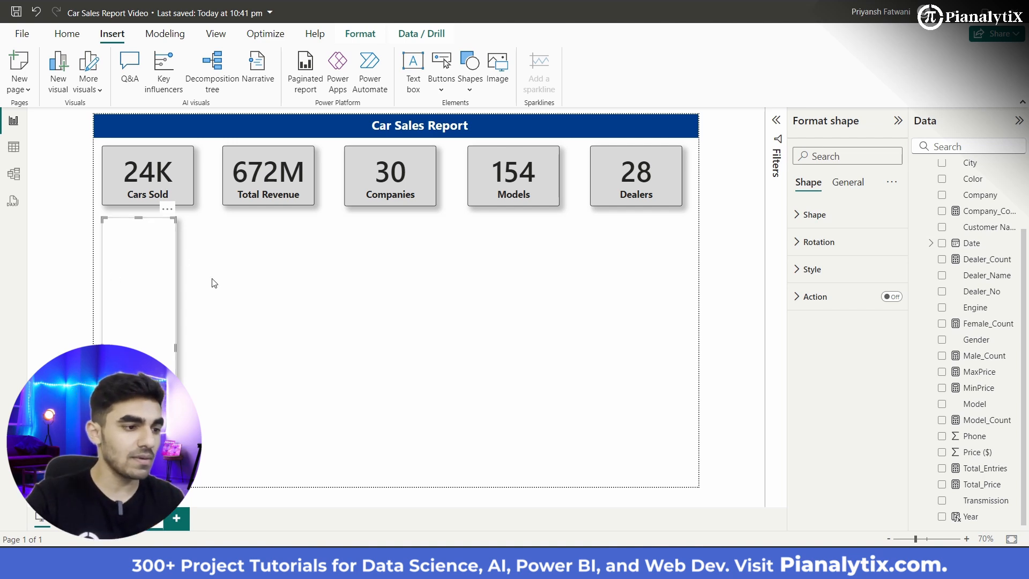
left_click(360, 34)
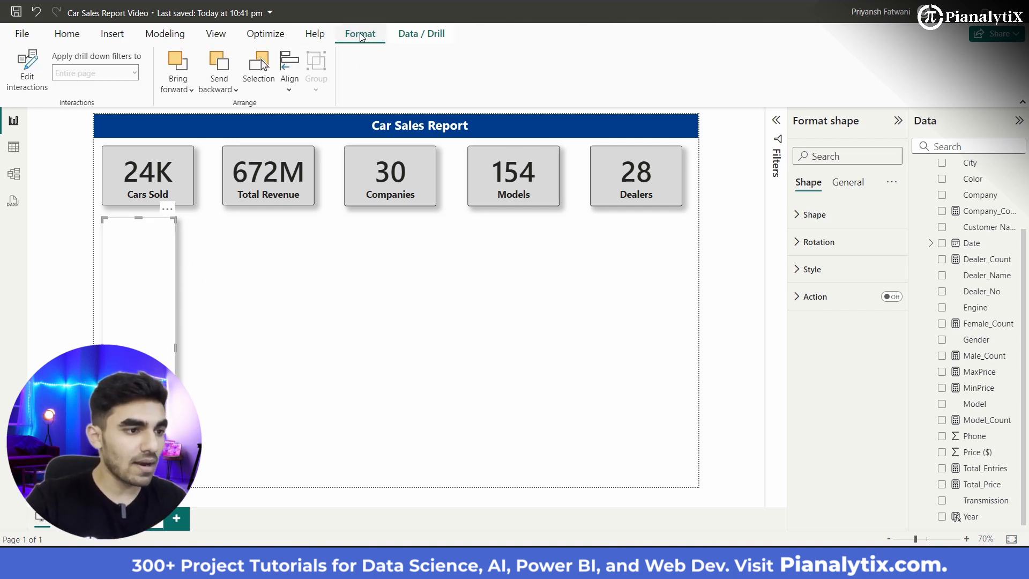
left_click(232, 90)
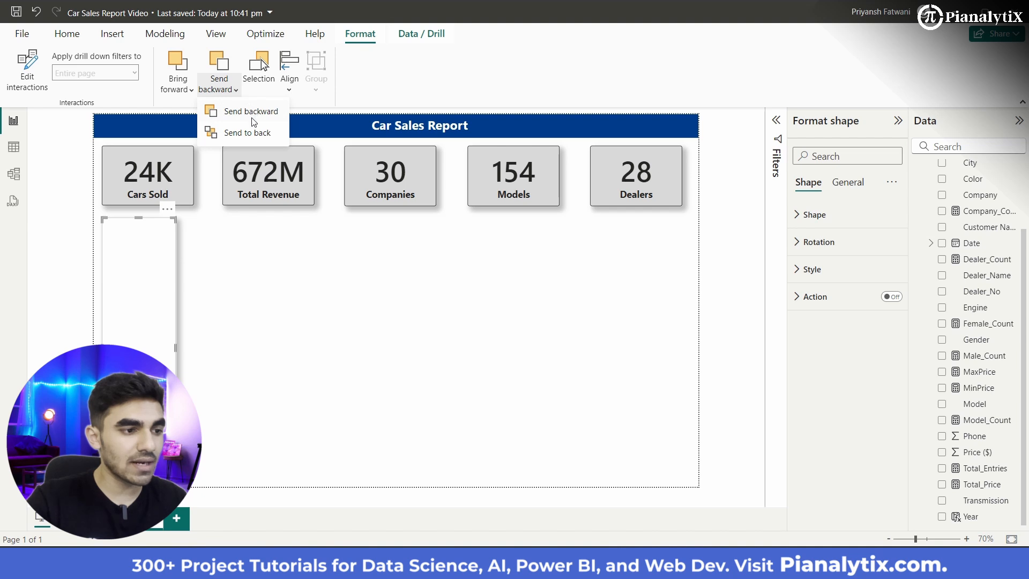
left_click(252, 139)
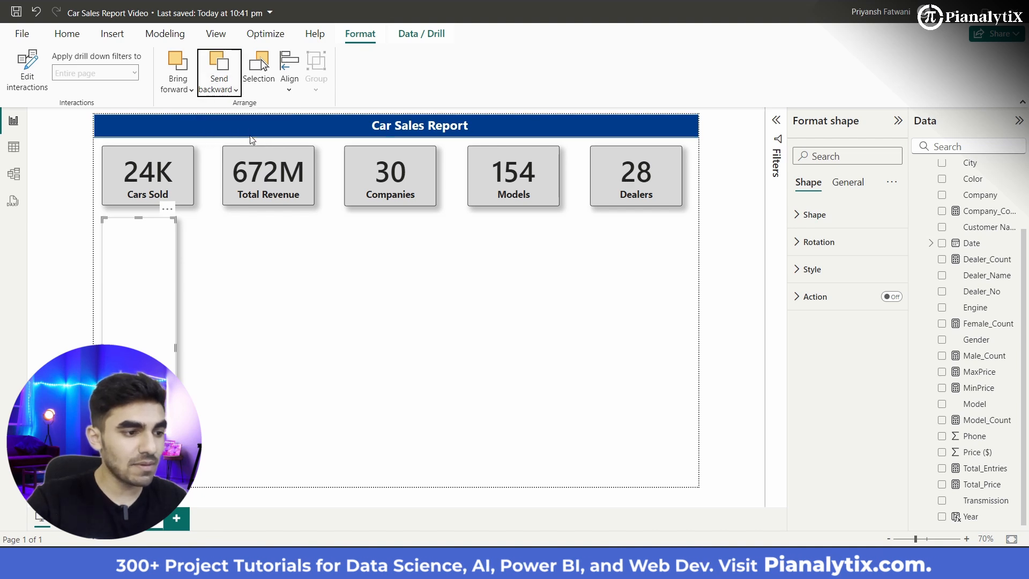
left_click(225, 318)
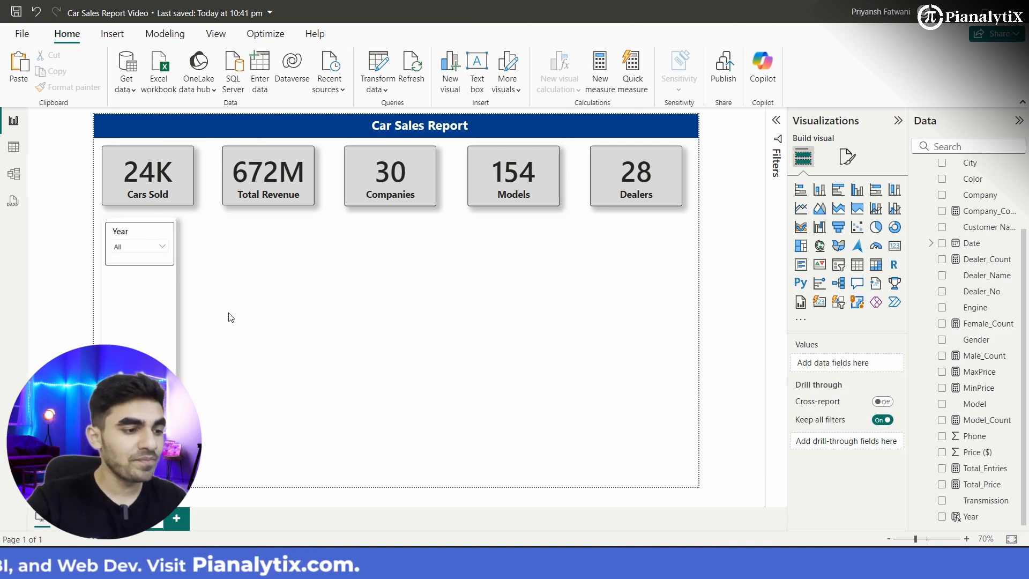
left_click(142, 319)
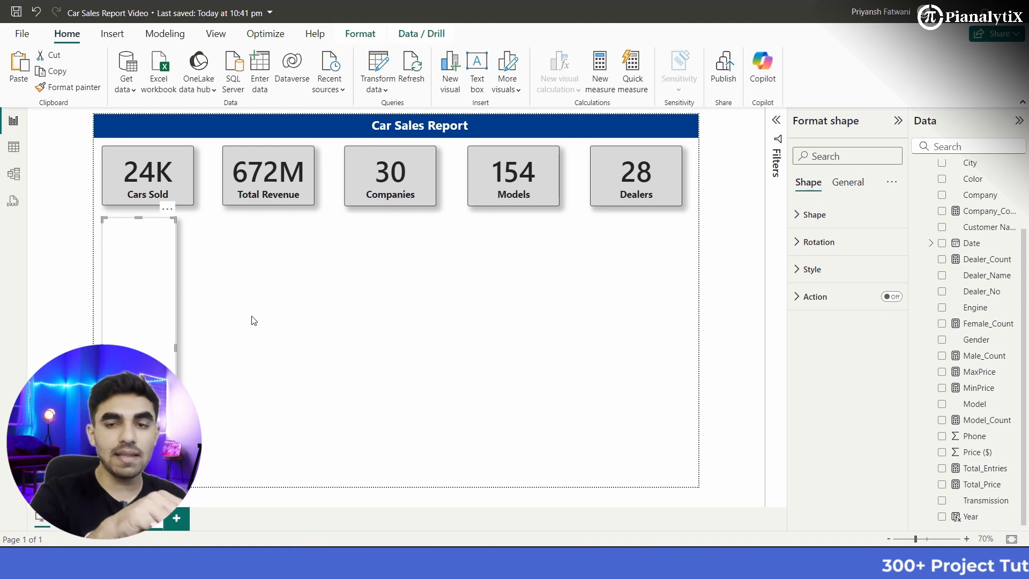
left_click(337, 313)
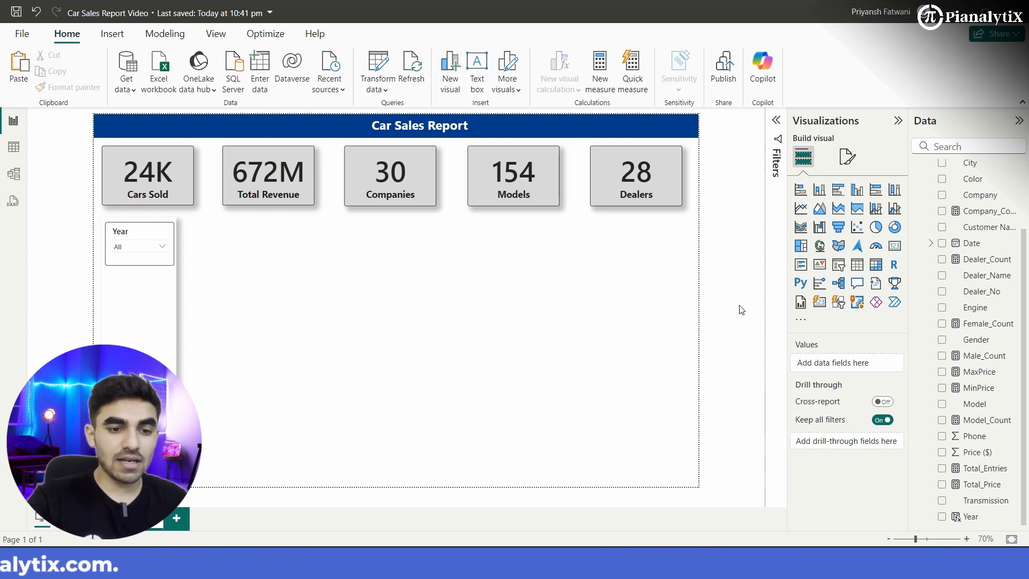
Step: Add a new-style slicer for City below the Total Revenue card and resize it to a narrow upright column
left_click(840, 303)
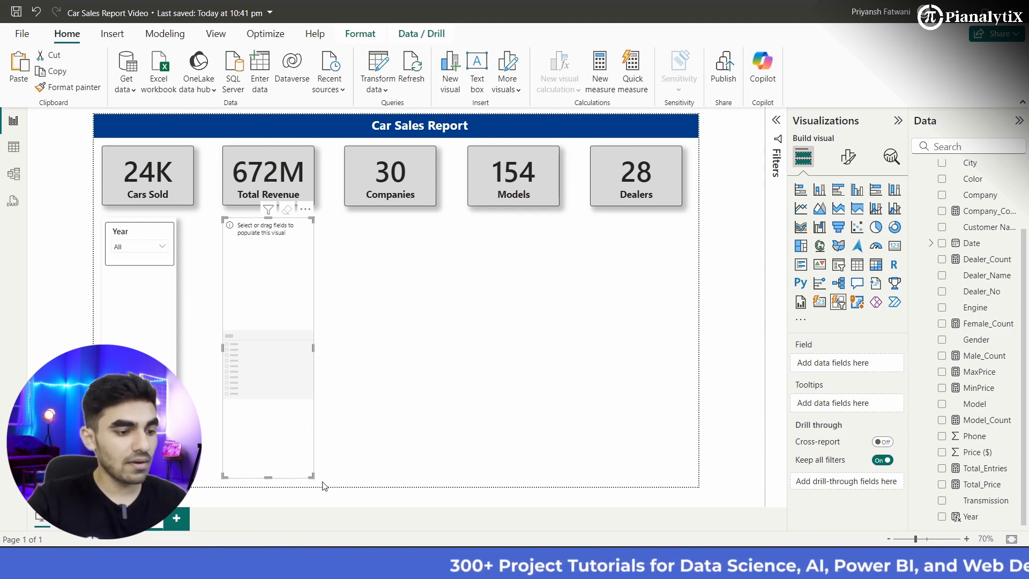
left_click_drag(313, 476, 329, 455)
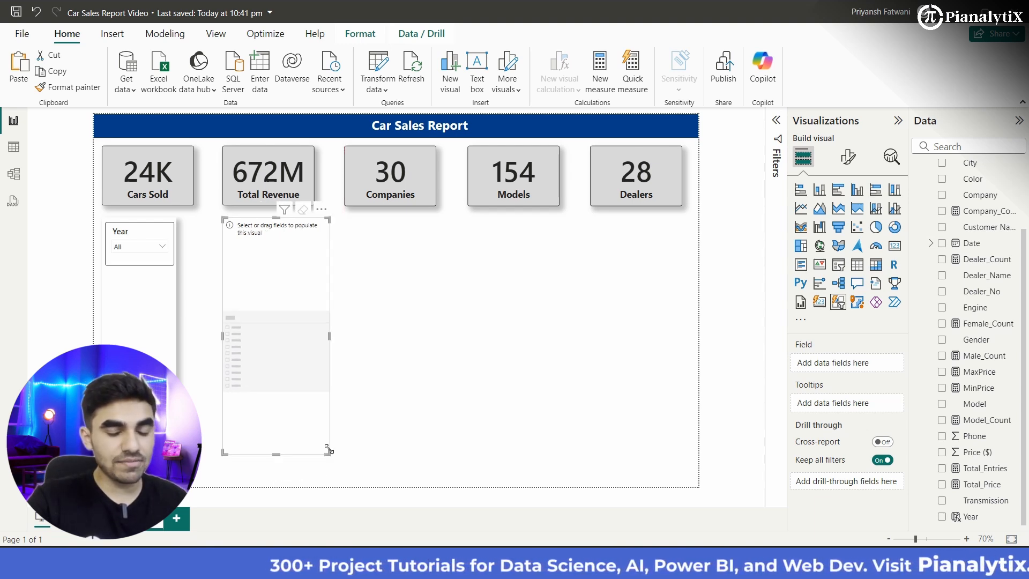
scroll(960, 358, "up", 3)
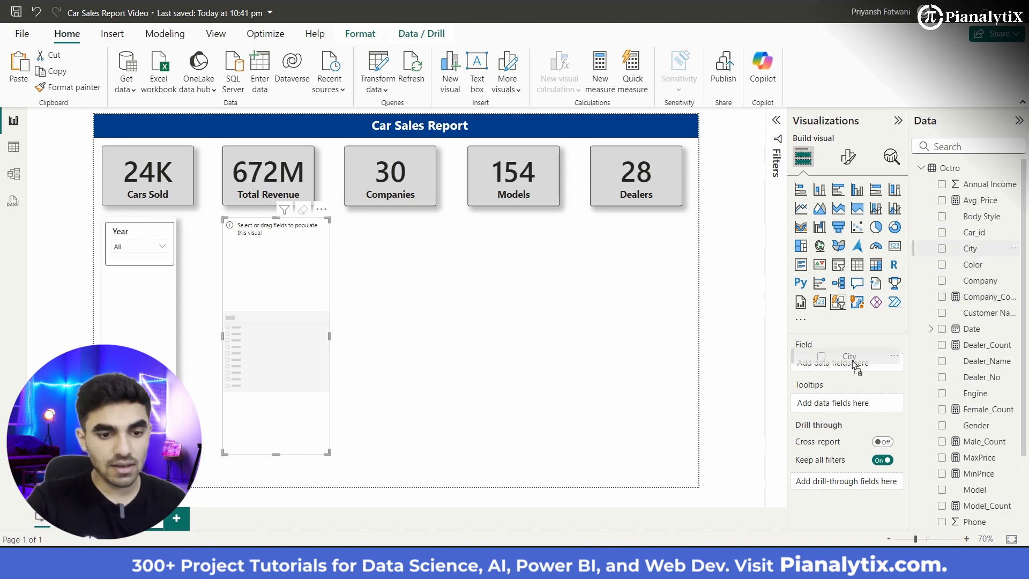
left_click_drag(850, 368, 851, 367)
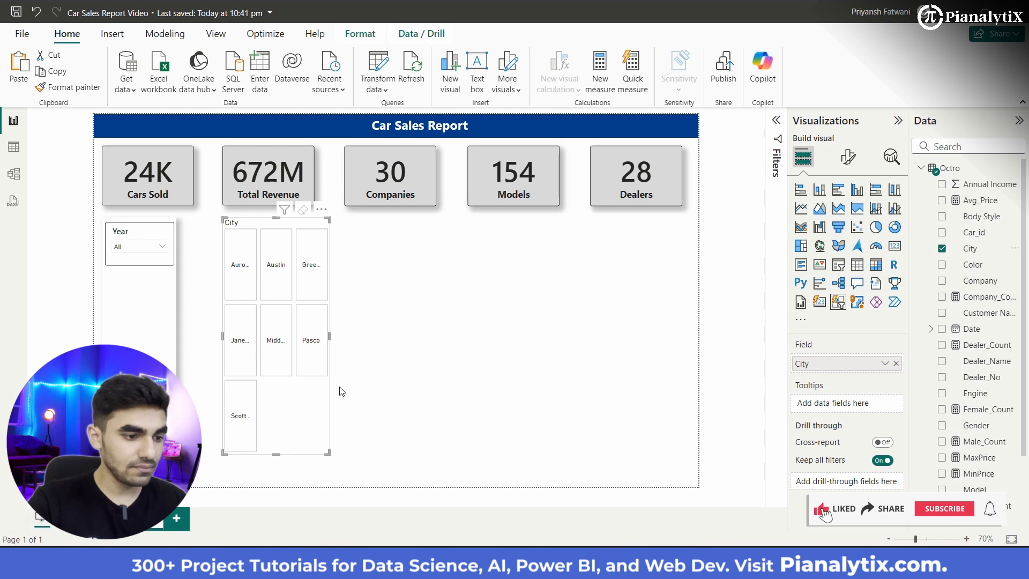
left_click_drag(329, 336, 284, 335)
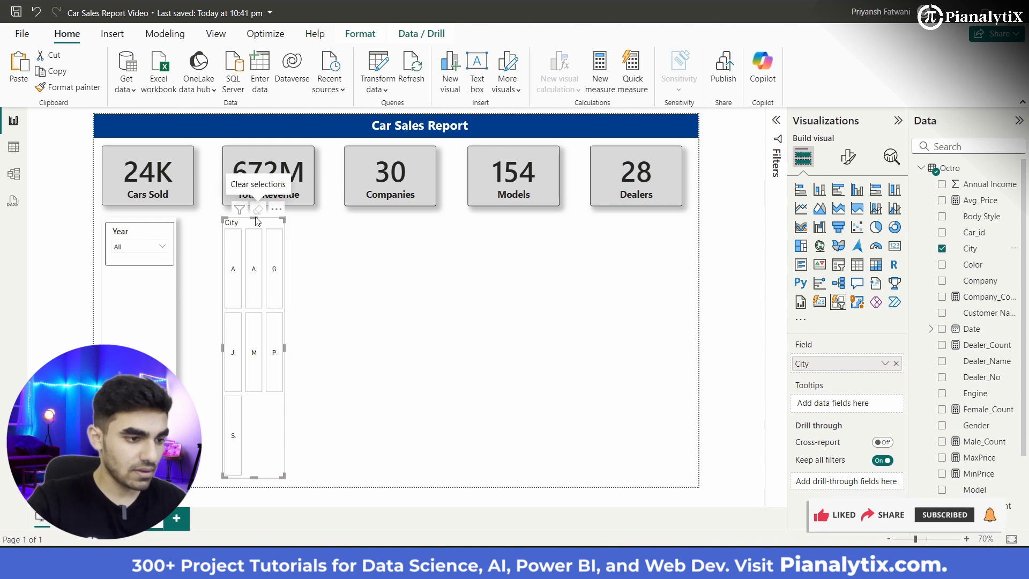
left_click_drag(254, 219, 251, 275)
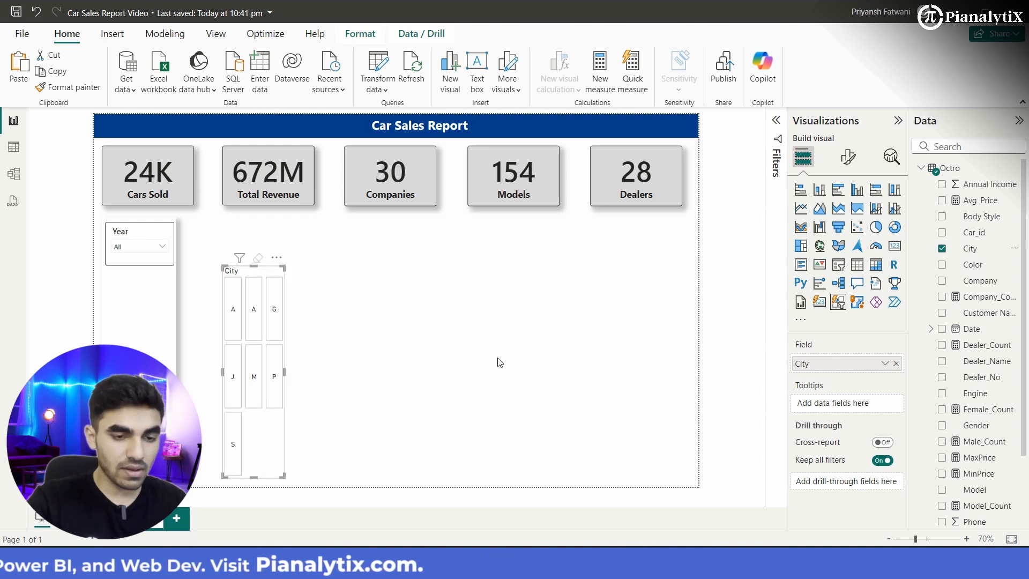
Step: Set the City slicer's grid layout to a maximum of 7 rows and 1 column
left_click(855, 161)
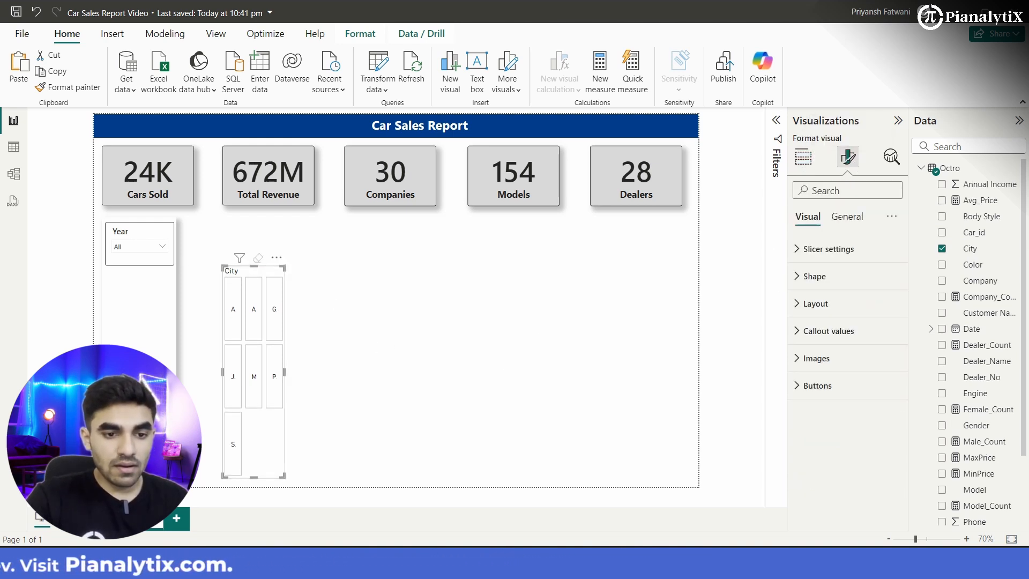
left_click(826, 304)
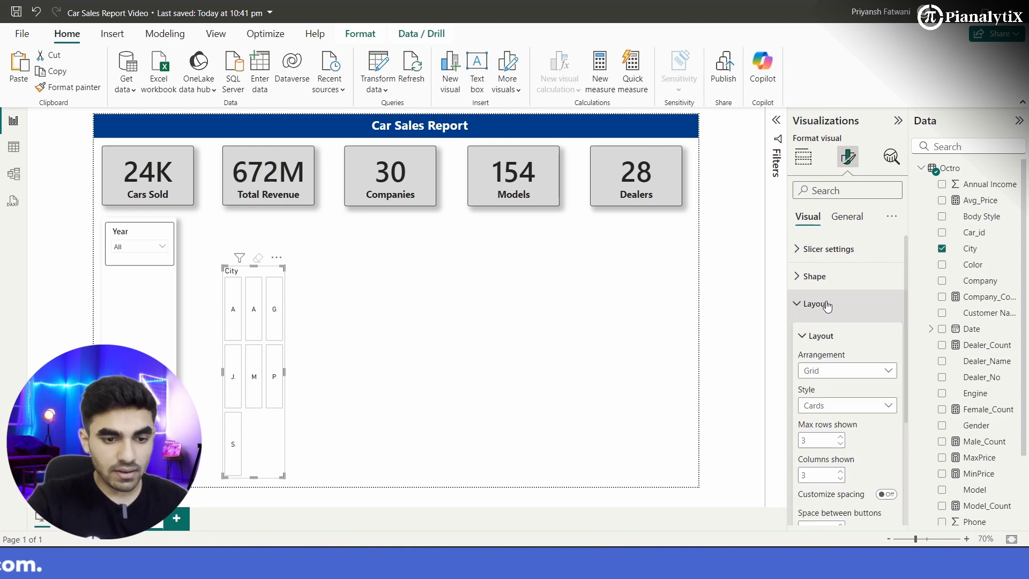
scroll(851, 383, "down", 2)
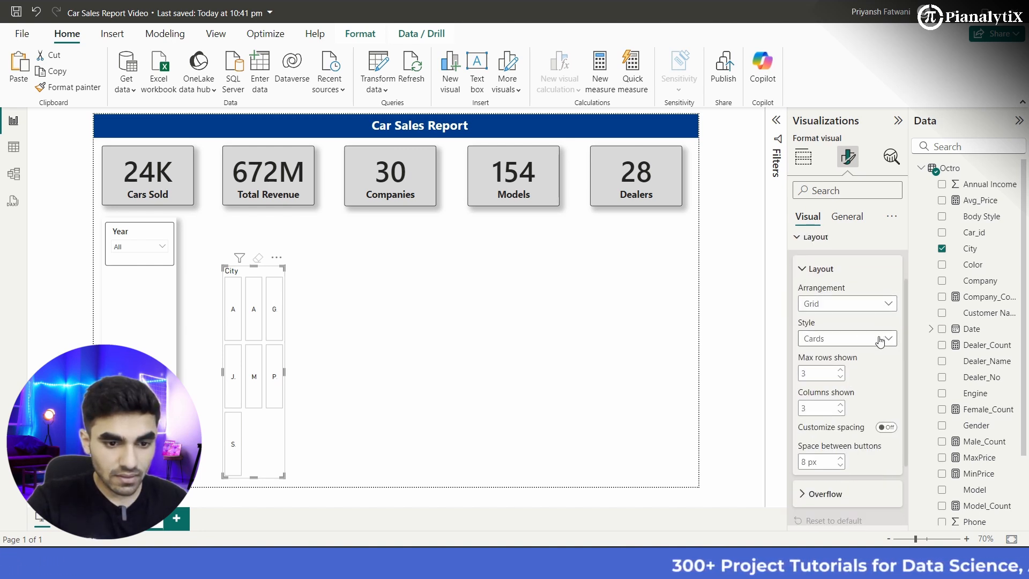
left_click(840, 378)
left_click(841, 378)
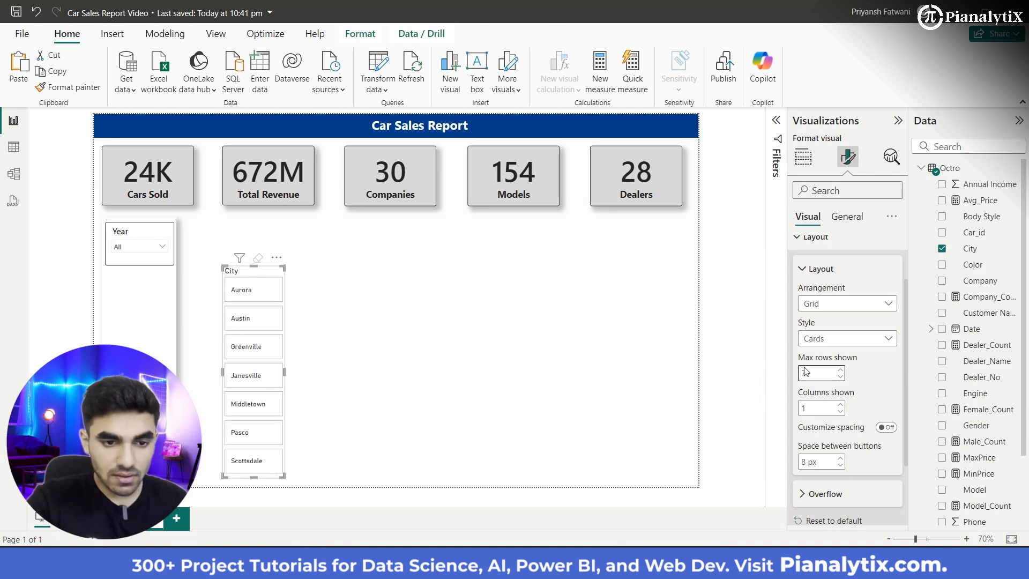
Step: Change the City slicer's arrangement to Single column with a maximum of 7 buttons shown
left_click(873, 305)
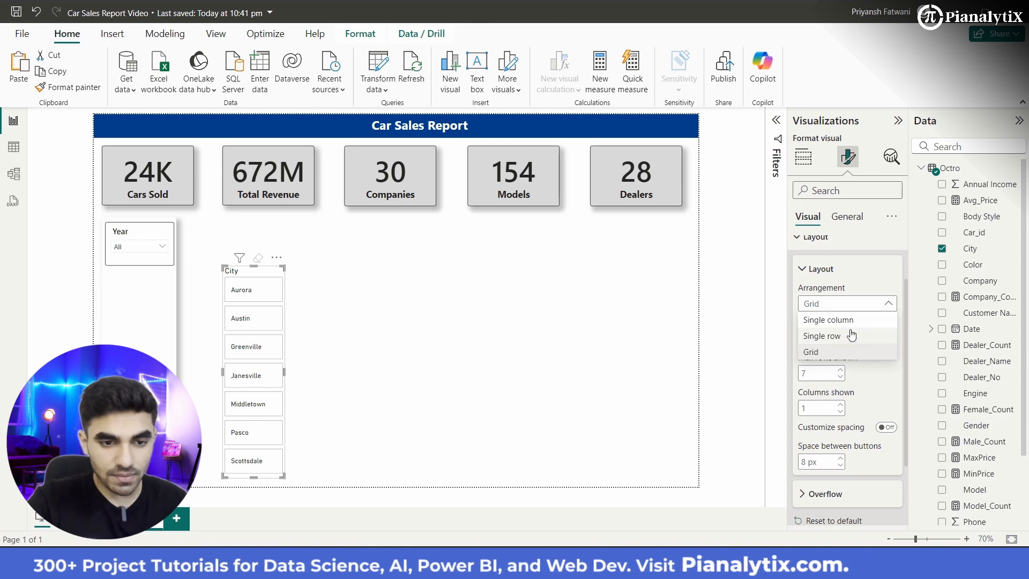
left_click(853, 321)
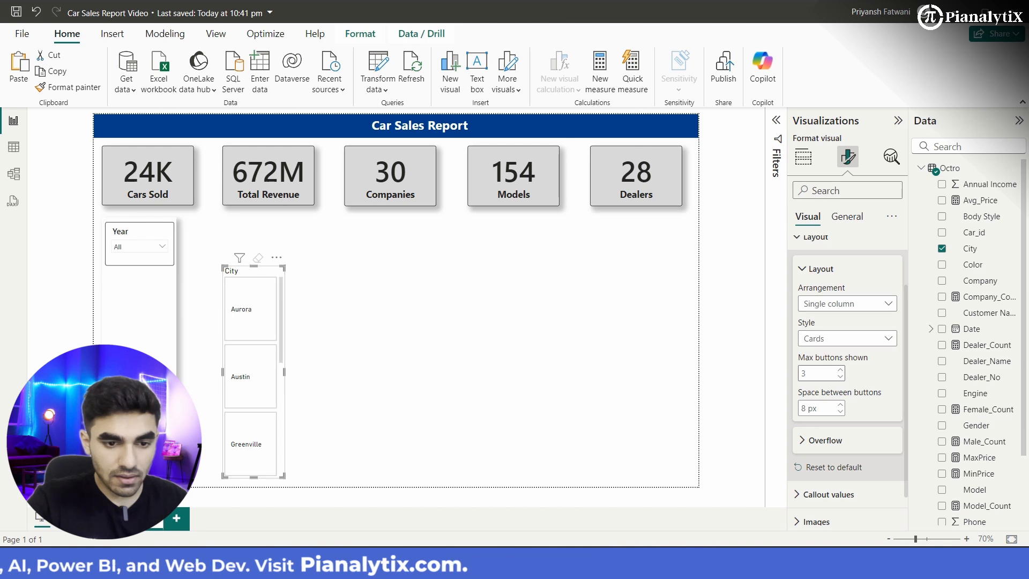
left_click(842, 371)
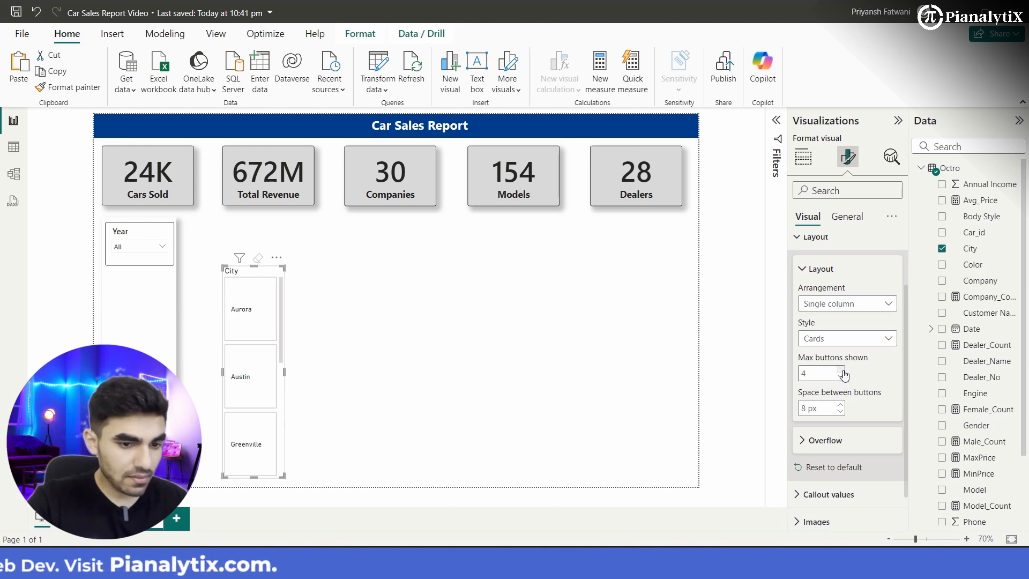
left_click(842, 371)
left_click(842, 371)
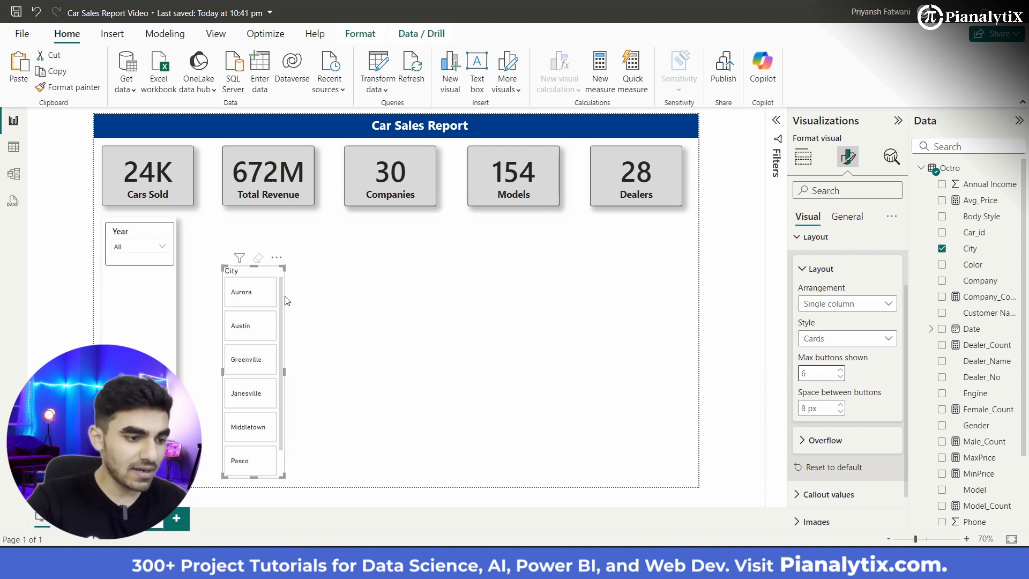
scroll(247, 379, "down", 1)
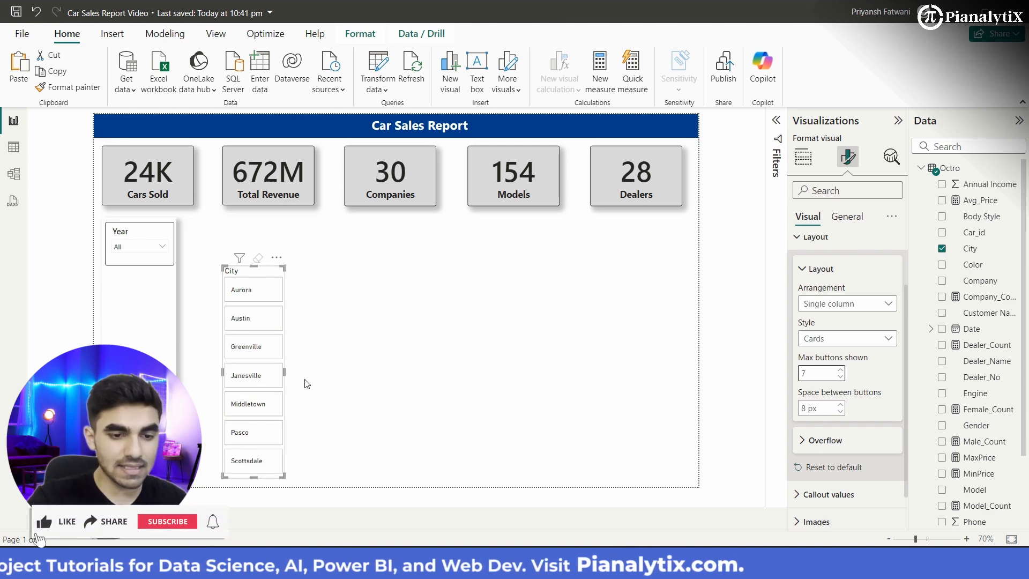
Step: Set the City slicer's callout values to a heavier Segoe UI font and centre them horizontally in the buttons
scroll(786, 515, "down", 1)
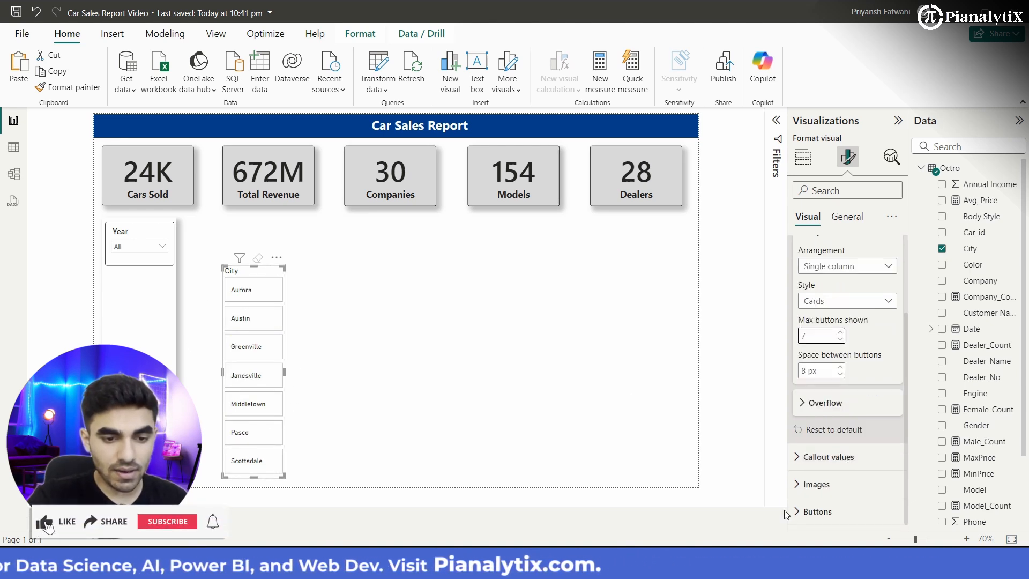
left_click(829, 457)
scroll(844, 386, "down", 4)
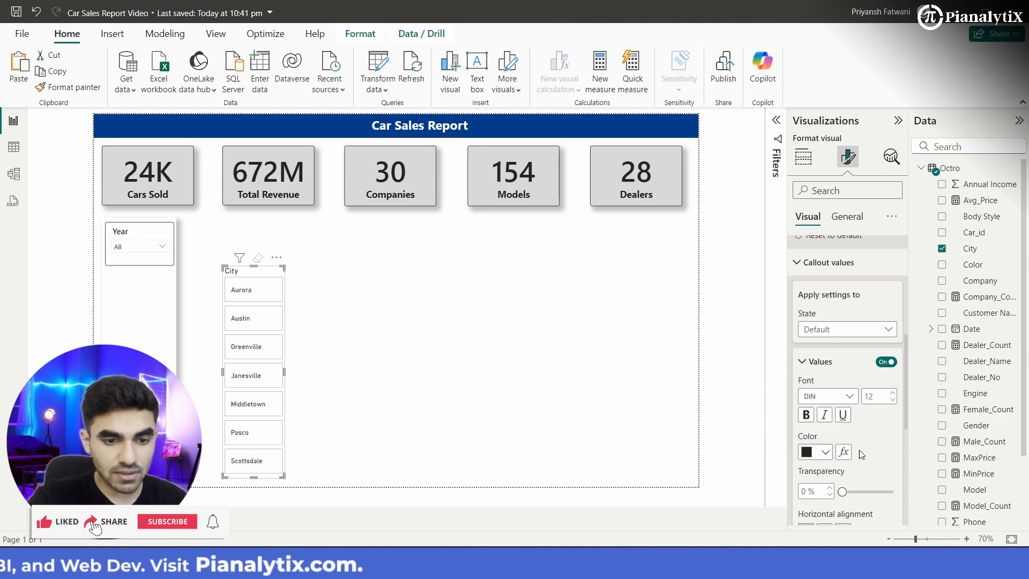
left_click(846, 397)
scroll(846, 371, "down", 3)
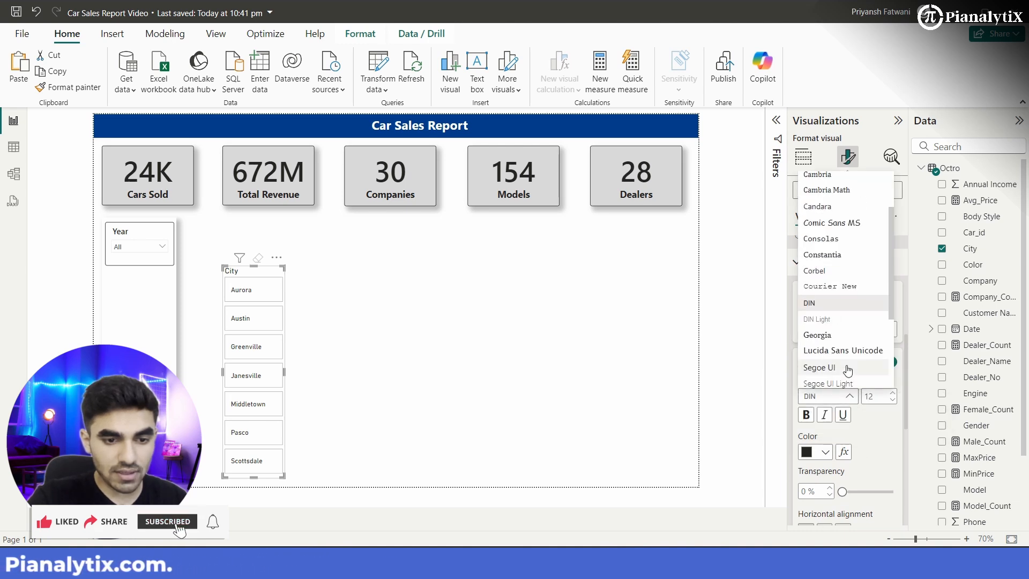
left_click(848, 334)
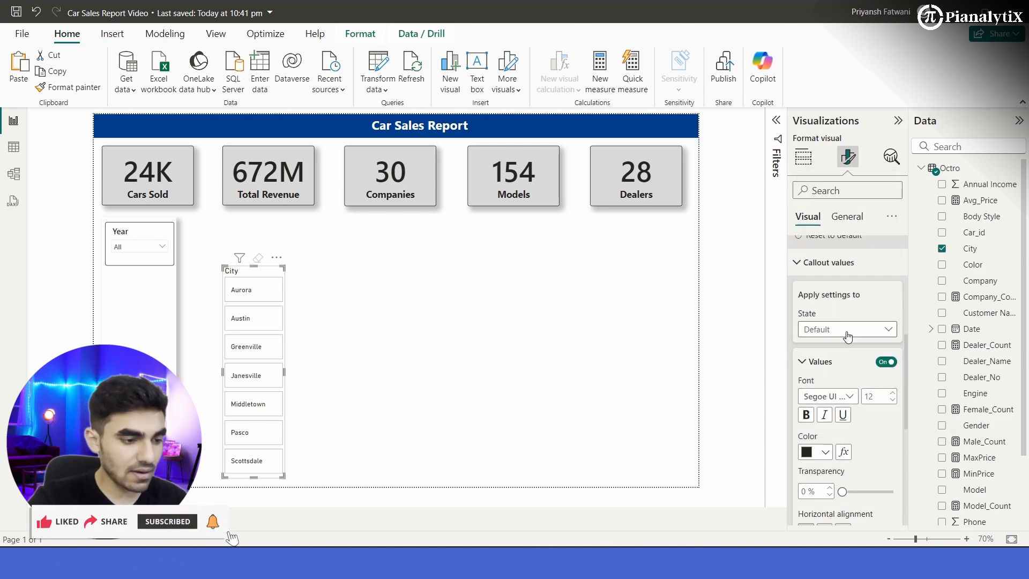
scroll(850, 429, "down", 3)
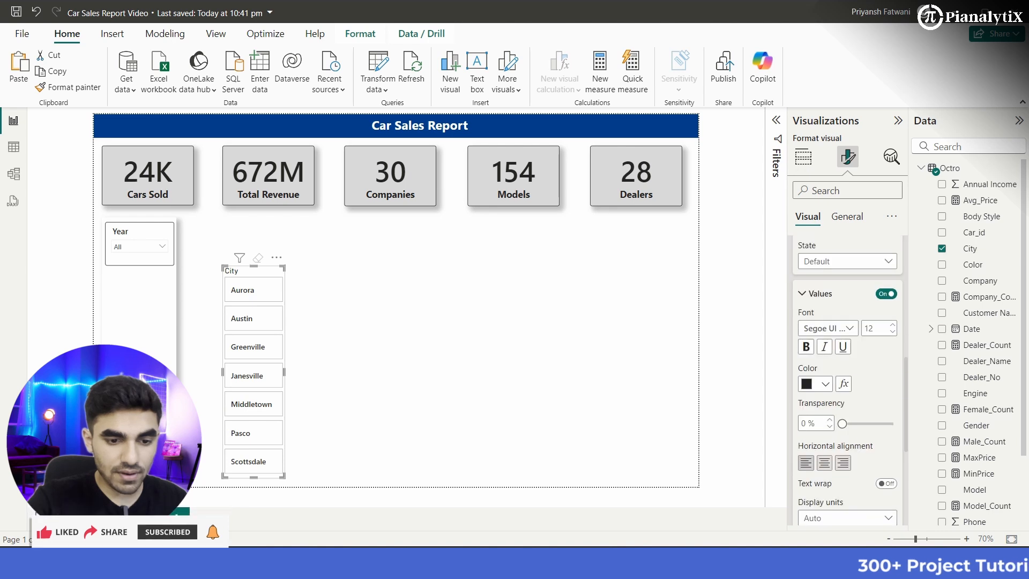
left_click(828, 449)
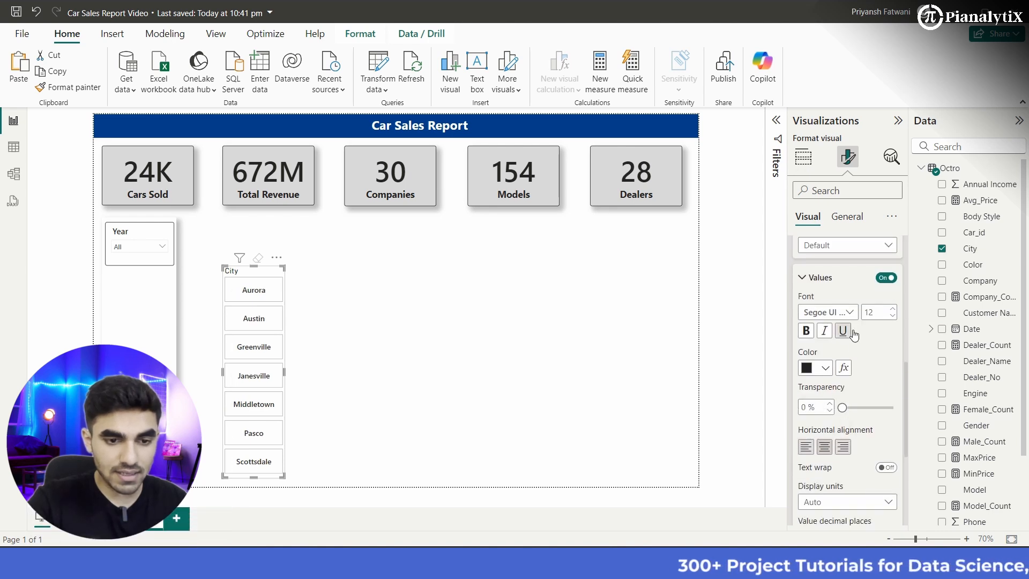
scroll(868, 407, "down", 4)
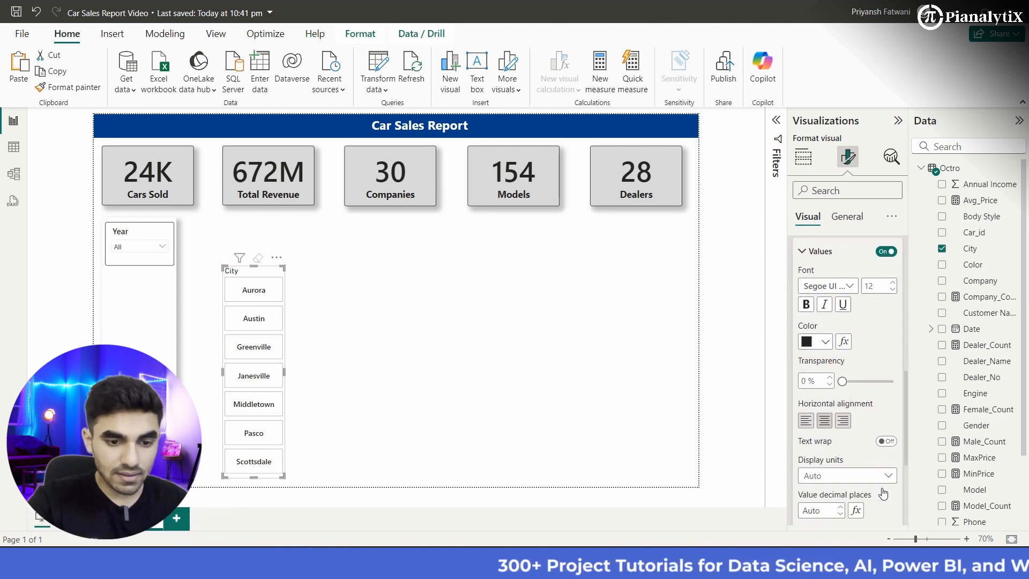
Step: Change the City slicer's button shape to Rounded Rectangle with 18 px rounded corners
scroll(874, 402, "up", 15)
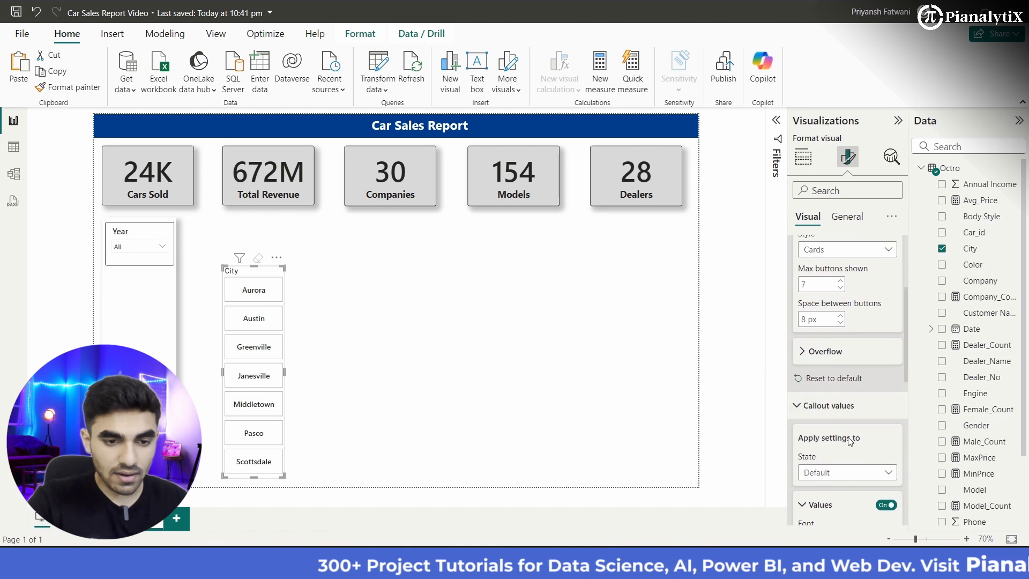
left_click(808, 278)
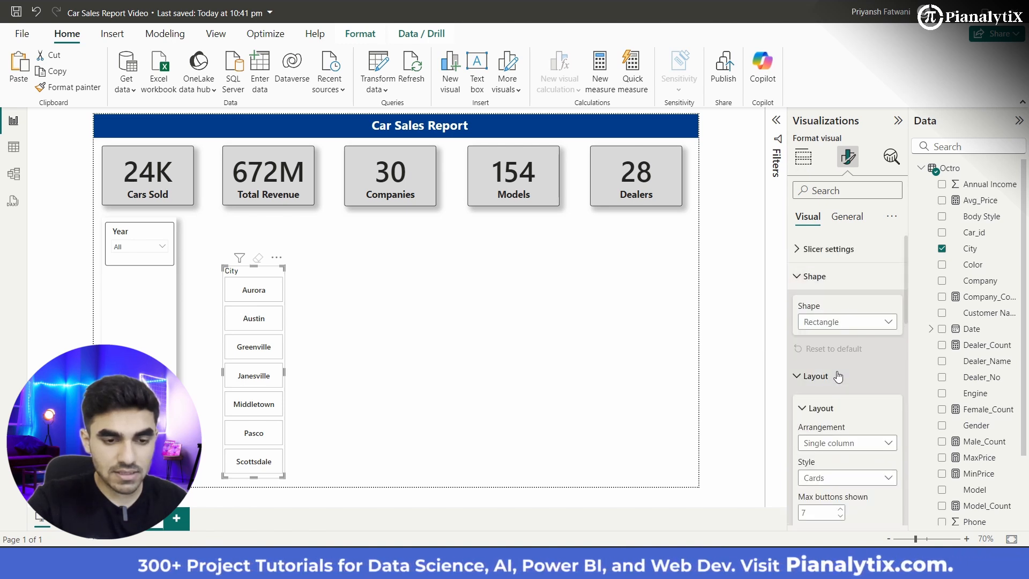
scroll(838, 376, "down", 1)
left_click(862, 295)
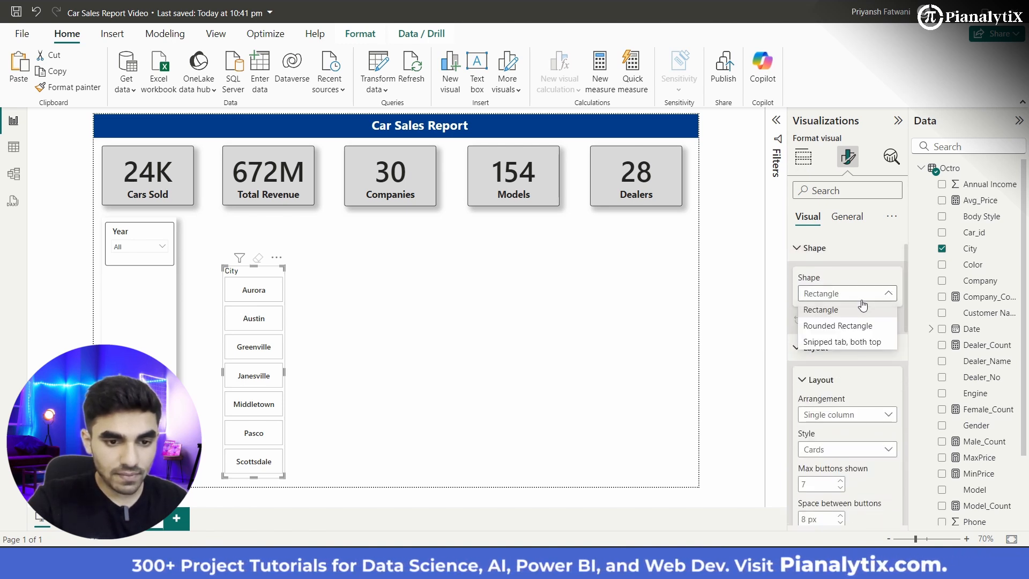
left_click(863, 323)
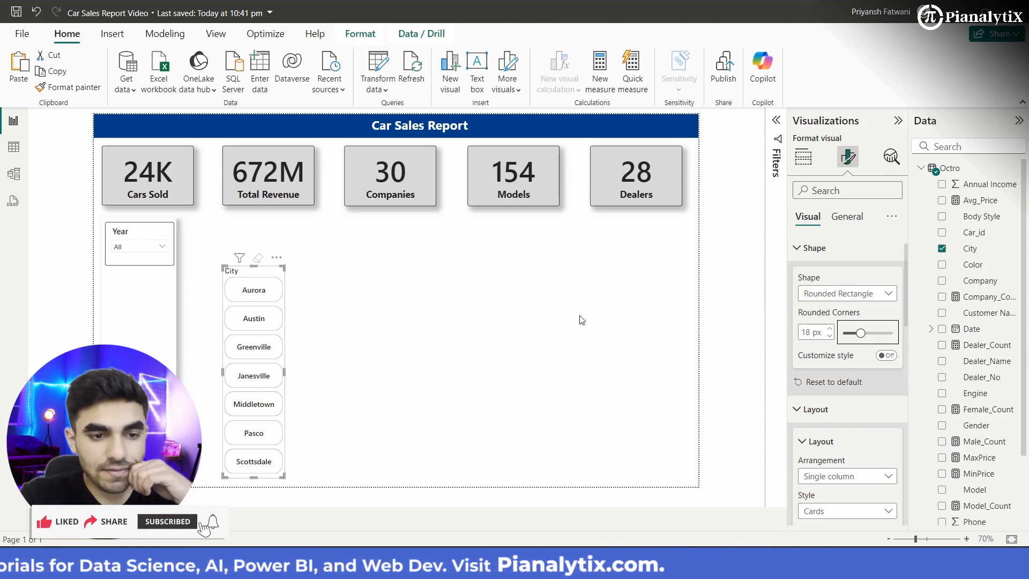
Step: Collapse the City slicer's visual formatting sections and turn off its title in the general settings
left_click(815, 248)
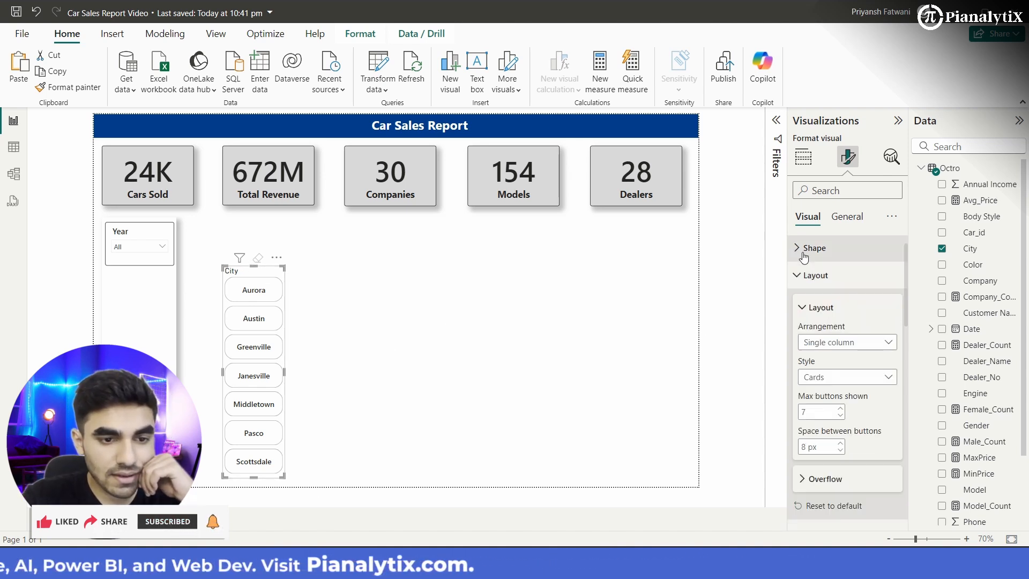
left_click(814, 276)
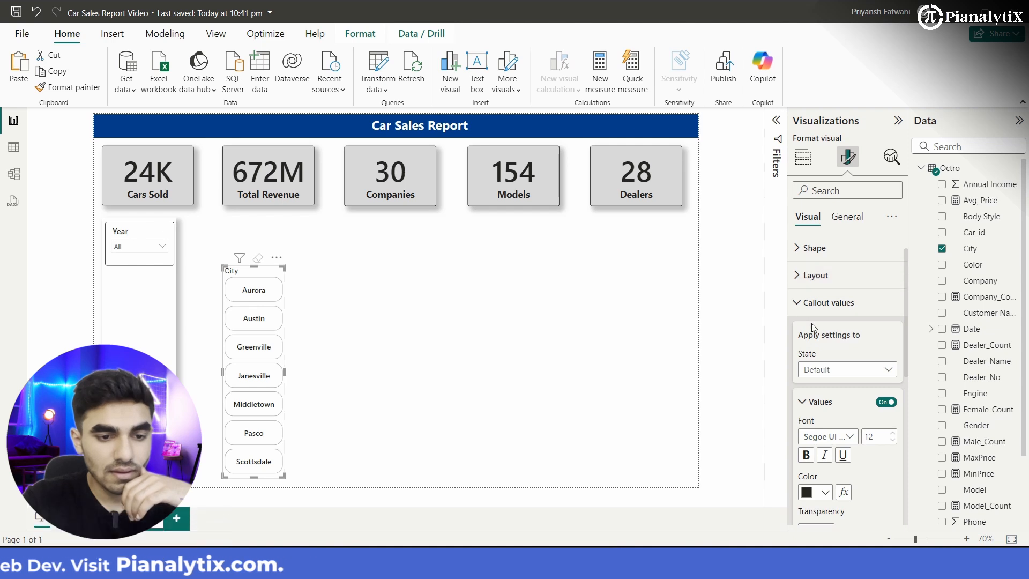
left_click(813, 301)
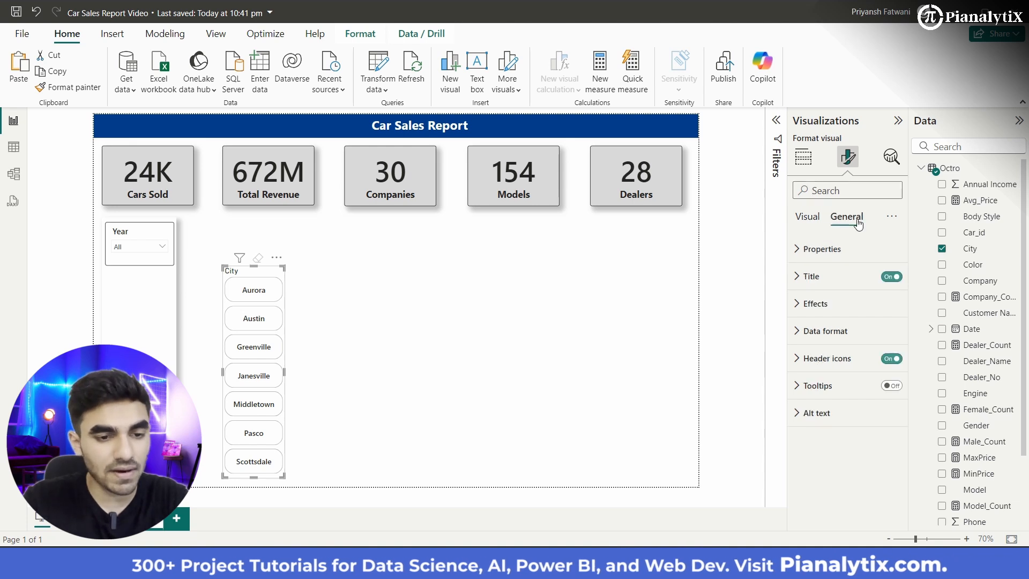
left_click(899, 277)
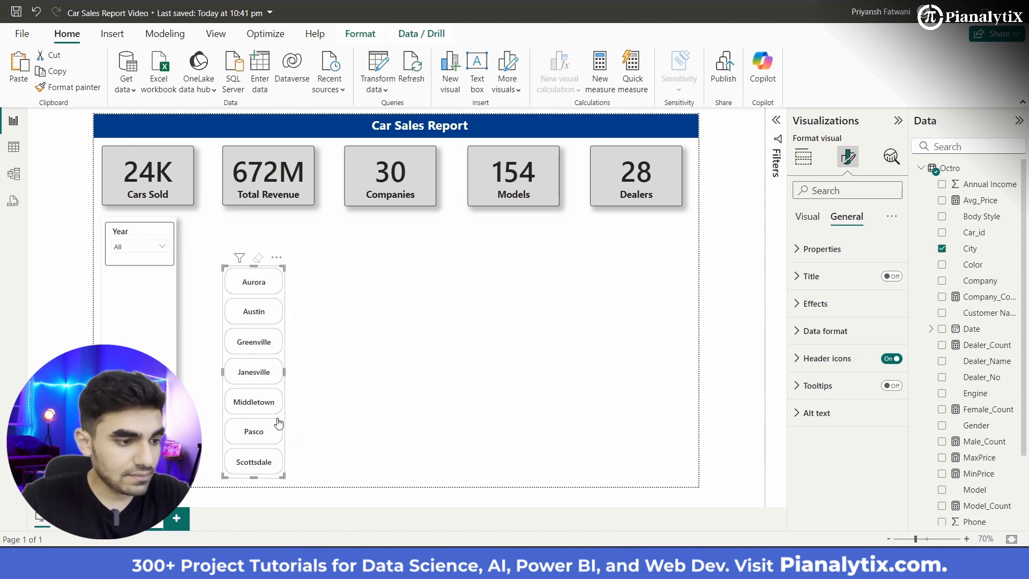
Step: Try out a visual border on the City slicer in its effects and turn it off again
left_click(836, 310)
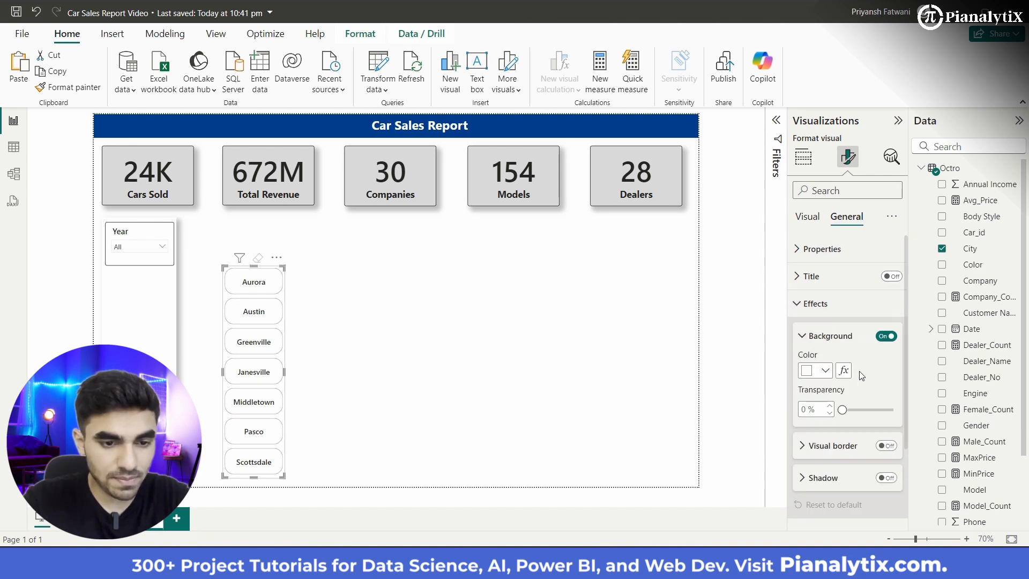
scroll(860, 371, "down", 1)
scroll(831, 405, "down", 1)
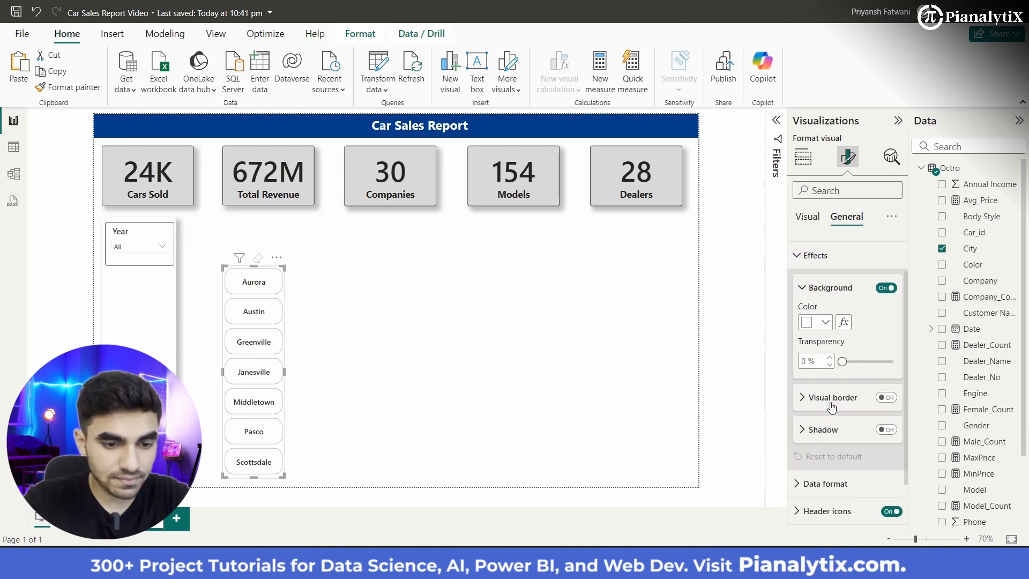
scroll(831, 404, "down", 1)
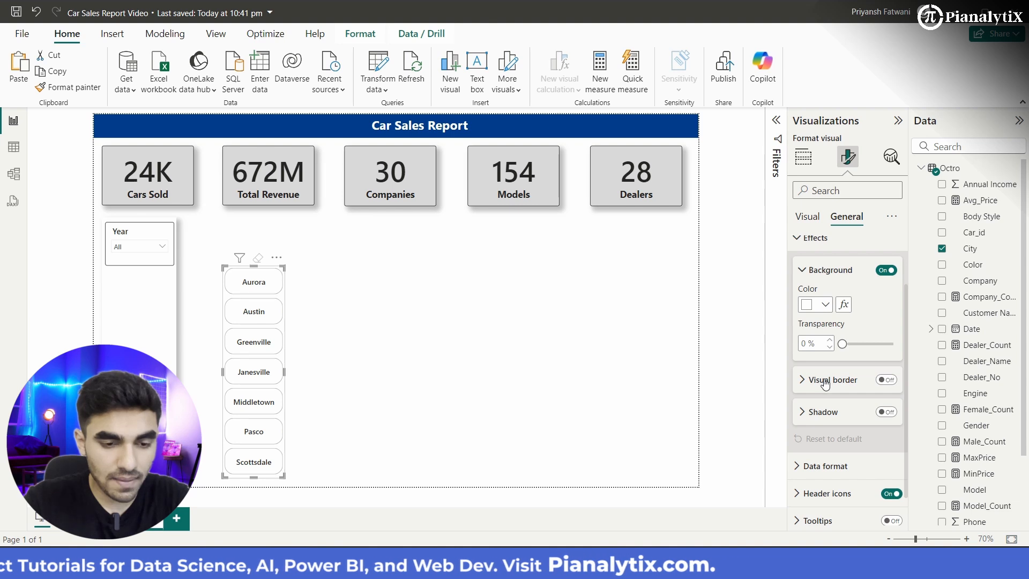
left_click(885, 381)
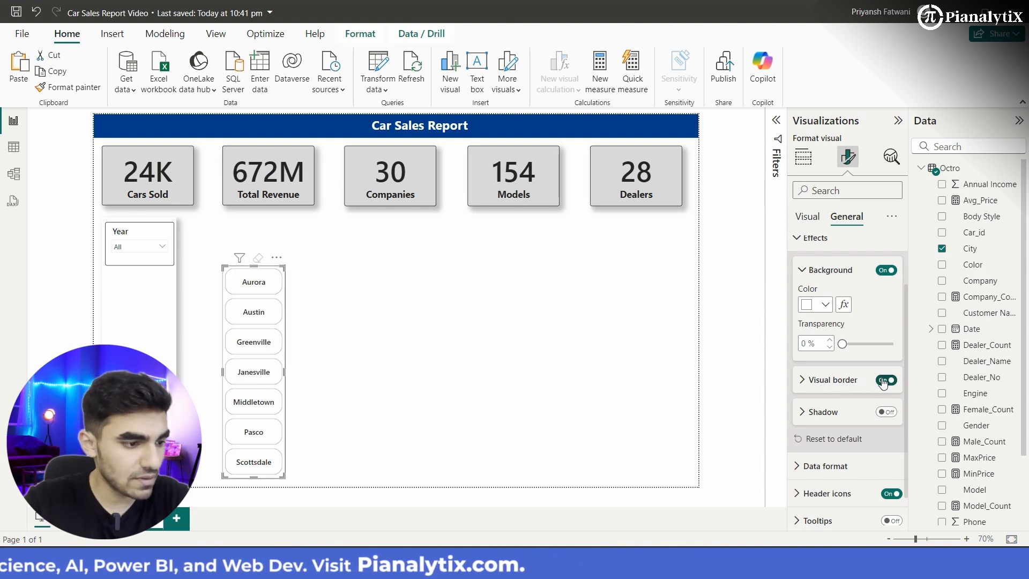
left_click(884, 380)
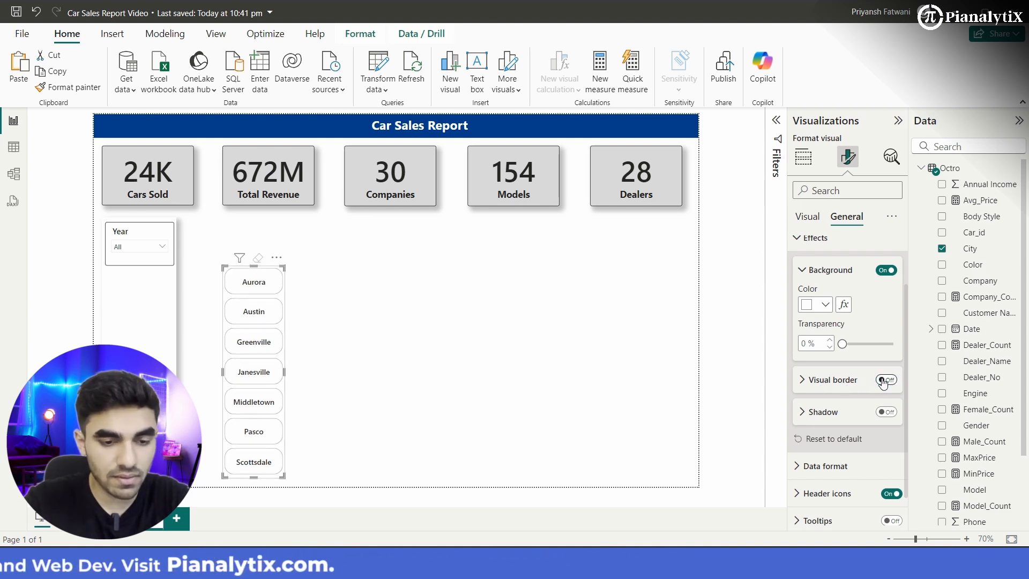
Step: Turn off the City slicer's background and move the slicer onto the white side panel beneath the Year slicer
left_click(888, 270)
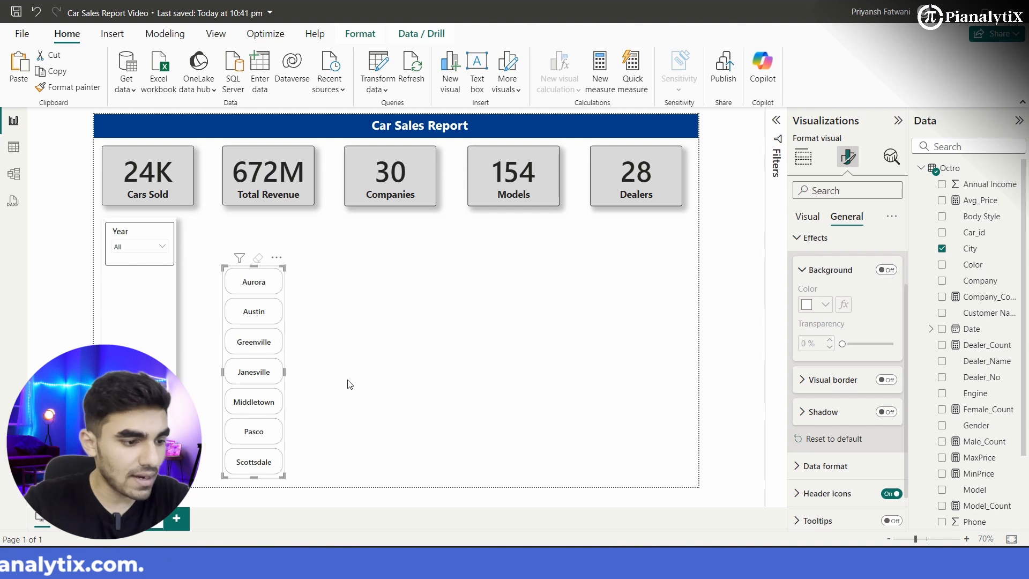
left_click(319, 379)
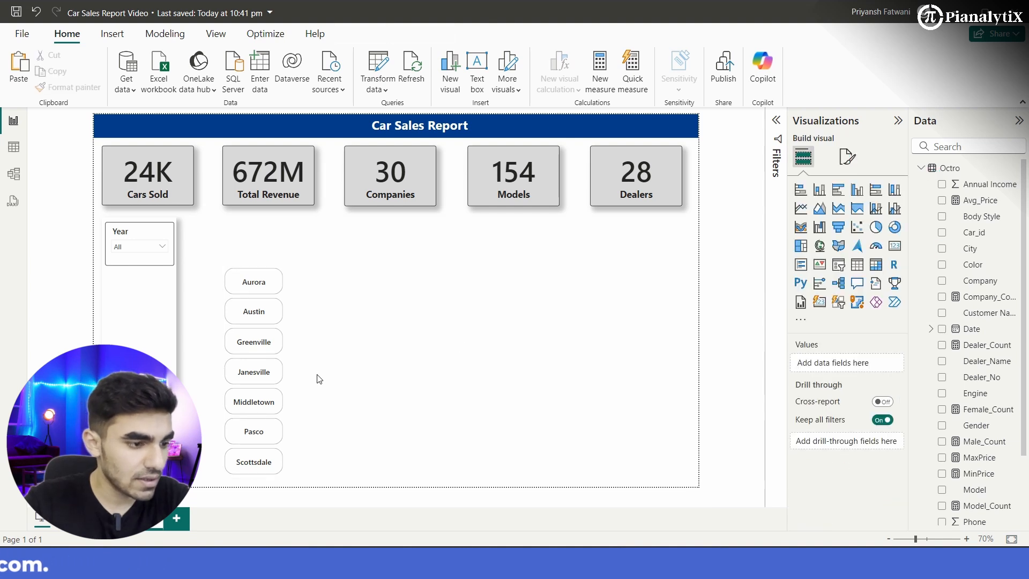
left_click(283, 375)
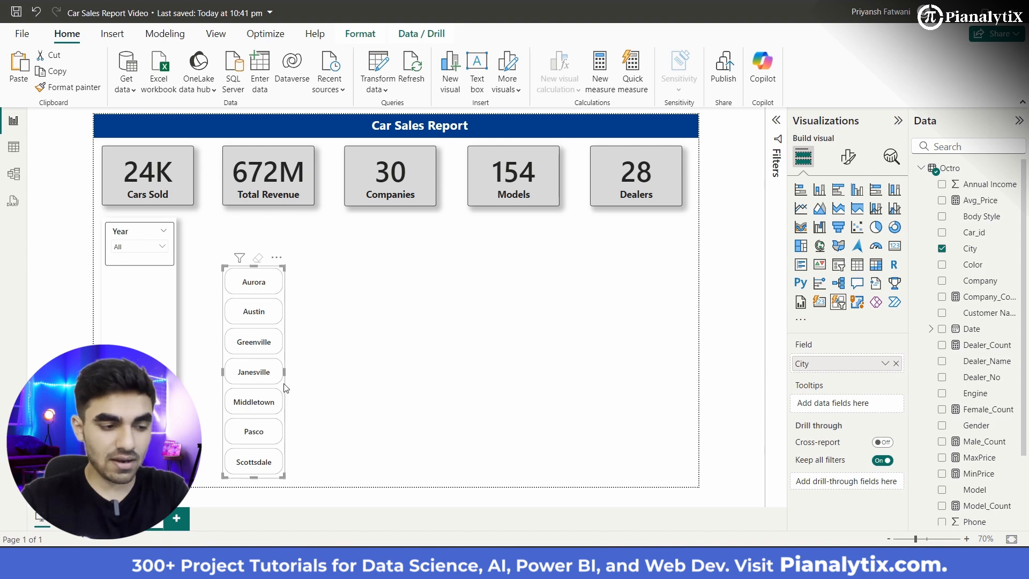
left_click_drag(284, 387, 173, 387)
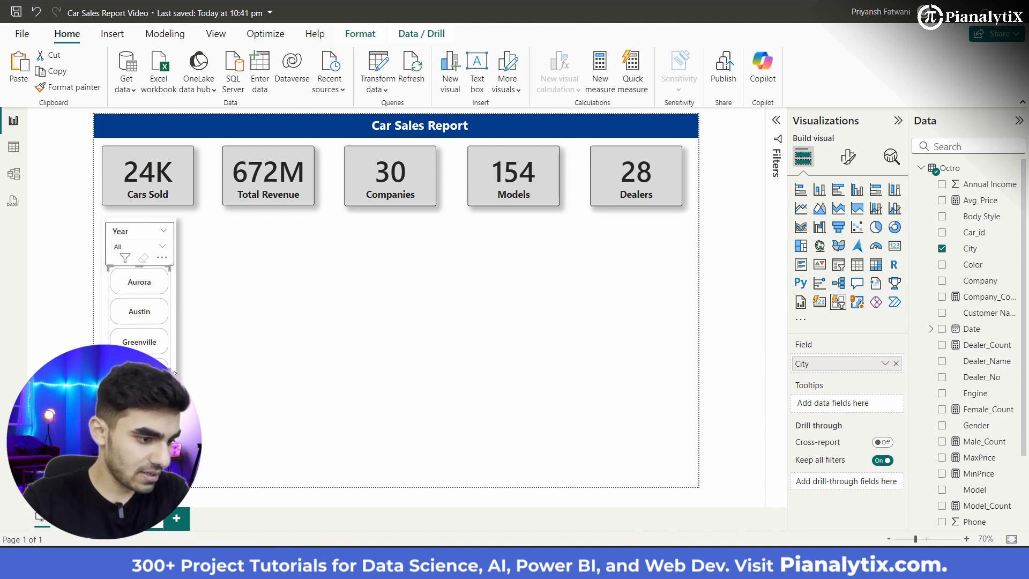
Step: Widen the City slicer on both sides so its buttons fill the width of the white side panel
left_click_drag(170, 372, 172, 386)
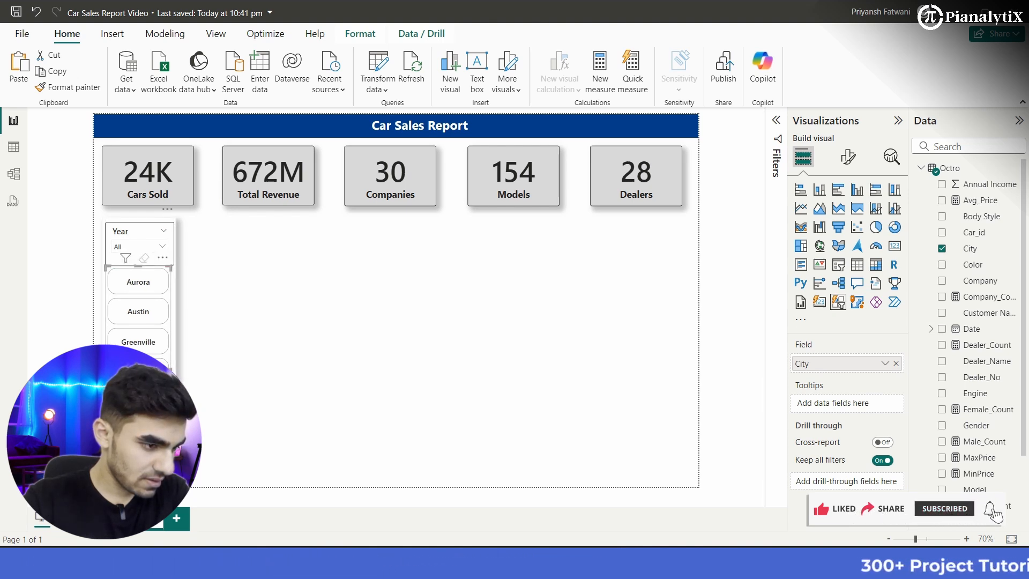
left_click(177, 374)
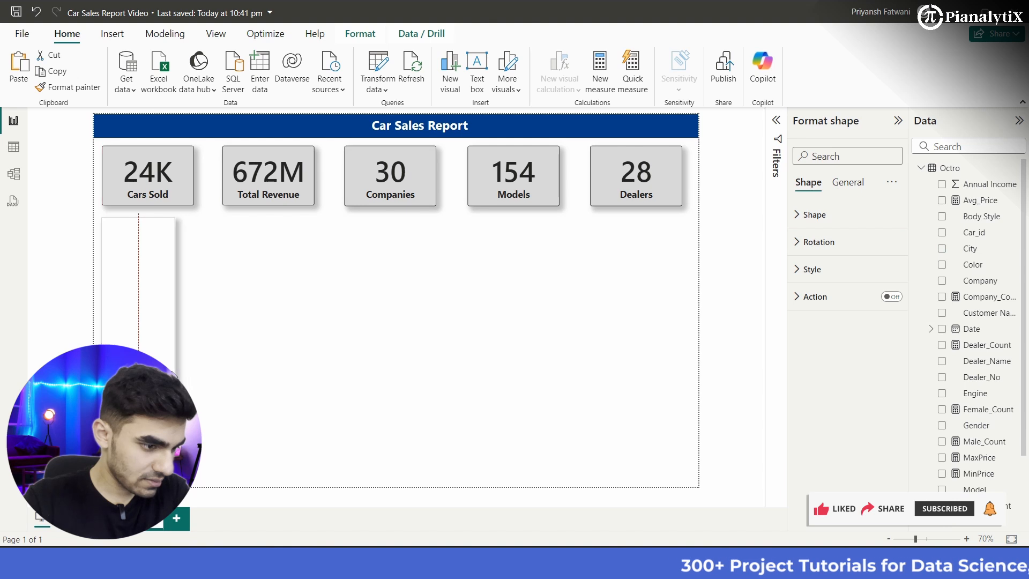
key("ctrl+z")
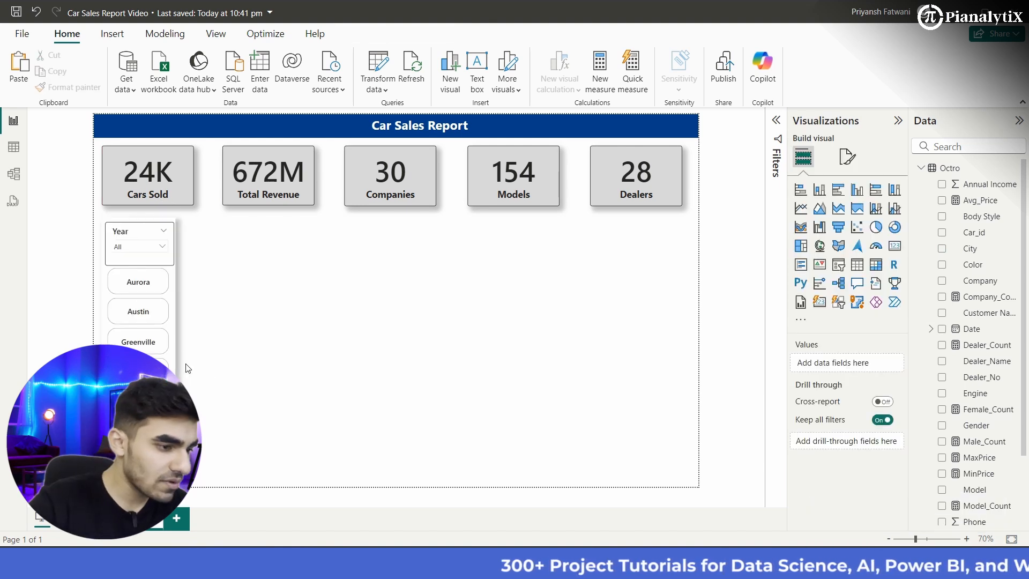
left_click(173, 370)
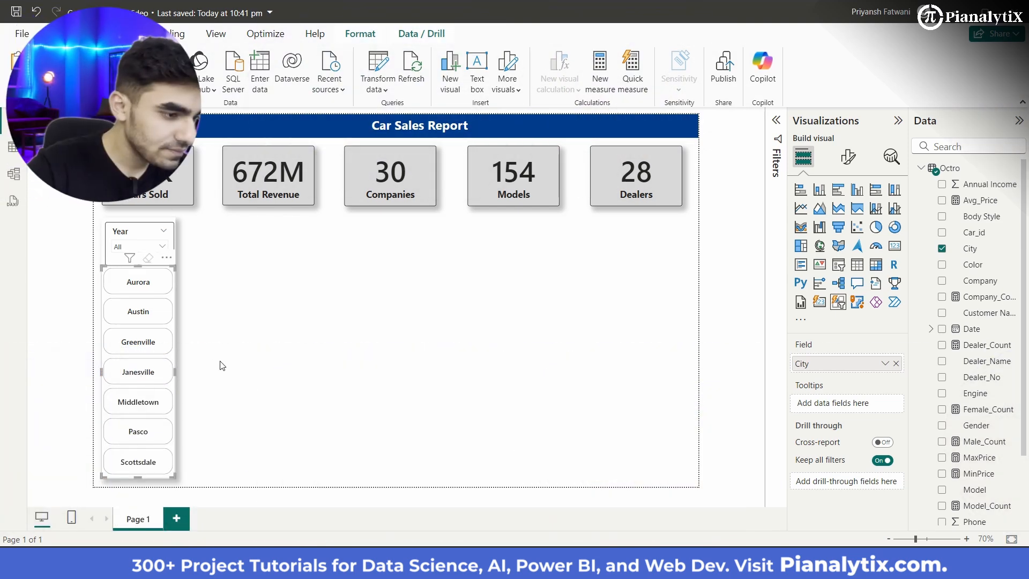
left_click(222, 366)
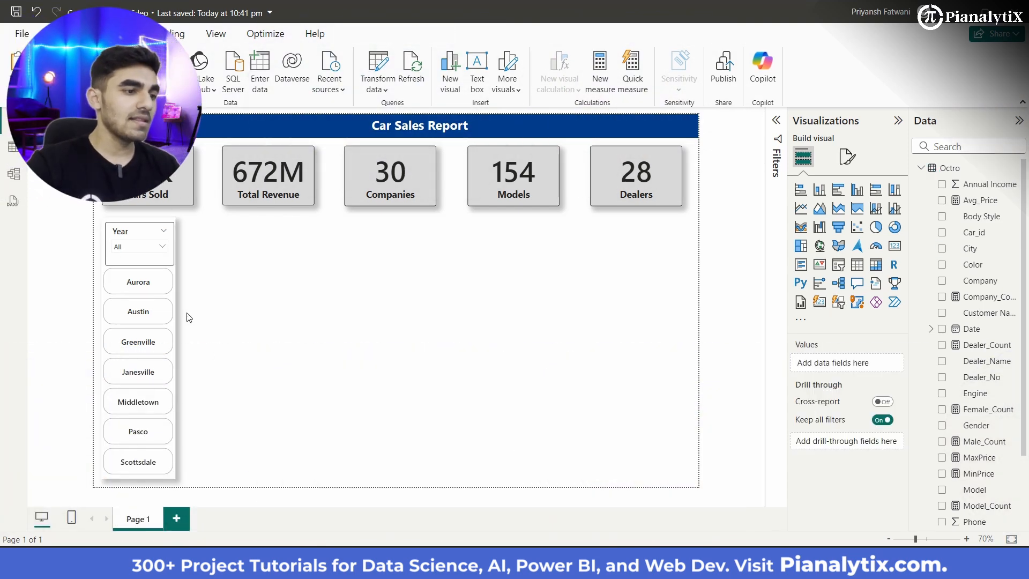
Step: Shorten the Year slicer from below and extend the City slicer upward to meet its lower edge
left_click(111, 260)
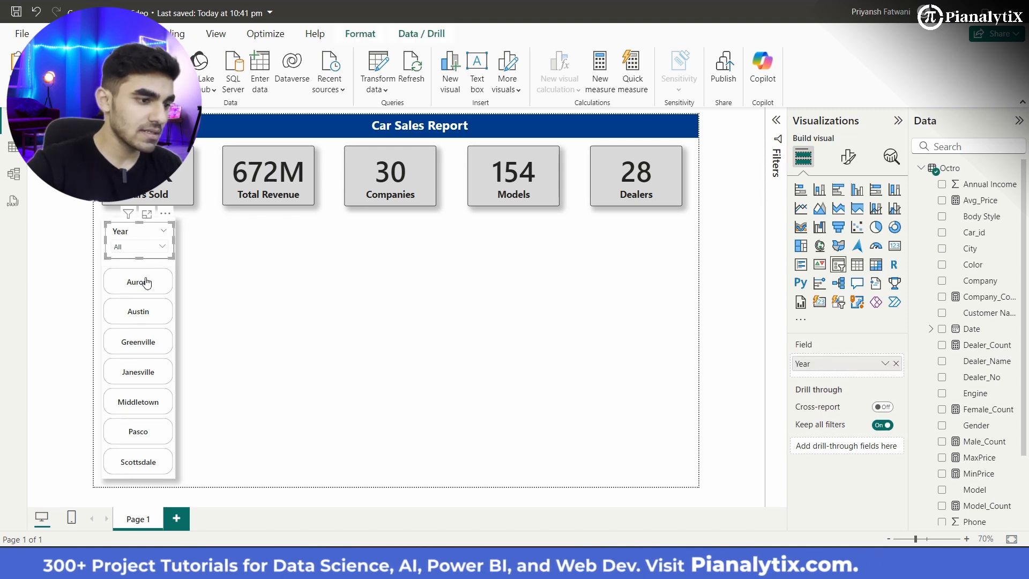
left_click(106, 281)
left_click_drag(140, 266, 140, 263)
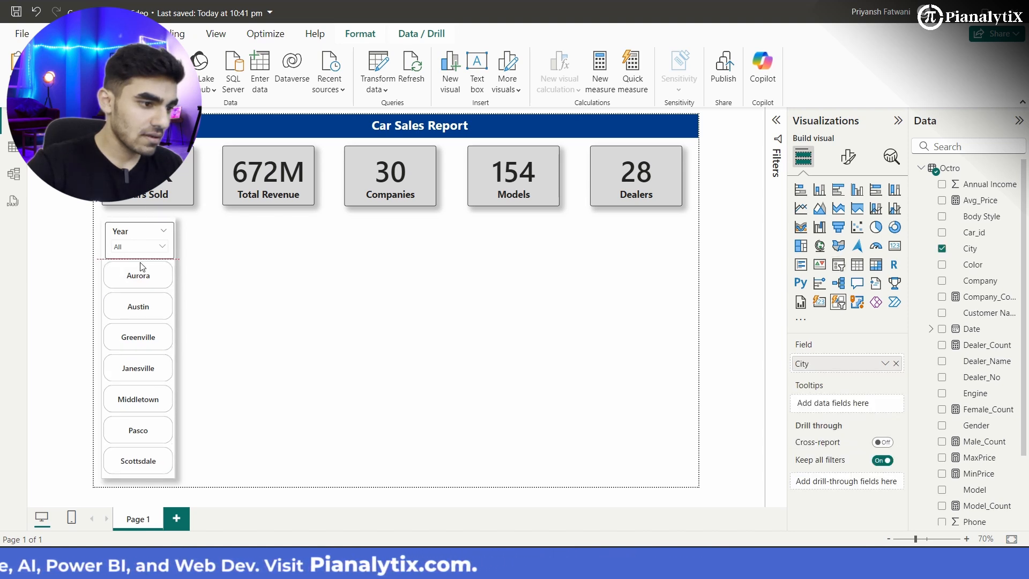
left_click(278, 299)
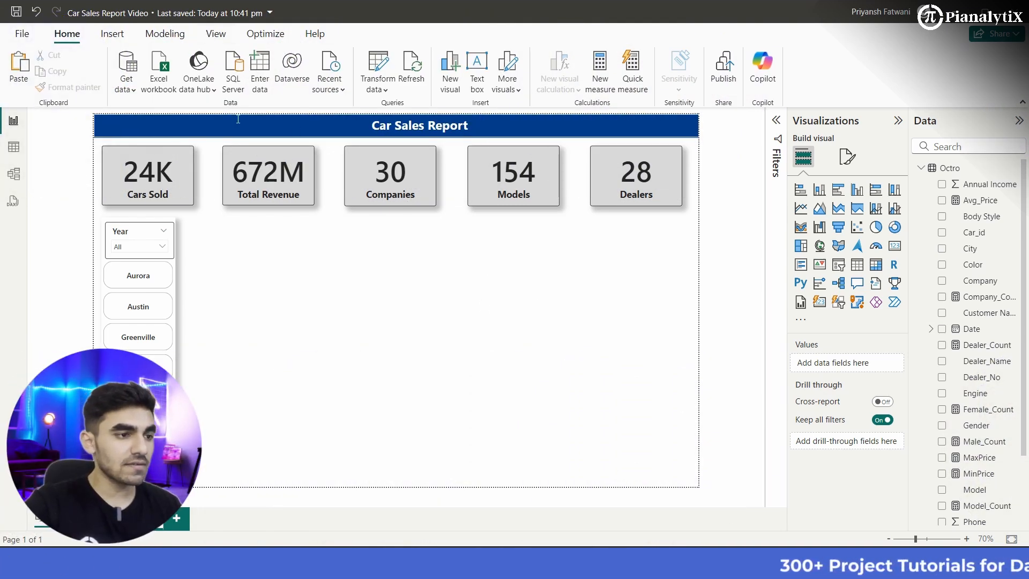
Step: Set the page view to Fit to page and collapse the Visualizations pane to enlarge the working area
left_click(216, 38)
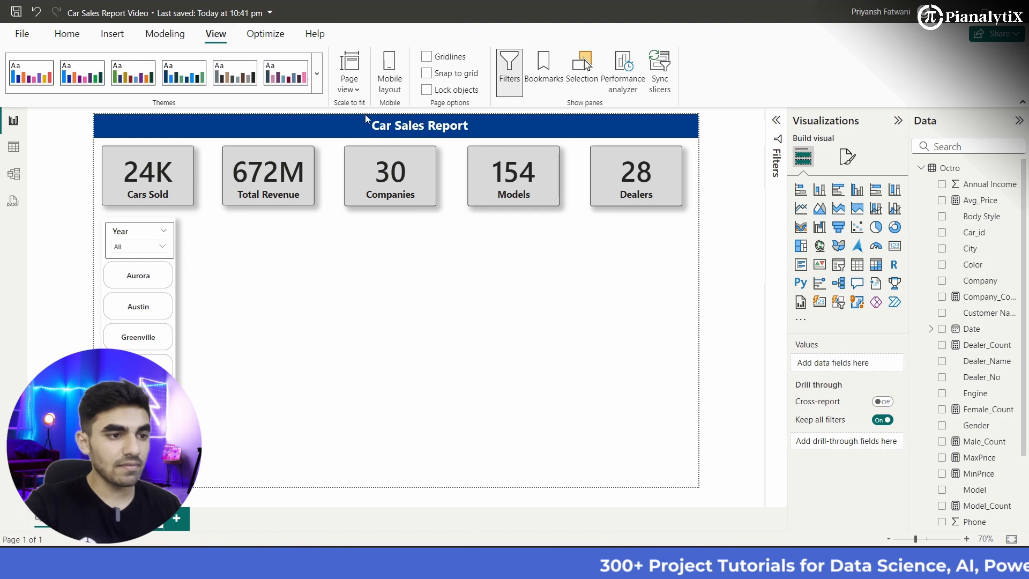
left_click(354, 91)
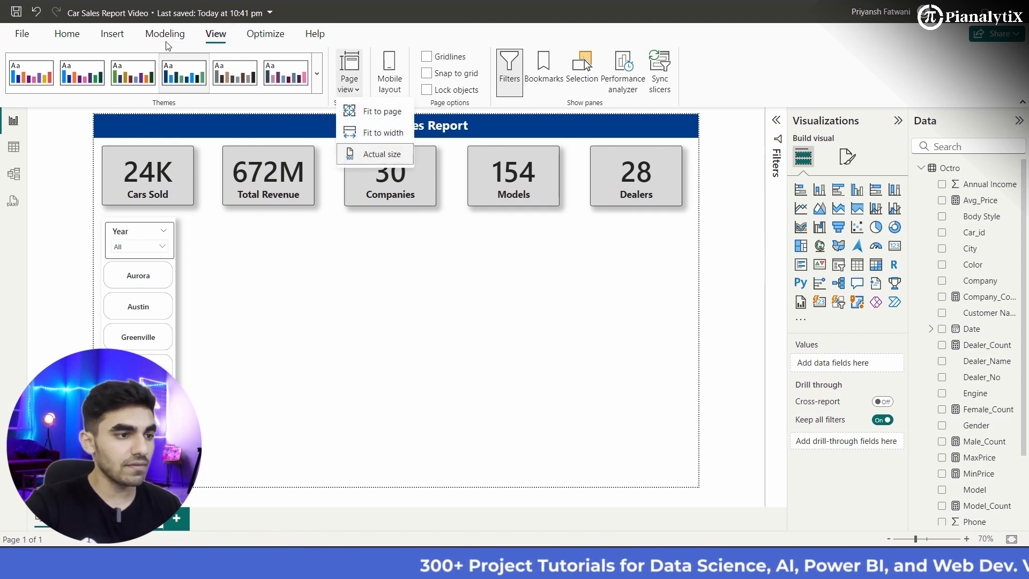
left_click(381, 114)
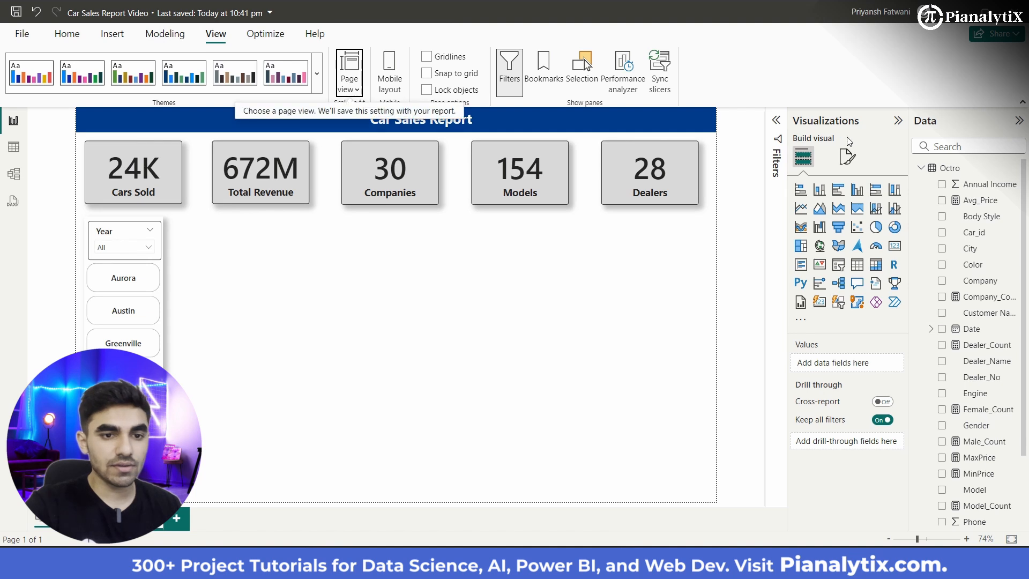
left_click(897, 122)
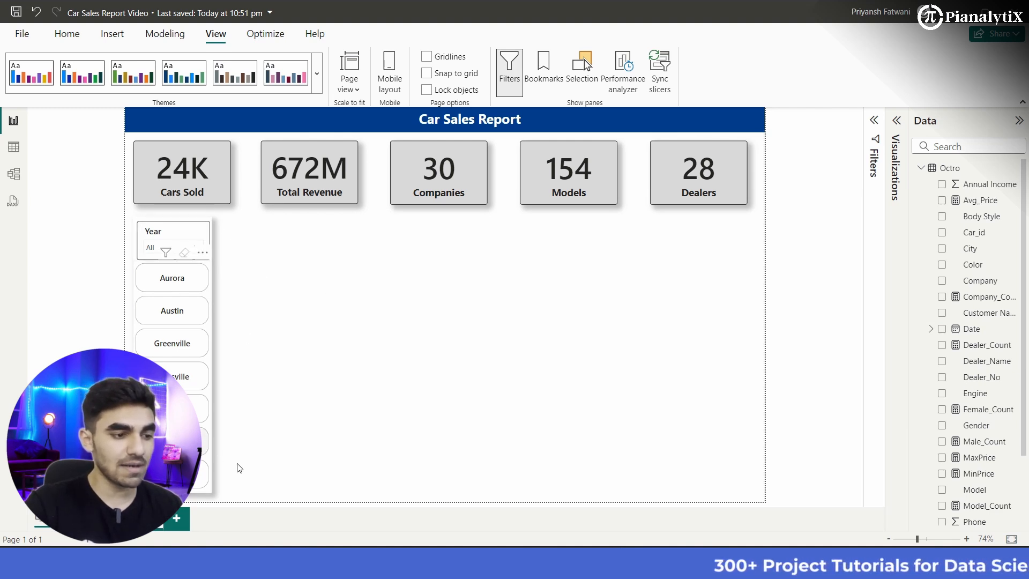
Step: Copy the white side panel shape behind the slicers and paste three duplicates of it onto the page
left_click(210, 491)
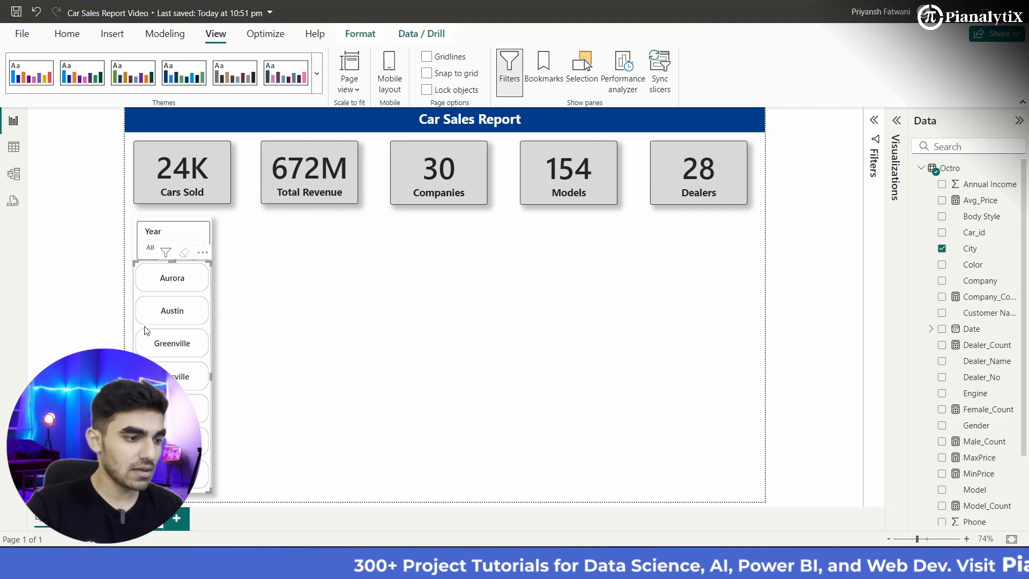
left_click(133, 246)
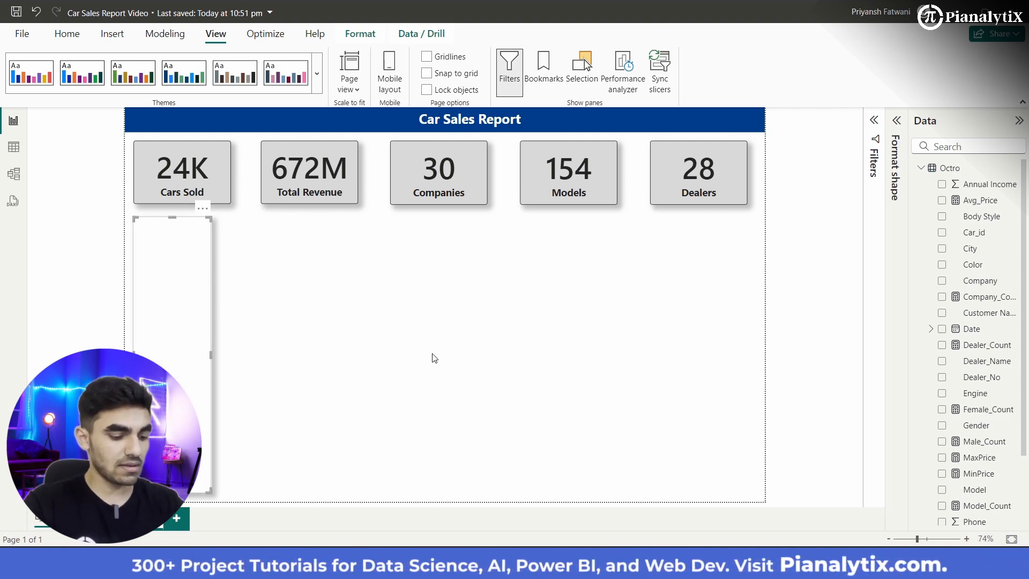
left_click(462, 361)
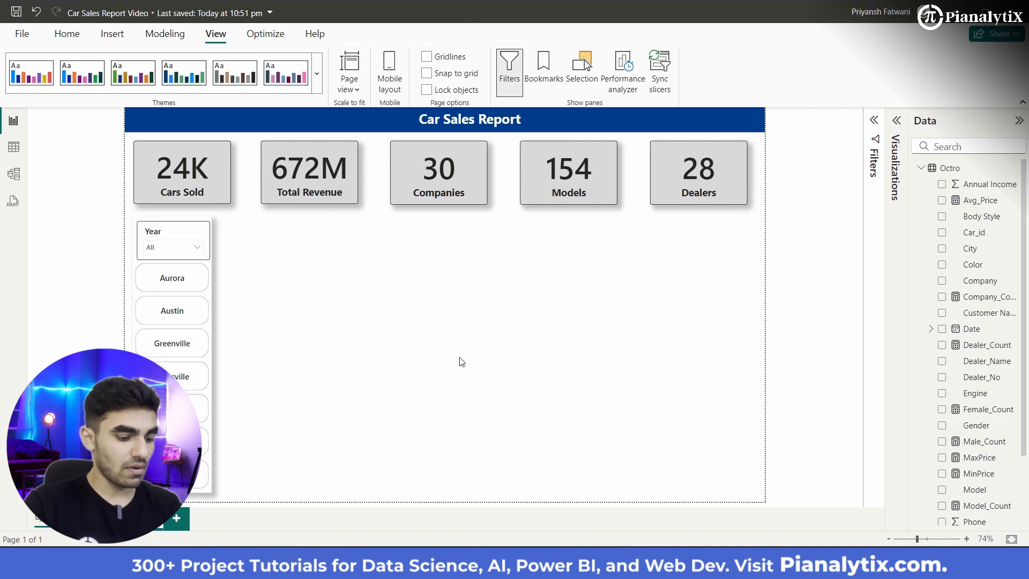
key("ctrl+v")
key("ctrl+v")
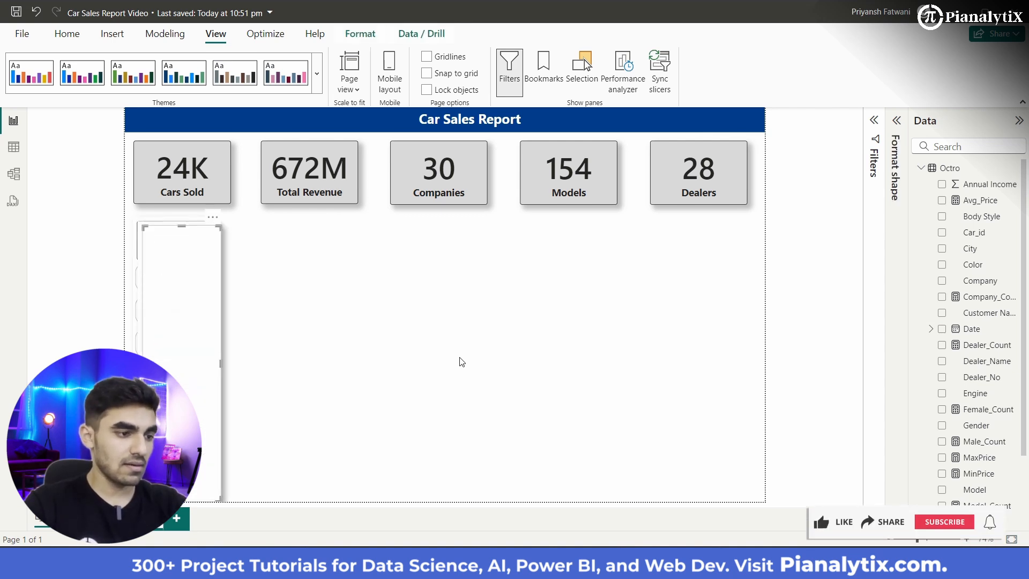
key("ctrl+v")
Step: Move one panel copy beside the slicers and reshape it into a wide, shorter chart background below the cards
left_click_drag(206, 353, 317, 336)
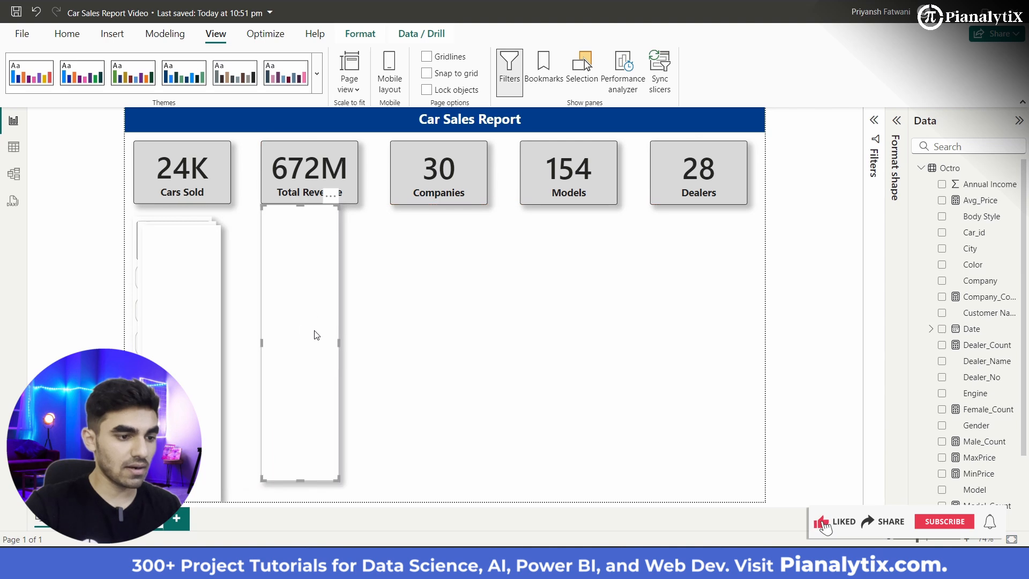
left_click_drag(336, 478, 393, 322)
left_click_drag(368, 287, 343, 303)
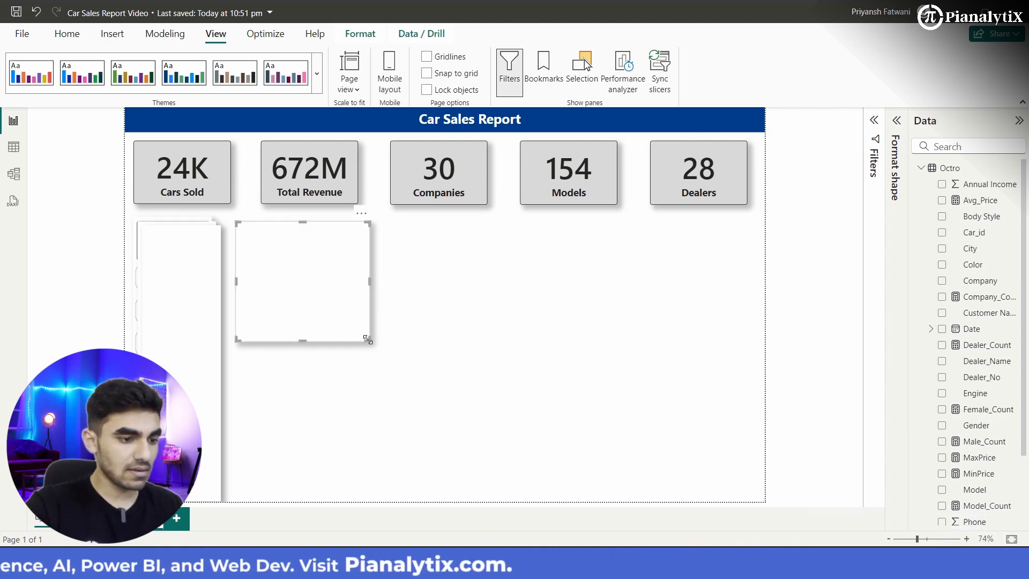
left_click_drag(369, 341, 382, 347)
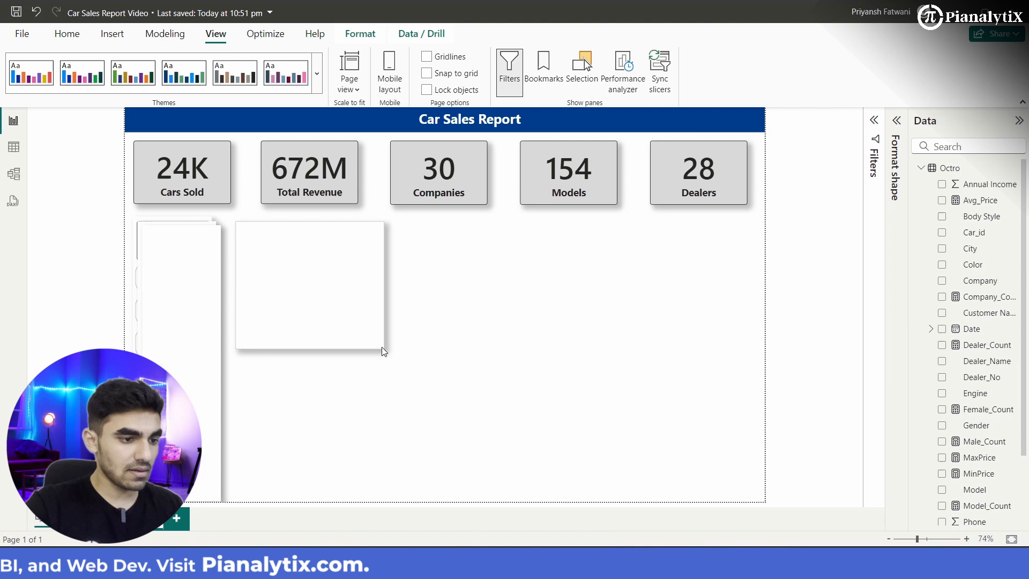
Step: Move the other two panel copies into the same row and resize them as middle and far-right chart backgrounds
left_click(206, 357)
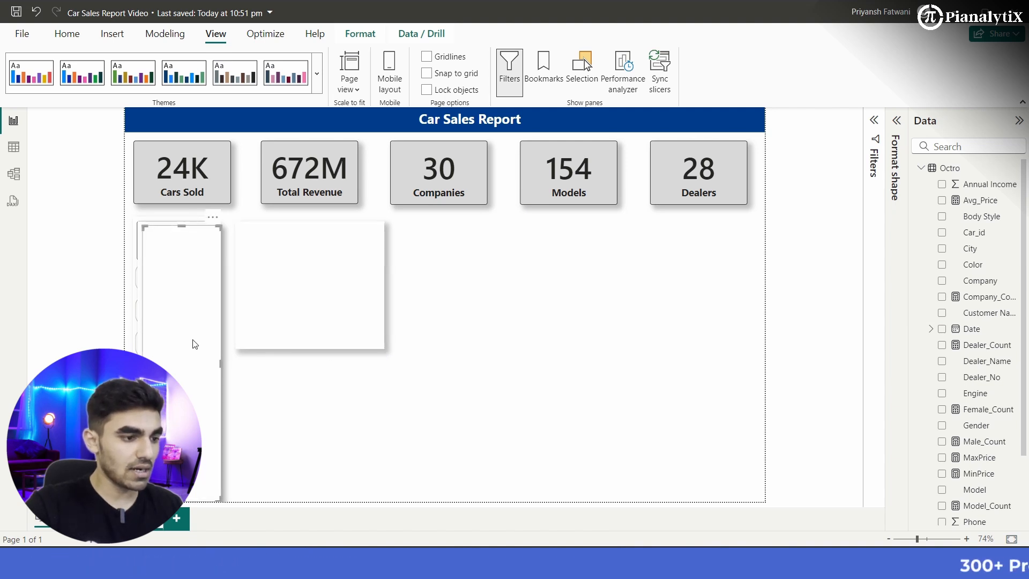
left_click_drag(195, 345, 485, 356)
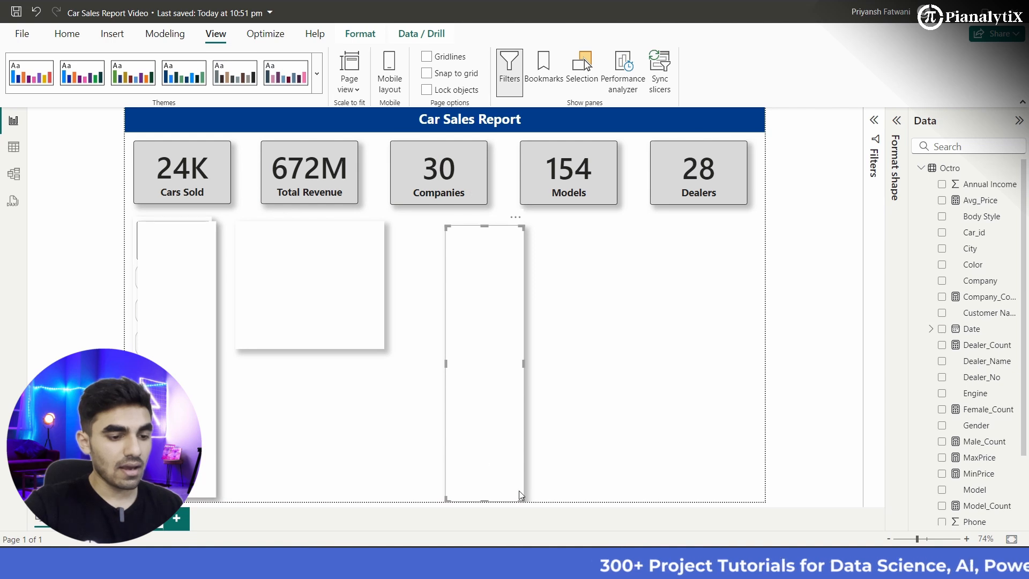
left_click_drag(519, 491, 528, 333)
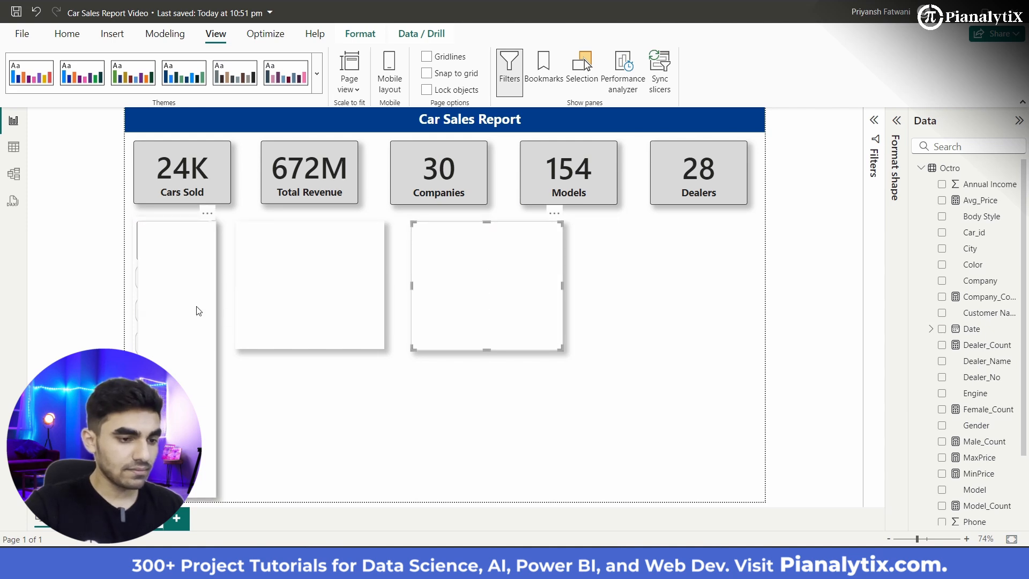
left_click_drag(213, 496, 706, 332)
Step: Space the three chart background panels out in a row and align their upper edges with the slicer panel
left_click_drag(451, 329, 440, 332)
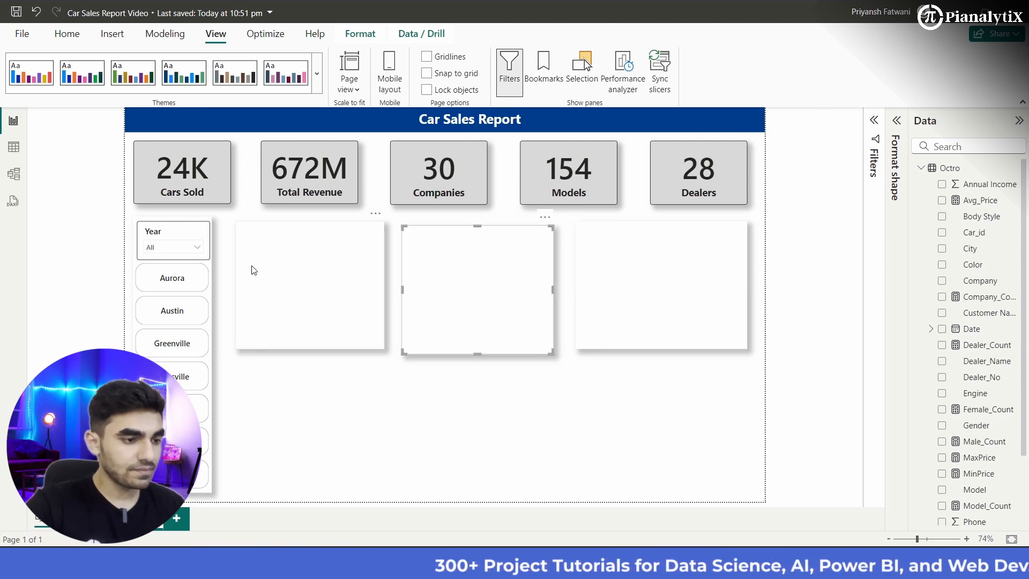
left_click_drag(292, 287, 285, 288)
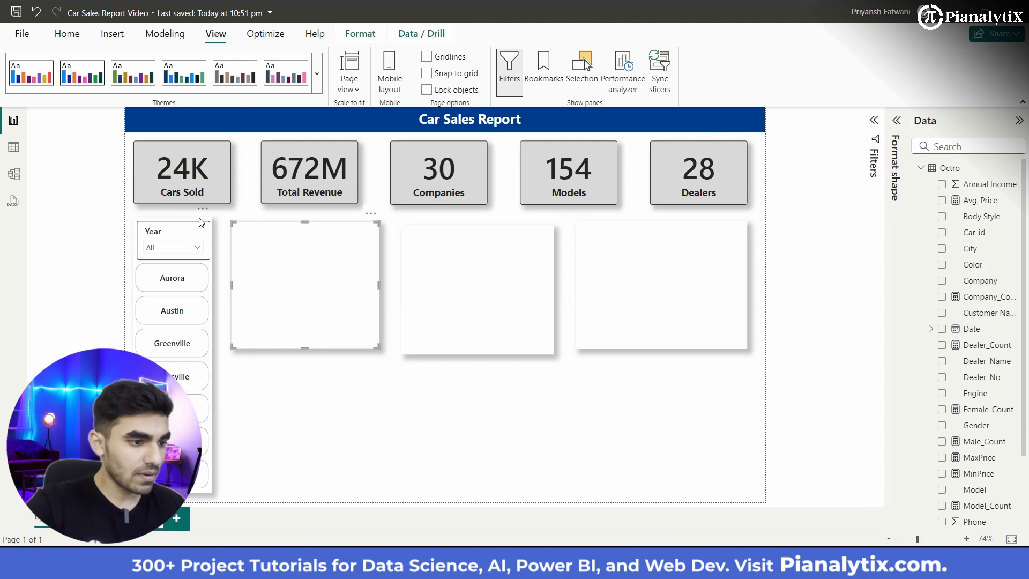
left_click_drag(274, 267, 275, 261)
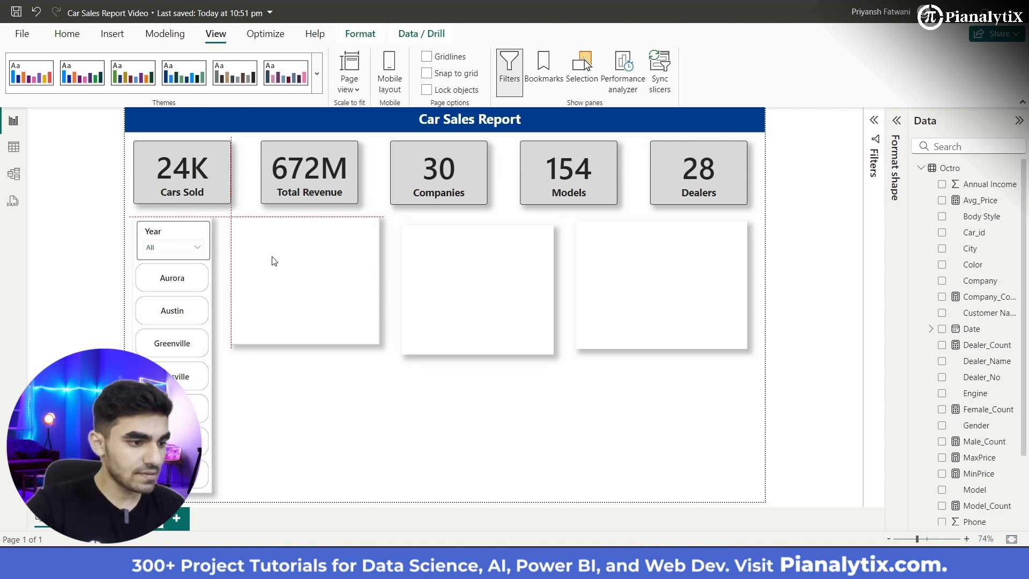
left_click_drag(449, 303, 443, 295)
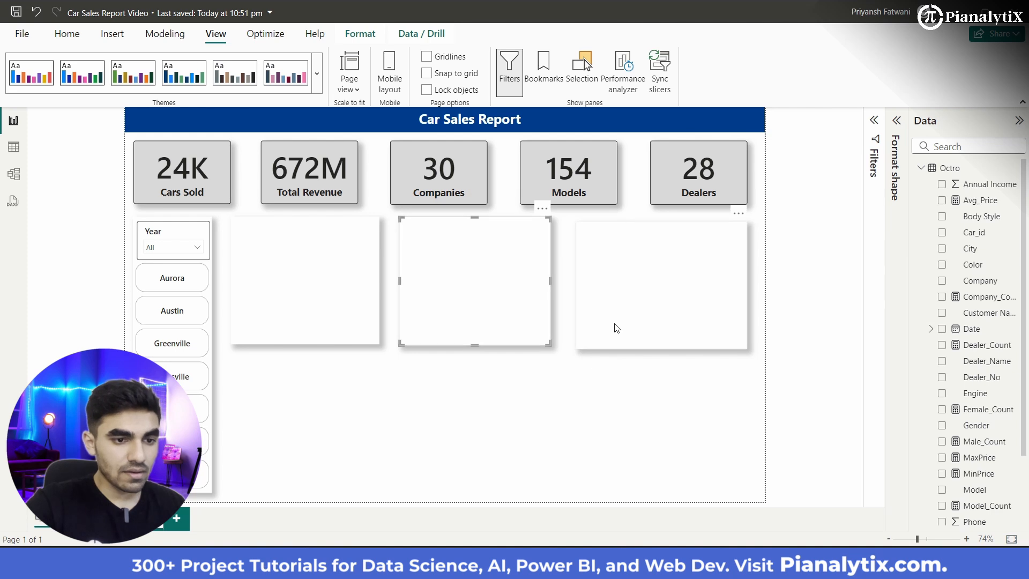
left_click_drag(617, 328, 613, 319)
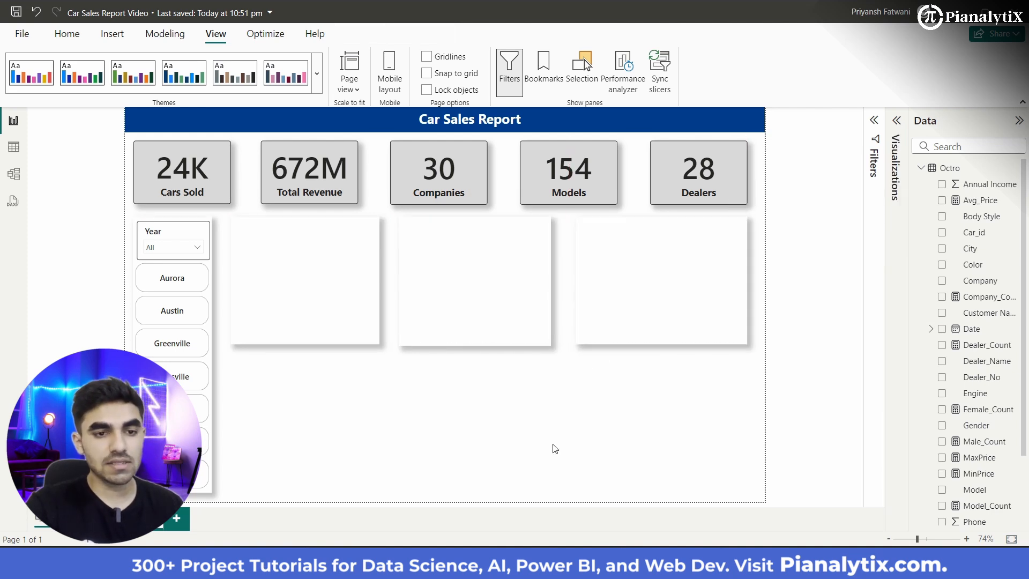
Step: Expand the Visualizations pane and add an empty pie chart to the report page
left_click(897, 122)
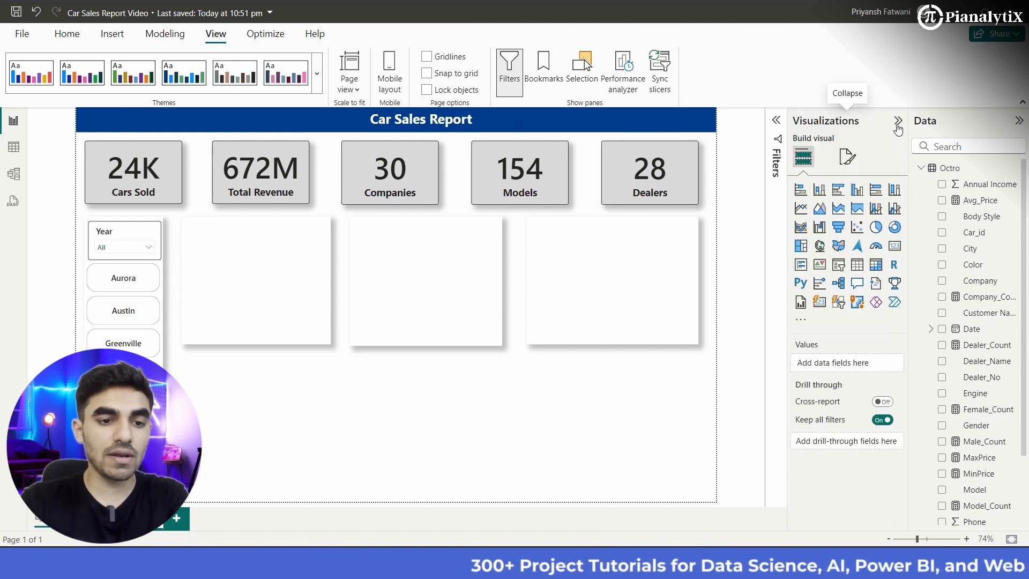
left_click(877, 228)
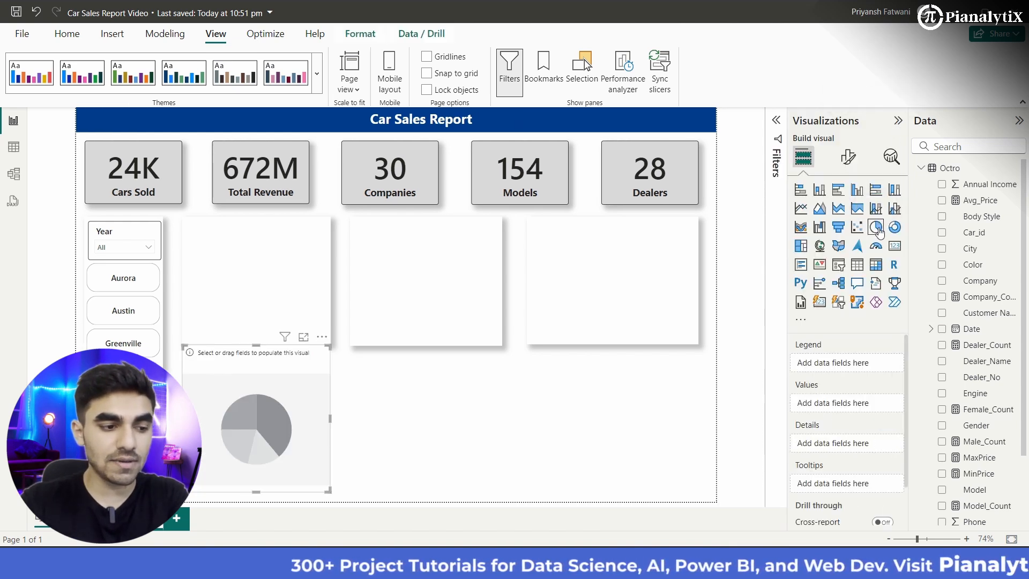
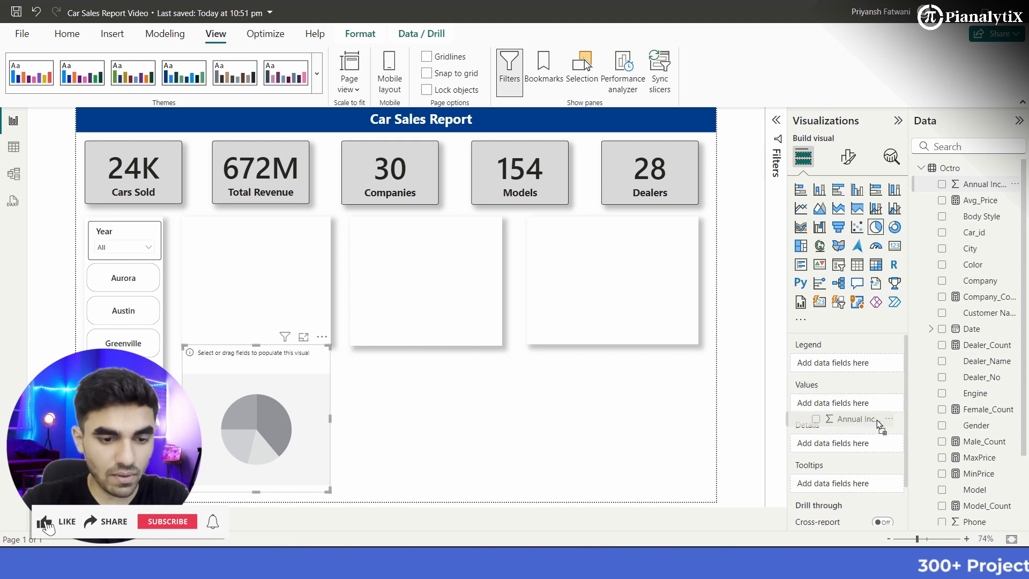
Step: Plot the sum of Annual Income by Gender in the pie chart and turn off the chart's background
left_click_drag(872, 411, 872, 411)
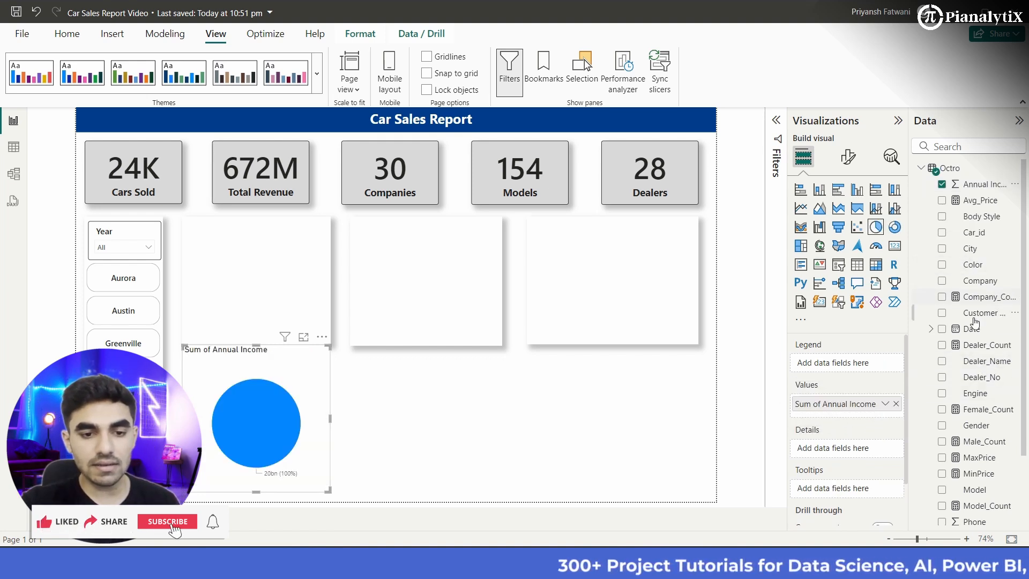
left_click_drag(974, 426, 858, 369)
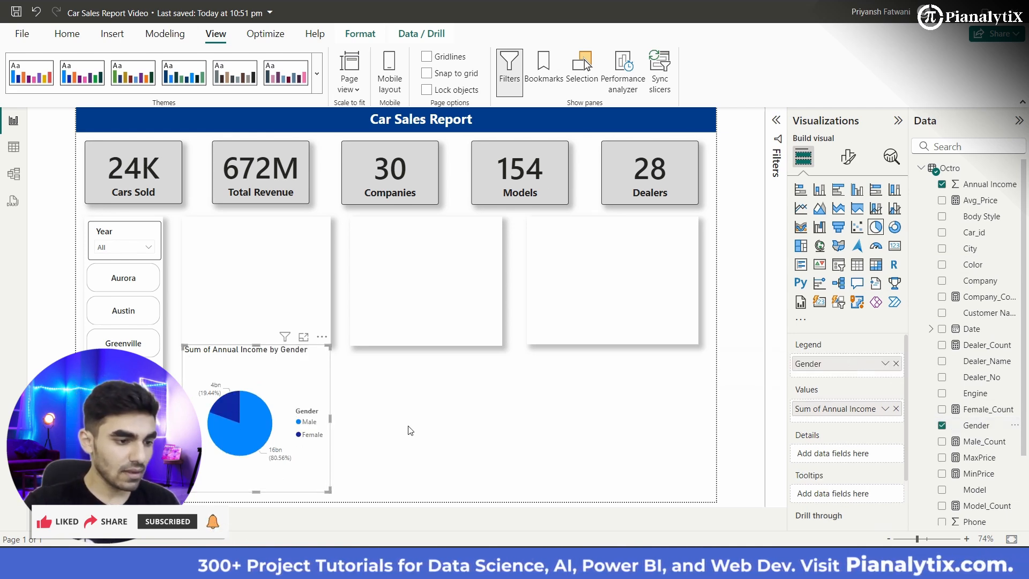
left_click(845, 154)
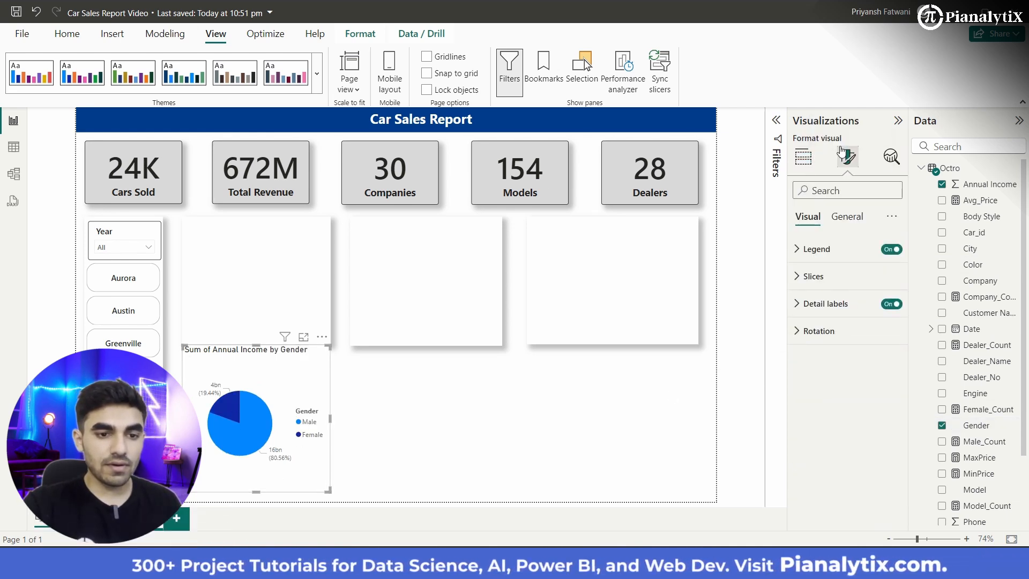
left_click(856, 220)
left_click(834, 303)
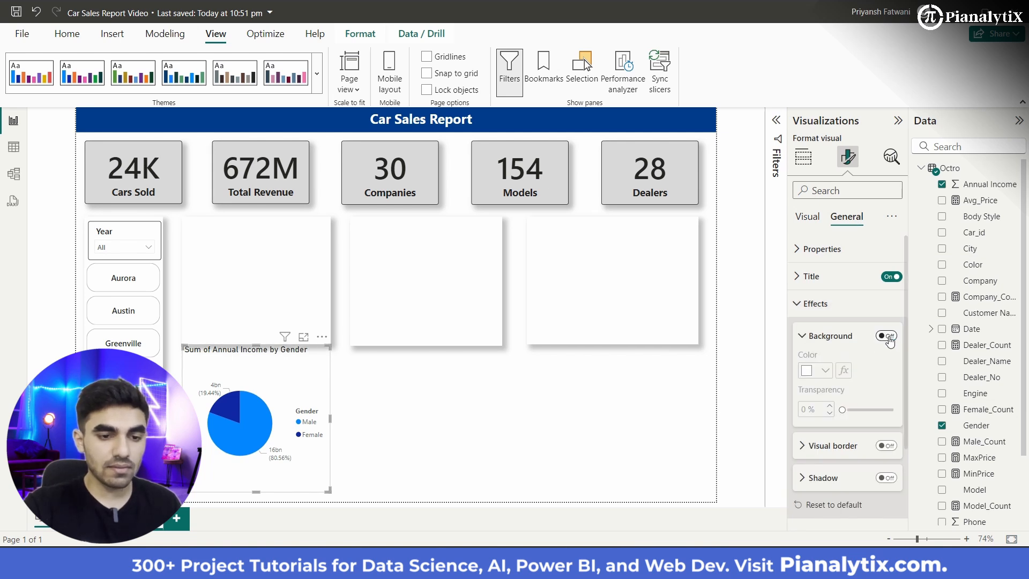
Step: Change the pie chart's title to "Annual Income by Gender", centered and in the Segoe UI Semibold font
left_click(829, 284)
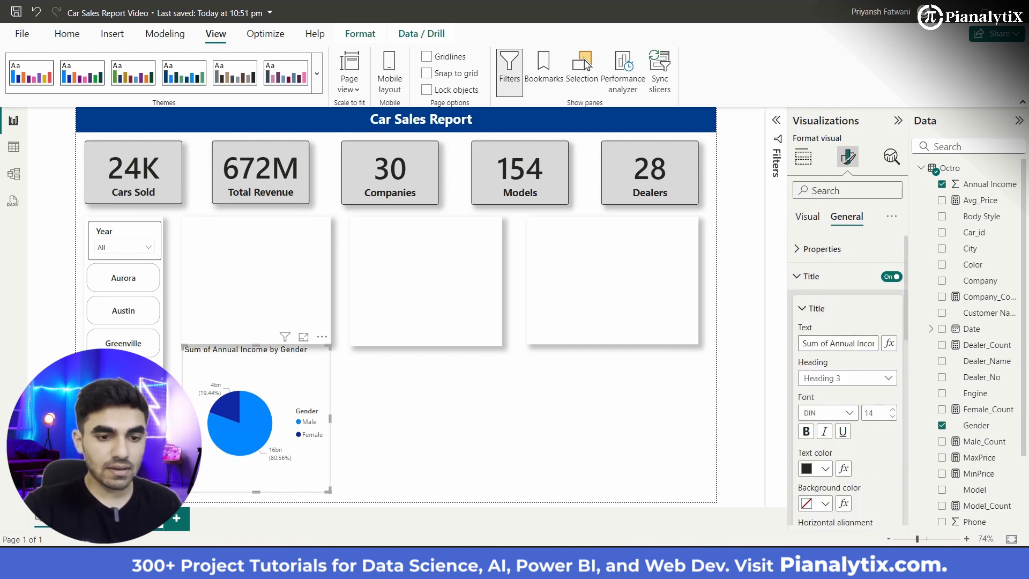
key("BackSpace")
key("BackSpace")
key("BackSpace")
key("BackSpace")
key("BackSpace")
key("BackSpace")
key("BackSpace")
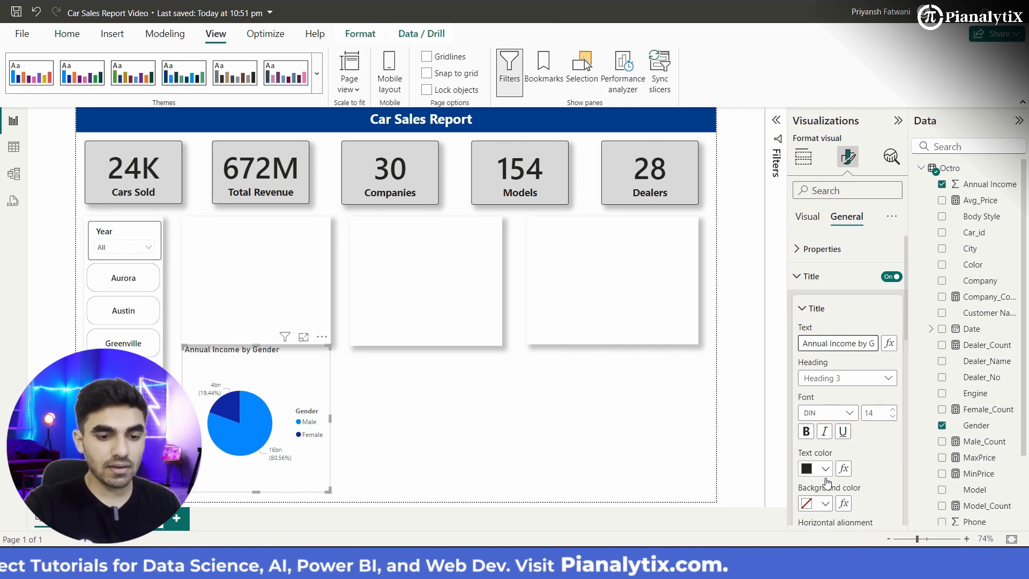
scroll(827, 440, "down", 2)
left_click(827, 439)
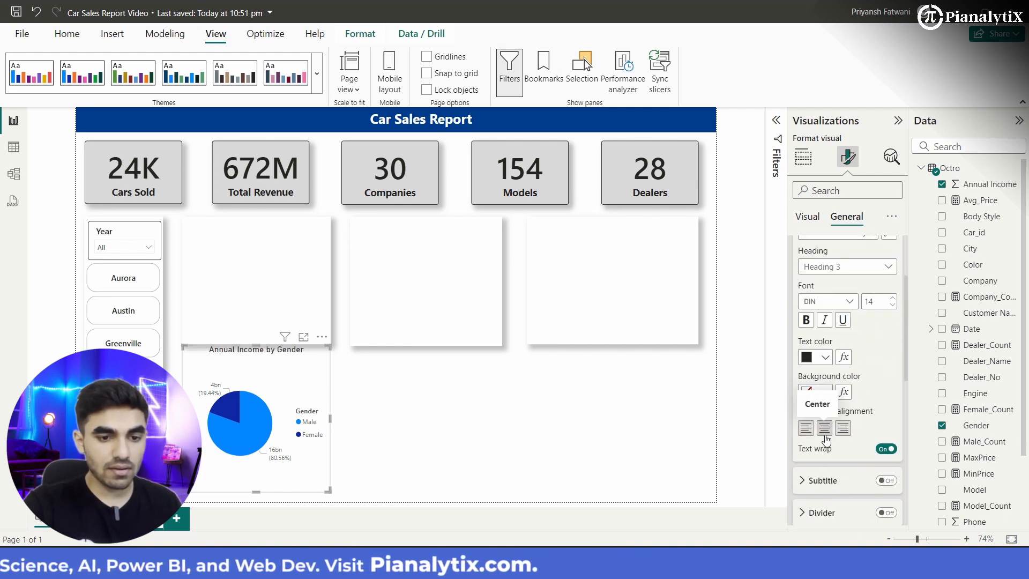
left_click(849, 301)
scroll(855, 437, "down", 3)
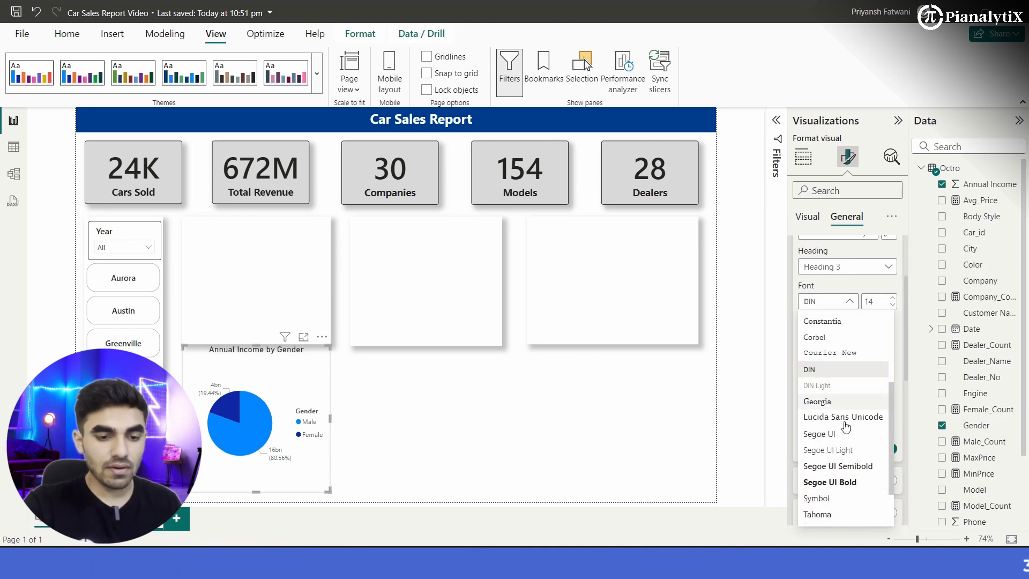
left_click(829, 472)
scroll(885, 367, "up", 1)
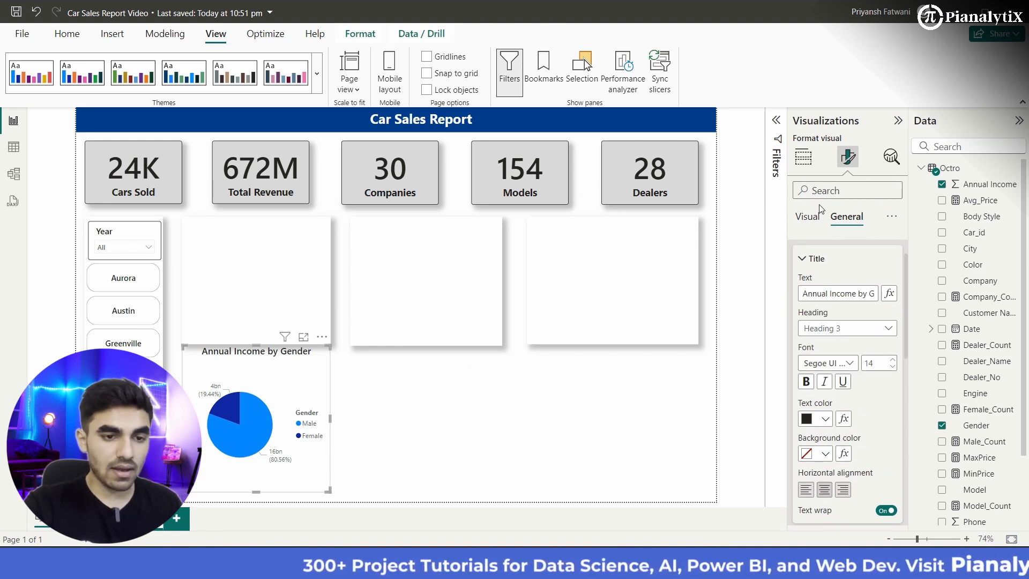
Step: Set the text color of the pie chart's detail label values to black
left_click(807, 217)
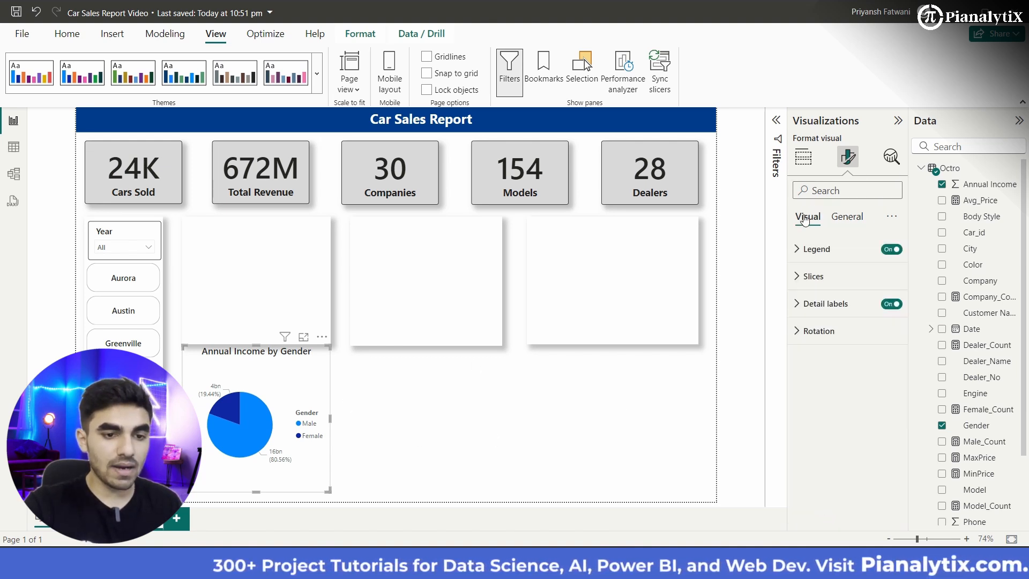
left_click(824, 303)
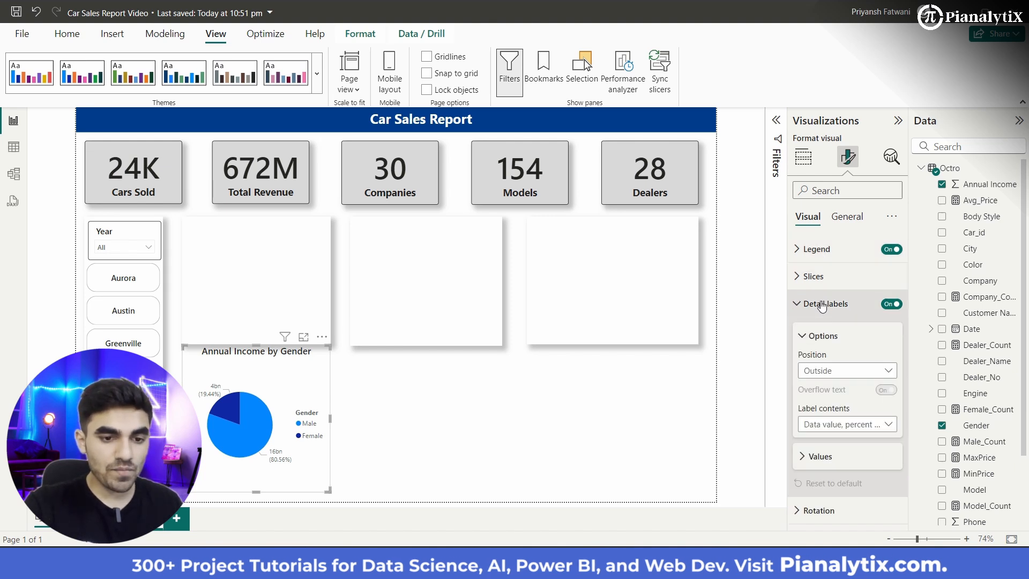
left_click(828, 455)
scroll(826, 386, "down", 3)
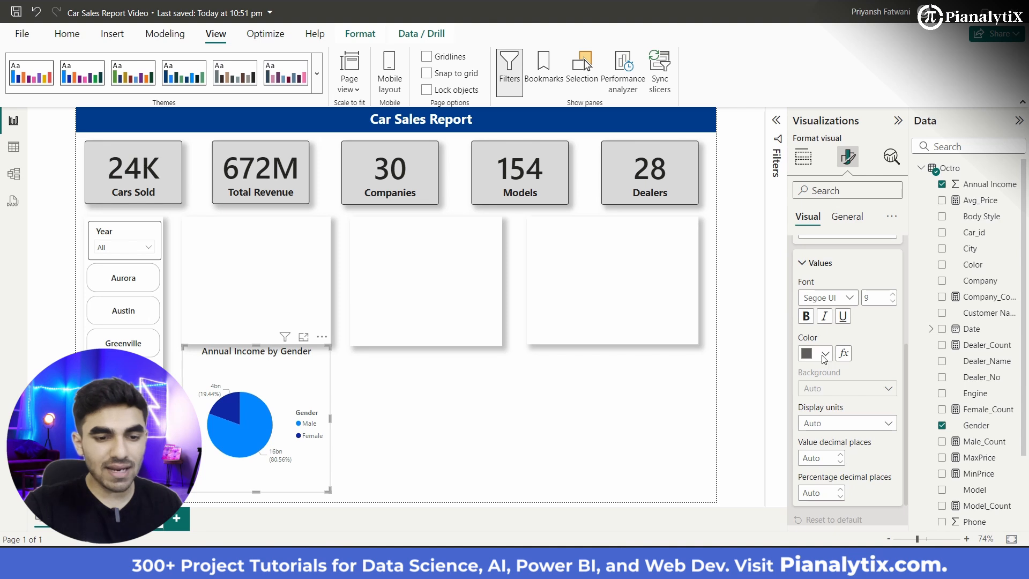
left_click(825, 355)
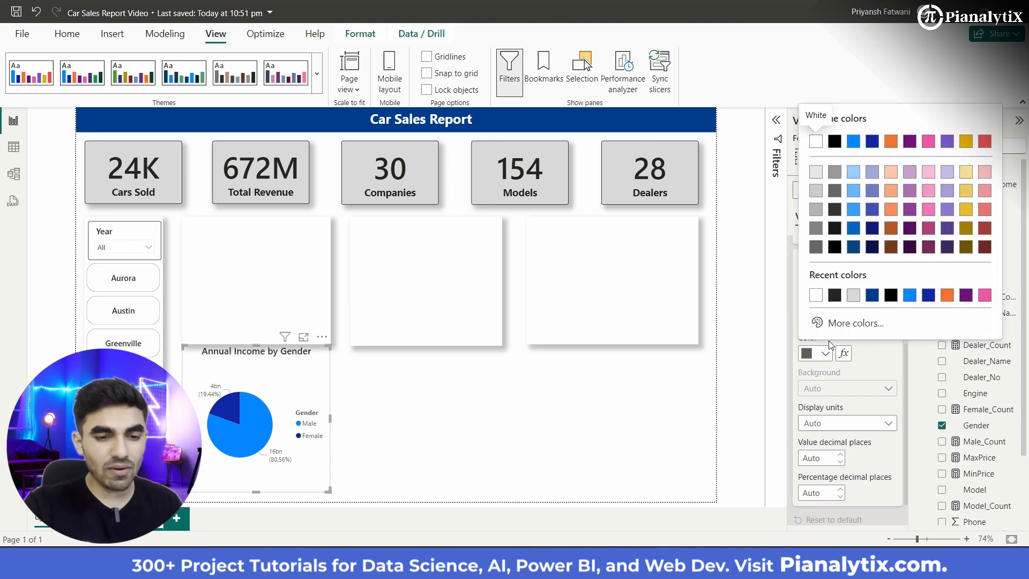
left_click(833, 248)
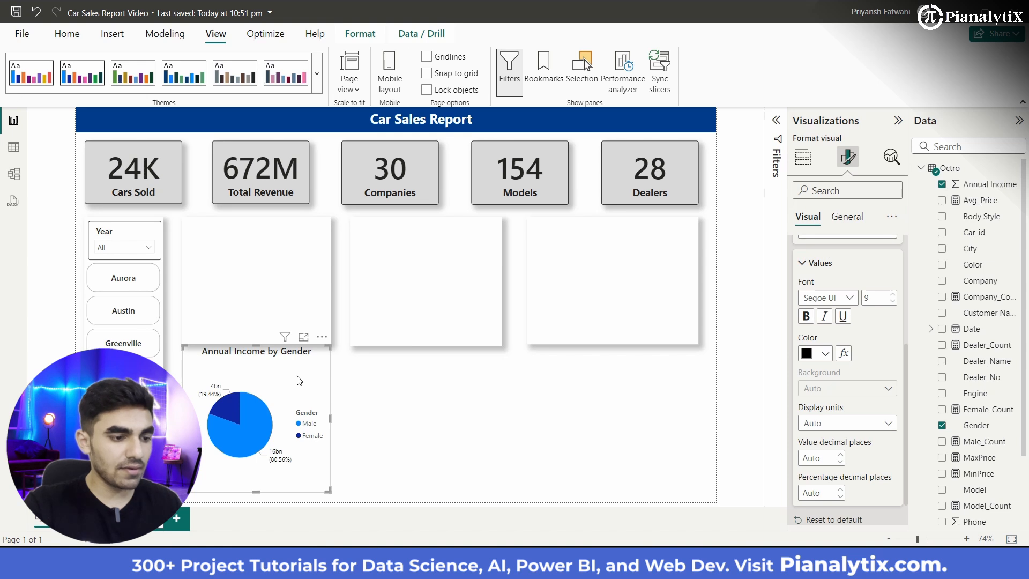
Step: Move the pie chart slightly down so it sits just below the first chart background panel
mouse_move(298, 381)
left_mouse_down()
mouse_move(294, 424)
mouse_move(292, 394)
left_mouse_up()
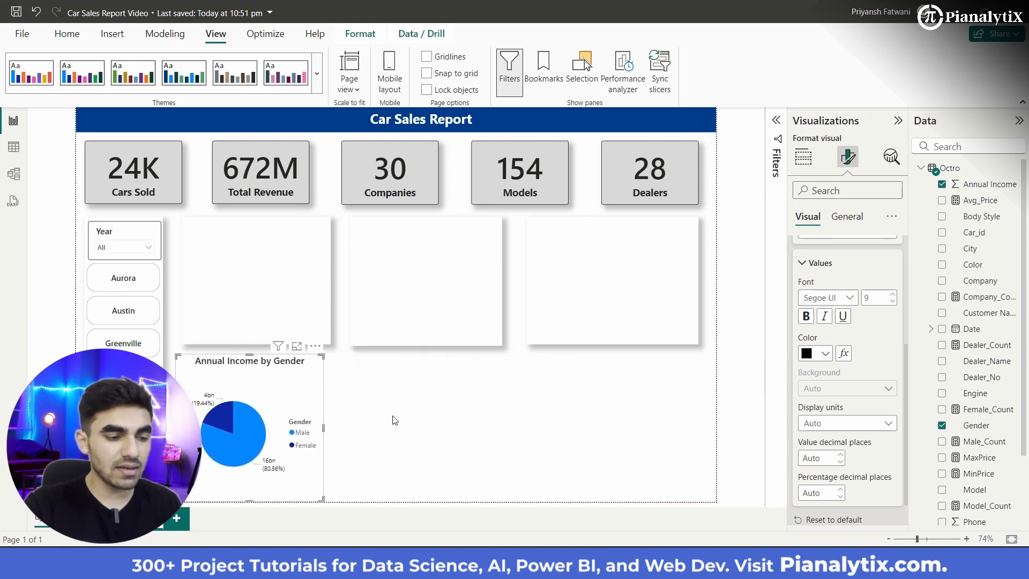
left_click(416, 434)
left_click(276, 404)
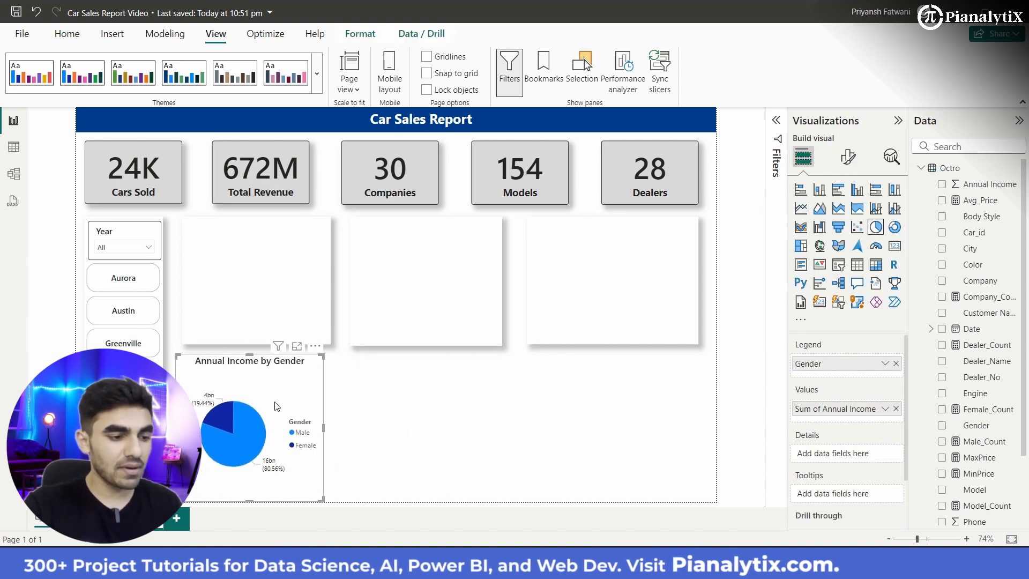
left_click_drag(294, 399, 300, 398)
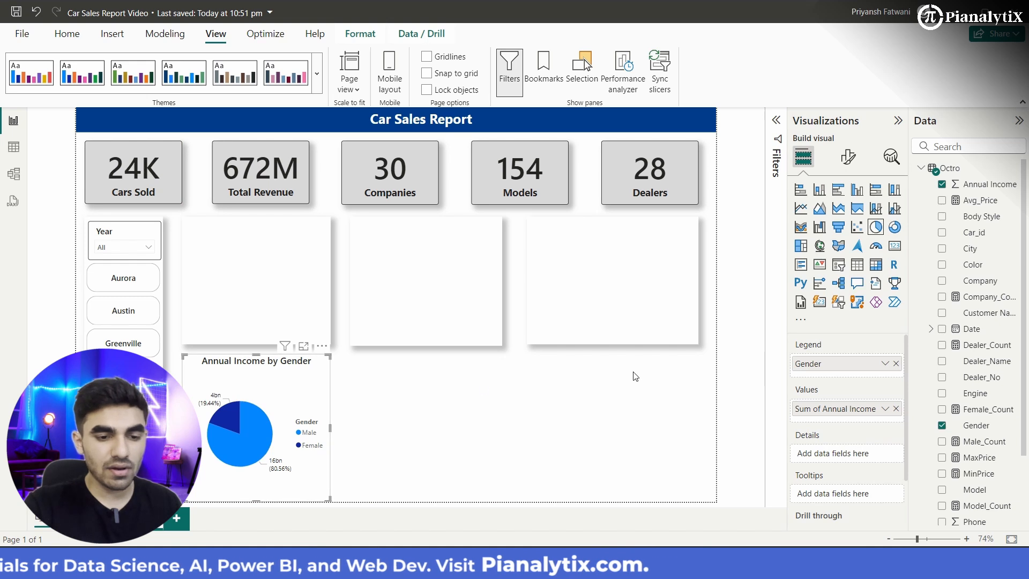
Step: Make the pie chart's detail label values bold and set their font size to 10
left_click(849, 166)
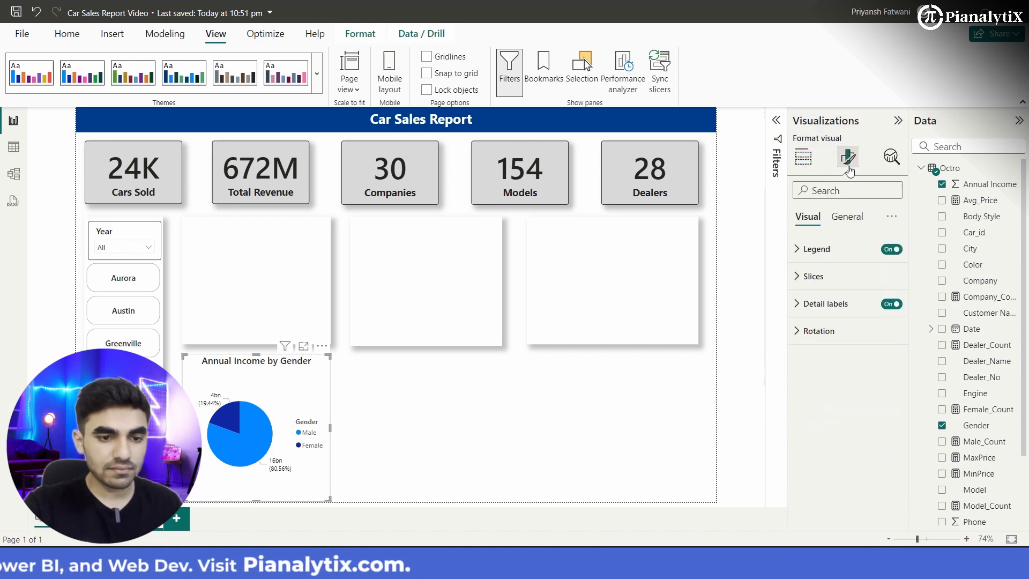
left_click(828, 304)
left_click(820, 456)
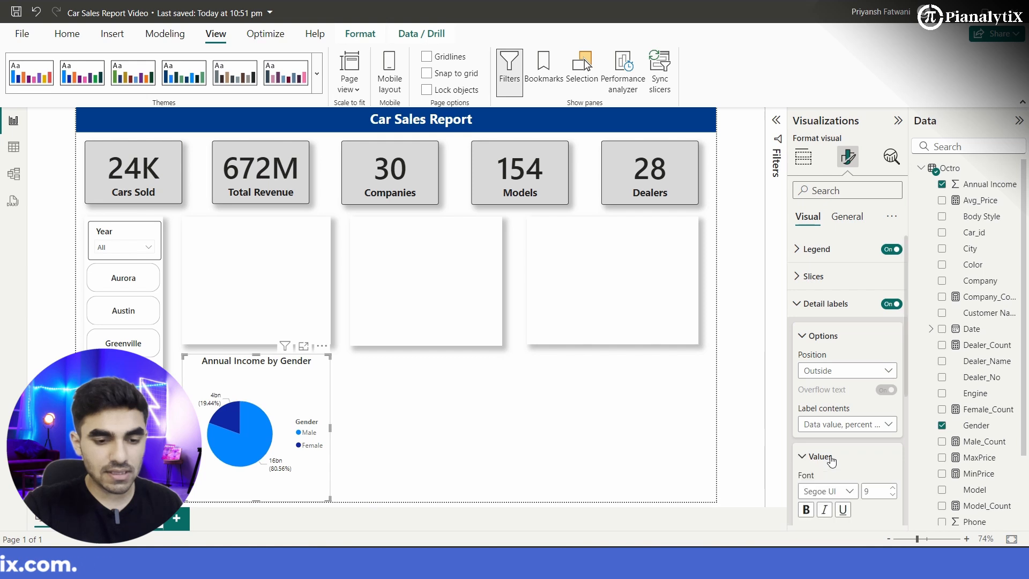
scroll(835, 352, "down", 3)
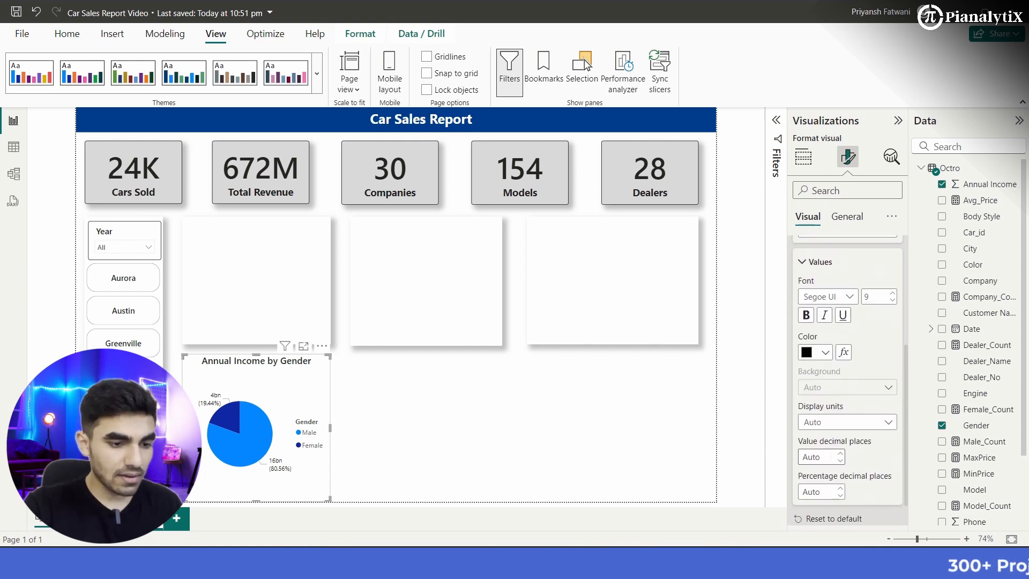
left_click(805, 315)
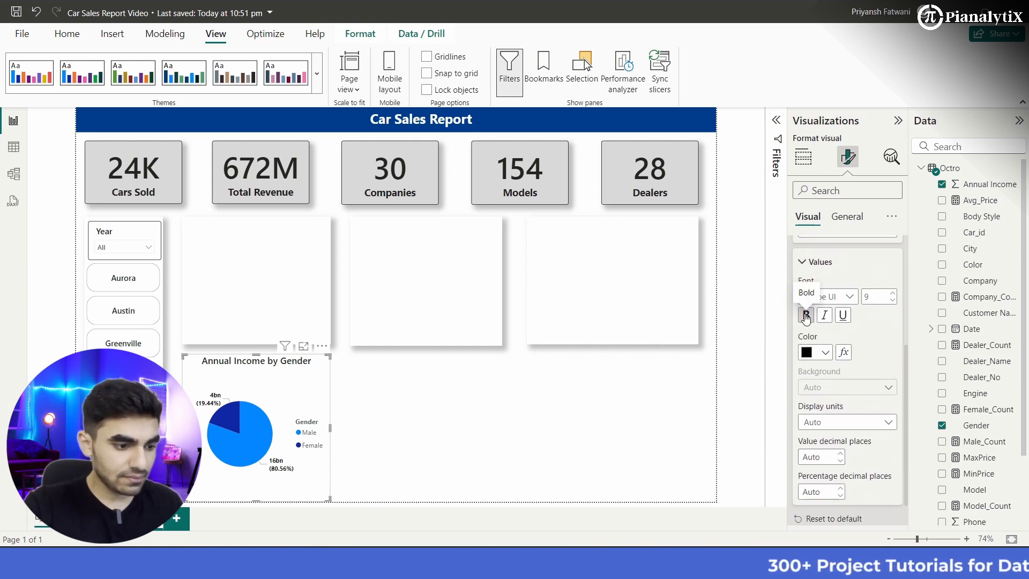
left_click(893, 293)
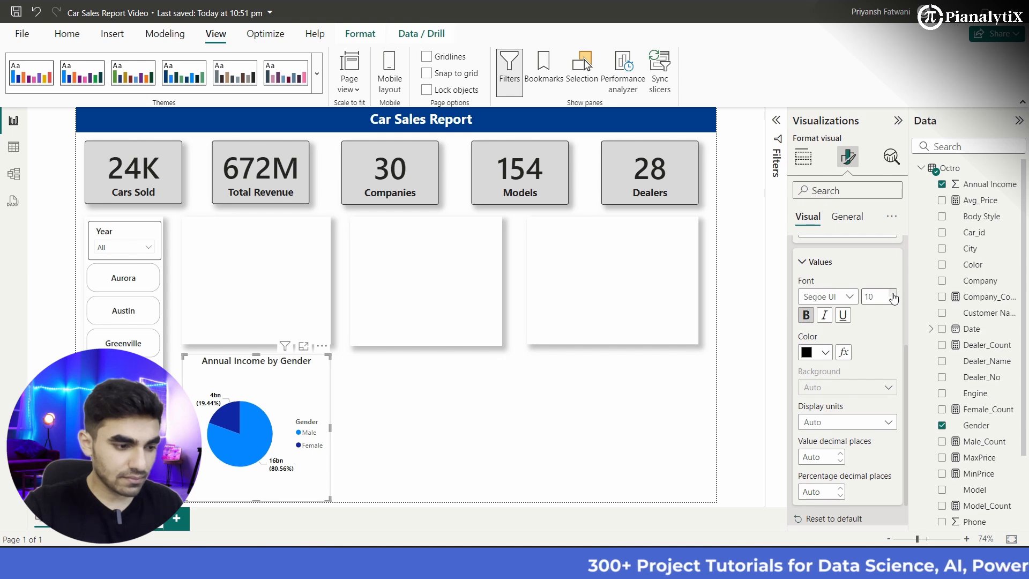
left_click(893, 294)
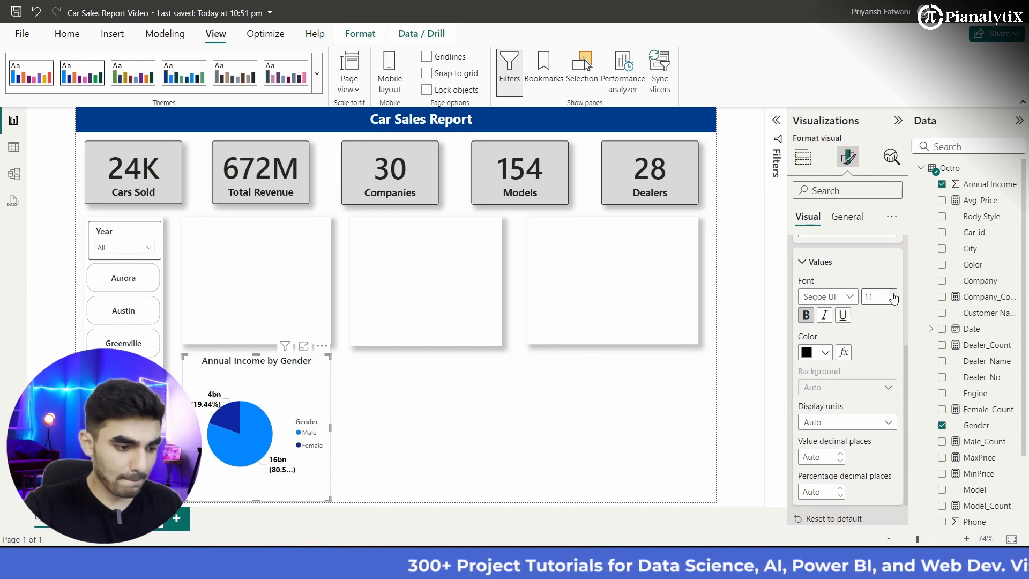
left_click(894, 299)
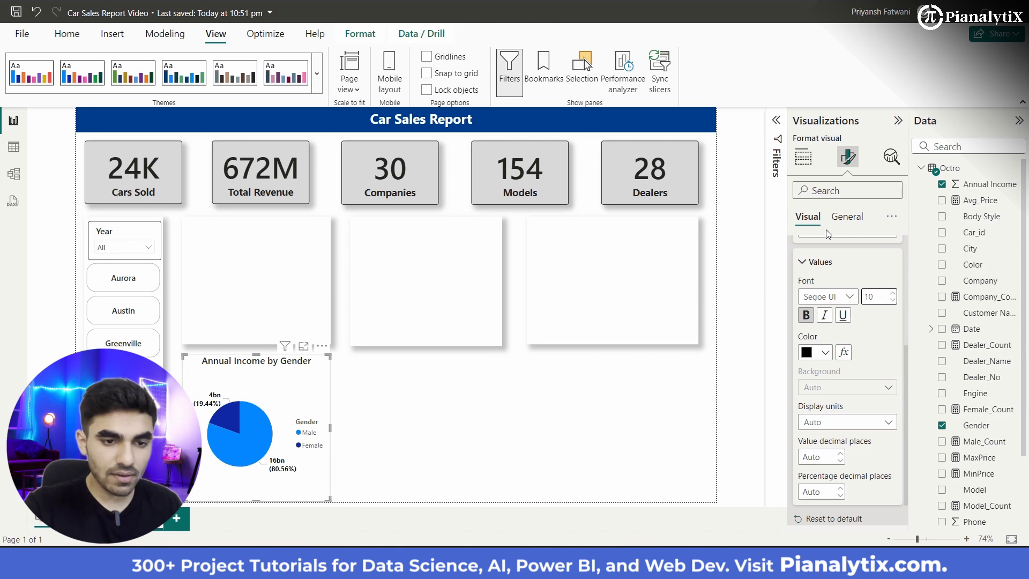
Step: Format the pie chart's legend text with a near-black color and the Segoe UI Semibold font
scroll(835, 268, "up", 4)
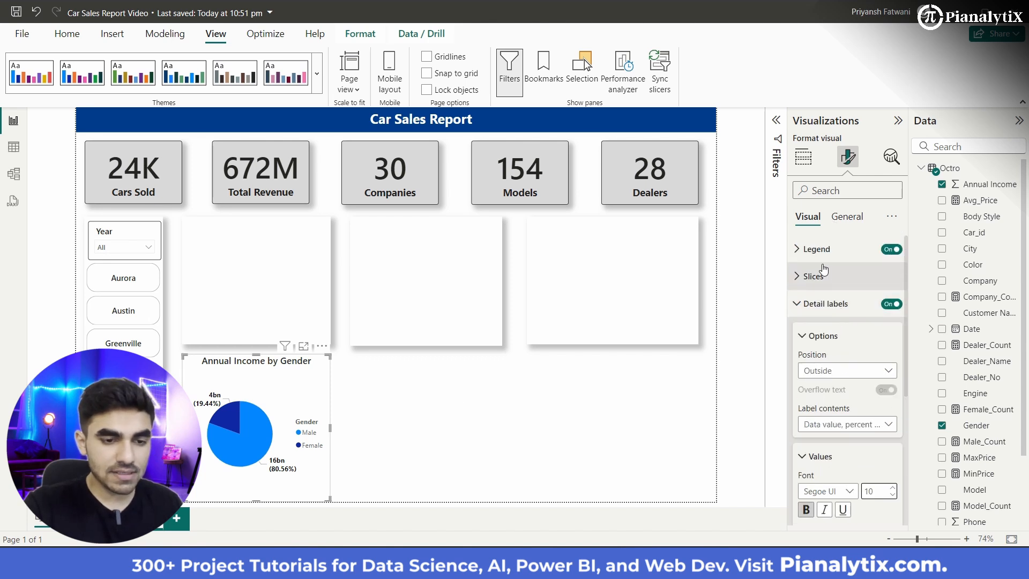
left_click(820, 249)
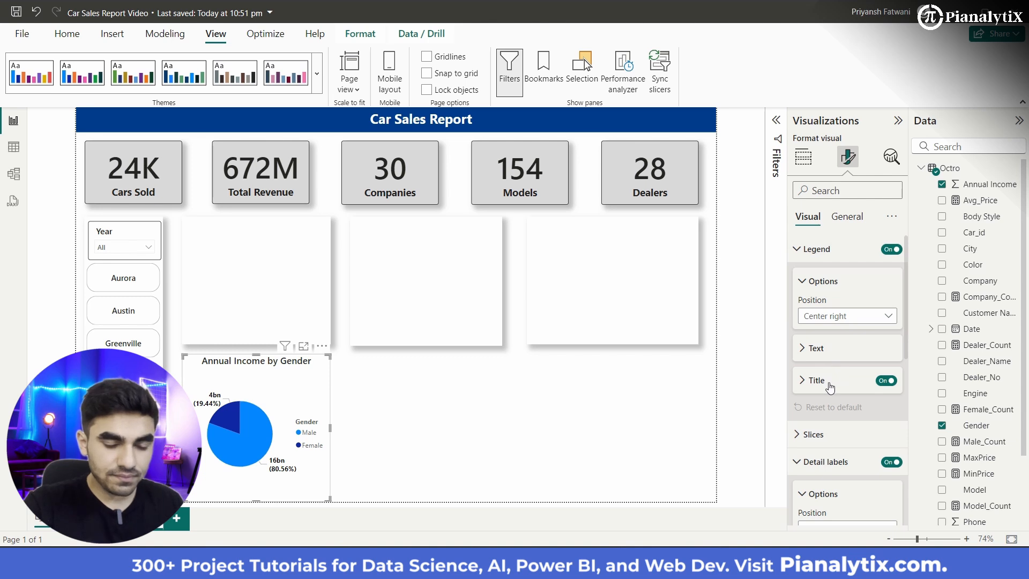
left_click(817, 381)
scroll(829, 382, "down", 1)
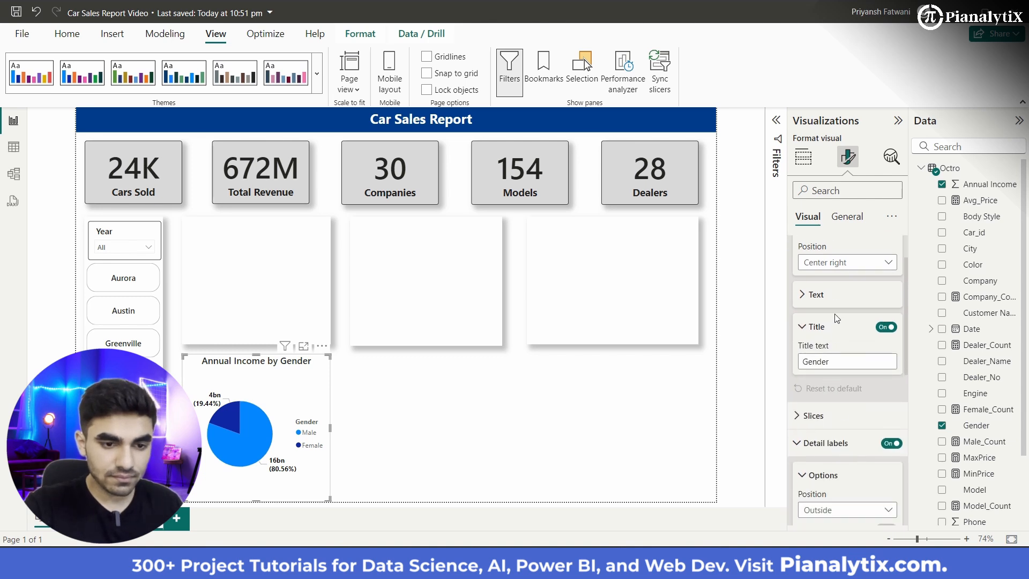
scroll(837, 318, "up", 1)
left_click(811, 252)
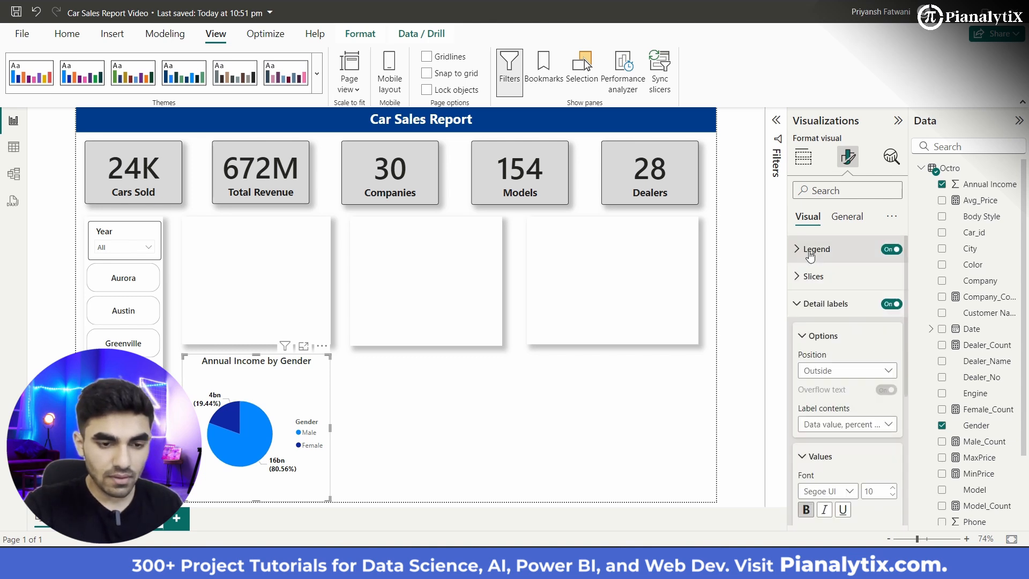
left_click(811, 258)
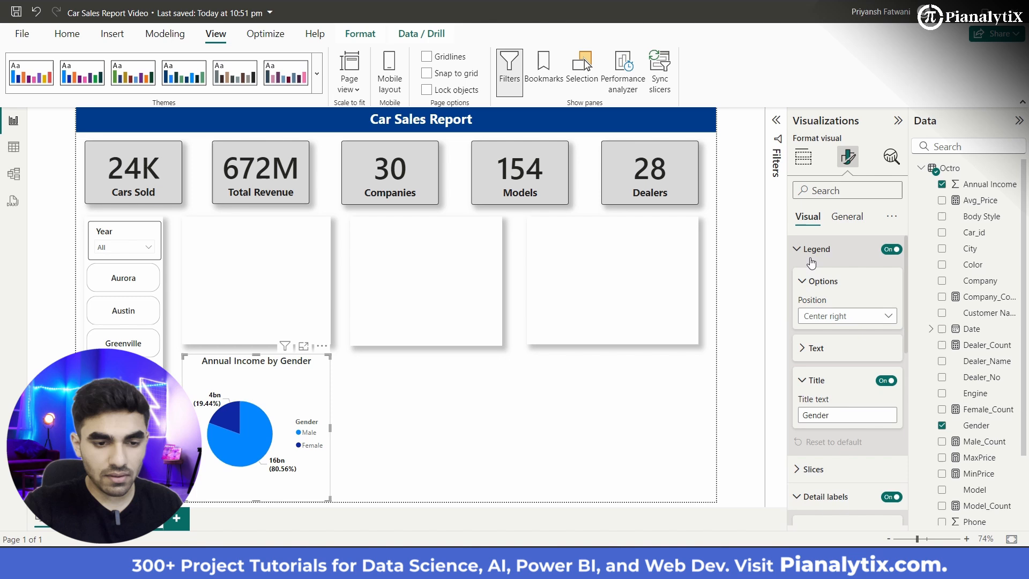
left_click(817, 349)
scroll(826, 375, "down", 1)
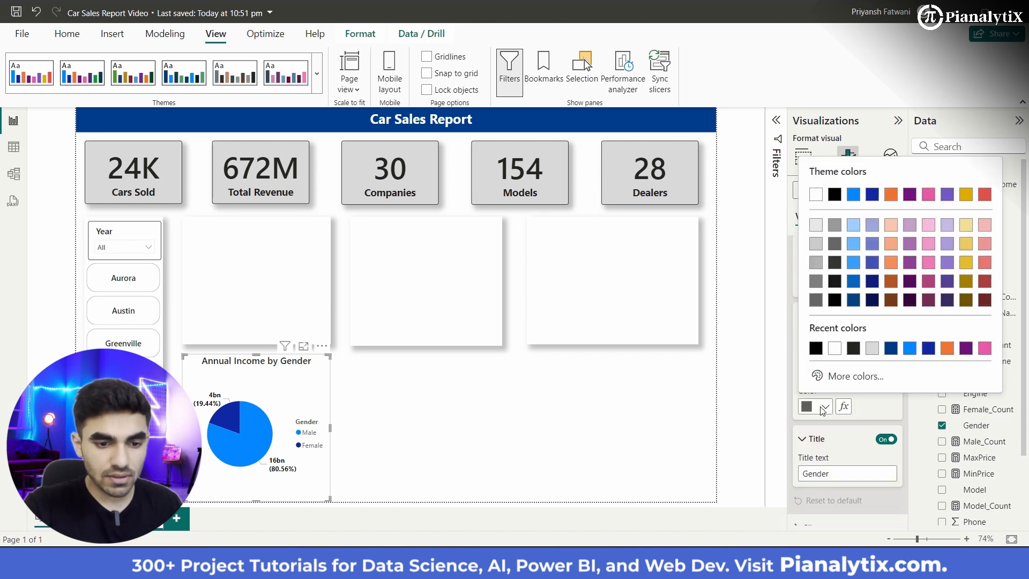
left_click(825, 406)
left_click(853, 347)
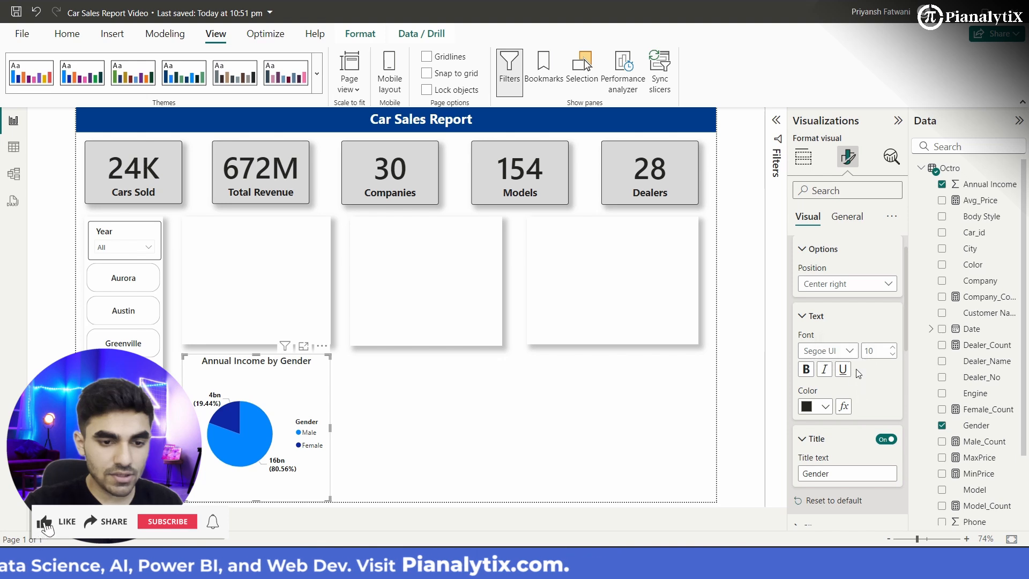
left_click(850, 353)
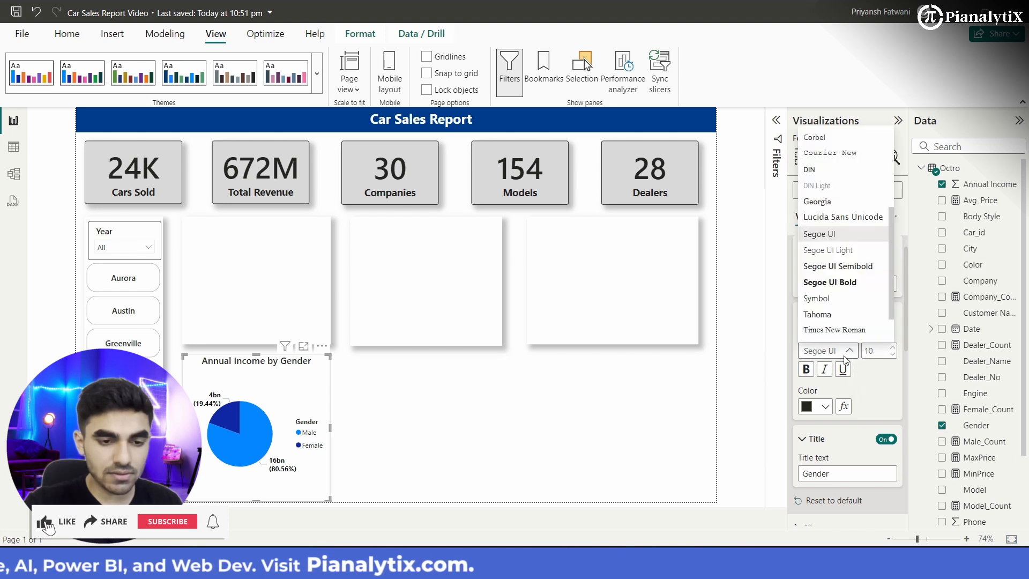
left_click(855, 268)
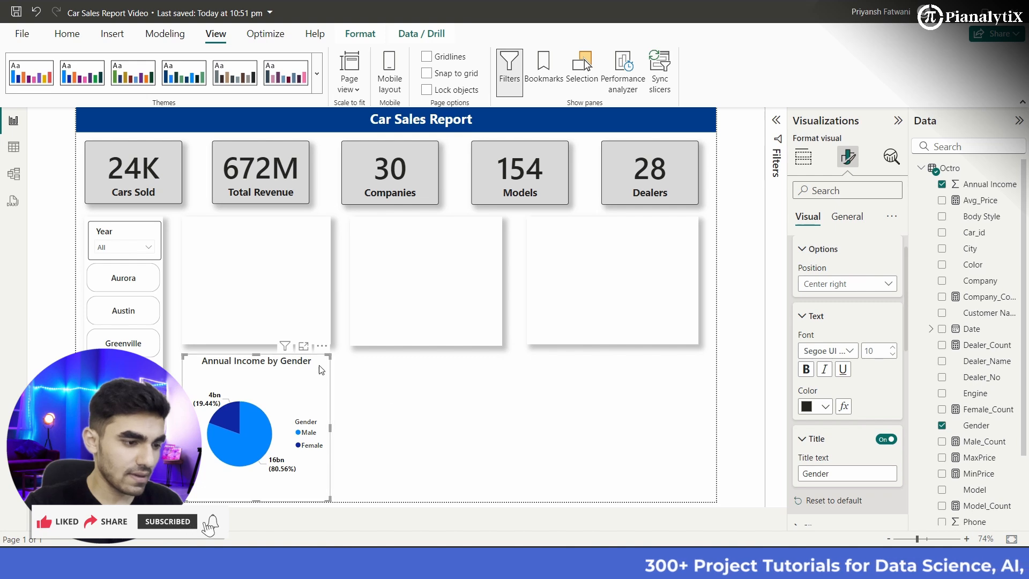
Step: Shorten the pie chart and place it on the first chart background panel beside the slicers
left_click_drag(329, 499, 329, 478)
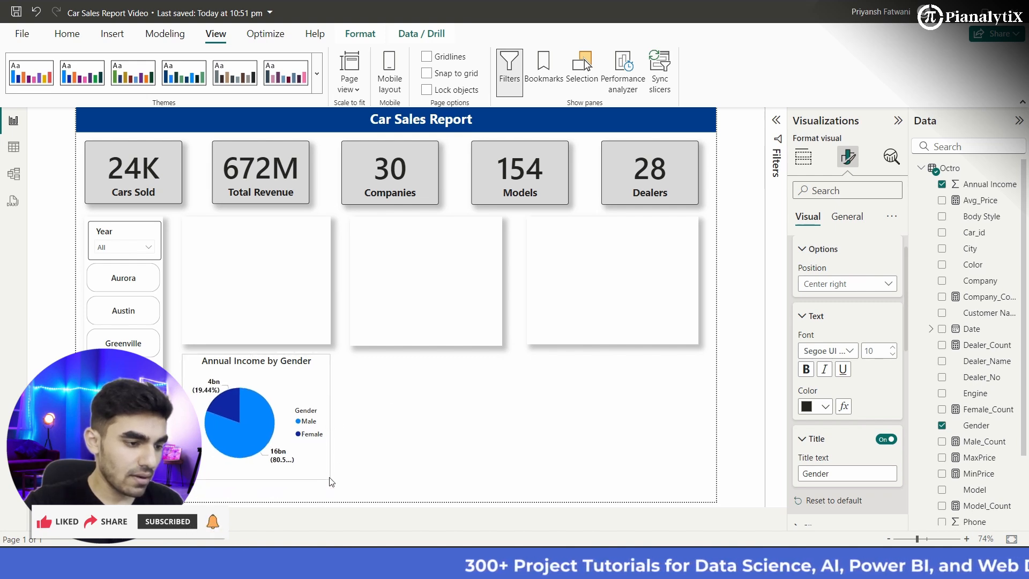
left_click_drag(300, 373, 290, 253)
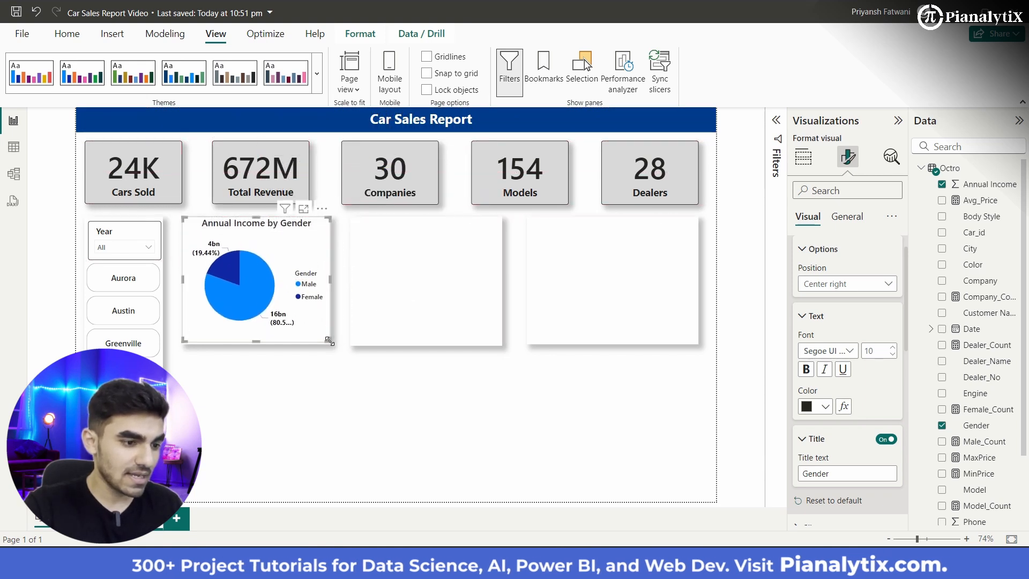
Step: Fit the Annual Income by Gender pie chart to its background panel and set its detail label values to font size 9
left_click_drag(328, 342, 310, 330)
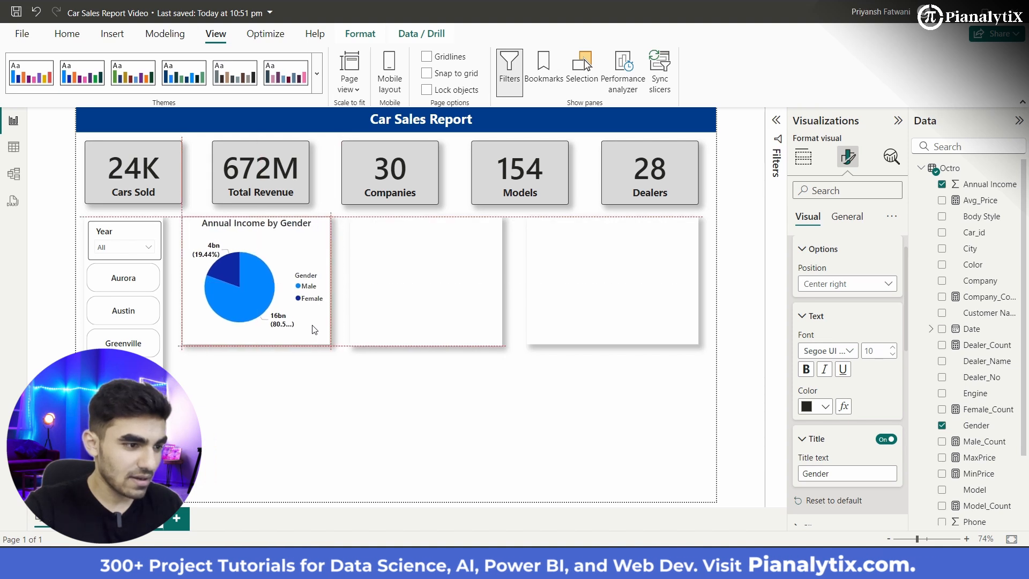
left_click(324, 393)
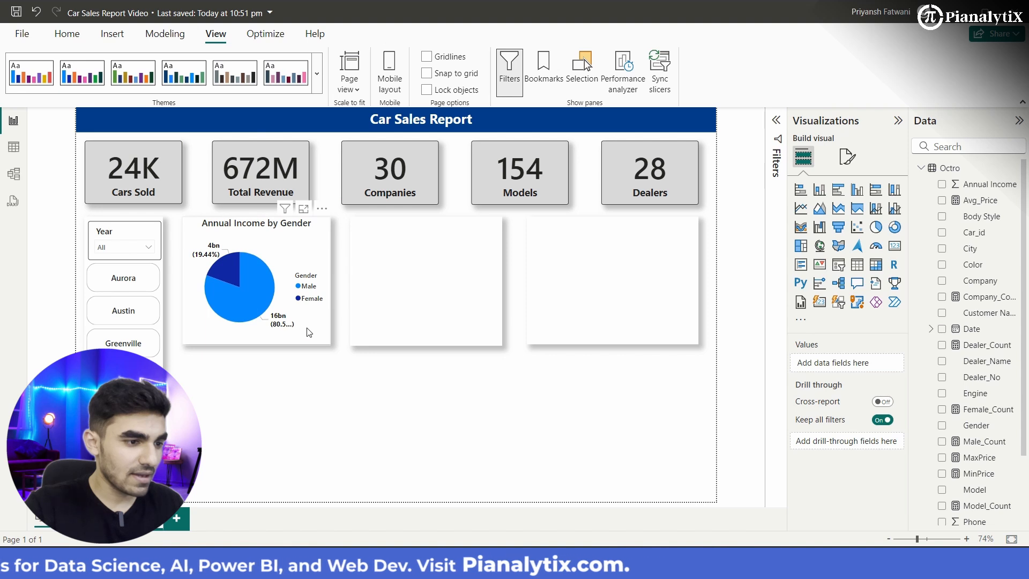
left_click(307, 328)
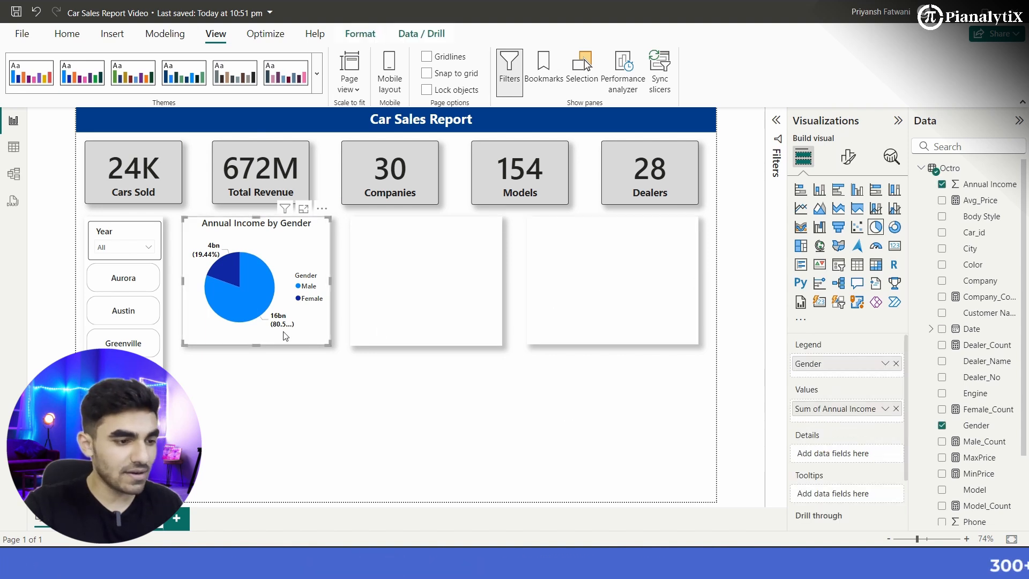
left_click(848, 156)
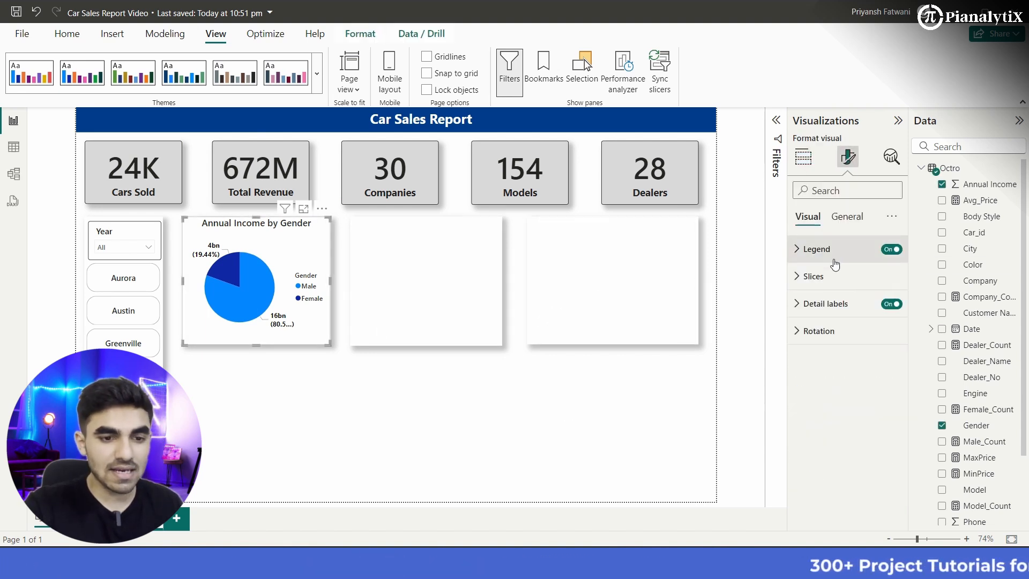
left_click(832, 304)
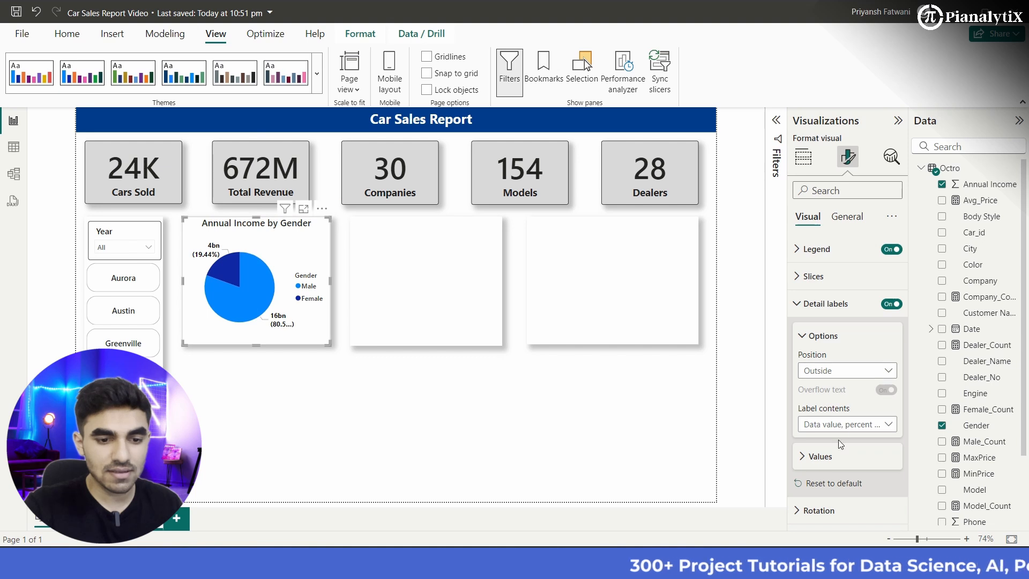
left_click(820, 456)
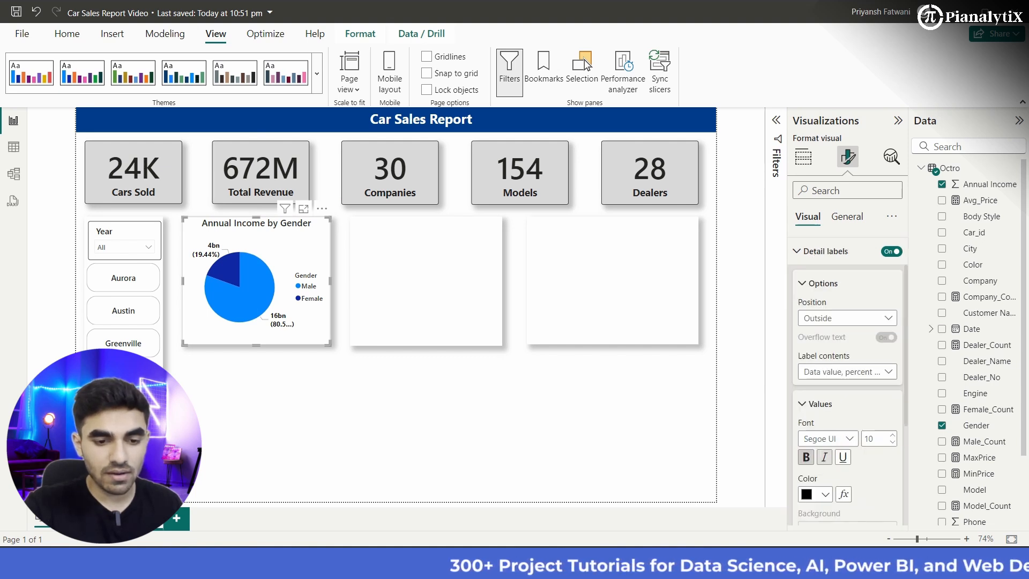
left_click(893, 369)
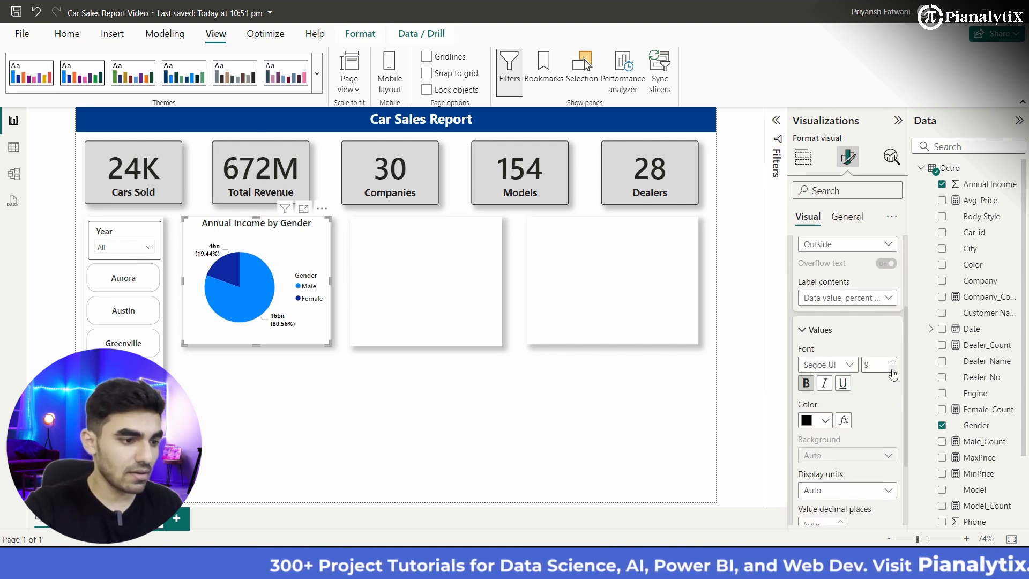
left_click(303, 411)
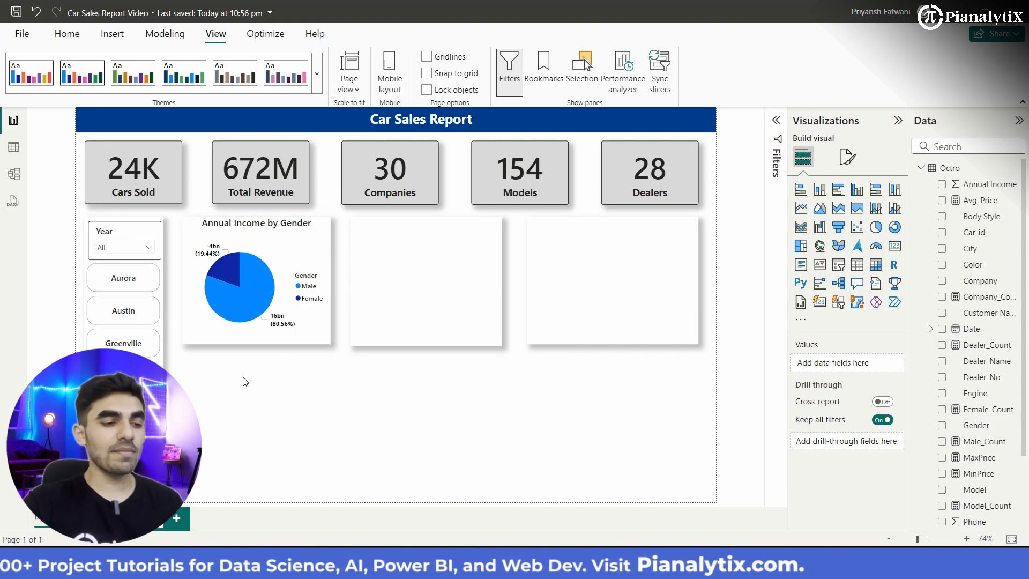
Step: Insert a donut chart on Page 2 and move it onto the small background panel beside the Year slicer
mouse_move(270, 302)
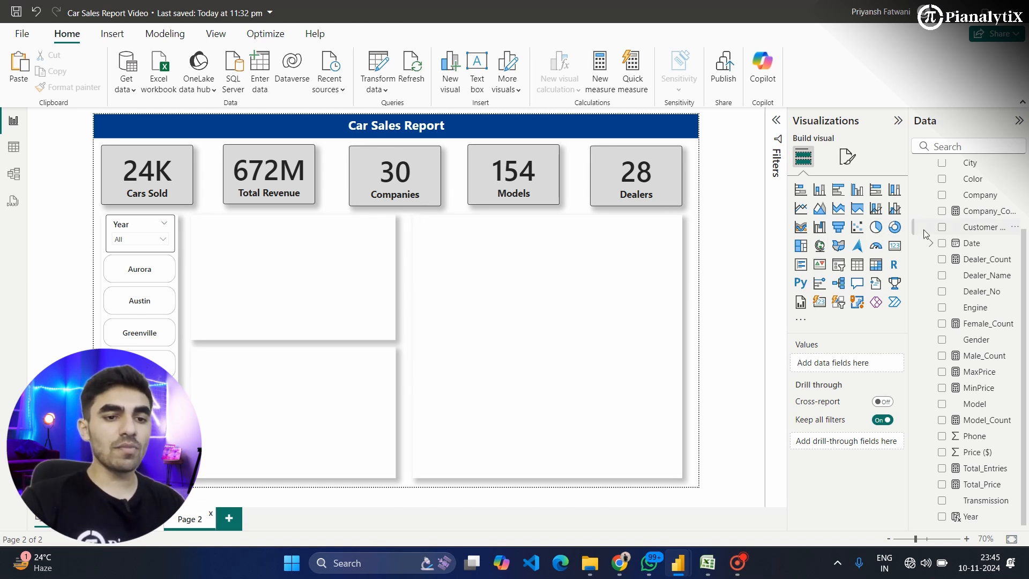
scroll(961, 291, "up", 3)
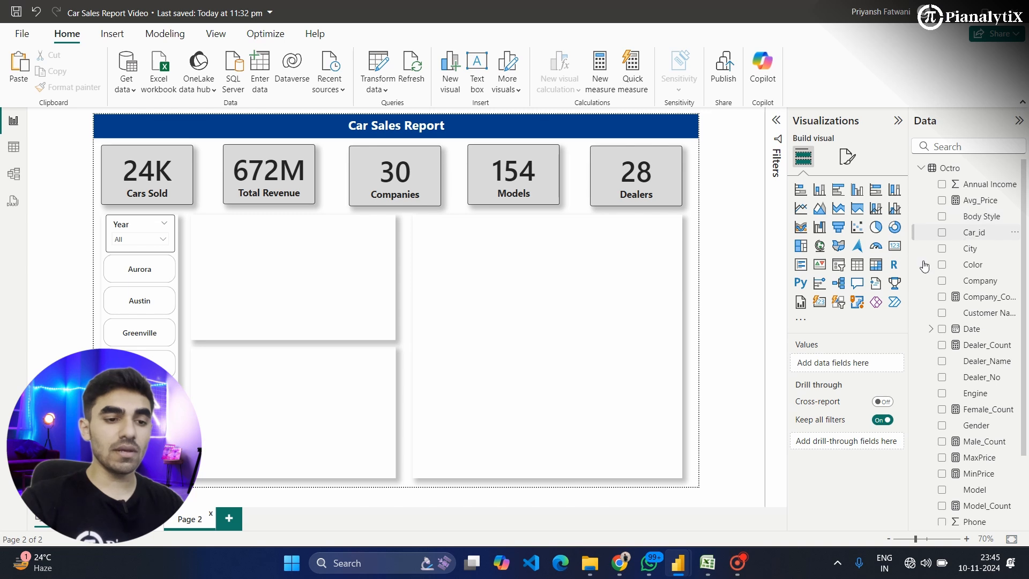
left_click(894, 229)
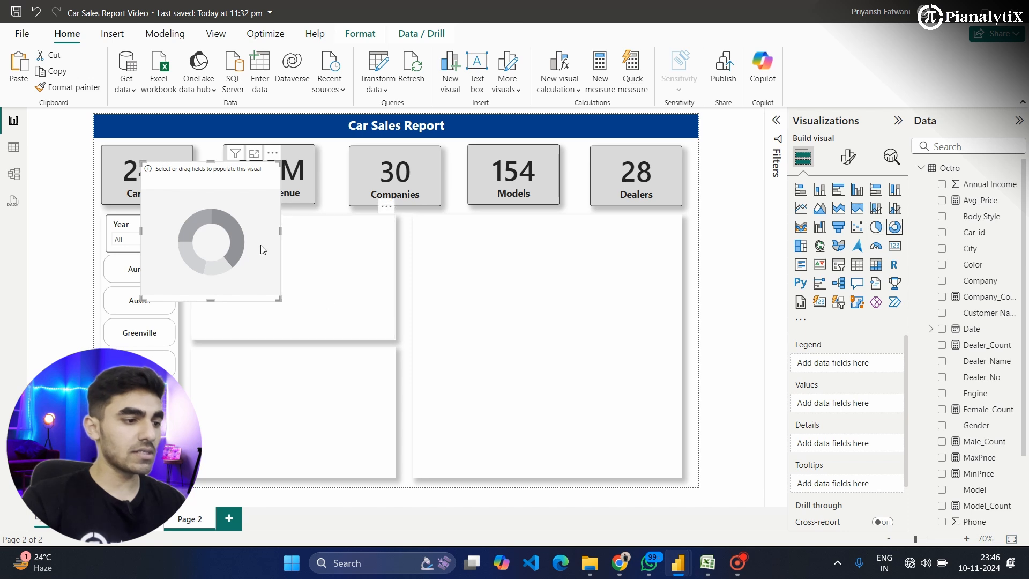
left_click_drag(286, 264, 316, 279)
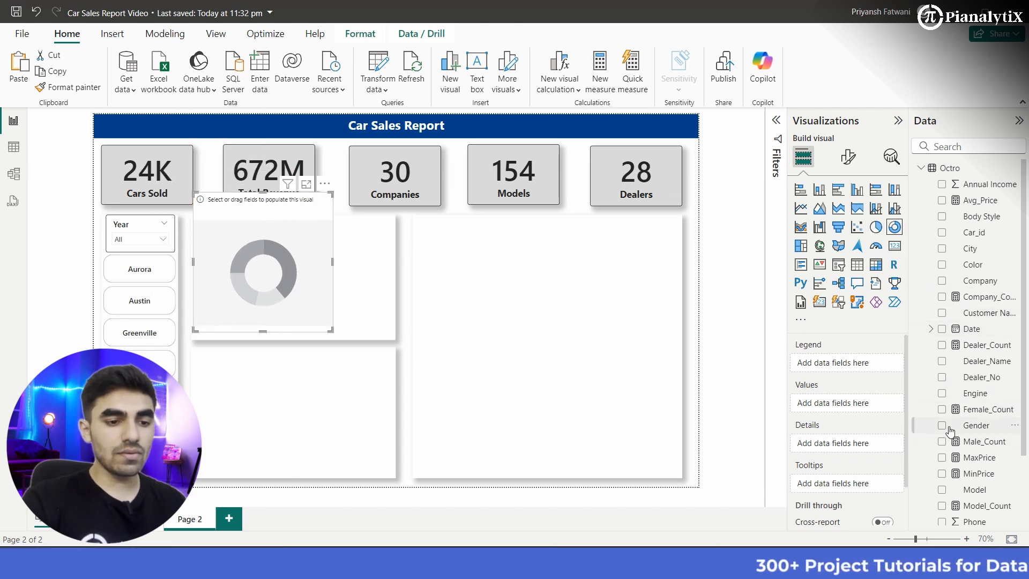
Step: Assign Total_Price as the donut chart's values and Body Style as its legend
scroll(964, 461, "down", 3)
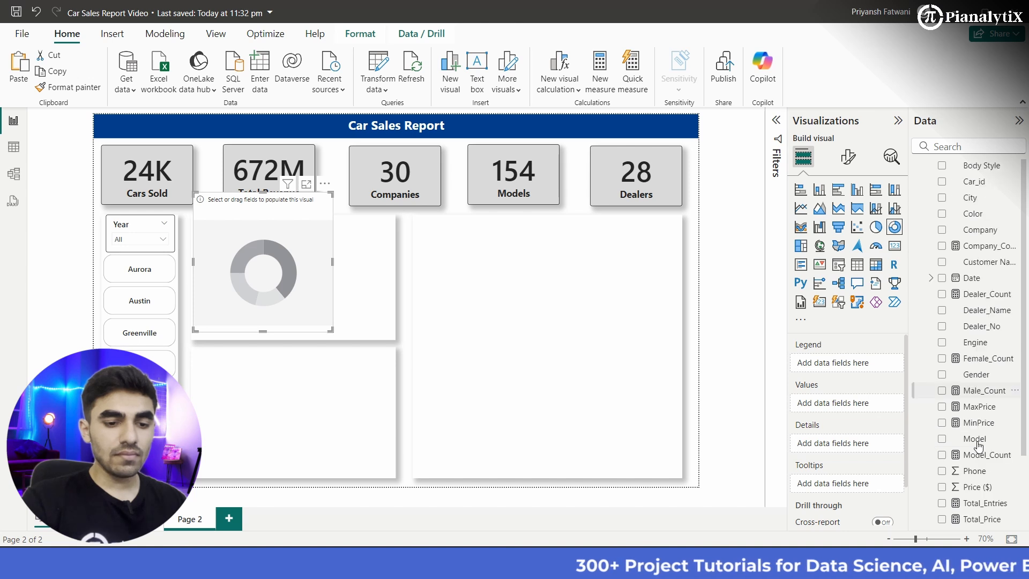
left_click_drag(974, 481, 846, 412)
scroll(993, 325, "up", 3)
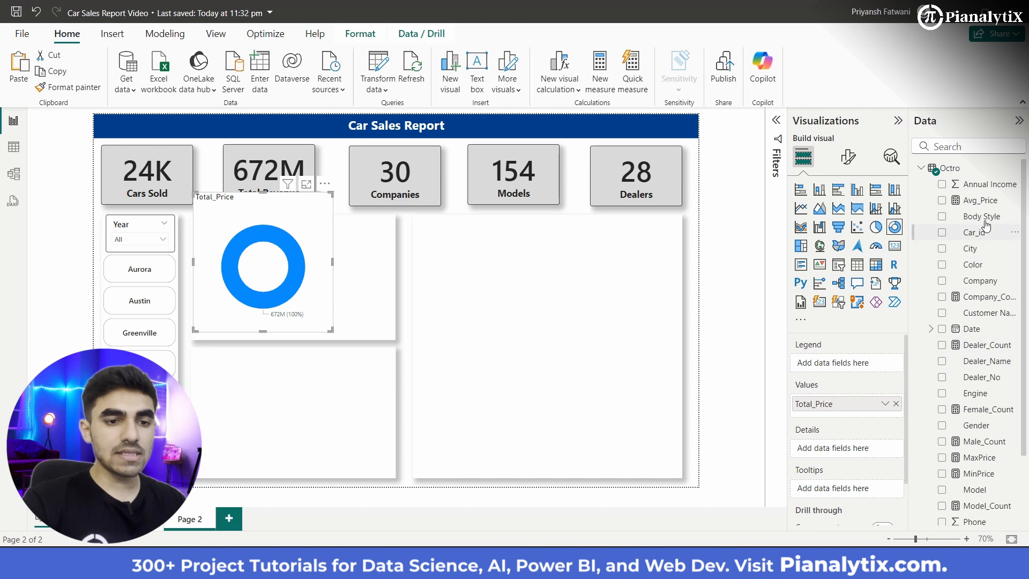
left_click_drag(840, 356, 861, 371)
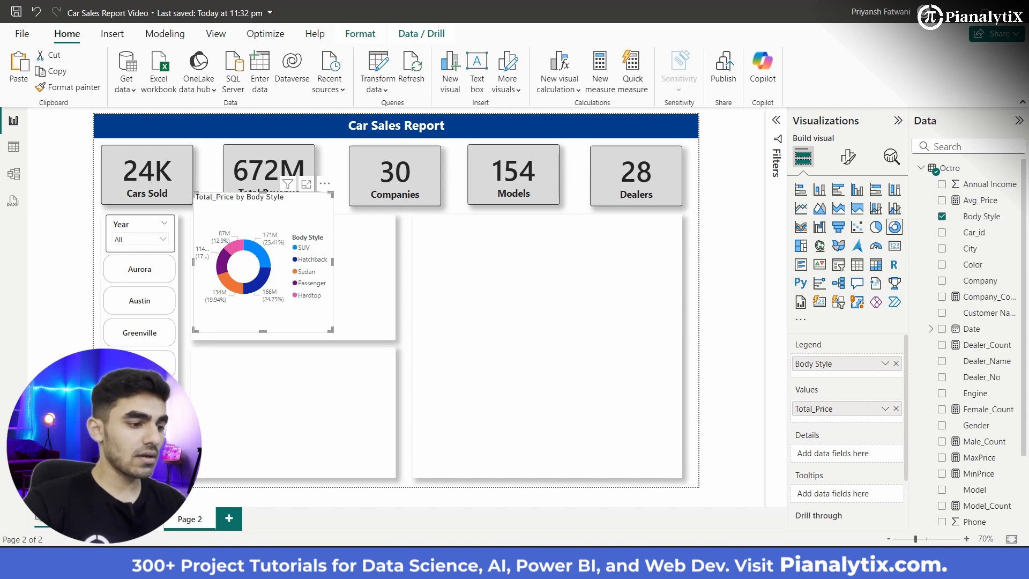
Step: Copy the formatting of the first page's Annual Income by Gender pie chart onto the donut chart on Page 2
left_click(138, 519)
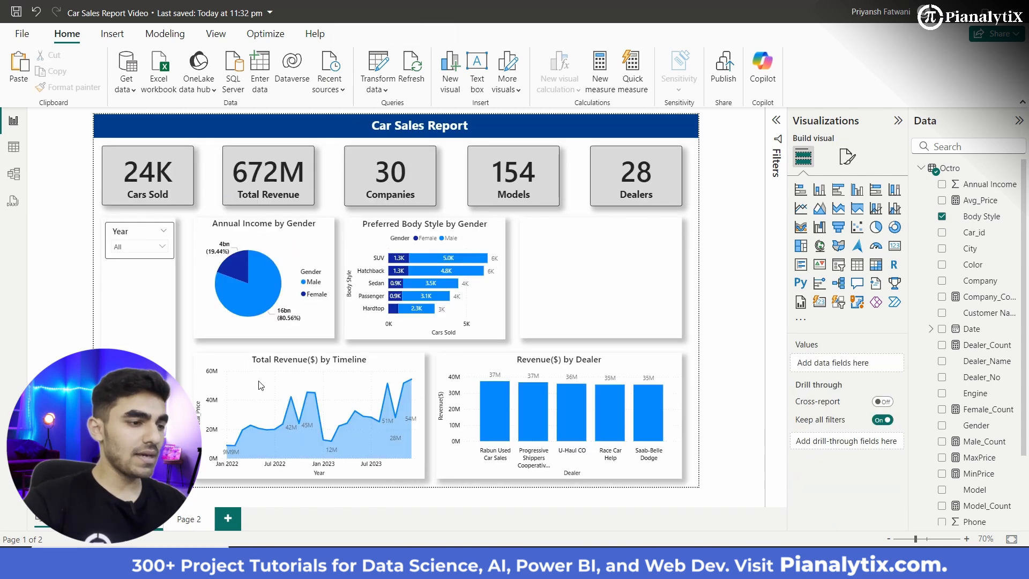
left_click(212, 310)
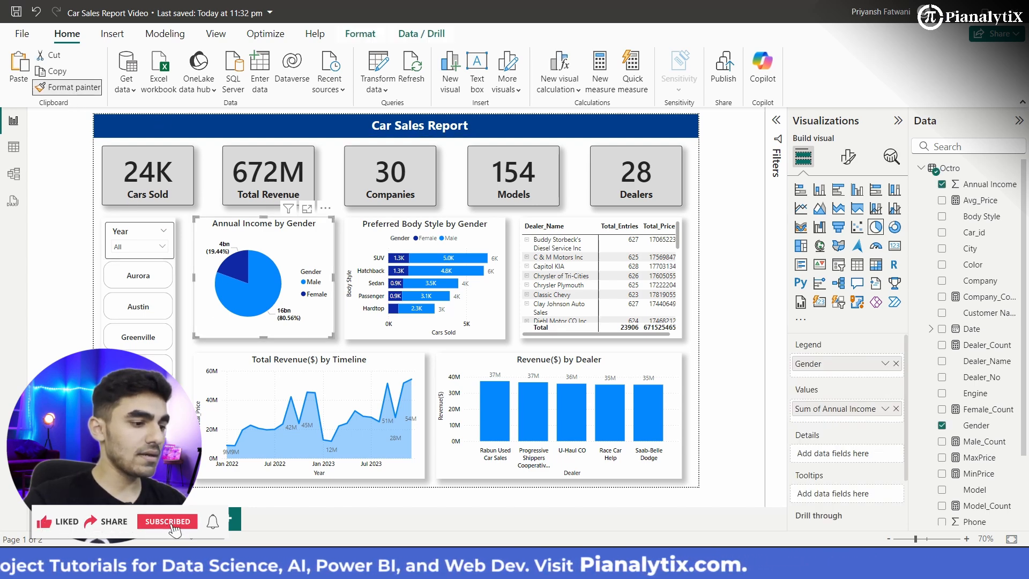
left_click(68, 87)
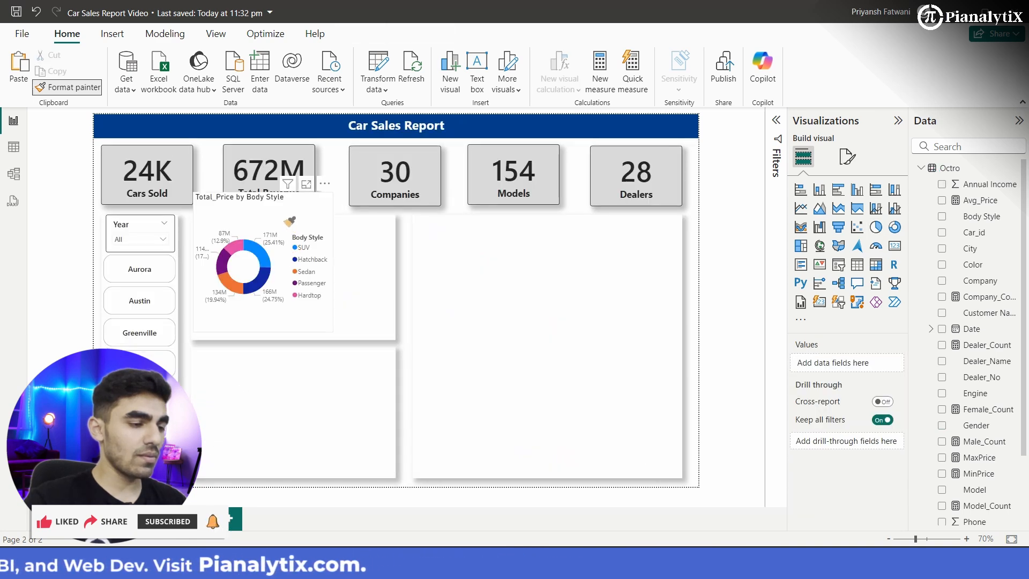
left_click(287, 222)
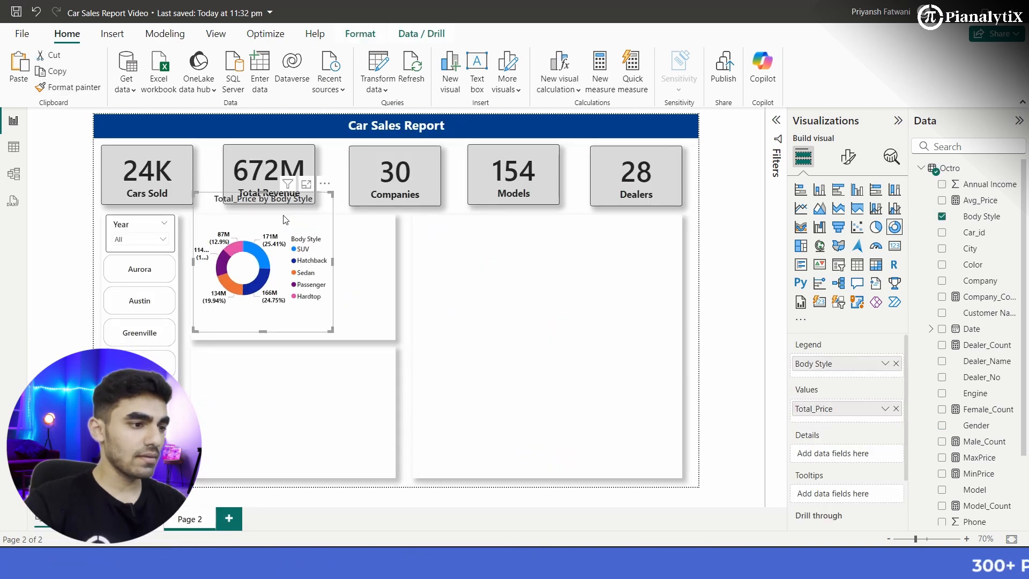
Step: Move and enlarge the donut chart so it fills the background panel beside the Year slicer
mouse_move(328, 333)
left_mouse_down()
mouse_move(324, 319)
mouse_move(379, 327)
mouse_move(328, 330)
left_mouse_up()
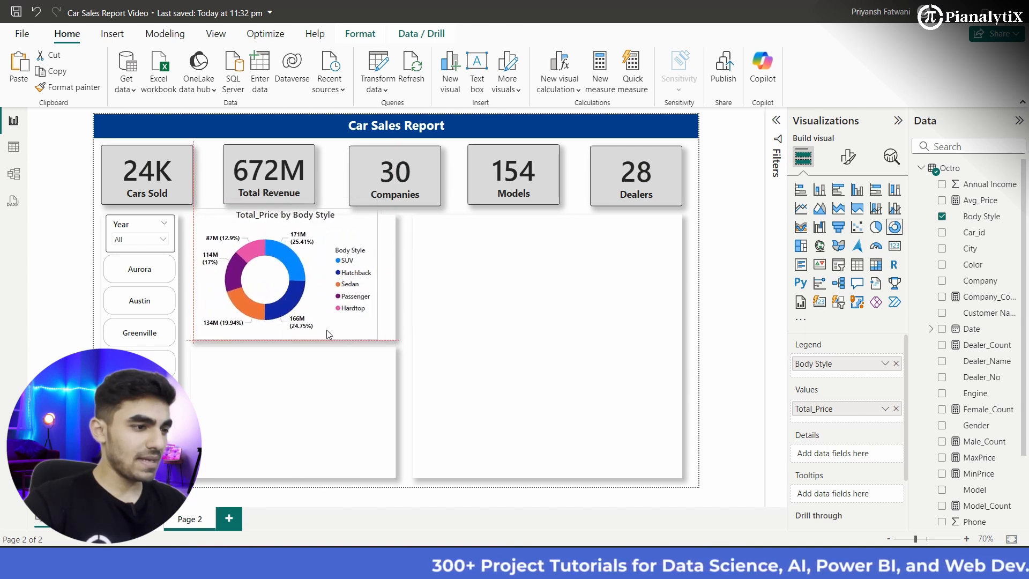
left_click_drag(374, 209, 395, 216)
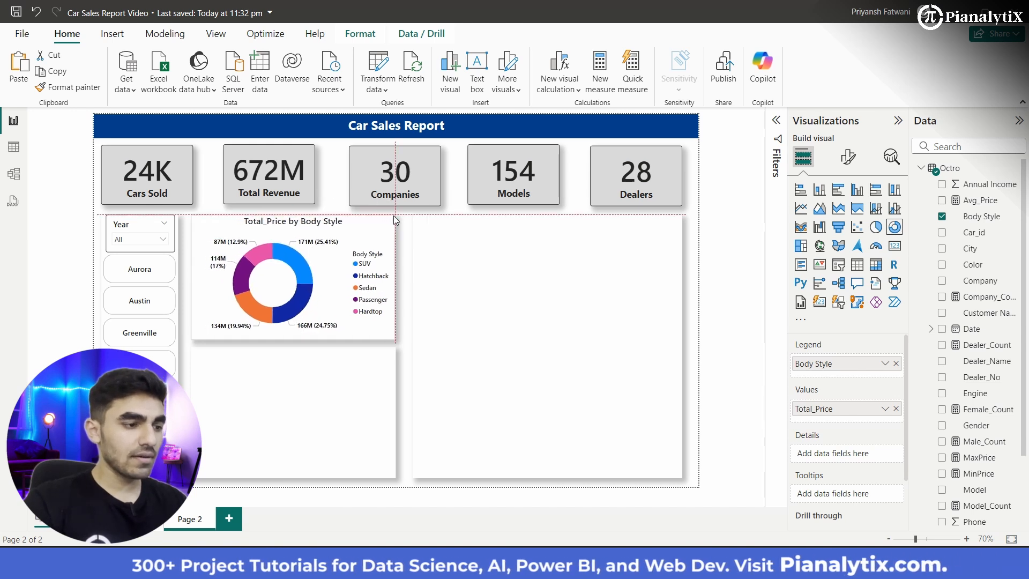
left_click(203, 204)
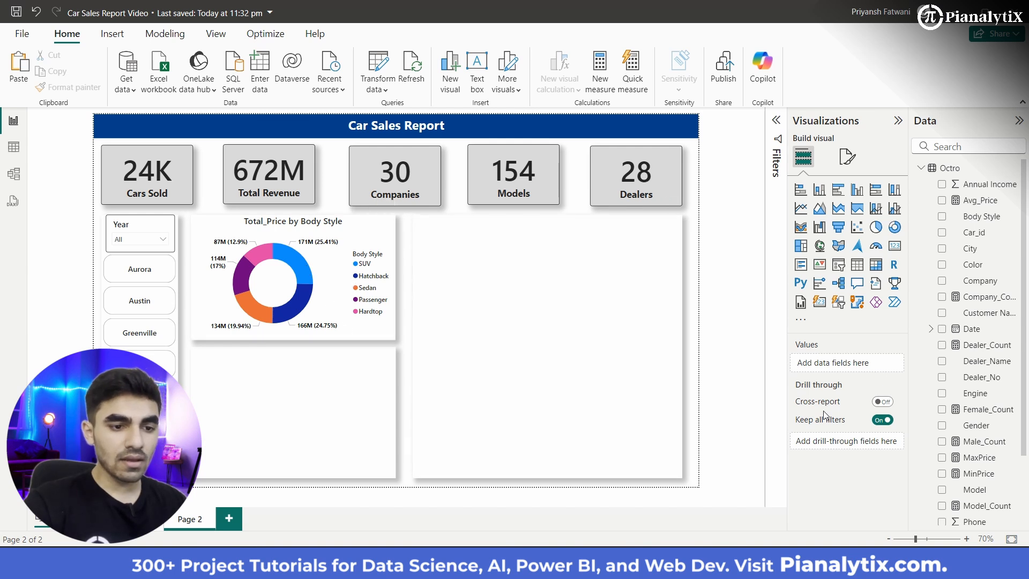
Step: Change the donut chart's title to "Total Revenue($) by Body Style"
left_click(318, 295)
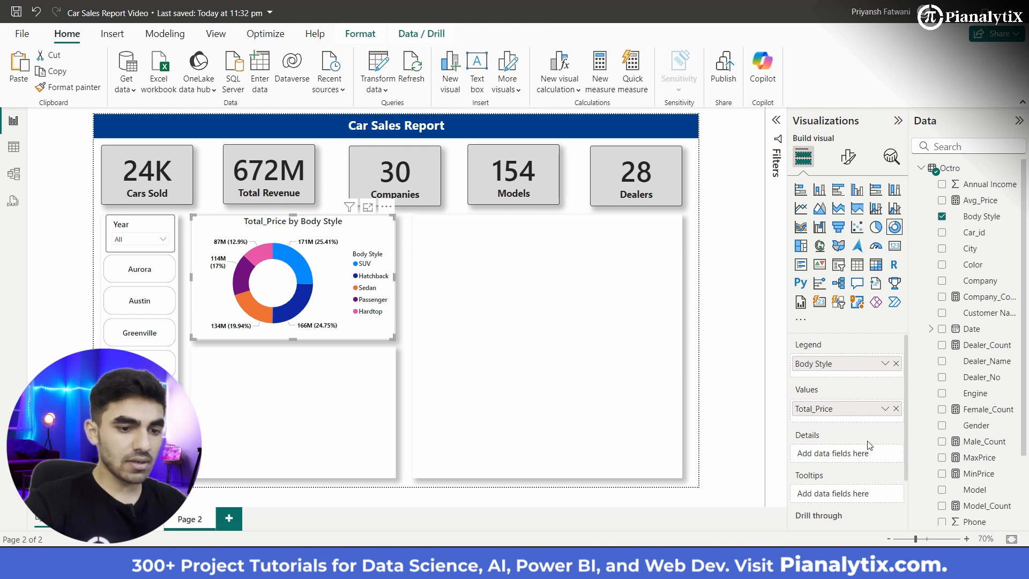
left_click(847, 155)
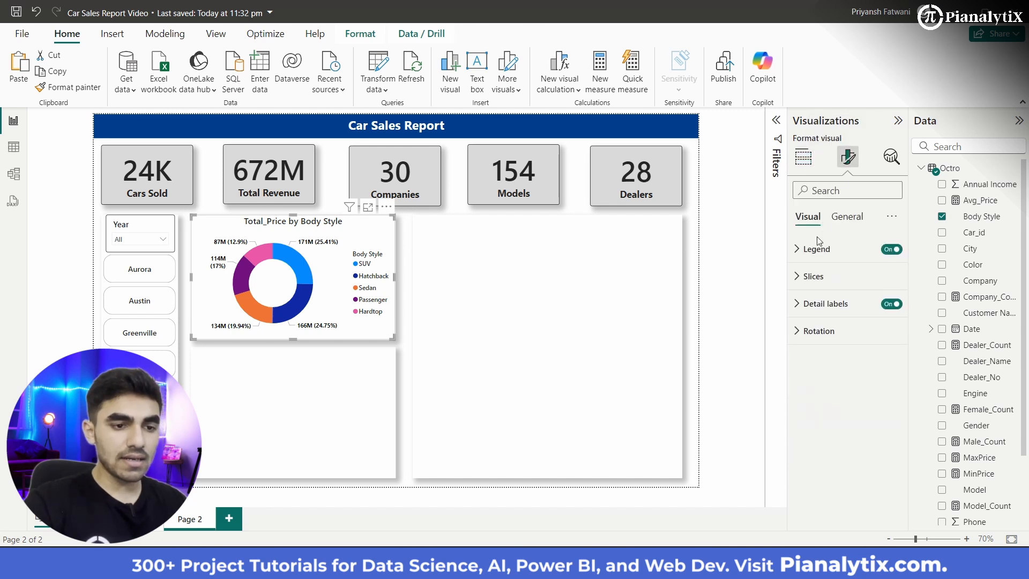
left_click(846, 220)
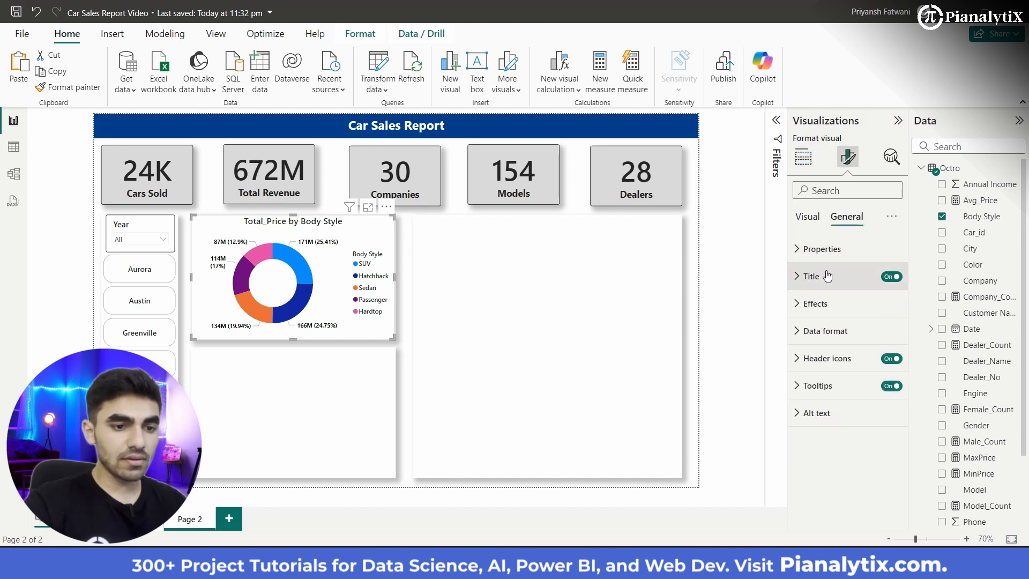
left_click(827, 277)
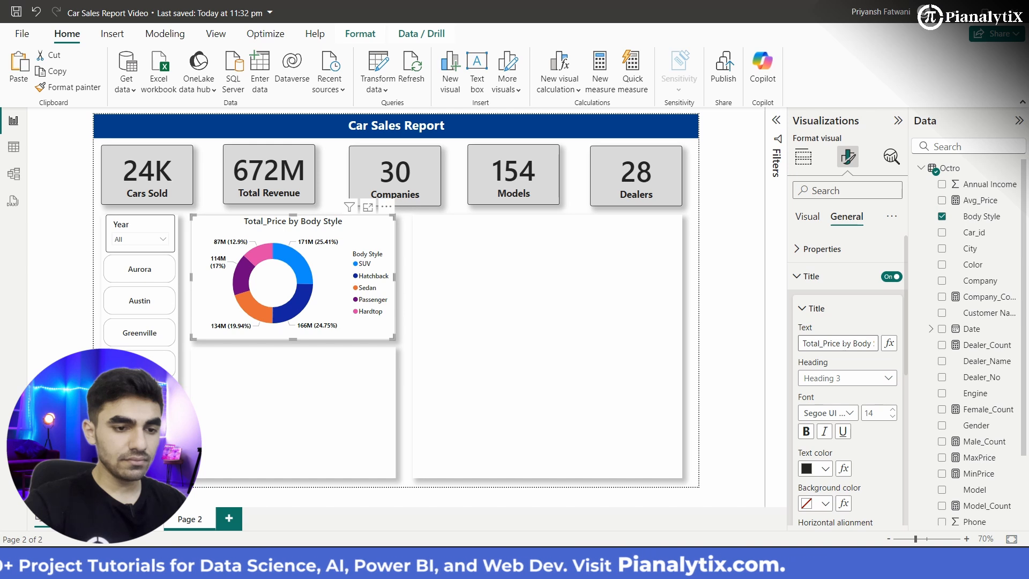
left_click(840, 343)
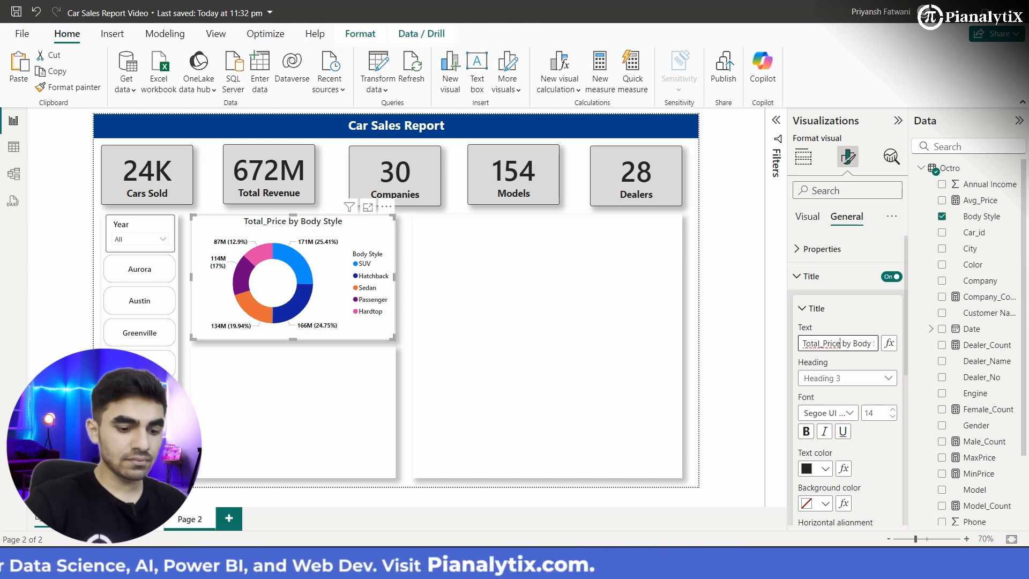
key("BackSpace")
key("BackSpace")
key("BackSpace")
key("BackSpace")
key("BackSpace")
key("BackSpace")
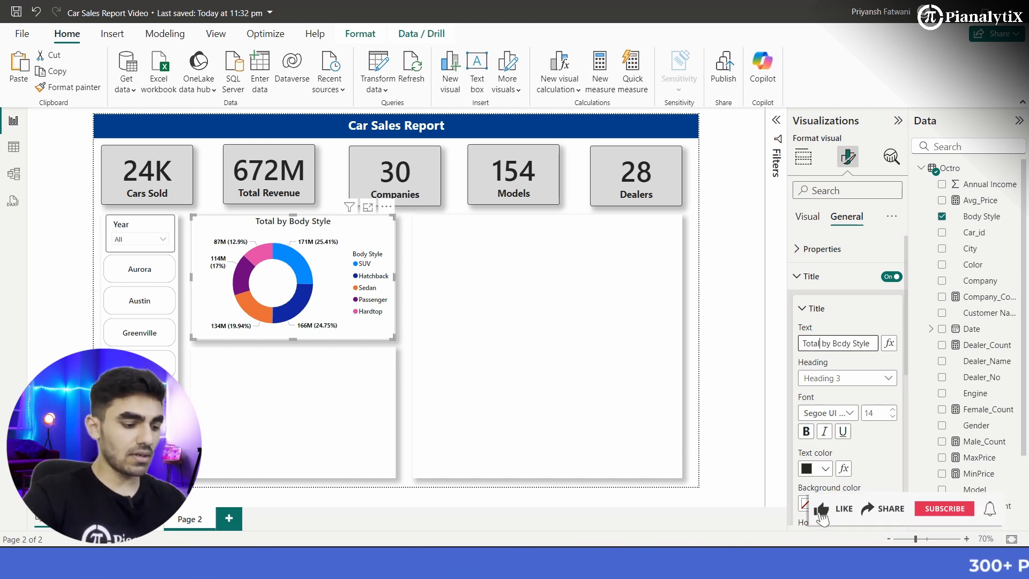
type("Revenue")
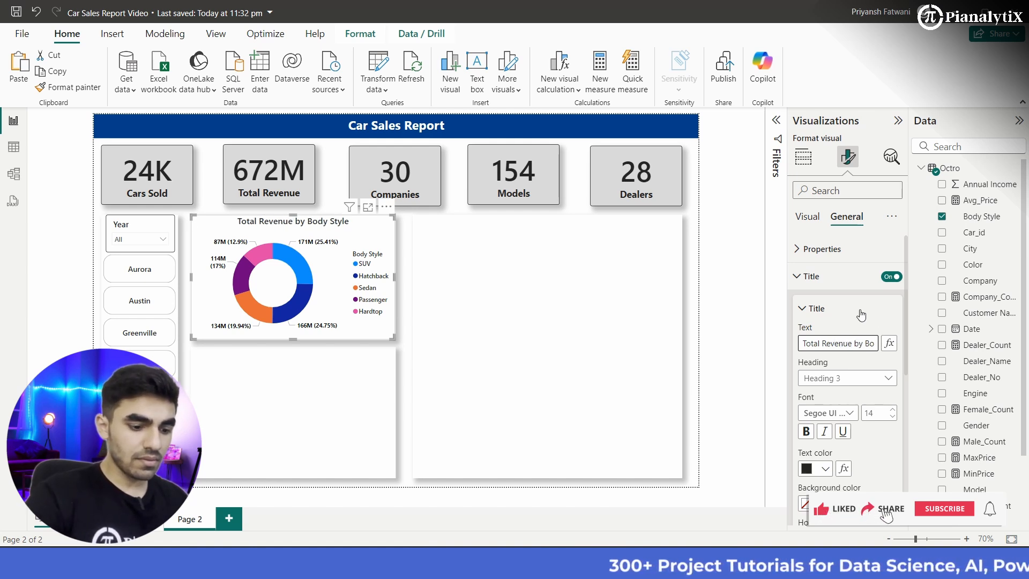
type("()")
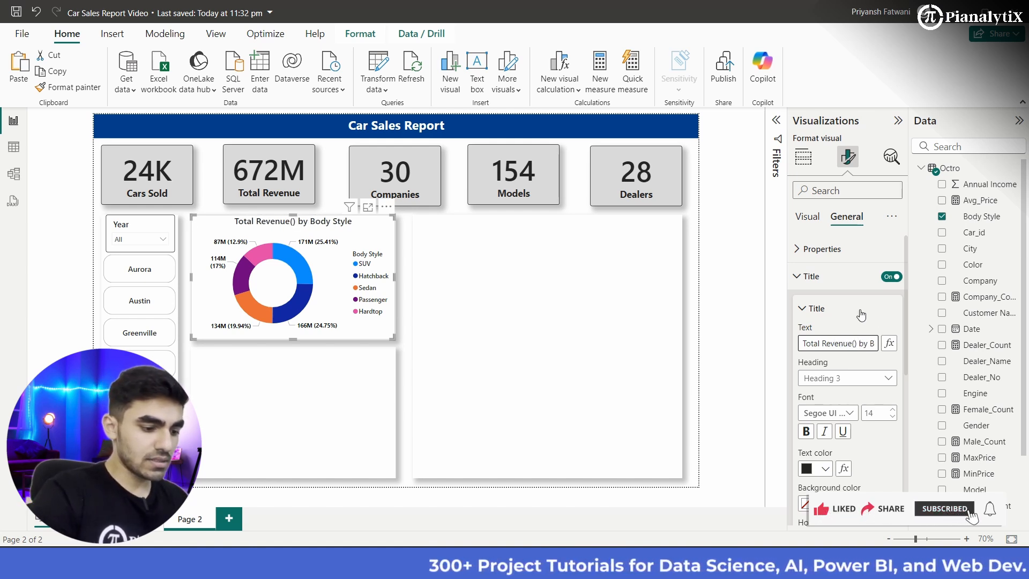
type("$")
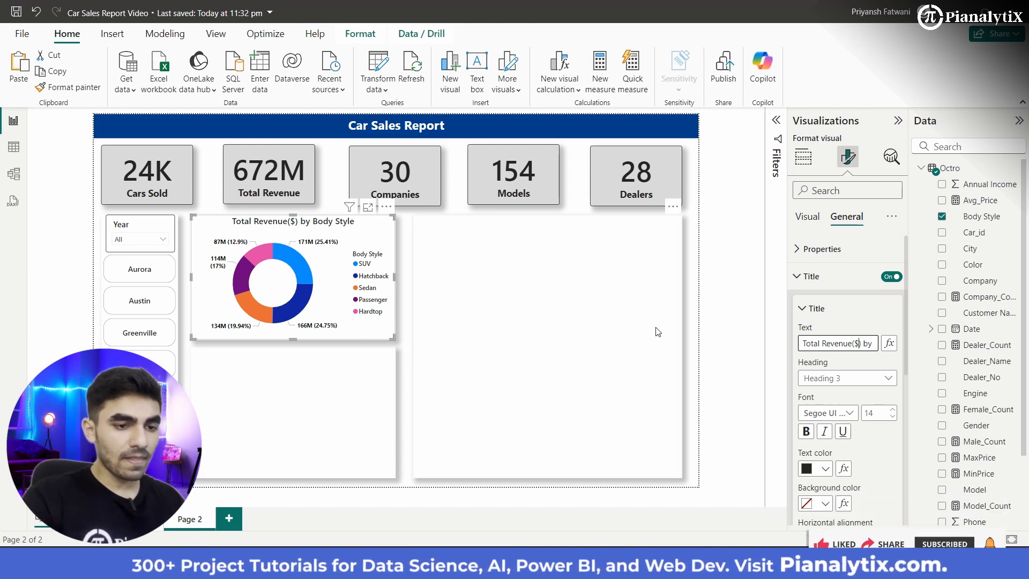
Step: Set the donut chart's Sedan slice to a light blue tint of Theme color 1
left_click(805, 221)
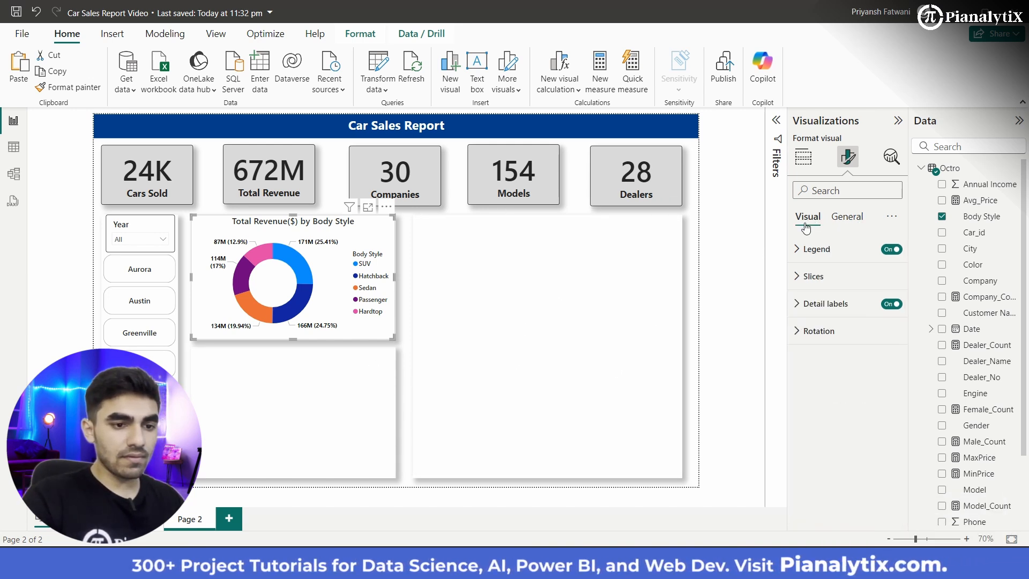
left_click(806, 284)
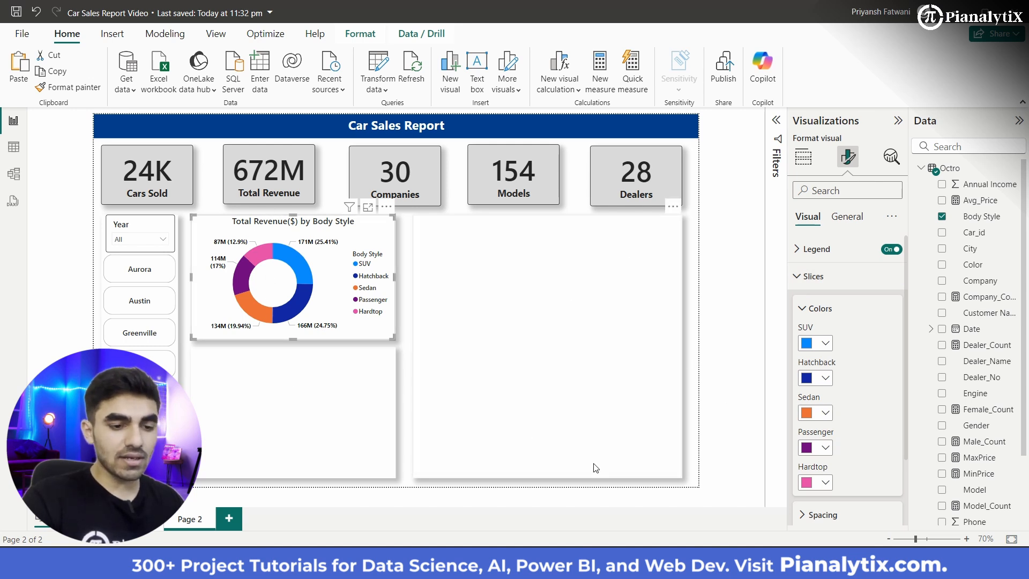
left_click(826, 414)
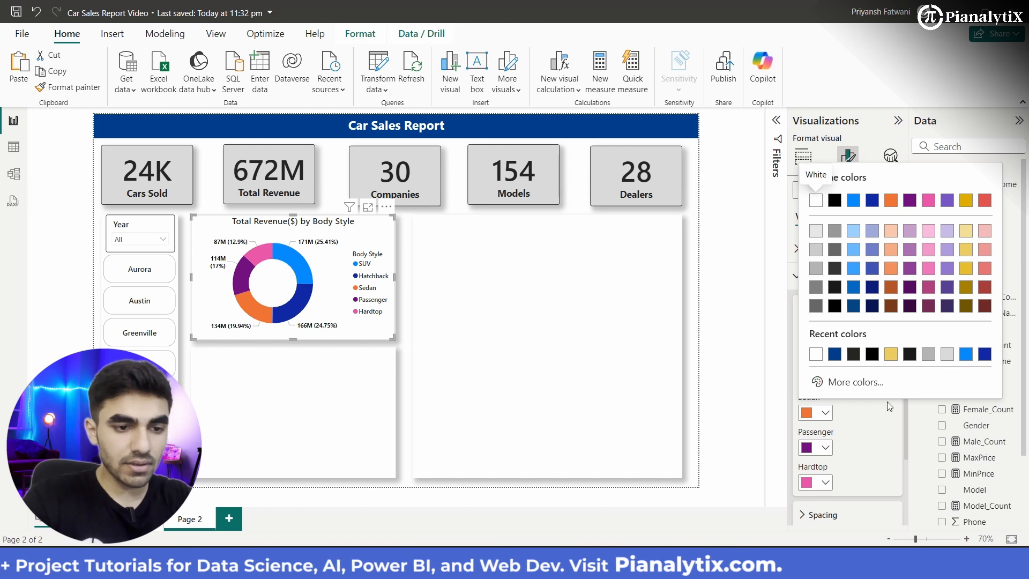
left_click(855, 251)
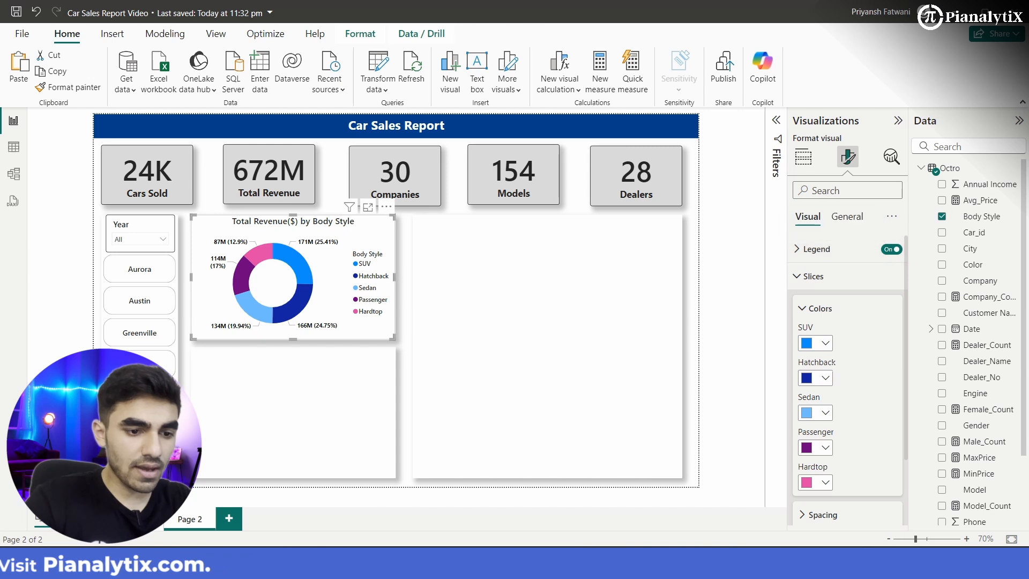
Step: Set the donut chart's Sedan slice to the lightest tint of the theme's bright blue and its Passenger slice to custom blue #013EF6
left_click(824, 414)
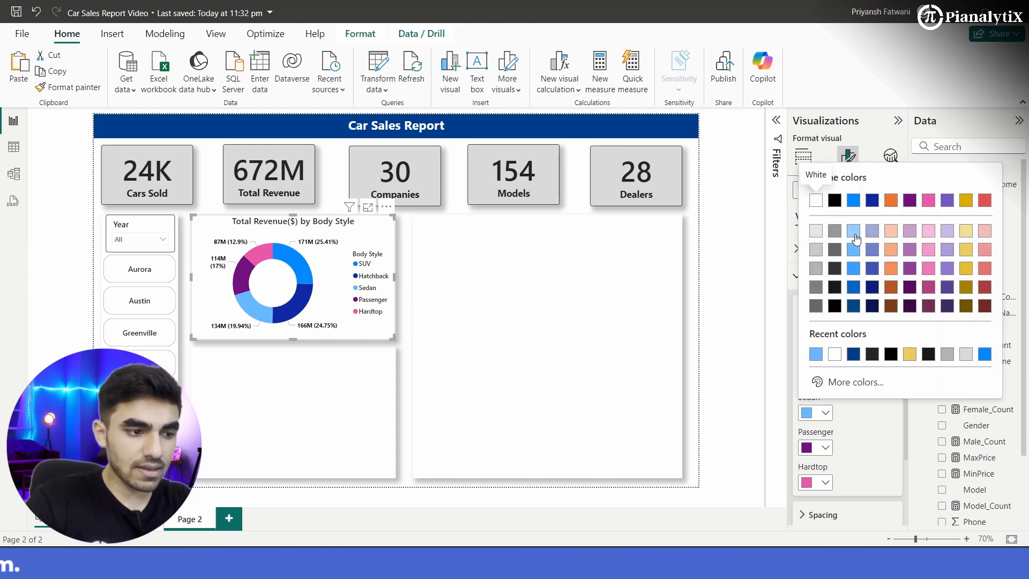
left_click(855, 232)
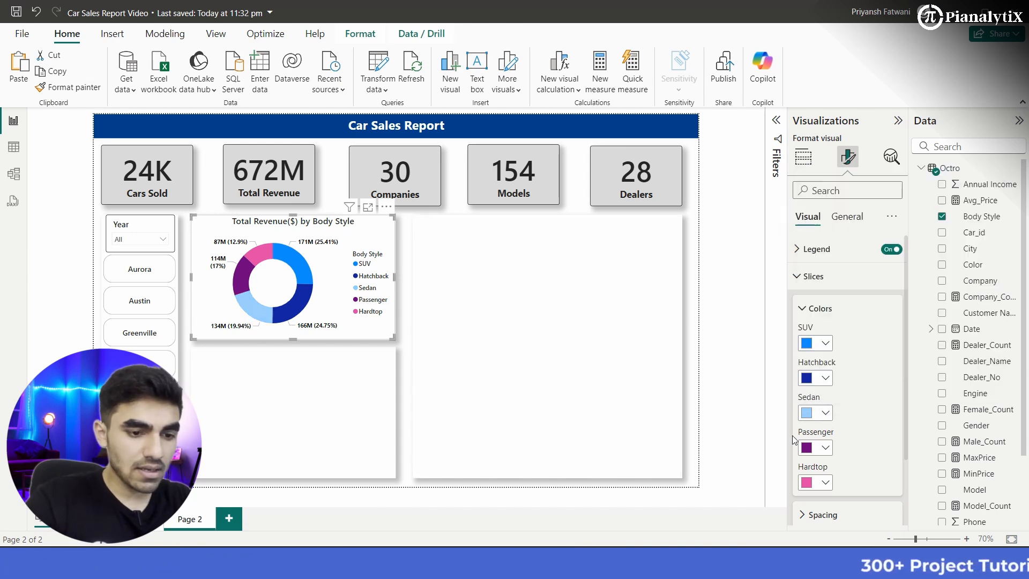
left_click(824, 447)
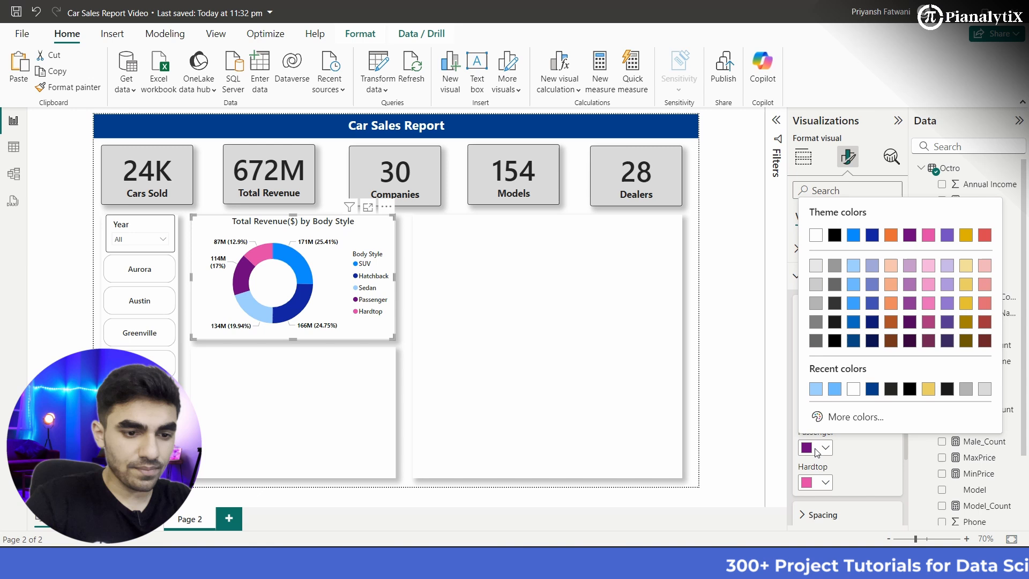
left_click(856, 417)
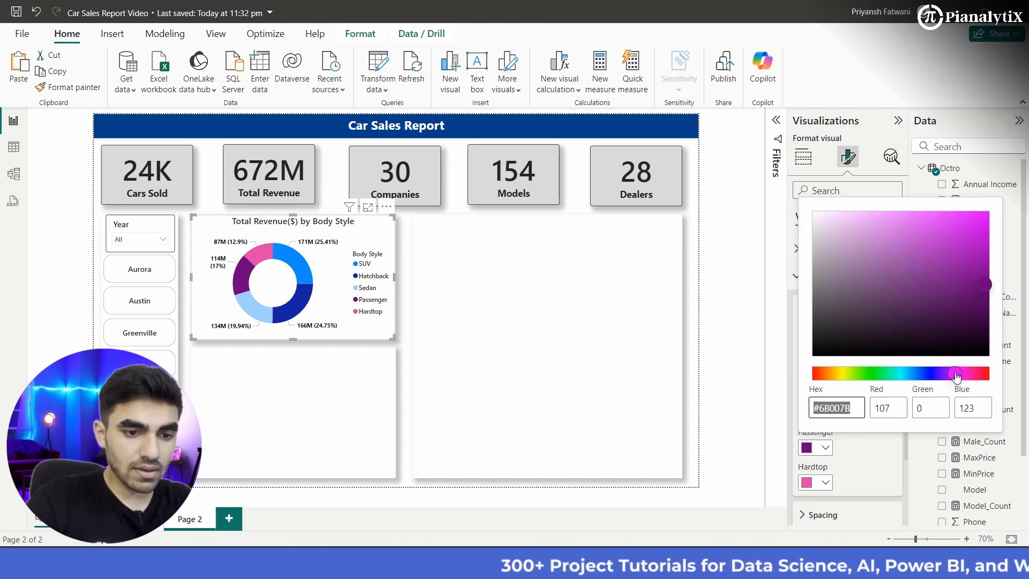
left_click_drag(957, 374, 922, 374)
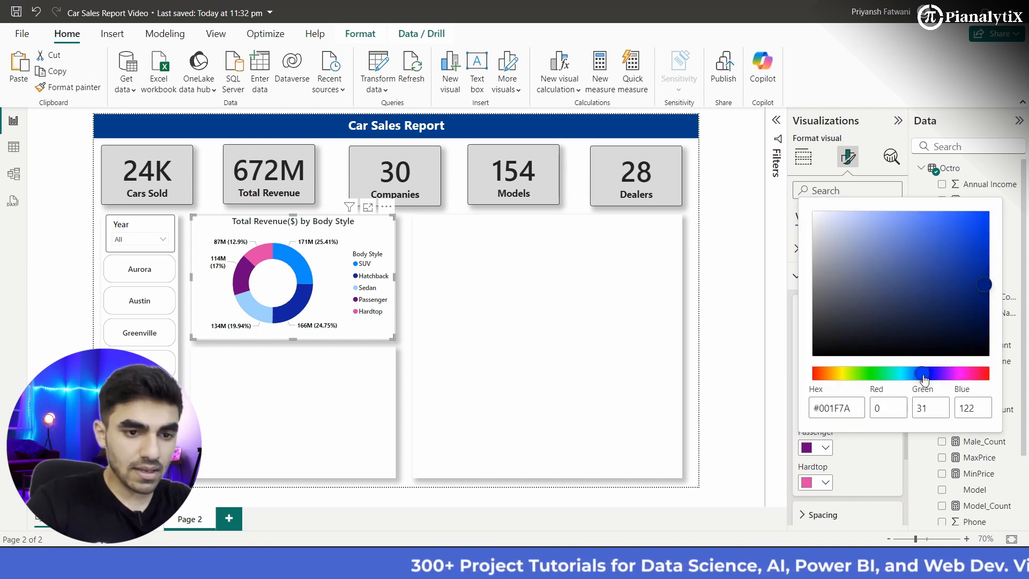
left_click(988, 217)
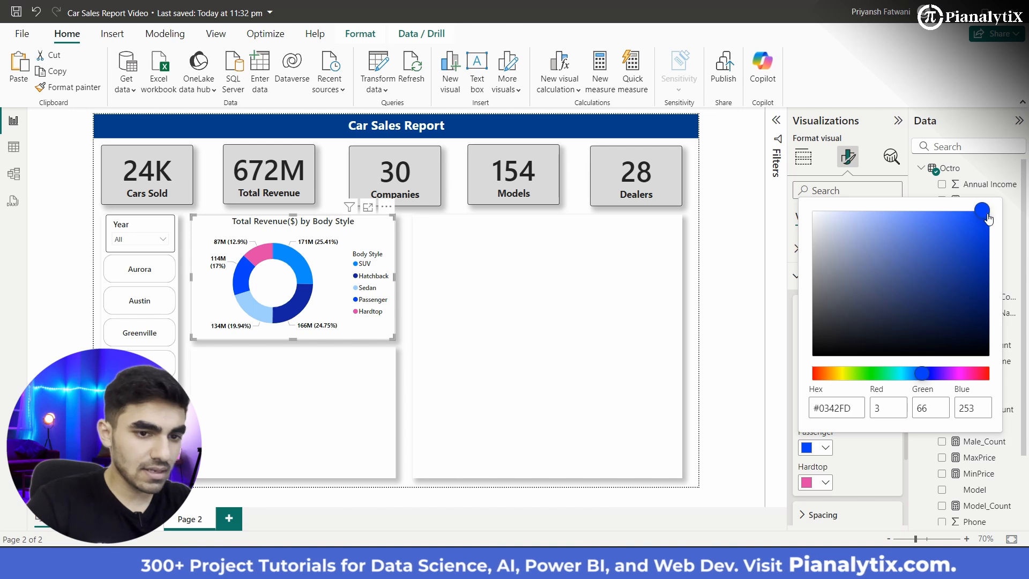
left_click_drag(988, 219, 989, 221)
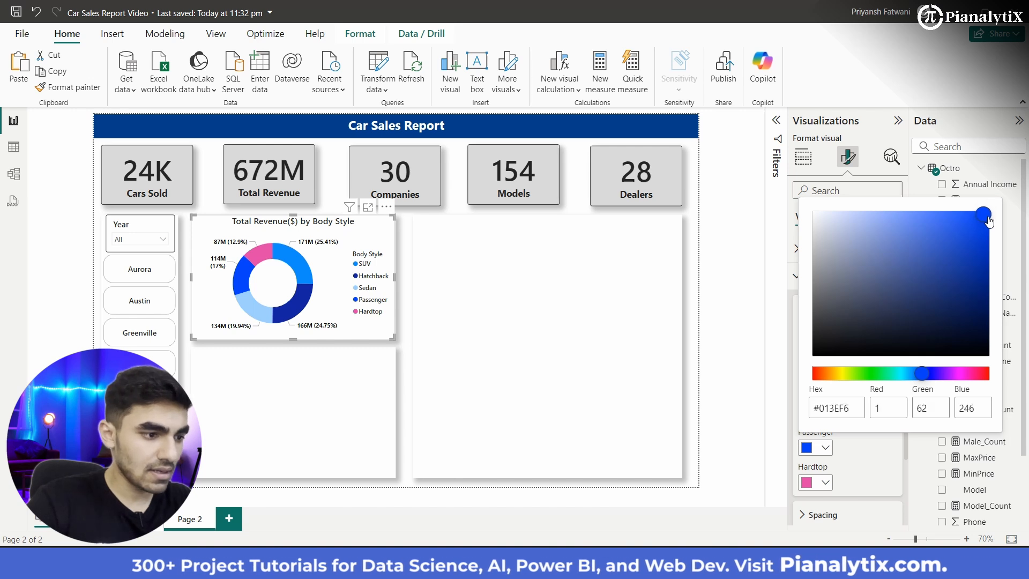
left_click(857, 470)
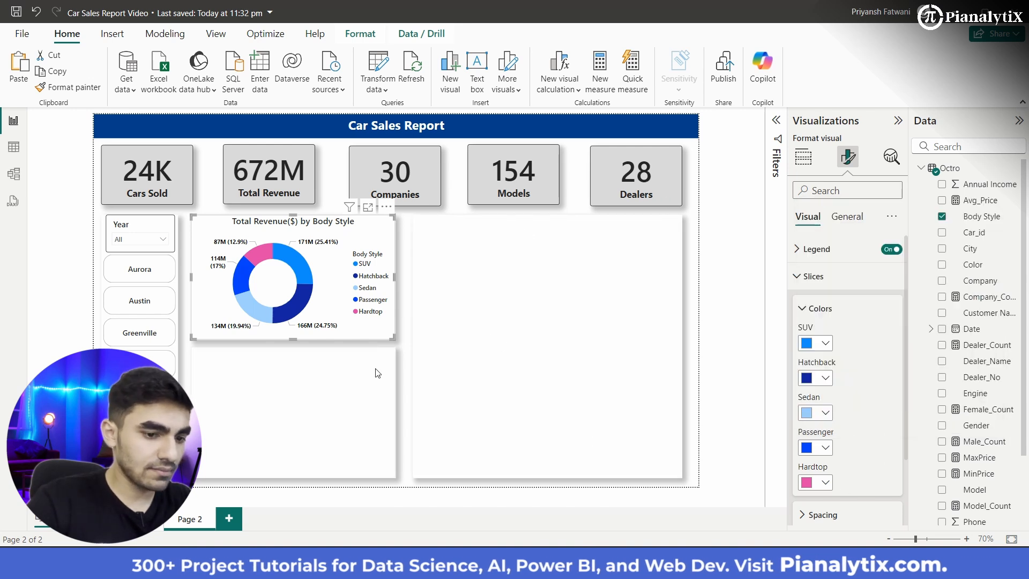
Step: Set the donut chart's Hardtop slice to the custom cyan color #00D7F9
left_click(823, 484)
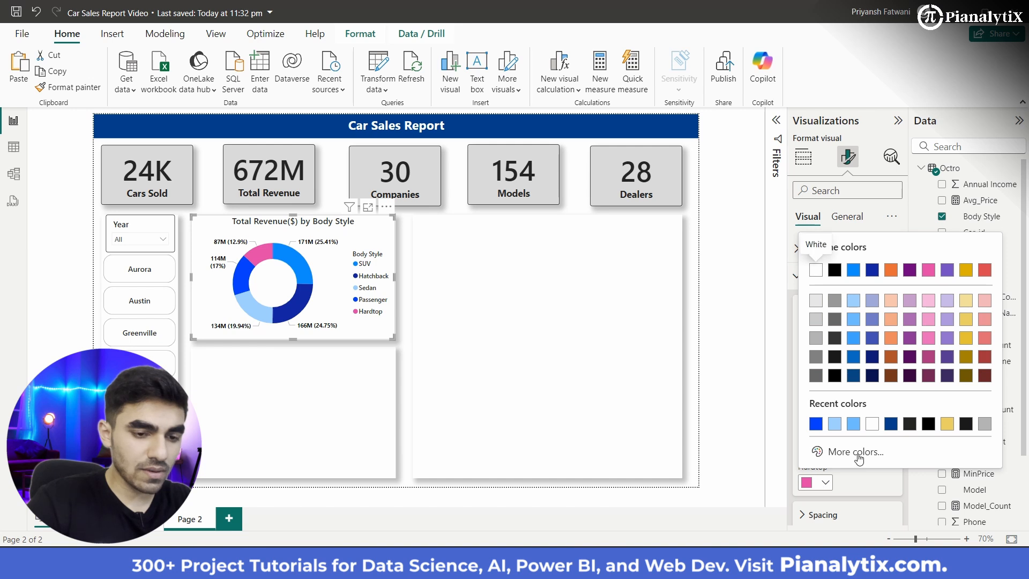
left_click(891, 424)
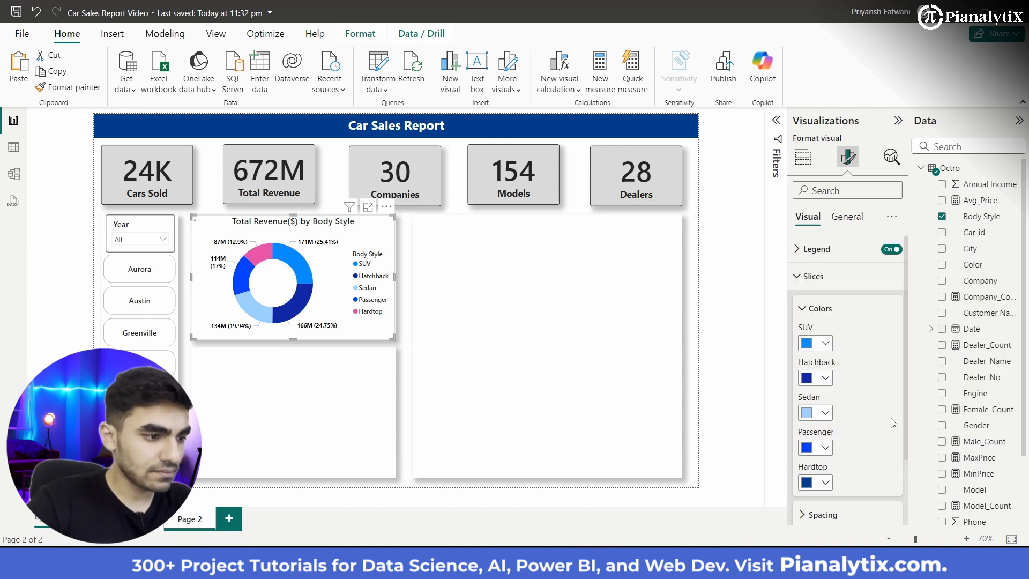
left_click(825, 483)
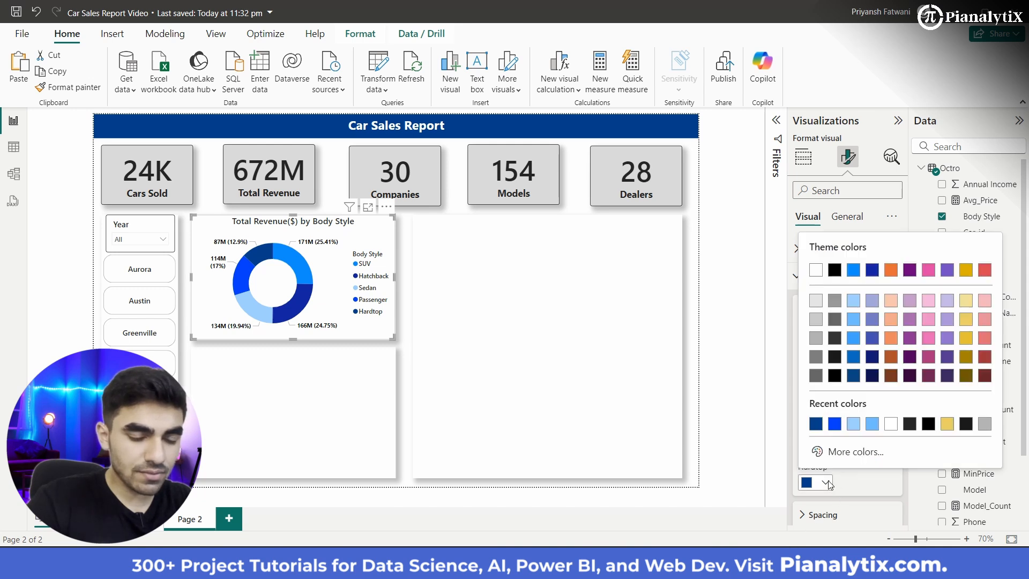
left_click(856, 452)
left_click_drag(905, 405, 908, 411)
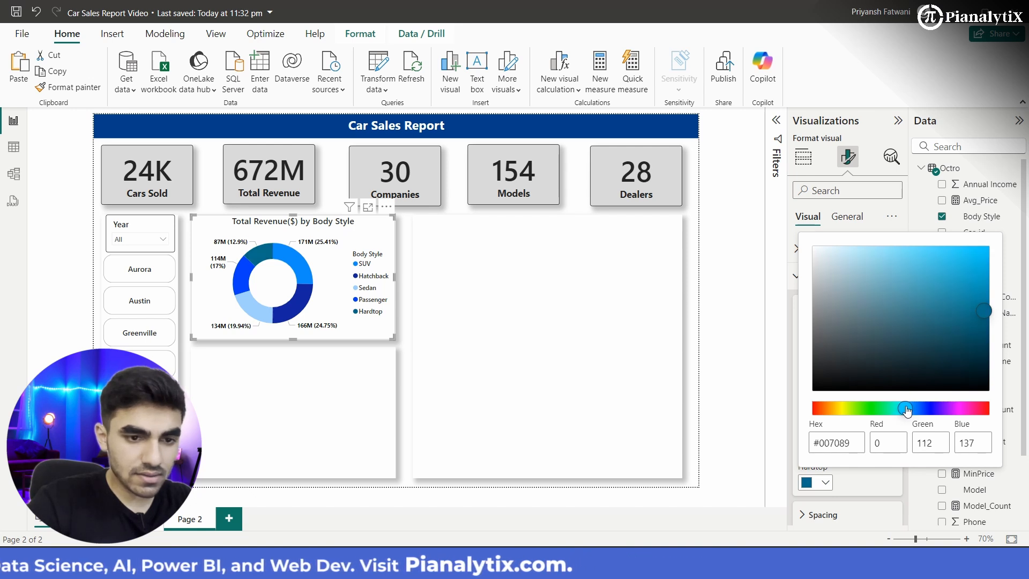
left_click(983, 250)
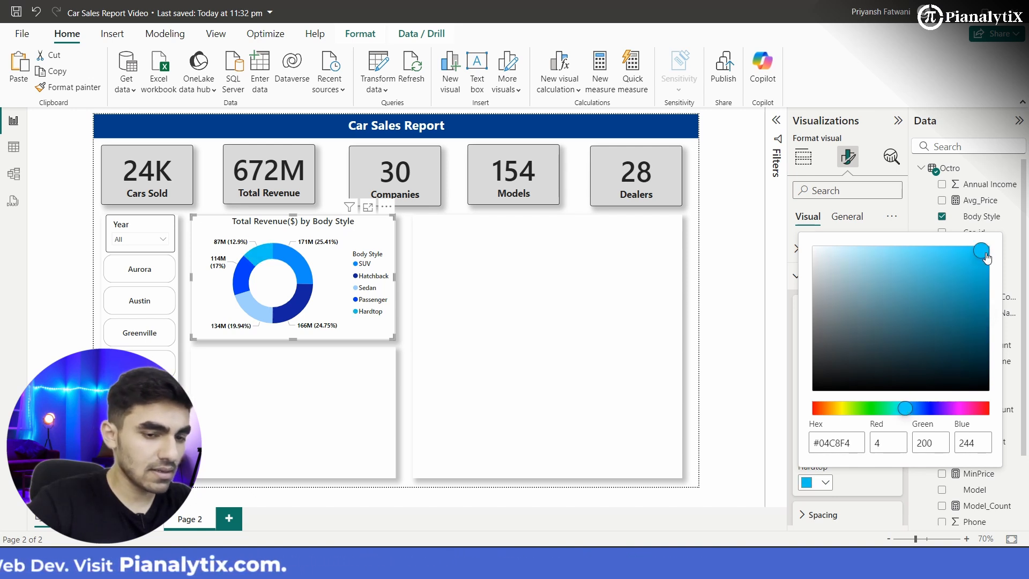
left_click_drag(988, 258, 990, 256)
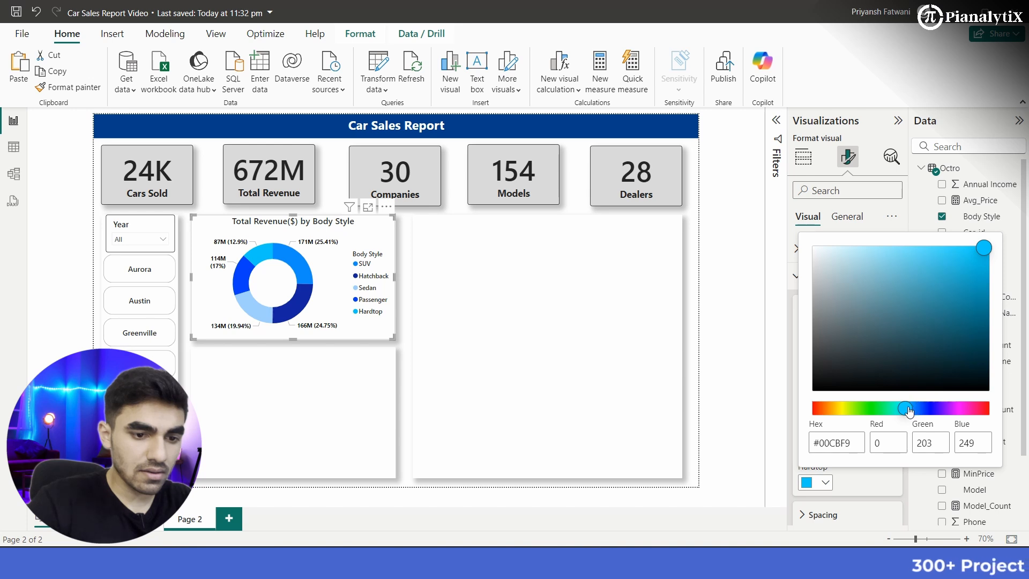
left_click_drag(910, 410, 906, 412)
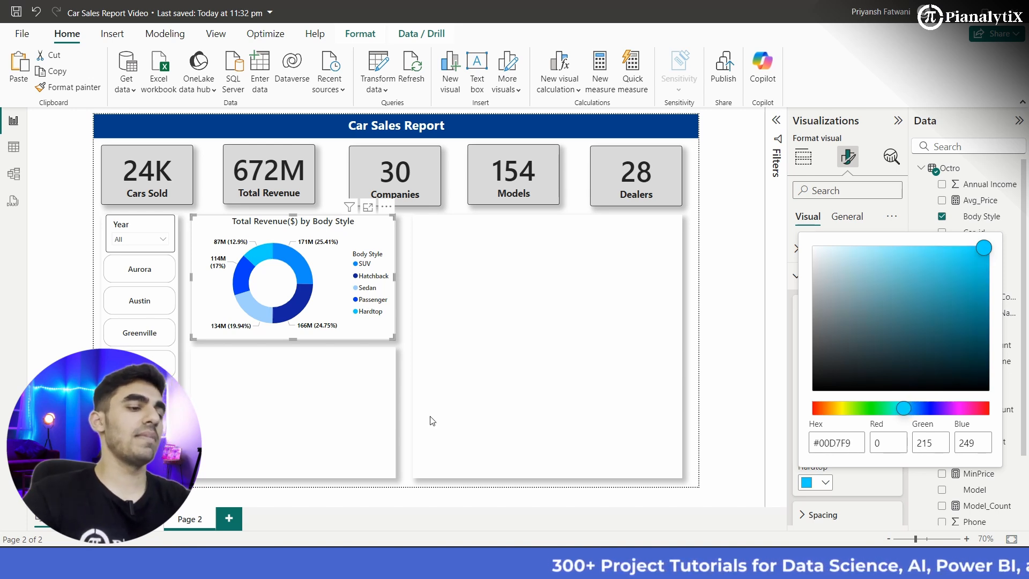
left_click(402, 402)
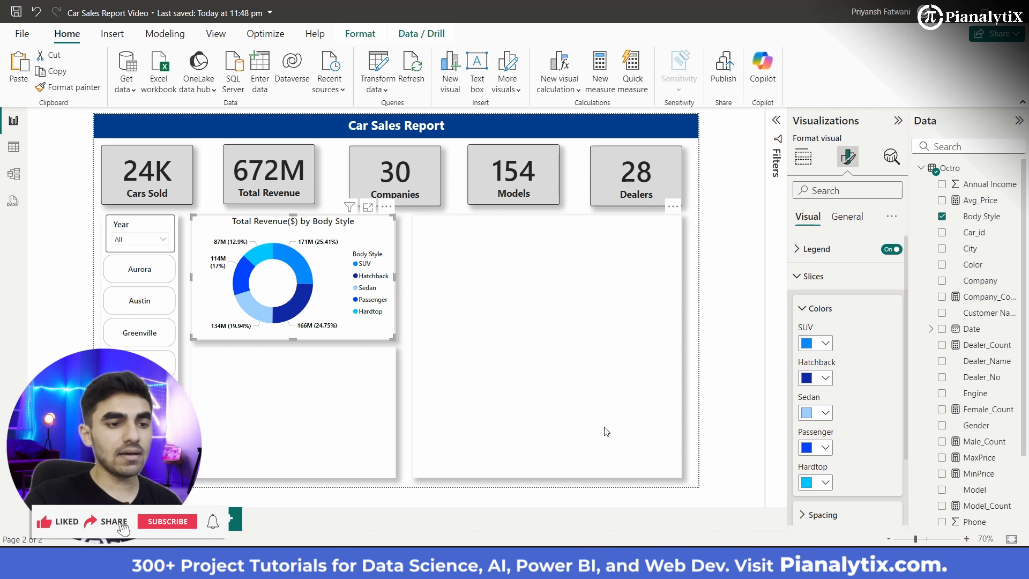
Step: Add an empty scatter chart to Page 2 and enlarge it to roughly the size of the large blank background panel
left_click(524, 452)
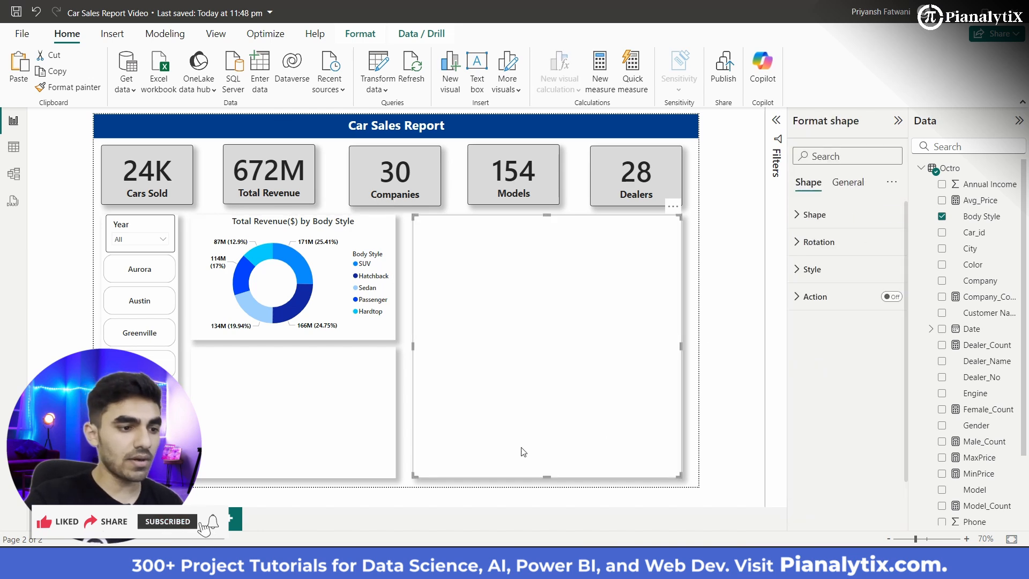
left_click(692, 306)
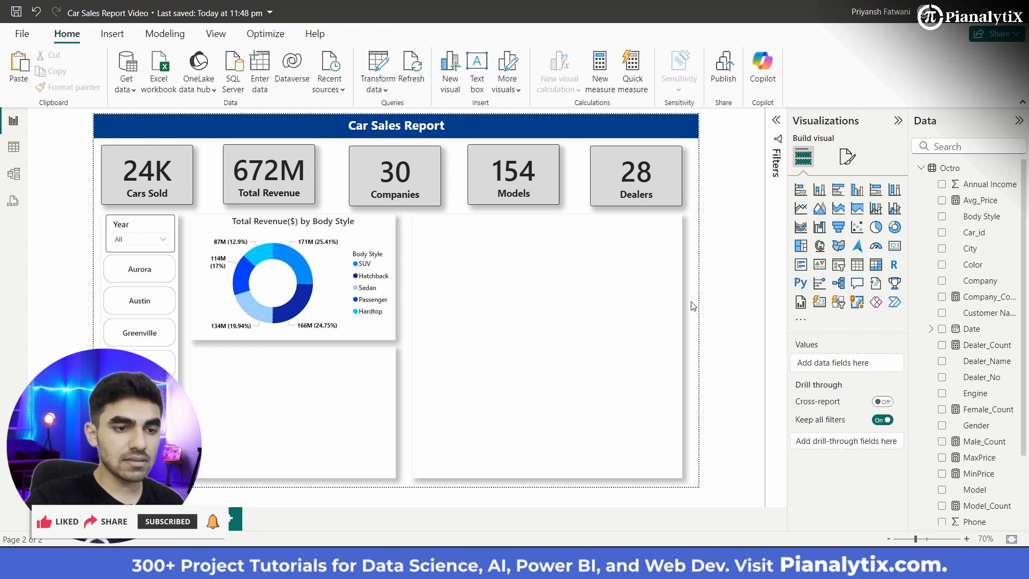
left_click(857, 228)
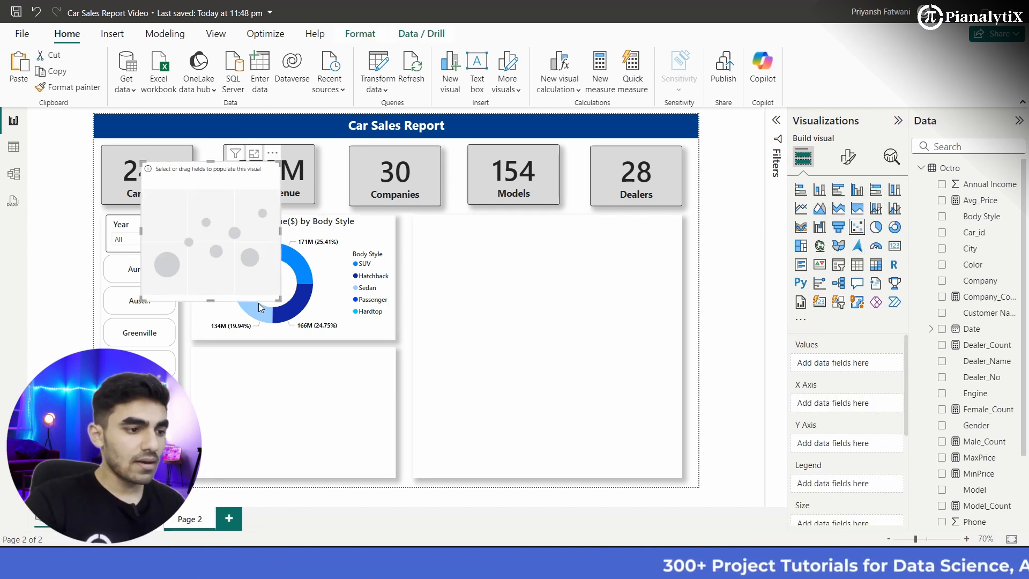
left_click_drag(279, 299, 407, 430)
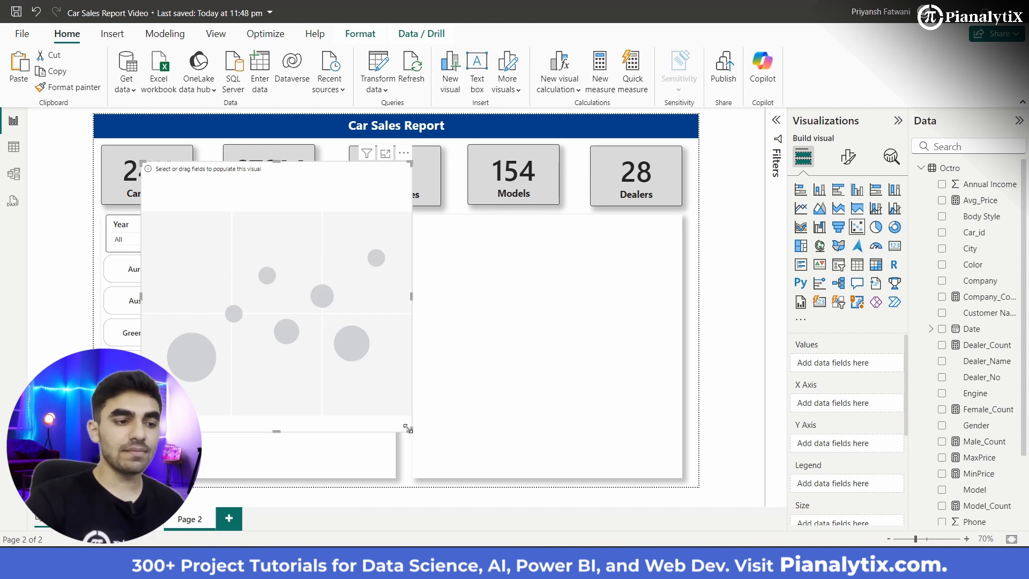
left_click_drag(322, 336, 456, 363)
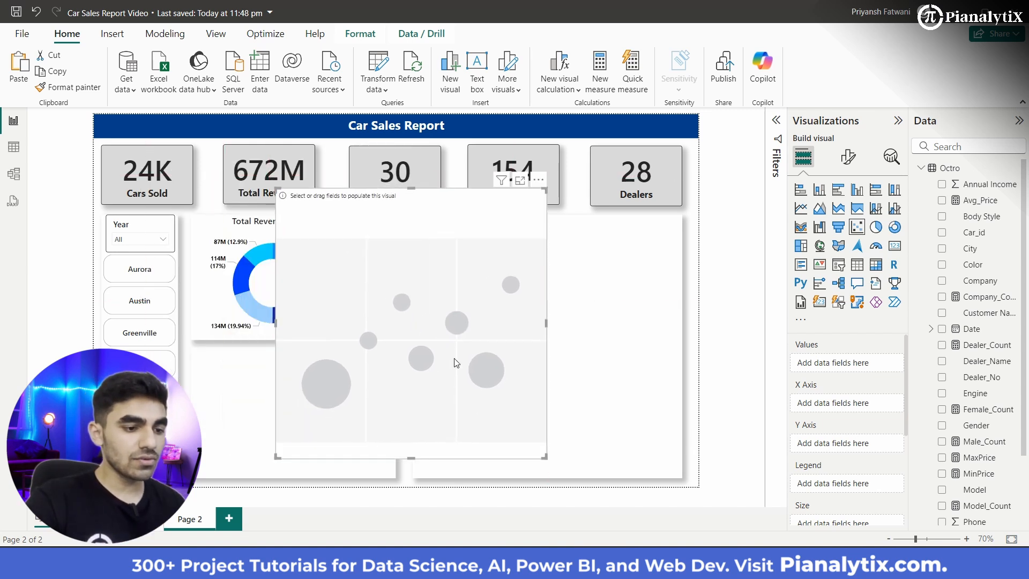
left_click_drag(545, 457, 545, 425)
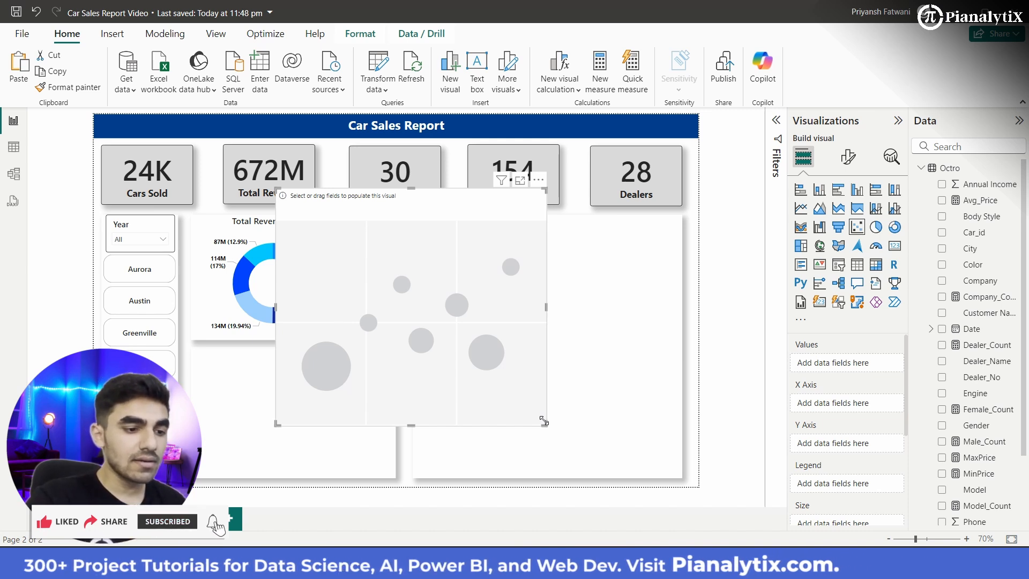
Step: Assign Avg_Price to the scatter chart's X axis, Total_Price to its Y axis and Model to Values, and move it onto the large blank panel
scroll(879, 434, "down", 1)
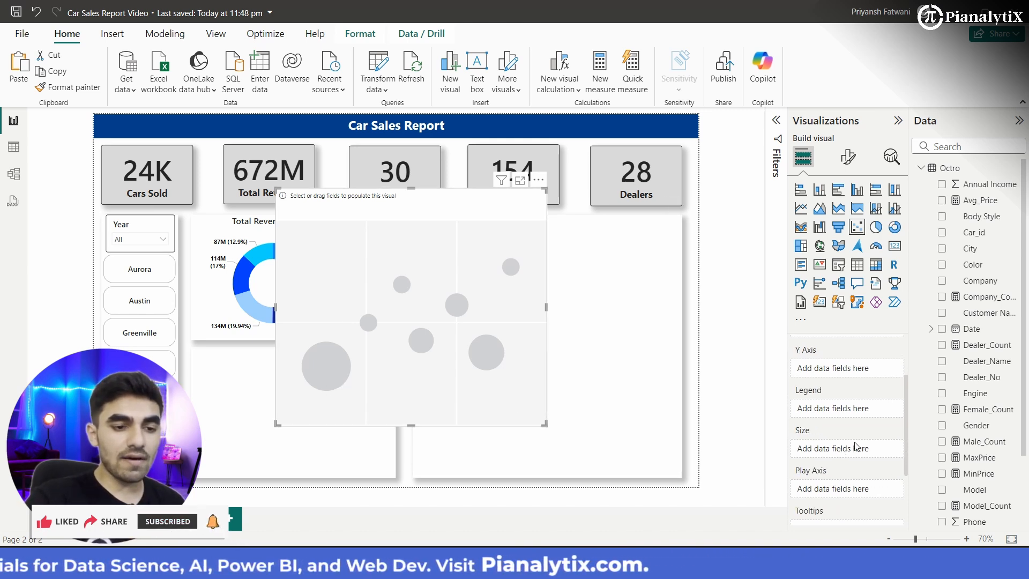
scroll(879, 434, "up", 1)
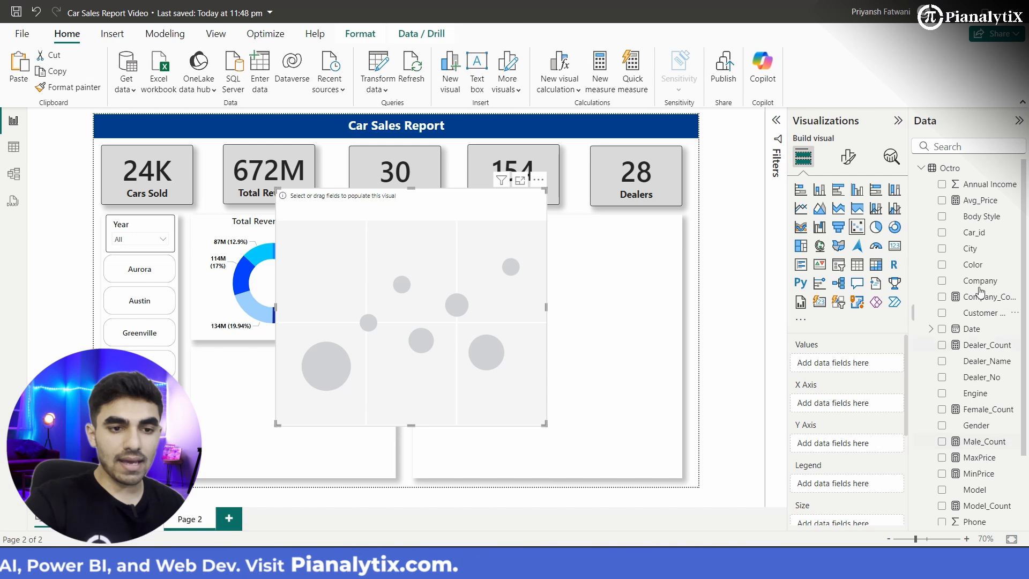
left_click_drag(983, 200, 857, 406)
scroll(960, 466, "down", 3)
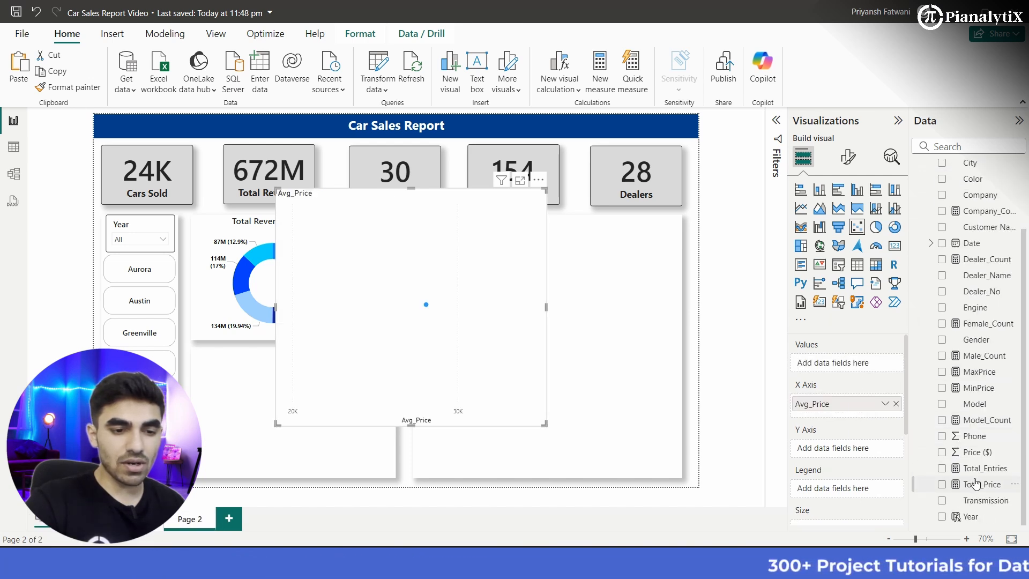
left_click_drag(965, 484, 861, 451)
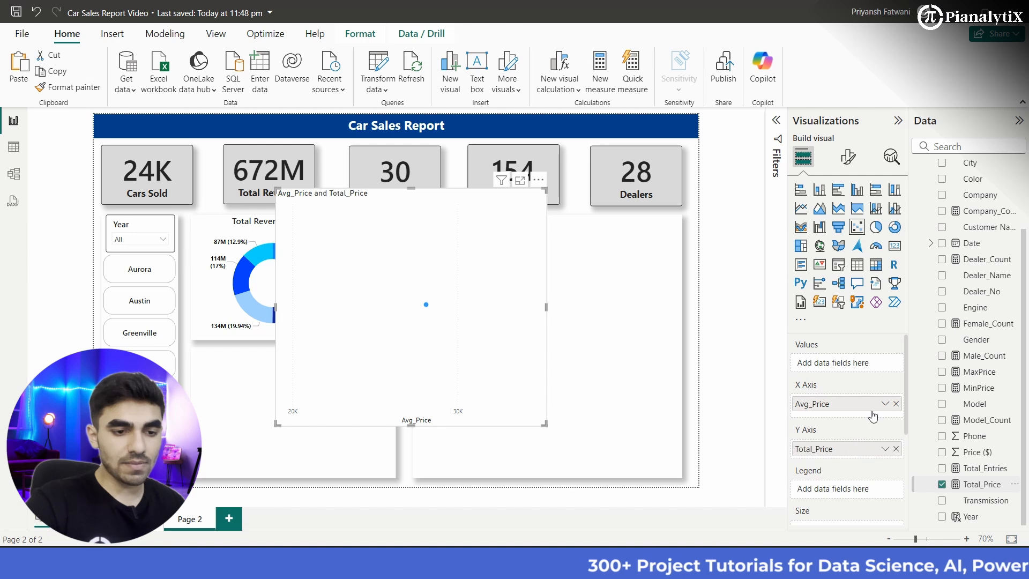
scroll(971, 358, "up", 3)
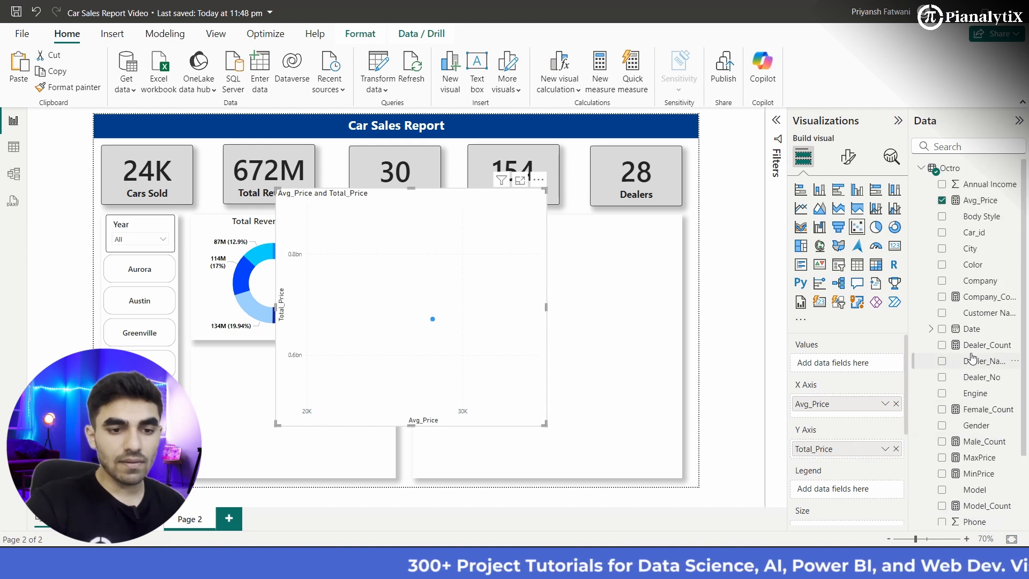
scroll(981, 322, "down", 3)
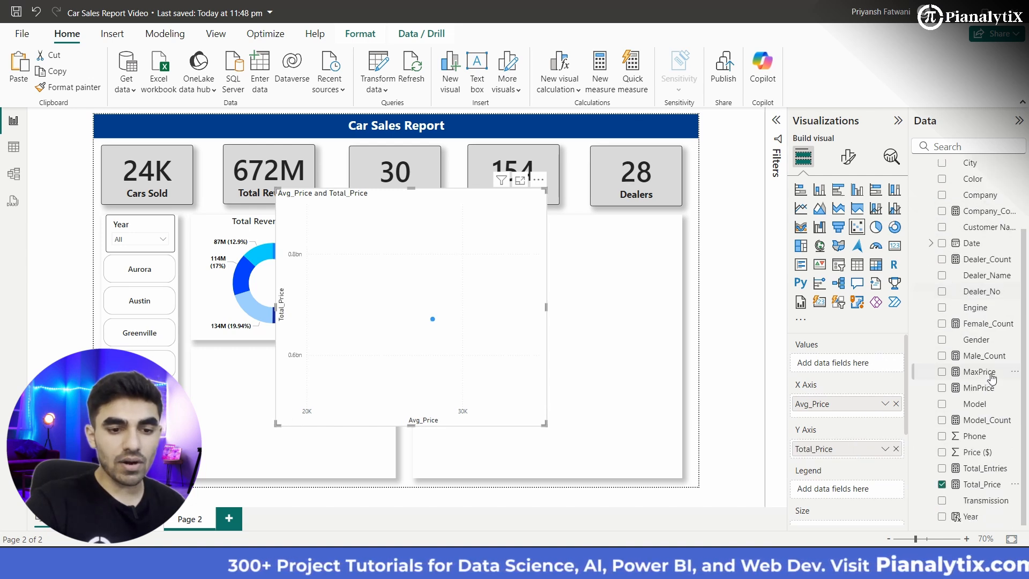
left_click_drag(973, 403, 877, 366)
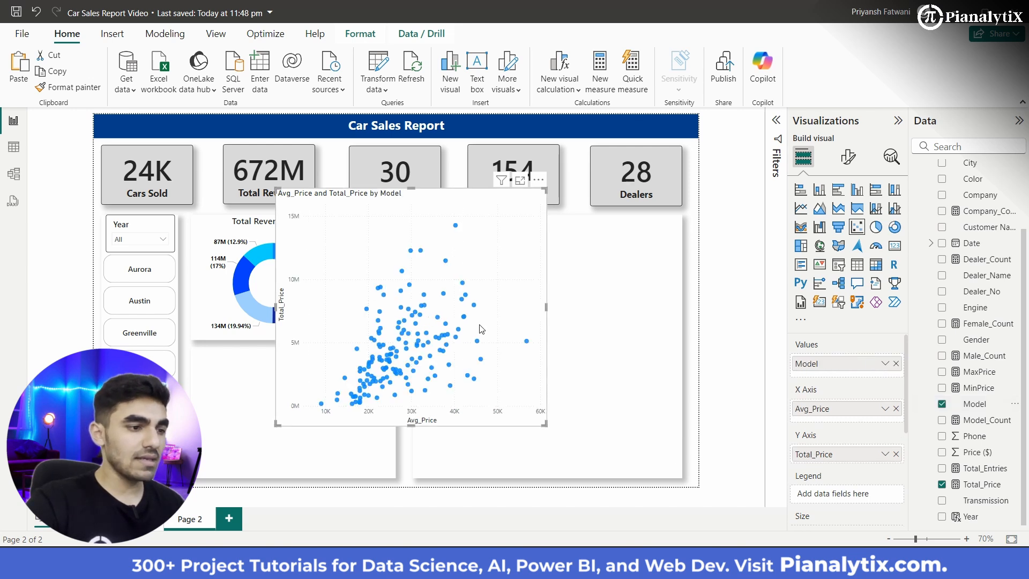
left_click_drag(489, 320, 577, 342)
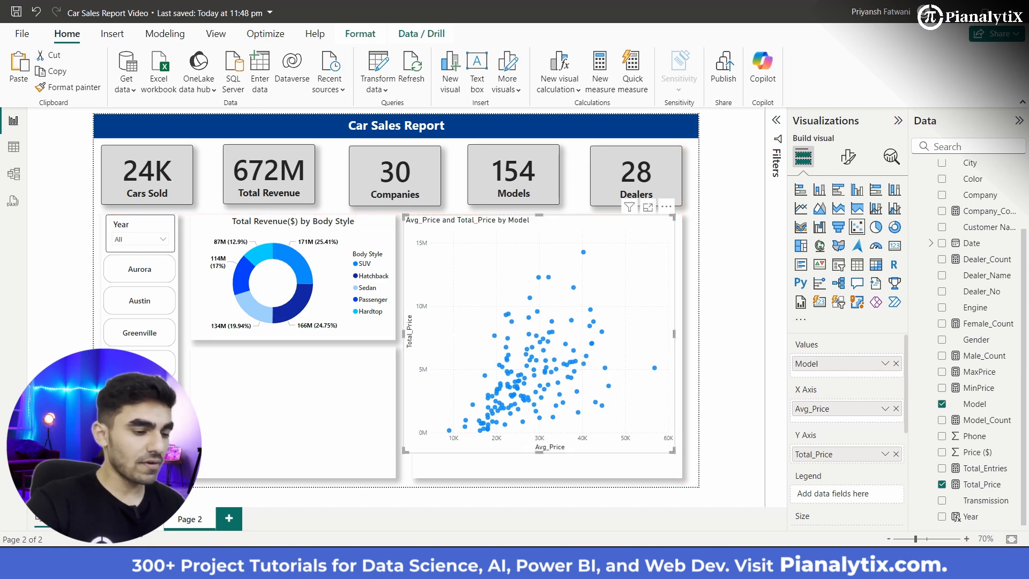
Step: Copy the formatting of the first page's Preferred Body Style by Gender chart onto the scatter chart on Page 2
left_click(137, 524)
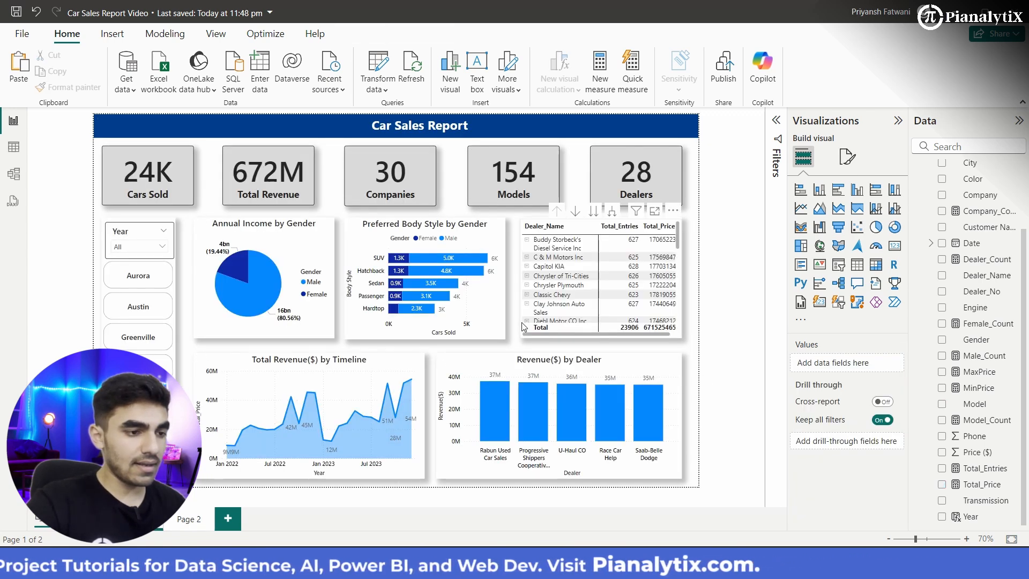
left_click(484, 308)
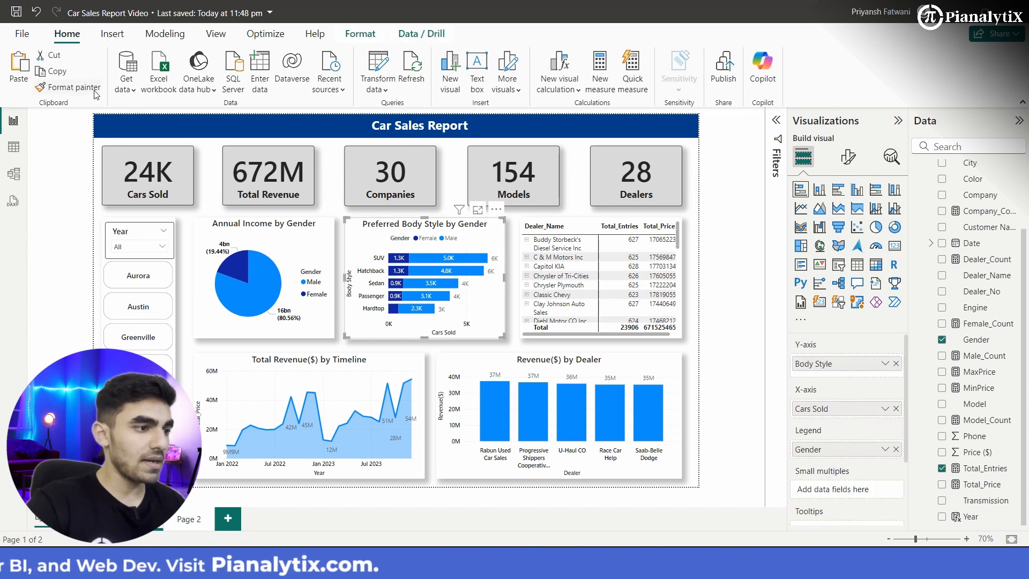
left_click(70, 88)
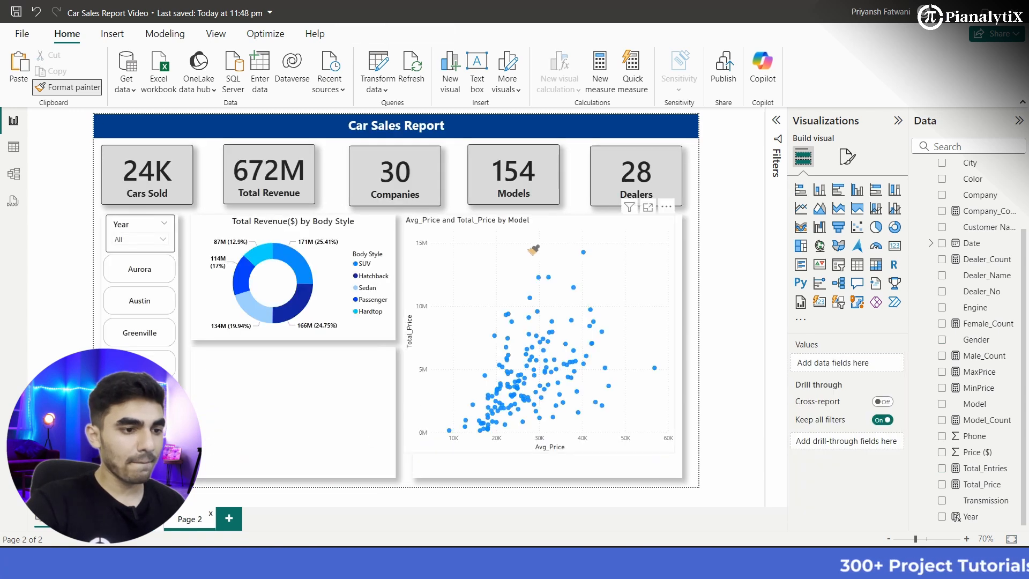
left_click(531, 251)
left_click(534, 250)
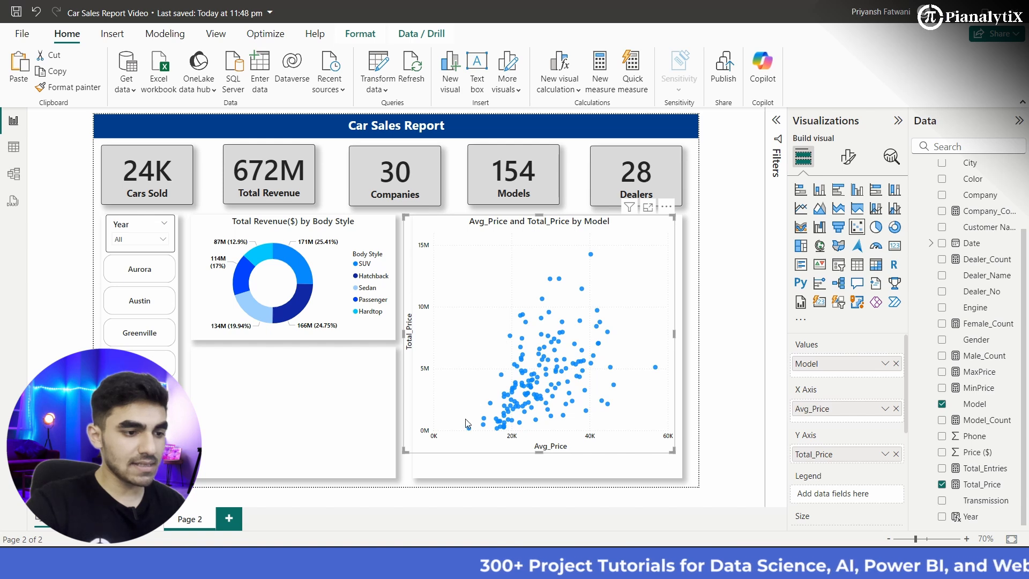
Step: Resize the scatter chart to fill the large panel, and rename its X-axis field for this visual as Average Price
left_click_drag(407, 452, 416, 452)
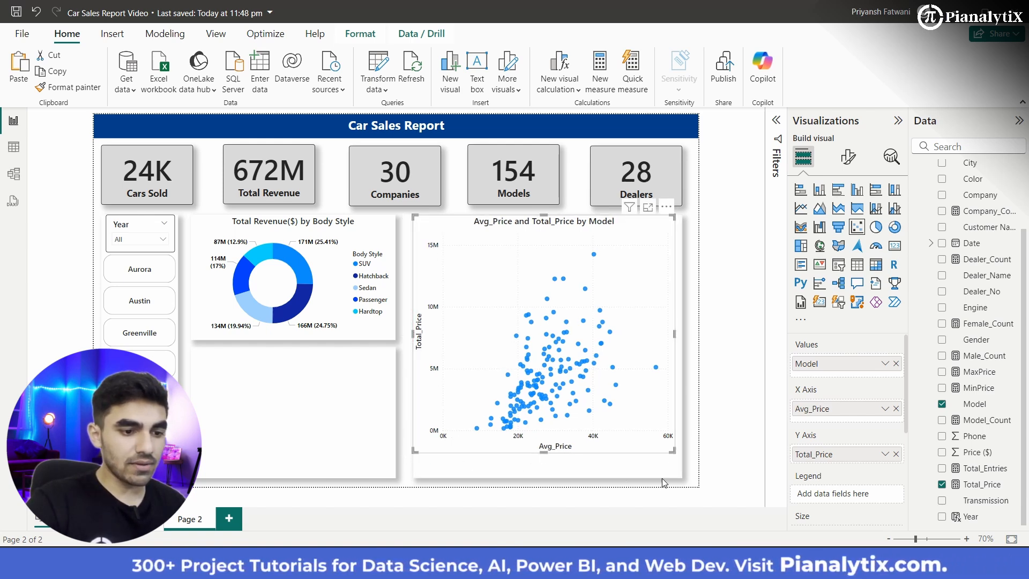
left_click_drag(674, 452, 683, 479)
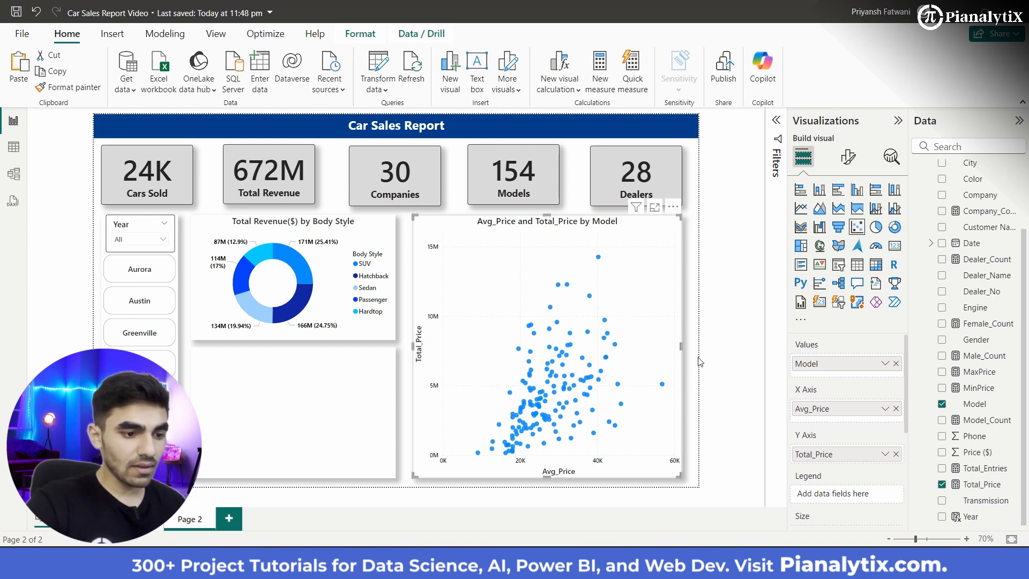
left_click(885, 409)
left_click(906, 428)
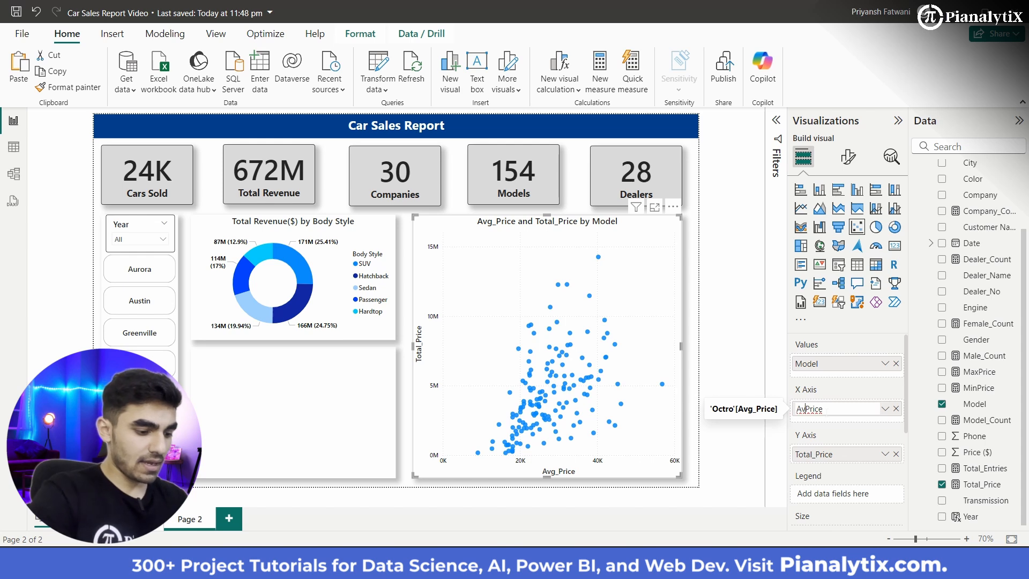
type("Average")
key("Return")
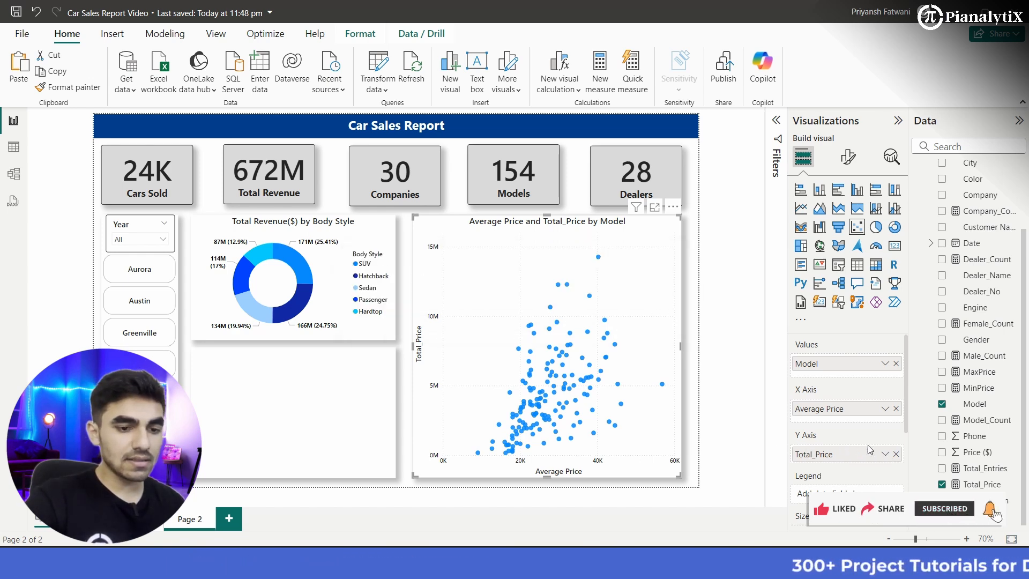
Step: Rename the scatter chart's Y-axis field for this visual as Revenue($)
left_click(884, 456)
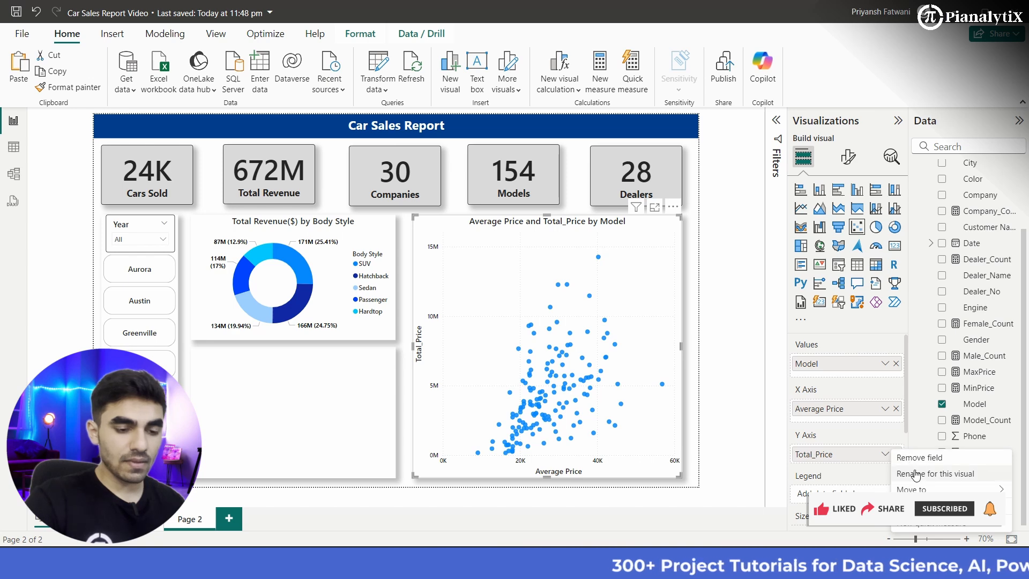
left_click(901, 470)
key("BackSpace")
key("BackSpace")
key("BackSpace")
key("BackSpace")
key("BackSpace")
key("BackSpace")
key("BackSpace")
key("BackSpace")
key("BackSpace")
key("BackSpace")
key("BackSpace")
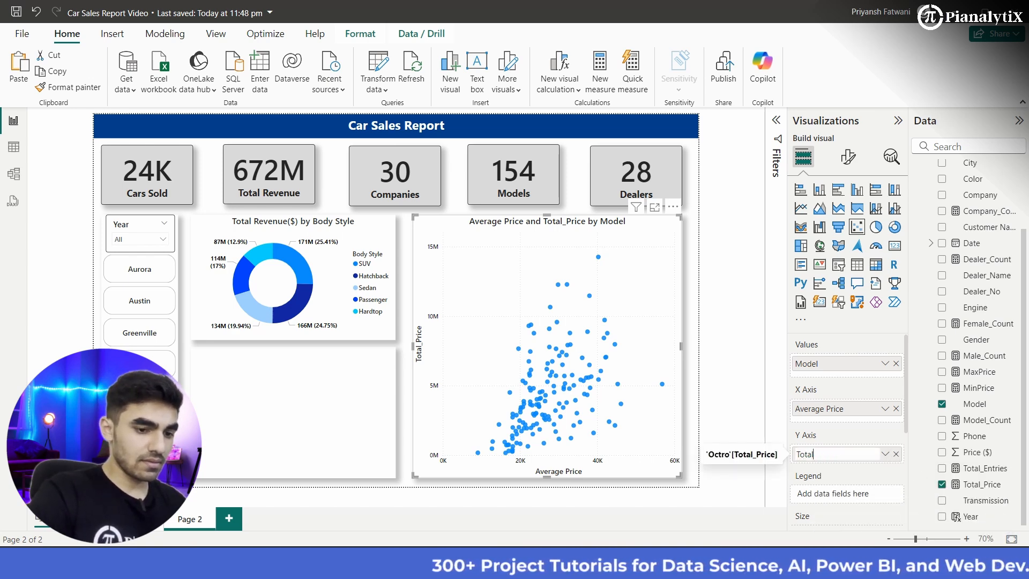
type("Revenue")
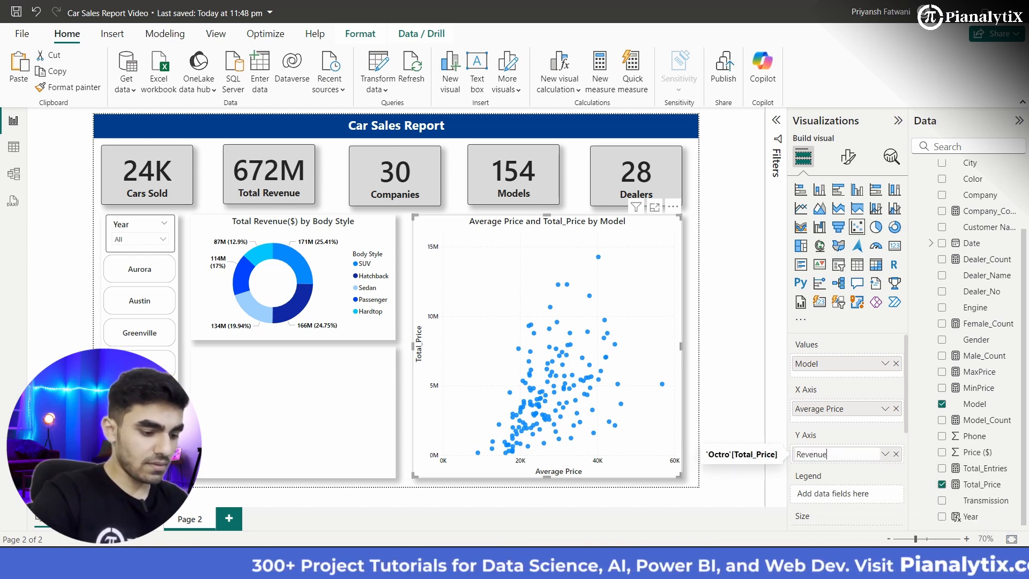
type("()")
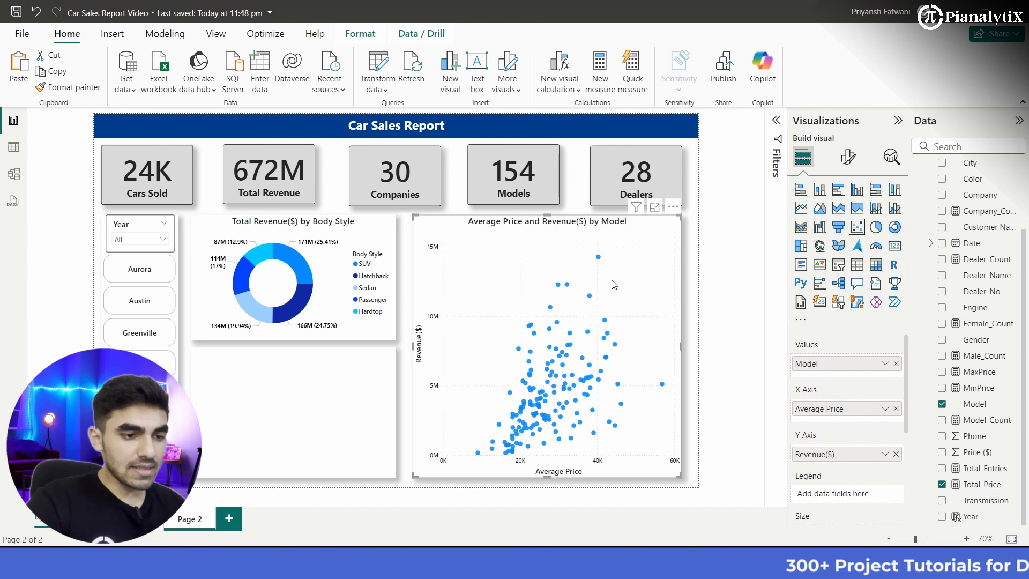
mouse_move(599, 258)
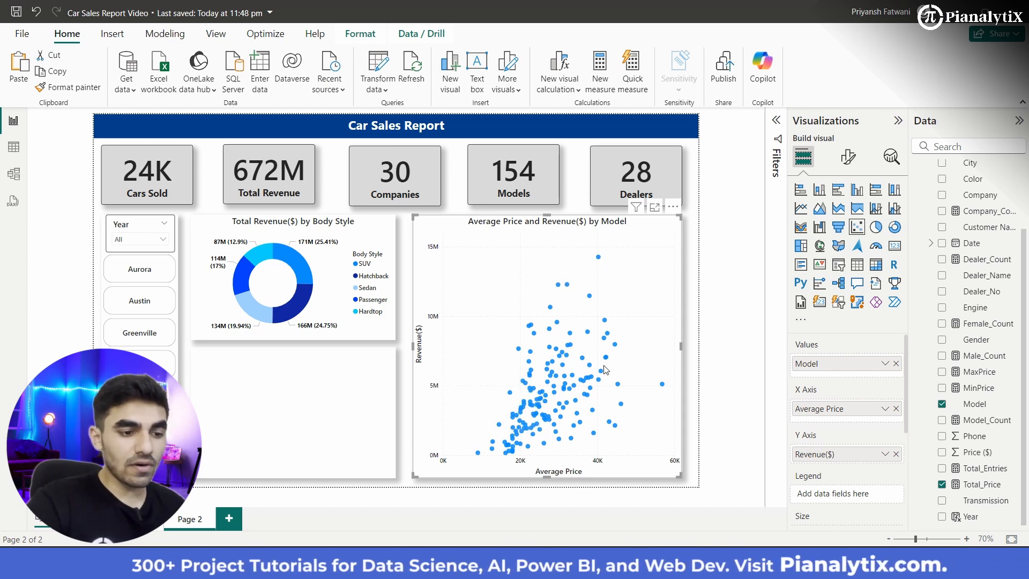
Step: Set up gradient conditional formatting for the scatter chart's marker color, with the darkest shade of the blue theme color for the highest value
left_click(856, 163)
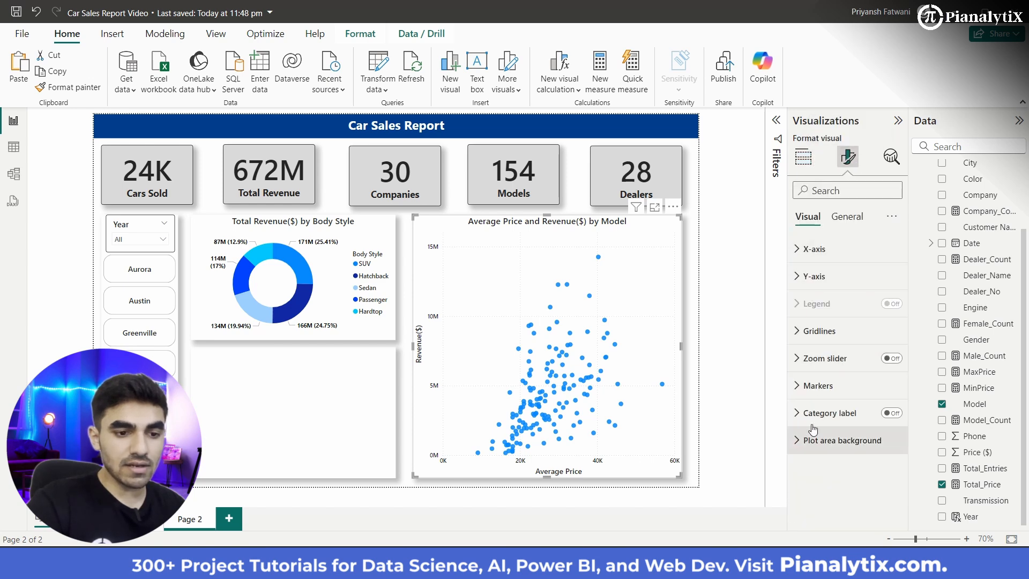
left_click(830, 388)
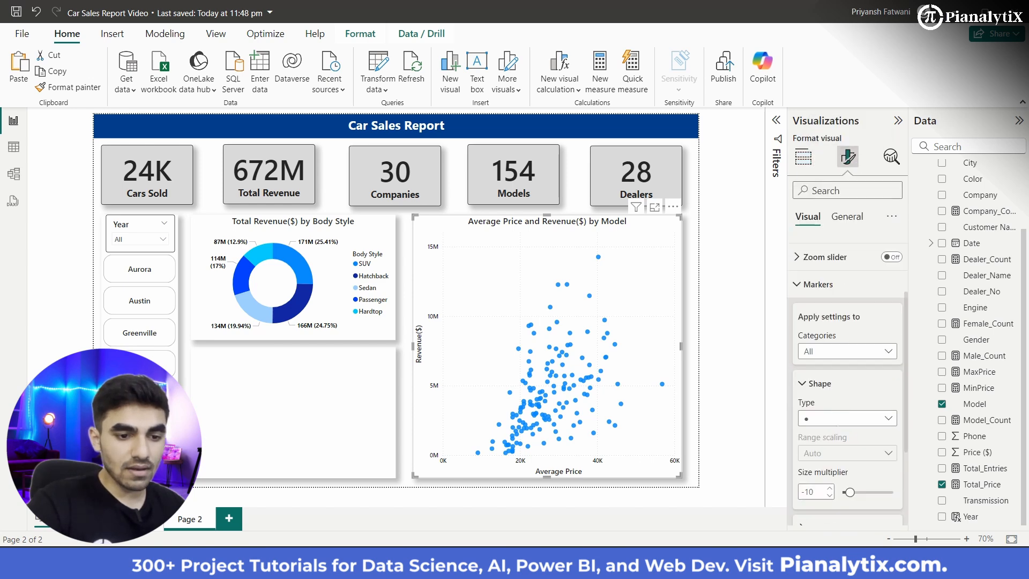
scroll(839, 433, "down", 1)
scroll(839, 432, "down", 1)
left_click(821, 402)
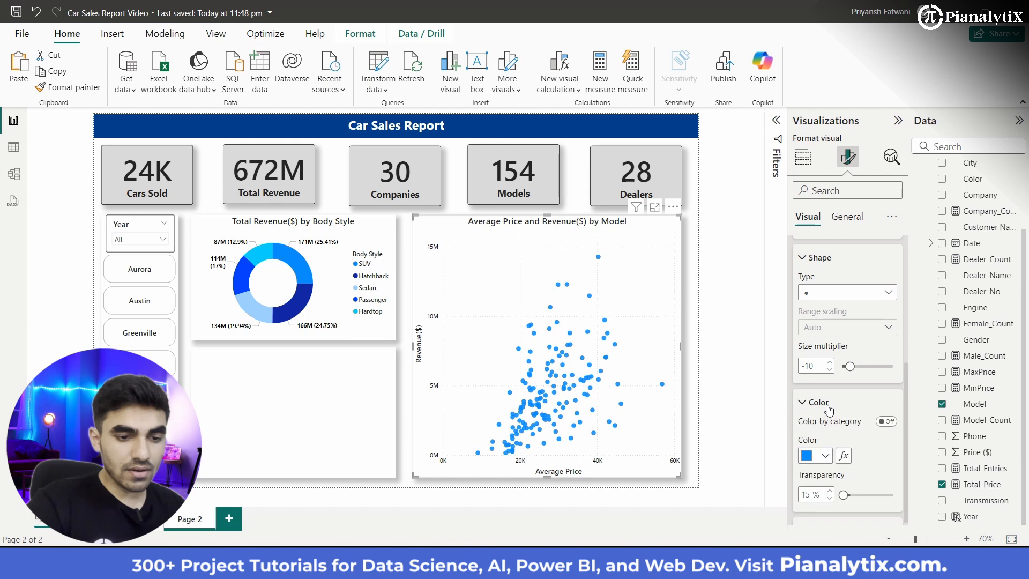
scroll(855, 486, "down", 2)
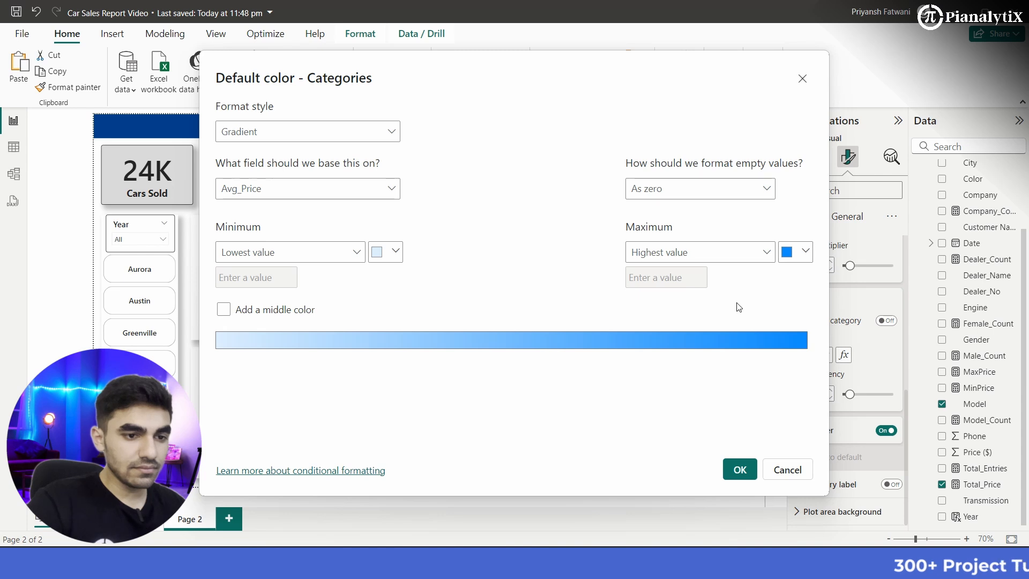
left_click(806, 252)
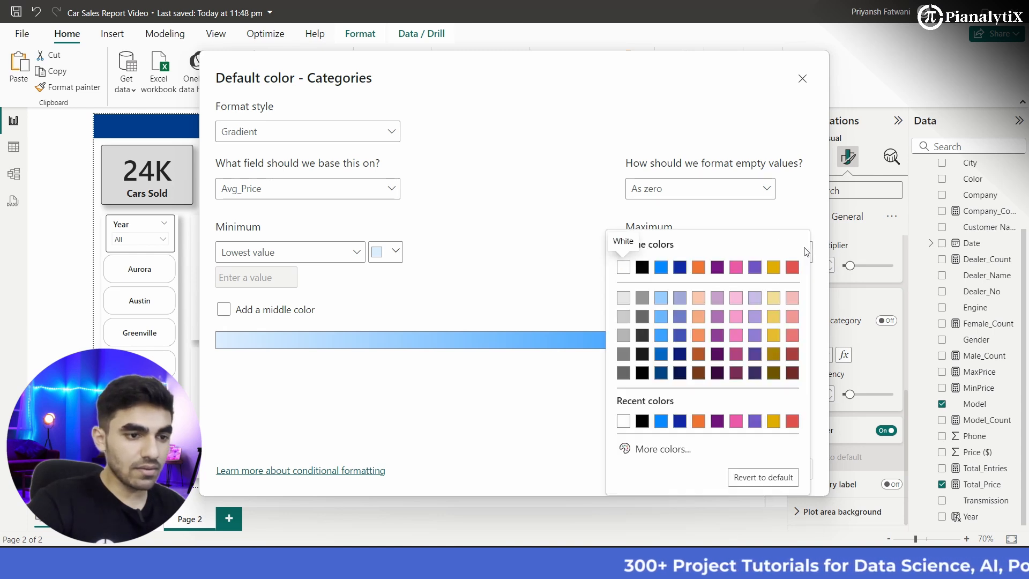
left_click(682, 423)
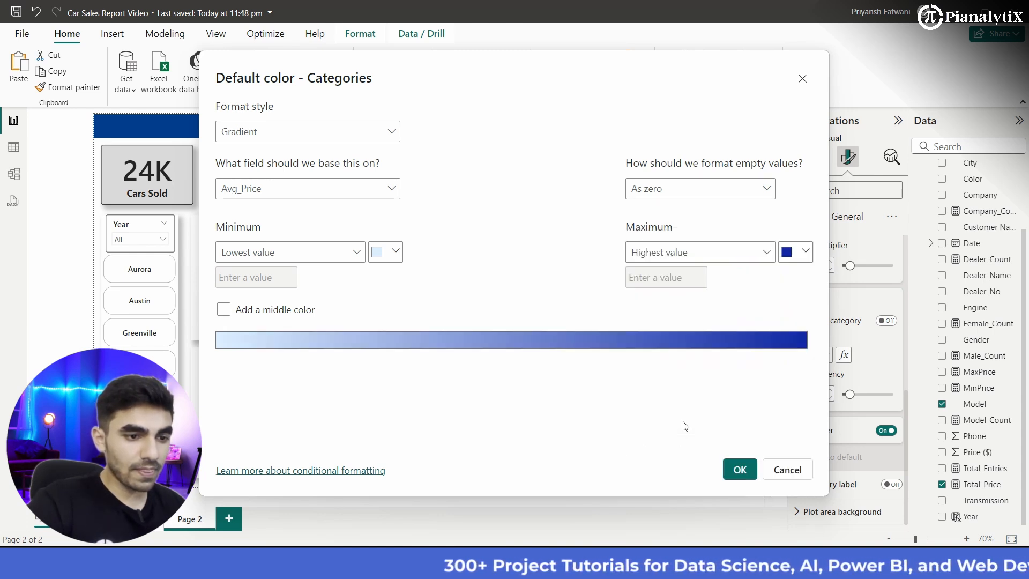
left_click(804, 253)
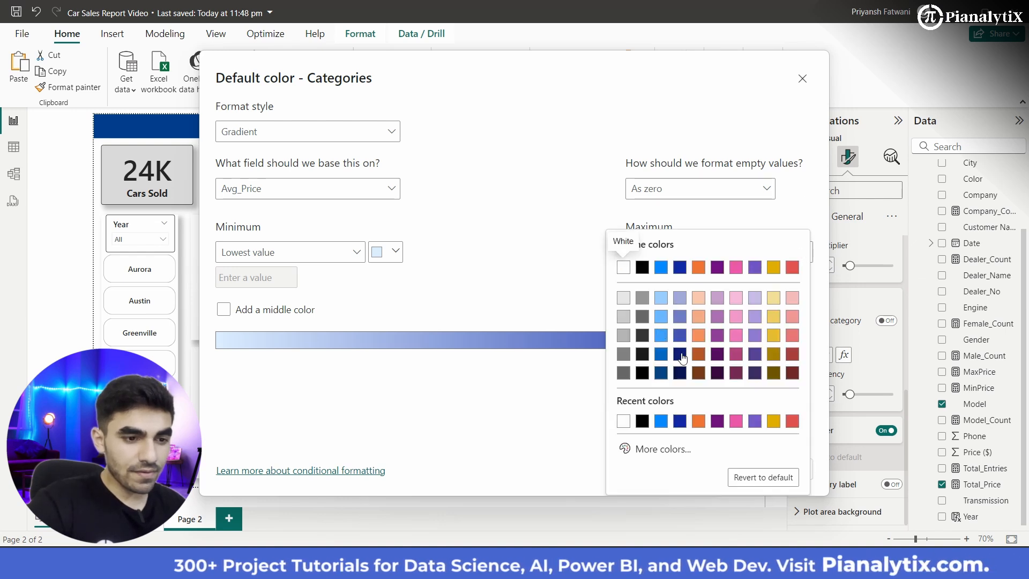
left_click(661, 374)
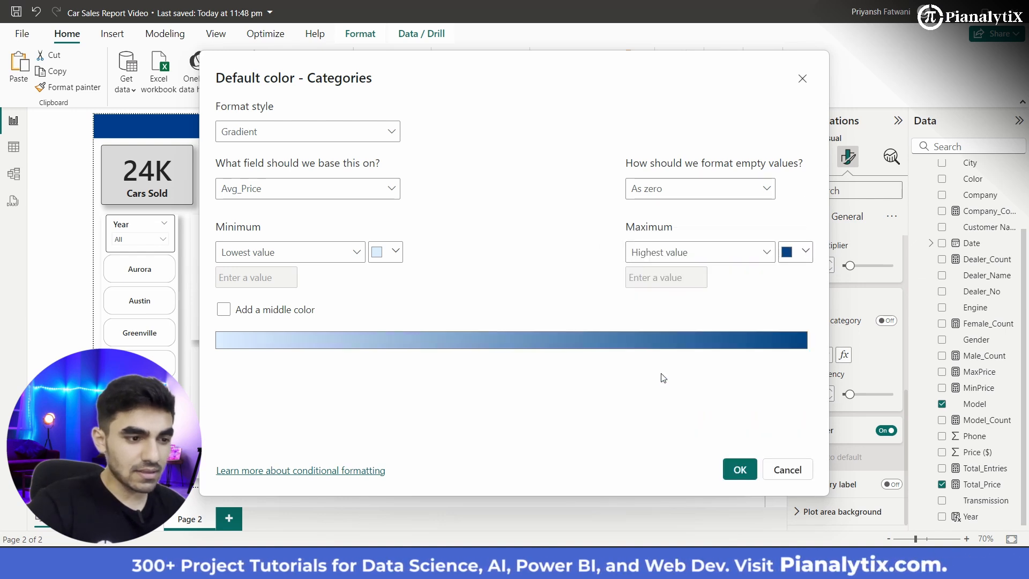
left_click(395, 253)
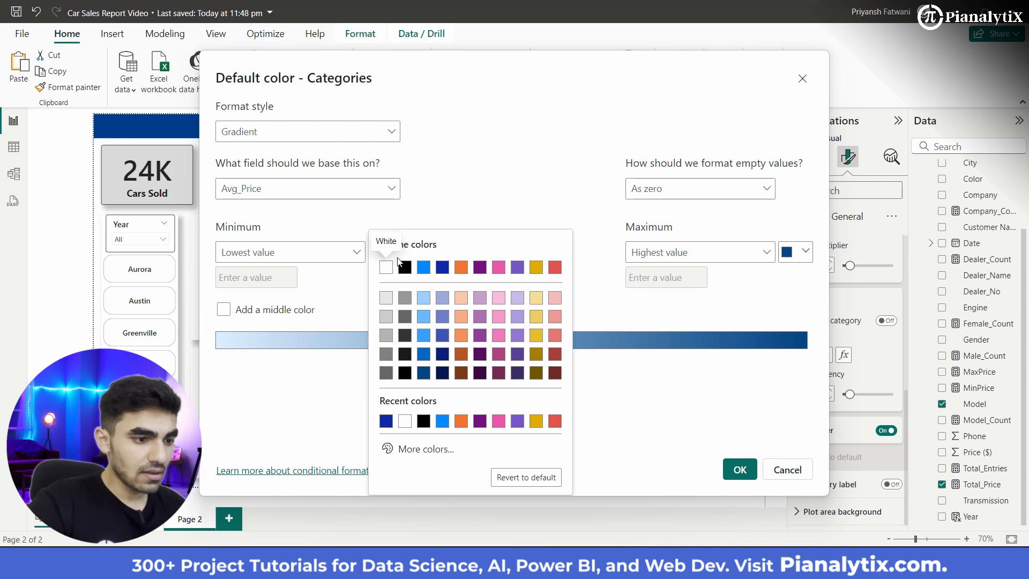
left_click(472, 197)
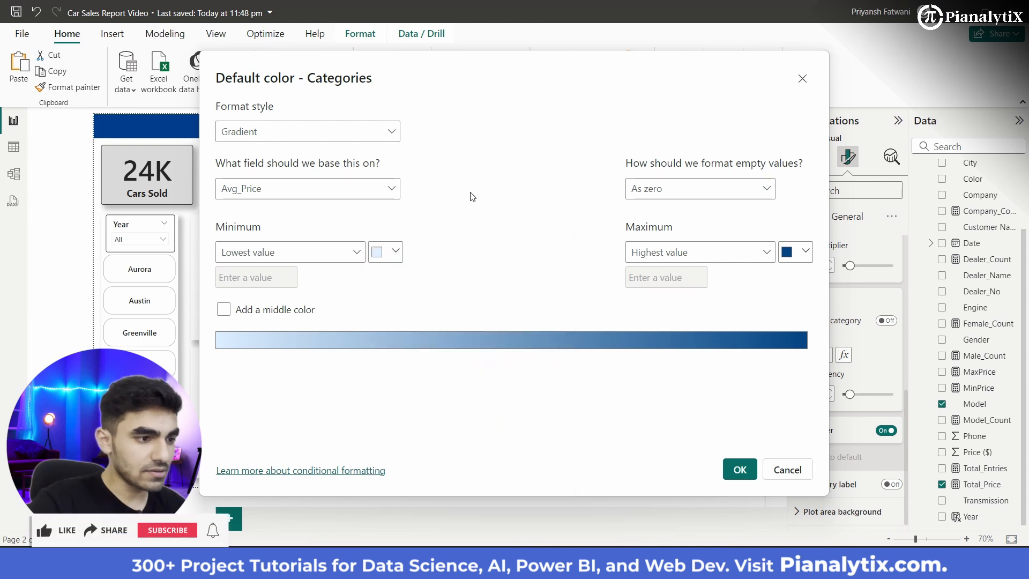
Step: Base the marker color gradient on the Avg_Price field, apply the conditional formatting and deselect the scatter chart
left_click(381, 194)
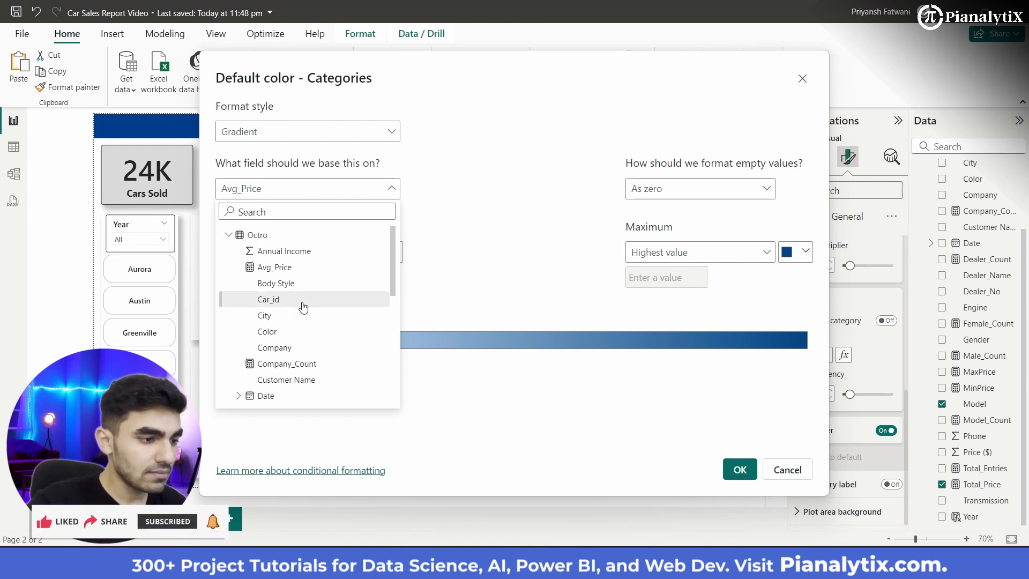
scroll(300, 306, "down", 5)
scroll(304, 307, "down", 3)
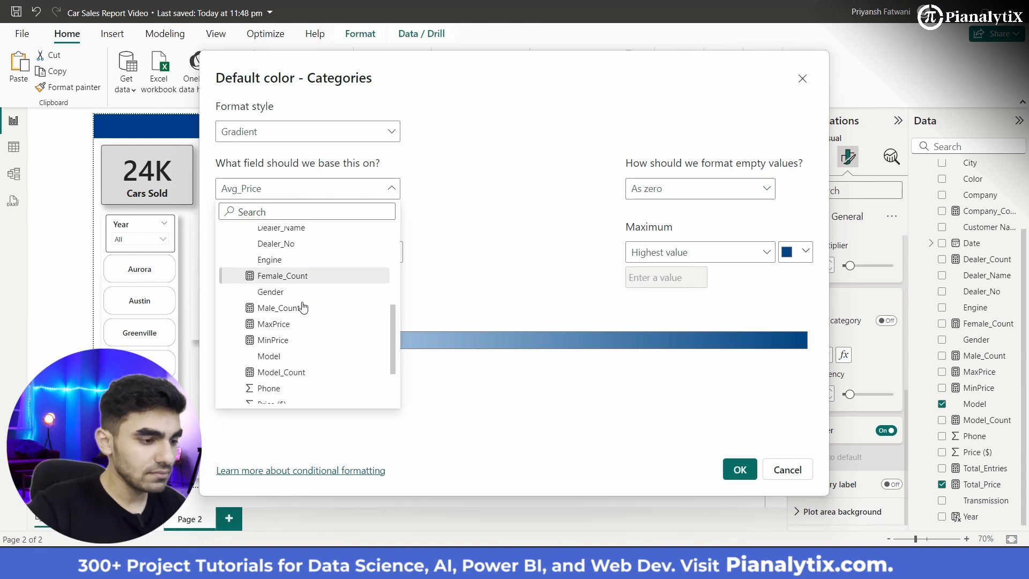
scroll(304, 308, "up", 8)
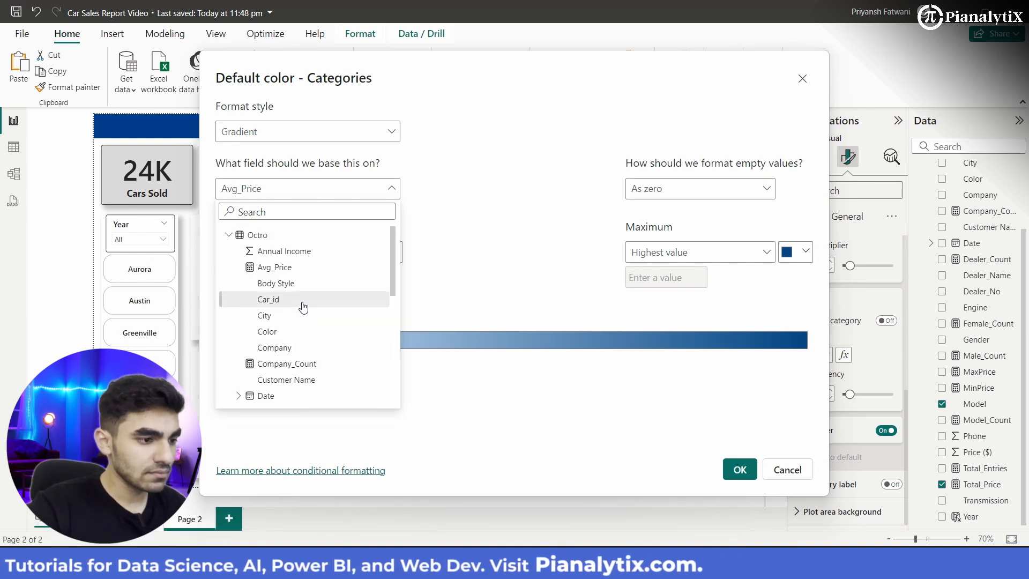
scroll(300, 362, "down", 5)
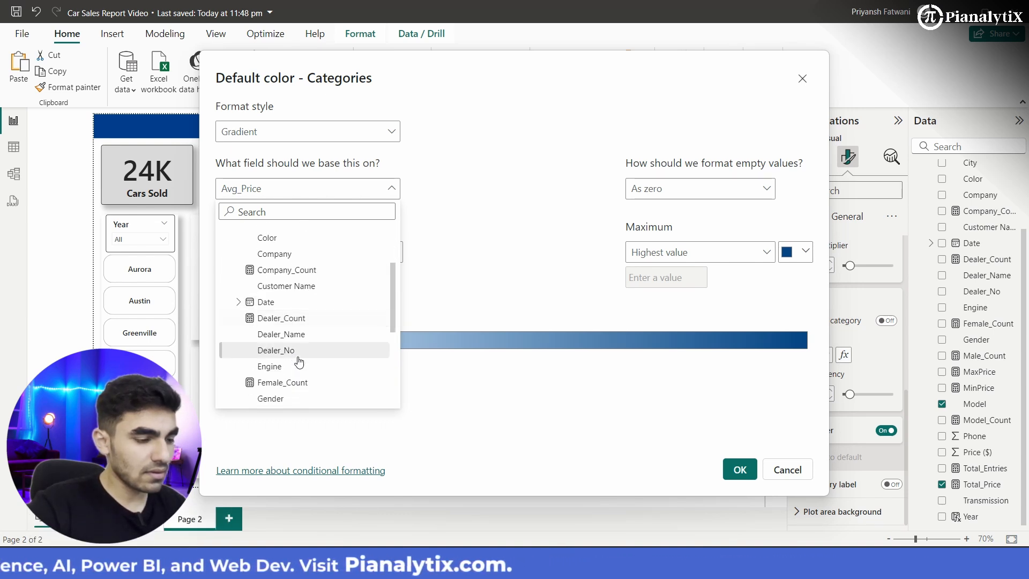
scroll(301, 361, "up", 5)
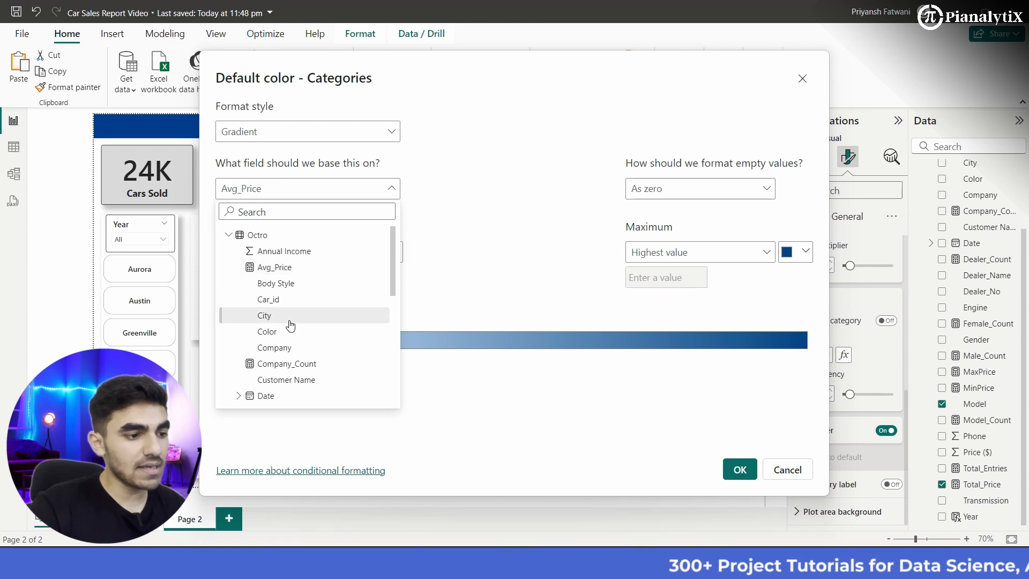
scroll(288, 322, "down", 5)
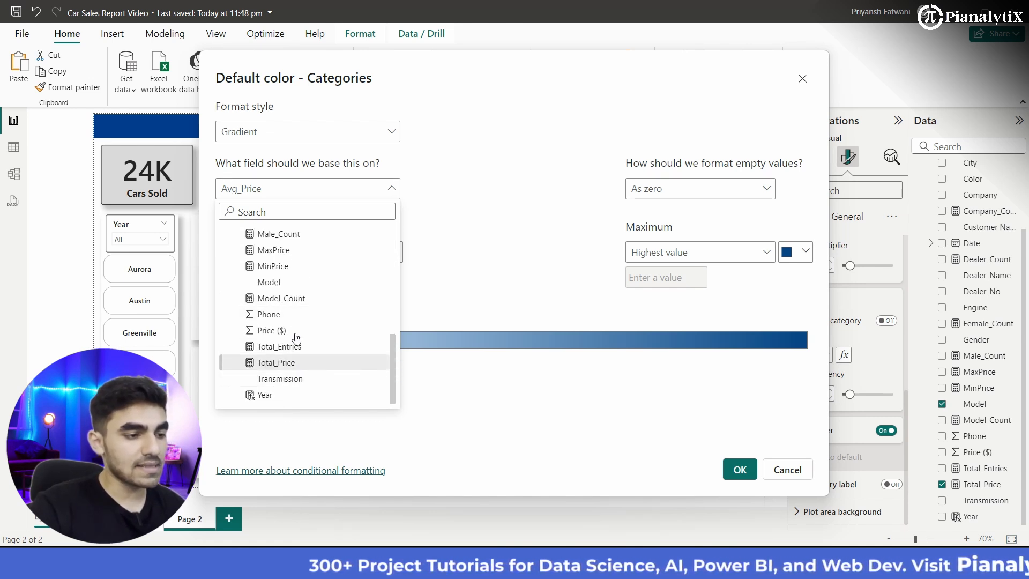
scroll(305, 324, "up", 3)
scroll(307, 326, "up", 1)
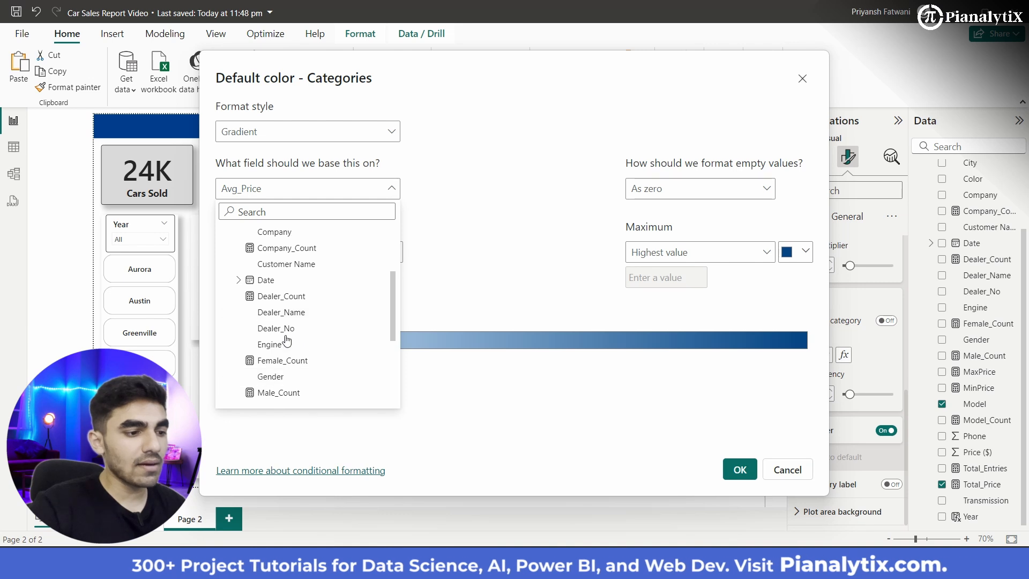
scroll(290, 322, "up", 5)
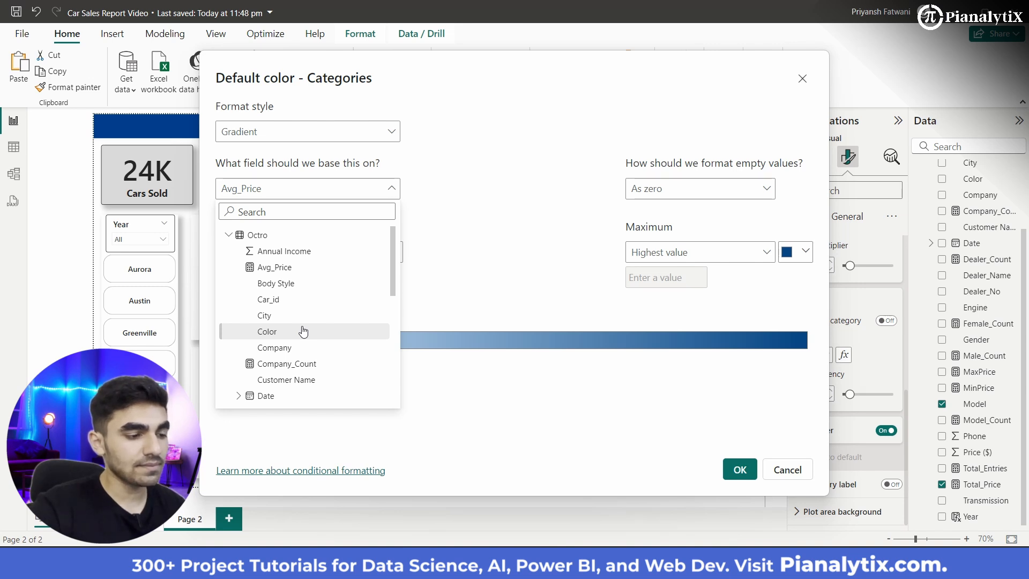
scroll(303, 331, "down", 5)
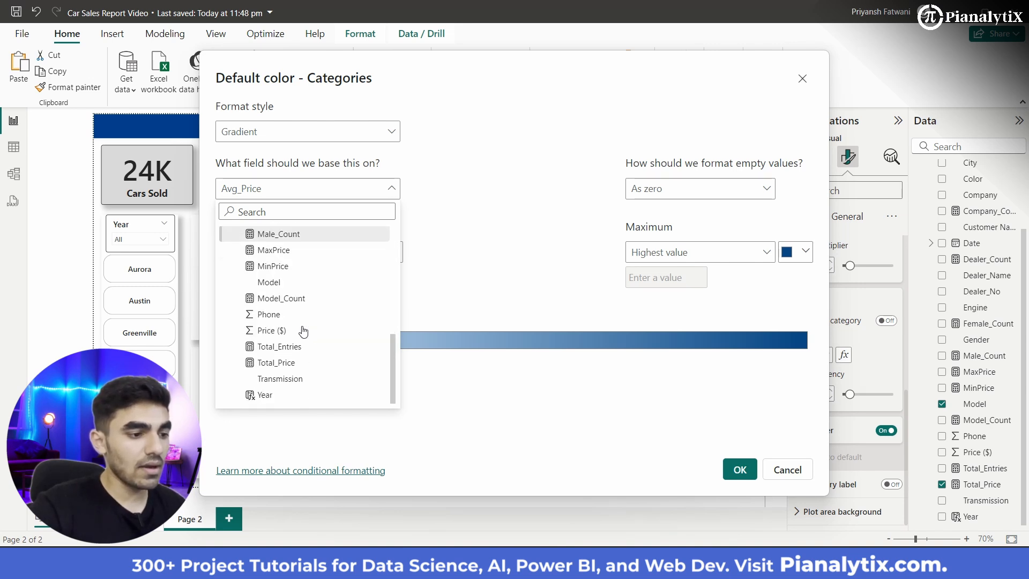
scroll(303, 332, "up", 3)
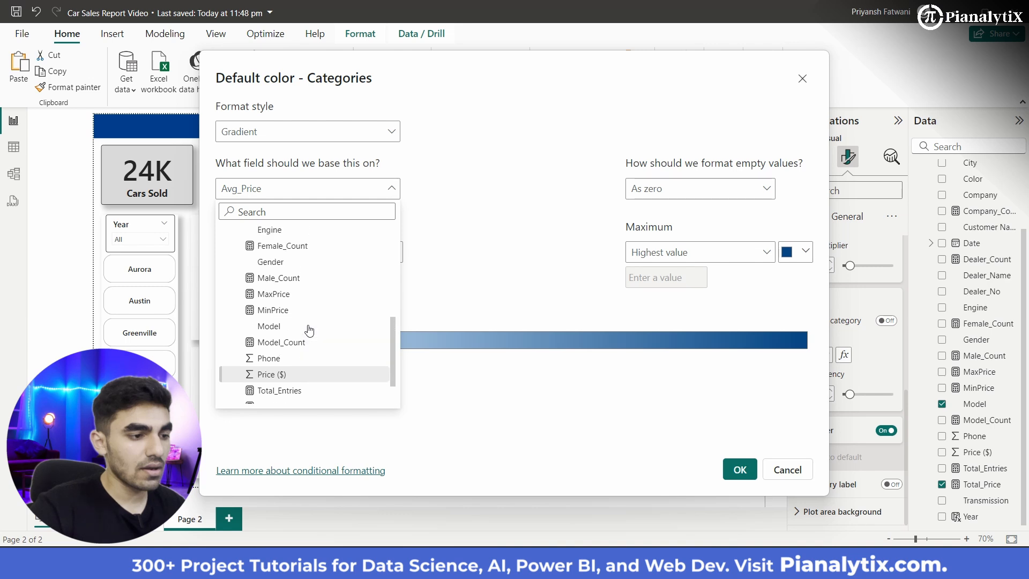
scroll(308, 331, "up", 5)
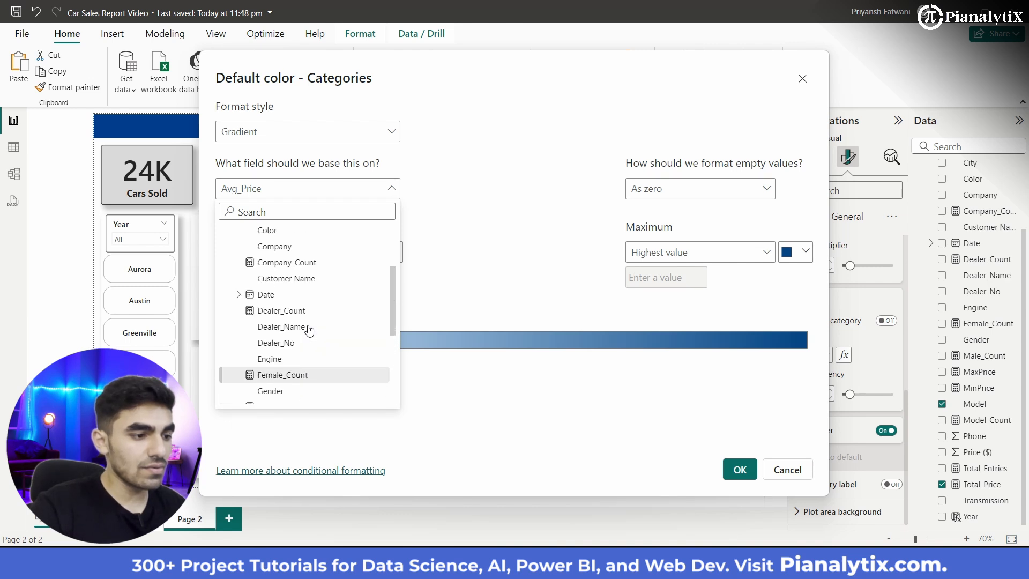
scroll(309, 331, "up", 3)
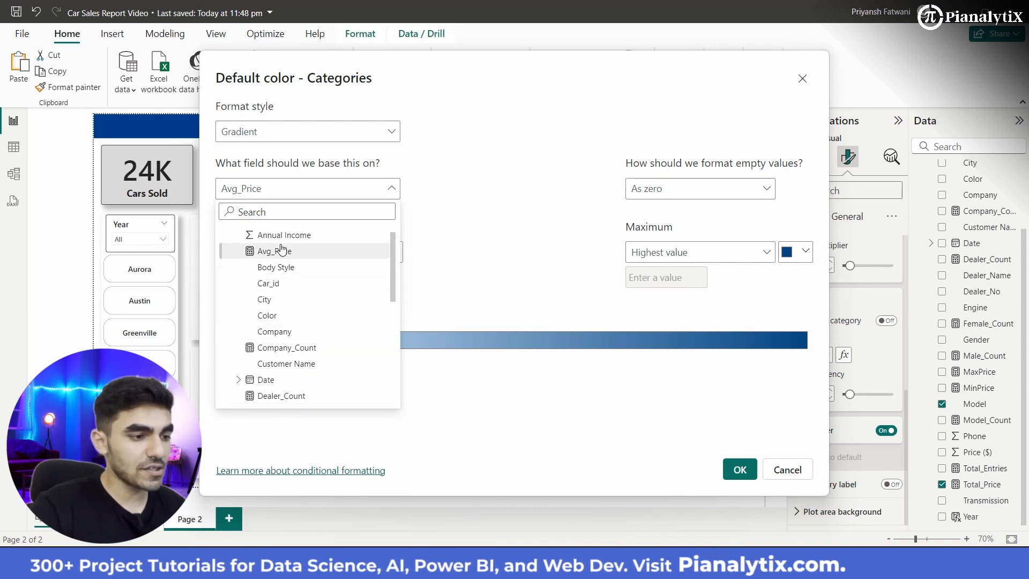
left_click(281, 250)
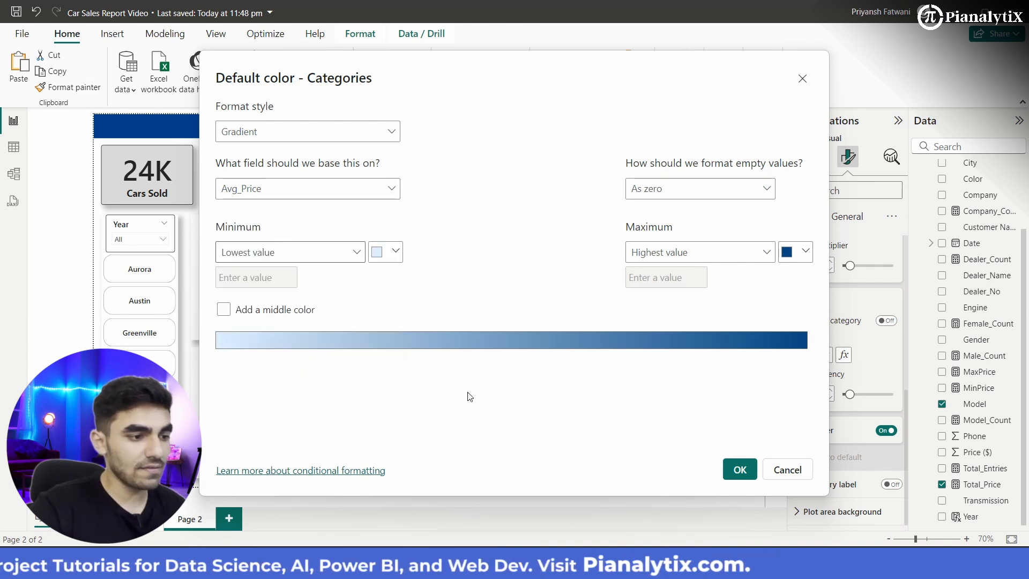
left_click(740, 472)
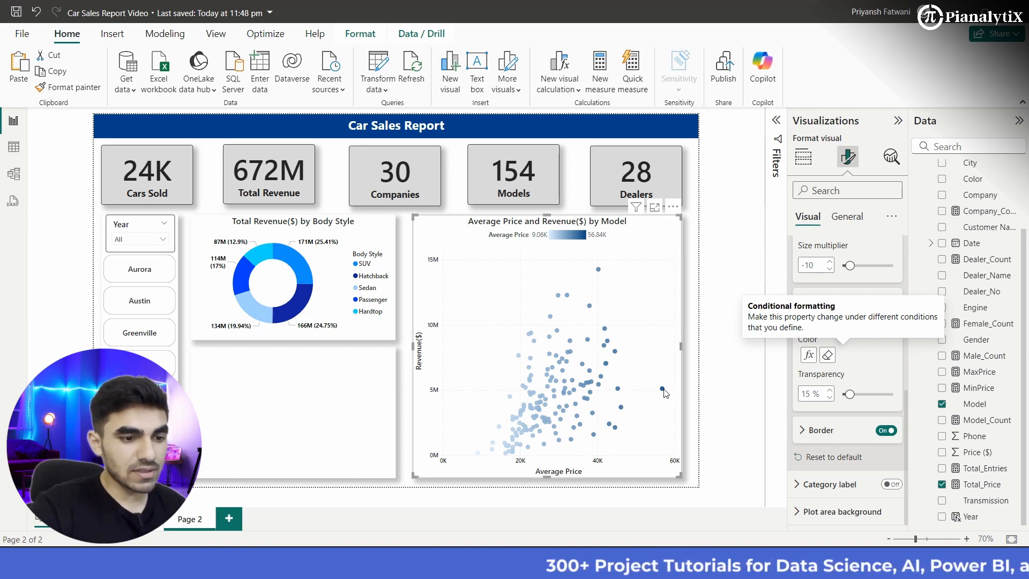
mouse_move(665, 393)
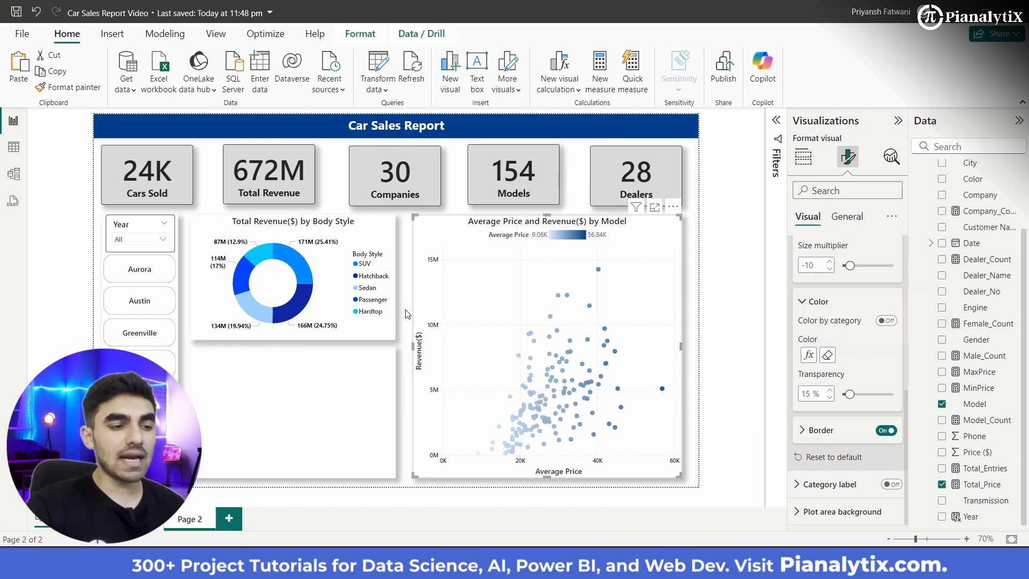
left_click(347, 396)
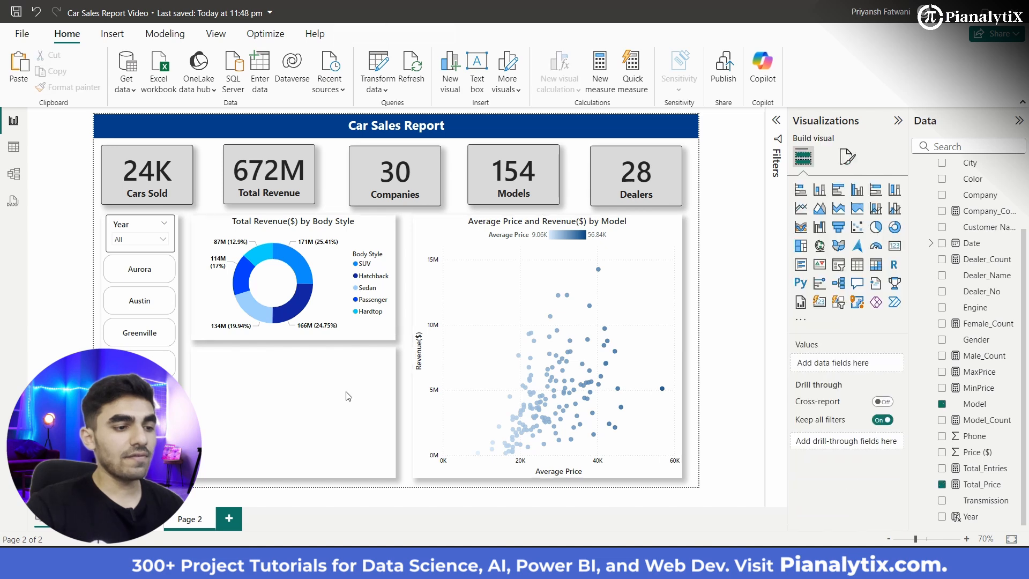
Step: Add a stacked column chart to Page 2 and place it over the empty panel below the donut chart
left_click(343, 409)
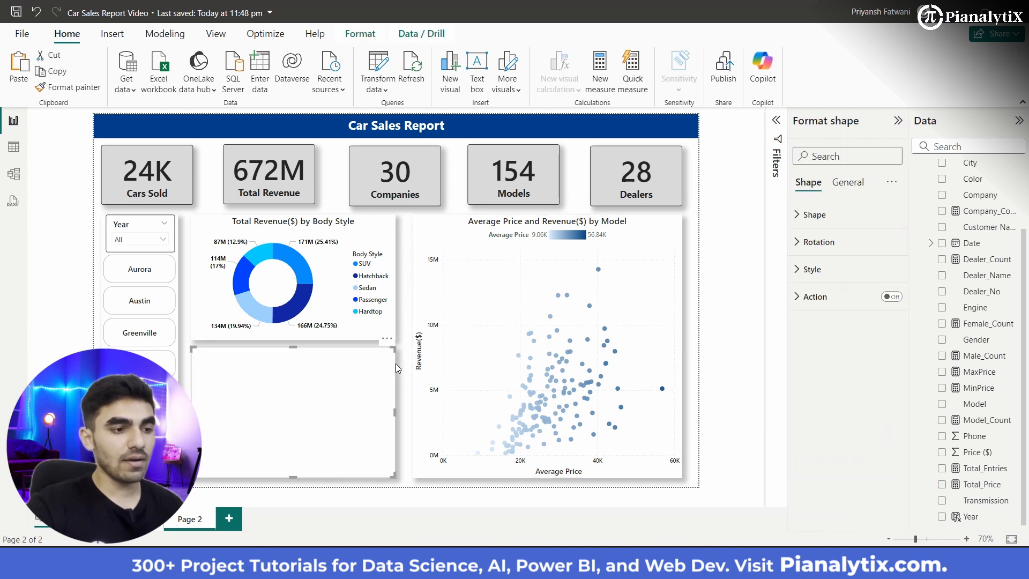
left_click(687, 245)
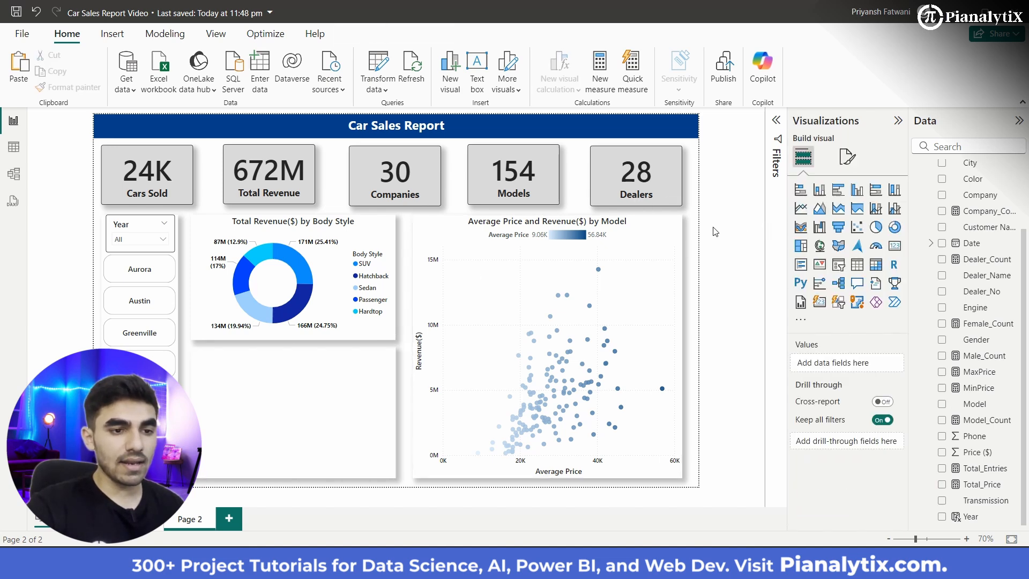
left_click(820, 190)
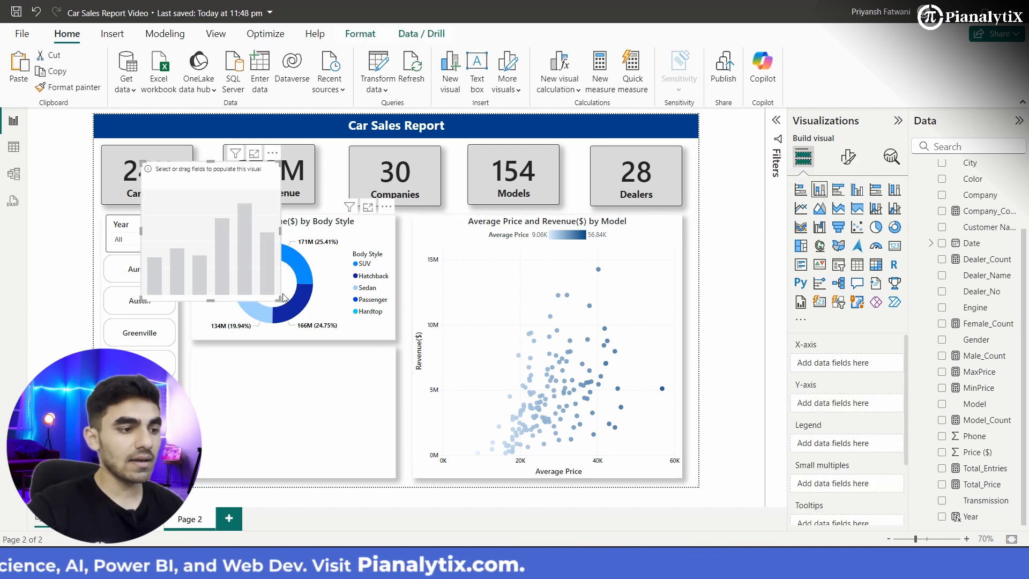
left_click_drag(279, 299, 350, 449)
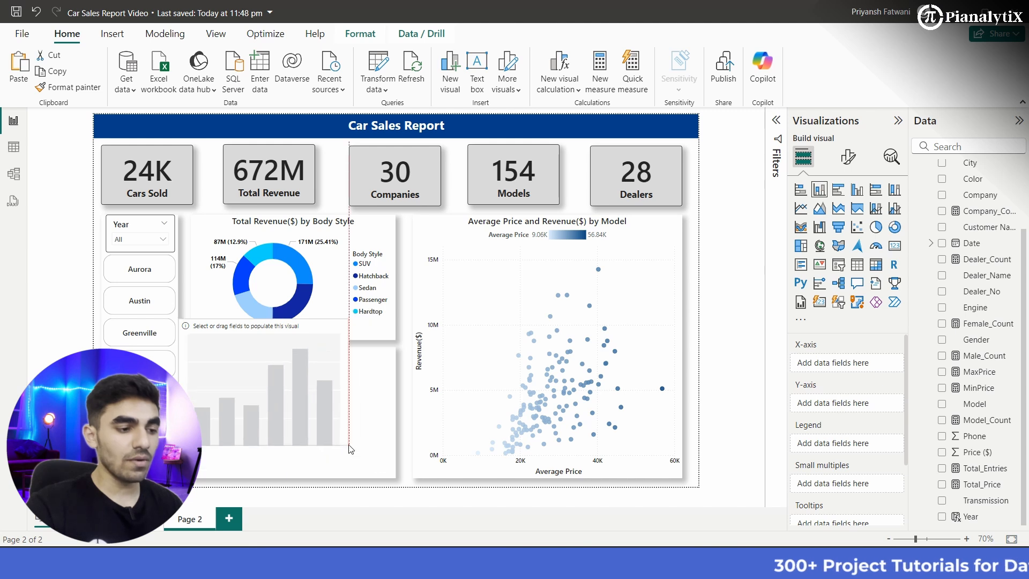
left_click_drag(313, 414, 328, 436)
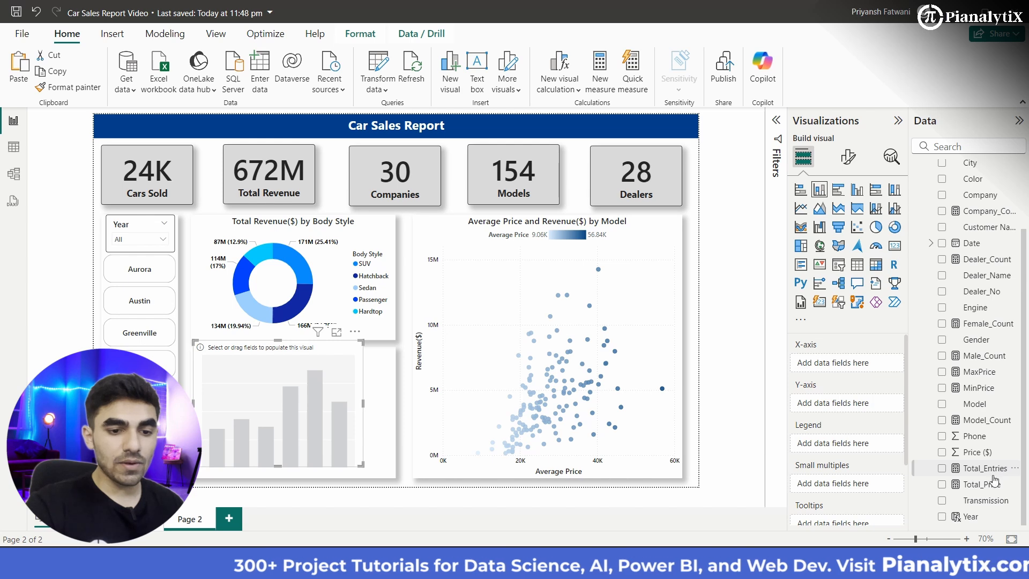
Step: Plot Total_Price on the Y-axis by Customer Name on the X-axis, and enlarge the column chart toward the panel's edges
left_click_drag(982, 484, 861, 404)
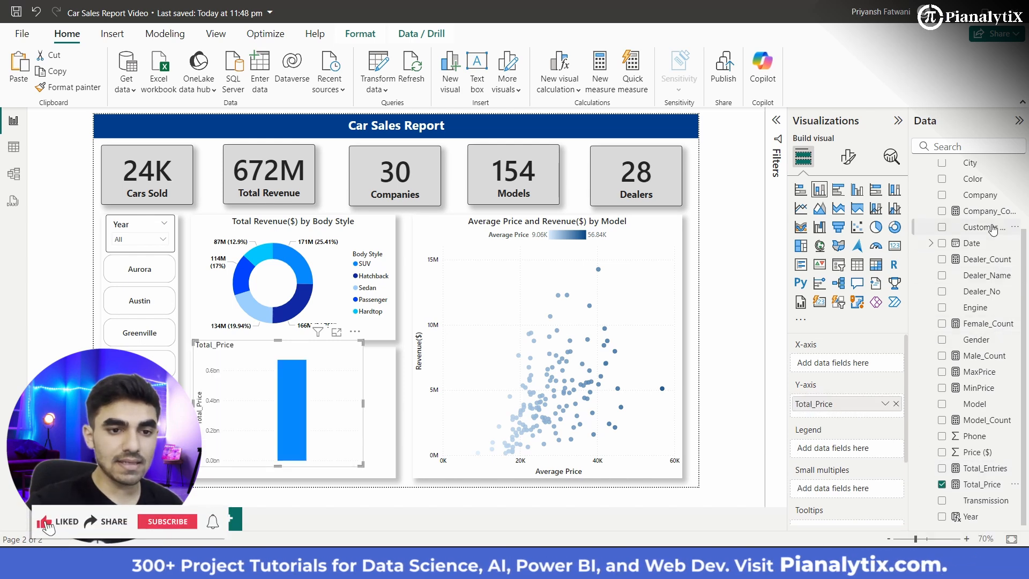
left_click_drag(870, 368, 869, 368)
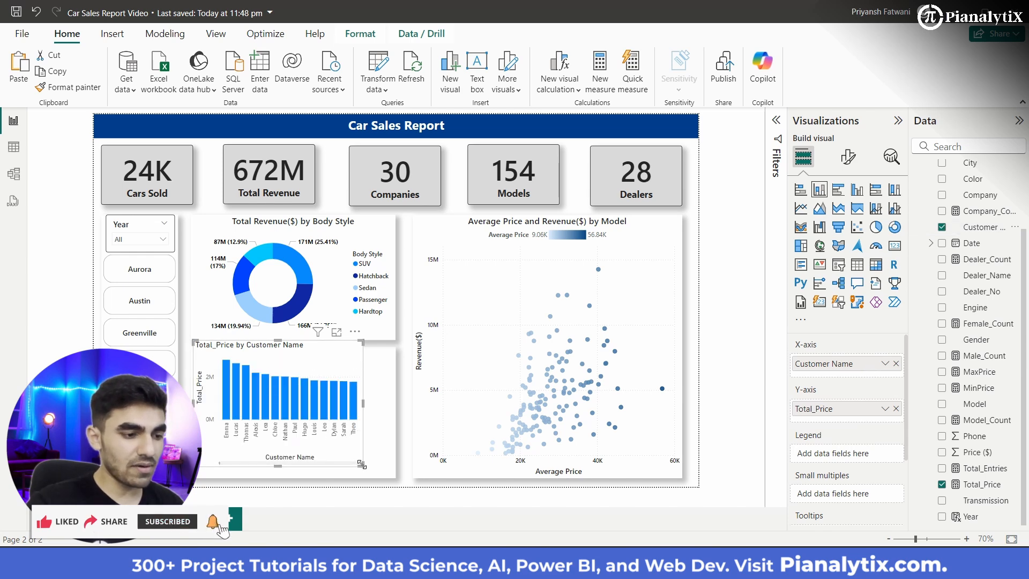
left_click_drag(361, 465, 391, 478)
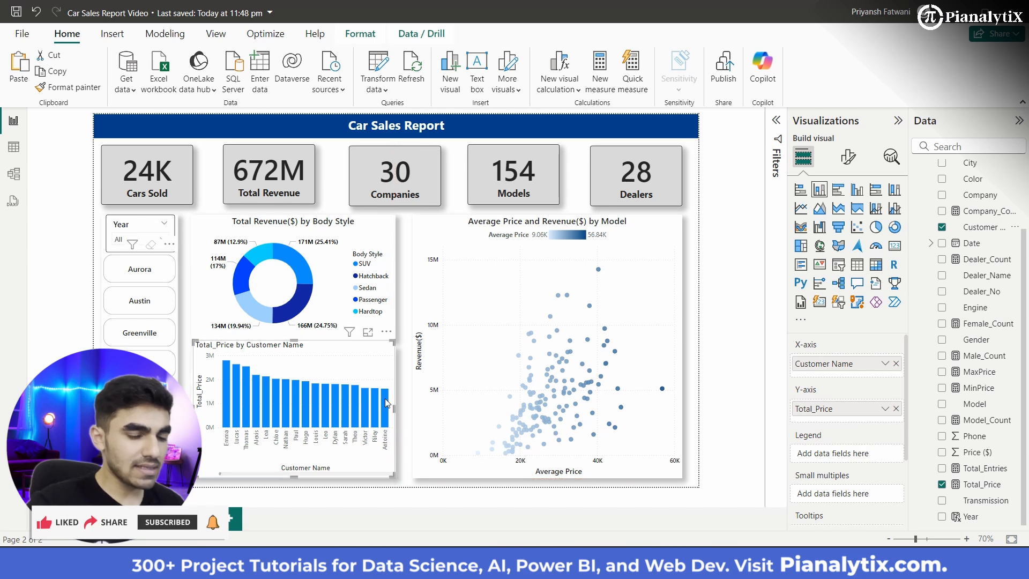
Step: Apply a Top N filter on Customer Name to the column chart, showing the top 5 by Total_Price
left_click(775, 122)
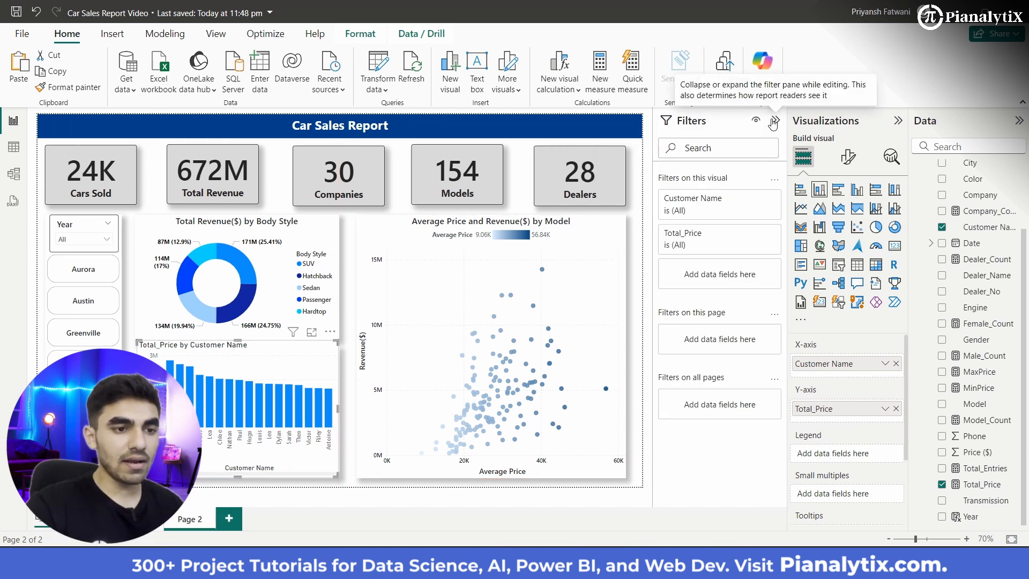
left_click(756, 199)
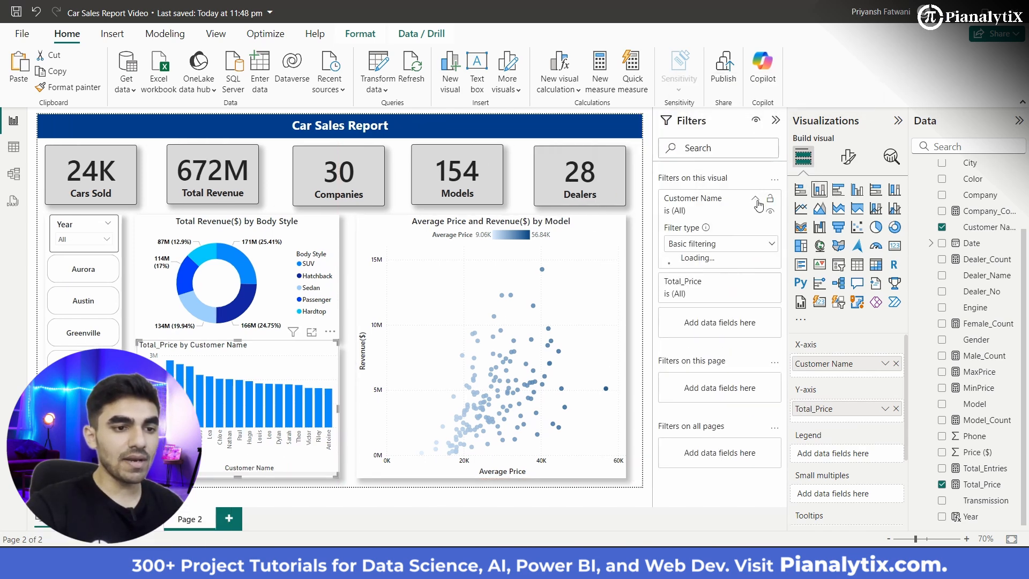
left_click(755, 248)
left_click(725, 296)
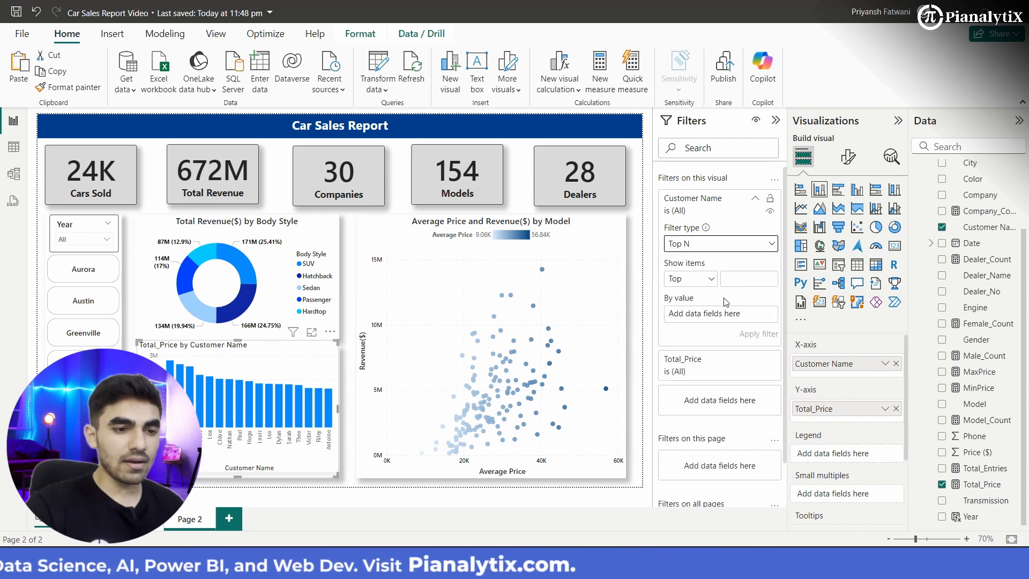
left_click(749, 279)
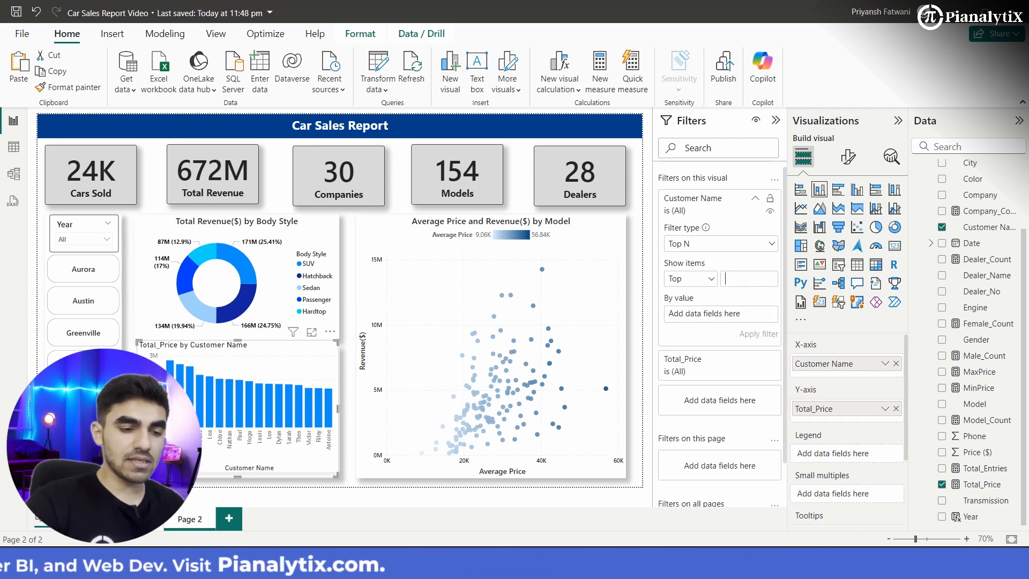
type("5")
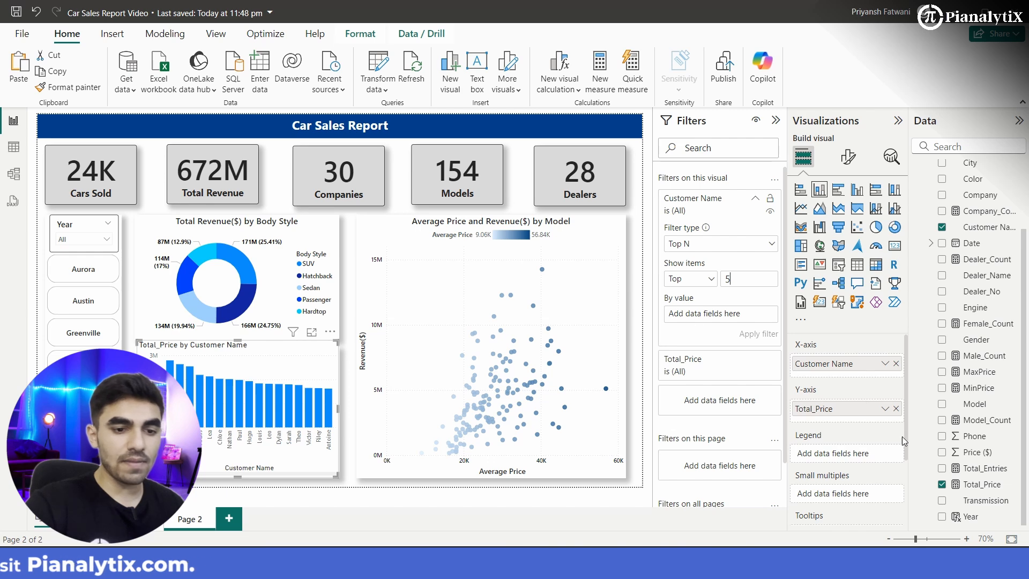
left_click_drag(982, 484, 728, 318)
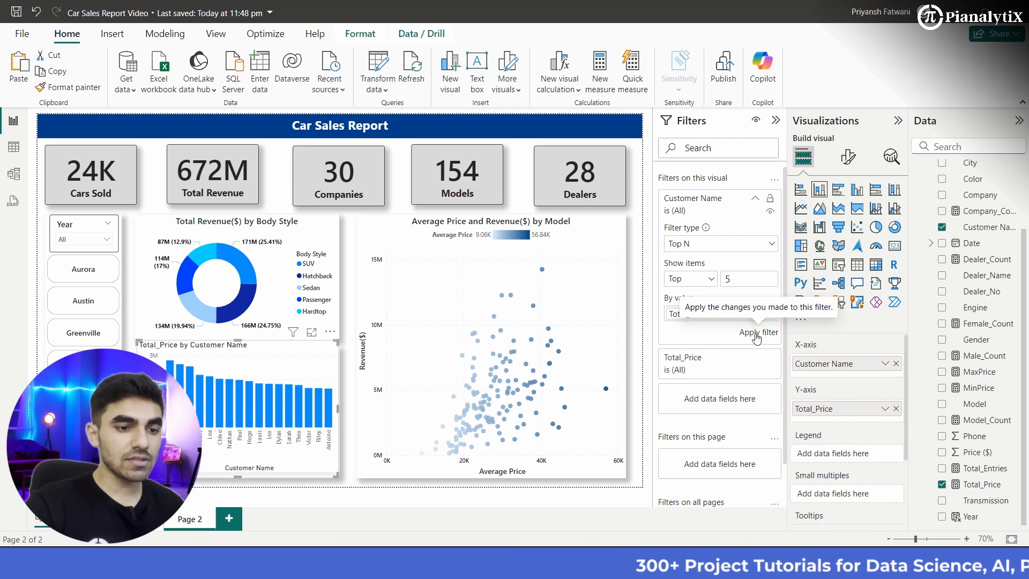
left_click(748, 337)
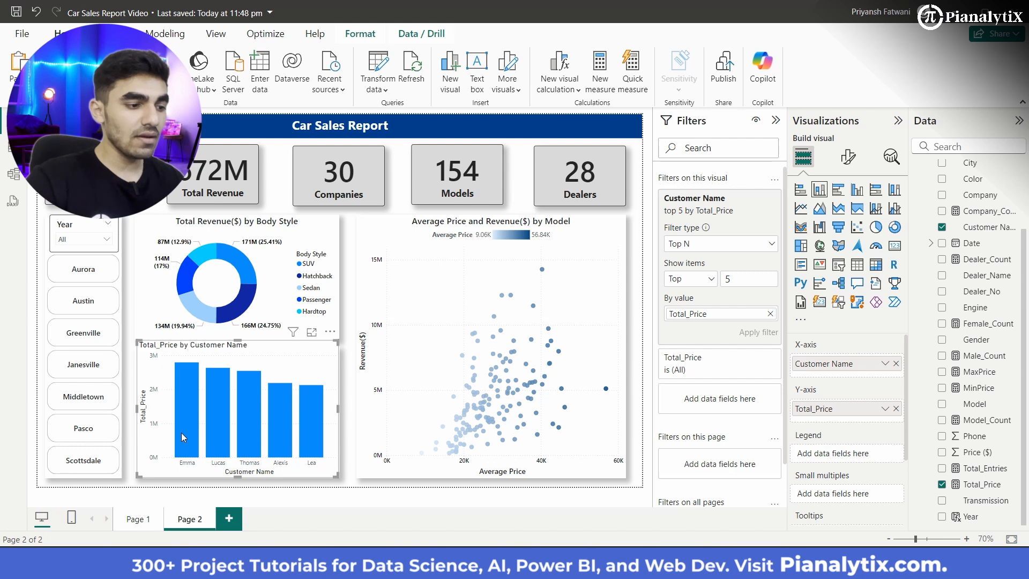
Step: Copy the formatting of Page 1's Revenue($) by Dealer chart onto the customer column chart on Page 2
left_click(137, 519)
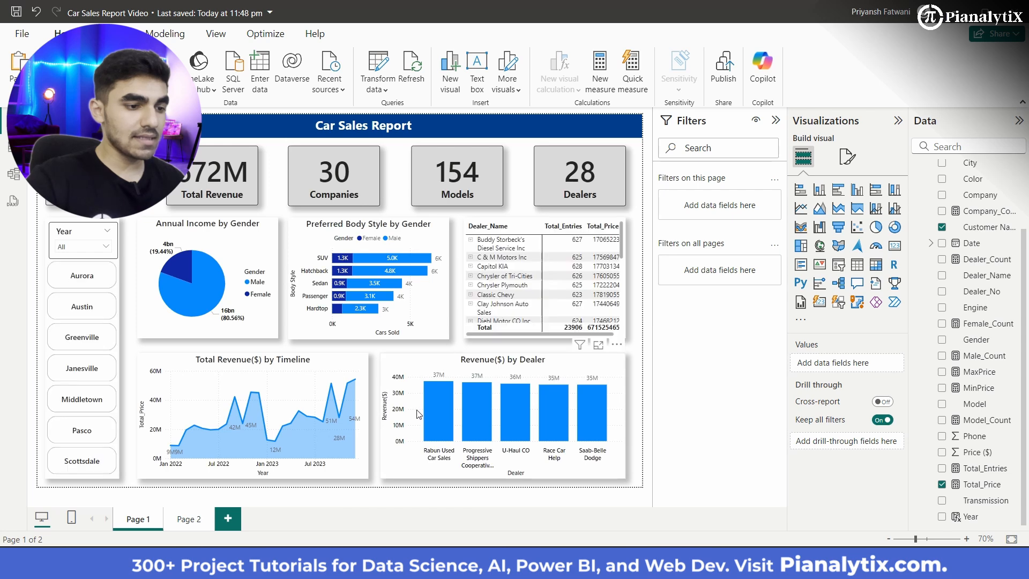
left_click(419, 414)
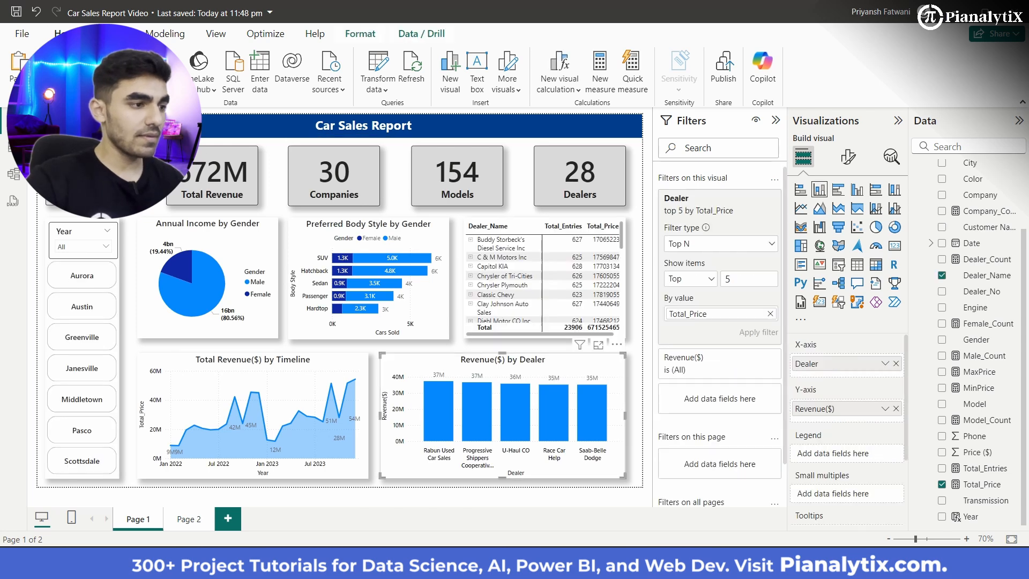
left_click(187, 519)
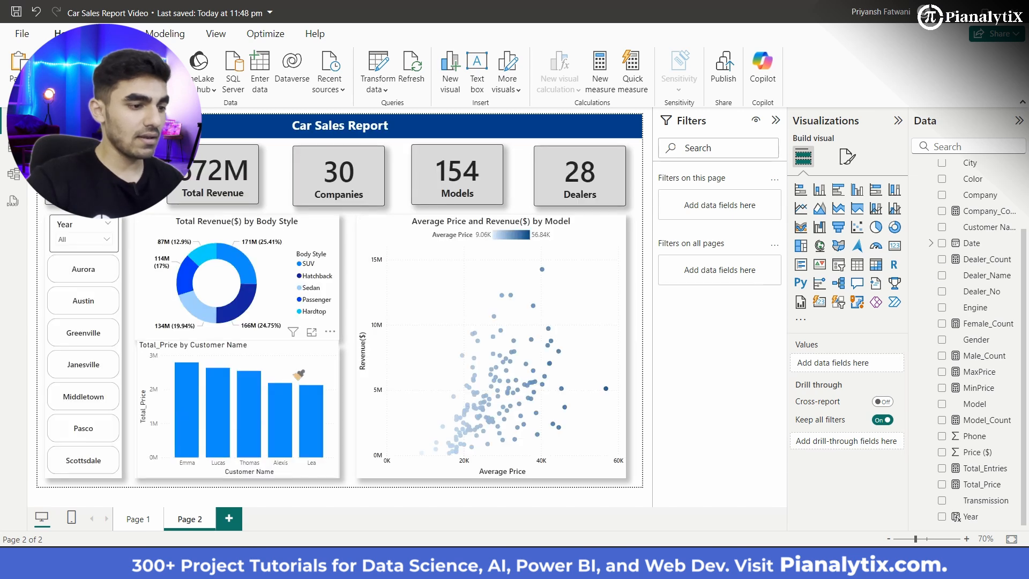
left_click(298, 374)
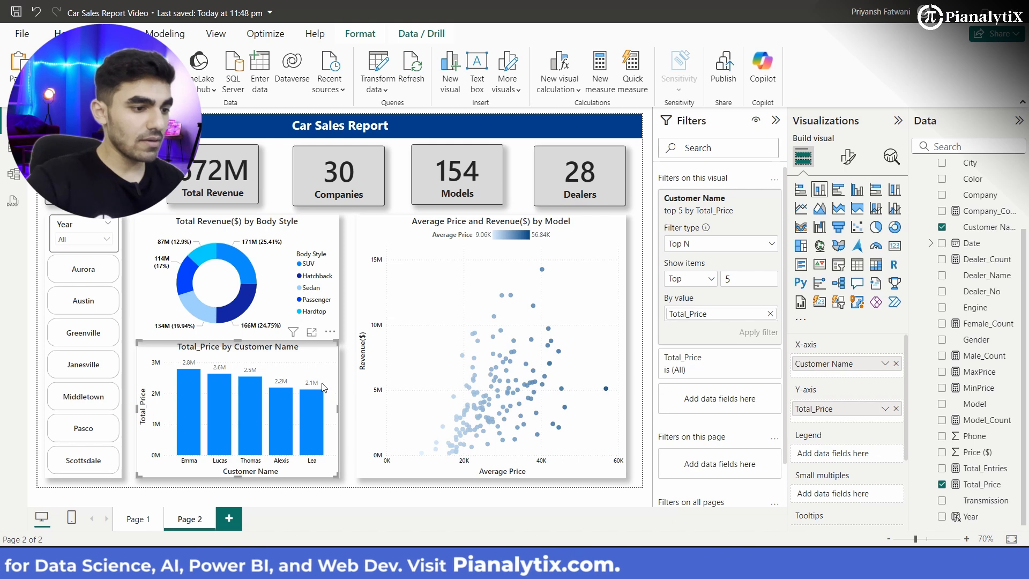
Step: Move and resize the customer column chart to fit within its white panel, deselect it and collapse the Filters pane
mouse_move(324, 388)
left_mouse_down()
mouse_move(311, 416)
mouse_move(316, 407)
left_mouse_up()
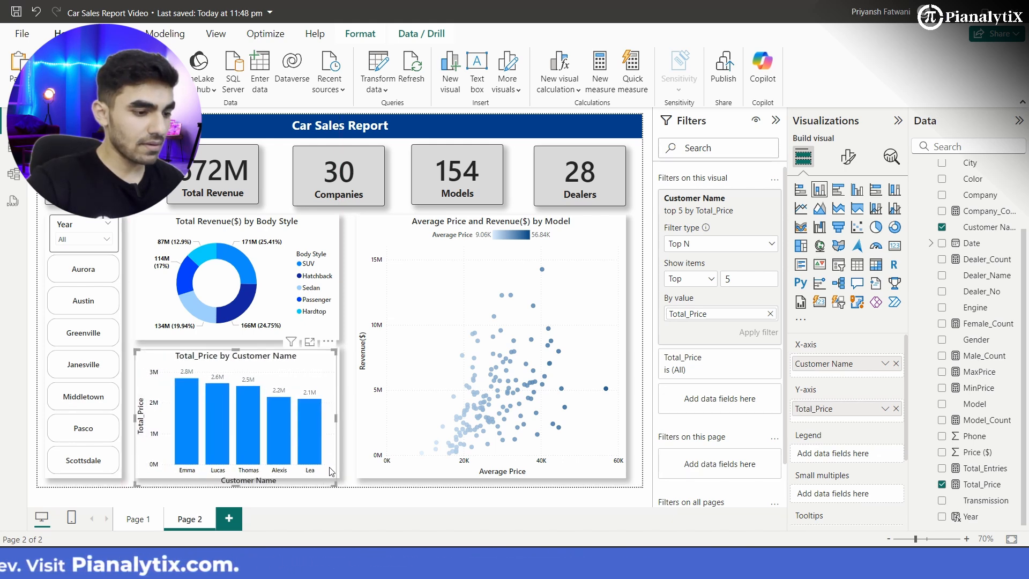
left_click_drag(339, 485, 338, 476)
left_click_drag(135, 349, 136, 348)
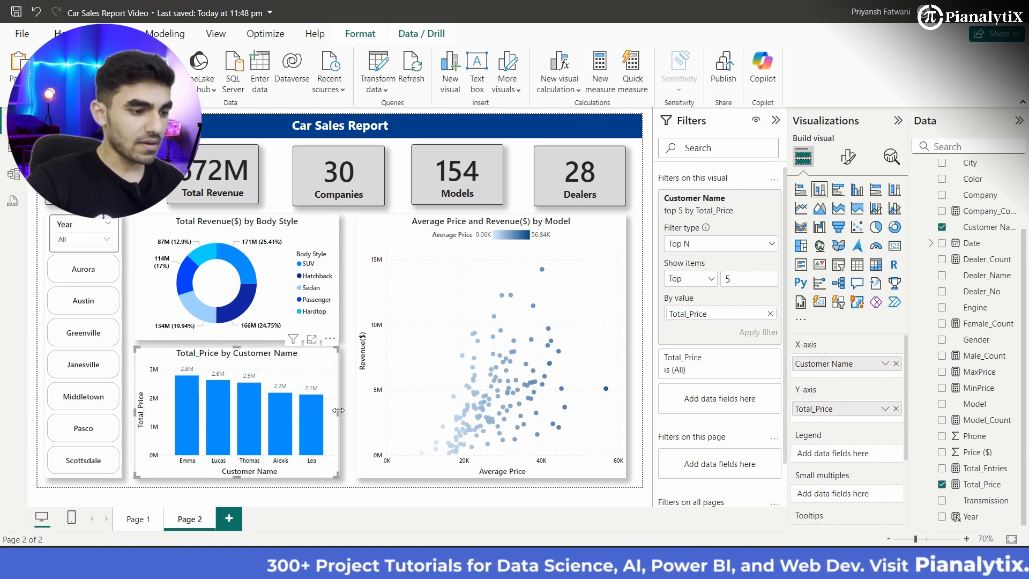
left_click_drag(336, 410, 343, 407)
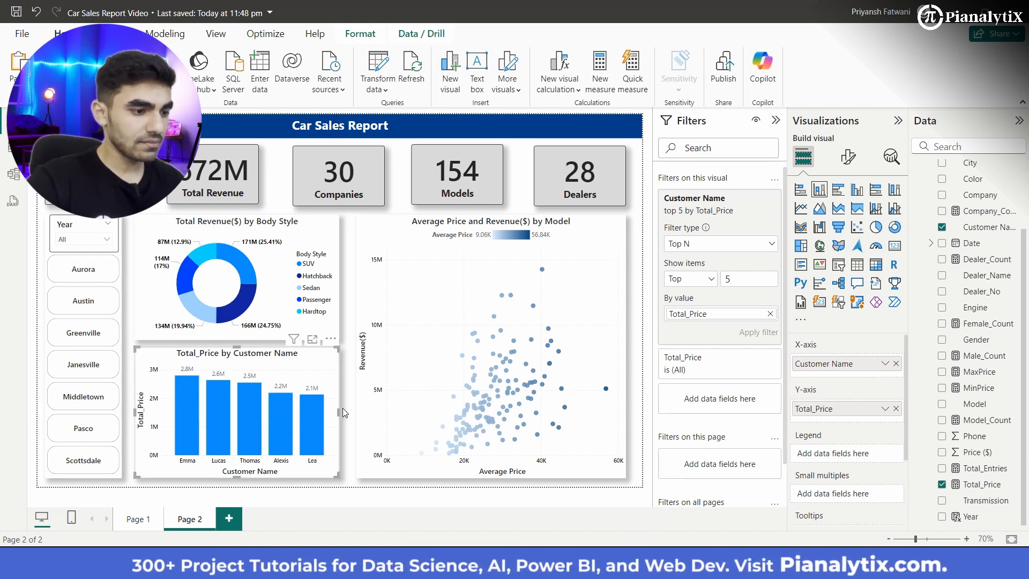
left_click(352, 418)
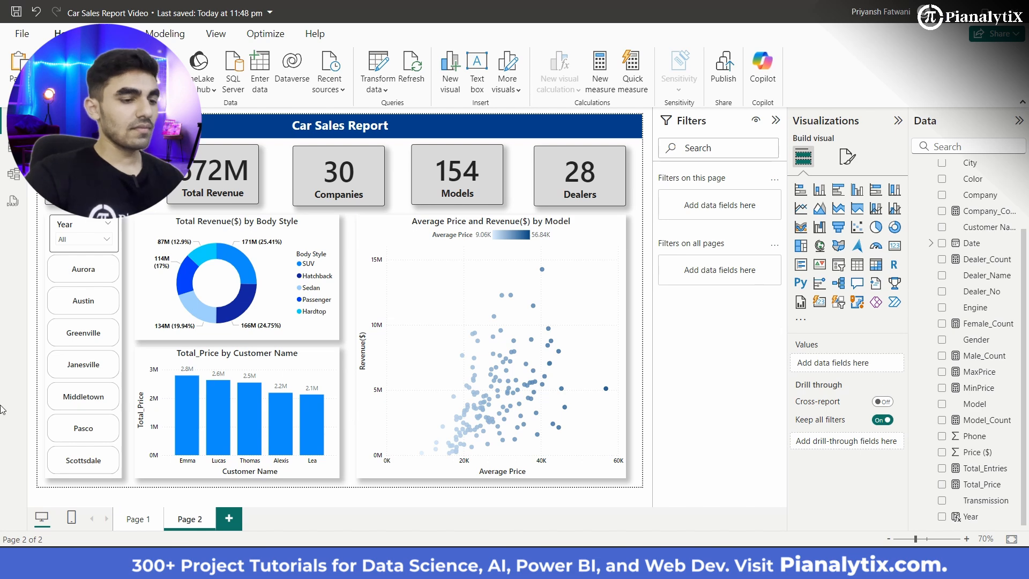
left_click(776, 121)
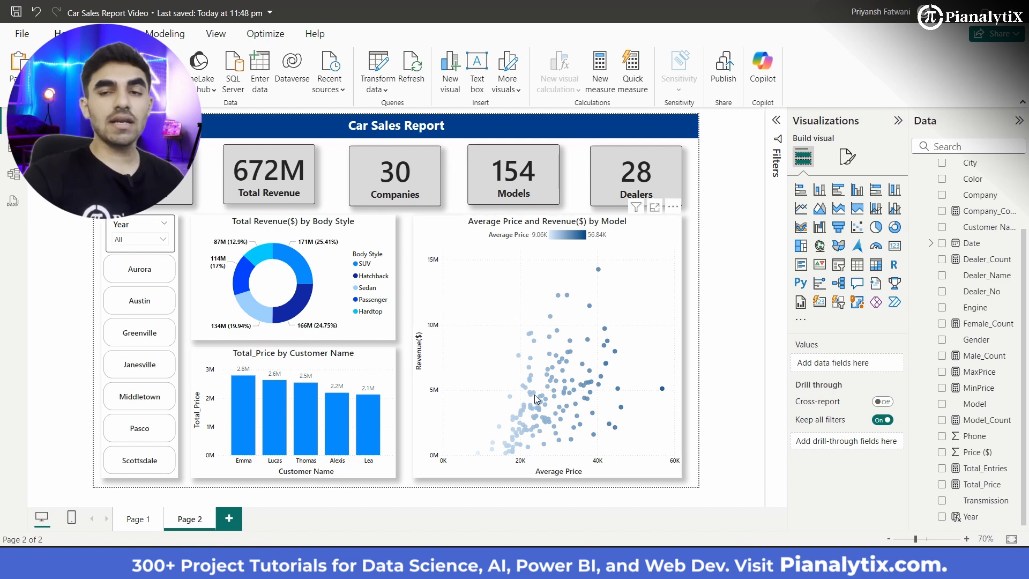
Step: Retitle the Revenue($) by Dealer column chart on Page 1 as "Top 5 Dealer by Revenue($)"
mouse_move(535, 395)
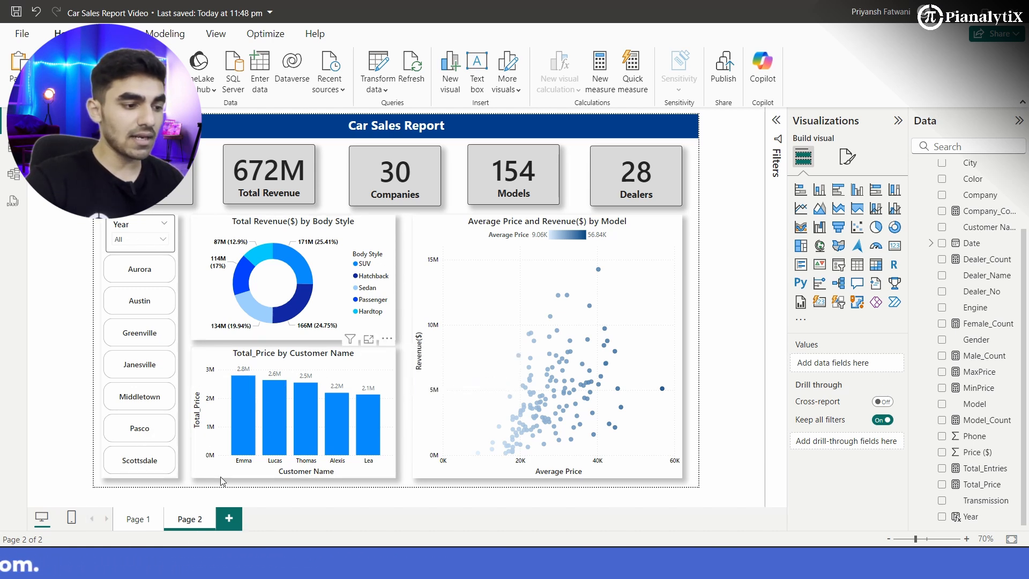
left_click(152, 524)
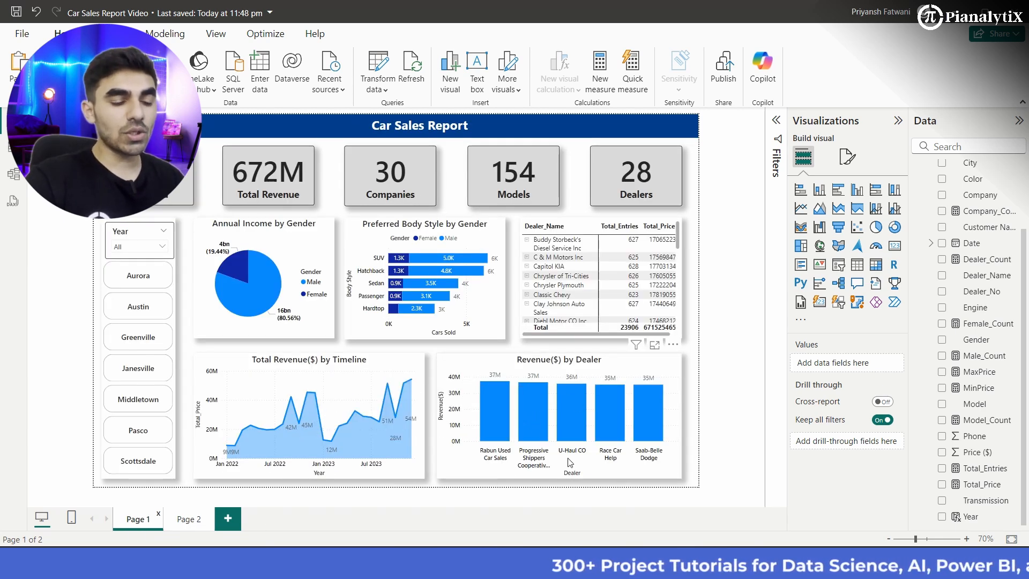
mouse_move(657, 436)
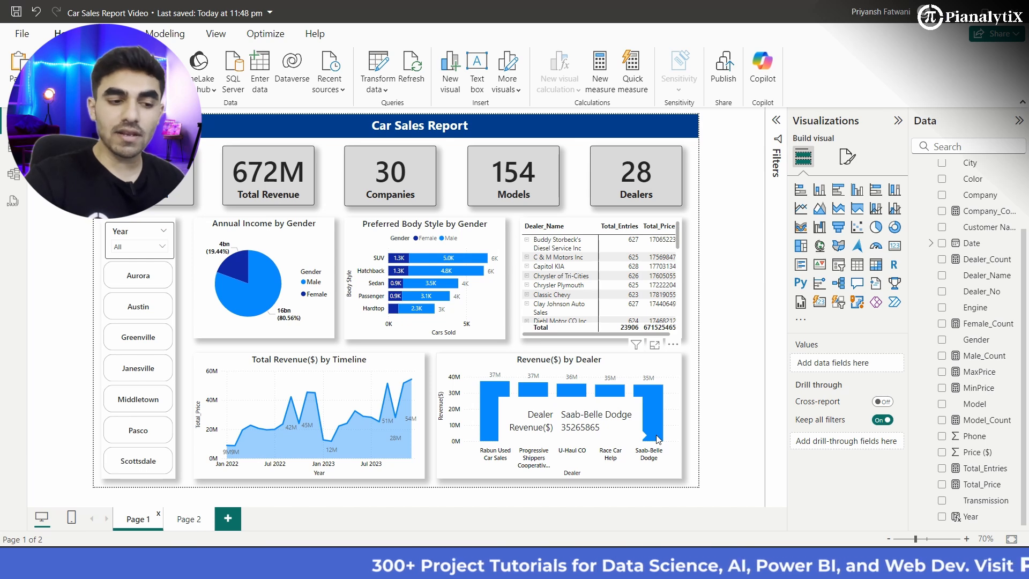
mouse_move(488, 418)
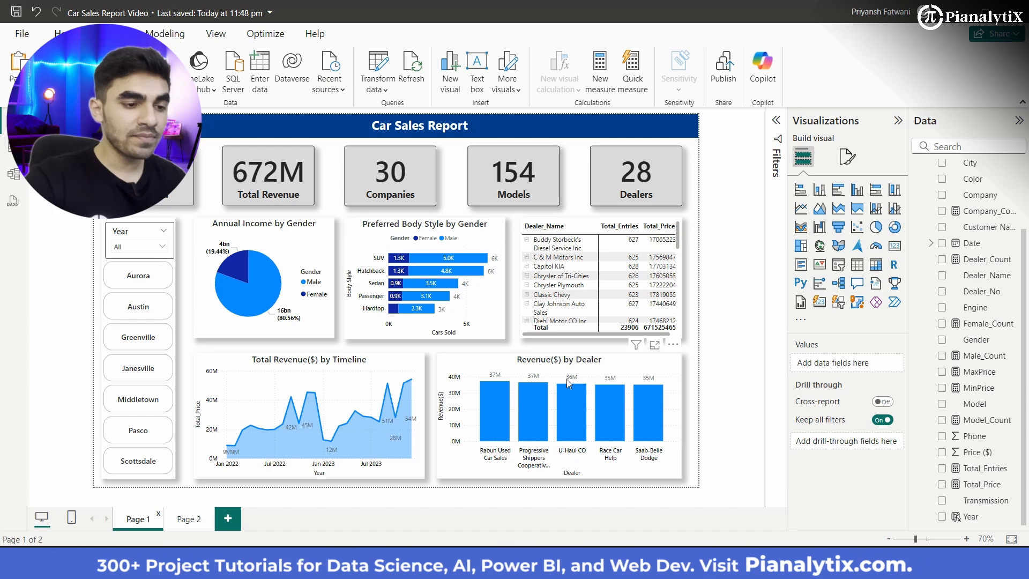
left_click(589, 379)
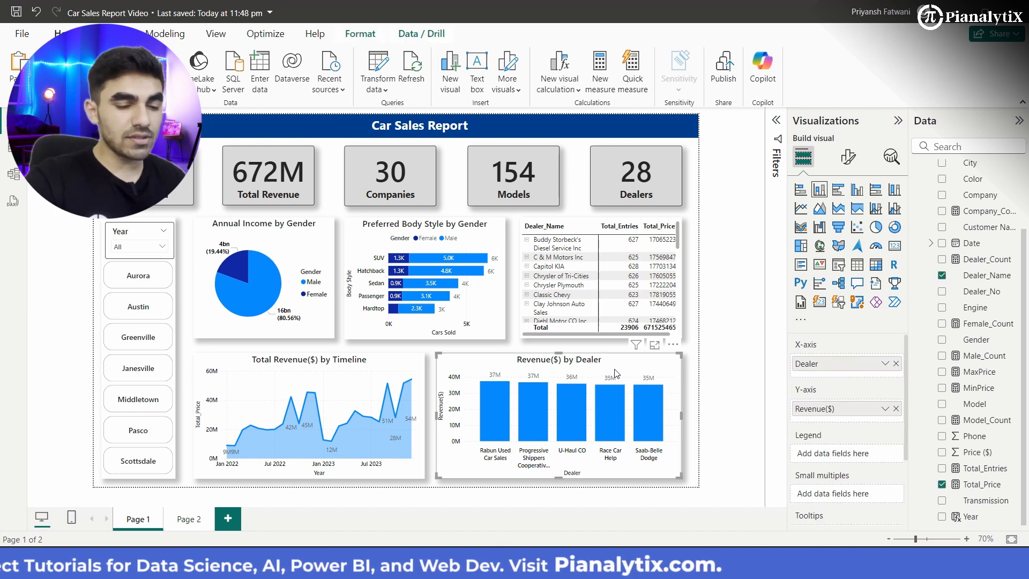
left_click(848, 156)
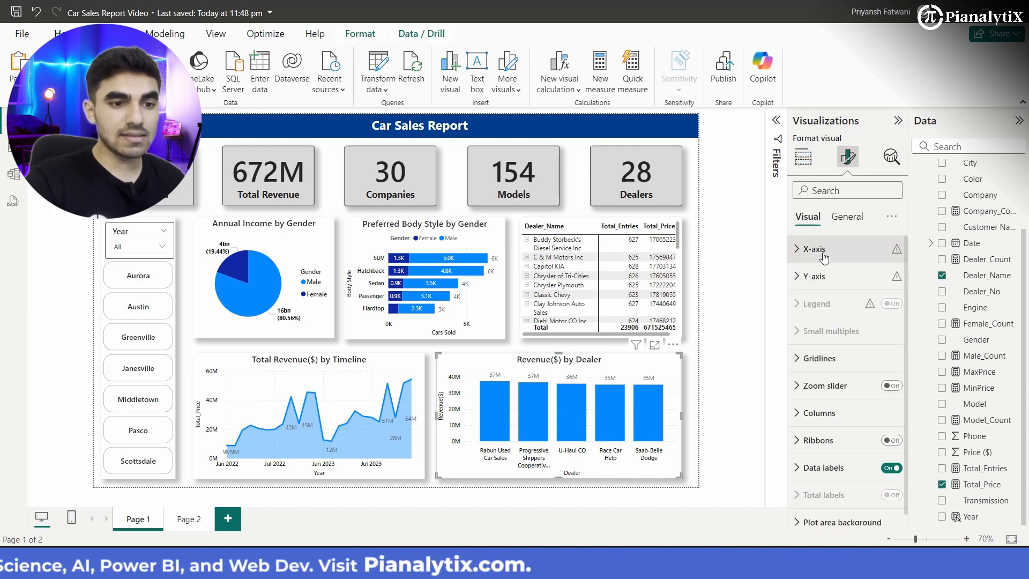
left_click(858, 216)
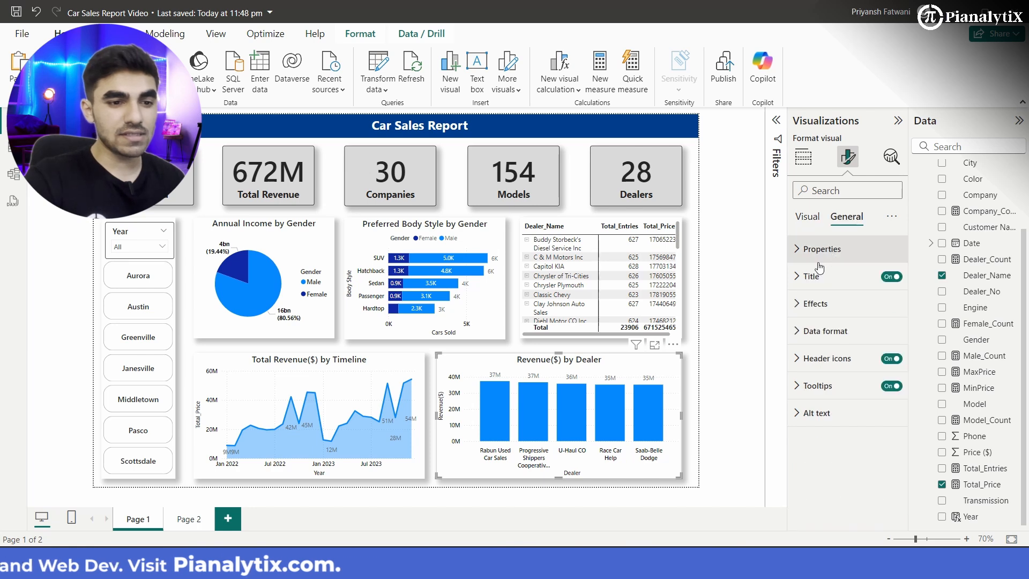
left_click(810, 284)
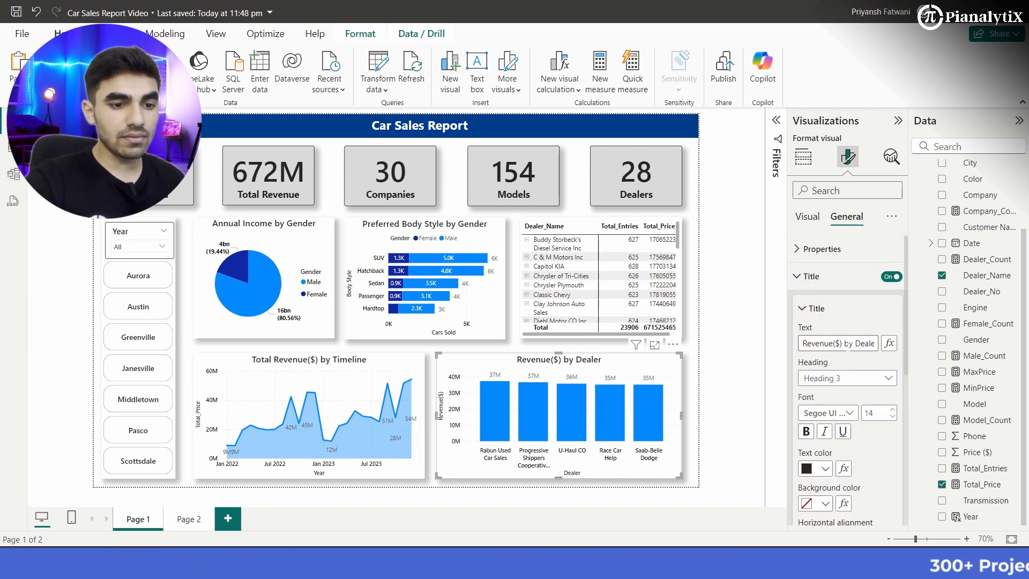
left_click_drag(857, 343, 790, 346)
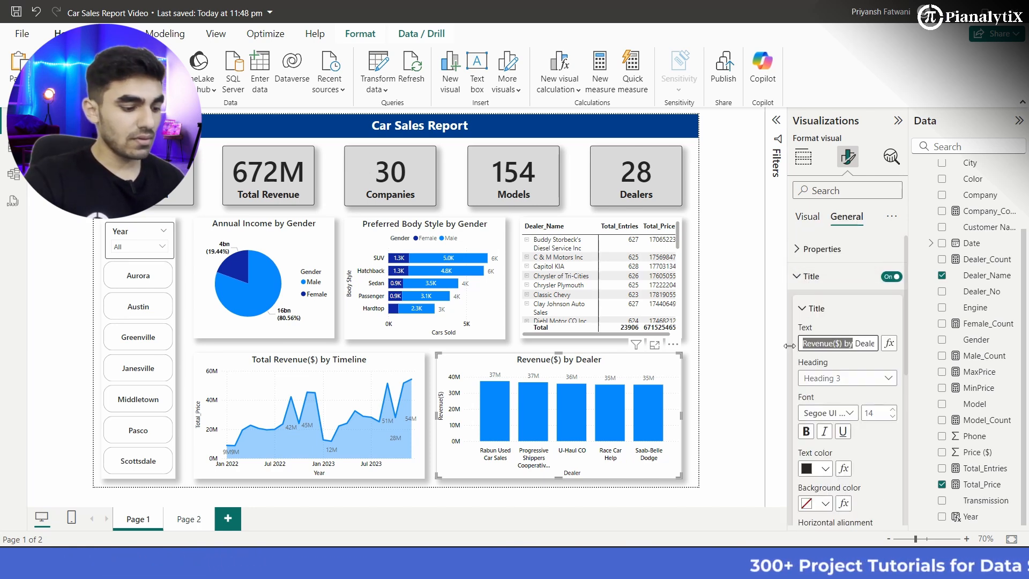
key("BackSpace")
type("Top ")
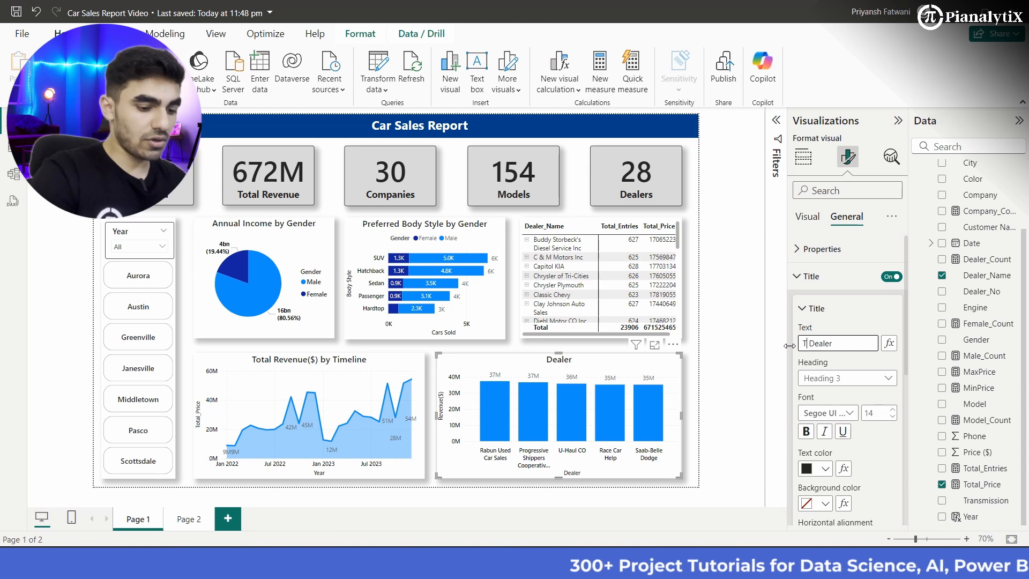
type("5 Dealer")
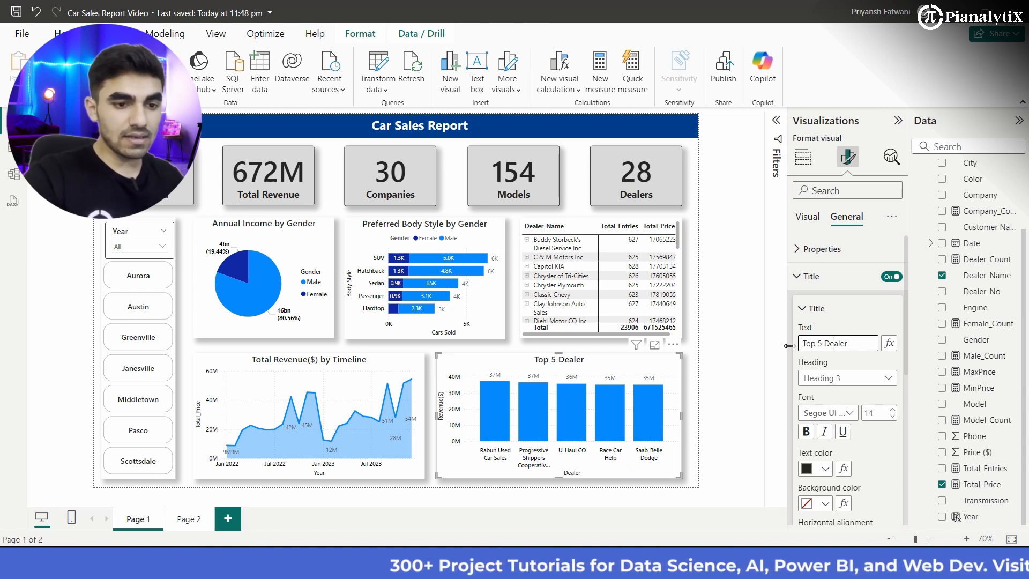
type(" Revenue($) by")
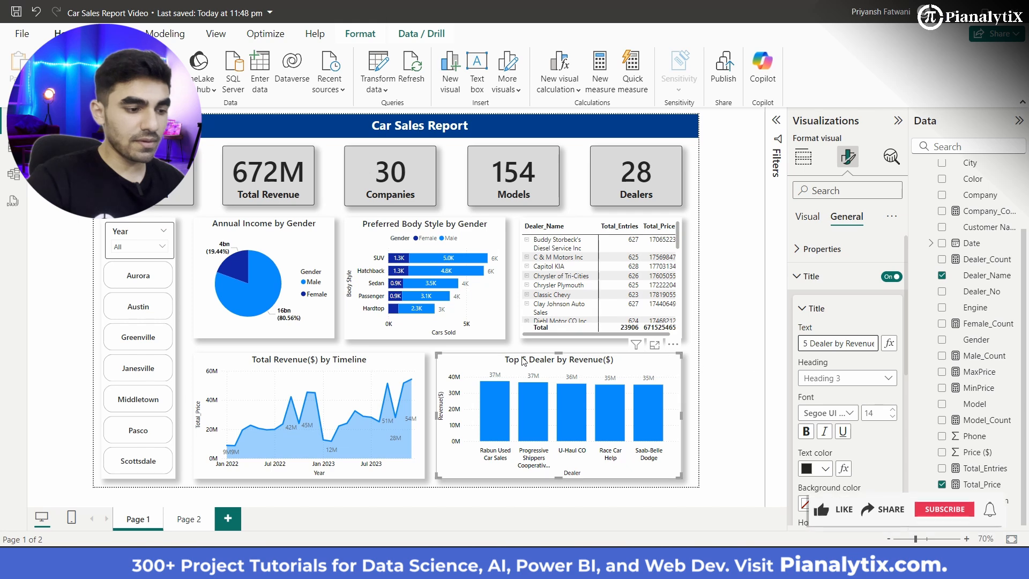
Step: Replace Customer Name with Company on the X-axis of the column chart on Page 2
left_click(188, 519)
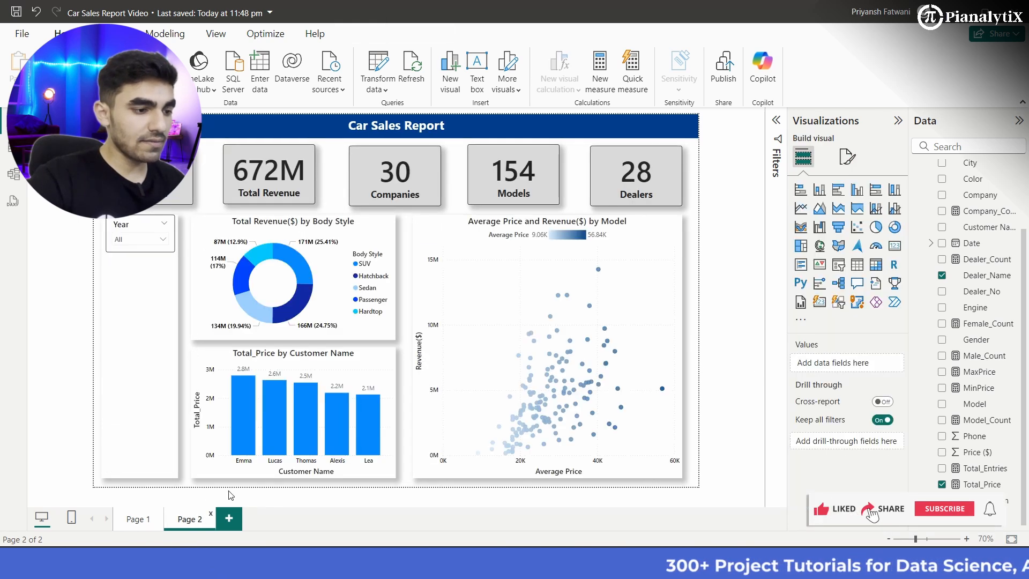
left_click(363, 379)
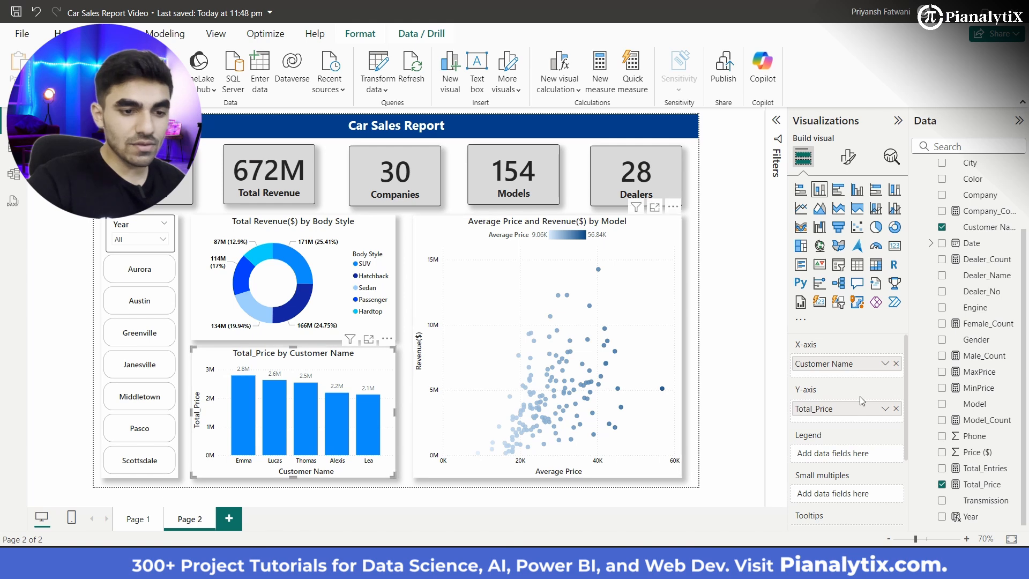
left_click(896, 364)
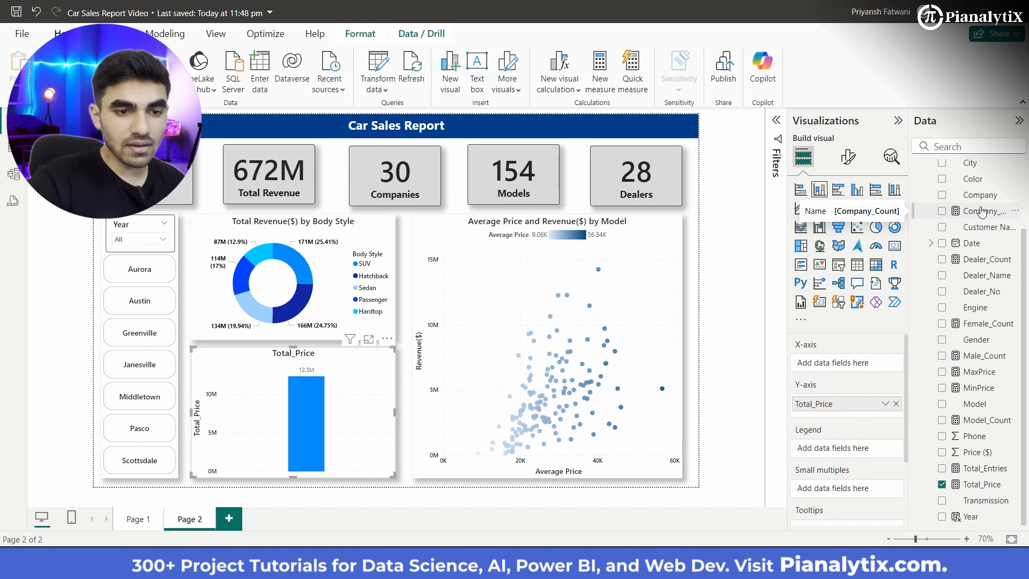
left_click_drag(981, 197, 855, 369)
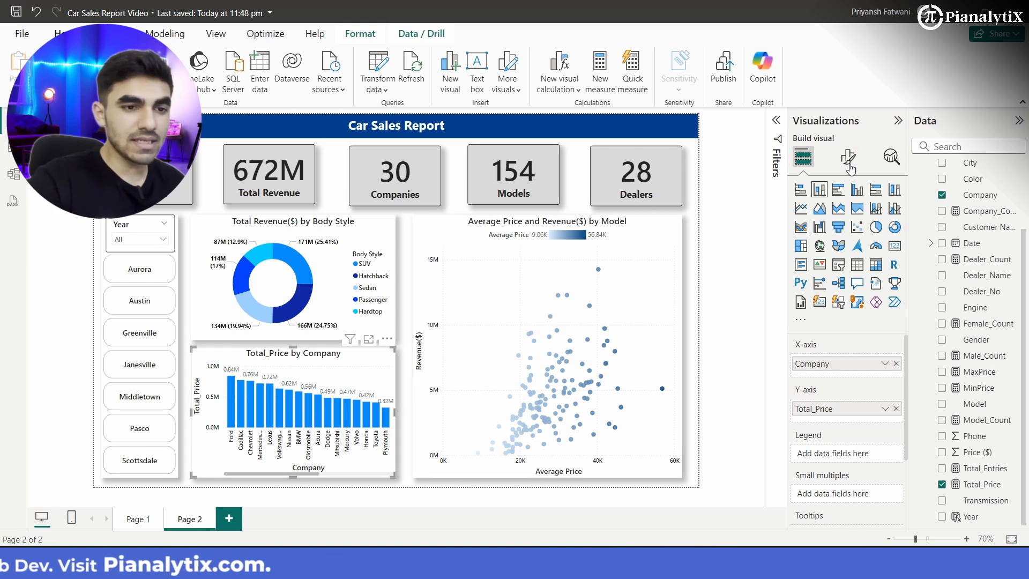
Step: Remove the chart's Customer Name filter and apply a Top N filter on Company, showing the top 5 by Total_Price
left_click(776, 120)
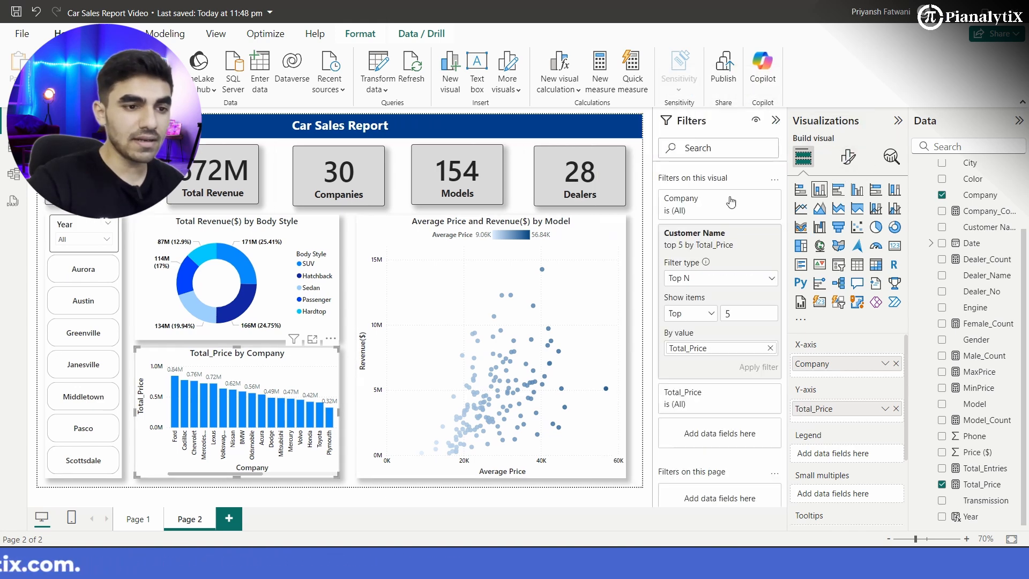
left_click(755, 201)
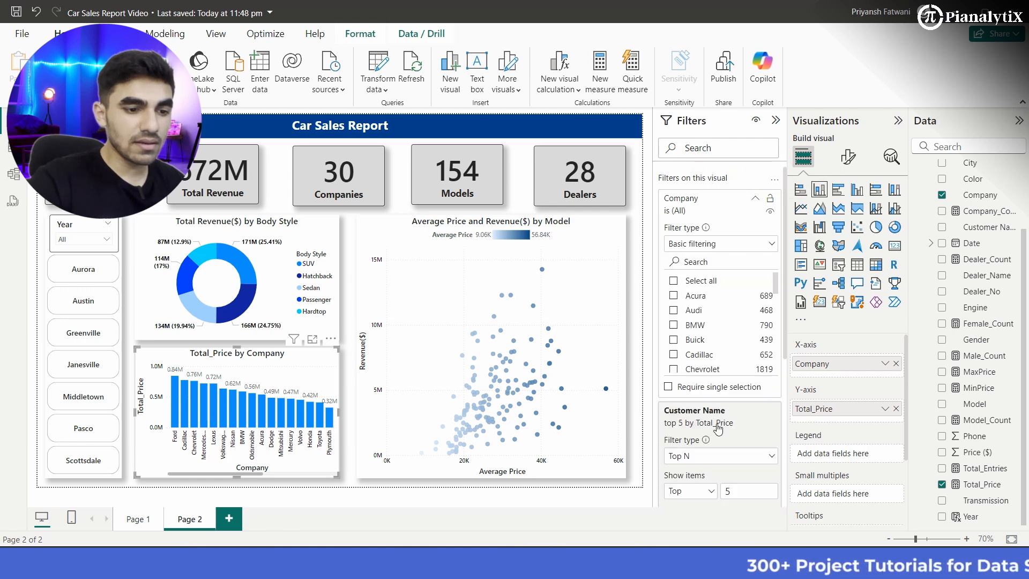
left_click(764, 247)
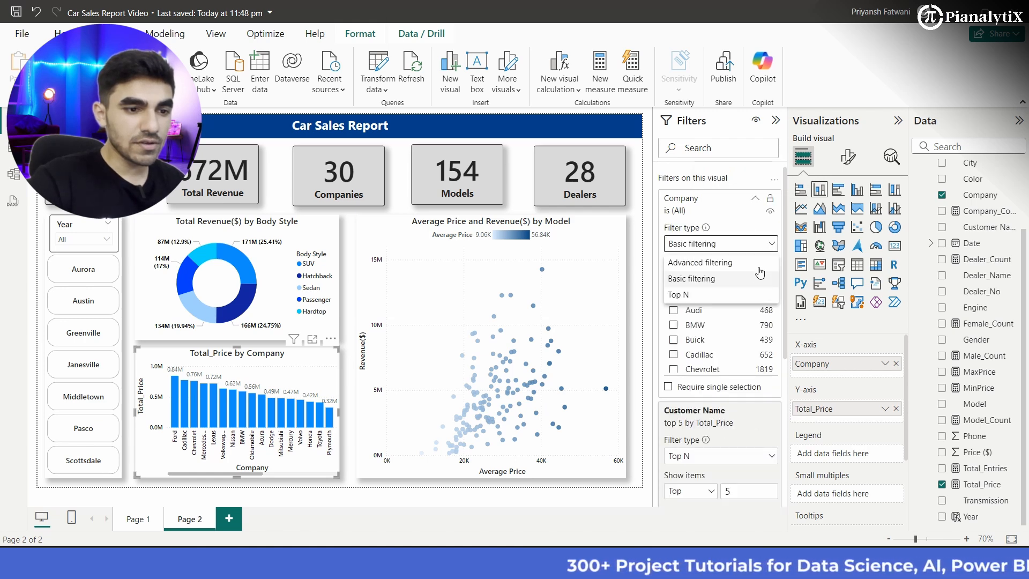
left_click(751, 296)
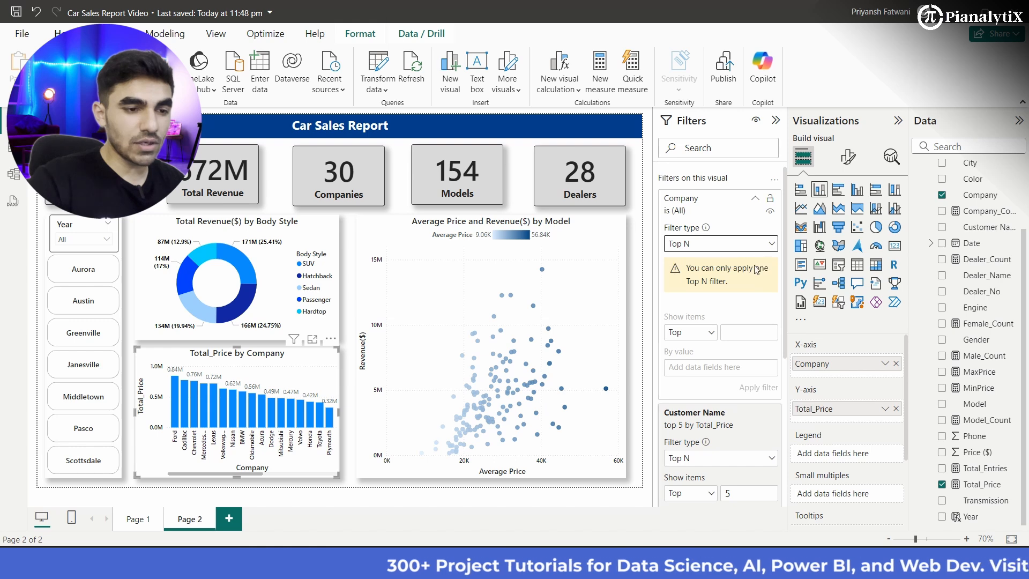
scroll(724, 322, "down", 5)
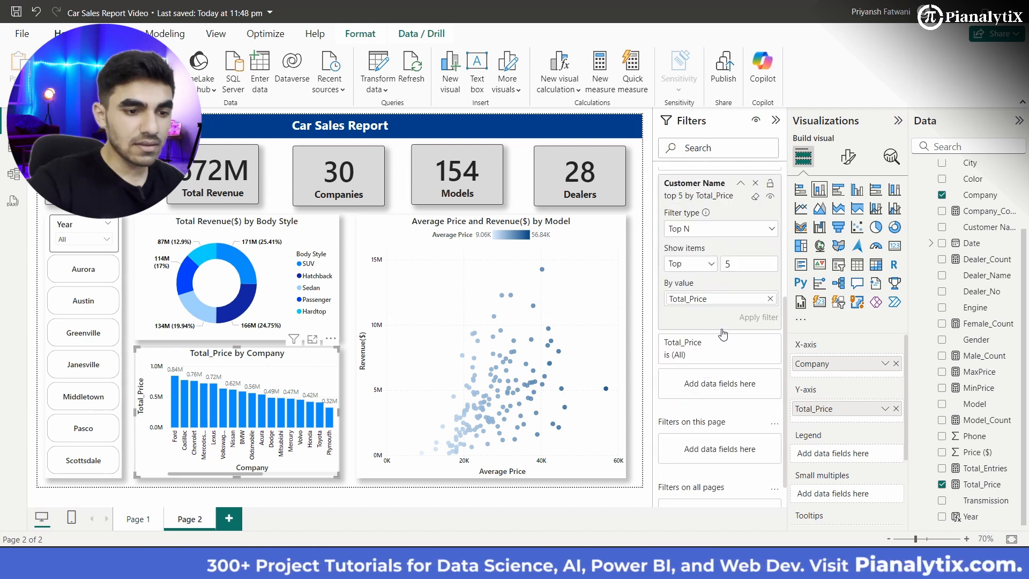
scroll(726, 347, "up", 1)
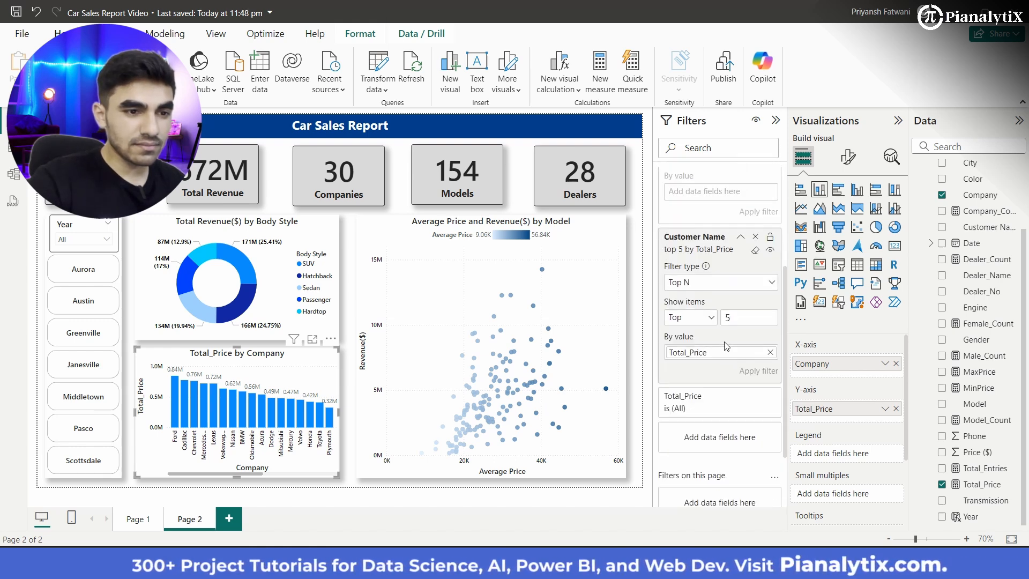
left_click(757, 237)
scroll(725, 253, "up", 1)
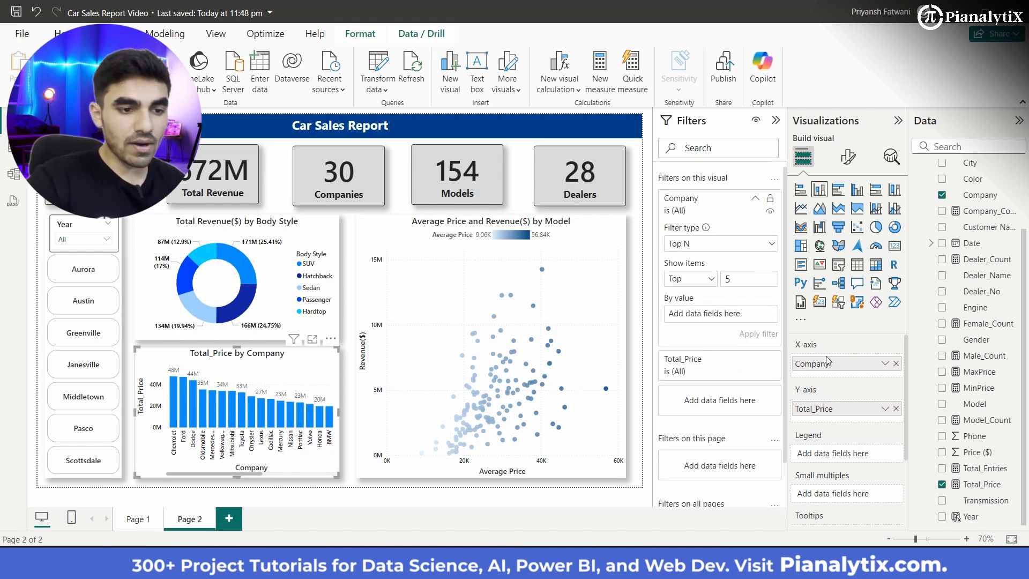
left_click_drag(677, 295, 728, 318)
left_click(761, 338)
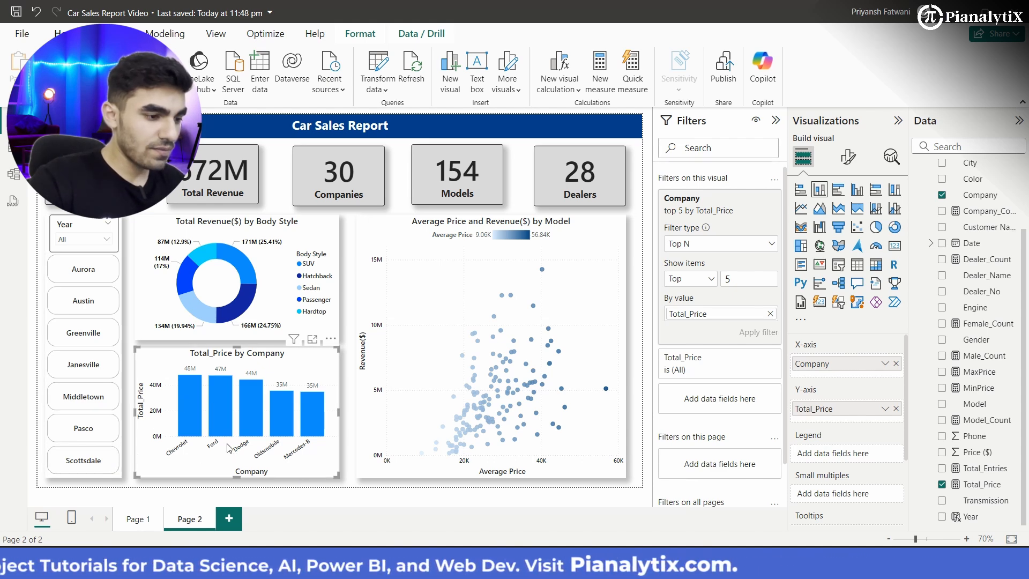
Step: Change the company column chart's title to "Top 5 Companies by Revenue($)"
left_click(847, 161)
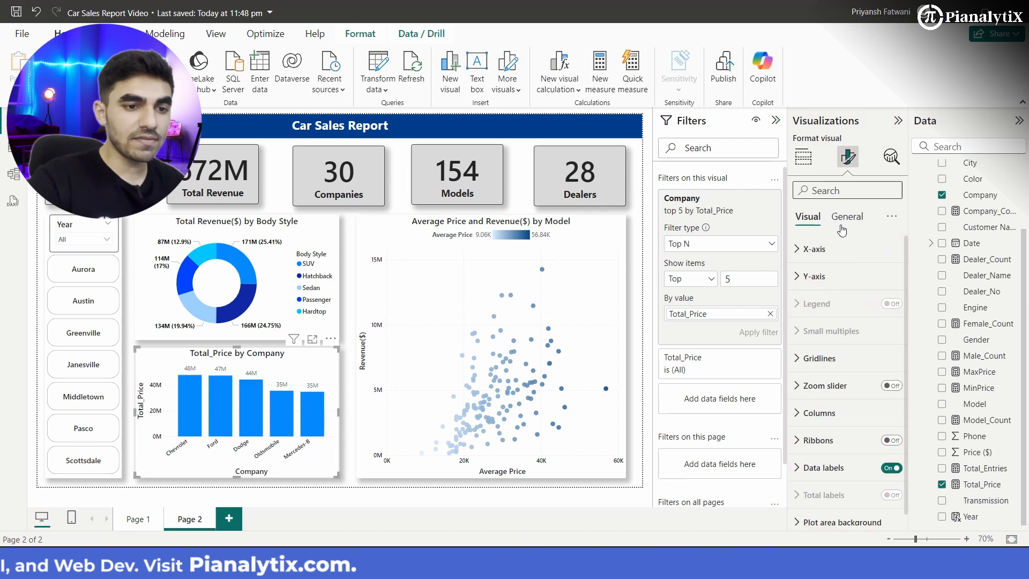
left_click(847, 217)
left_click(839, 277)
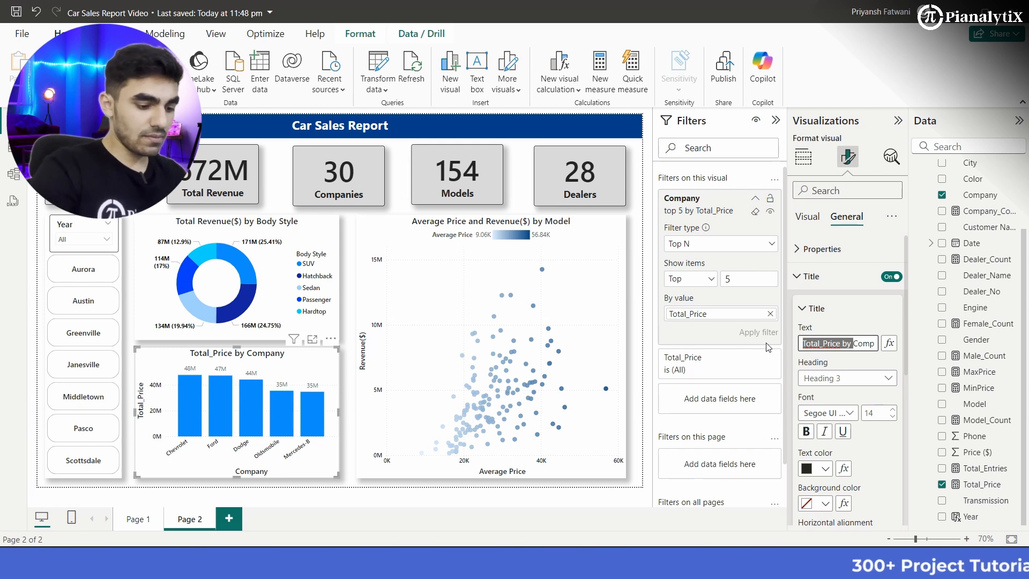
key("BackSpace")
type("Top 5 Company")
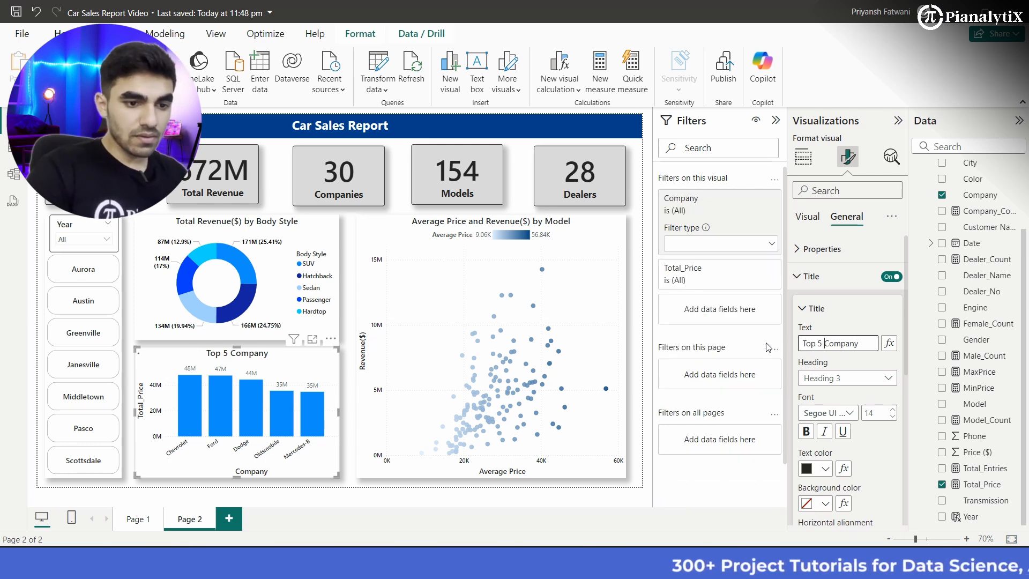
key("End")
key("BackSpace")
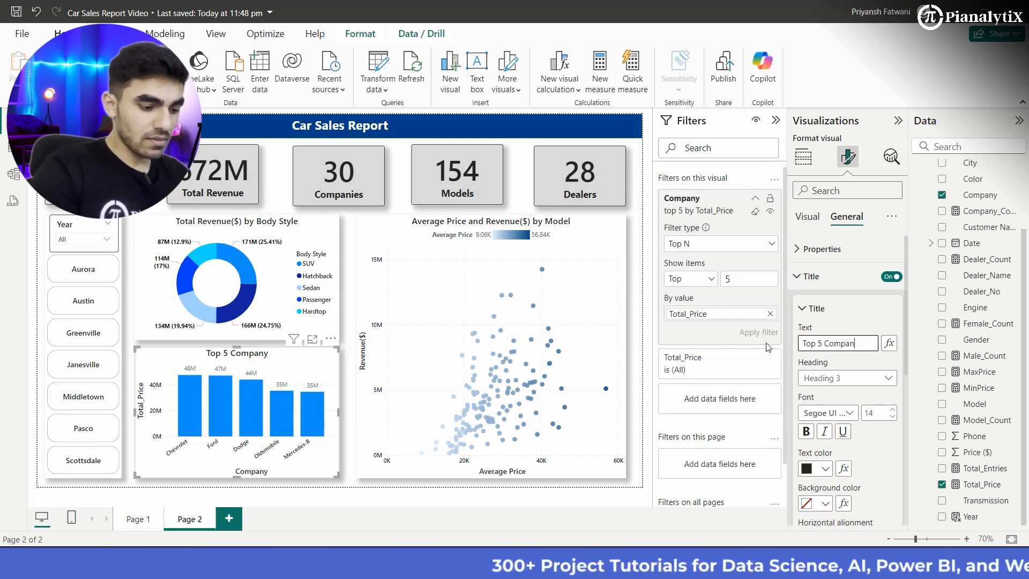
type("ies by")
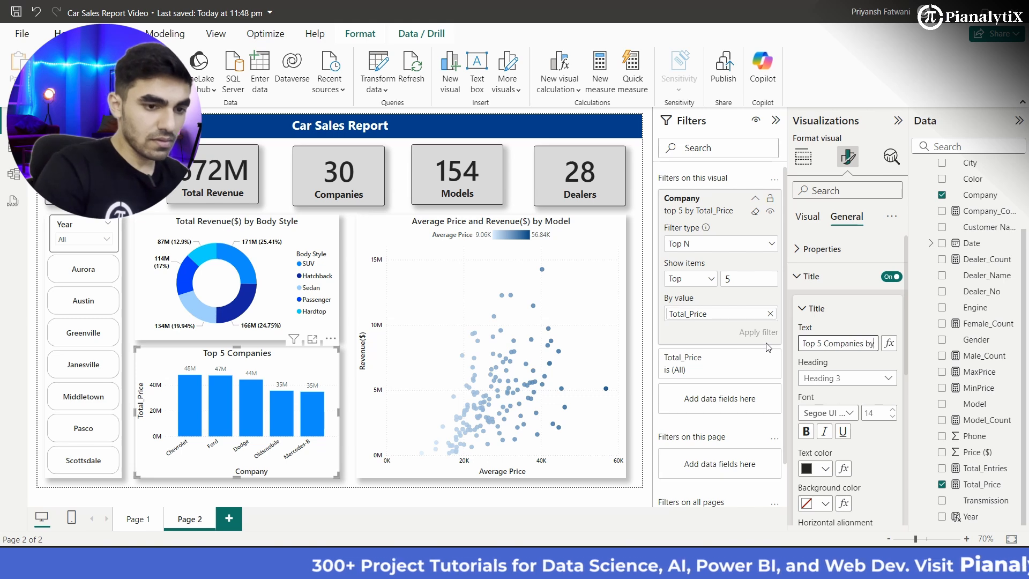
type(" Reve")
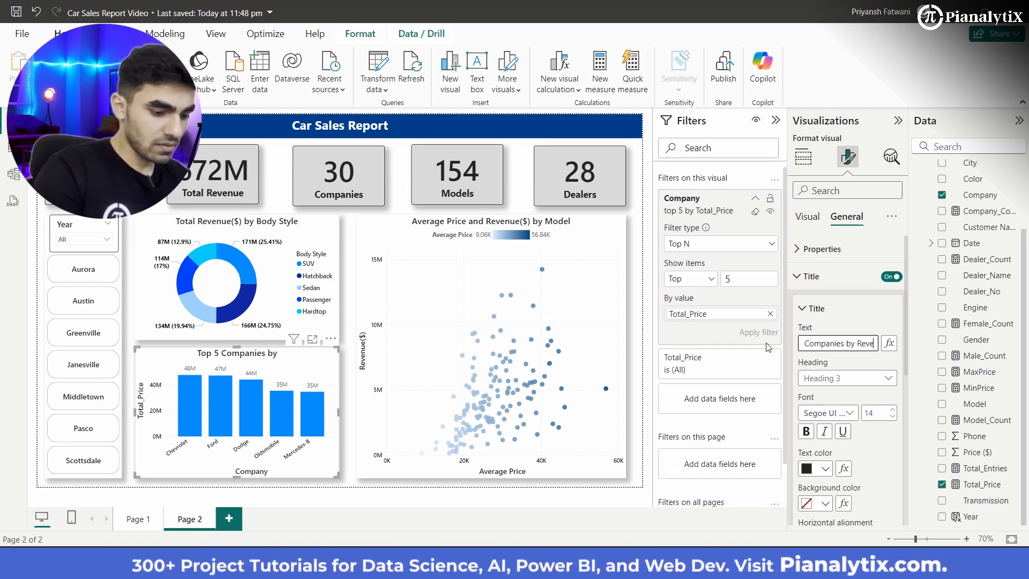
type("nue($")
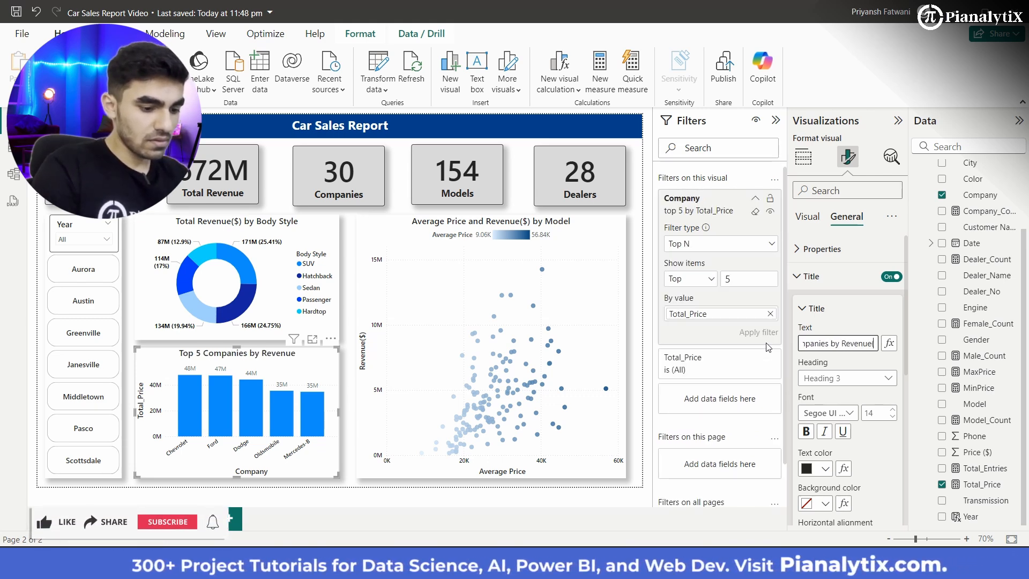
type(")")
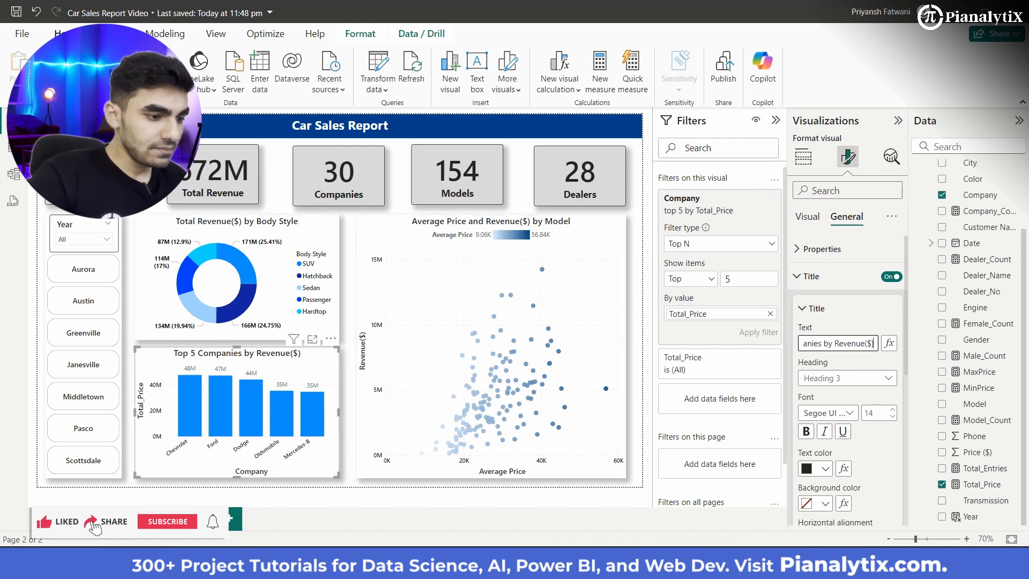
Step: Rename the Y-axis field Total_Price to "Revenue($)" for the Top 5 Companies column chart, and save the report
left_click(776, 121)
left_click(803, 156)
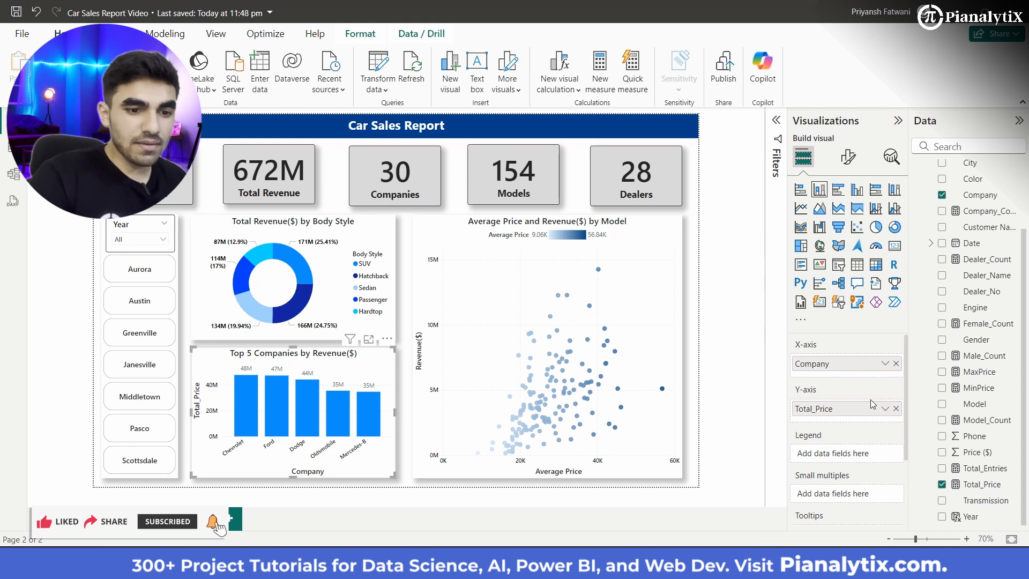
left_click(885, 409)
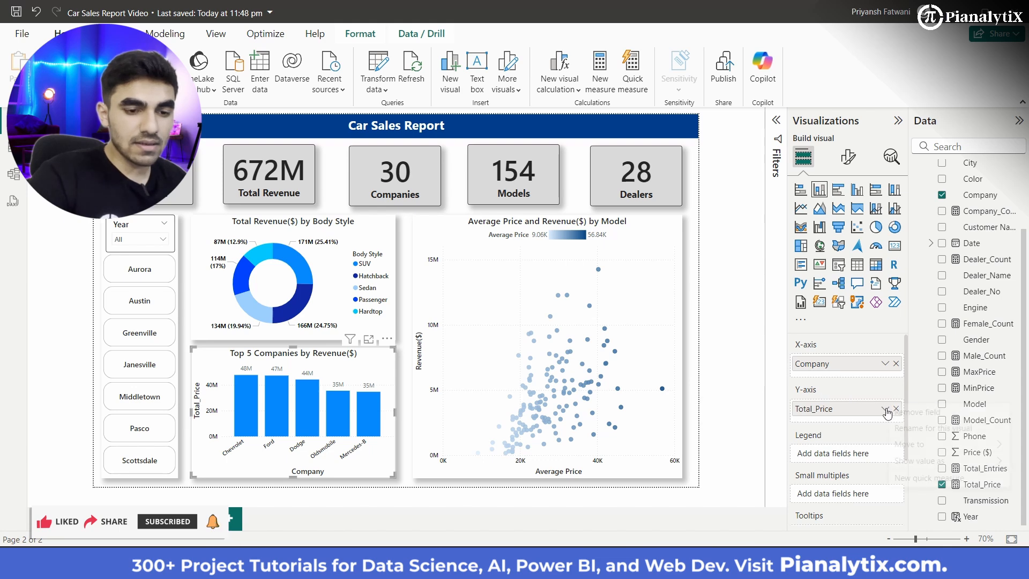
left_click(918, 427)
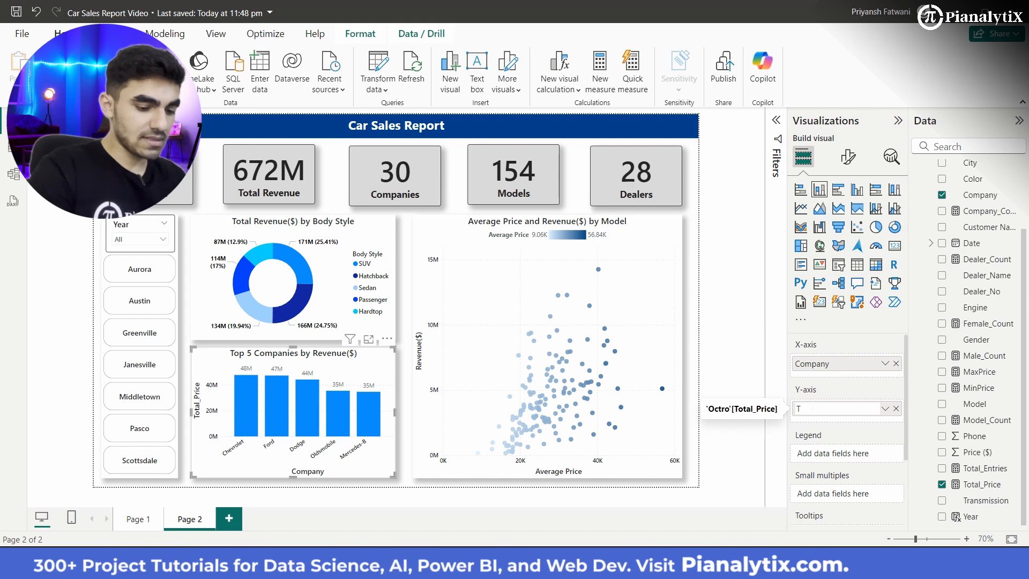
type("Rev")
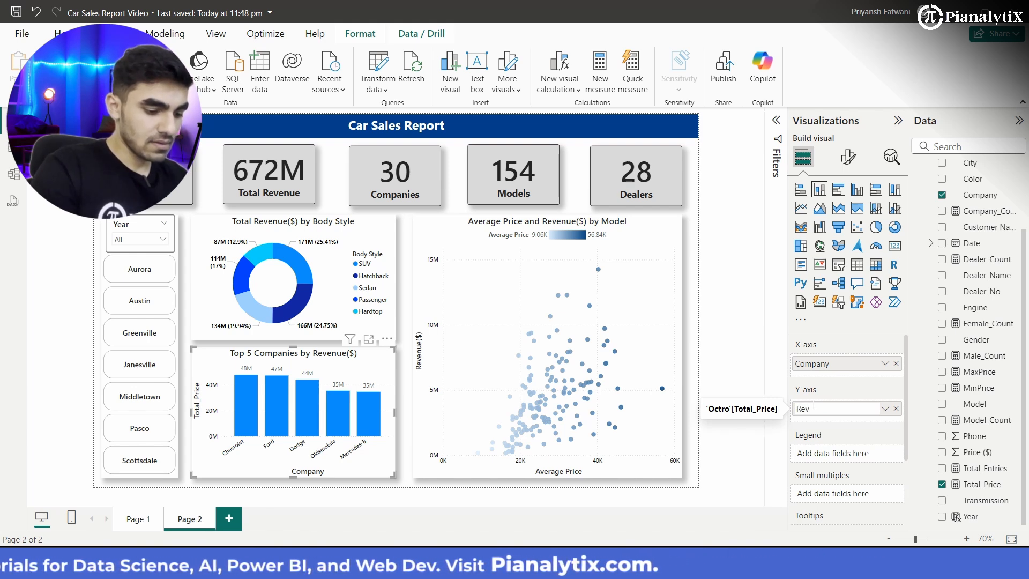
type("enue($)")
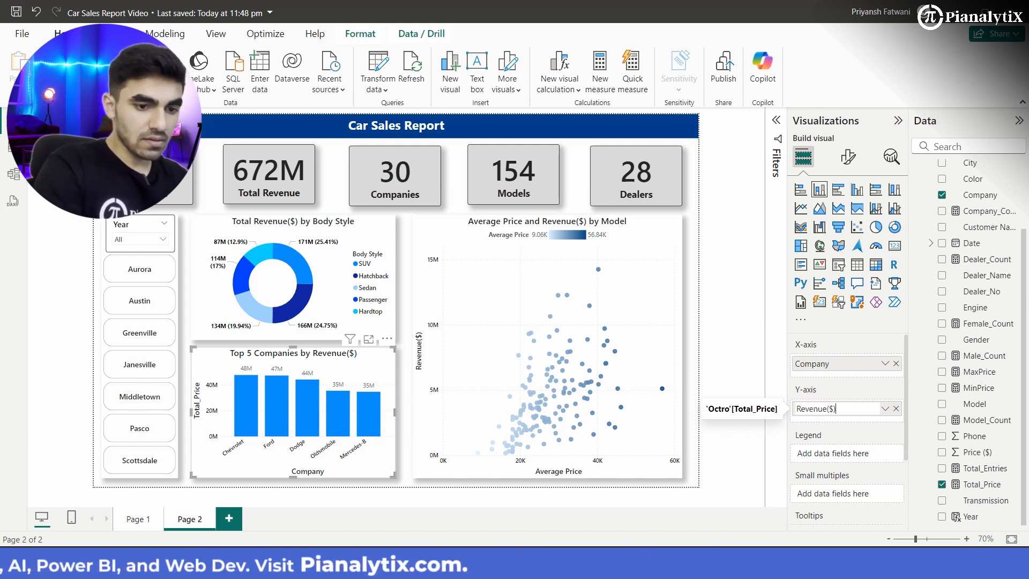
key("Return")
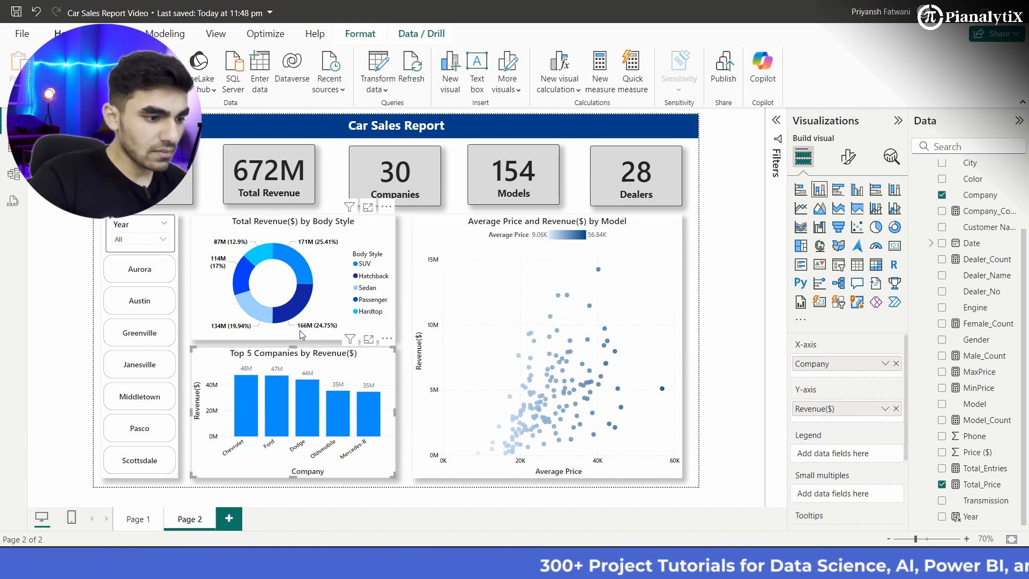
left_click(410, 428)
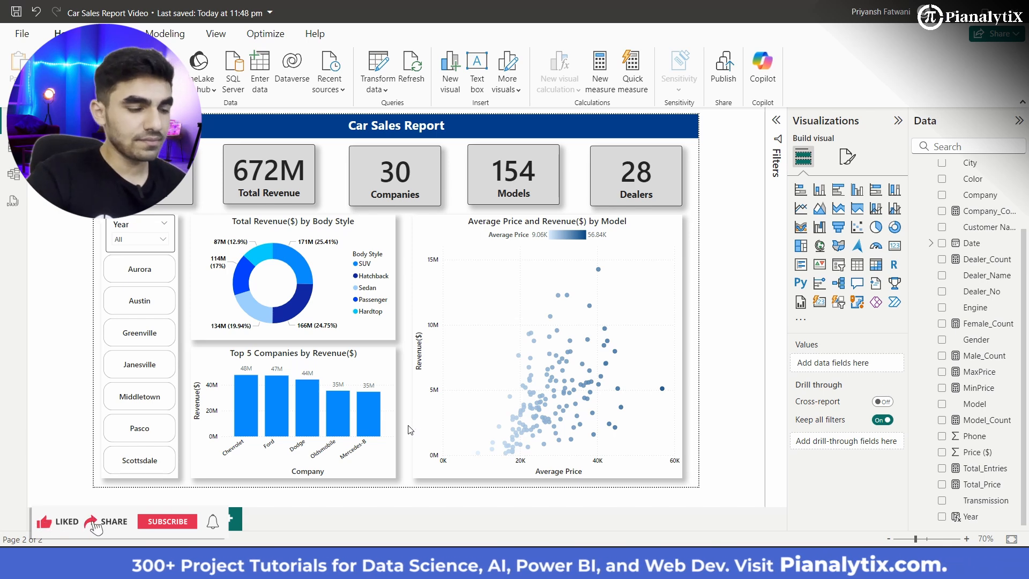
key("ctrl+s")
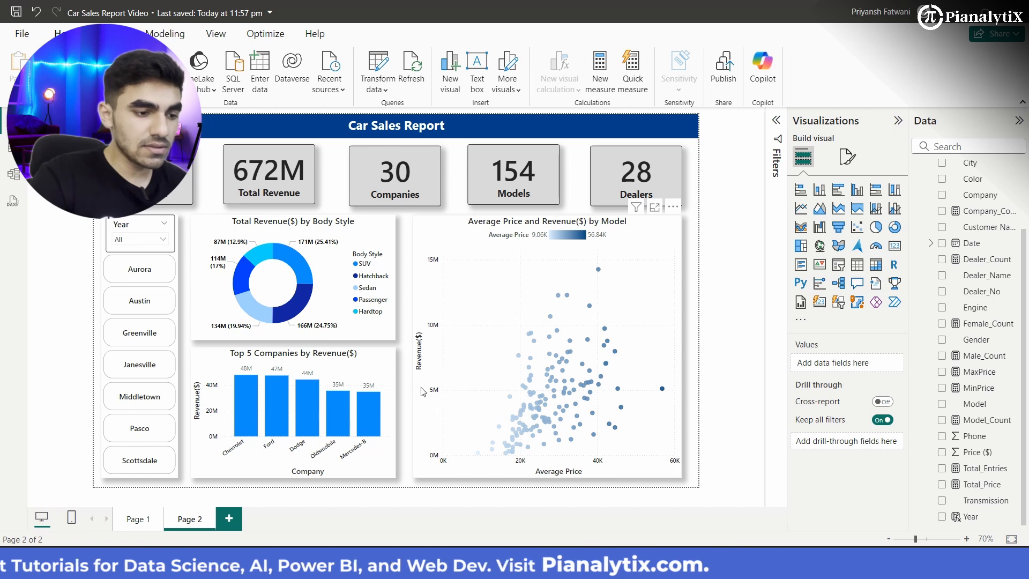
Step: Set the font size of the X-axis values to 8 on the Top 5 Companies column chart
left_click(380, 444)
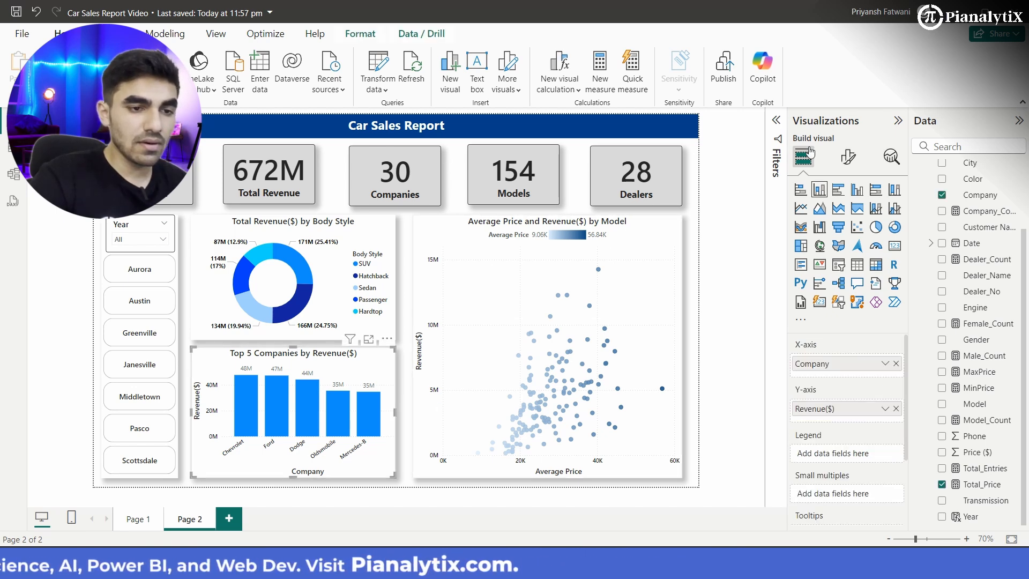
left_click(847, 157)
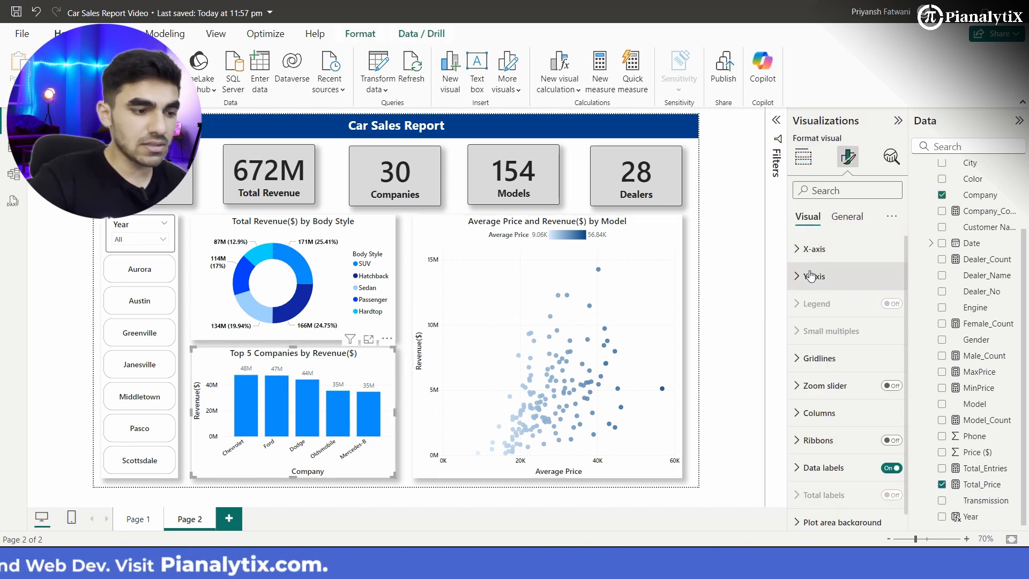
left_click(815, 249)
scroll(845, 376, "down", 2)
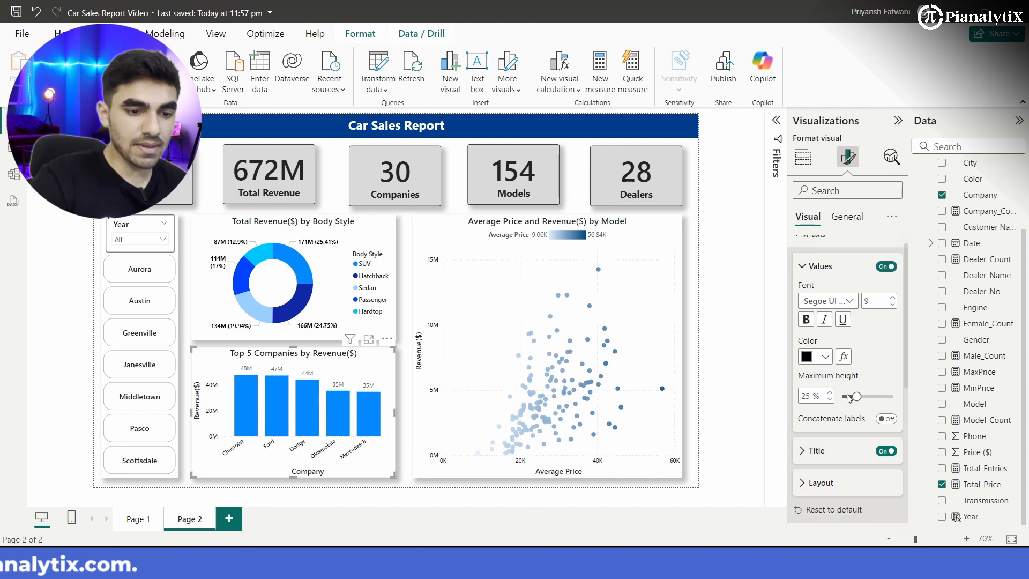
right_click(834, 430)
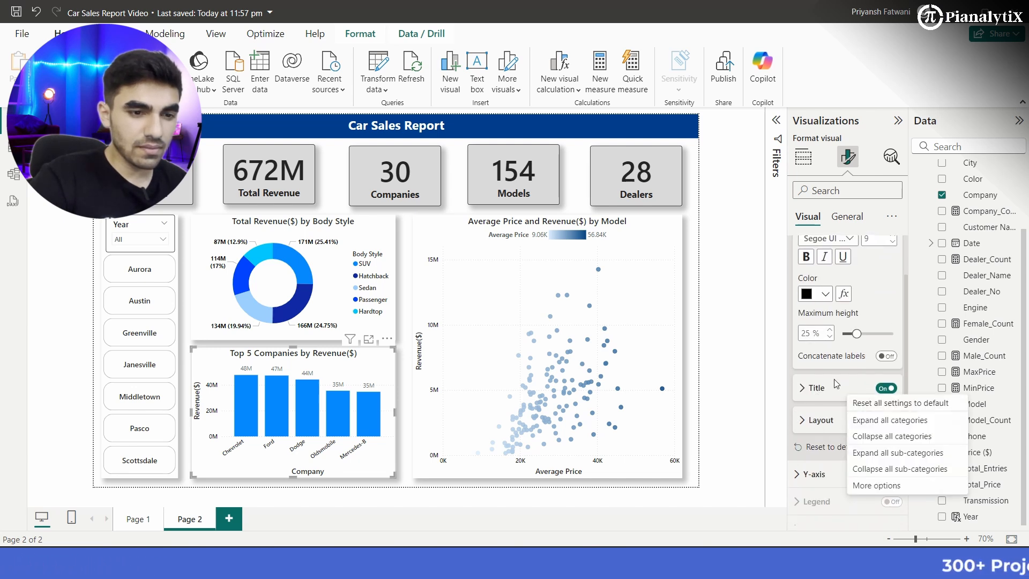
left_click(877, 314)
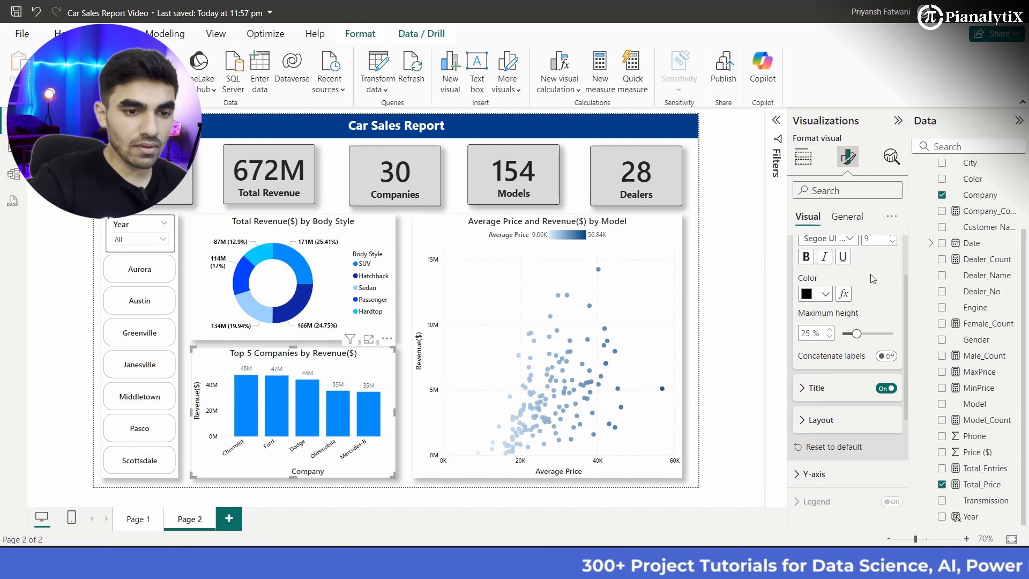
scroll(871, 275, "up", 2)
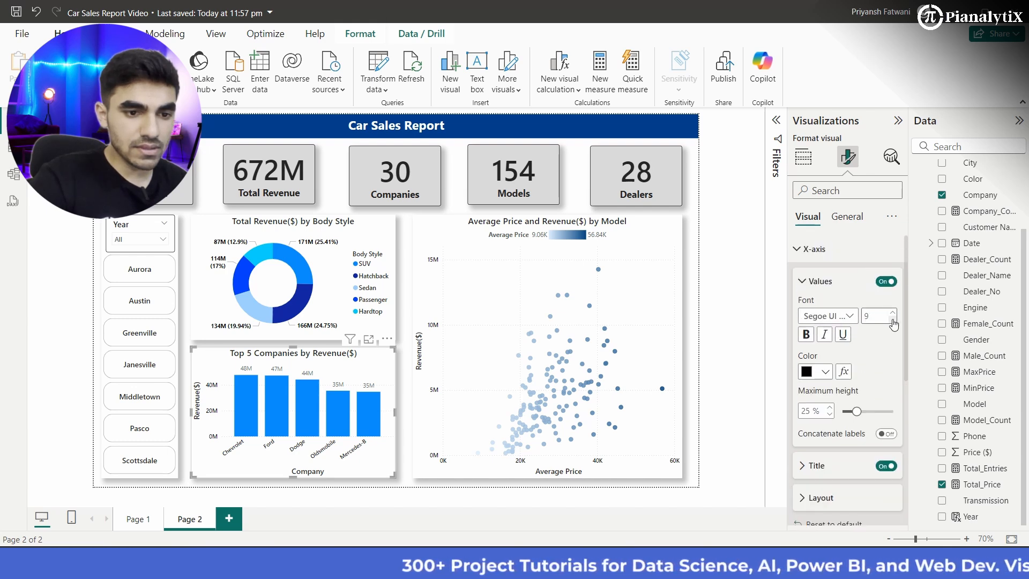
left_click(893, 320)
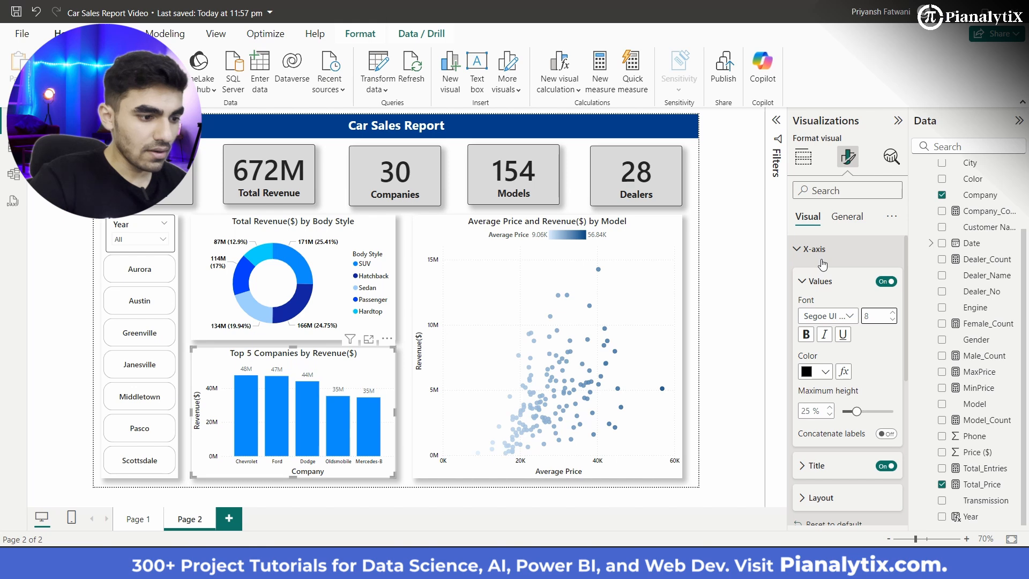
Step: Format the data label values of the Top 5 Companies chart in black with the Segoe UI Semibold font
scroll(823, 264, "down", 5)
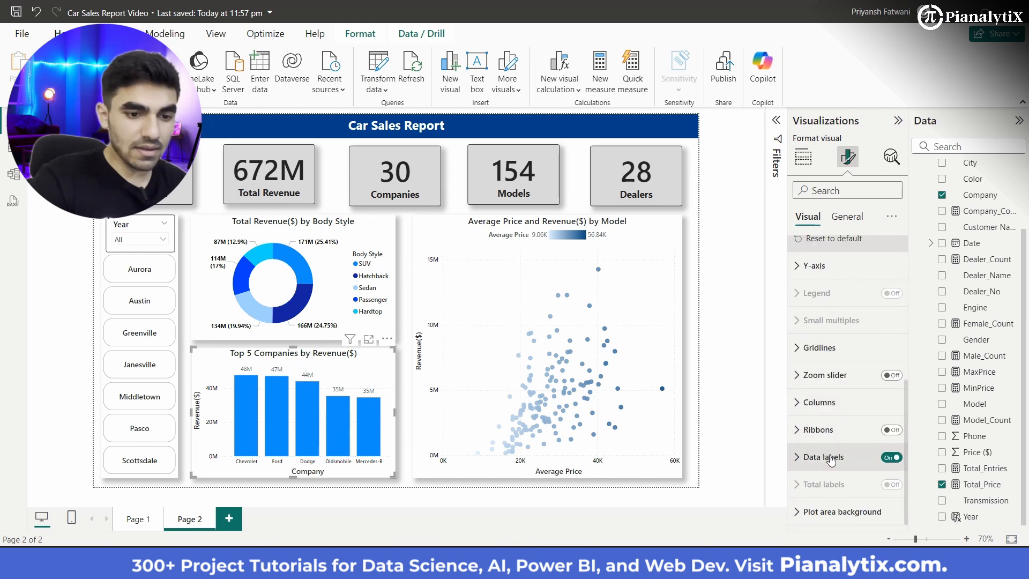
left_click(824, 457)
scroll(831, 455, "down", 6)
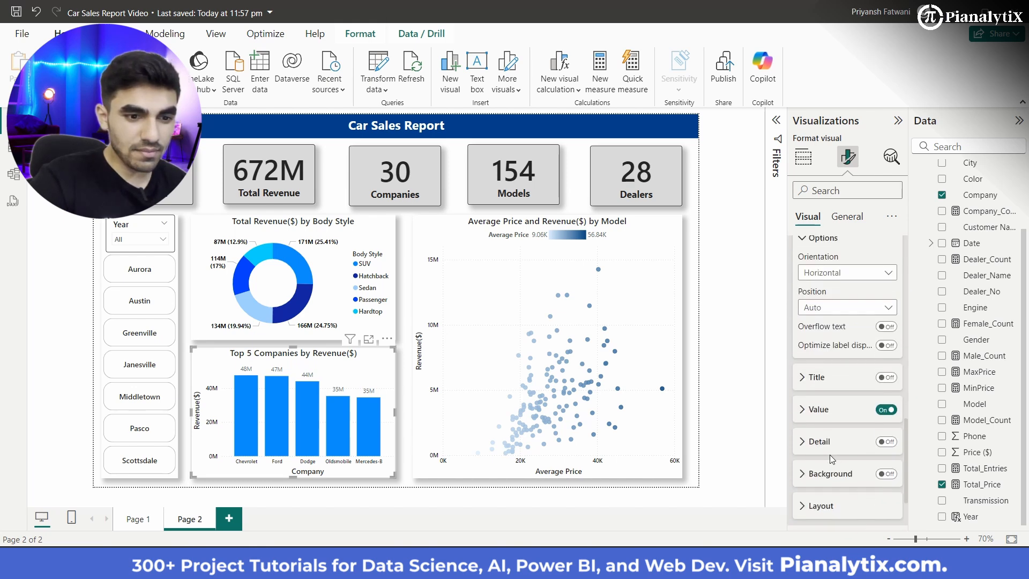
left_click(836, 404)
scroll(855, 456, "down", 2)
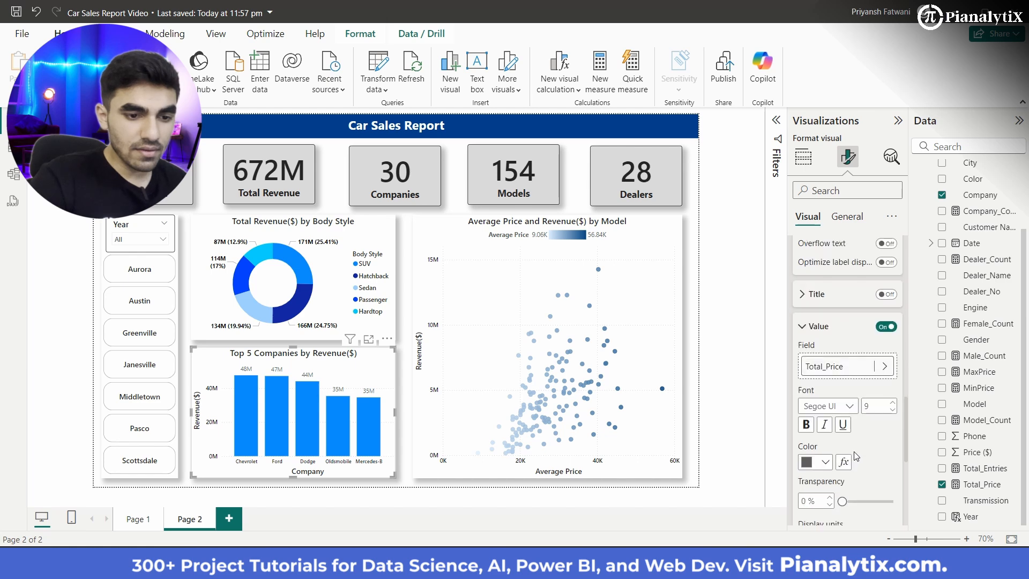
left_click(825, 462)
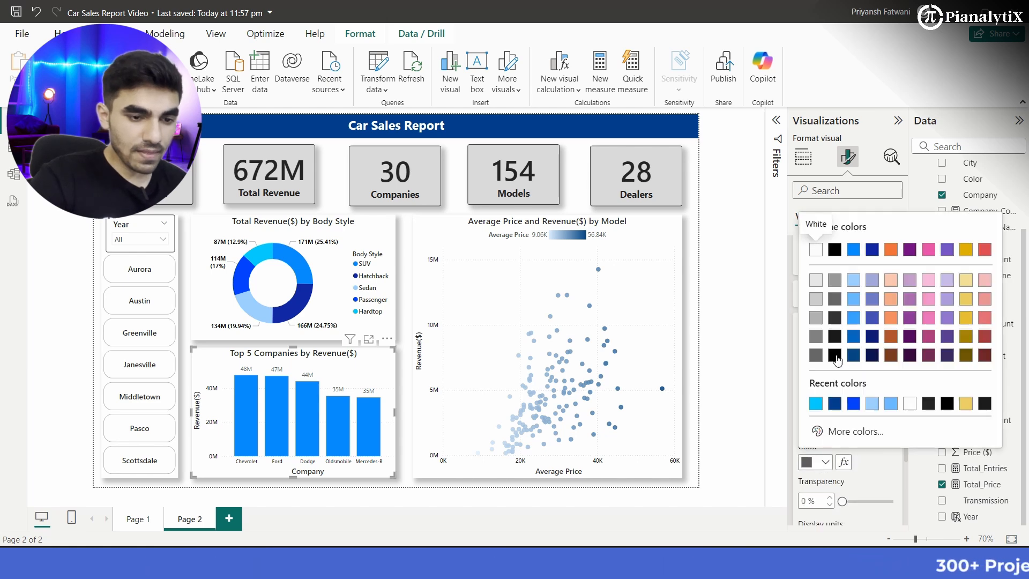
left_click(837, 356)
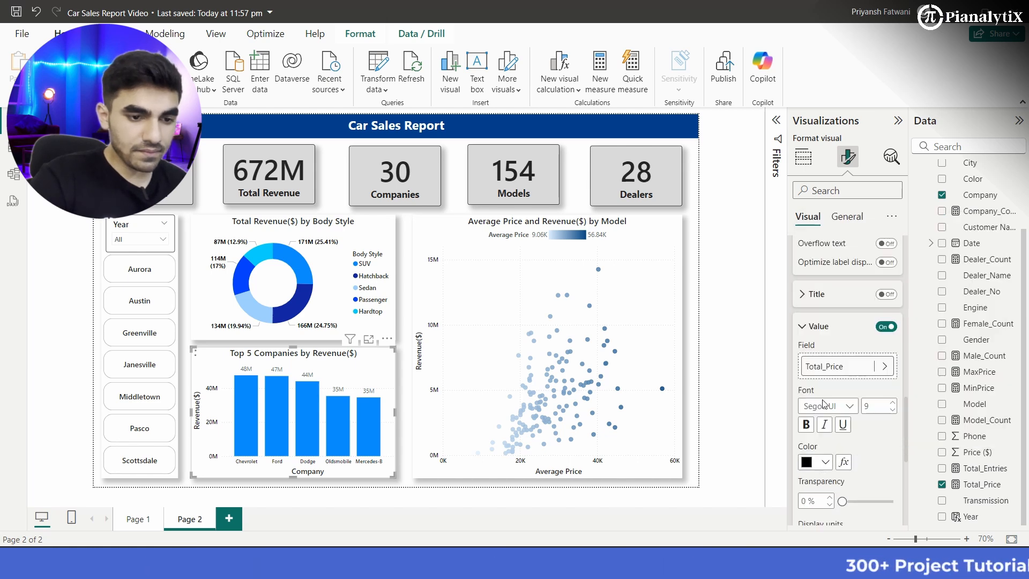
left_click(807, 425)
left_click(808, 425)
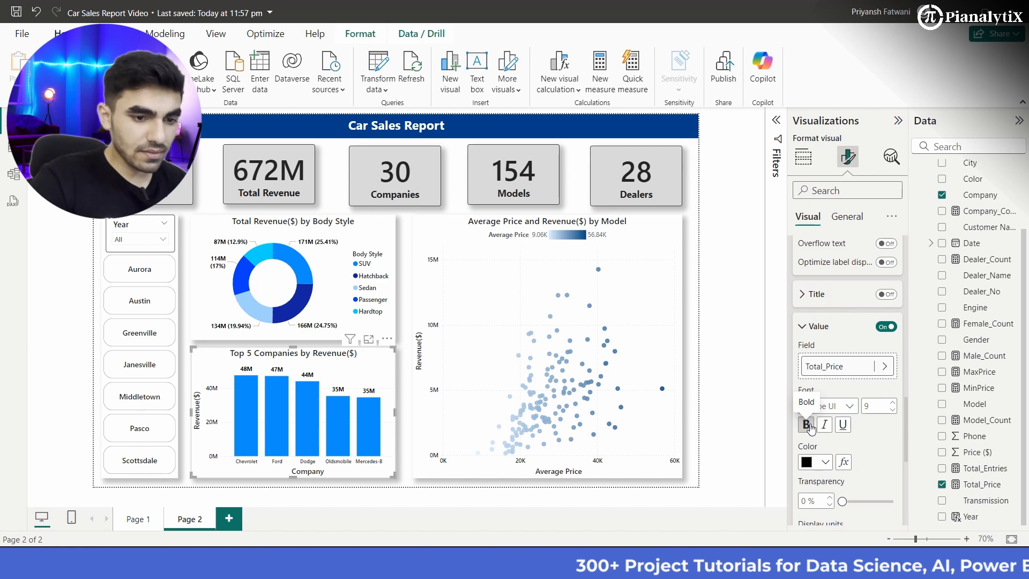
left_click(850, 409)
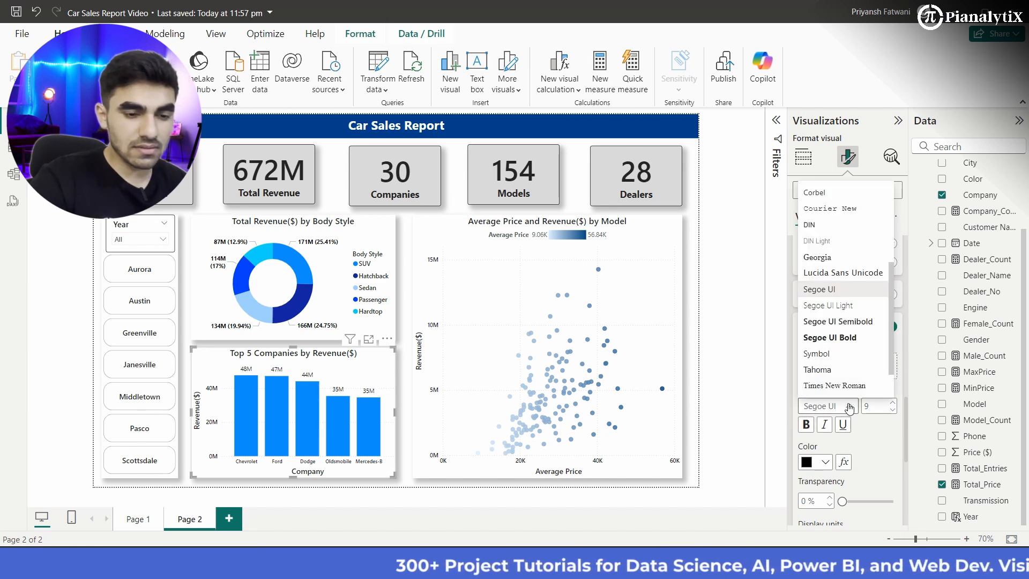
left_click(848, 322)
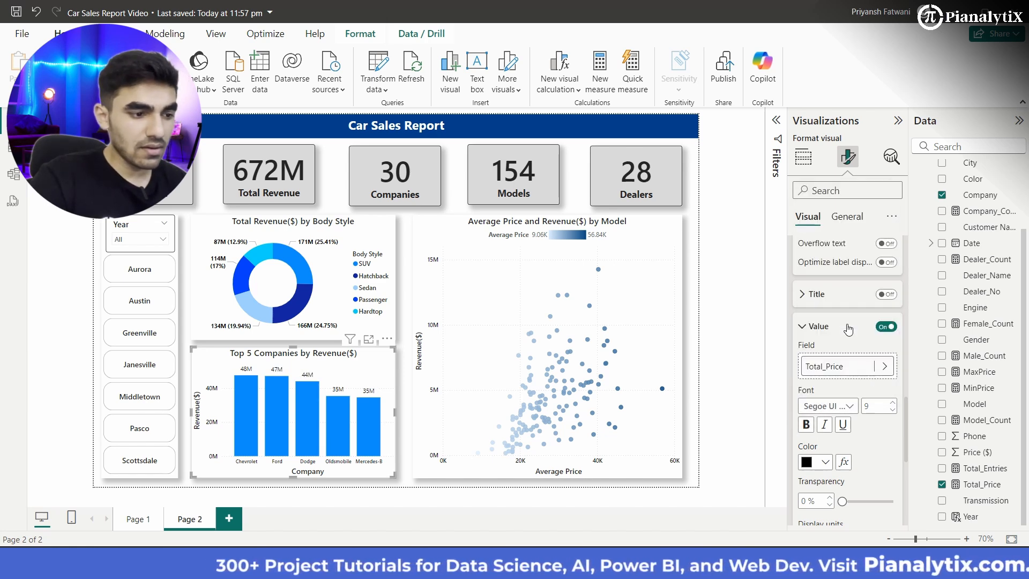
left_click(408, 421)
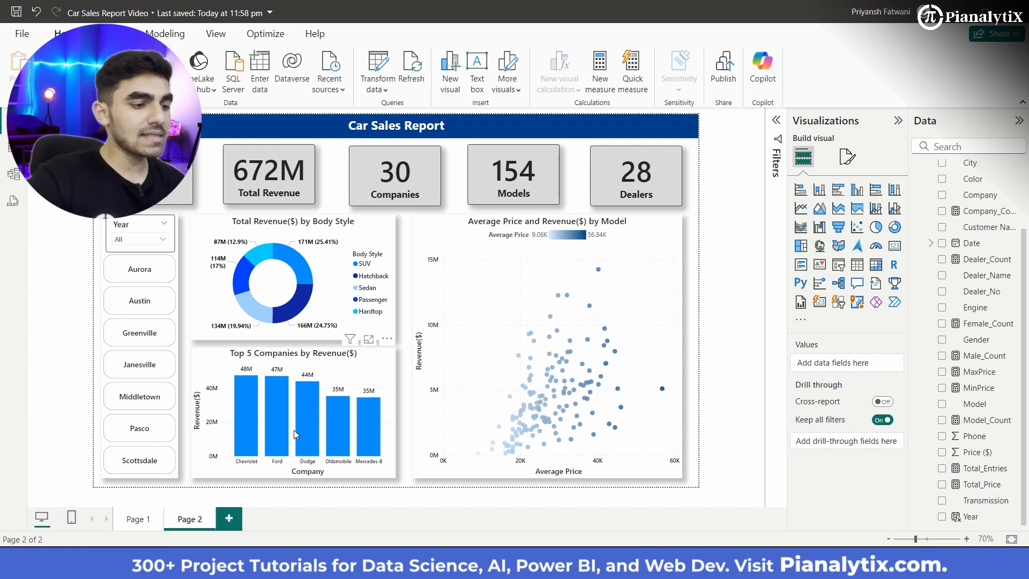
Step: Add a third report page and set its canvas type to Tooltip
left_click(229, 518)
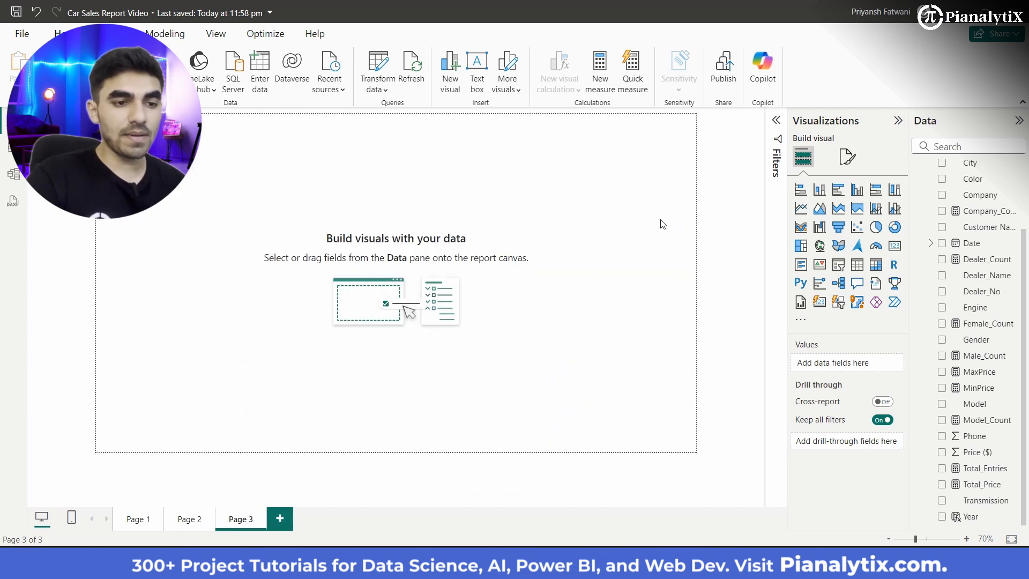
left_click(858, 155)
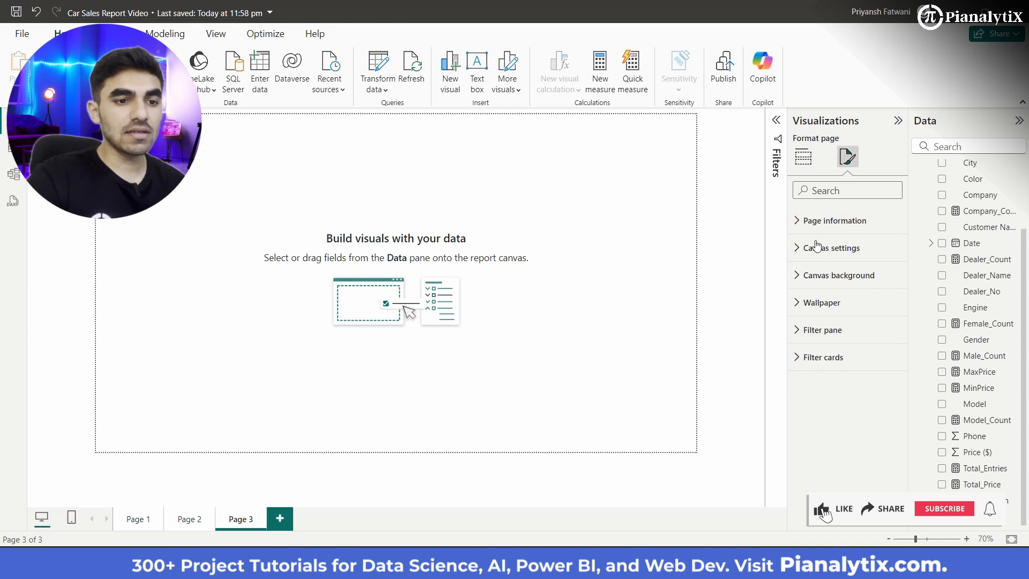
left_click(816, 249)
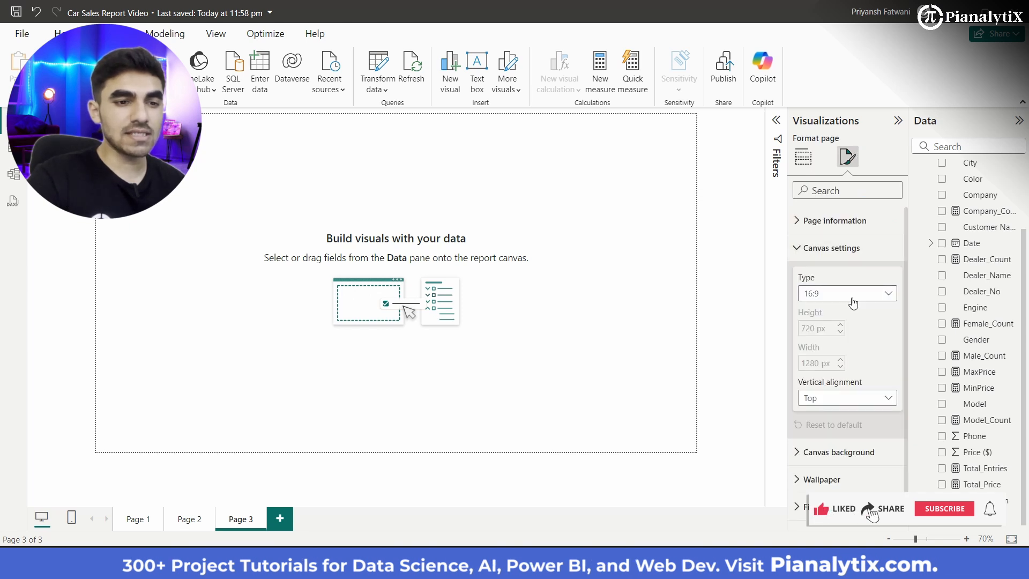
left_click(852, 294)
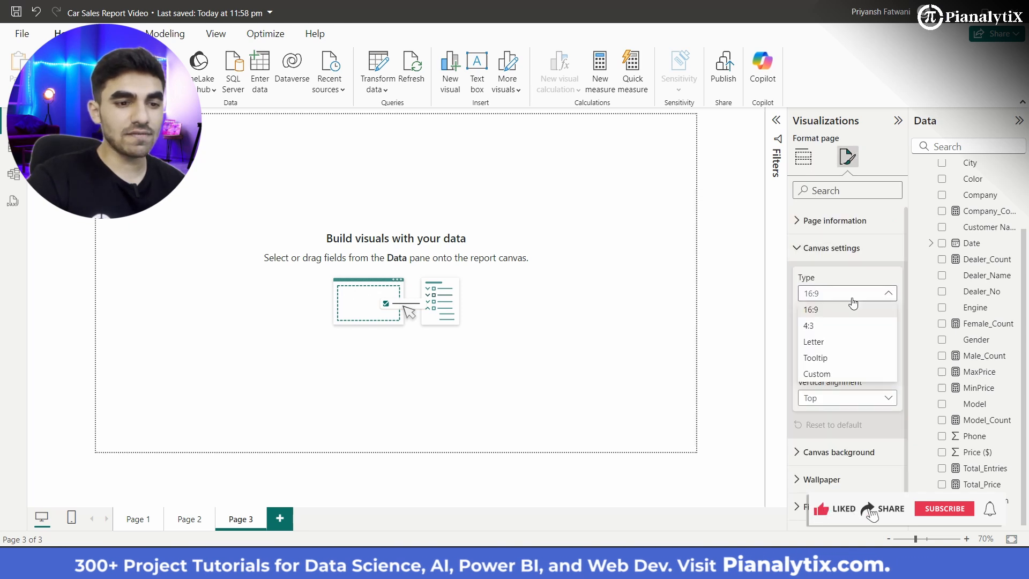
left_click(825, 357)
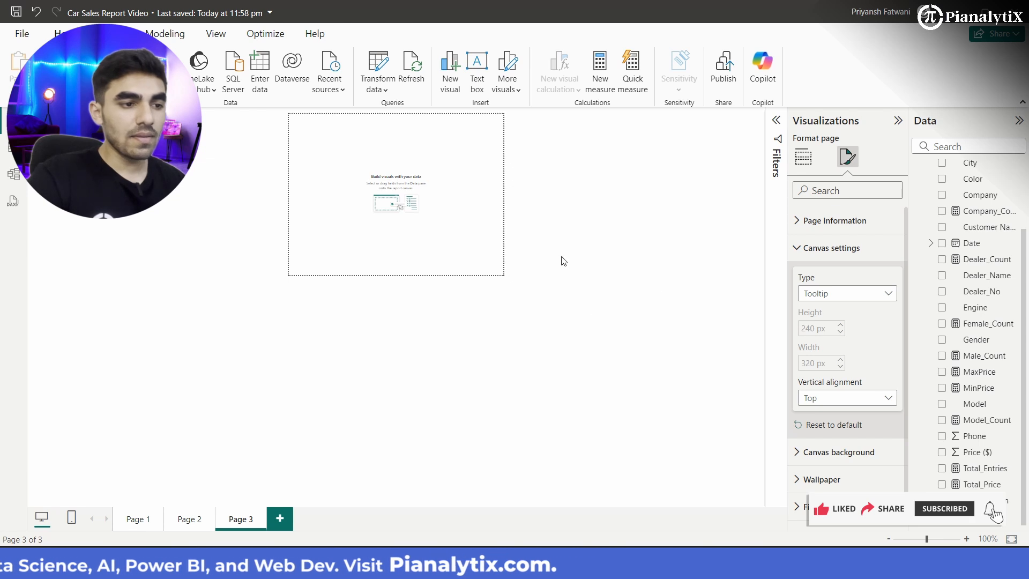
Step: Insert a stacked bar chart on Page 3 and resize it to fill the whole tooltip canvas
left_click(502, 230)
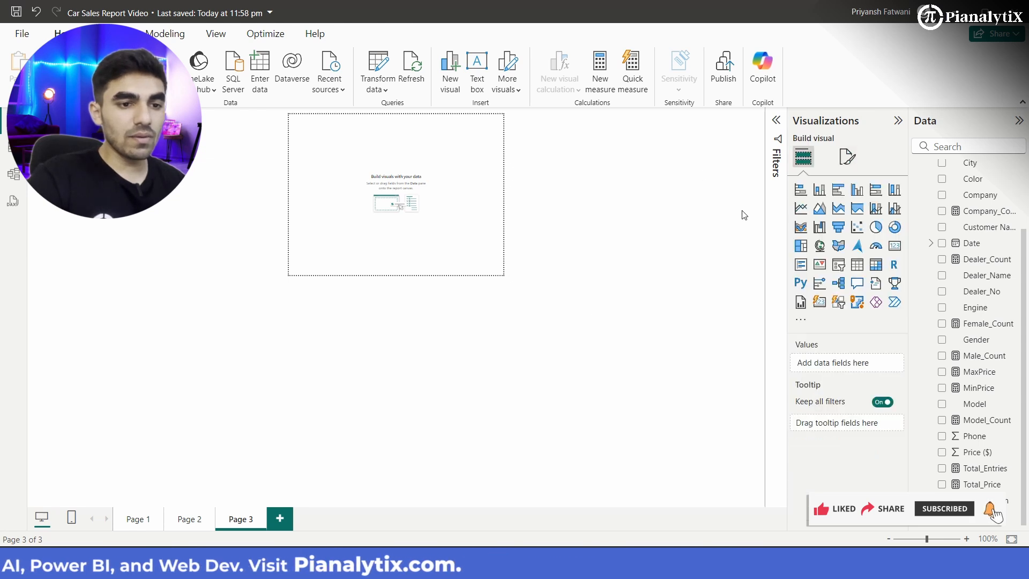
left_click(799, 191)
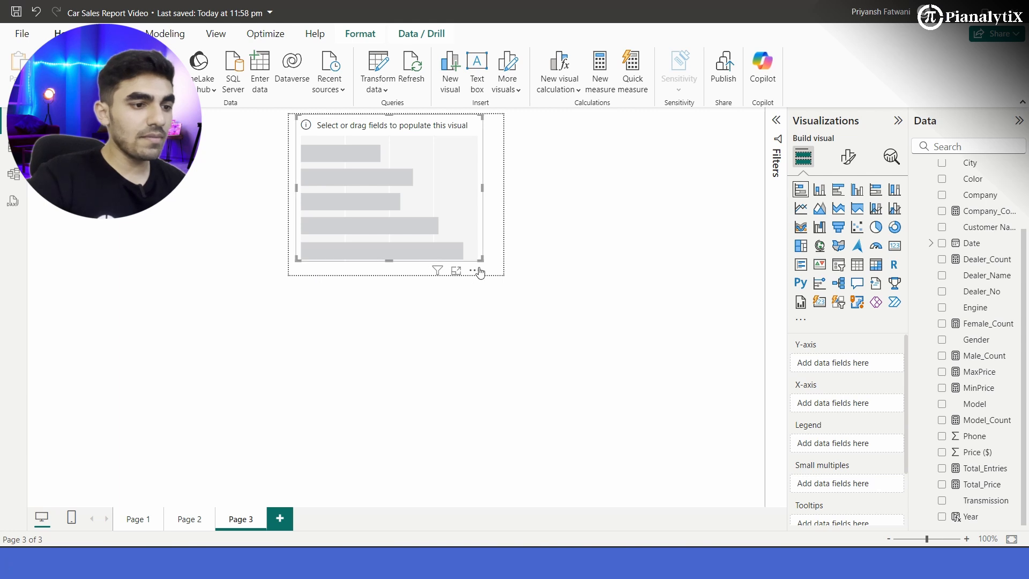
left_click_drag(480, 259, 500, 271)
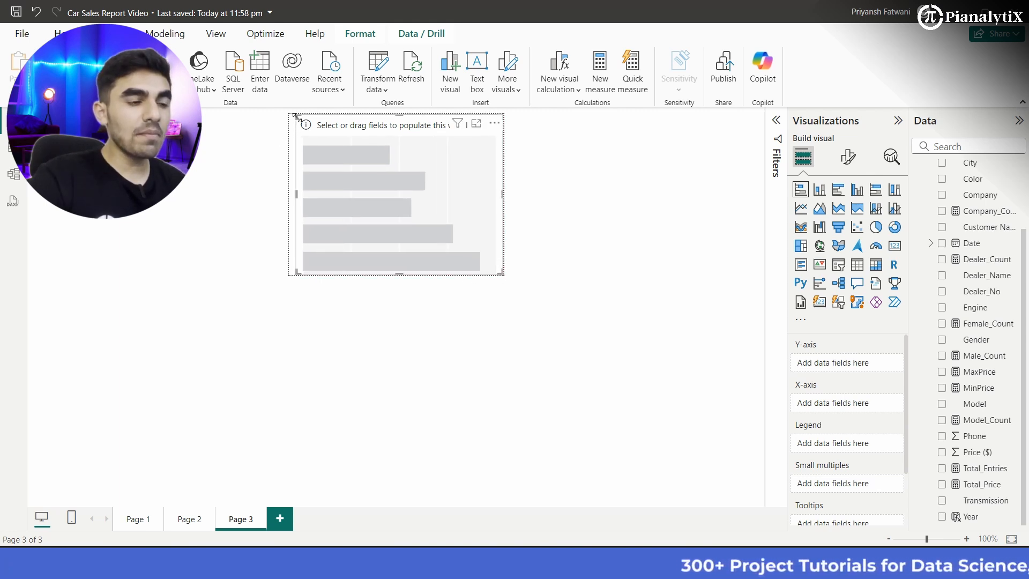
left_click_drag(296, 117, 289, 118)
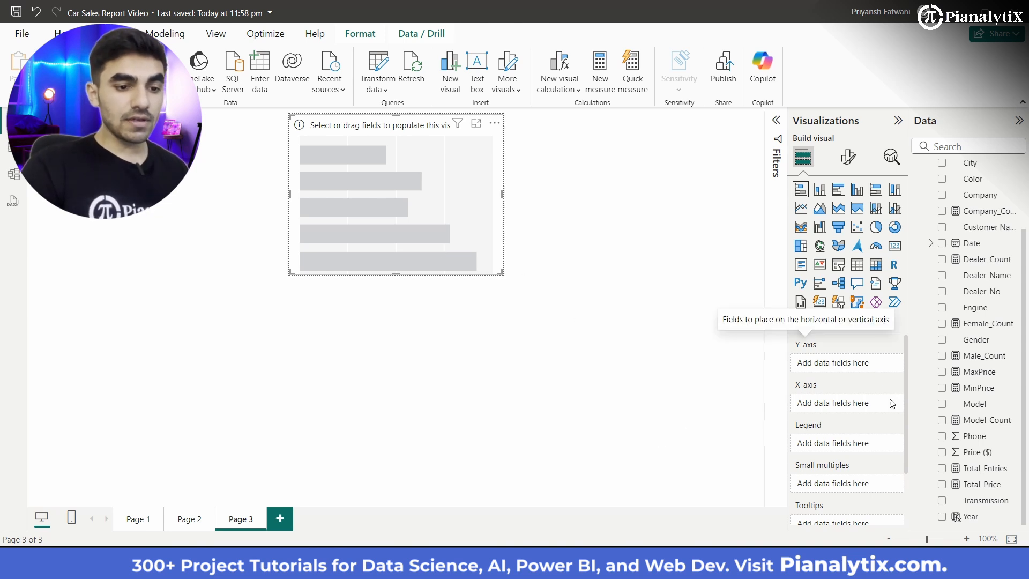
Step: Assign Company to the Y-axis and Total_Price to the X-axis of the Page 3 stacked bar chart
mouse_move(835, 465)
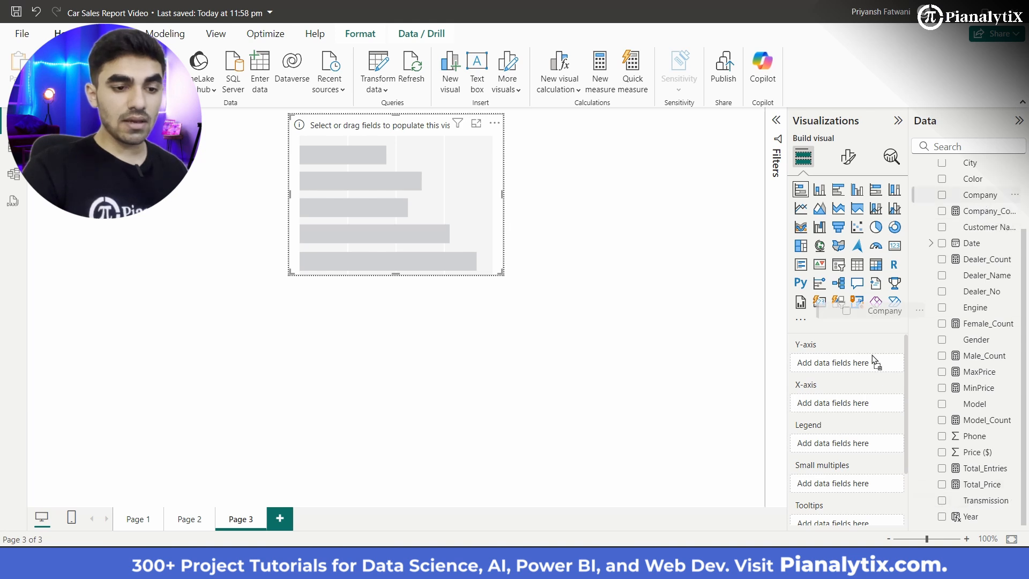
left_click_drag(857, 369, 856, 369)
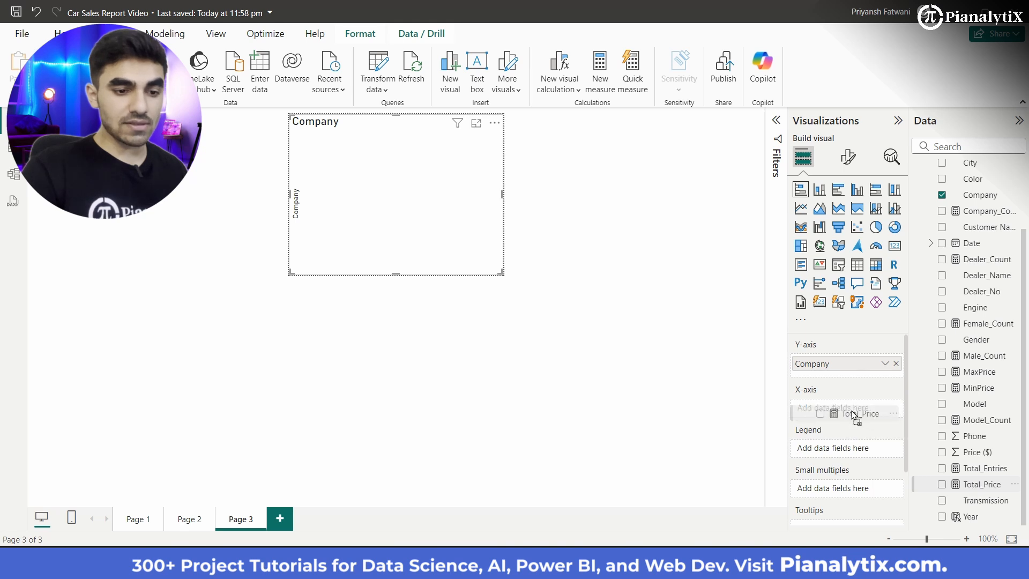
left_click_drag(851, 412, 851, 413)
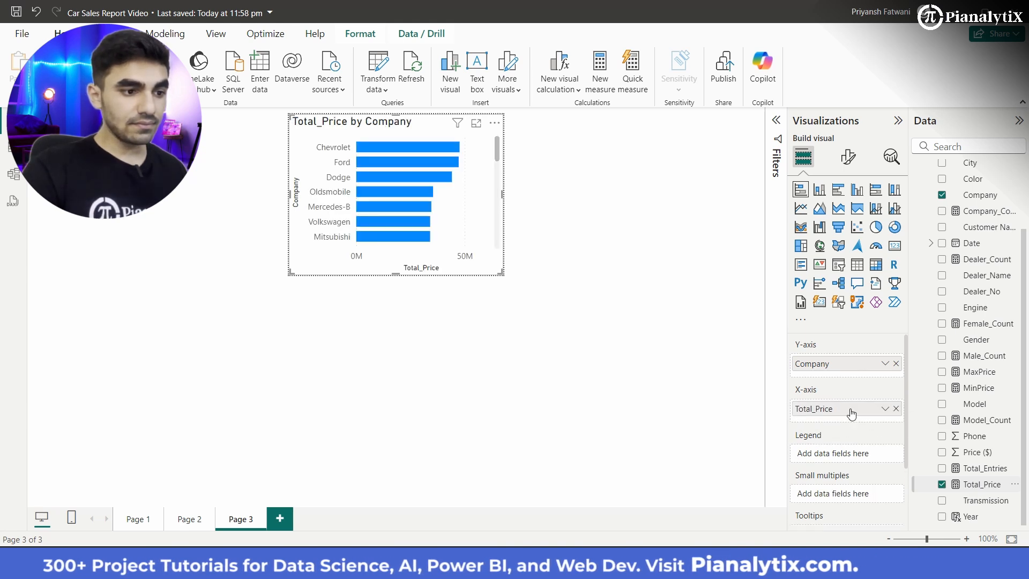
scroll(457, 200, "down", 10)
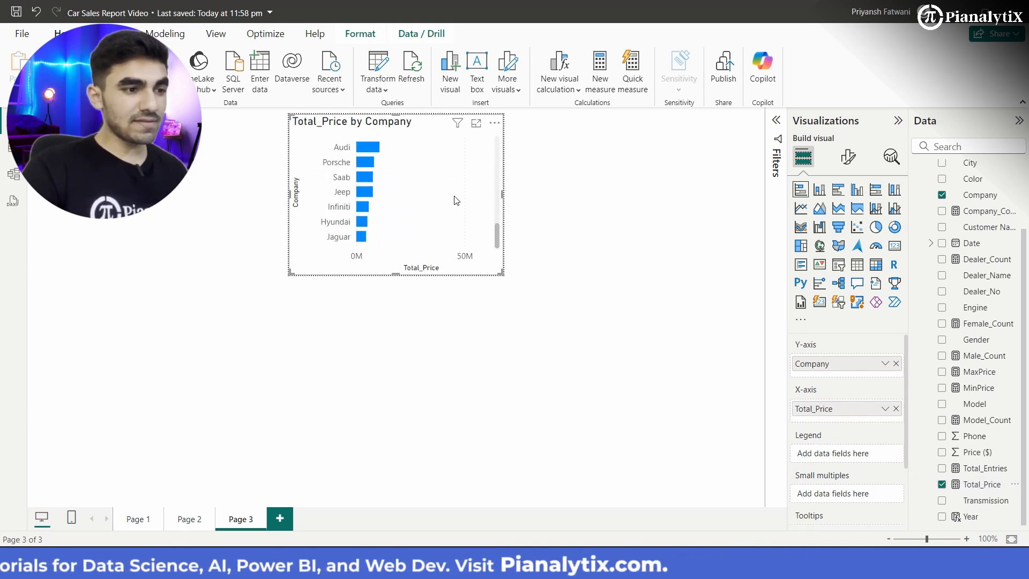
scroll(456, 200, "up", 10)
scroll(457, 201, "down", 10)
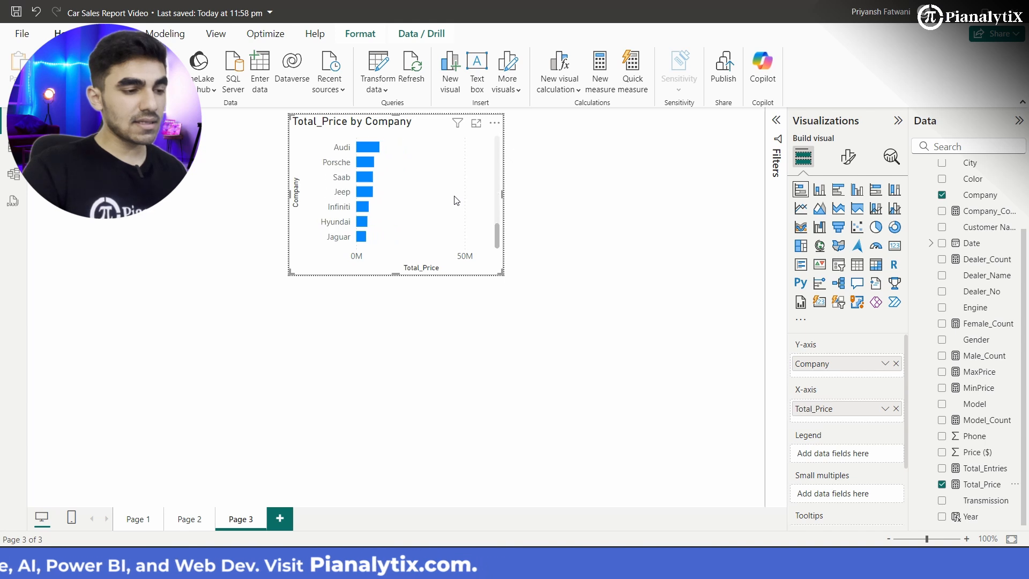
scroll(457, 200, "up", 10)
scroll(456, 200, "down", 5)
scroll(457, 201, "up", 5)
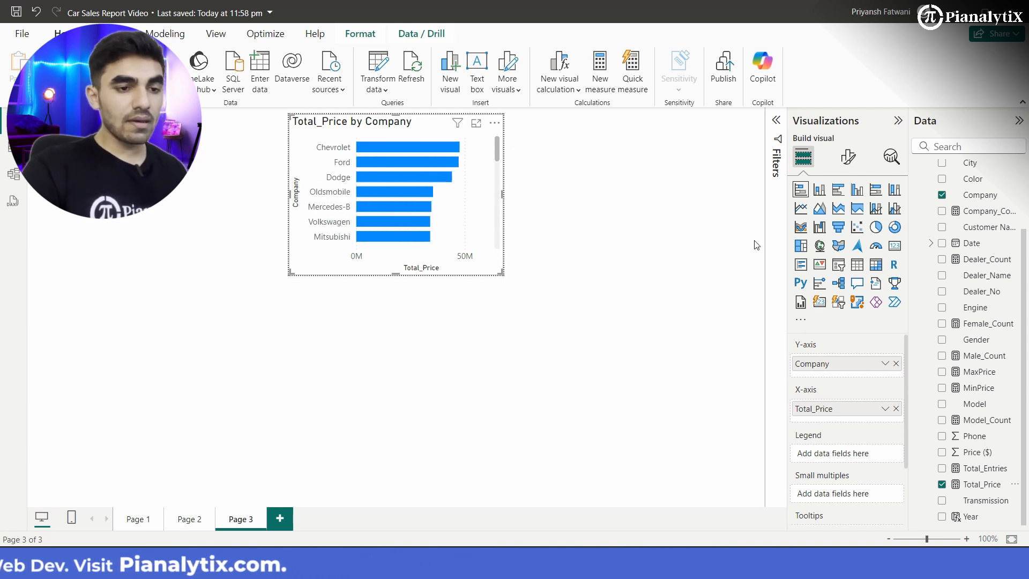
Step: Apply a Top N filter on Company in the Page 3 chart, showing the top 10 items by Total_Price
left_click(776, 120)
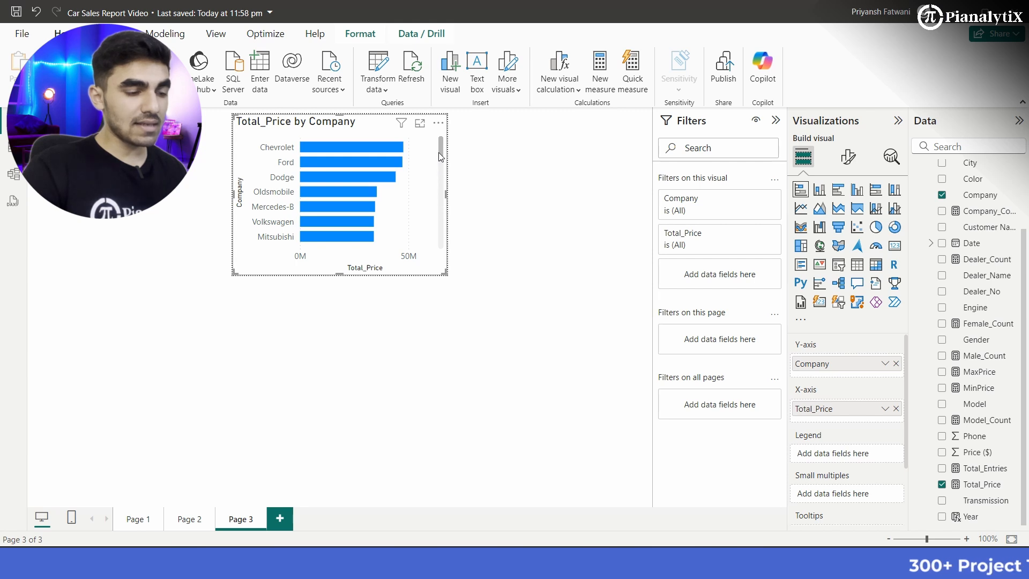
mouse_move(439, 153)
left_mouse_down()
mouse_move(440, 254)
mouse_move(436, 144)
left_mouse_up()
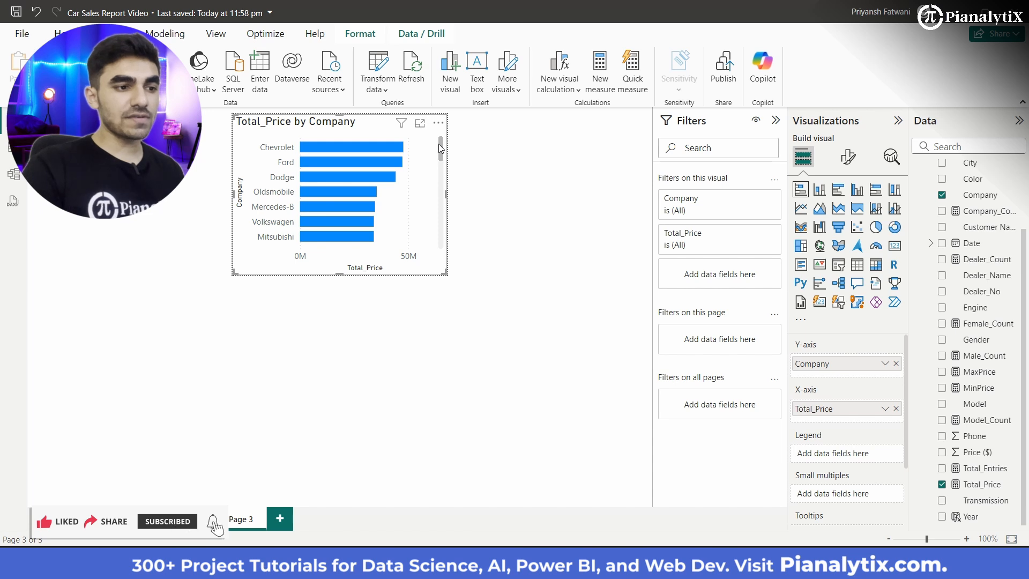
mouse_move(439, 144)
left_mouse_down()
mouse_move(440, 217)
mouse_move(440, 133)
left_mouse_up()
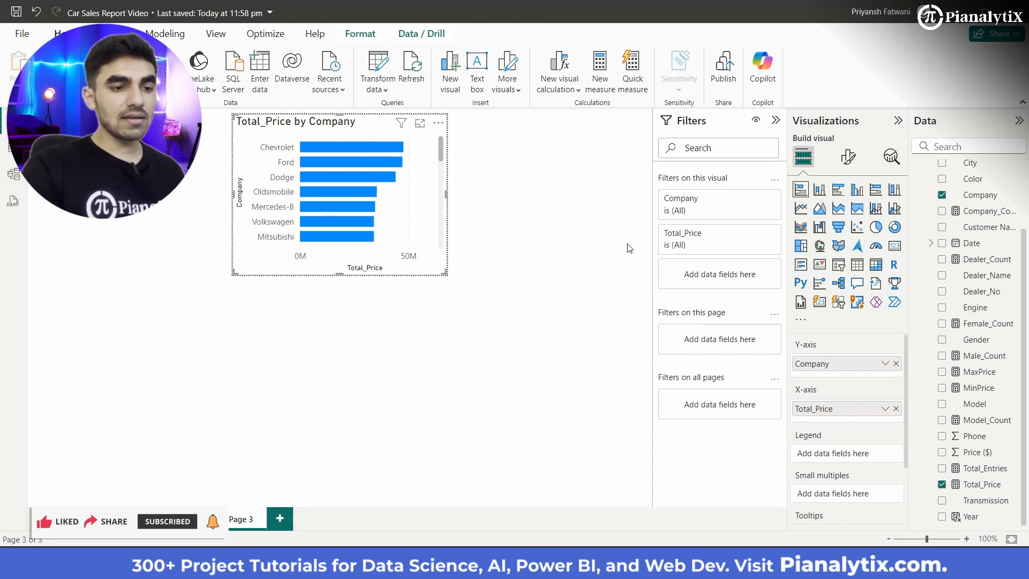
left_click(756, 199)
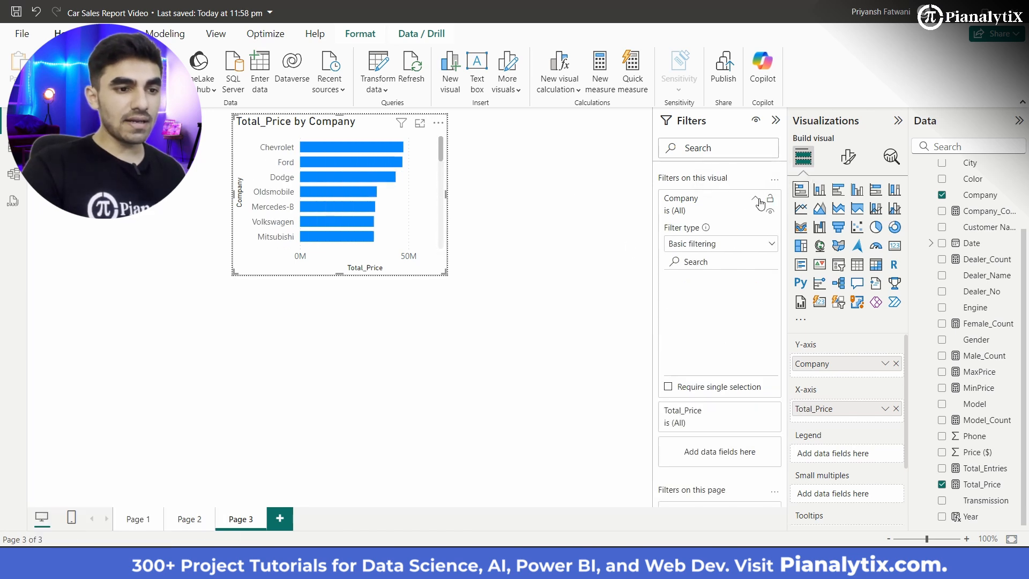
left_click(737, 246)
left_click(721, 296)
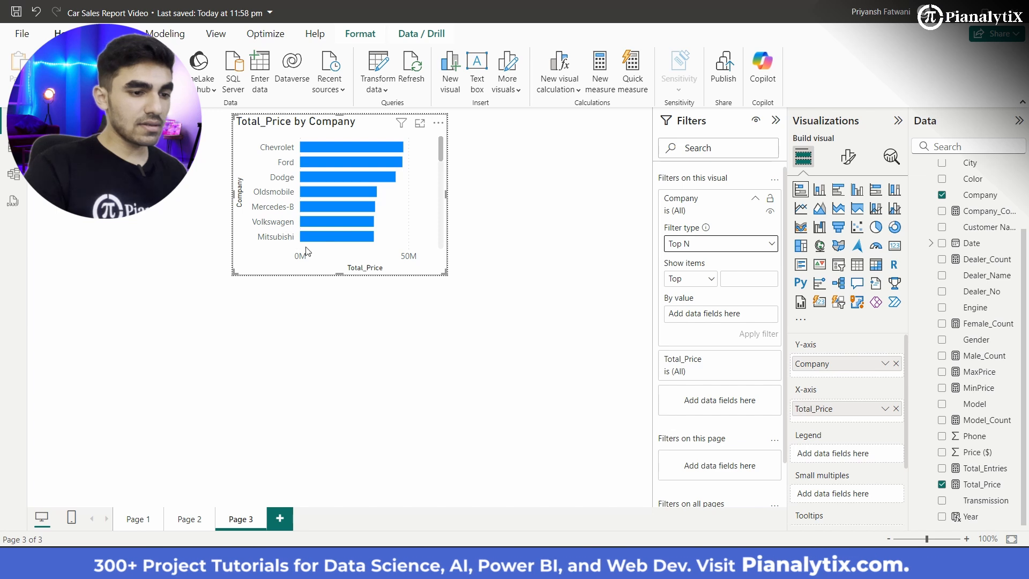
left_click(727, 278)
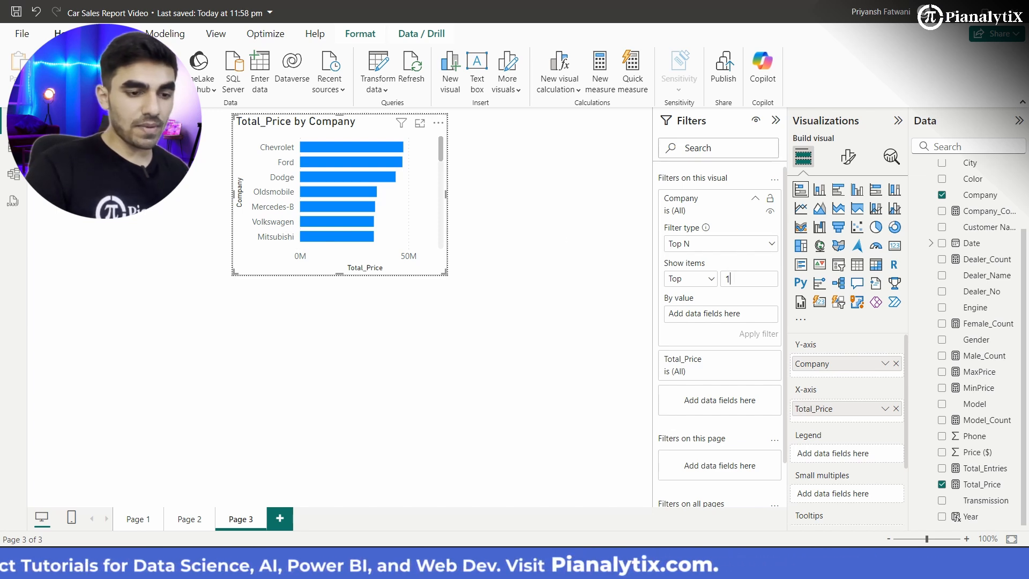
type("10")
left_click_drag(984, 487, 736, 317)
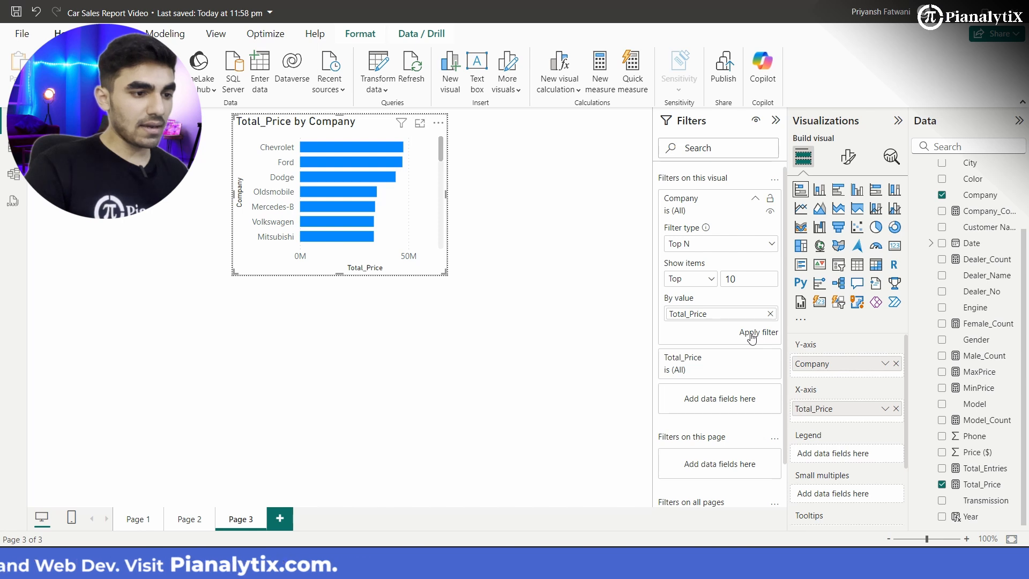
left_click(751, 334)
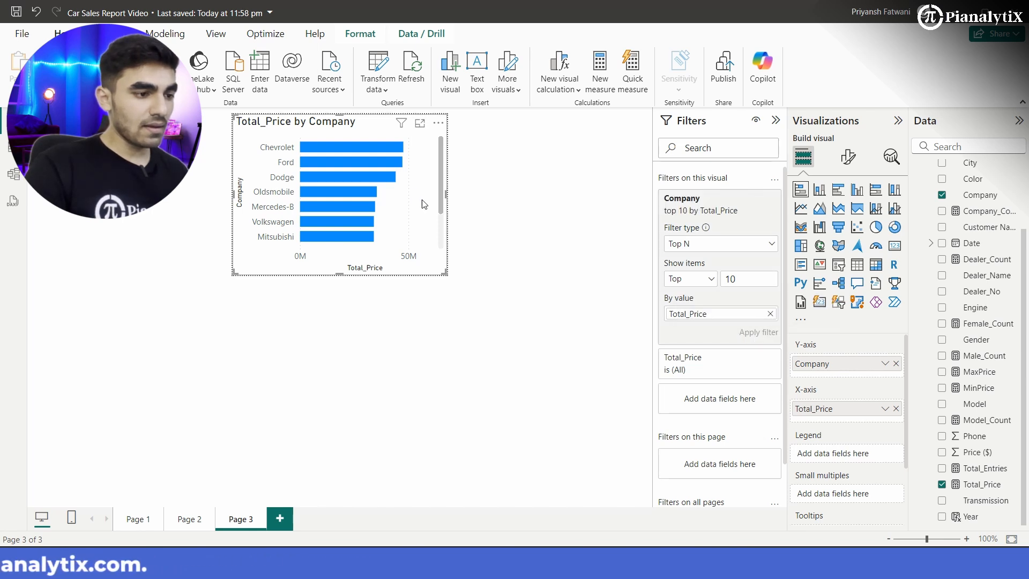
scroll(410, 205, "down", 3)
scroll(409, 206, "up", 3)
scroll(409, 205, "down", 3)
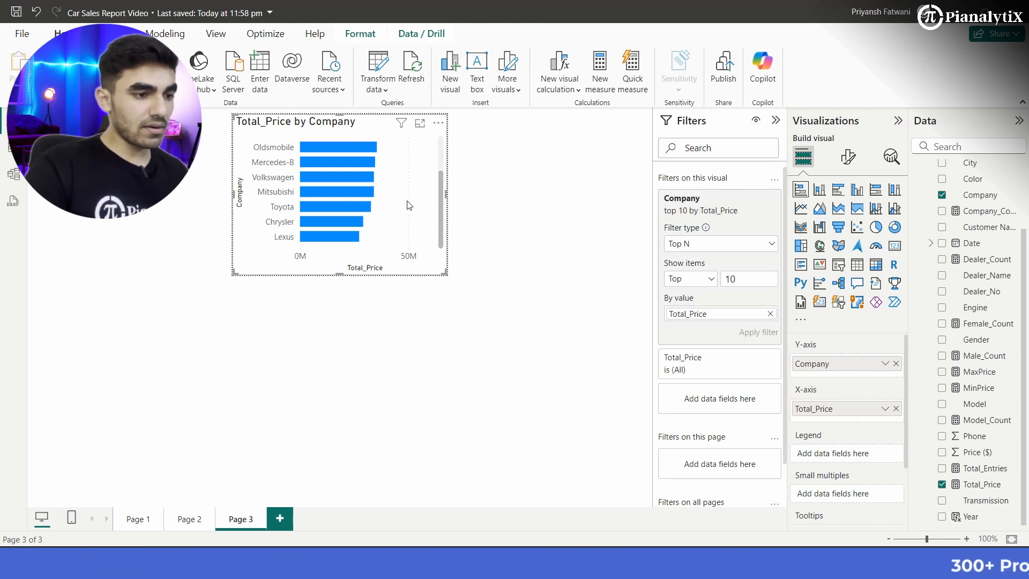
scroll(410, 205, "up", 3)
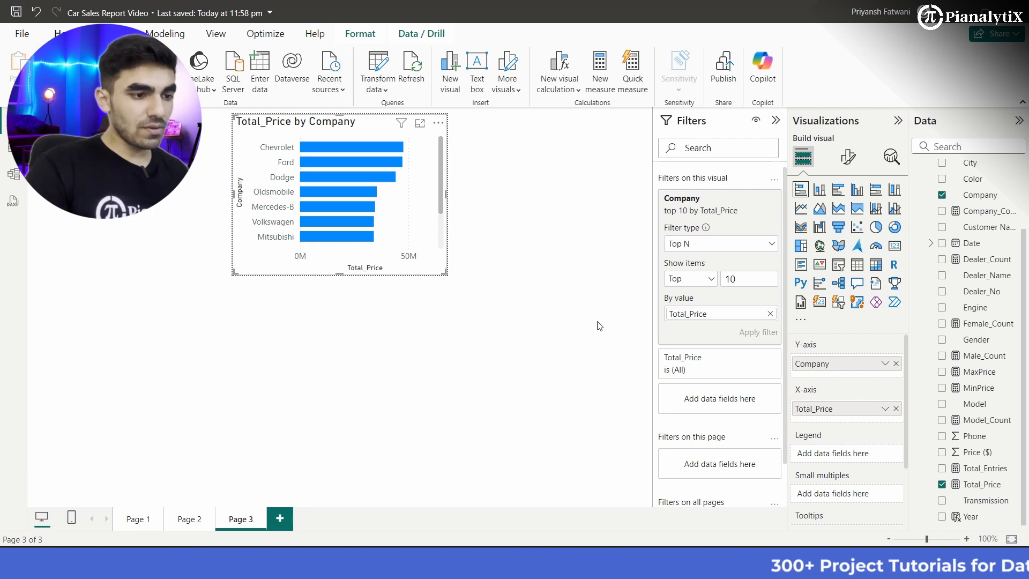
Step: Reduce the Company Top N filter to the top 5 items and collapse the Visualizations and Filters panes
left_click(734, 278)
key("BackSpace")
key("BackSpace")
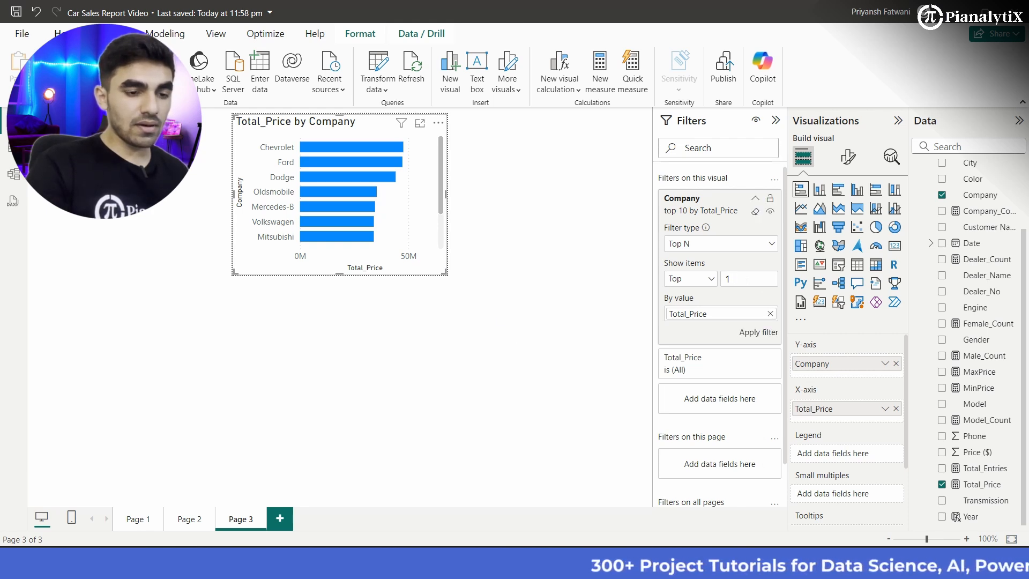
type("5")
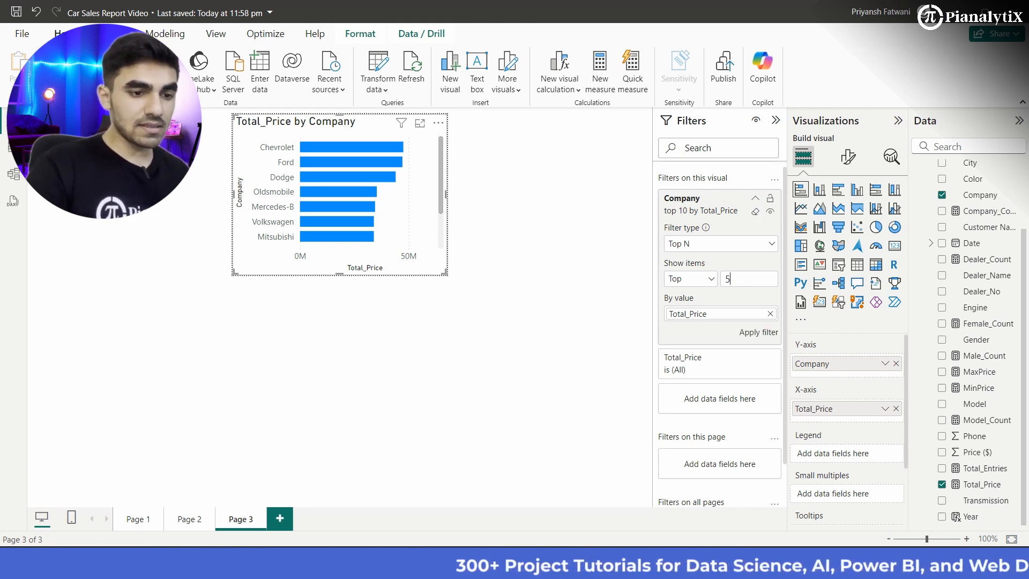
left_click(756, 334)
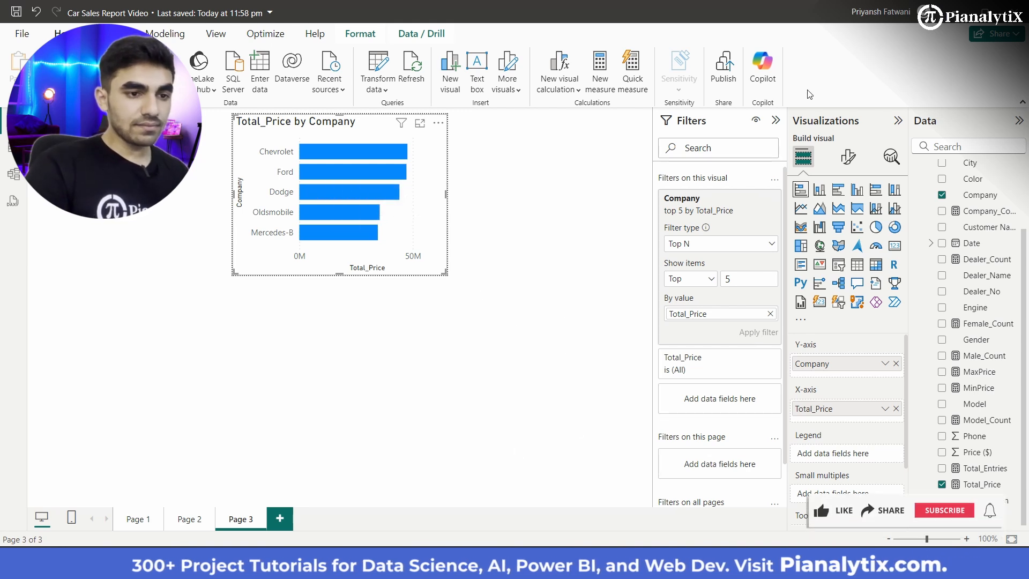
left_click(897, 121)
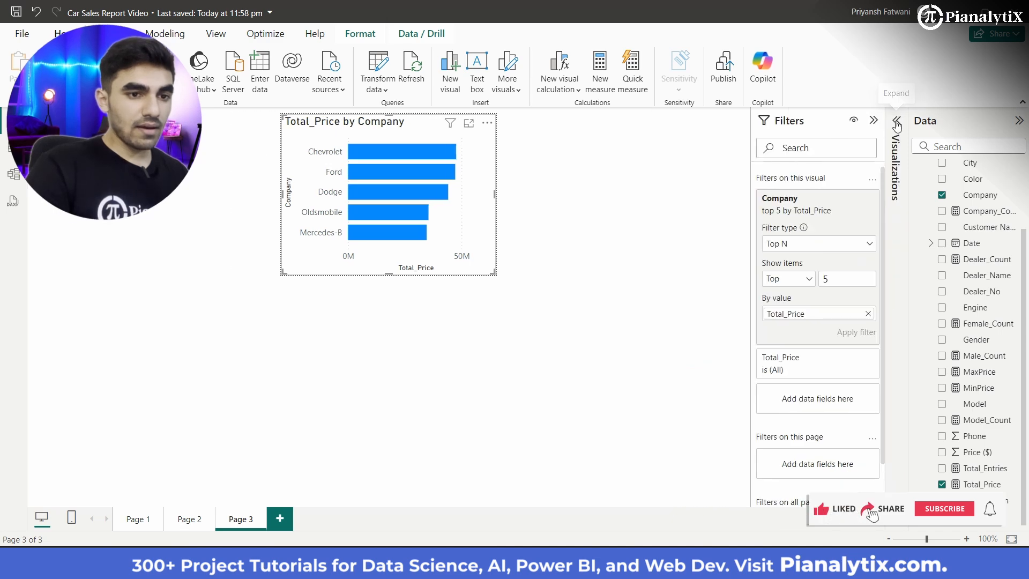
left_click(874, 120)
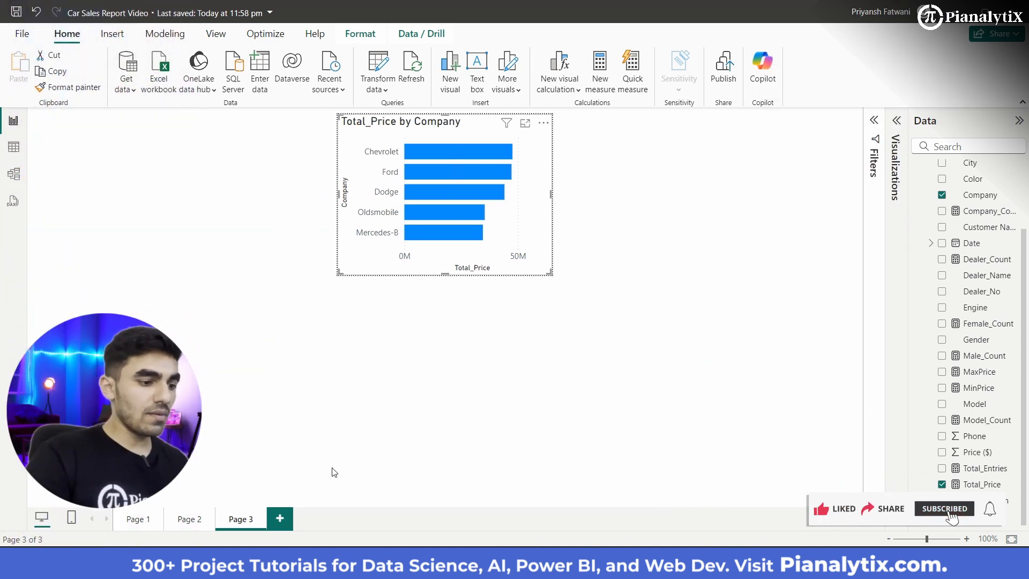
Step: Add a fourth report page and set its canvas type to Tooltip
left_click(286, 520)
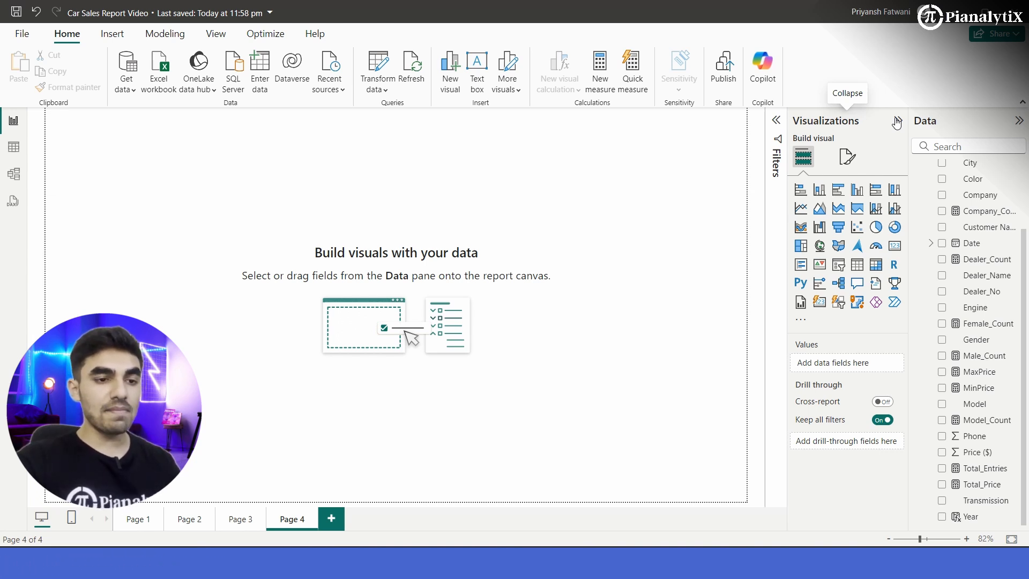
left_click(848, 156)
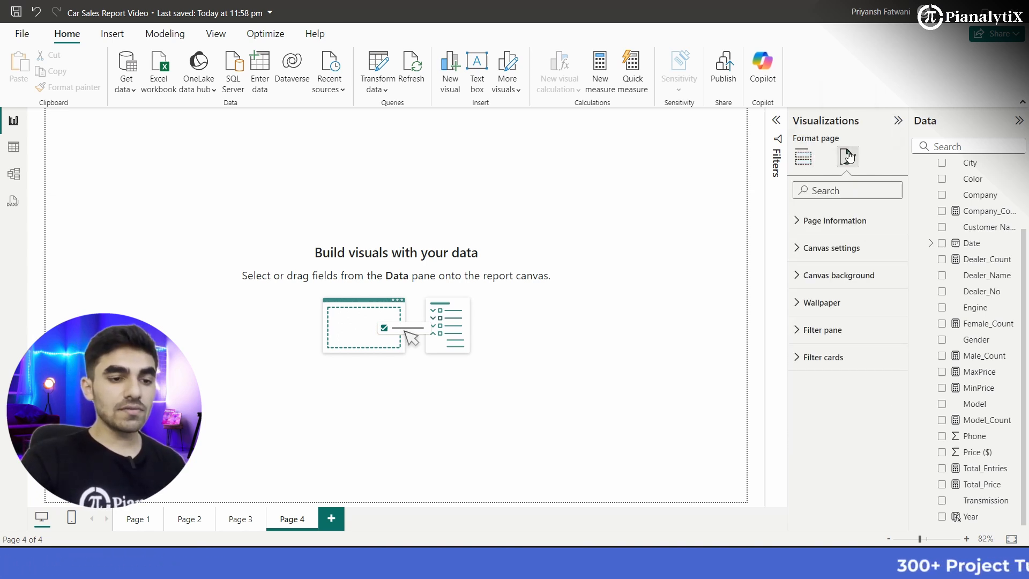
left_click(832, 248)
left_click(831, 295)
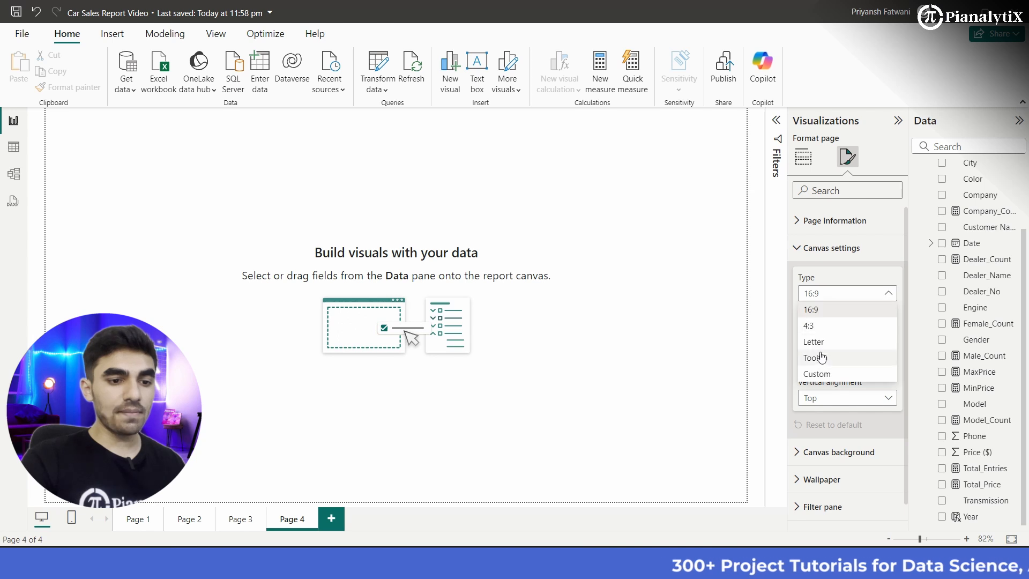
left_click(821, 356)
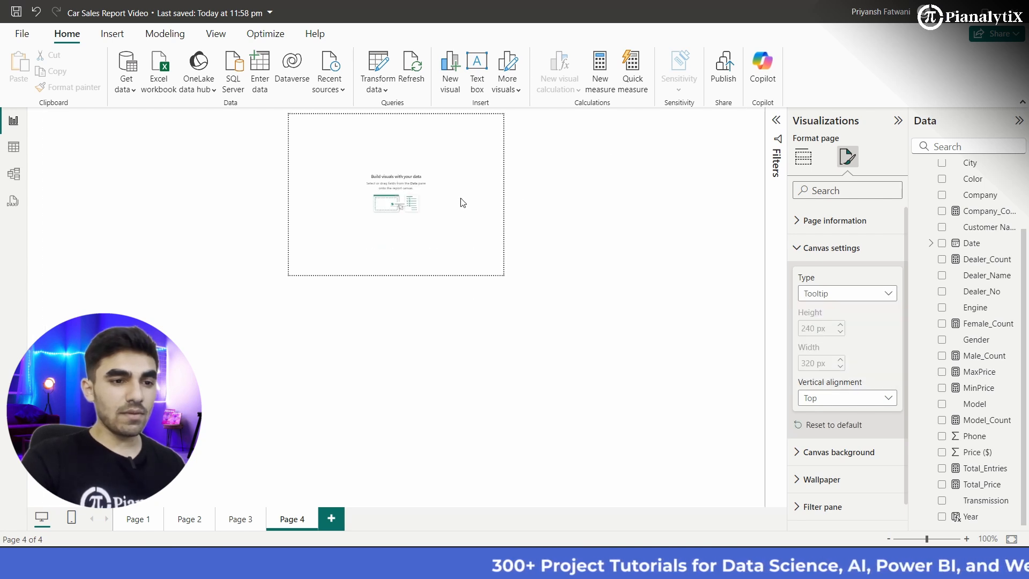
Step: Insert a stacked bar chart on Page 4 with Model on the Y-axis and Total_Price on the X-axis
left_click(803, 160)
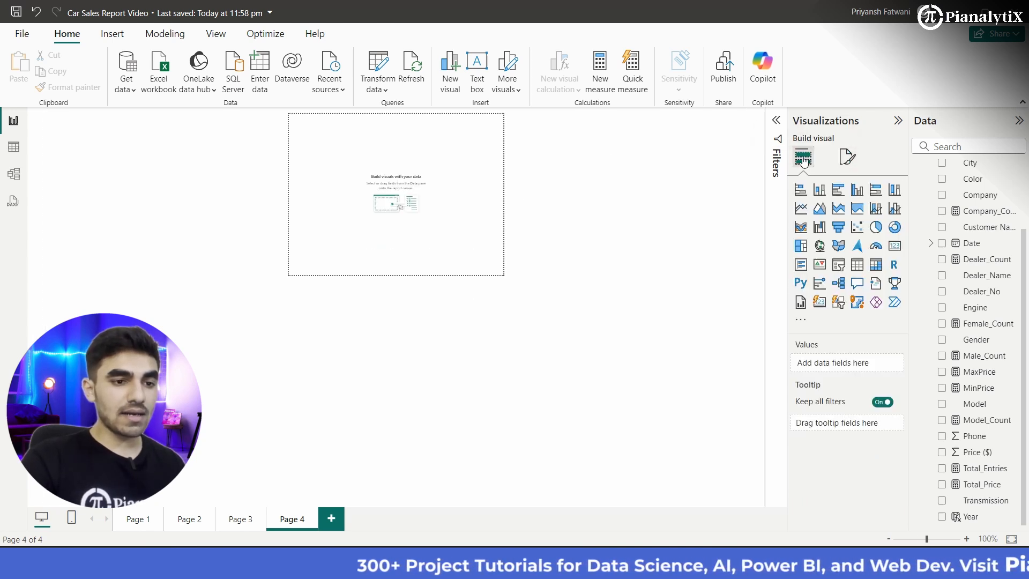
left_click(801, 189)
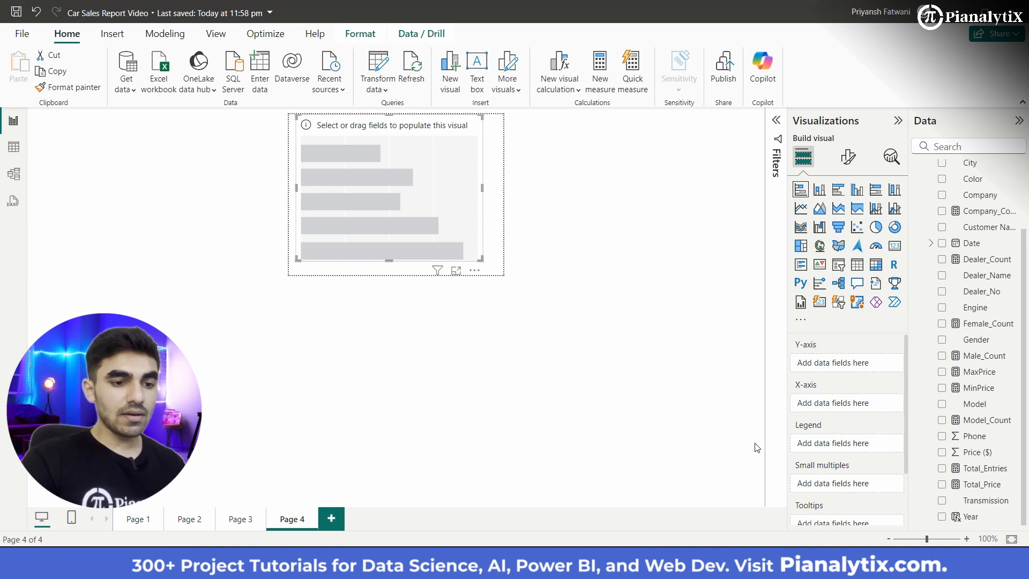
scroll(828, 405, "down", 1)
scroll(829, 405, "up", 1)
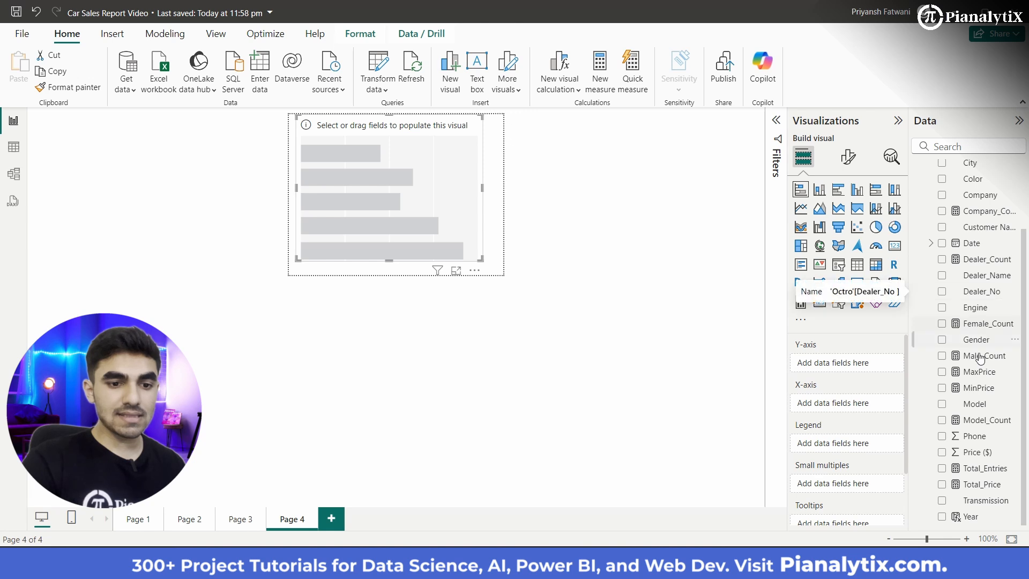
left_click_drag(849, 366, 849, 365)
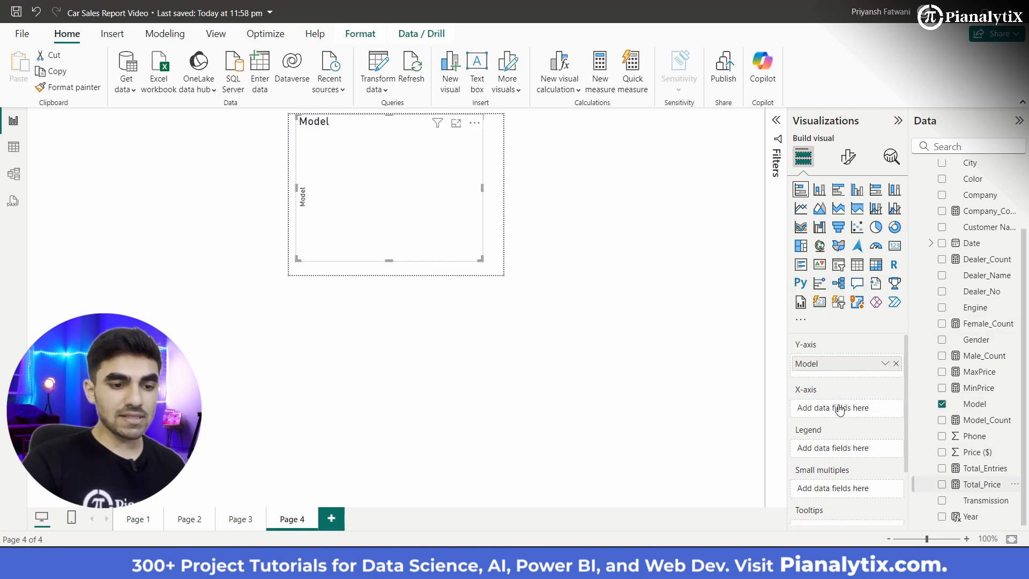
left_click_drag(840, 409, 840, 409)
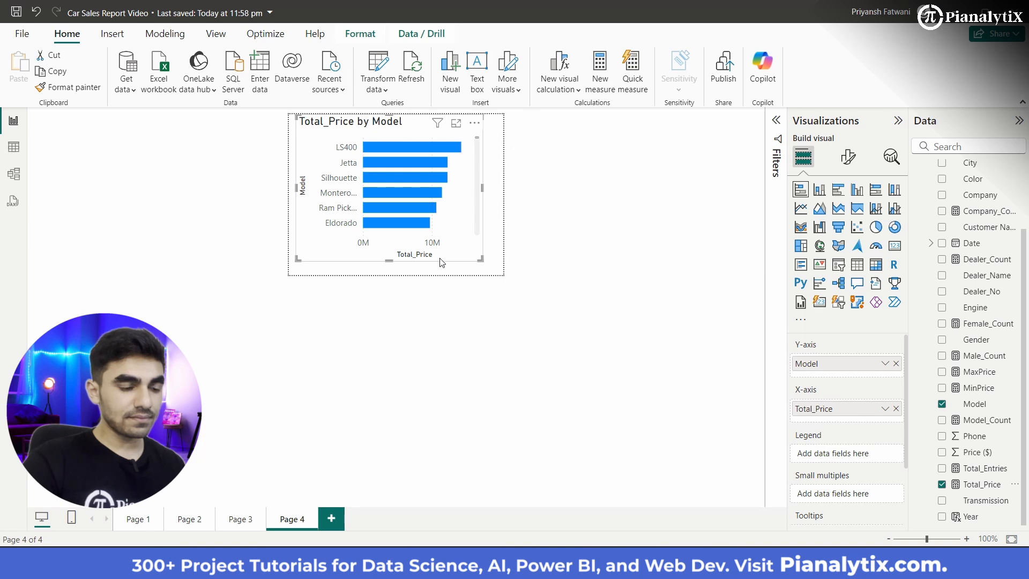
Step: Apply a Top N filter on Model in the Page 4 chart, showing the top 10 items by Total_Price
left_click(775, 124)
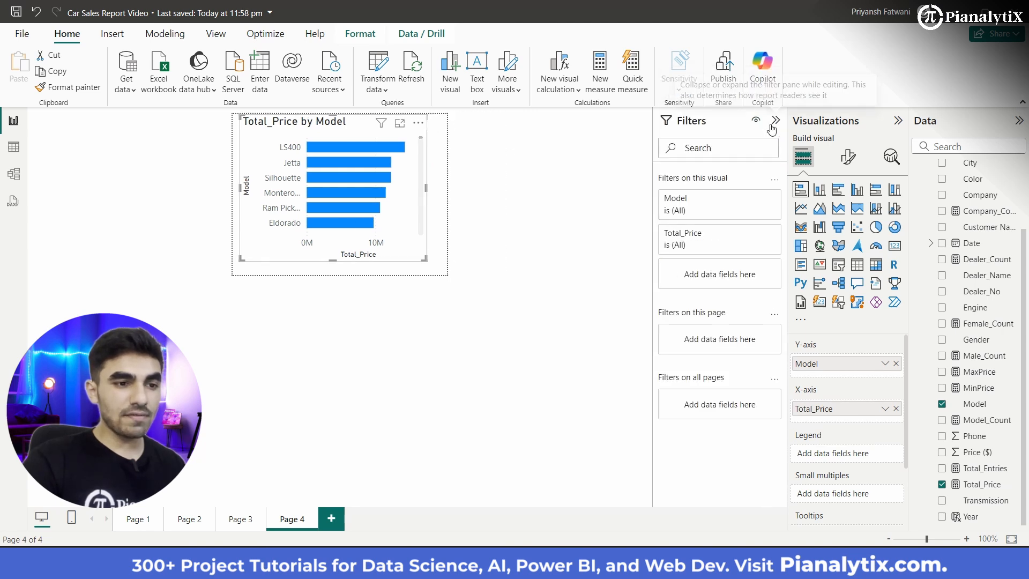
left_click(757, 200)
left_click(759, 247)
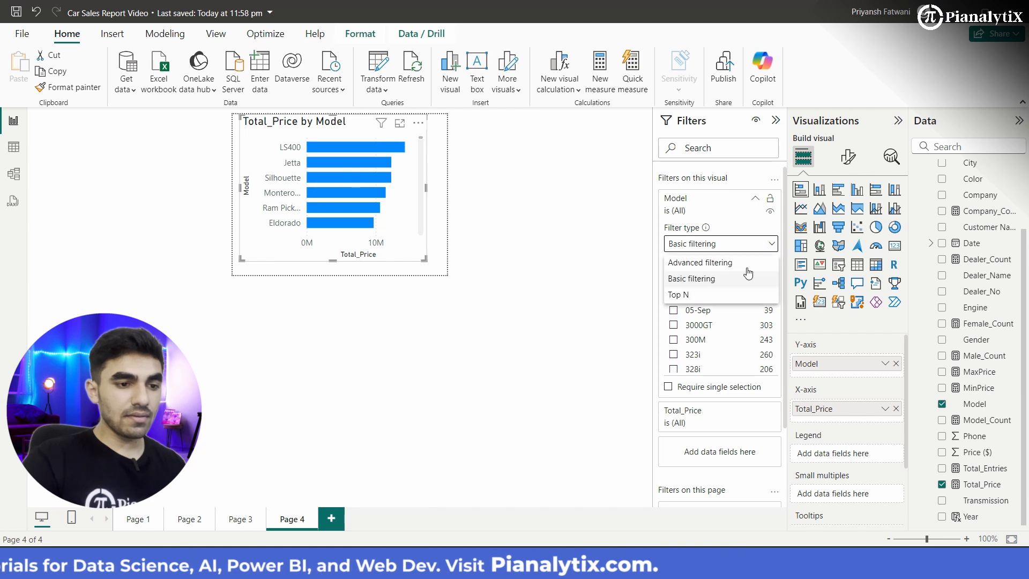
left_click(739, 296)
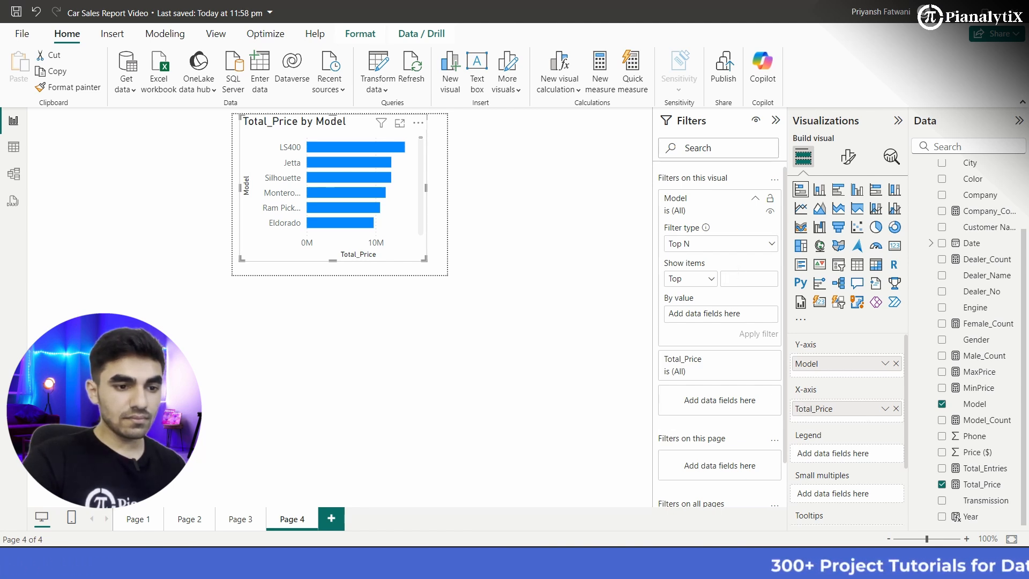
type("10")
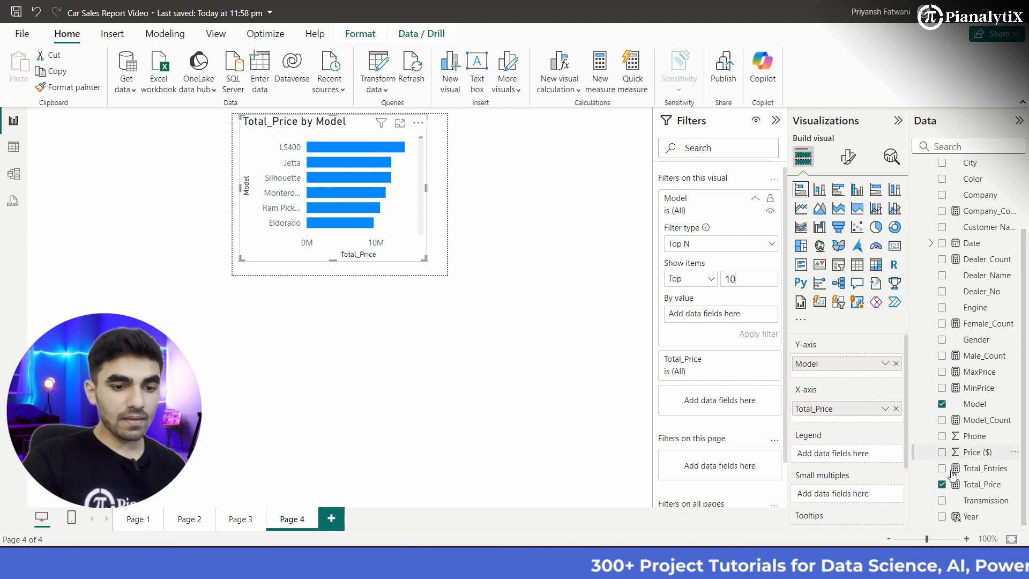
left_click_drag(975, 485, 726, 319)
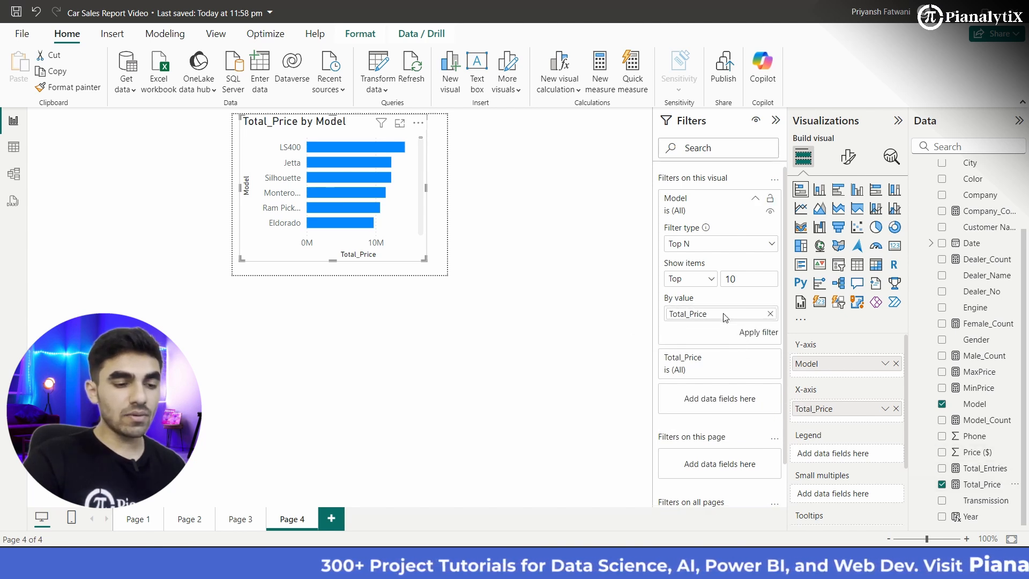
left_click(754, 333)
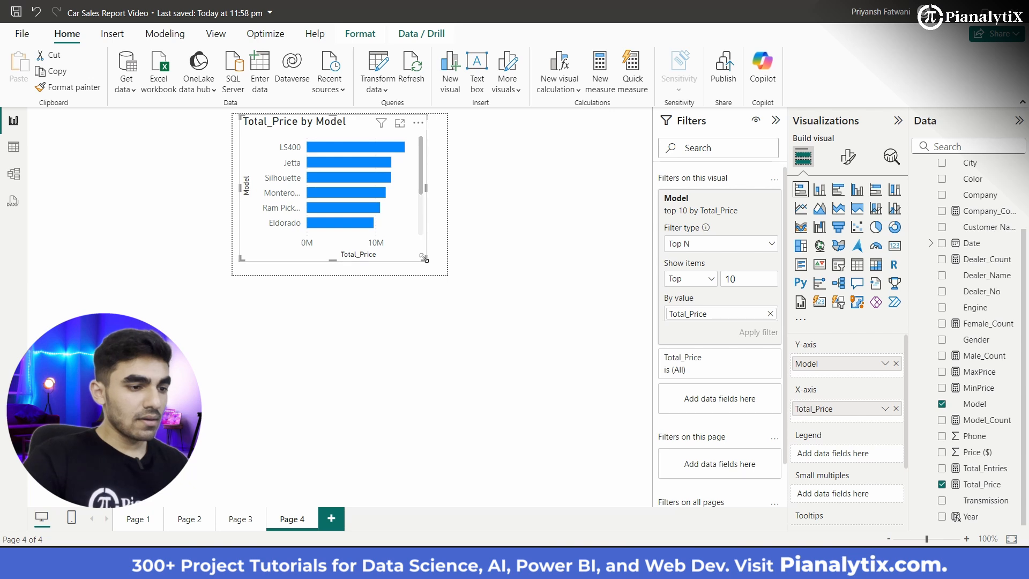
Step: Resize the Total_Price by Model chart to fill the whole tooltip canvas and check its bars
left_click_drag(424, 259, 445, 278)
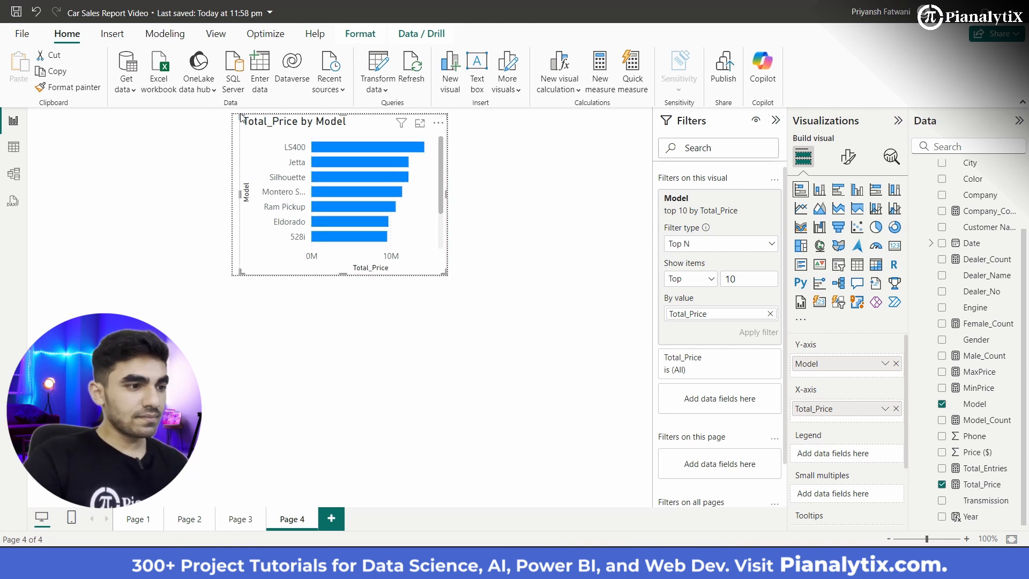
left_click_drag(238, 113, 229, 117)
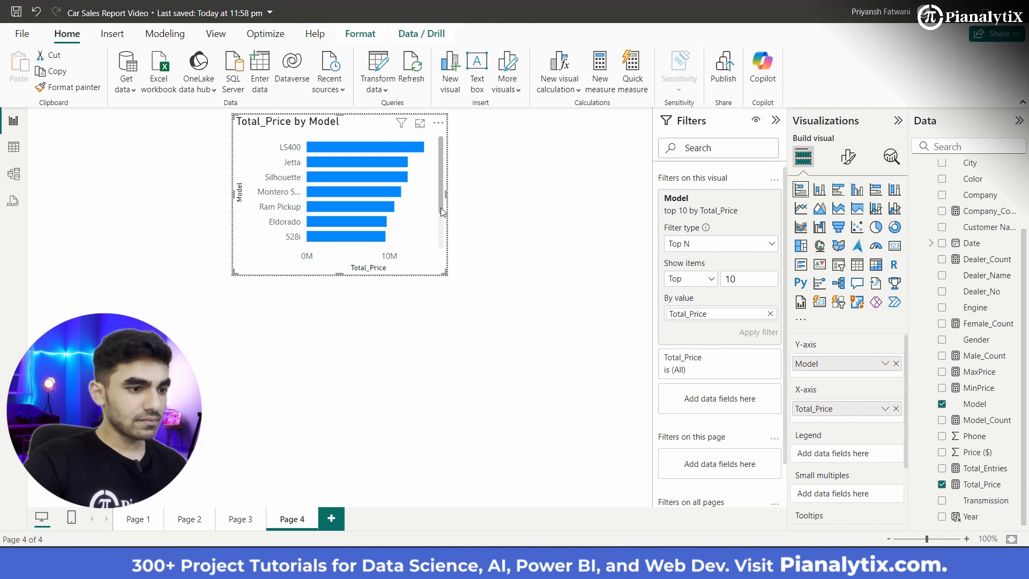
scroll(440, 215, "down", 3)
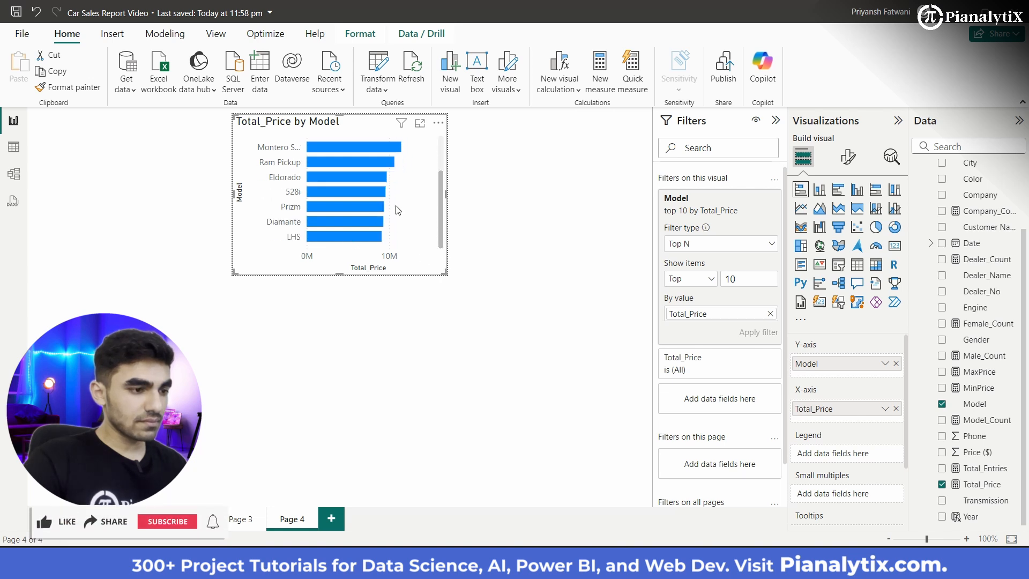
scroll(300, 177, "up", 3)
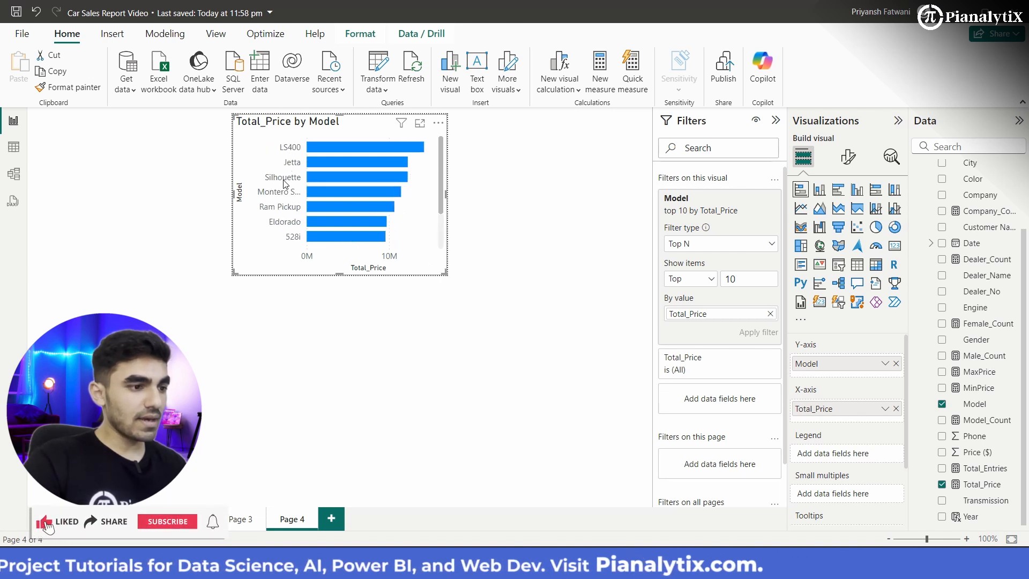
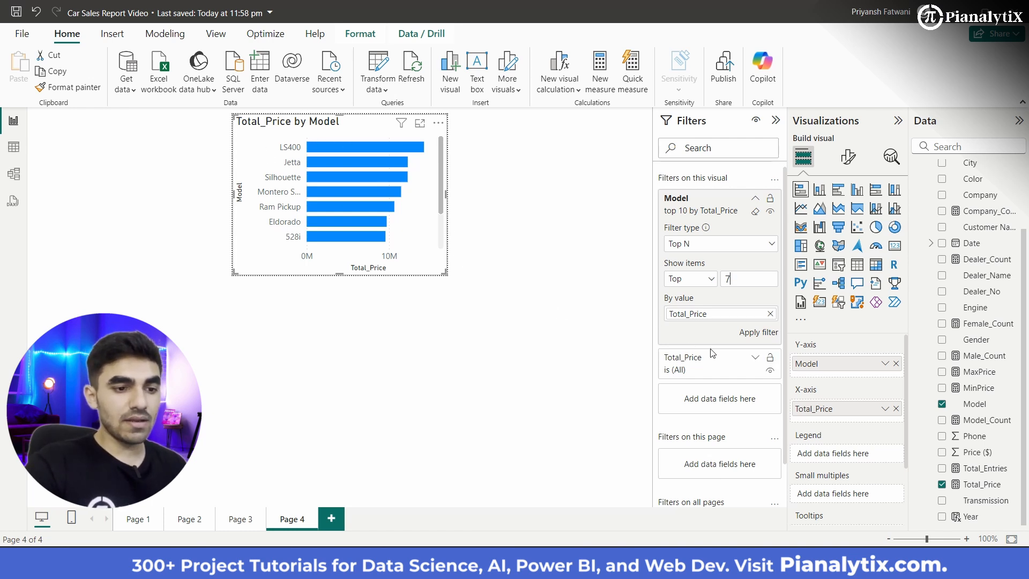
Step: Apply the Top N filter on Model with 7 items by Total_Price to the Page 4 chart
left_click(749, 335)
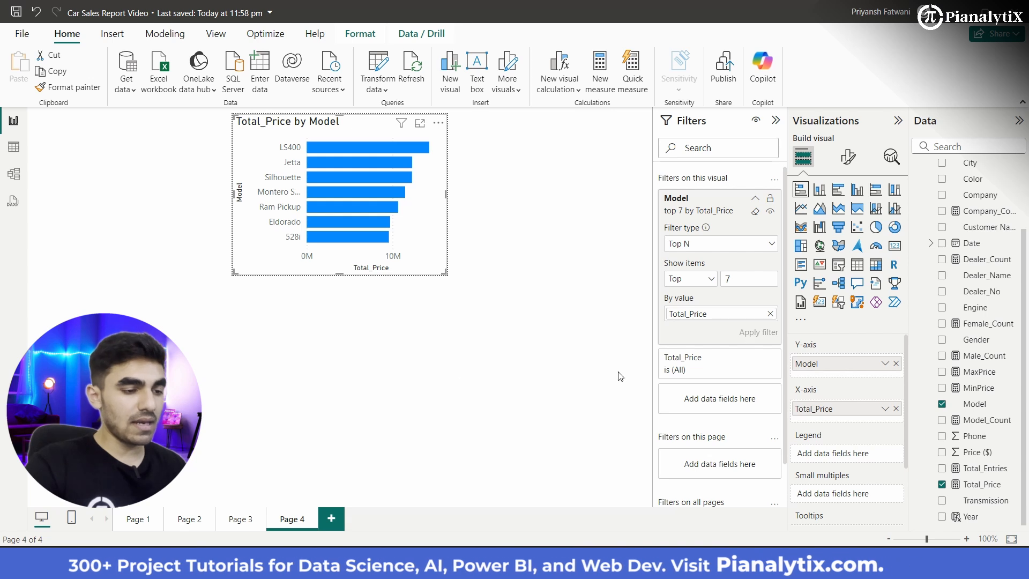
left_click(622, 339)
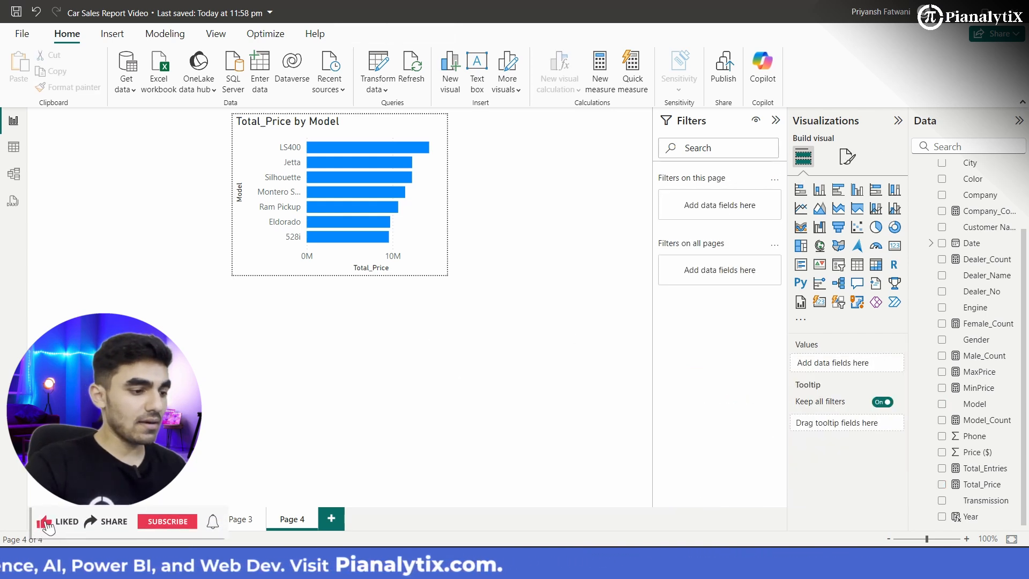
Step: Copy the formatting of Page 1's Preferred Body Style by Gender chart onto the Page 4 chart with Format Painter
left_click(129, 521)
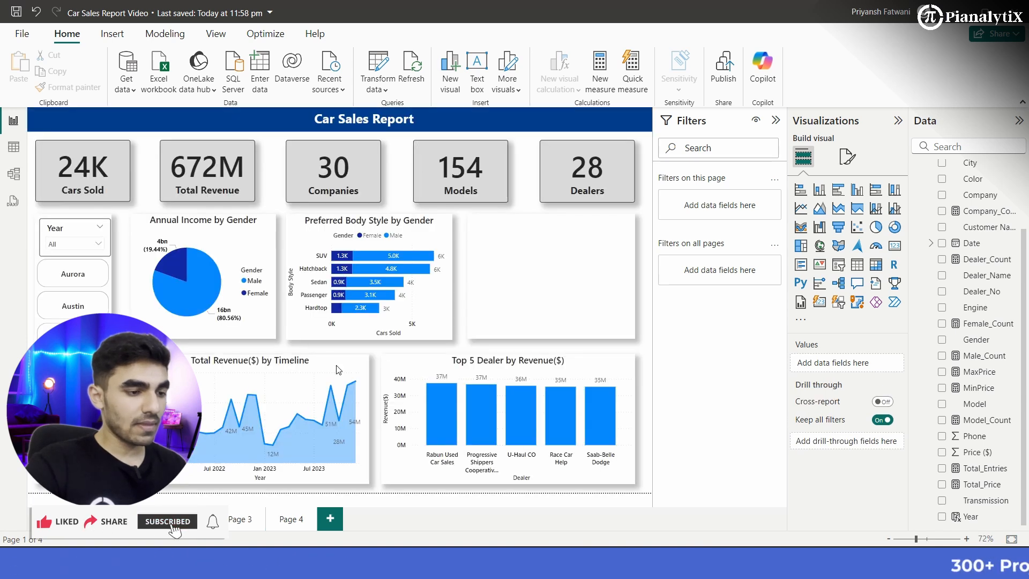
left_click(423, 307)
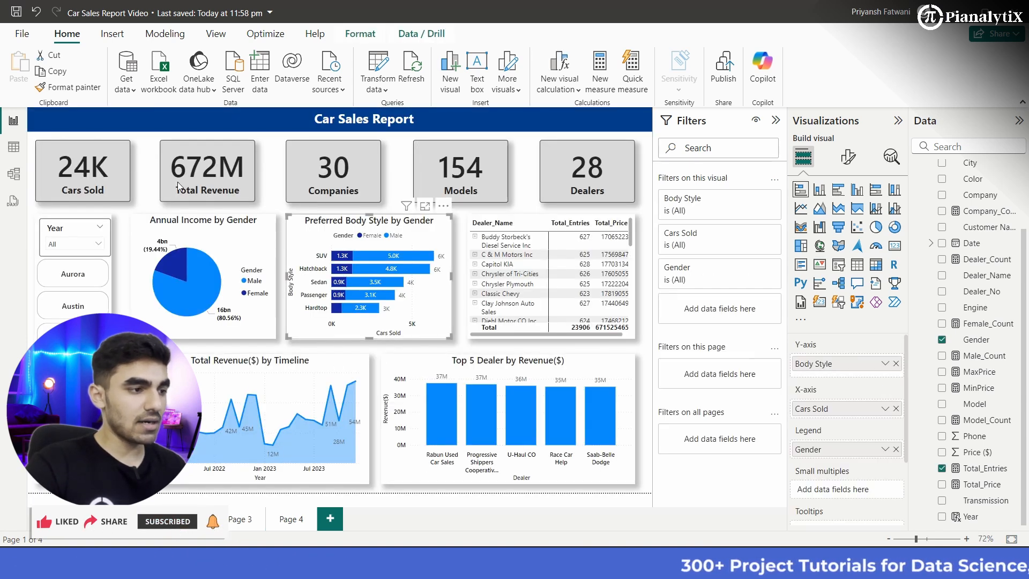
left_click(89, 90)
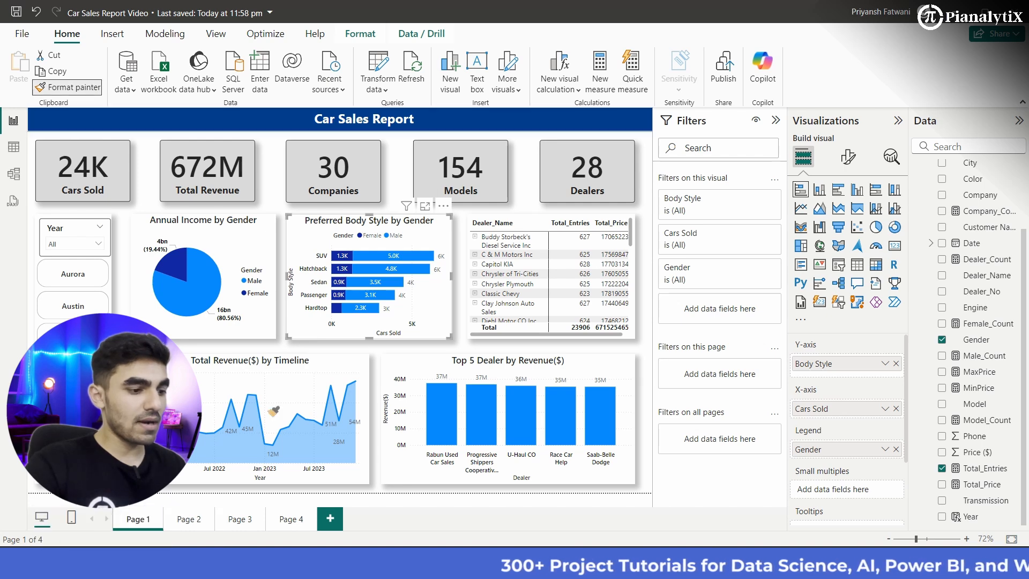
left_click(290, 519)
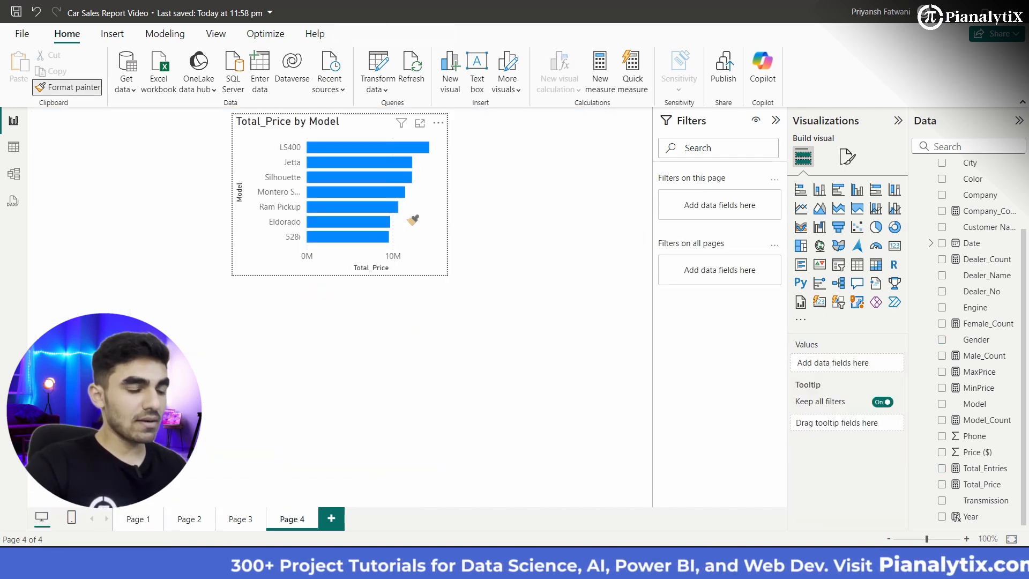
left_click(410, 218)
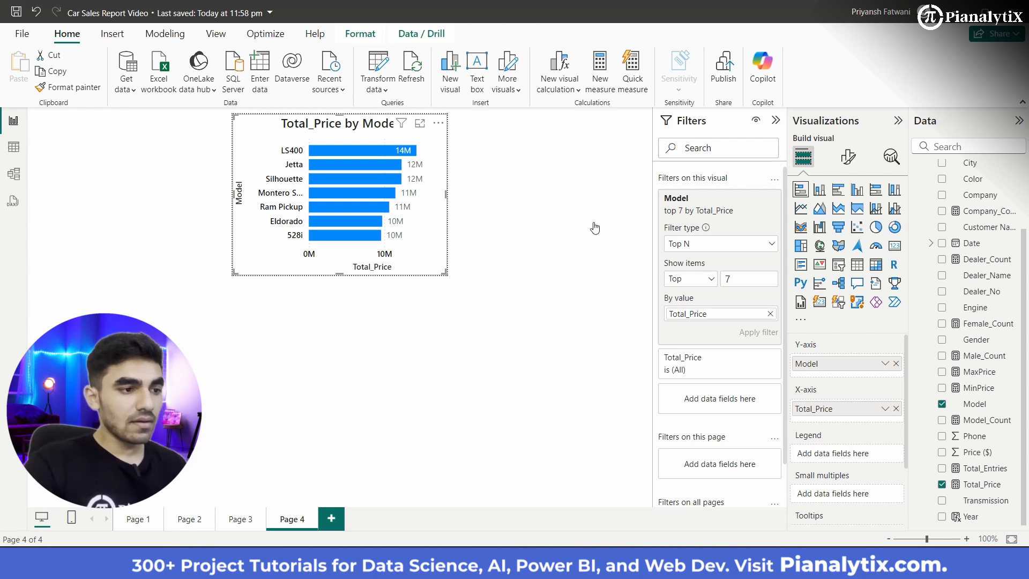
Step: Change the title of the Page 4 chart to "Top 7 Model"
left_click(856, 159)
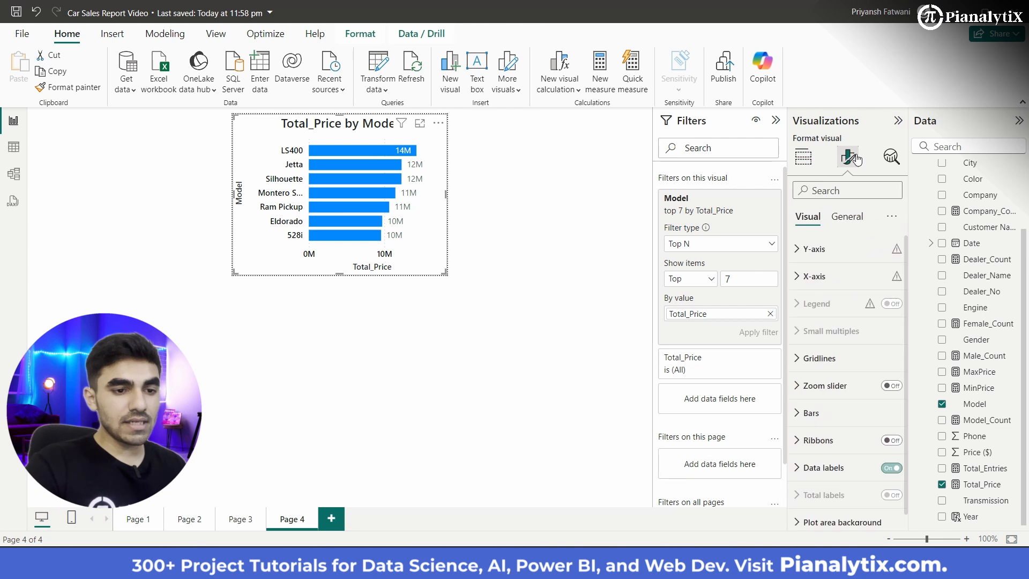
left_click(849, 227)
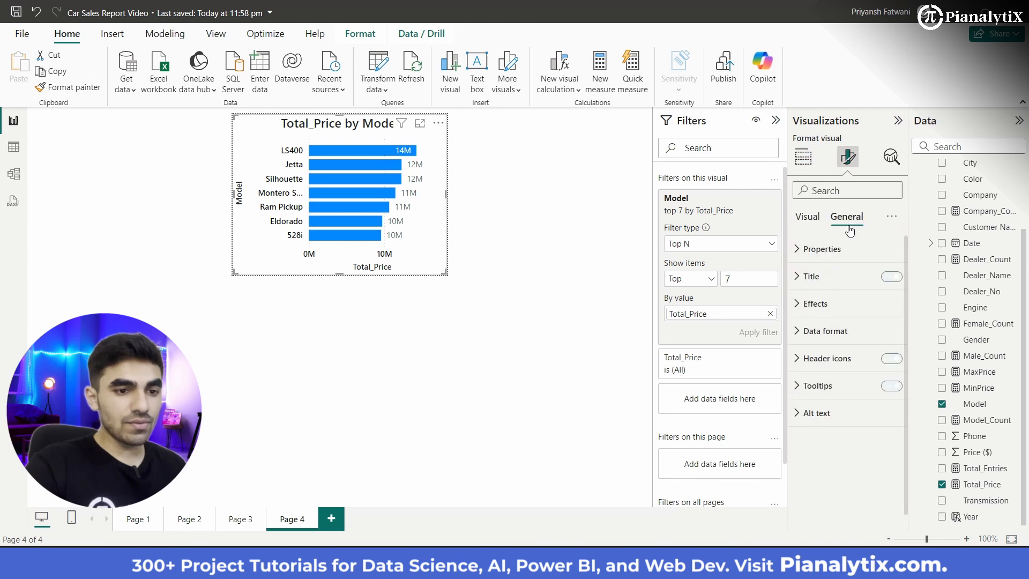
left_click(832, 281)
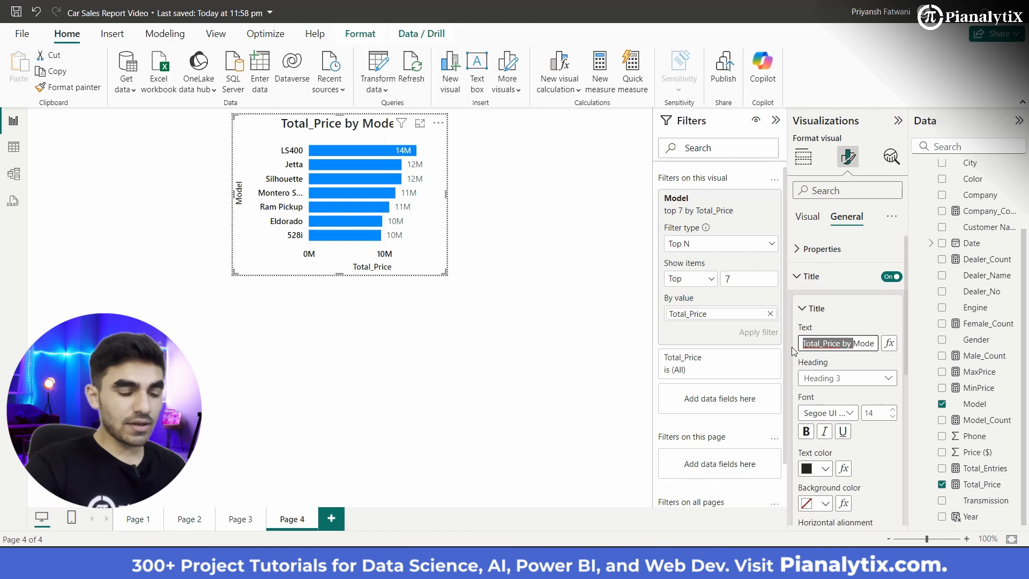
key("BackSpace")
type("Top ")
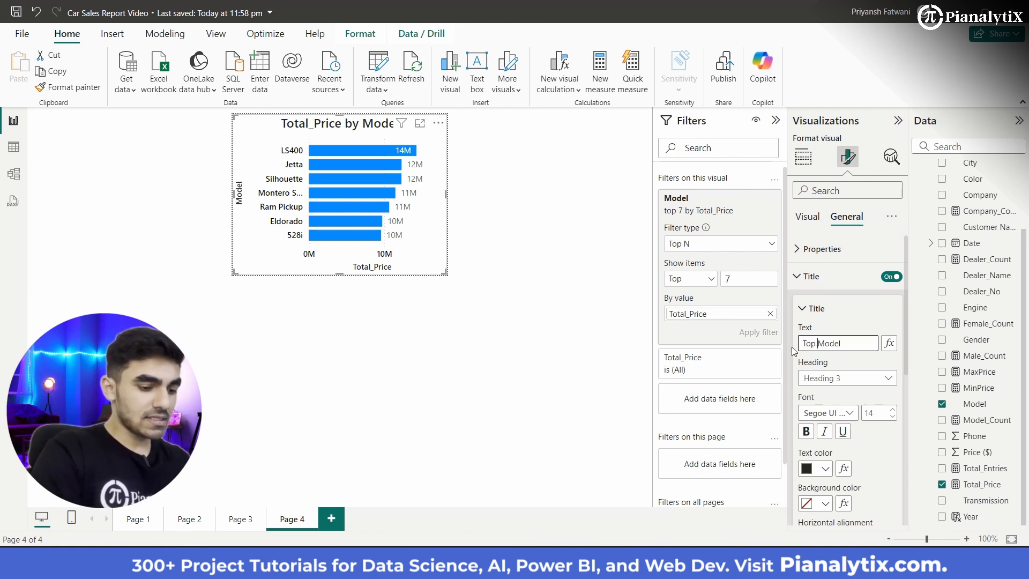
type("7")
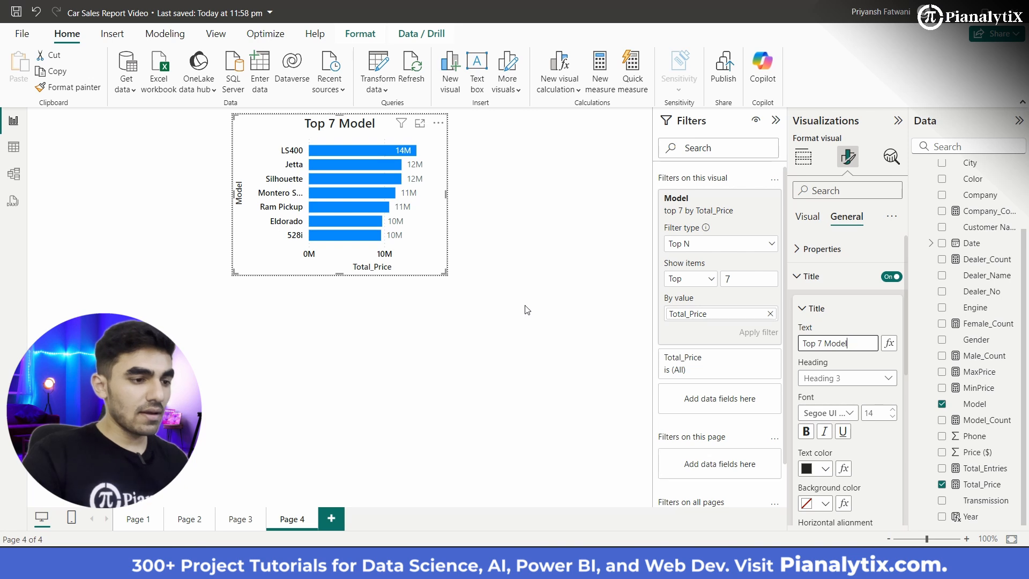
left_click(534, 239)
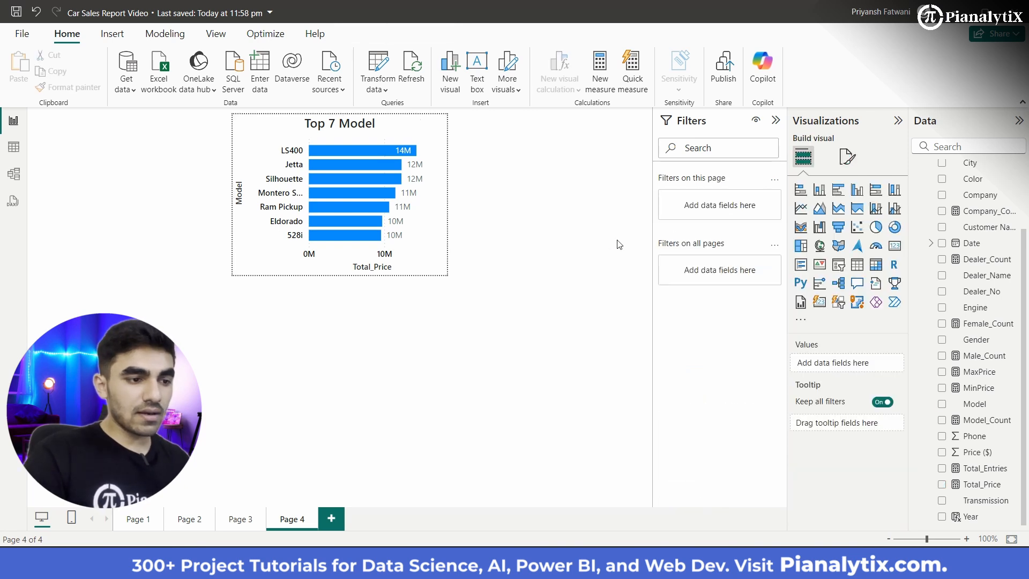
Step: Rename the X-axis field Total_Price to "Revenue($)" for the Top 7 Model chart only
left_click(406, 250)
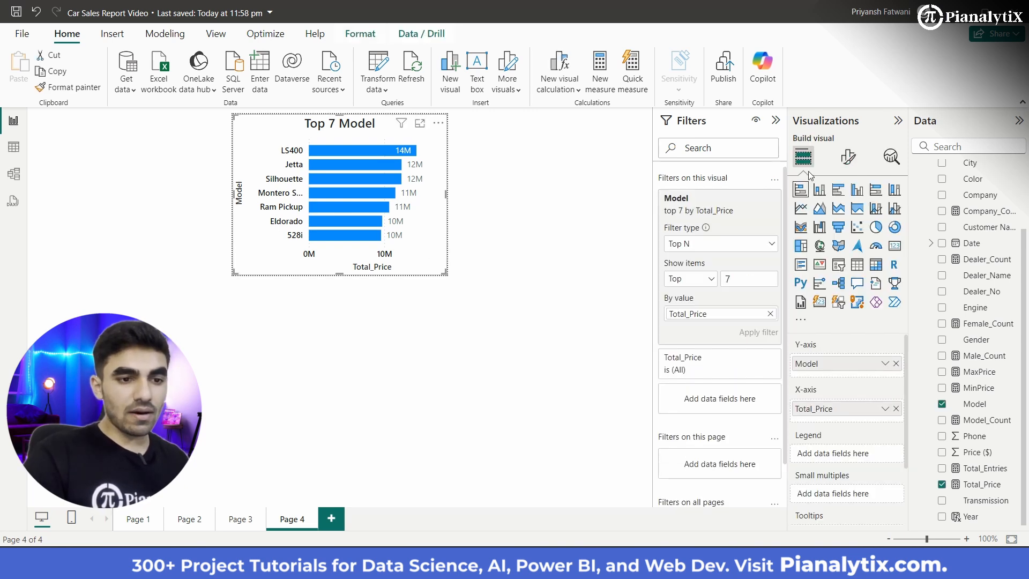
left_click(885, 409)
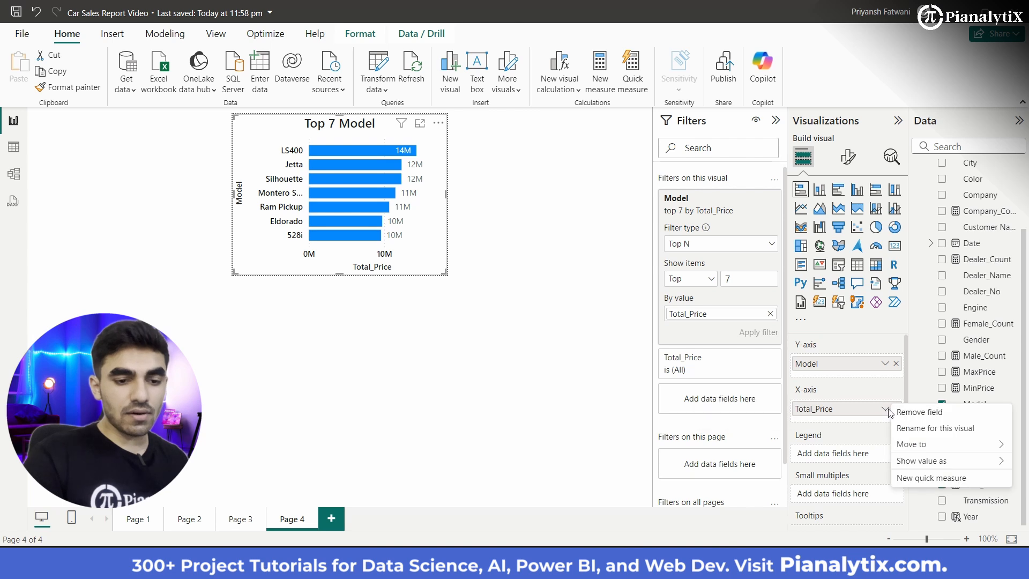
left_click(921, 424)
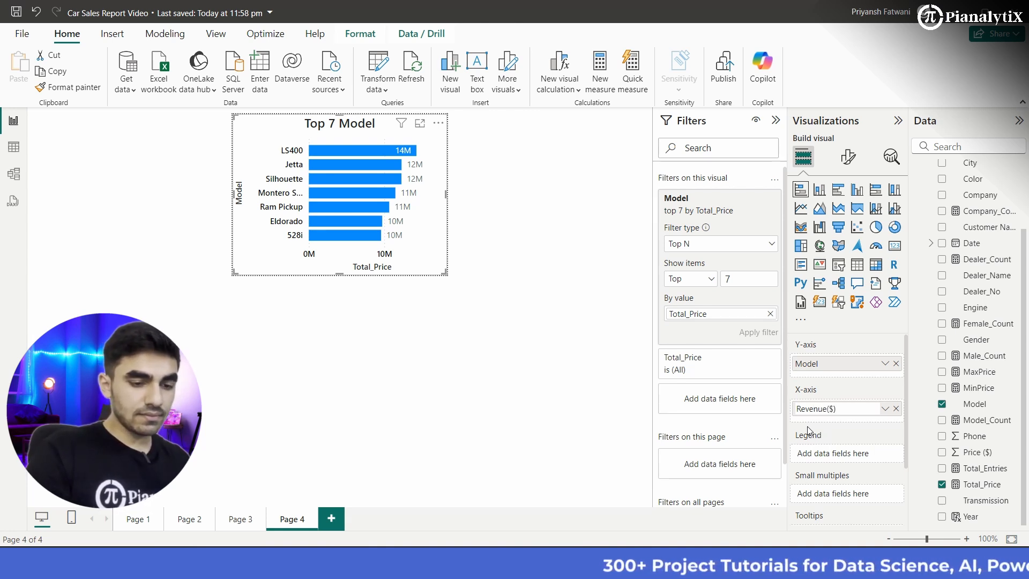
key("Return")
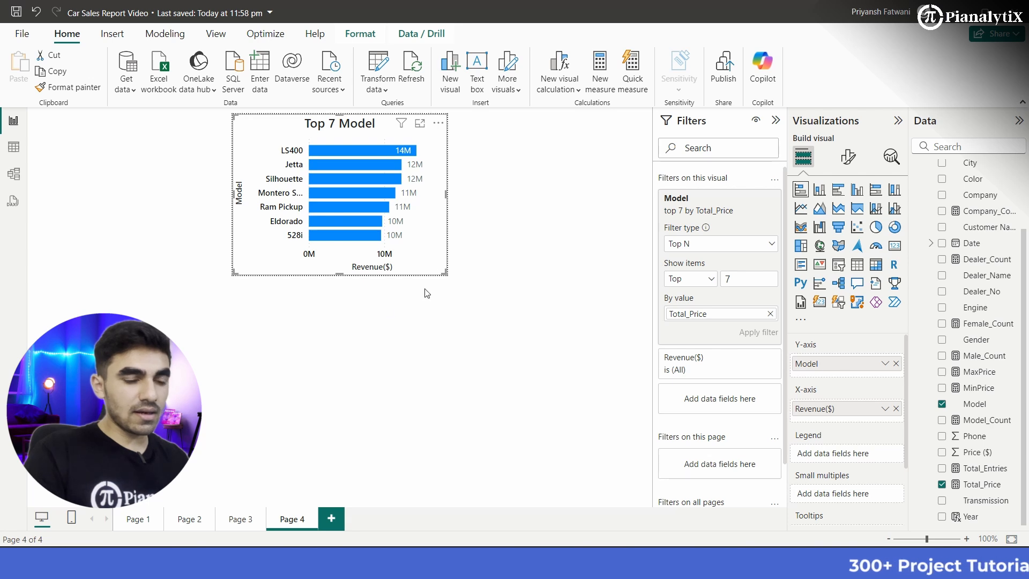
Step: Collapse the Filters pane and open the conditional formatting settings for the bar color of the Top 7 Model chart
left_click(775, 124)
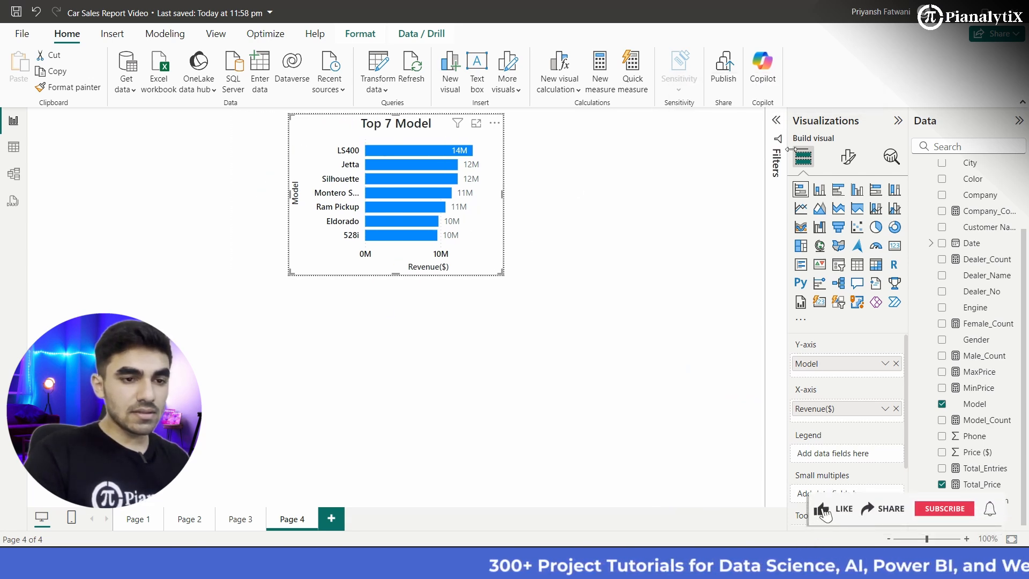
left_click(842, 164)
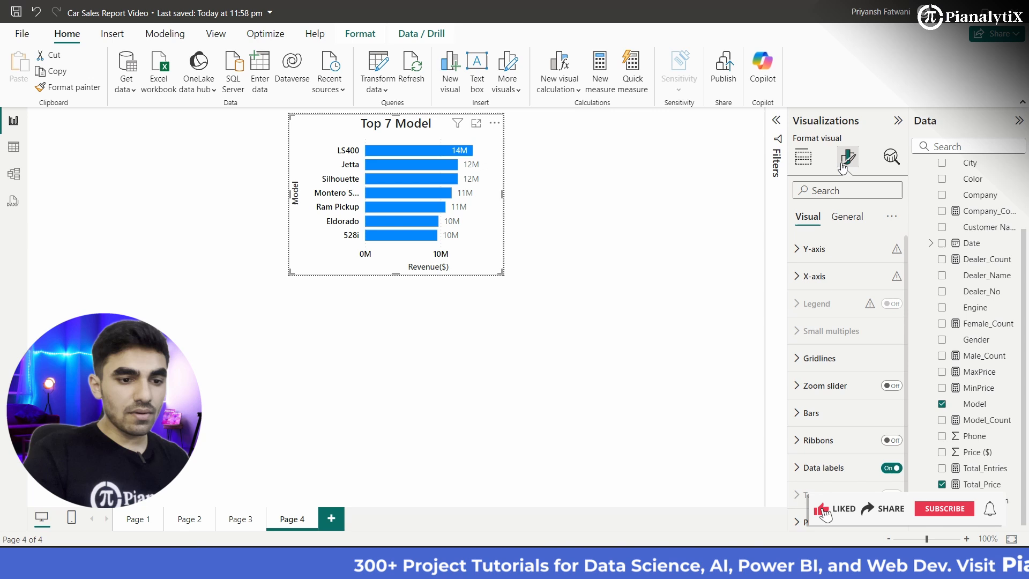
scroll(826, 405, "down", 1)
left_click(812, 402)
scroll(815, 396, "down", 5)
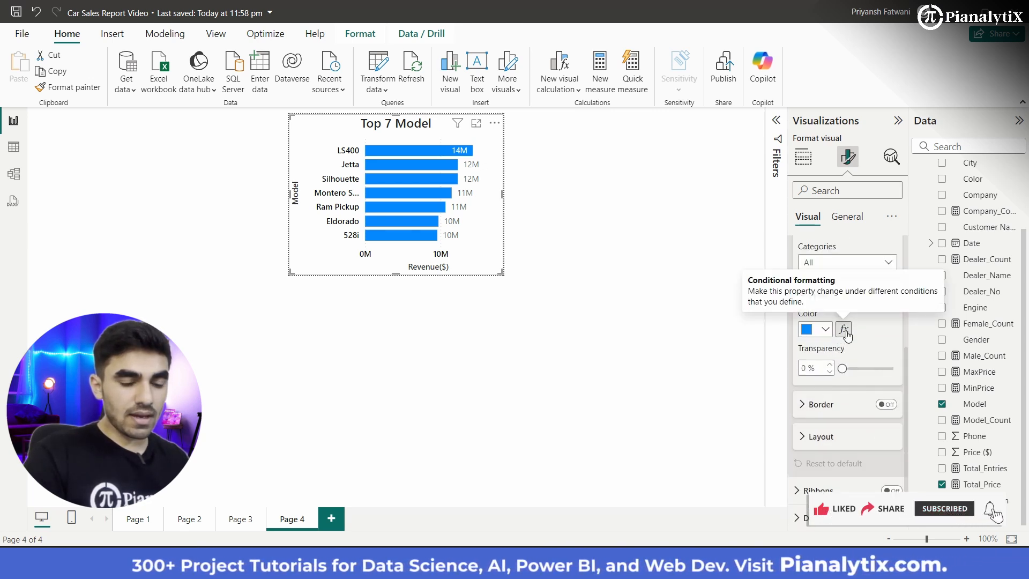
left_click(845, 330)
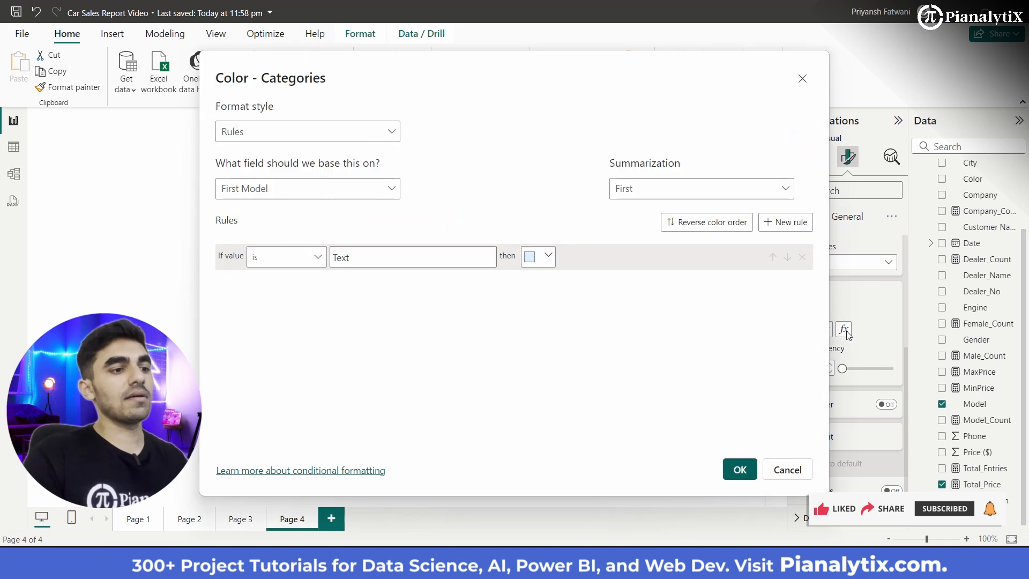
Step: Color the bars with a Gradient format style based on Total_Price, from lowest to highest value
left_click(371, 196)
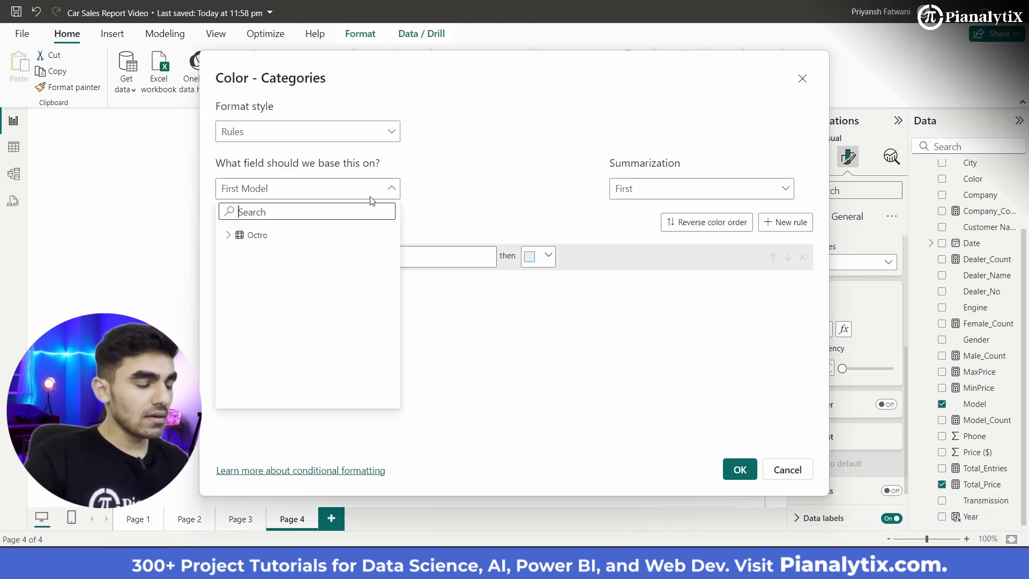
left_click(228, 235)
scroll(284, 354, "down", 5)
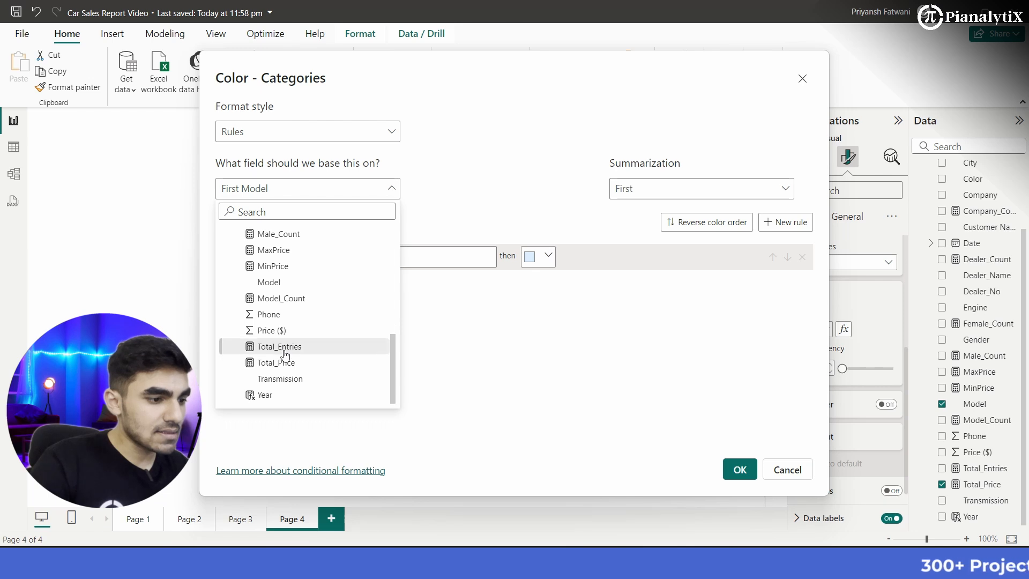
left_click(296, 363)
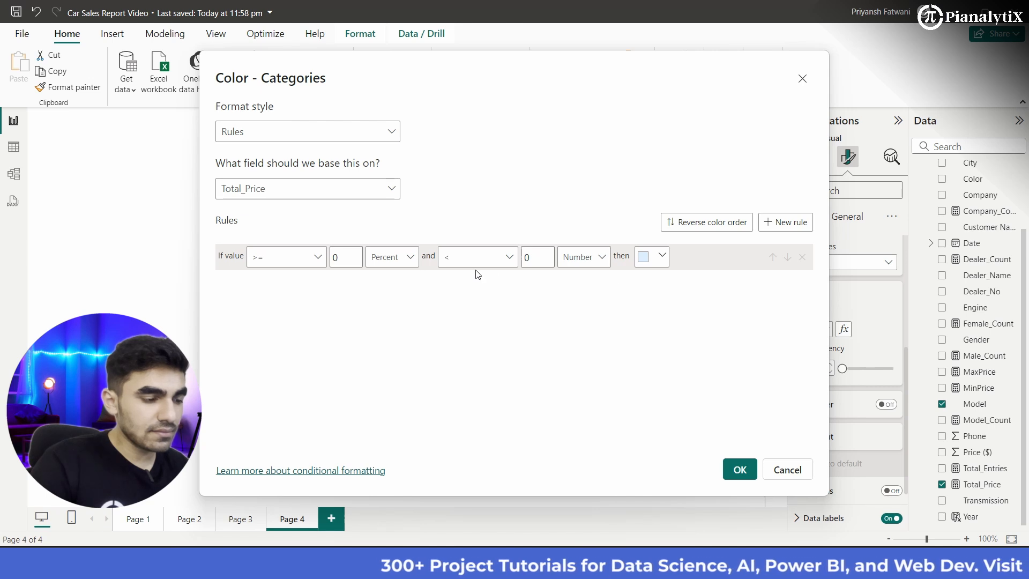
left_click(393, 134)
left_click(364, 156)
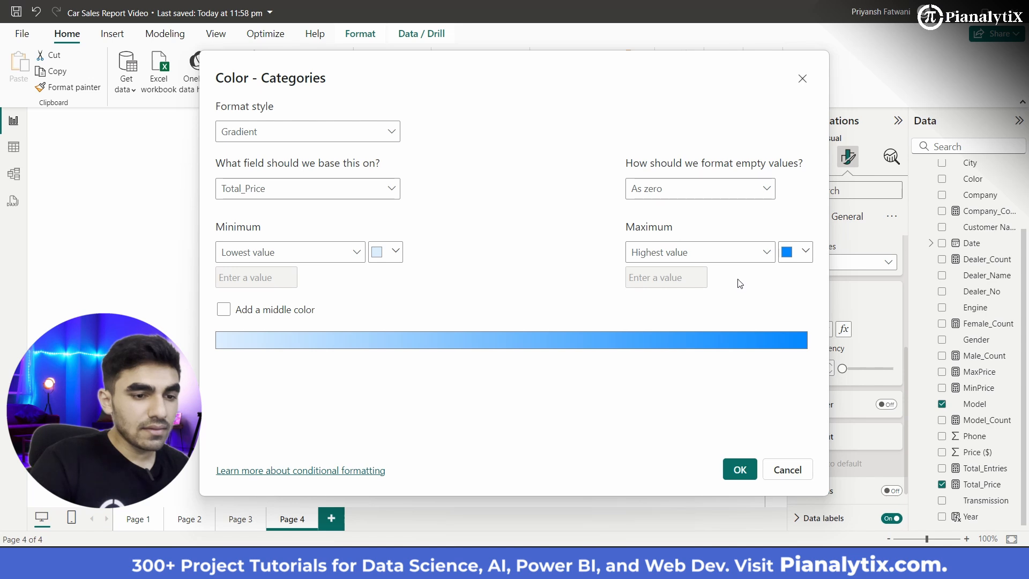
left_click(740, 469)
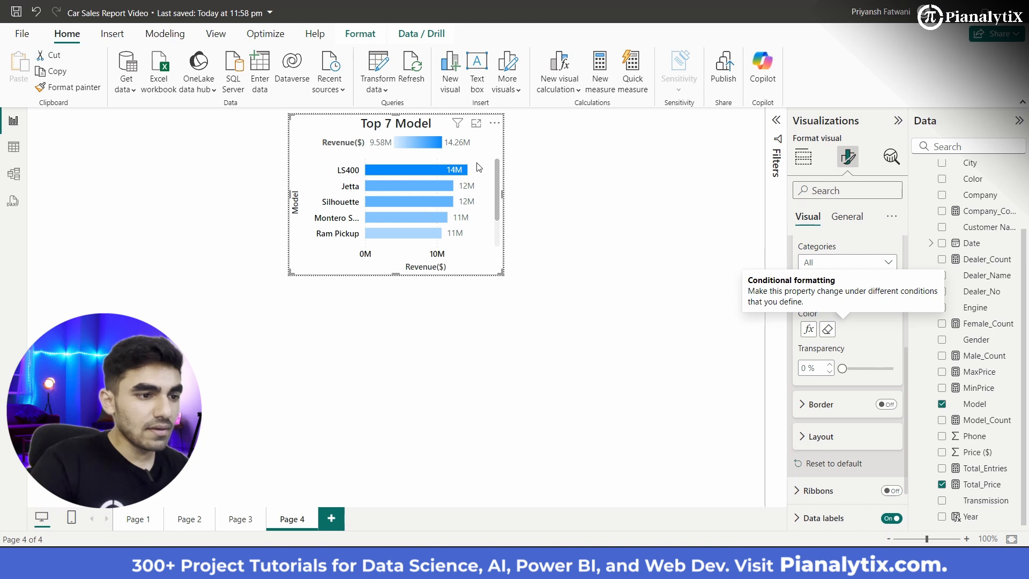
Step: Turn off the legend of the Top 7 Model chart
scroll(467, 233, "down", 2)
scroll(461, 187, "up", 2)
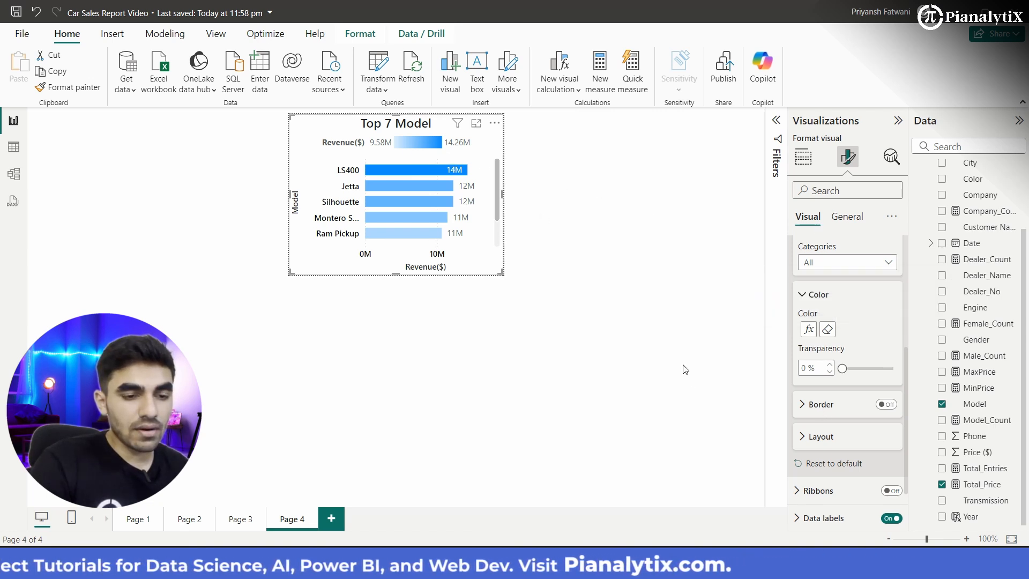
left_click(700, 252)
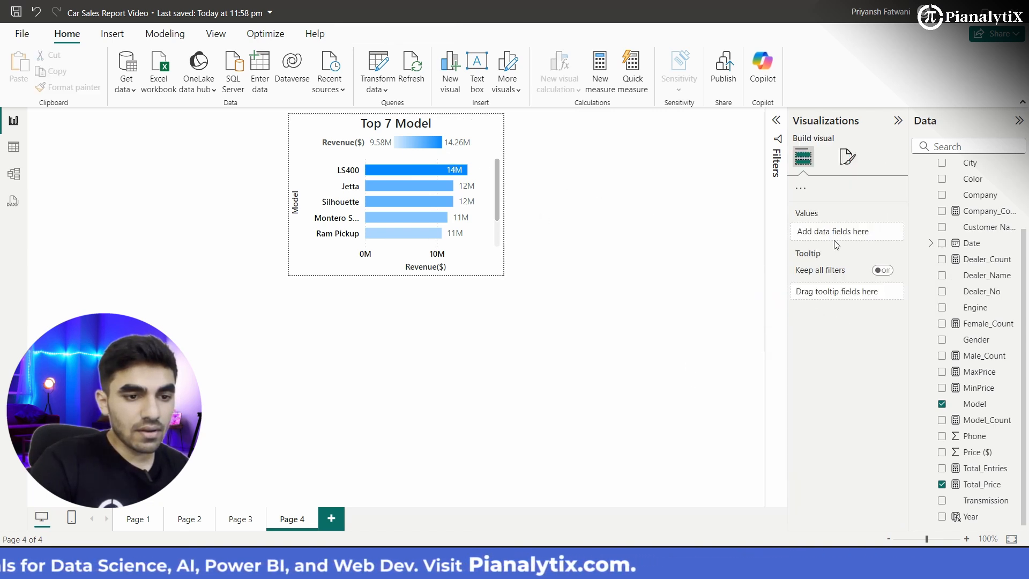
left_click(486, 234)
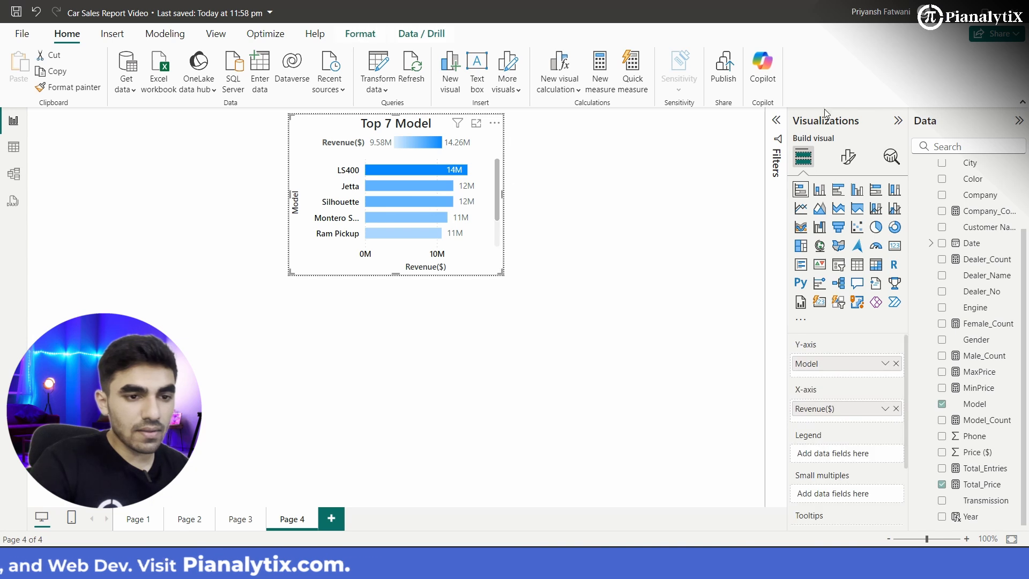
left_click(847, 156)
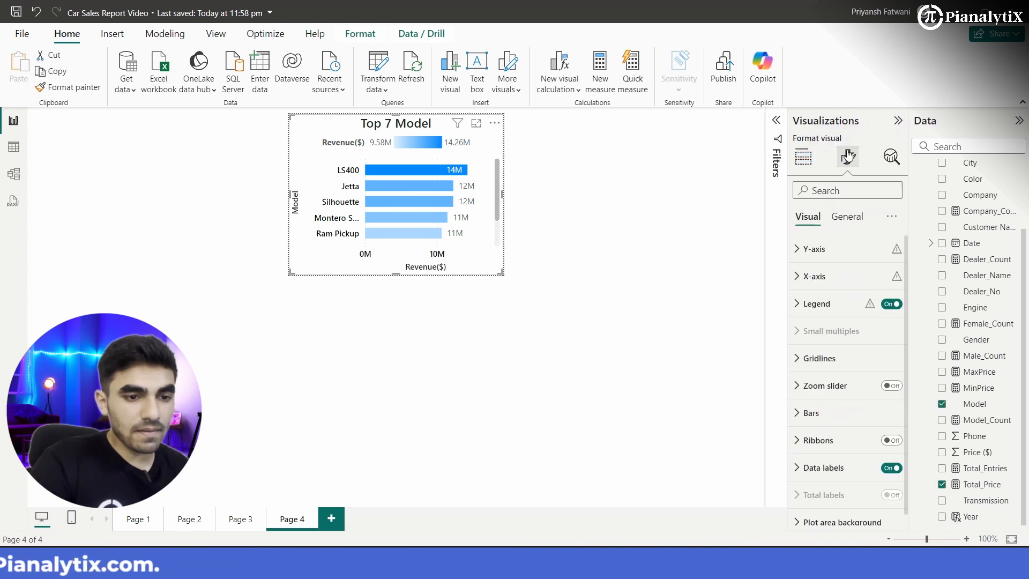
left_click(893, 304)
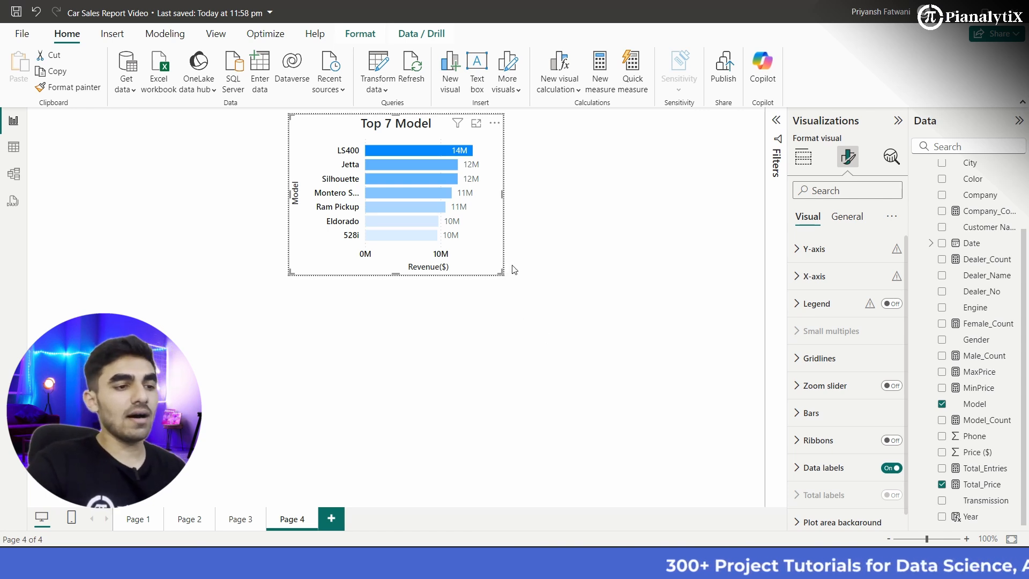
left_click(406, 373)
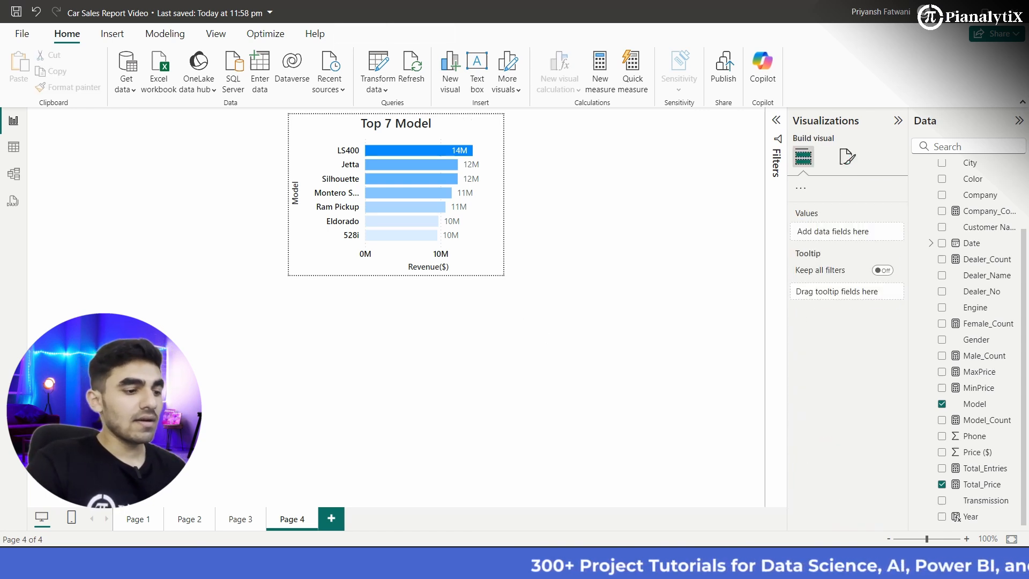
Step: Copy the formatting of the Top 7 Model chart on Page 4 to the company bar chart on Page 3 with Format painter
left_click(257, 519)
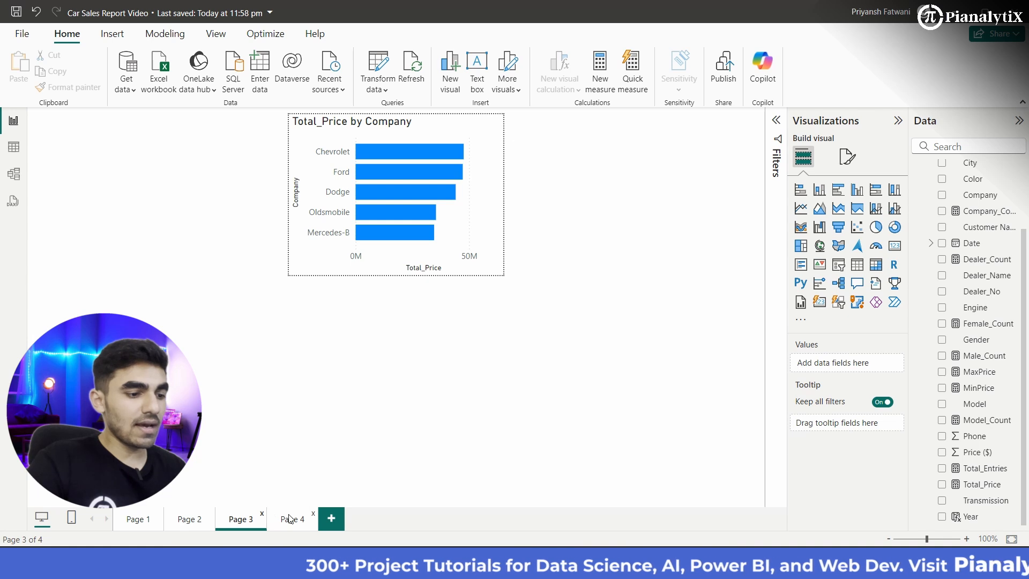
left_click(276, 518)
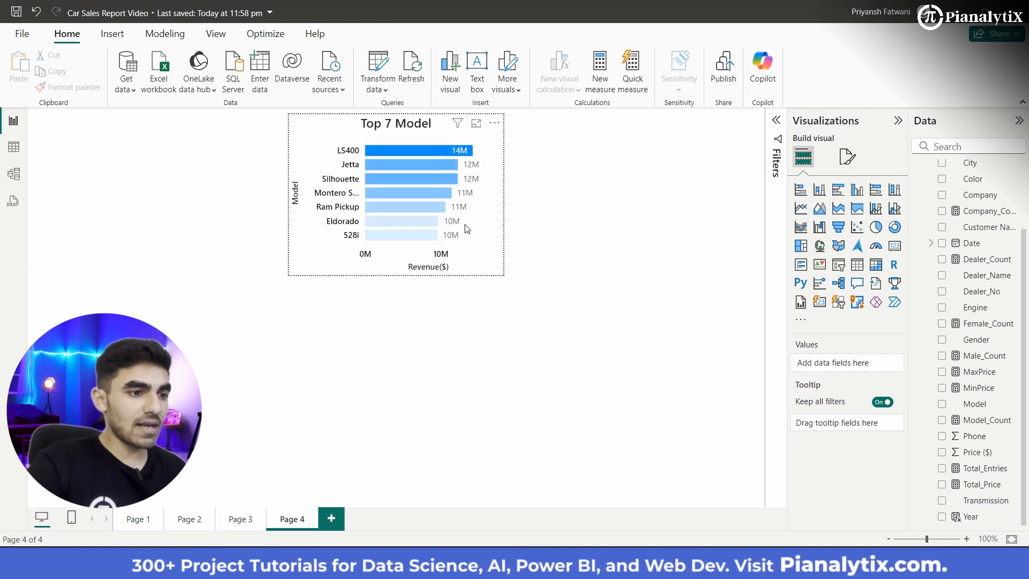
left_click(467, 229)
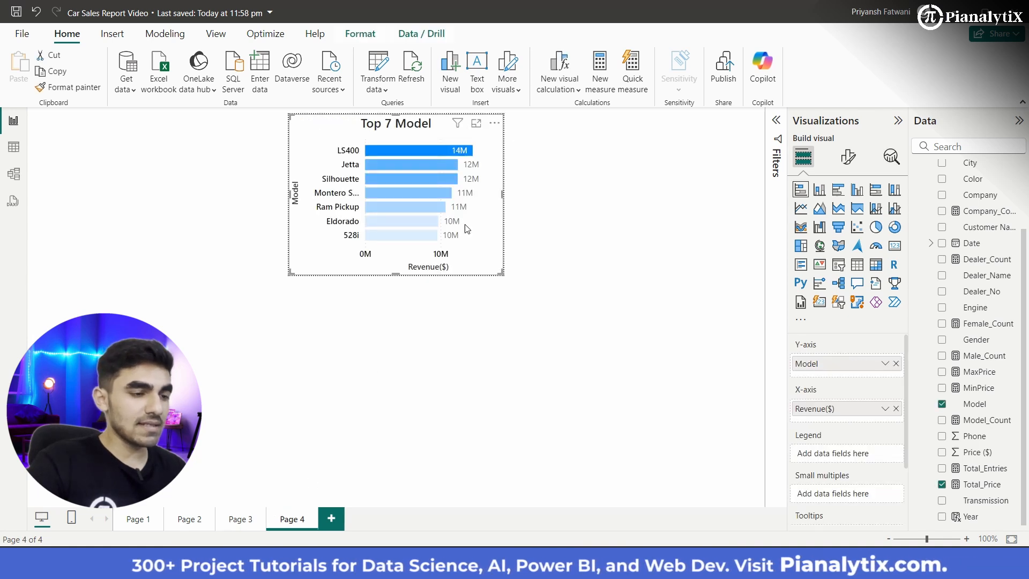
left_click(69, 89)
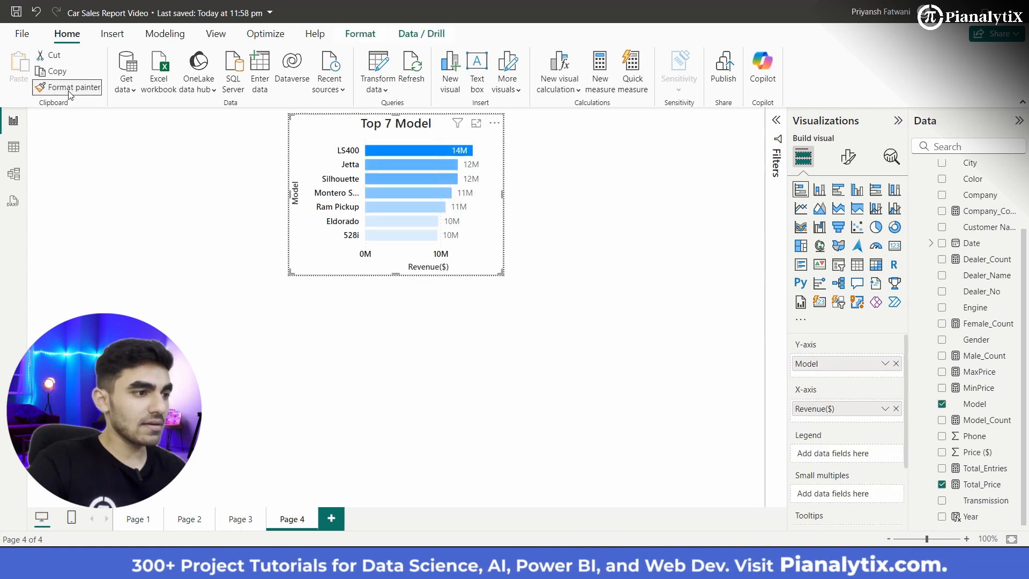
left_click(238, 519)
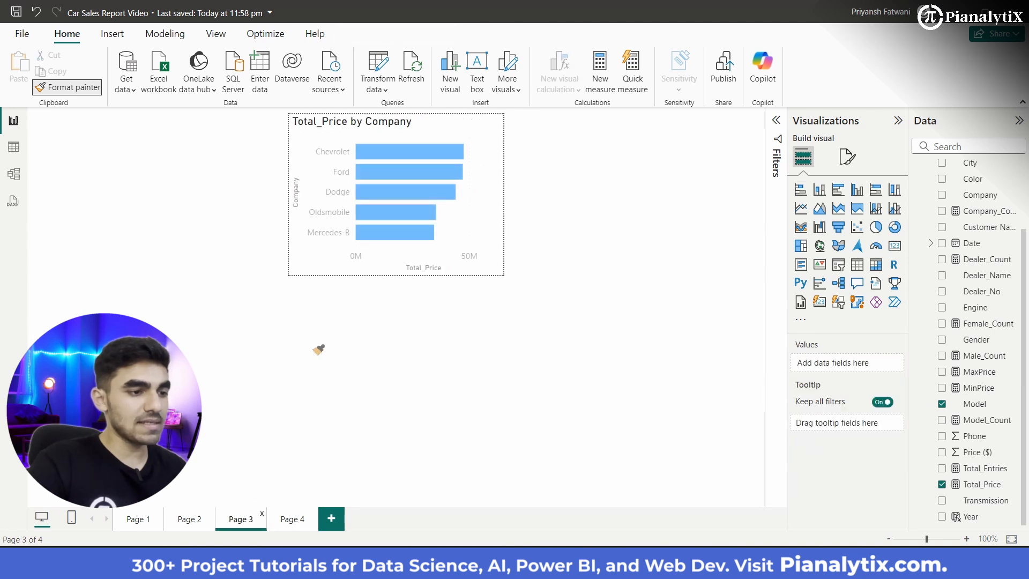
left_click(453, 216)
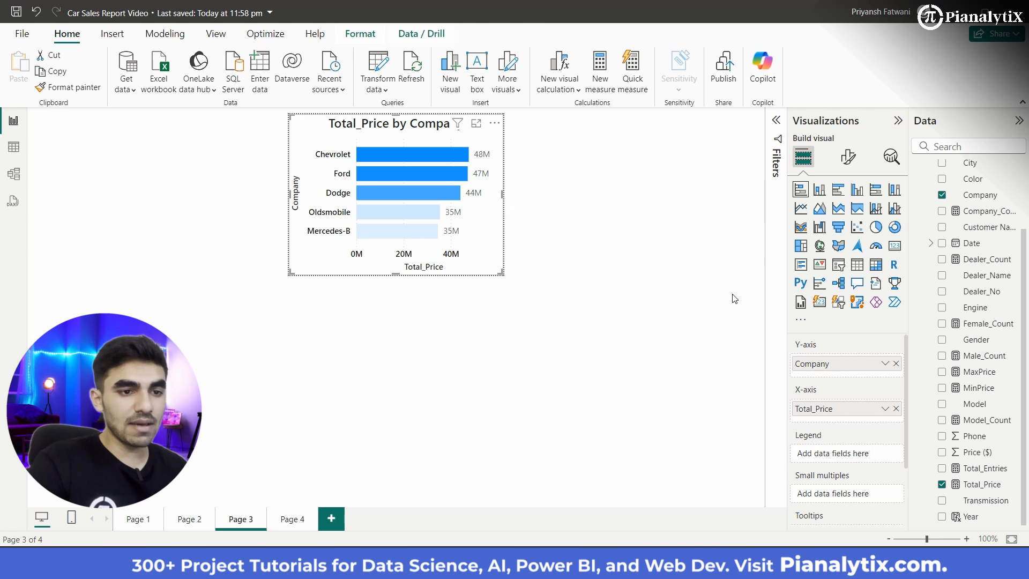
Step: Rename the X-axis field Total_Price to "Revenue($)" for the company bar chart on Page 3 only
left_click(885, 409)
left_click(910, 427)
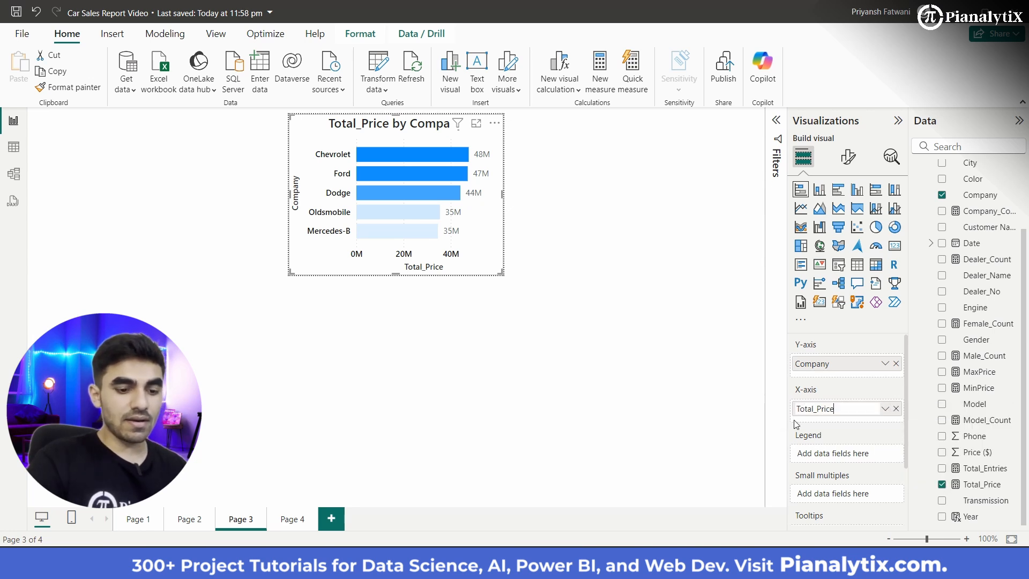
key("BackSpace")
key("BackSpace")
key("BackSpace")
key("BackSpace")
key("BackSpace")
key("BackSpace")
key("BackSpace")
key("BackSpace")
key("BackSpace")
key("BackSpace")
key("BackSpace")
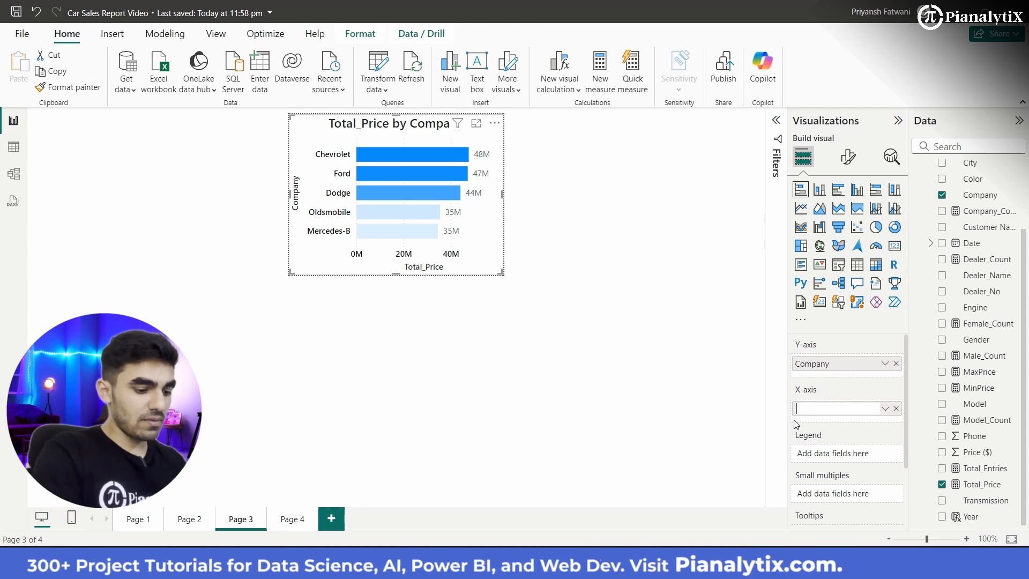
type("Revenue(")
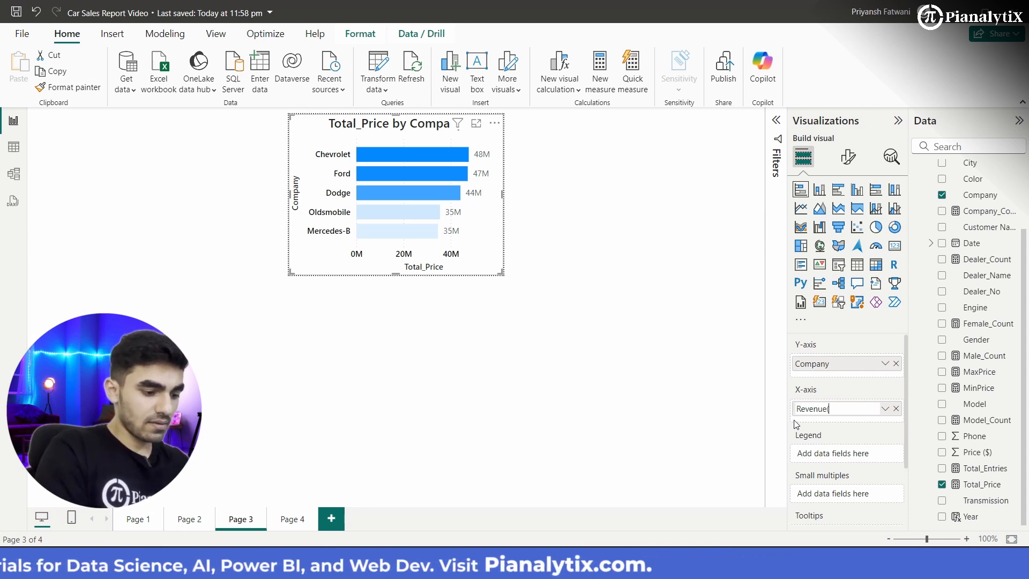
type("$")
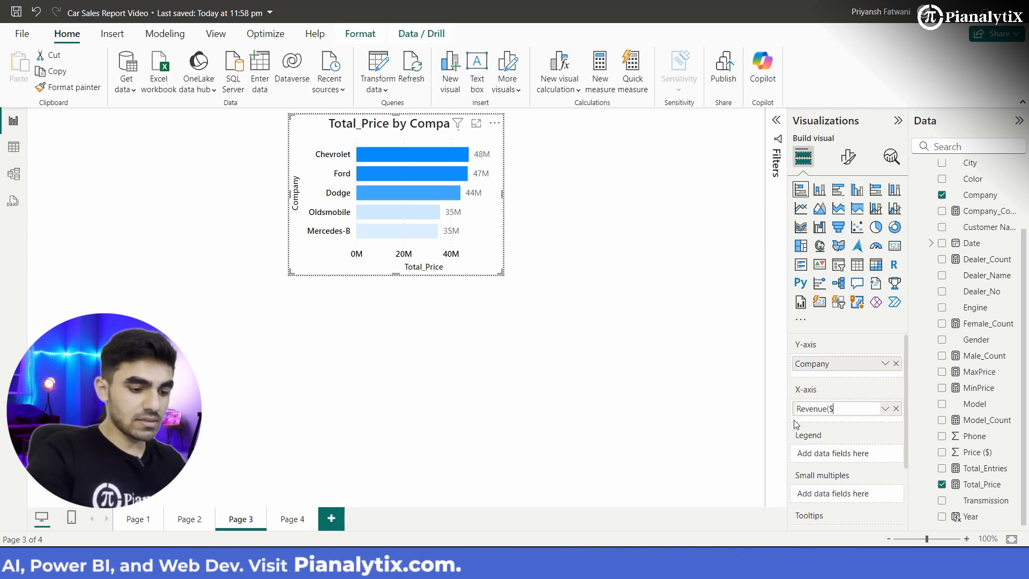
type(")")
key("Return")
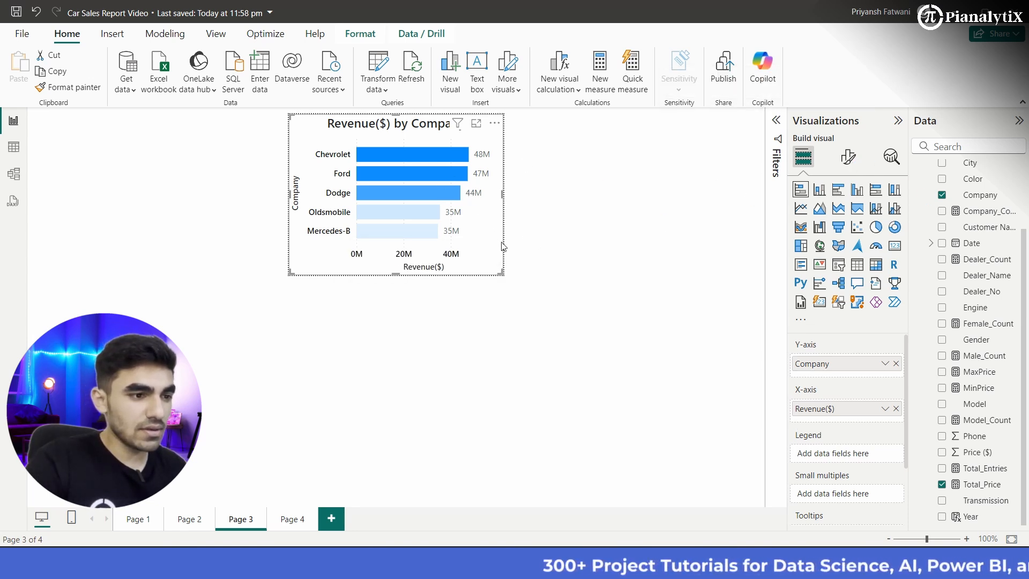
Step: Change the company bar chart's title to "Top 5 Companies" and save the report
left_click(848, 156)
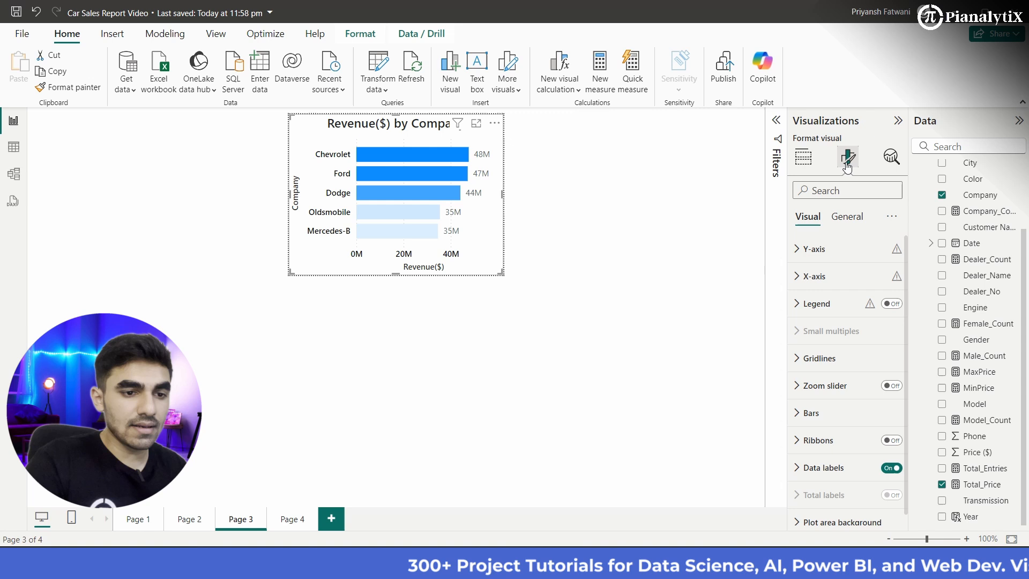
left_click(850, 221)
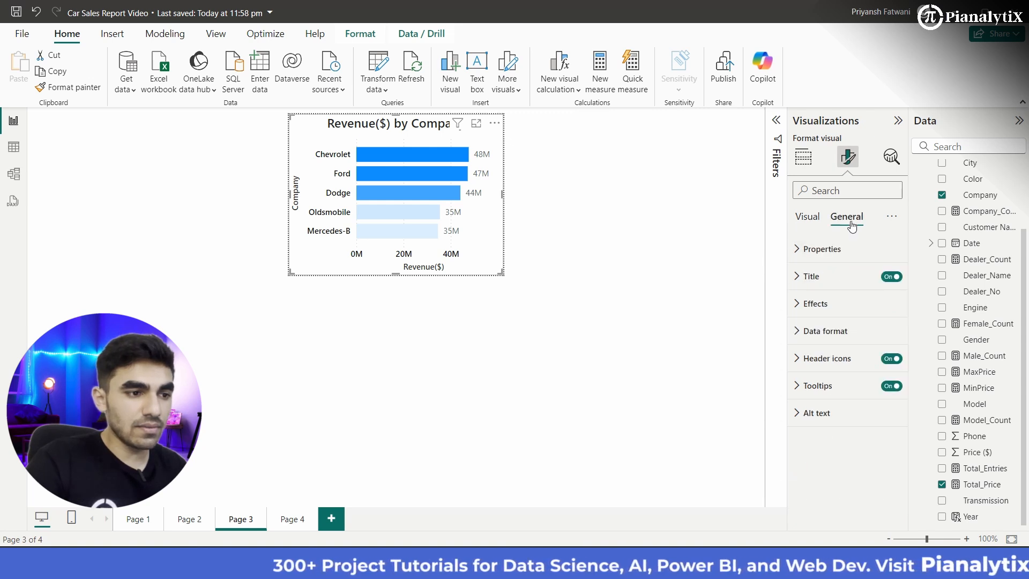
left_click(836, 278)
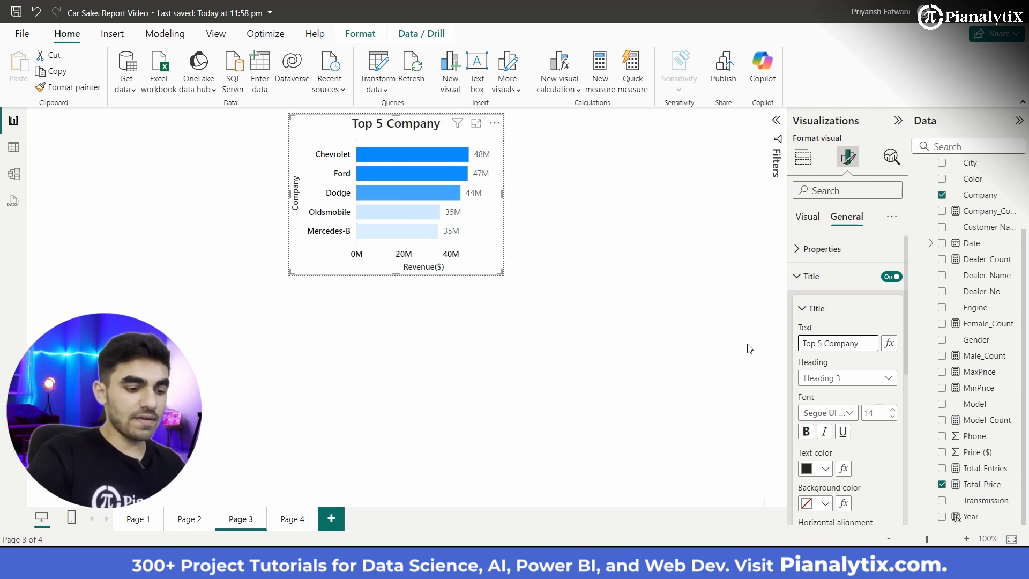
key("BackSpace")
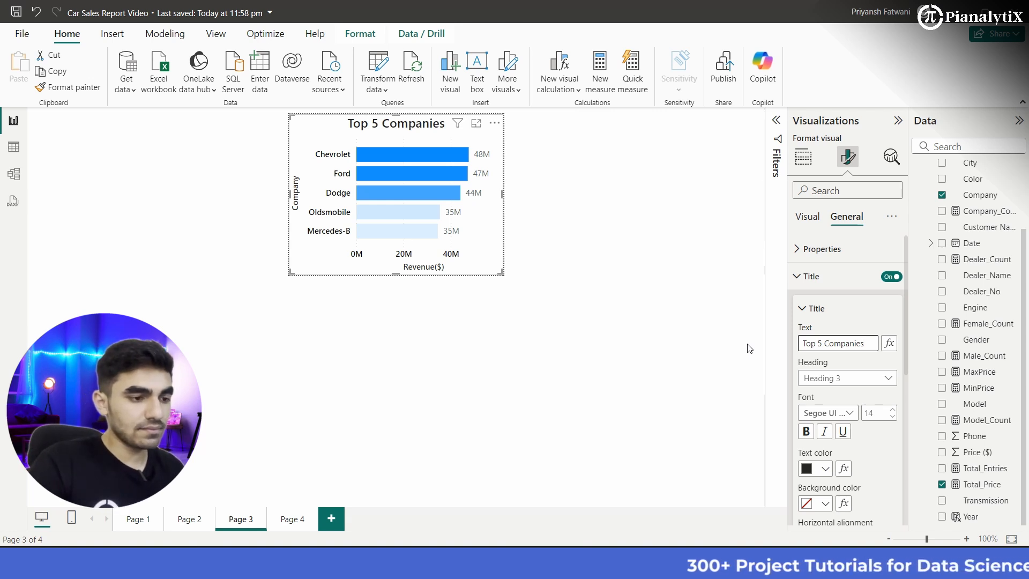
left_click(543, 421)
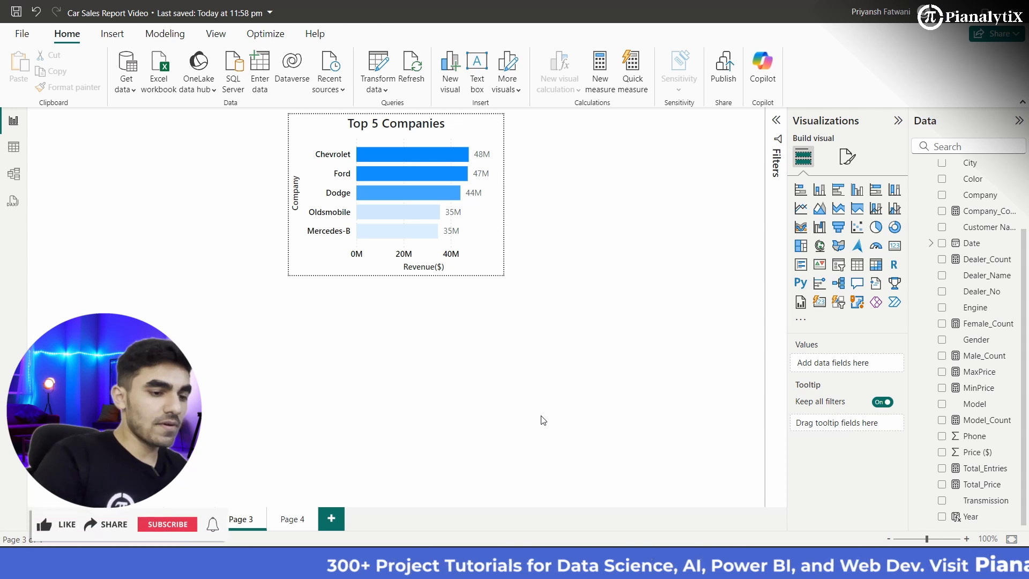
key("ctrl+s")
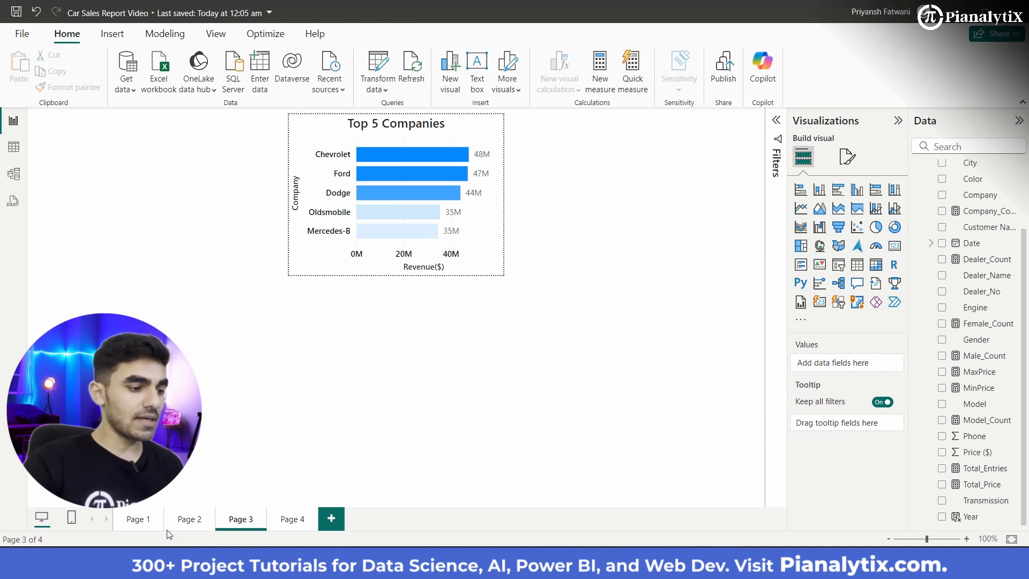
Step: Assign Page 3 as the report page tooltip of the Top 5 Dealer by Revenue($) chart on Page 1 and preview it on the columns
left_click(138, 520)
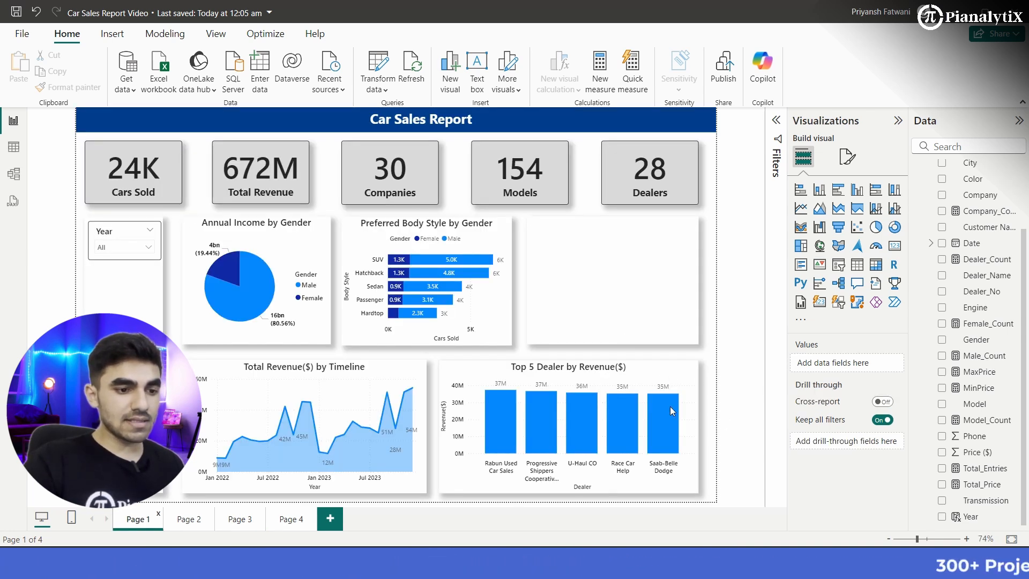
left_click(646, 373)
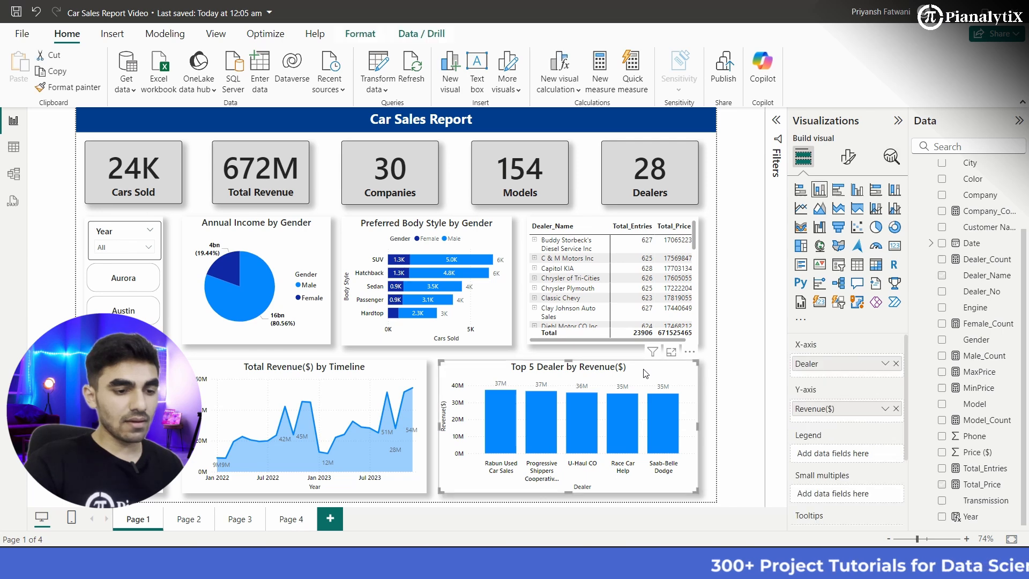
left_click(851, 156)
left_click(849, 218)
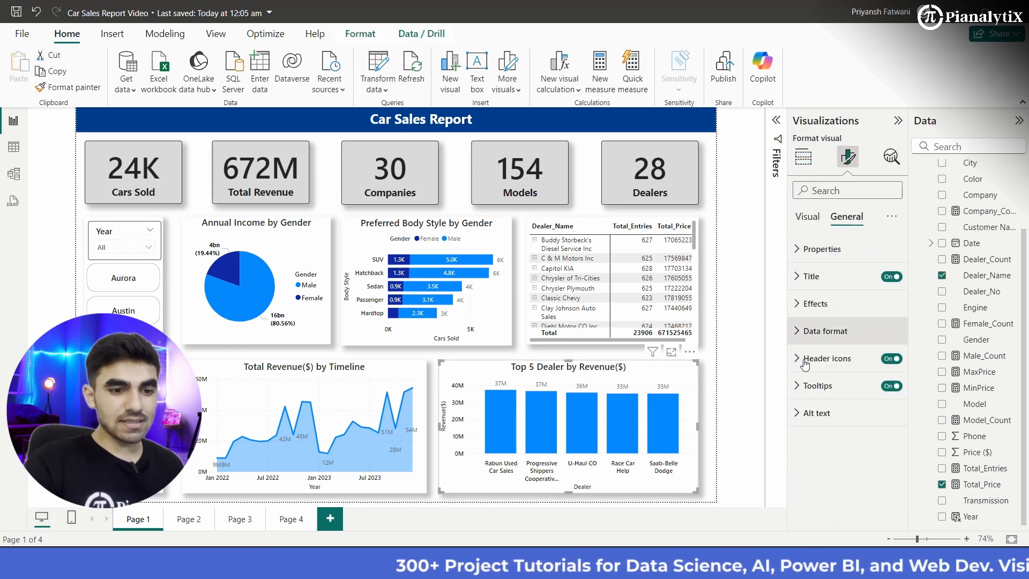
left_click(819, 386)
scroll(829, 434, "down", 1)
scroll(828, 433, "down", 1)
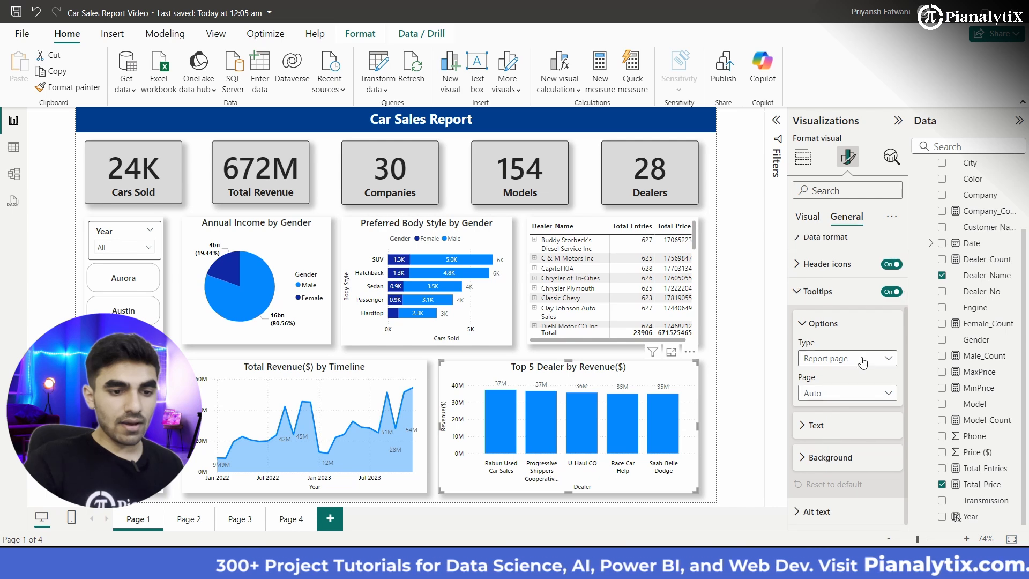
left_click(846, 358)
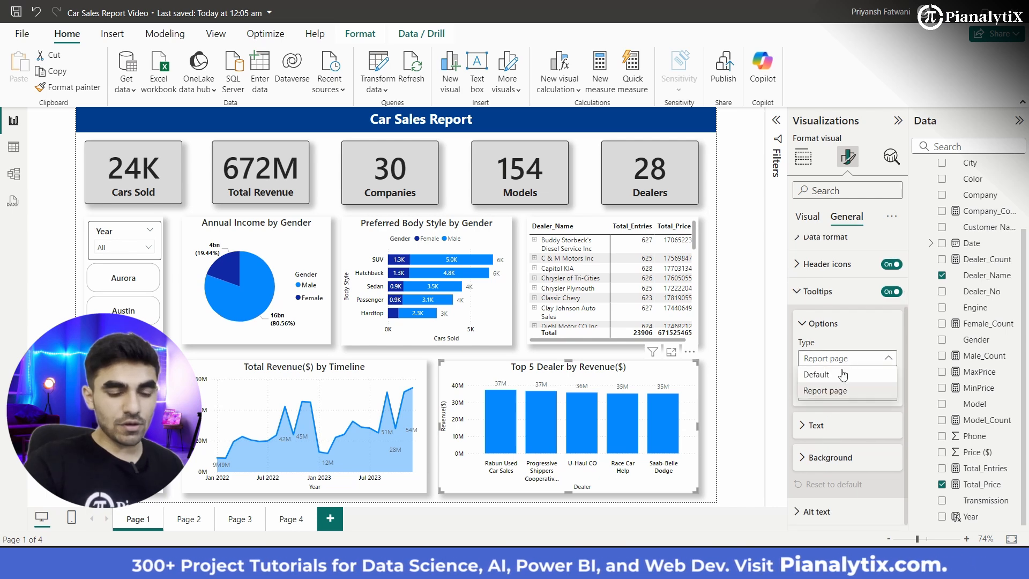
left_click(846, 392)
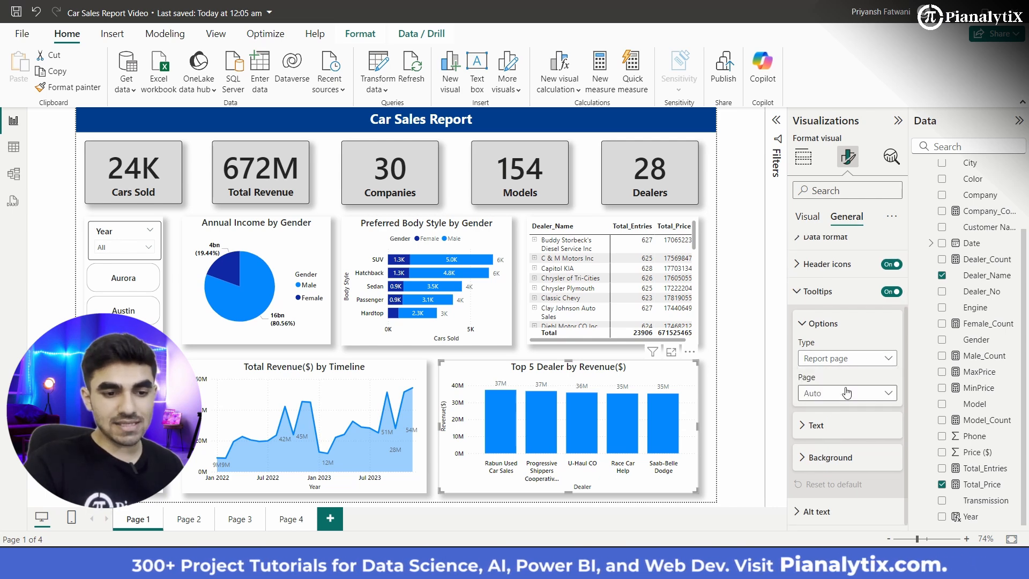
left_click(857, 394)
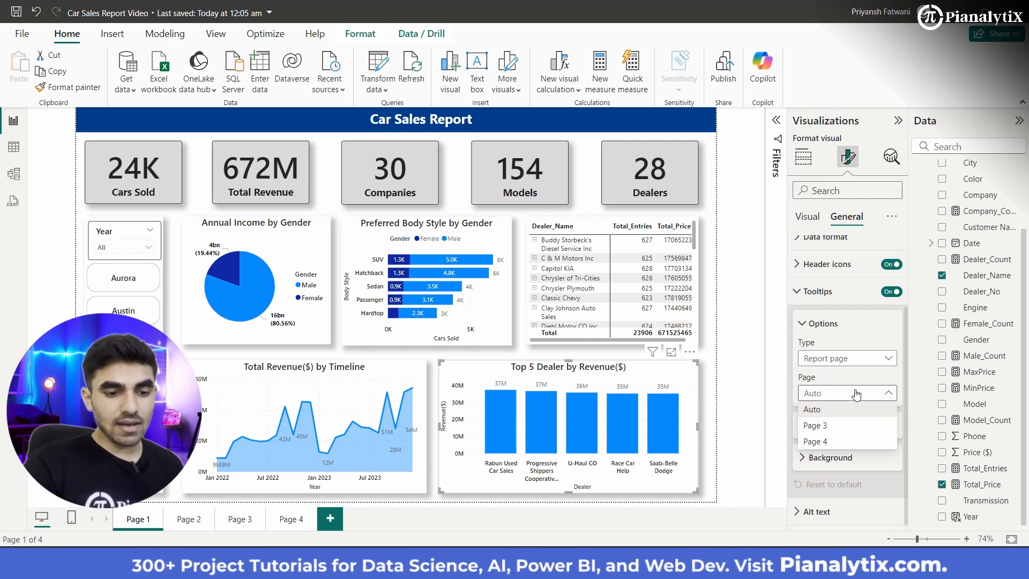
left_click(836, 430)
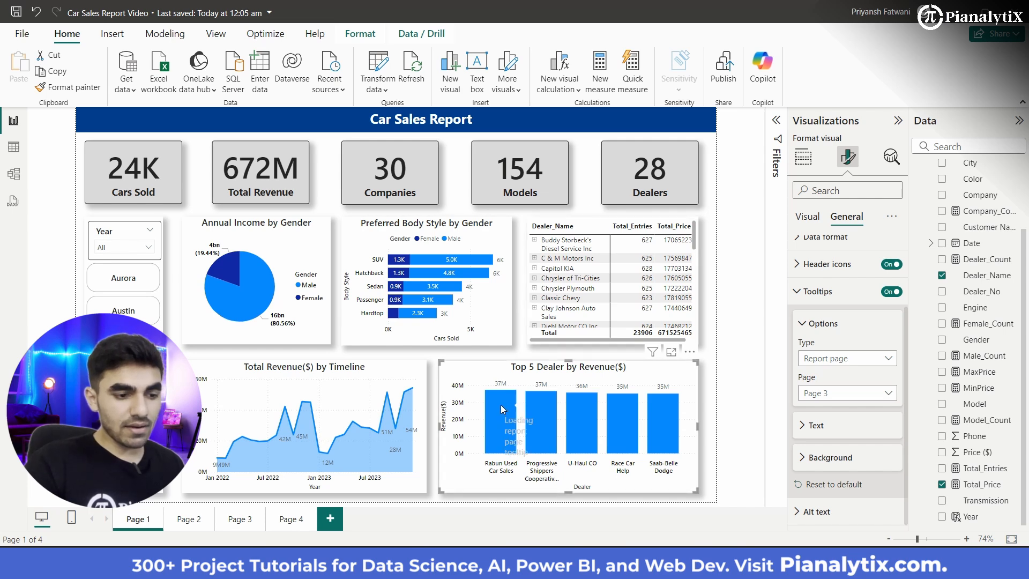
mouse_move(501, 404)
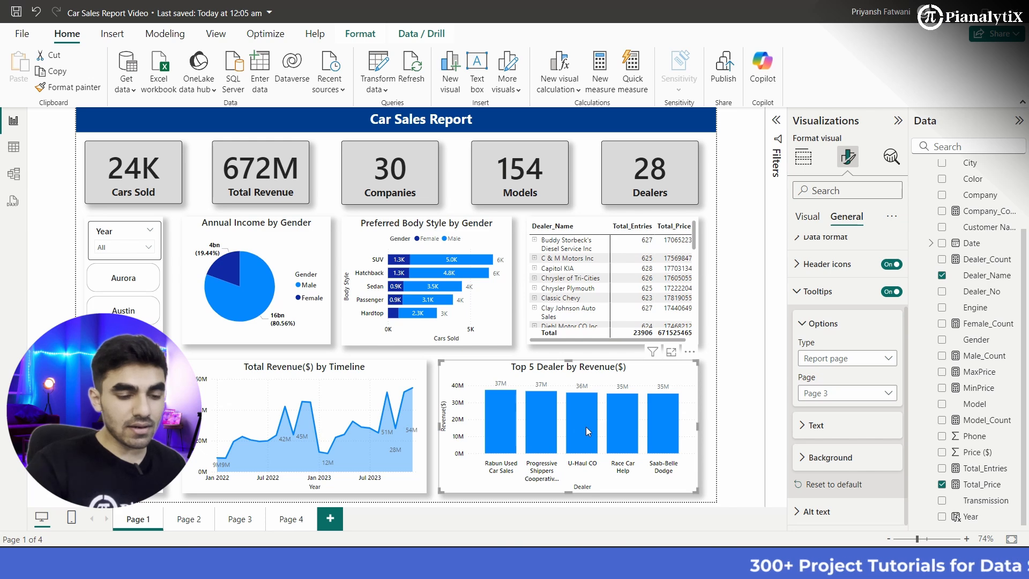
mouse_move(631, 423)
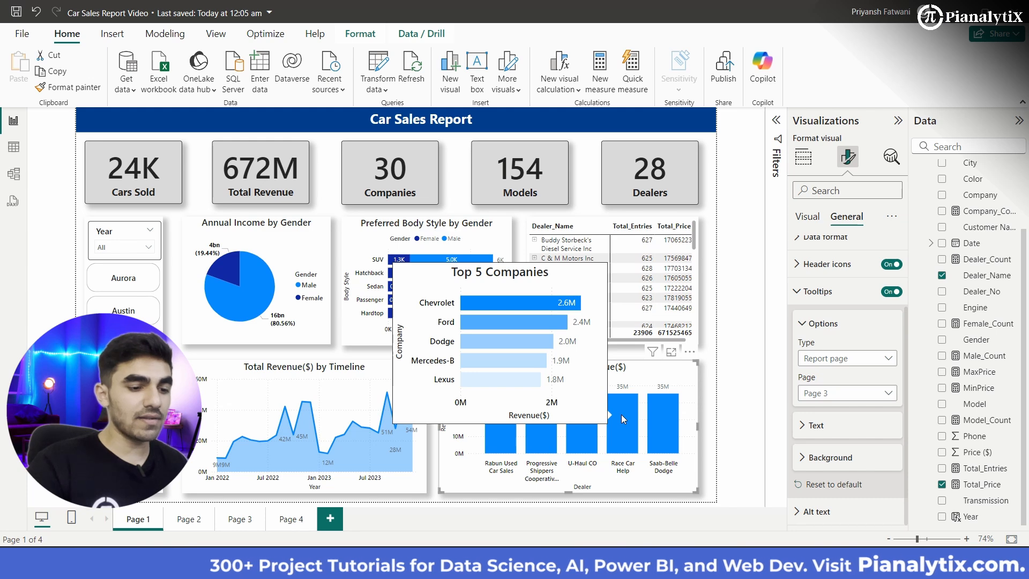
Step: Assign Page 4 as the report page tooltip of the Top 5 Companies by Revenue($) chart on Page 2 and preview it on the columns
left_click(188, 519)
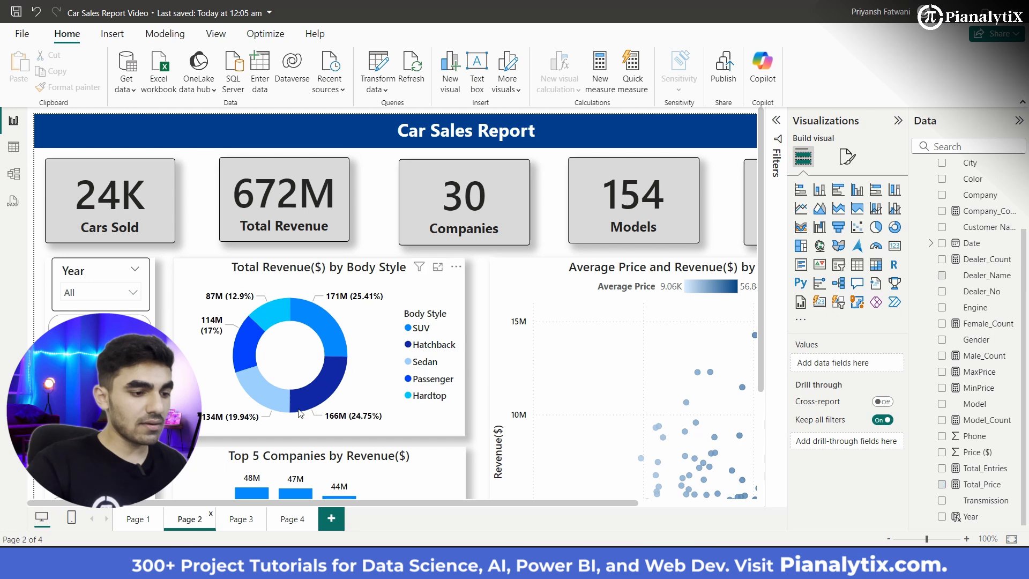
scroll(299, 409, "down", 3)
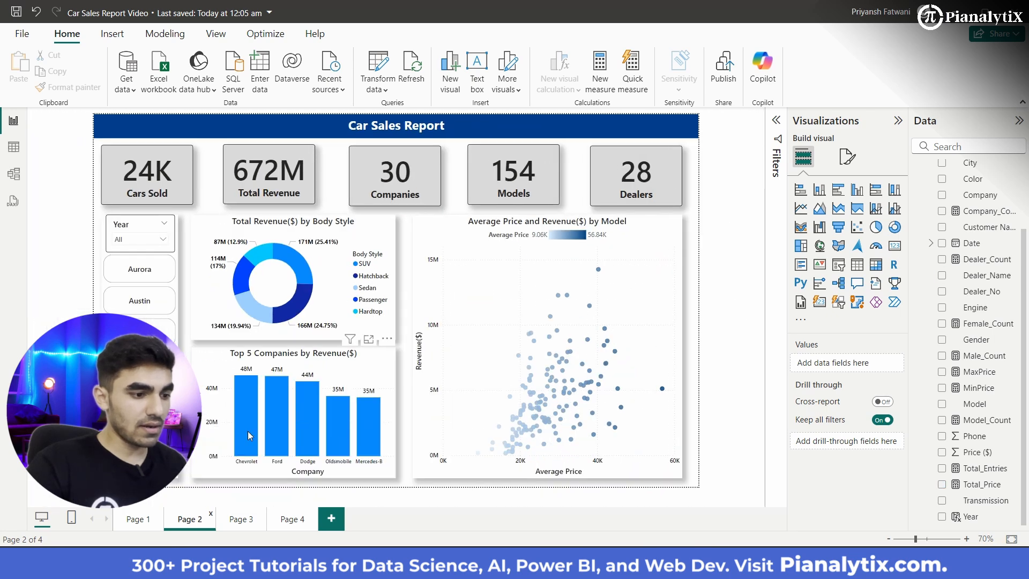
left_click(369, 373)
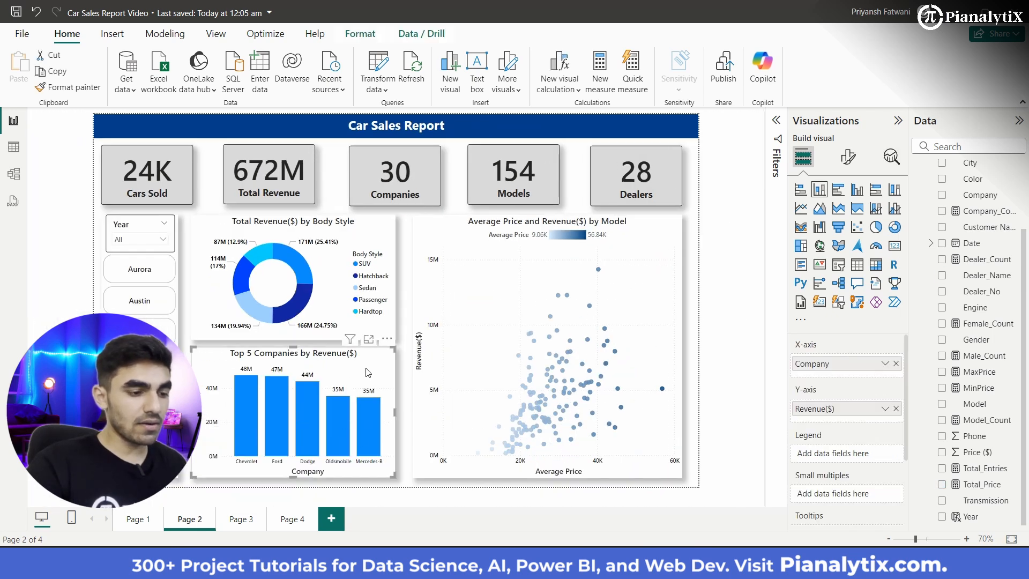
left_click(849, 158)
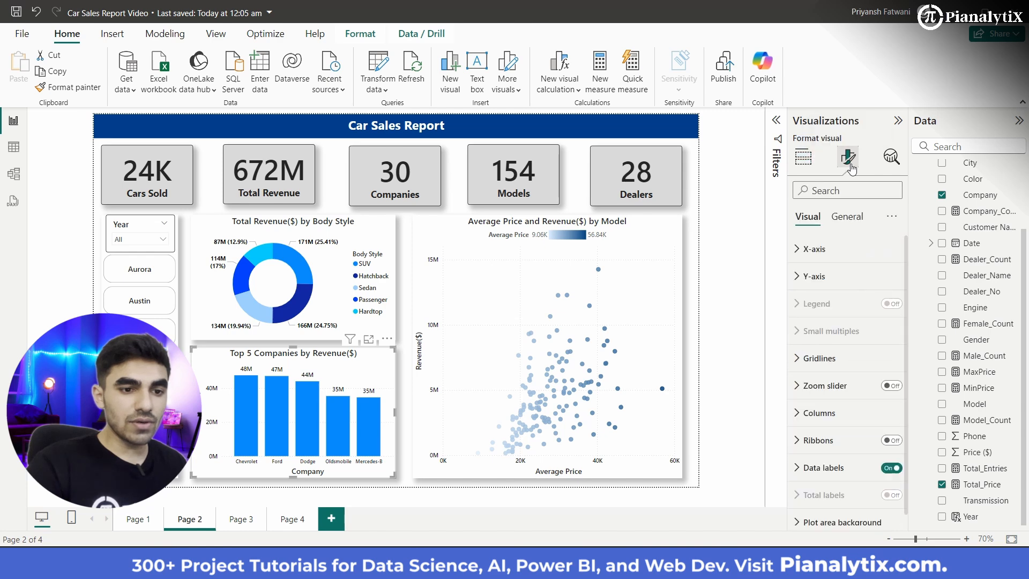
left_click(852, 224)
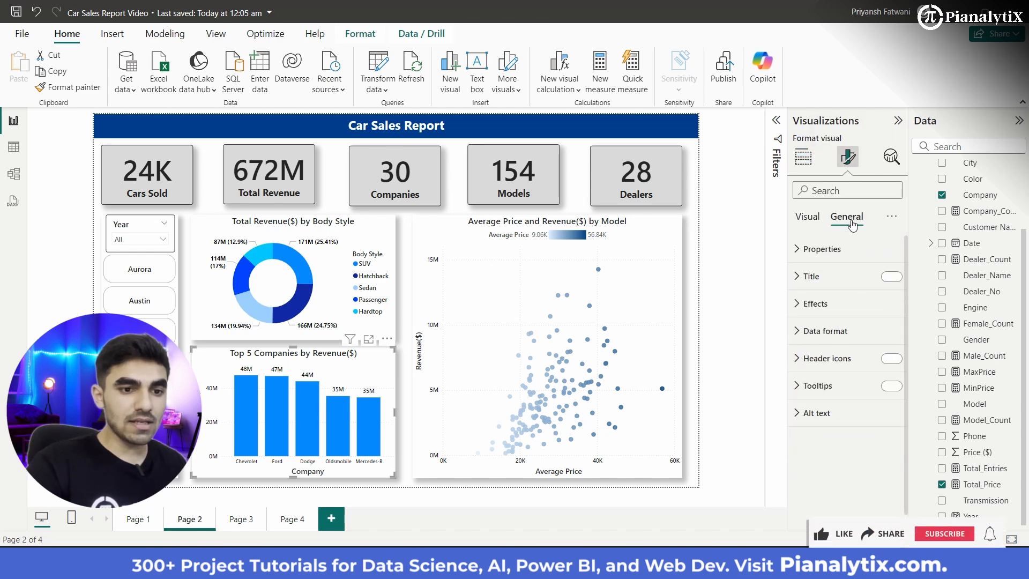
left_click(808, 387)
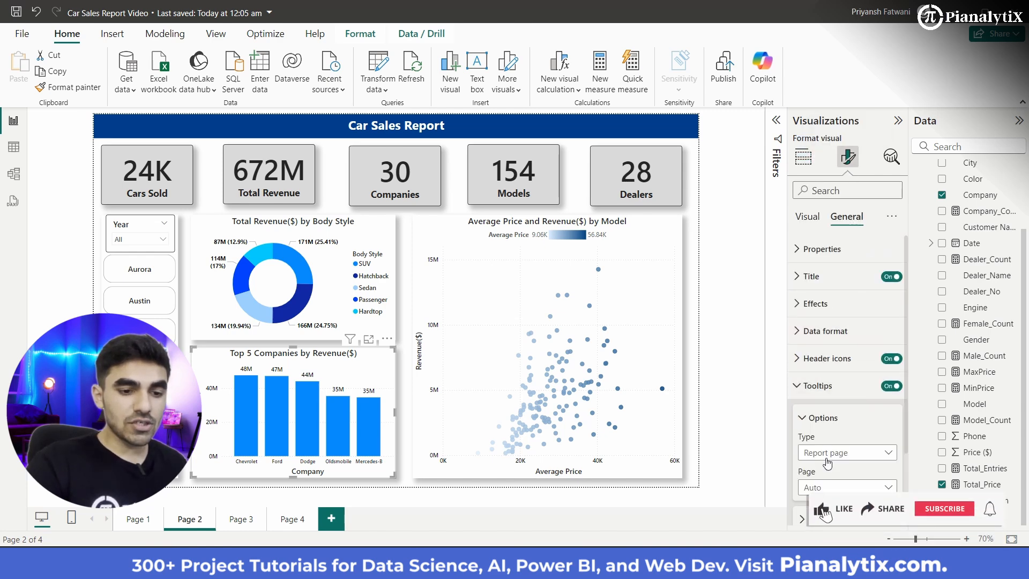
left_click(846, 487)
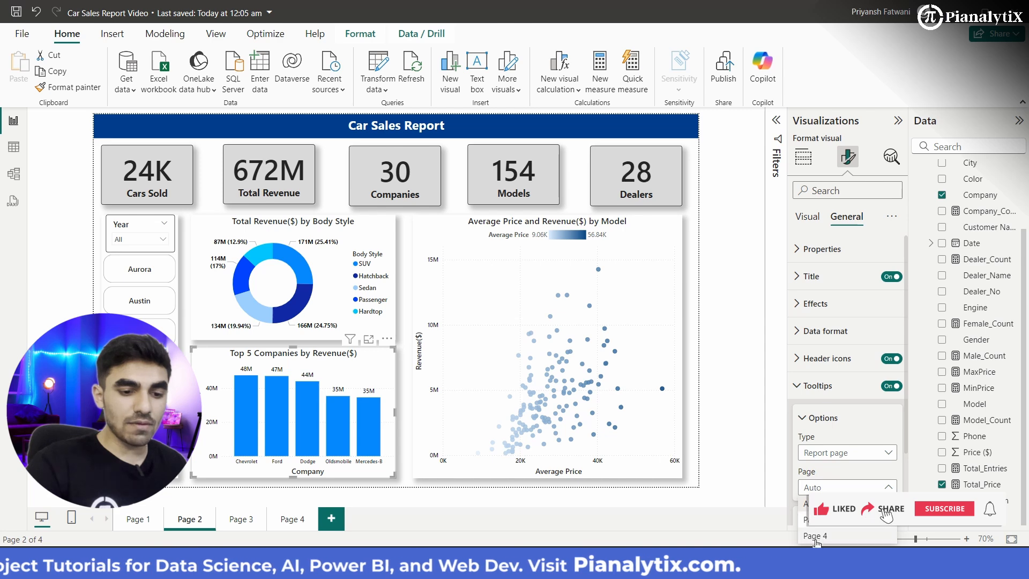
left_click(843, 537)
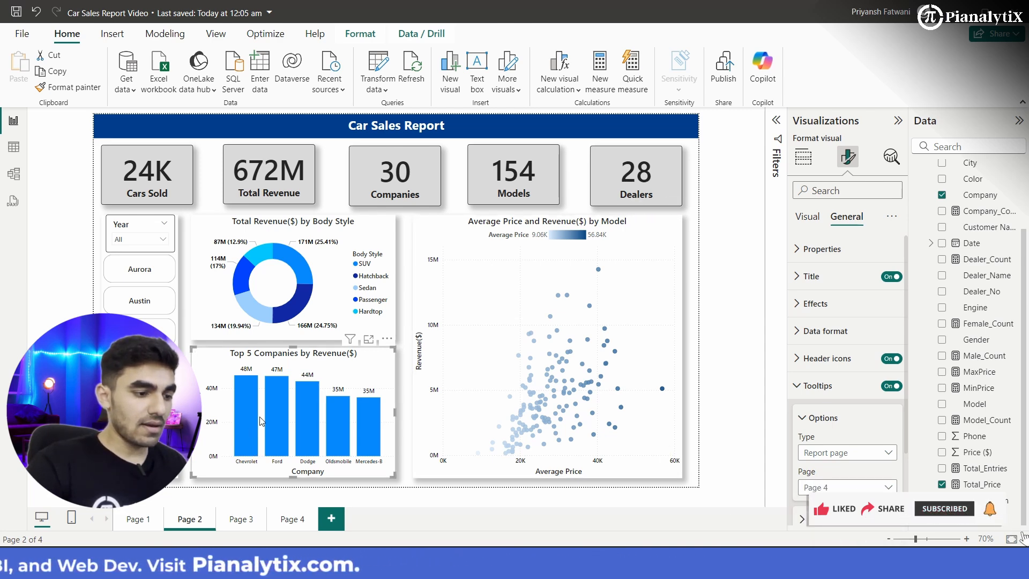
mouse_move(250, 417)
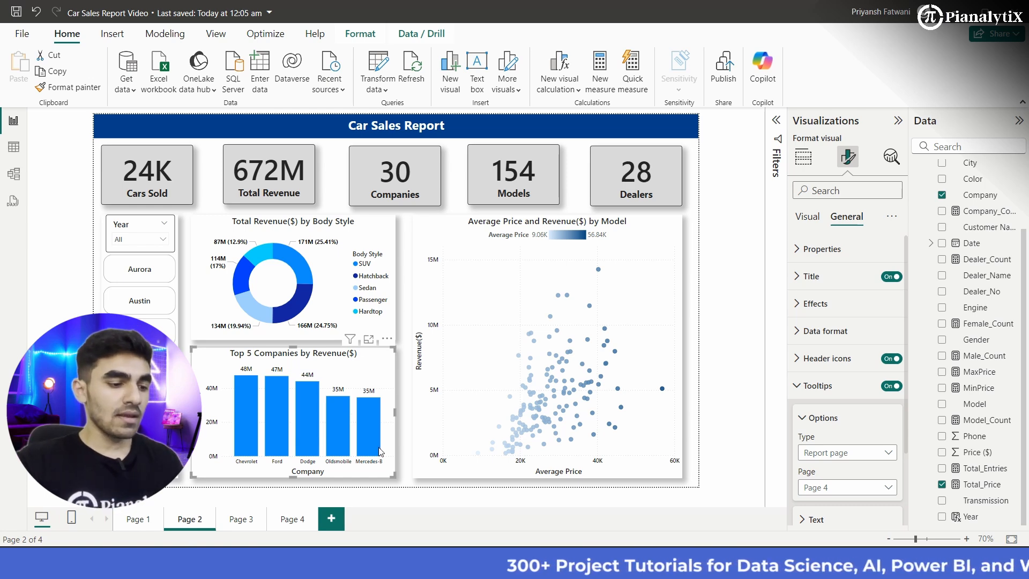
left_click(404, 454)
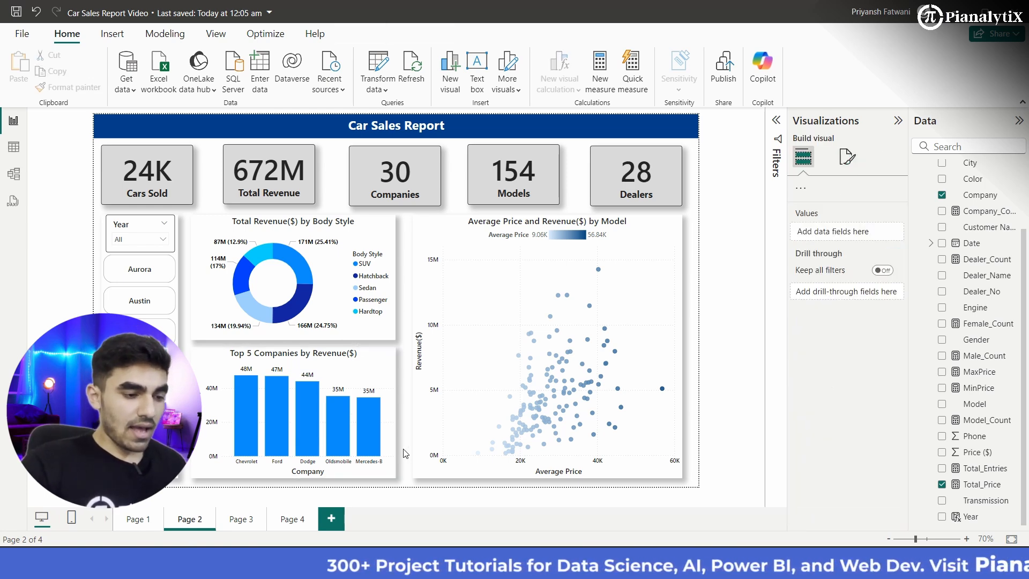
left_click(140, 520)
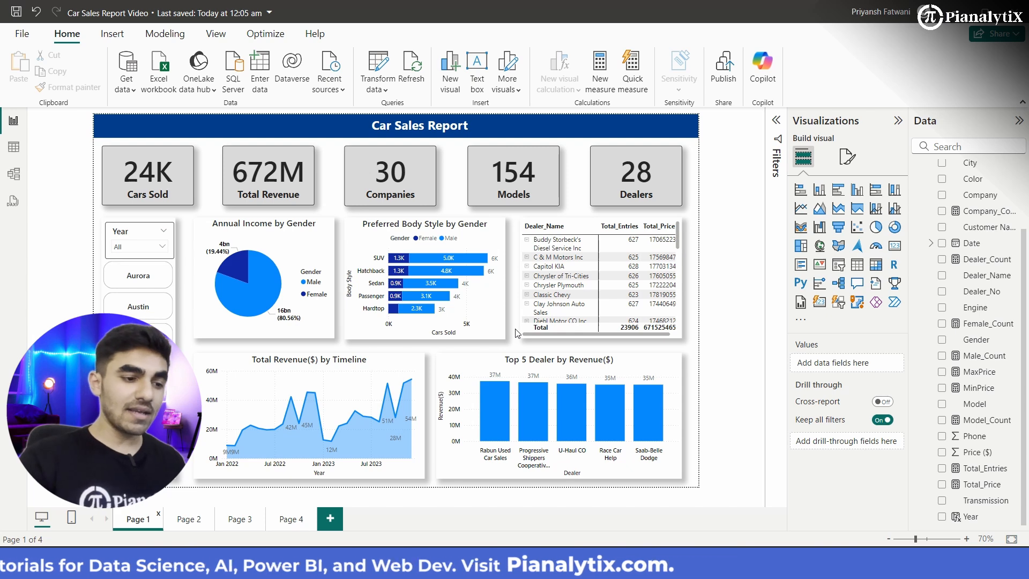
left_click(188, 520)
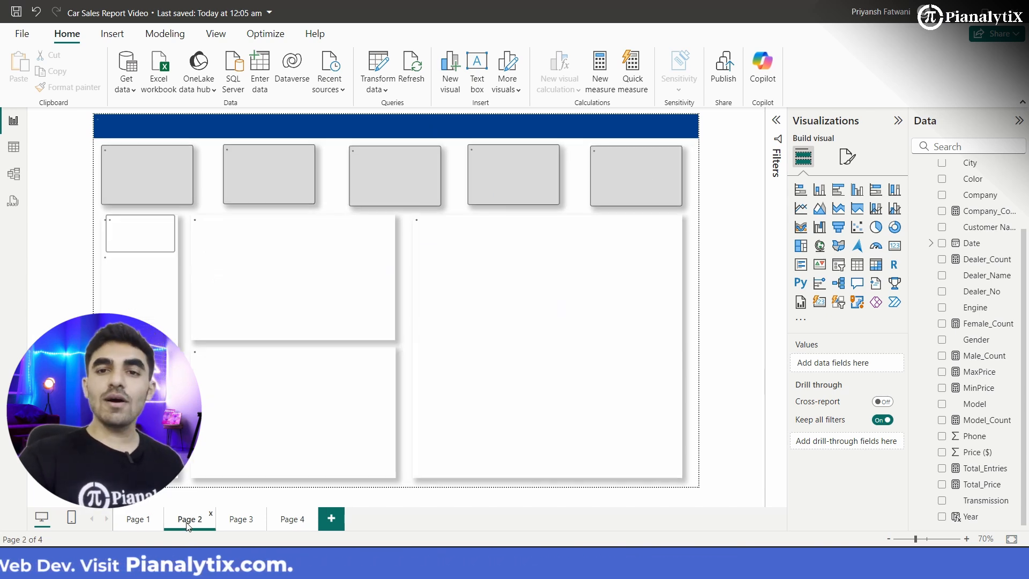
left_click(142, 521)
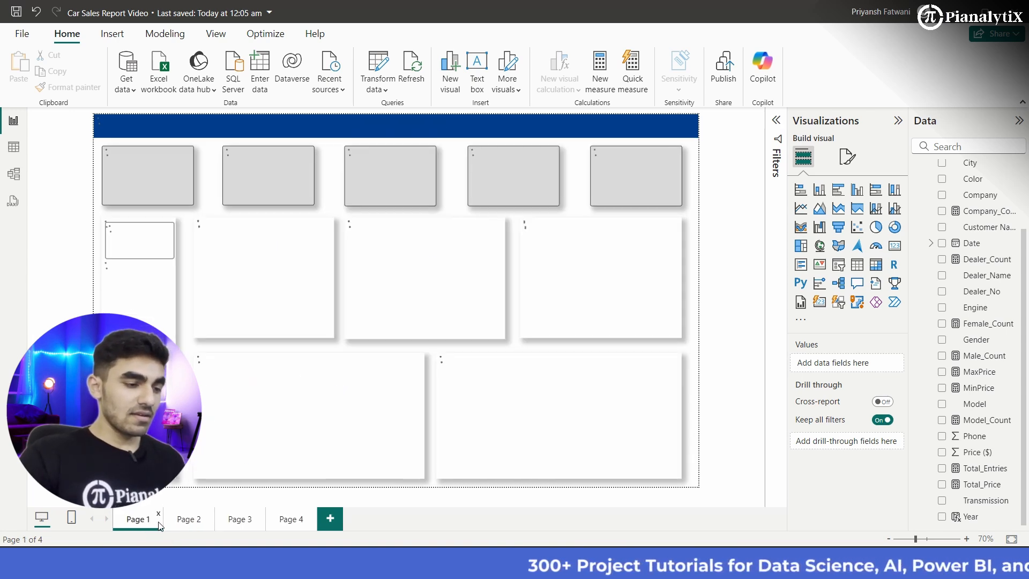